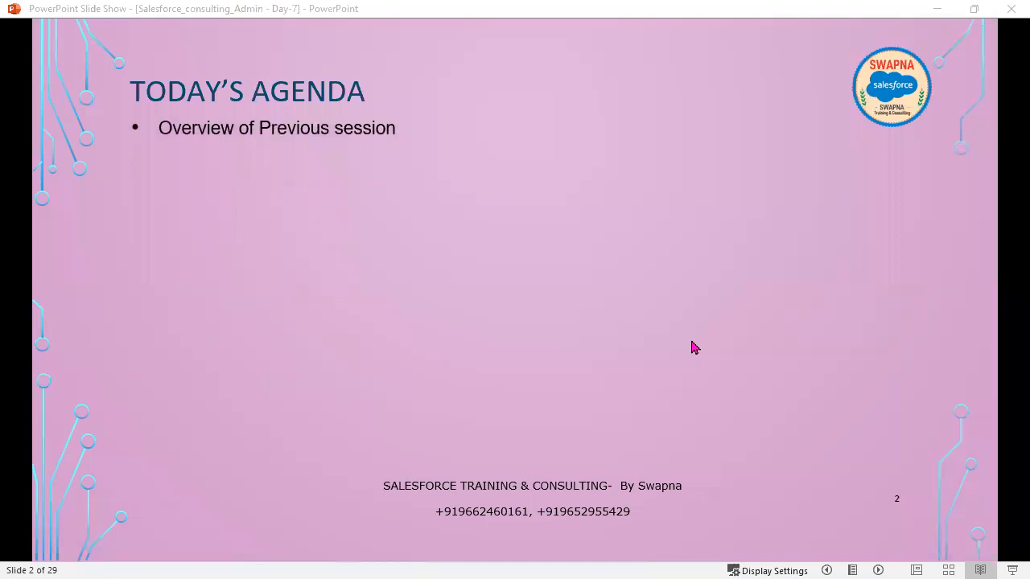
Step: Reveal the remaining agenda items on slide 2, from (Organization Wide Defaults) OWD through Today Interview Questions
left_click(693, 347)
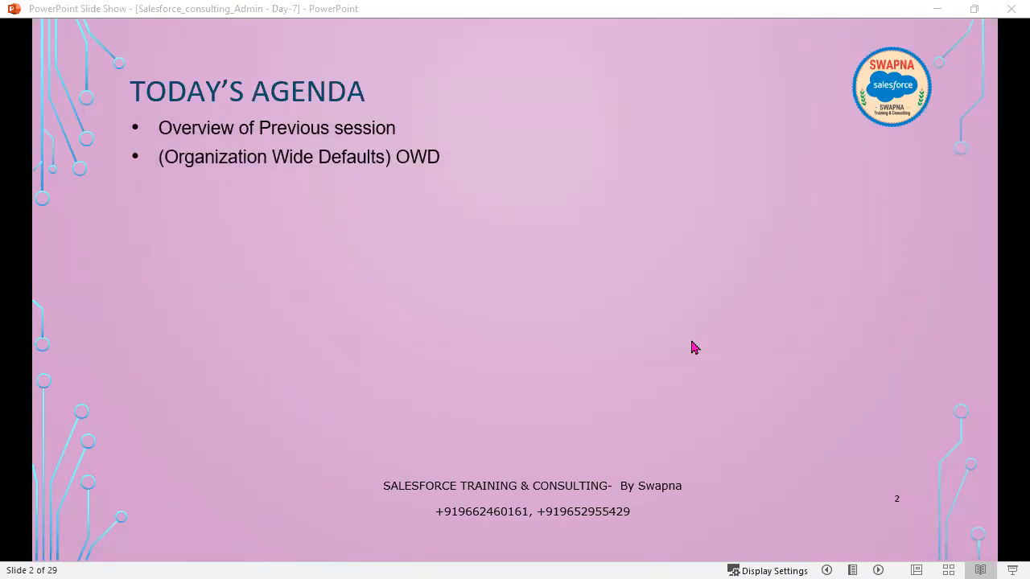
left_click(693, 347)
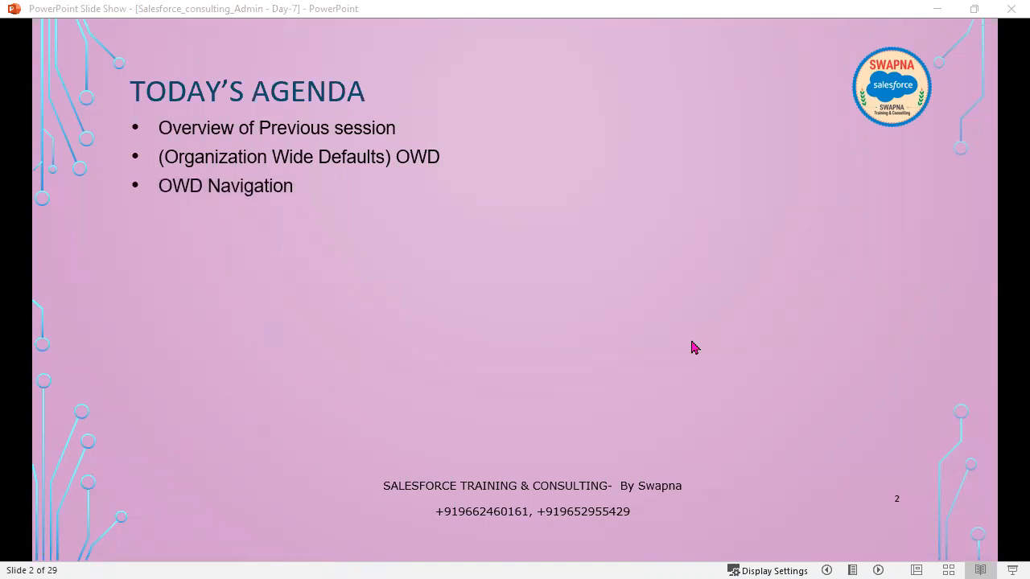
left_click(693, 346)
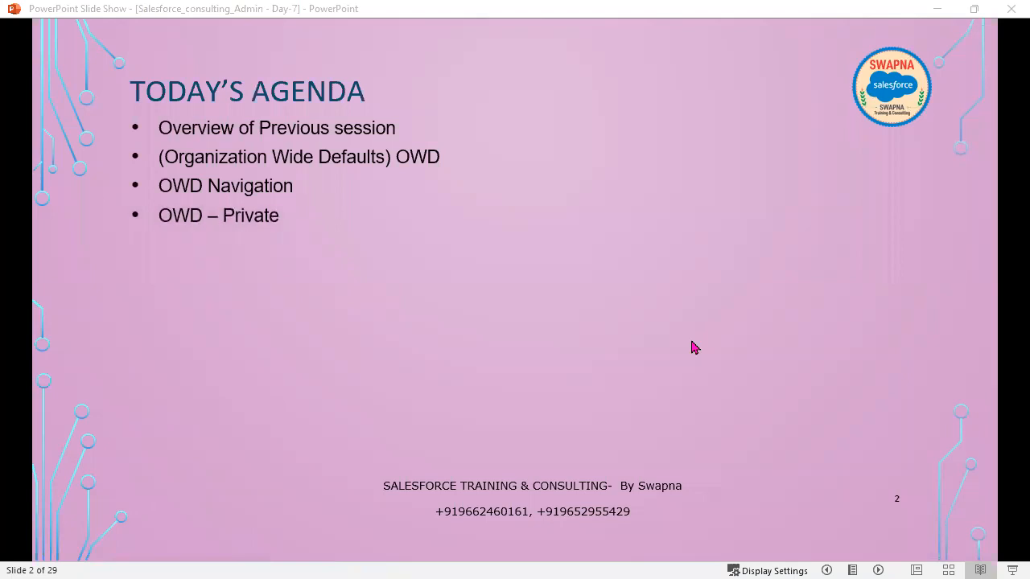
left_click(693, 347)
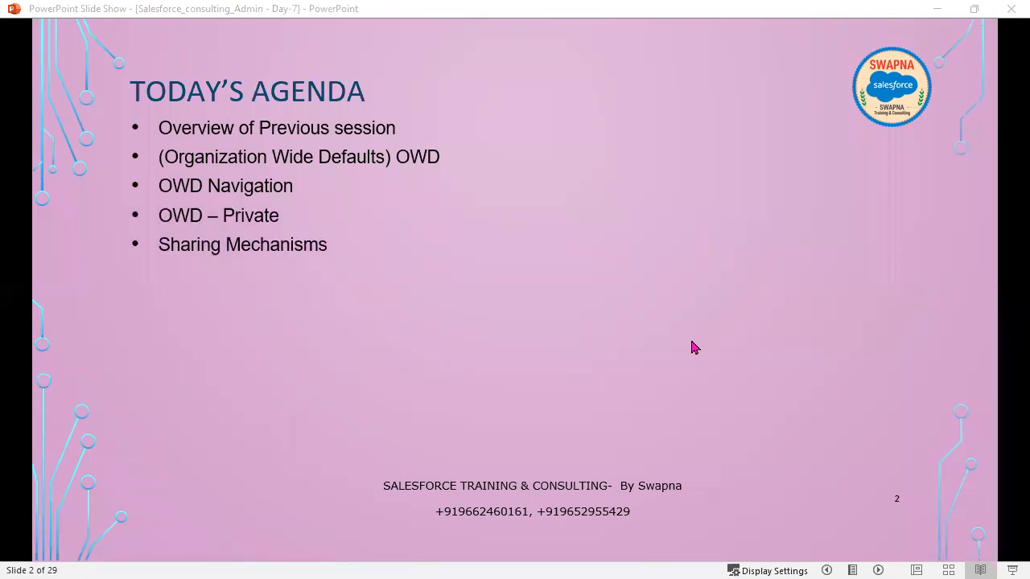
left_click(693, 347)
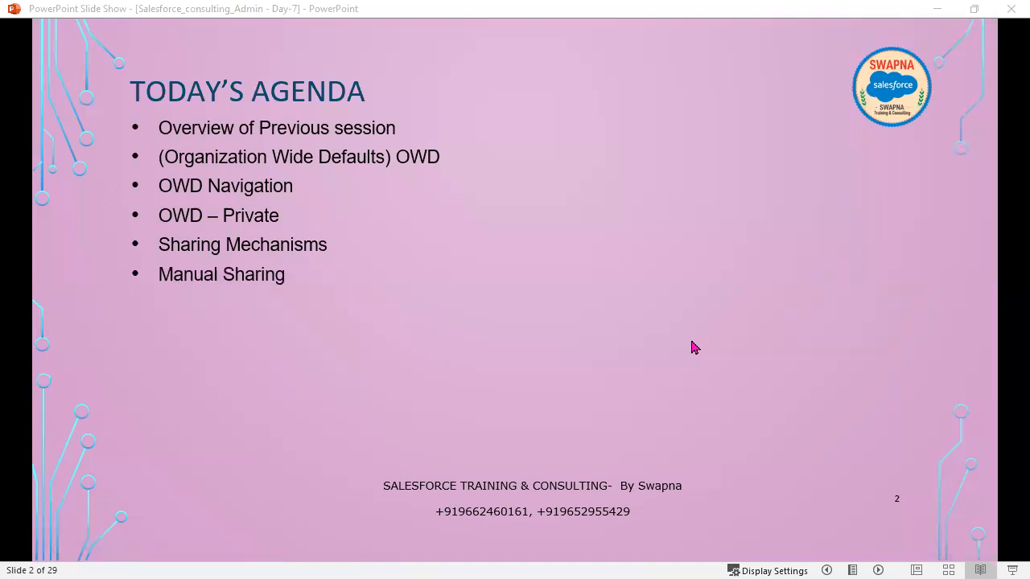
left_click(694, 347)
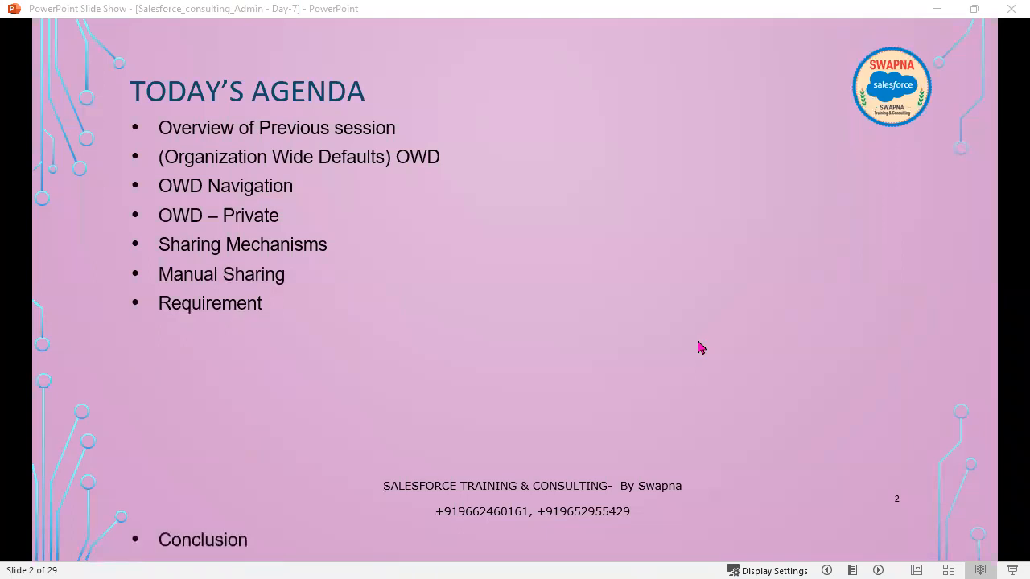
left_click(698, 346)
left_click(699, 346)
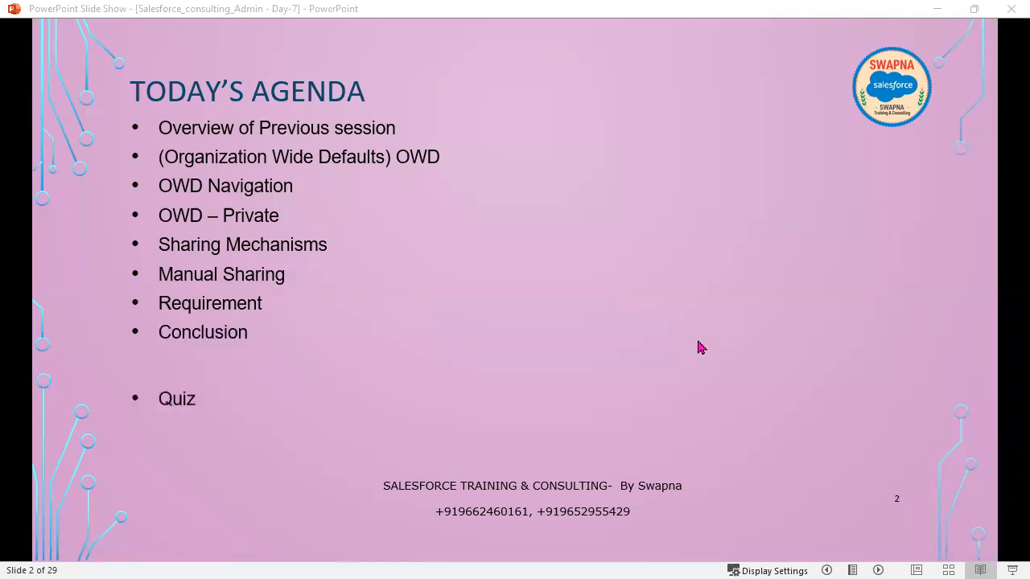
left_click(698, 346)
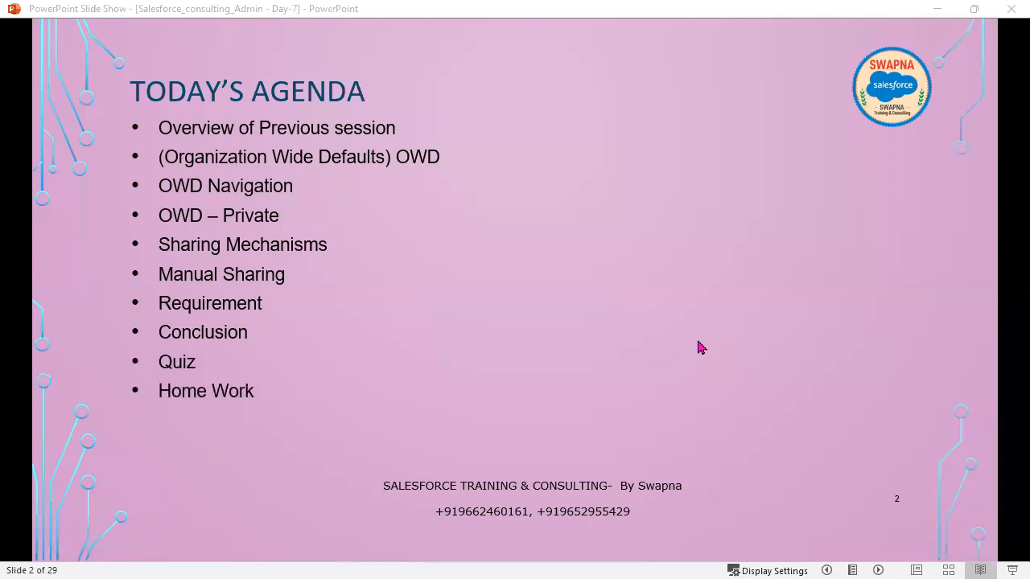
left_click(698, 347)
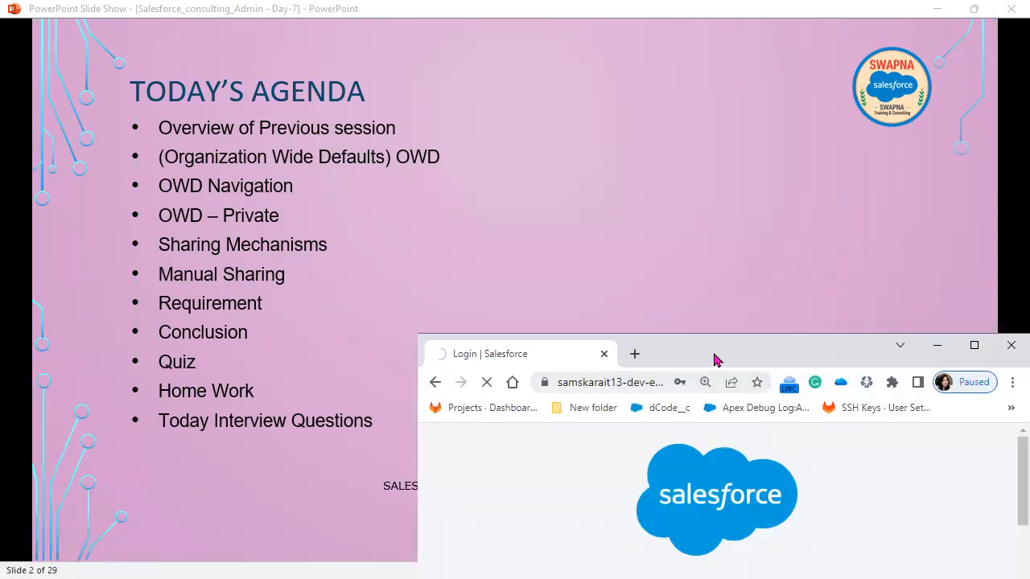
Step: Maximize the Salesforce browser window and skip the mobile phone registration
double_click(715, 355)
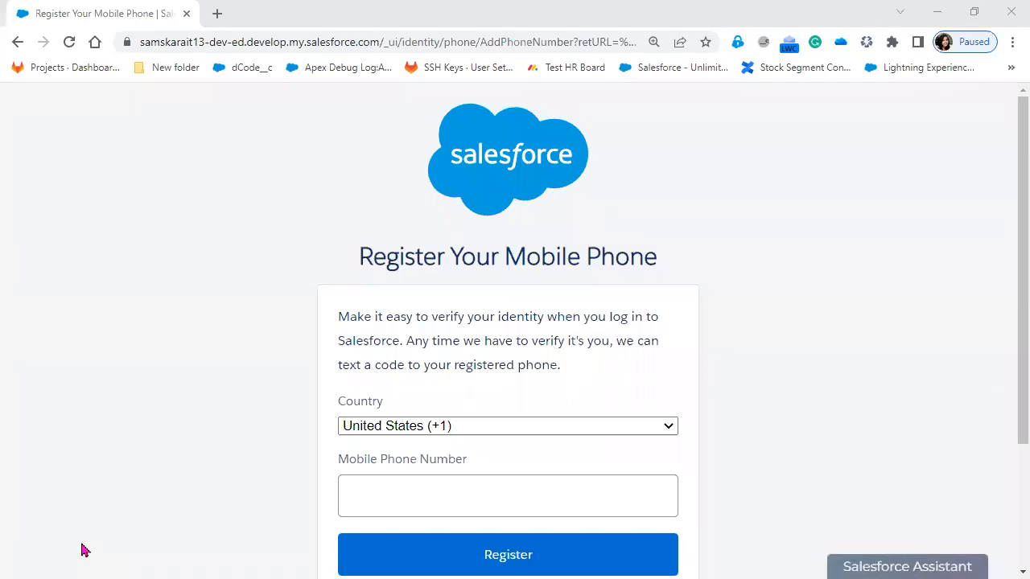
scroll(643, 418, "down", 3)
left_click(374, 432)
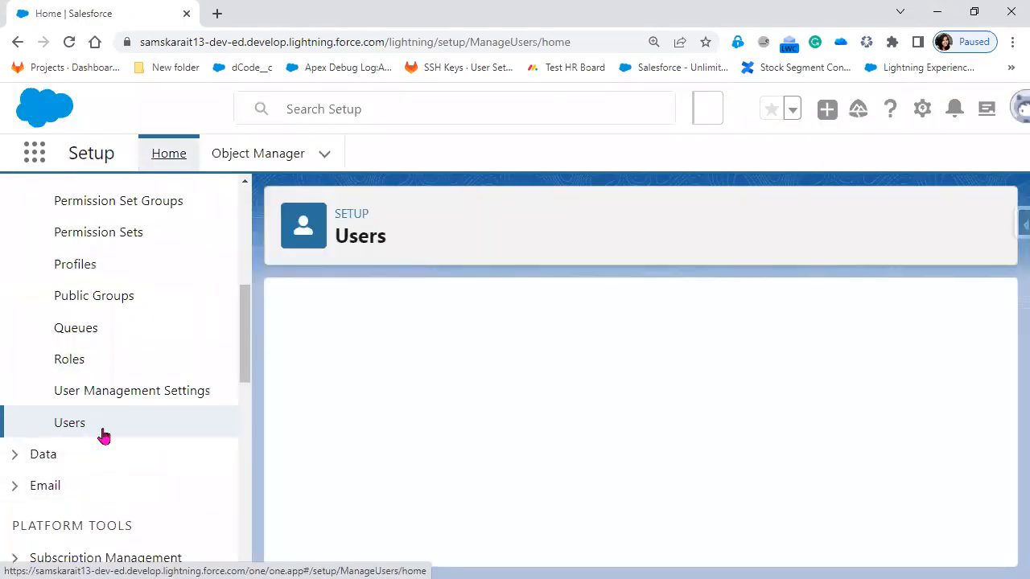
Step: Log in as the active user with the CFO role from the Users list and open that user's Accounts list
scroll(644, 528, "down", 5)
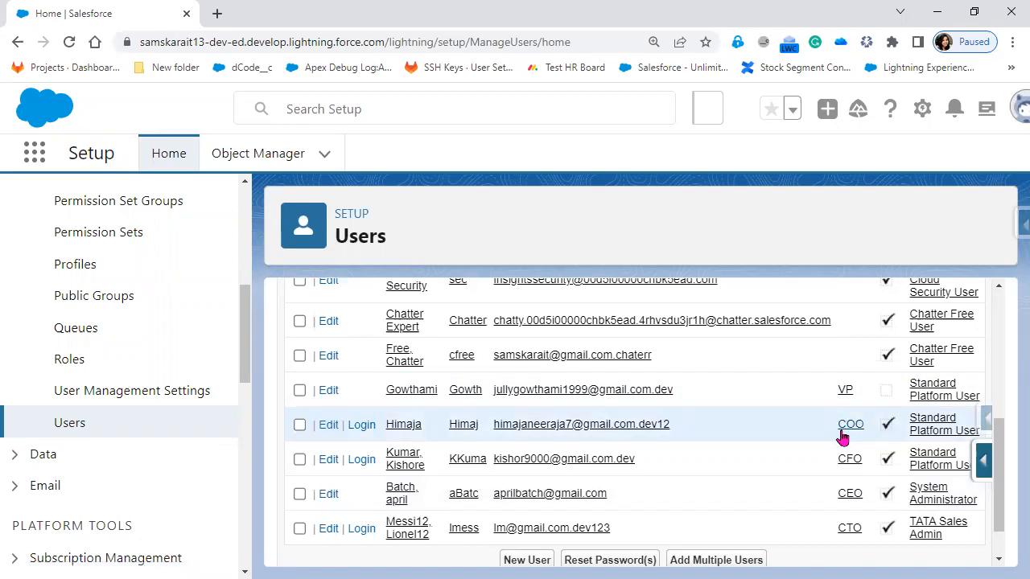
left_click(362, 462)
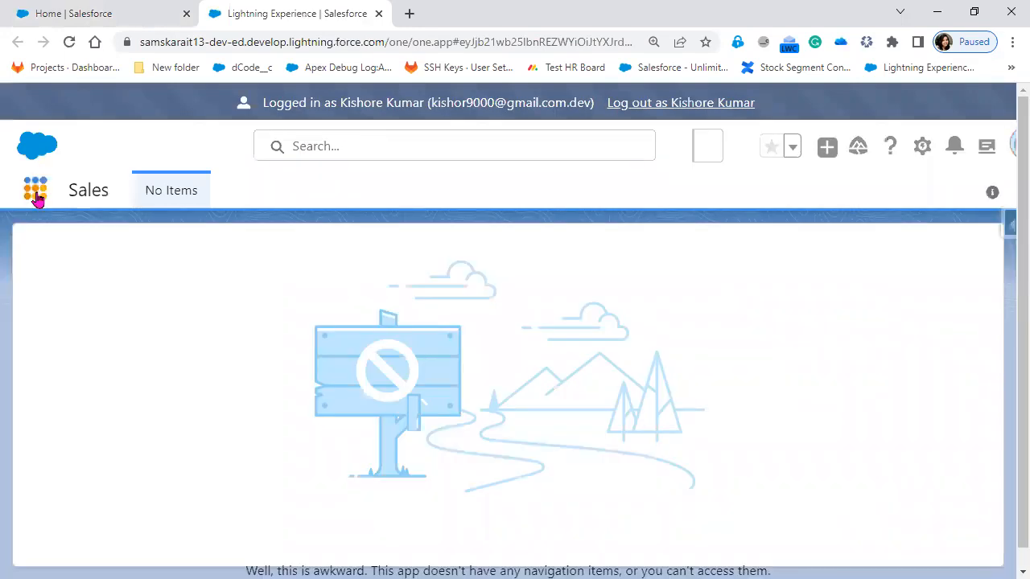
left_click(37, 197)
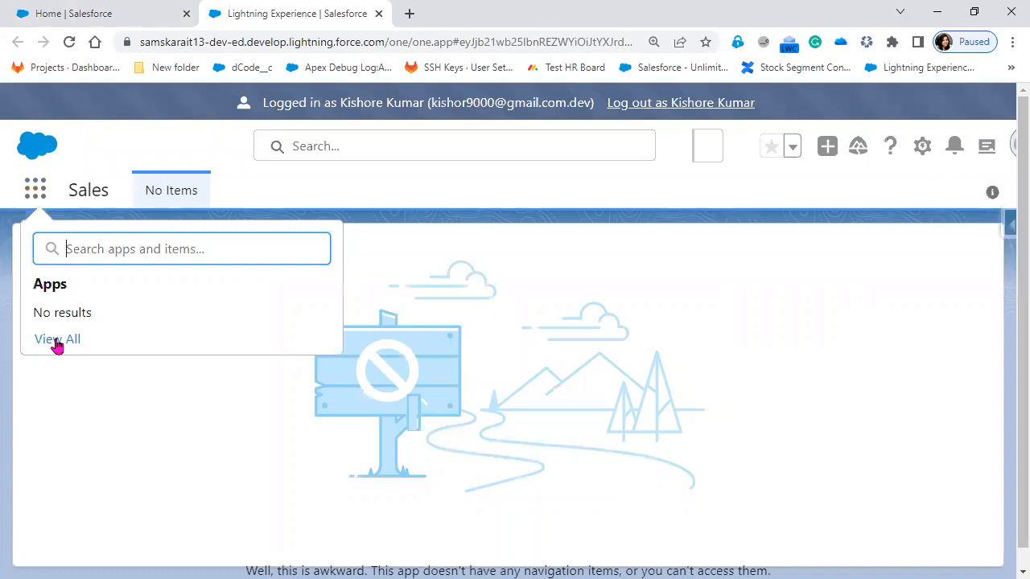
left_click(57, 341)
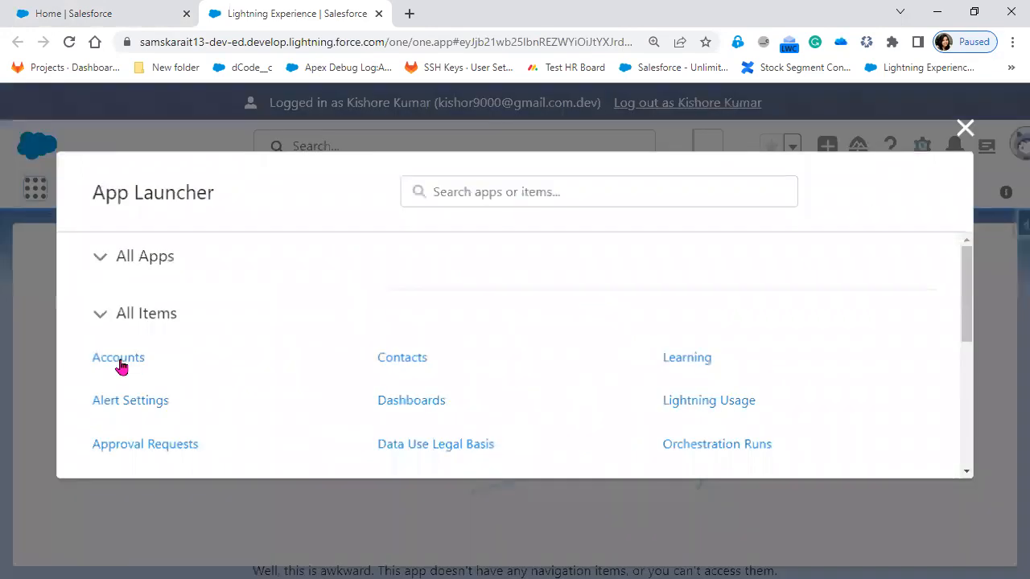
left_click(121, 366)
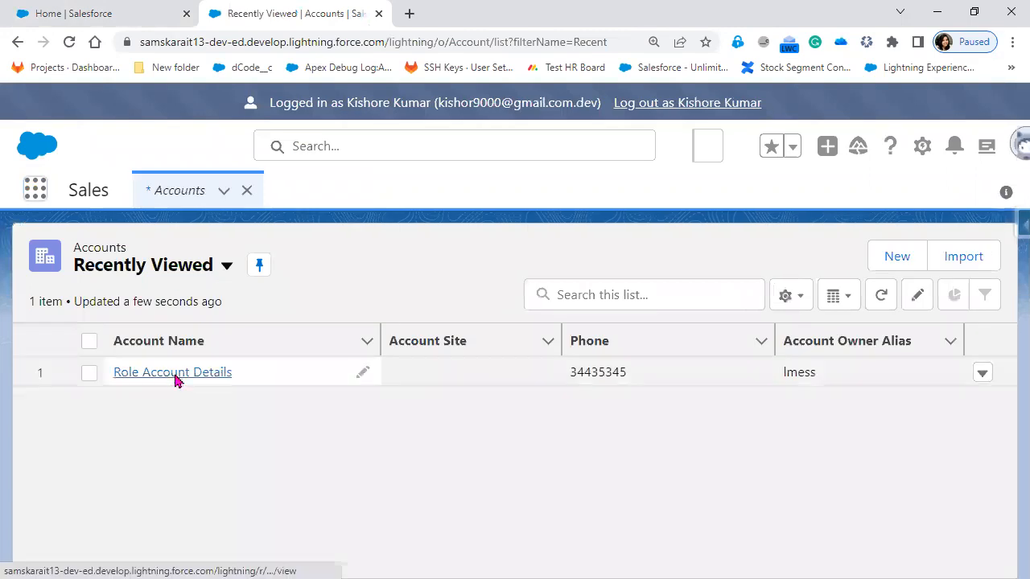
Step: Open the Role Account Details account and examine its details down to the Created By and Last Modified By fields
left_click(175, 378)
left_click(167, 411)
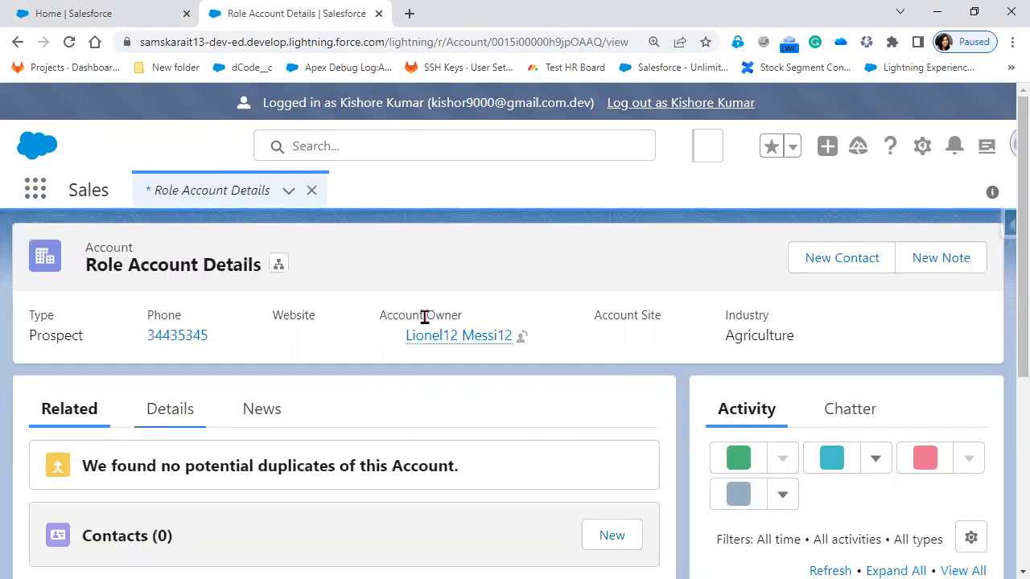
scroll(420, 483, "down", 5)
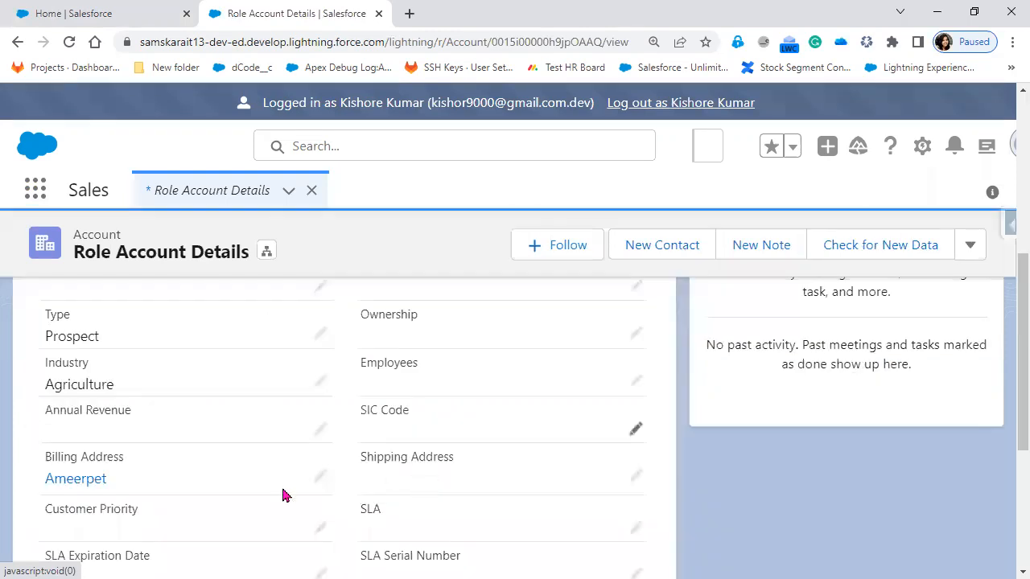
scroll(265, 495, "down", 5)
mouse_move(102, 432)
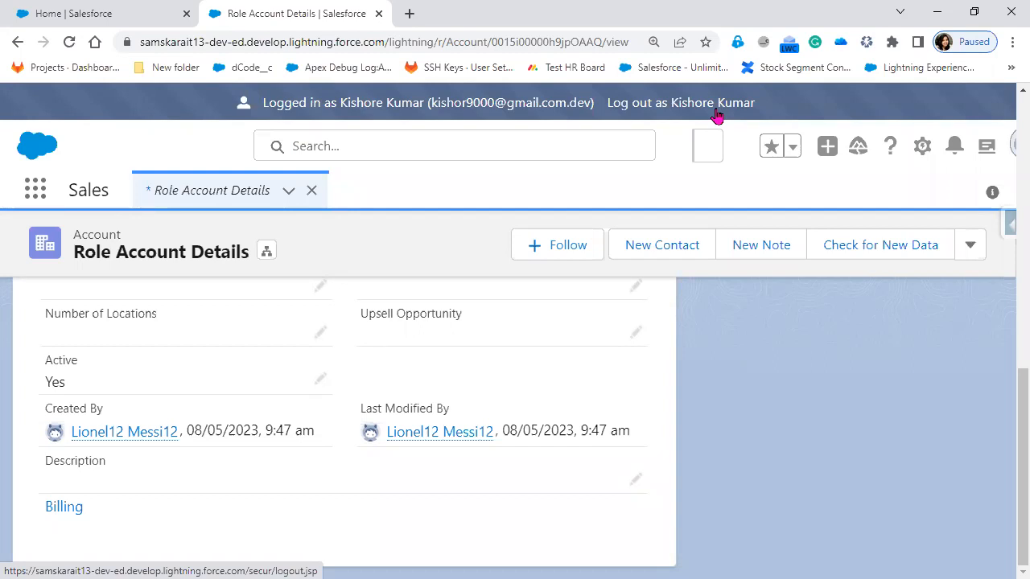
Step: Log out of the CFO user's session and return to the administrator's Users setup page
left_click(680, 111)
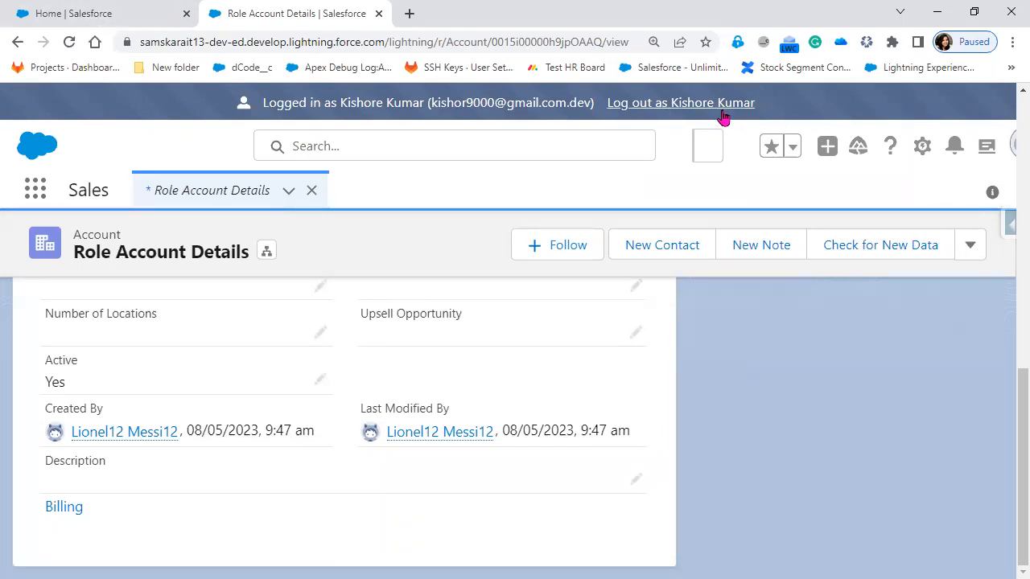
left_click(83, 14)
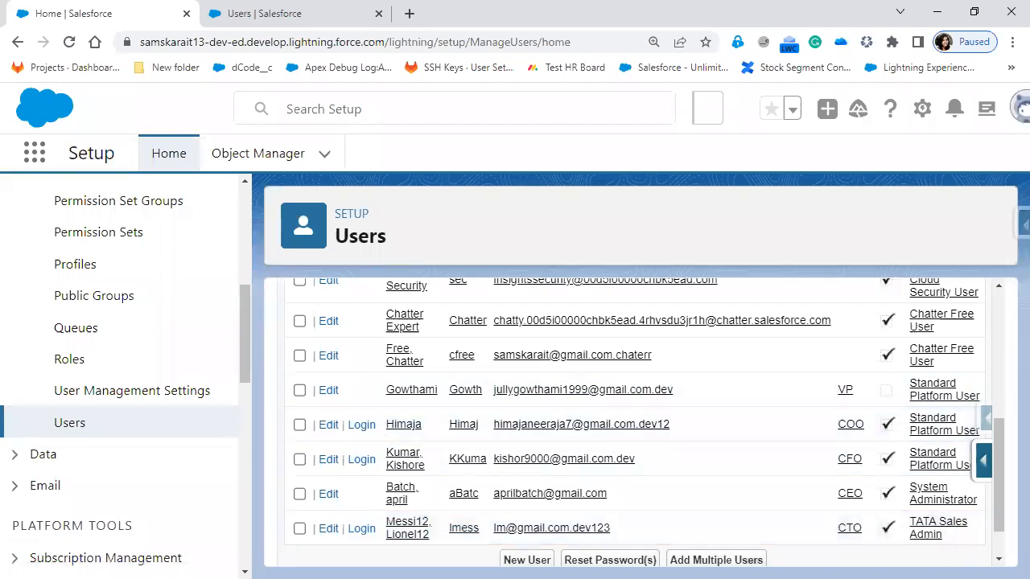
Step: Switch to the PowerPoint slide show and advance to slide 3, (Organization Wide Defaults) OWD
key("alt+Tab")
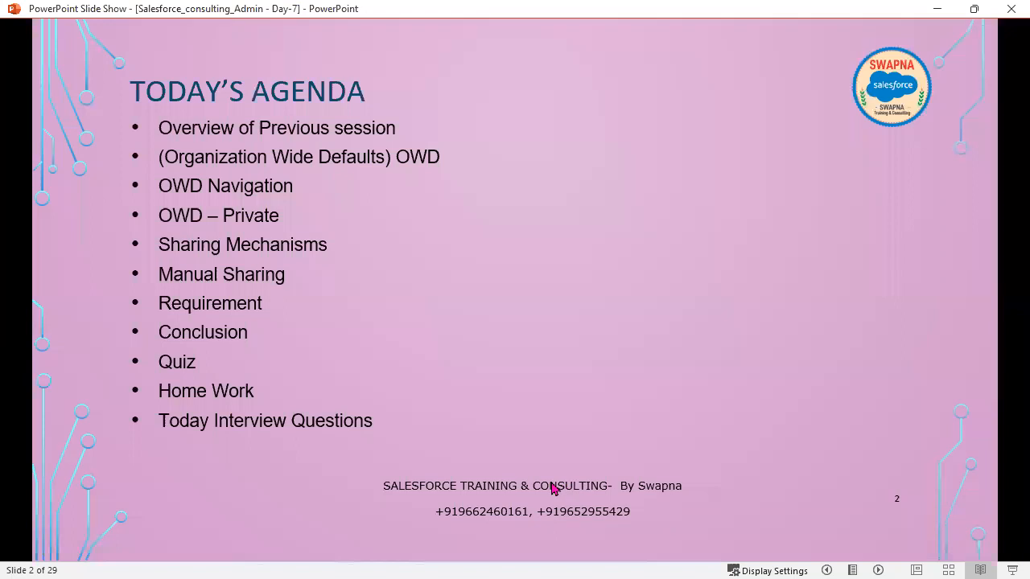
left_click(552, 488)
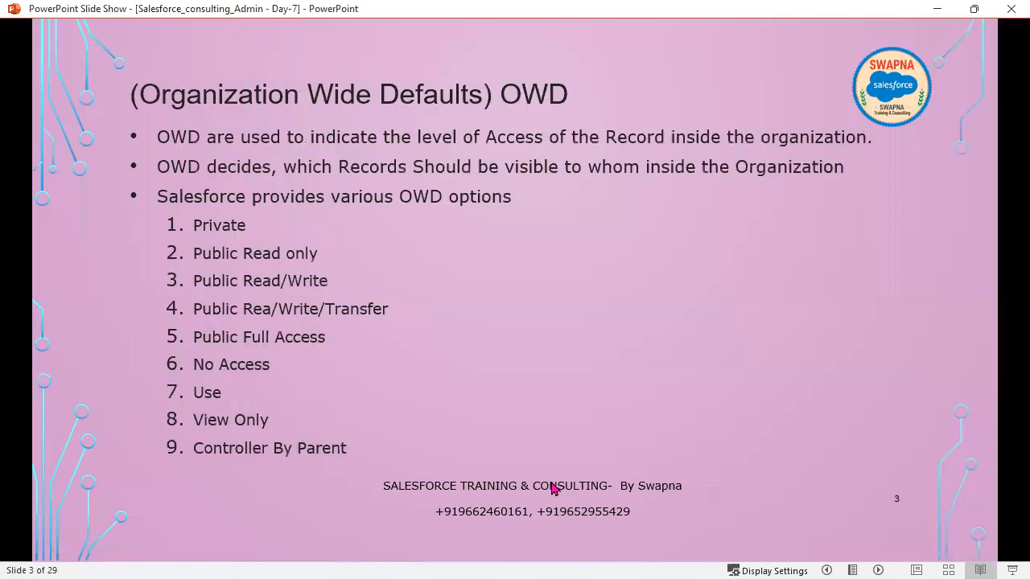
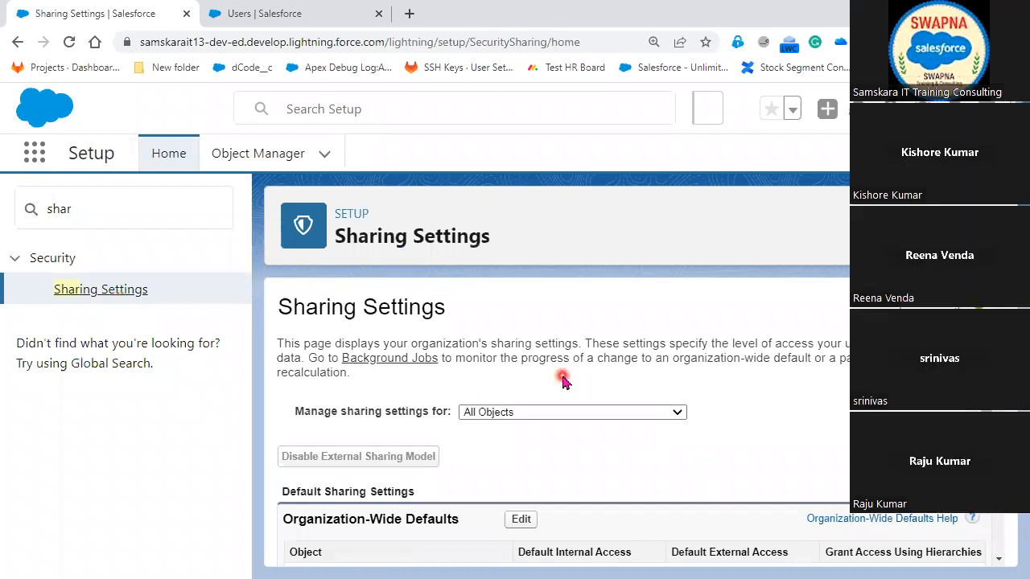
Step: Examine the Organization-Wide Defaults table on the Sharing Settings page for each object's internal access, external access and hierarchy grants
scroll(563, 430, "down", 1)
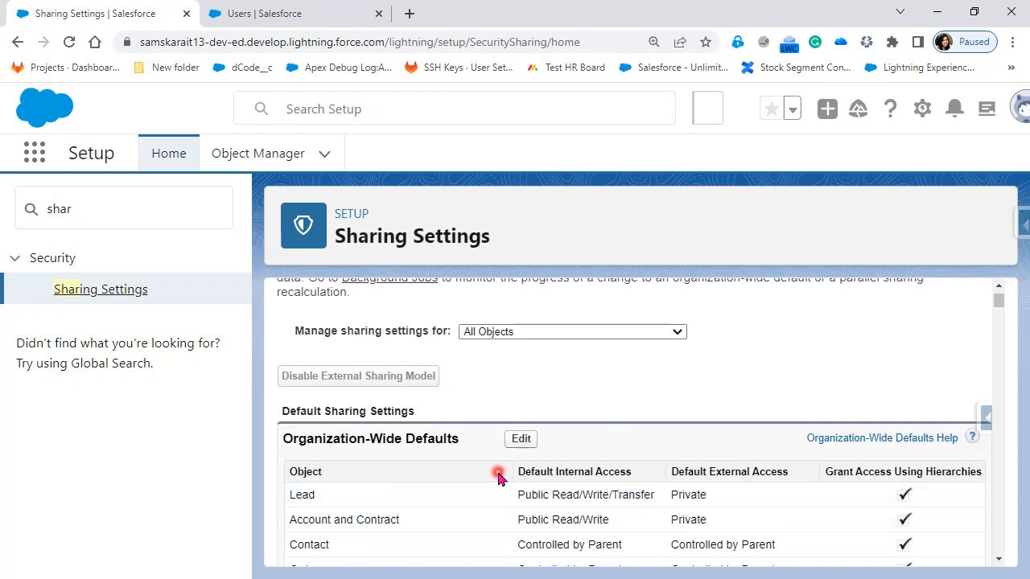
scroll(339, 422, "down", 1)
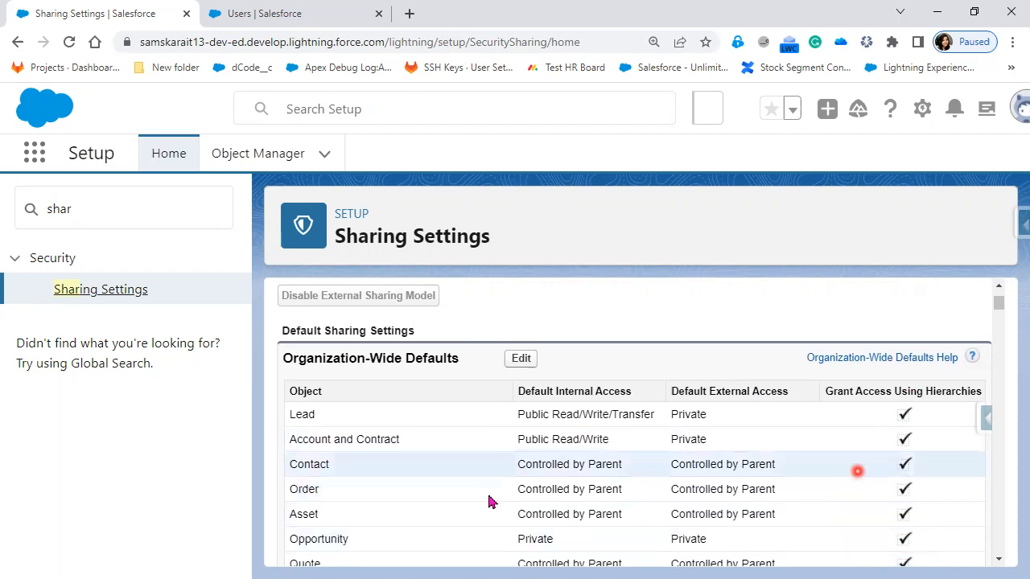
scroll(491, 502, "down", 2)
scroll(489, 499, "down", 5)
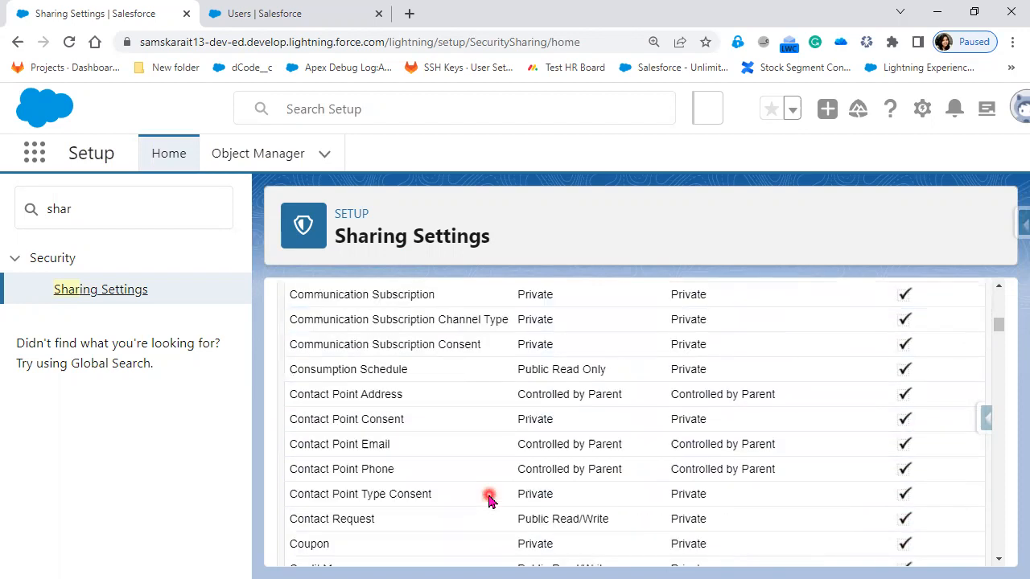
scroll(489, 499, "down", 5)
scroll(489, 501, "down", 5)
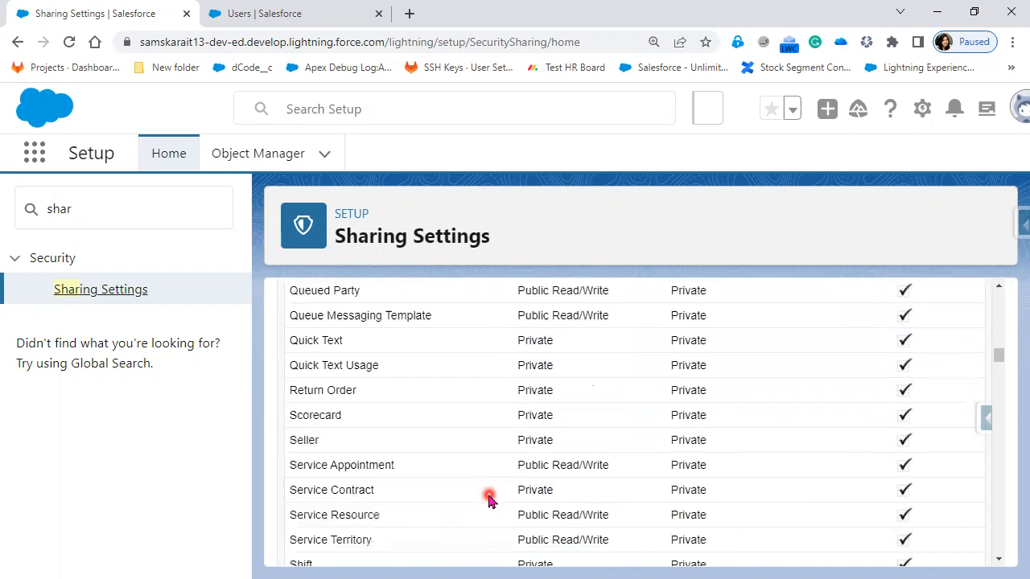
scroll(489, 499, "down", 5)
scroll(489, 499, "up", 5)
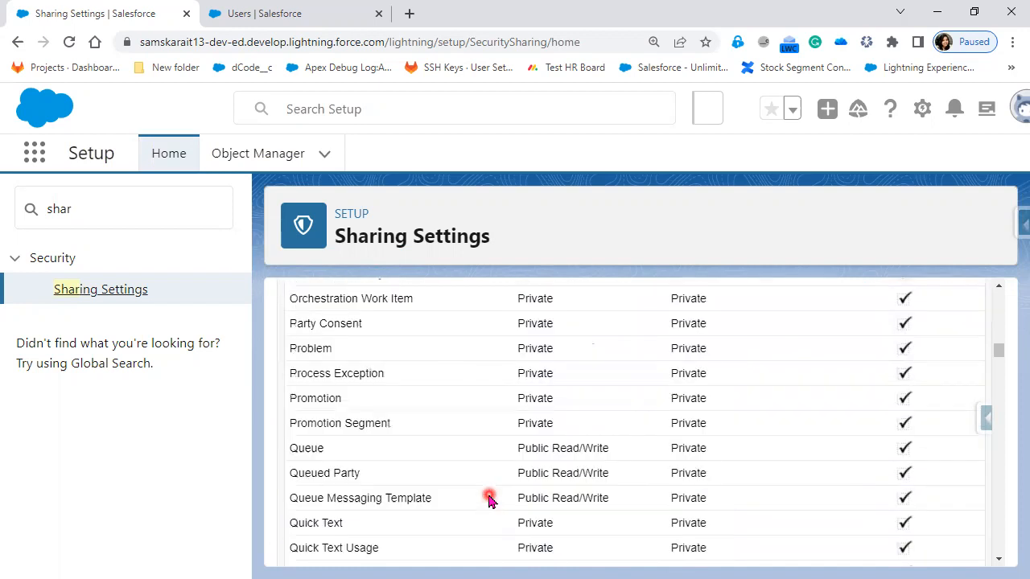
scroll(489, 498, "up", 15)
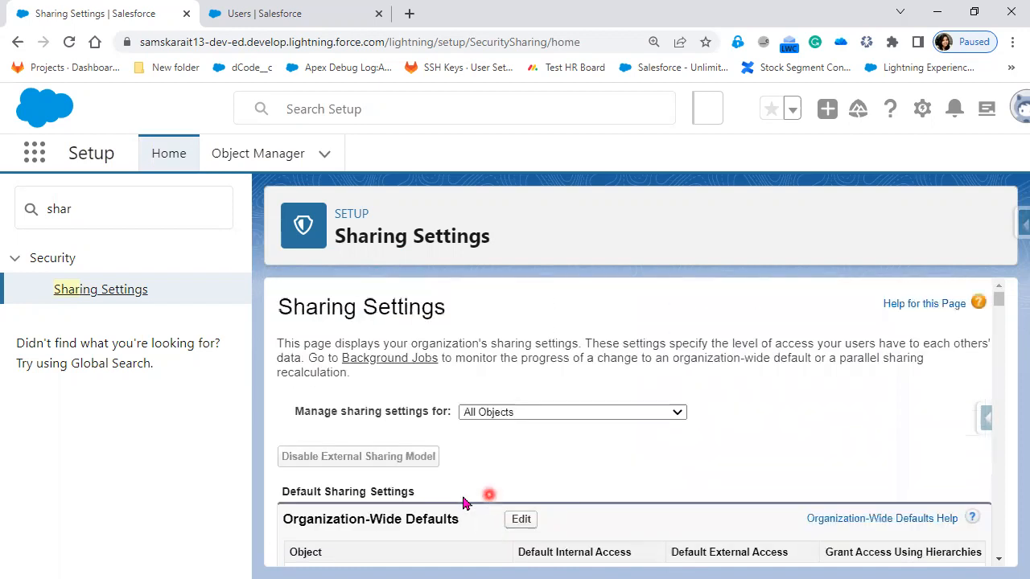
Step: Open the Organization-Wide Defaults for editing and outline the Grant Access Using Hierarchies column with a red rectangle
left_click(522, 520)
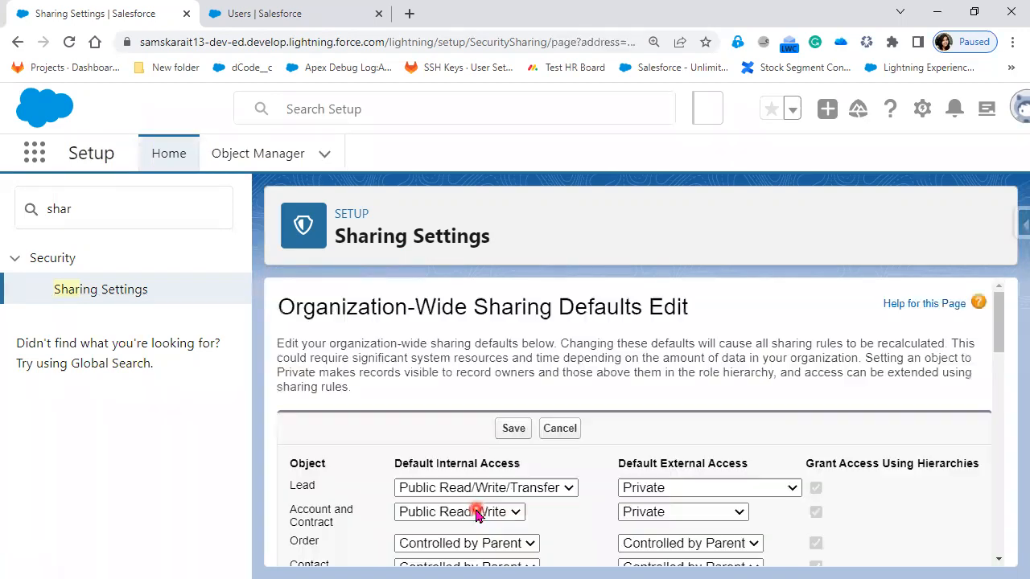
scroll(902, 486, "down", 1)
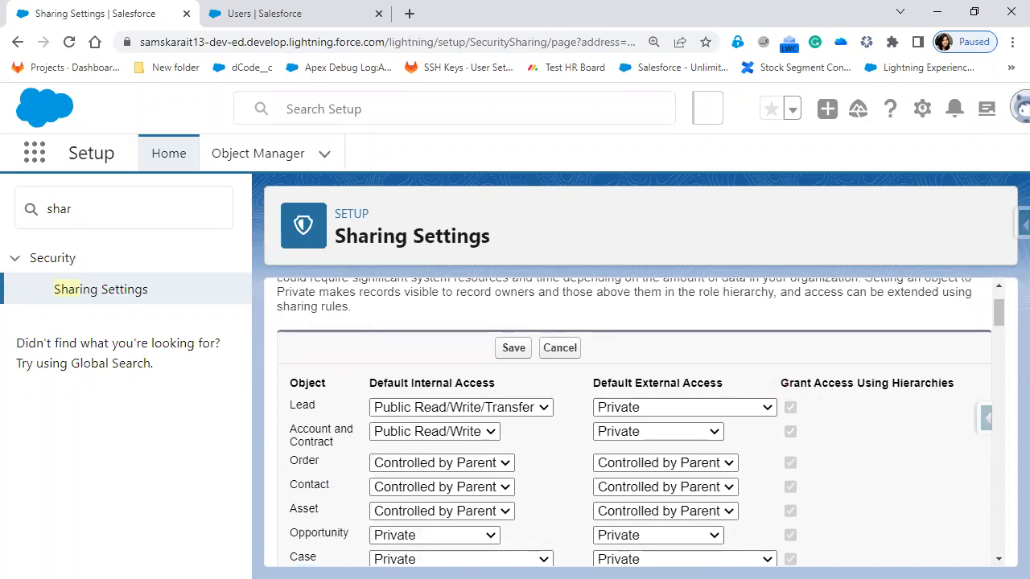
mouse_move(778, 368)
left_mouse_down()
mouse_move(840, 511)
mouse_move(905, 573)
mouse_move(970, 569)
left_mouse_up()
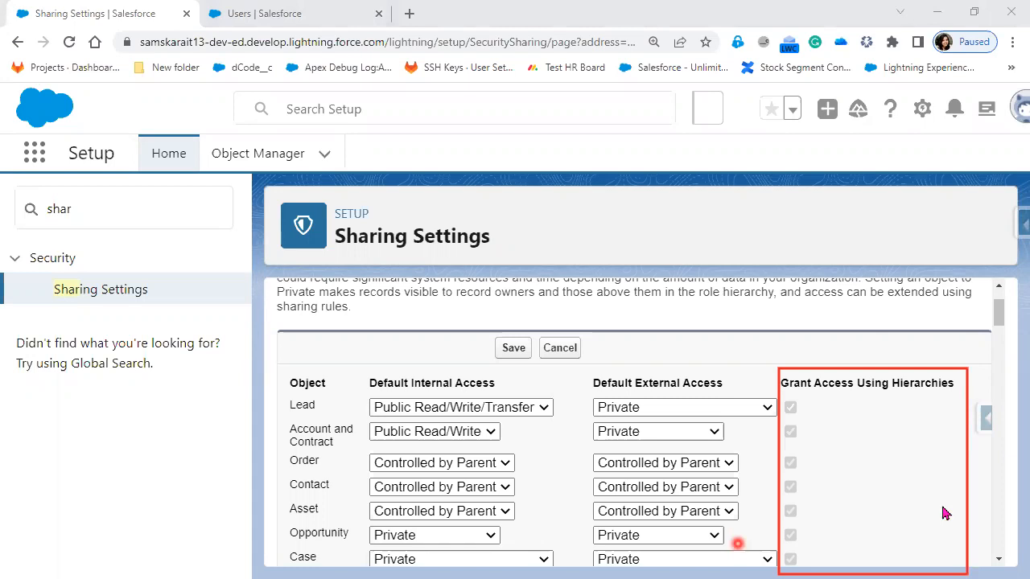
Step: Examine the Grant Access Using Hierarchies checkboxes for every object from Lead down to the Other Settings section
scroll(945, 512, "down", 2)
scroll(944, 513, "down", 3)
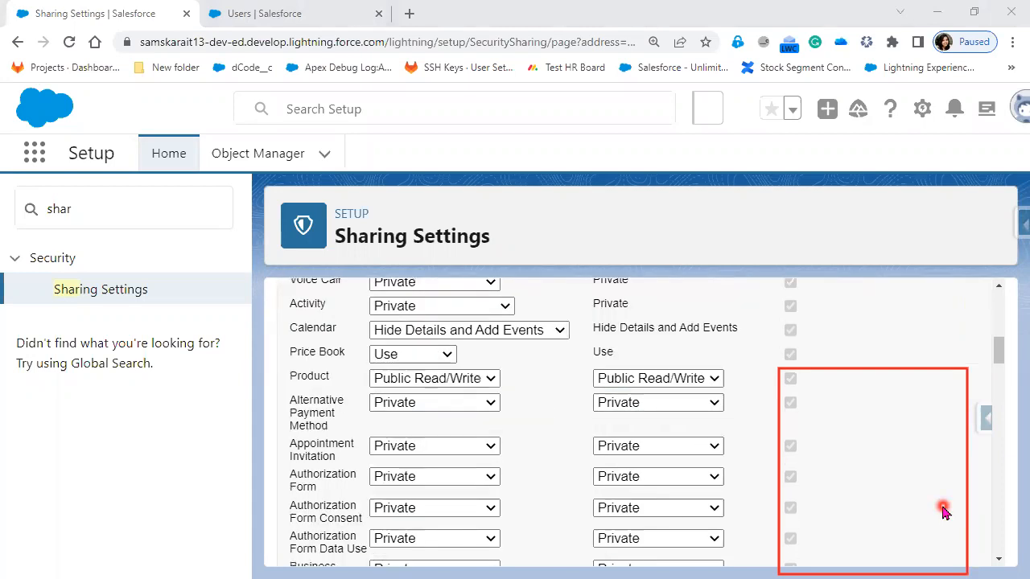
scroll(944, 512, "down", 3)
scroll(945, 512, "down", 4)
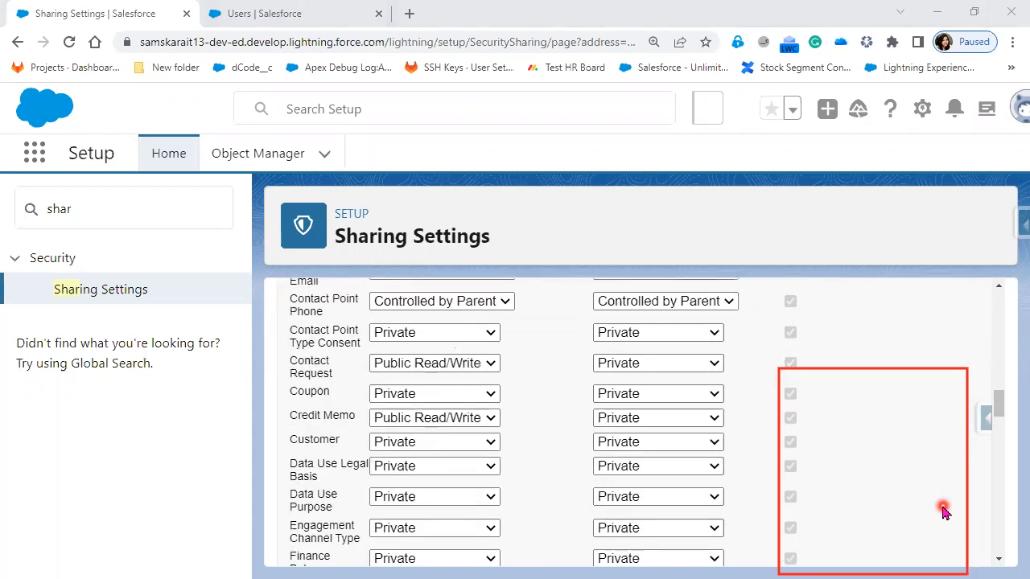
scroll(944, 512, "down", 3)
scroll(944, 512, "down", 5)
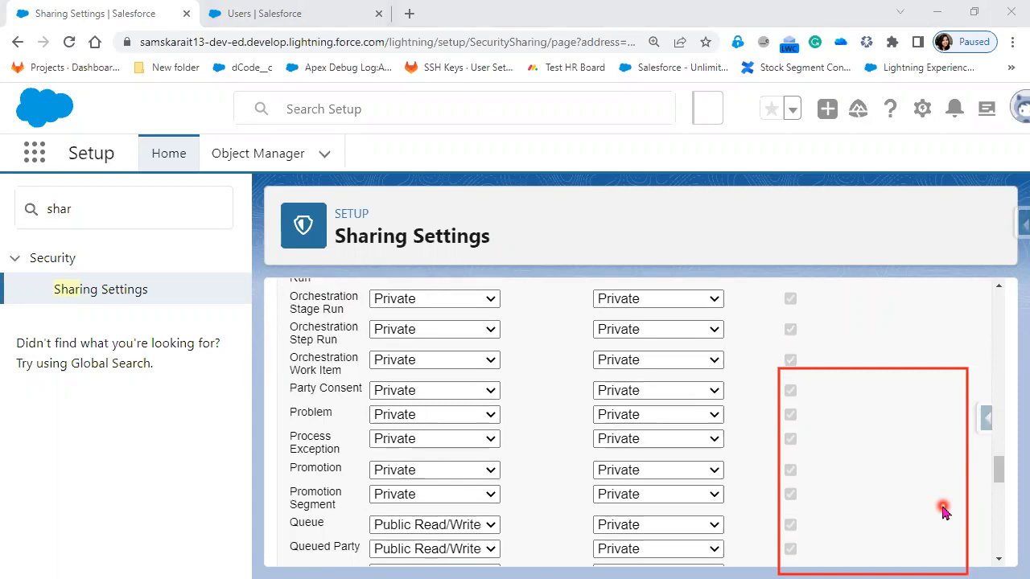
scroll(944, 512, "down", 5)
scroll(944, 512, "down", 2)
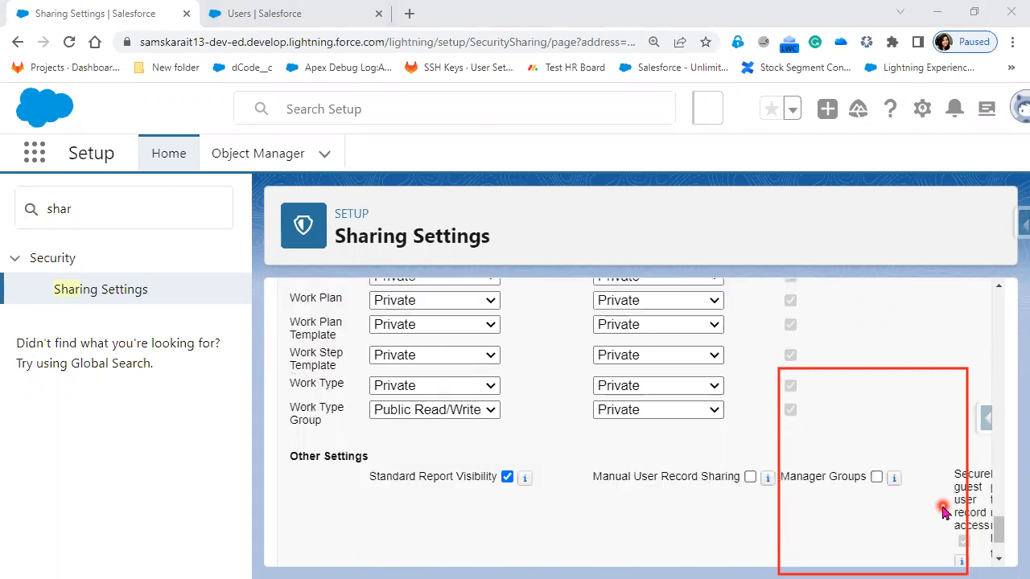
scroll(945, 513, "up", 2)
scroll(945, 513, "down", 1)
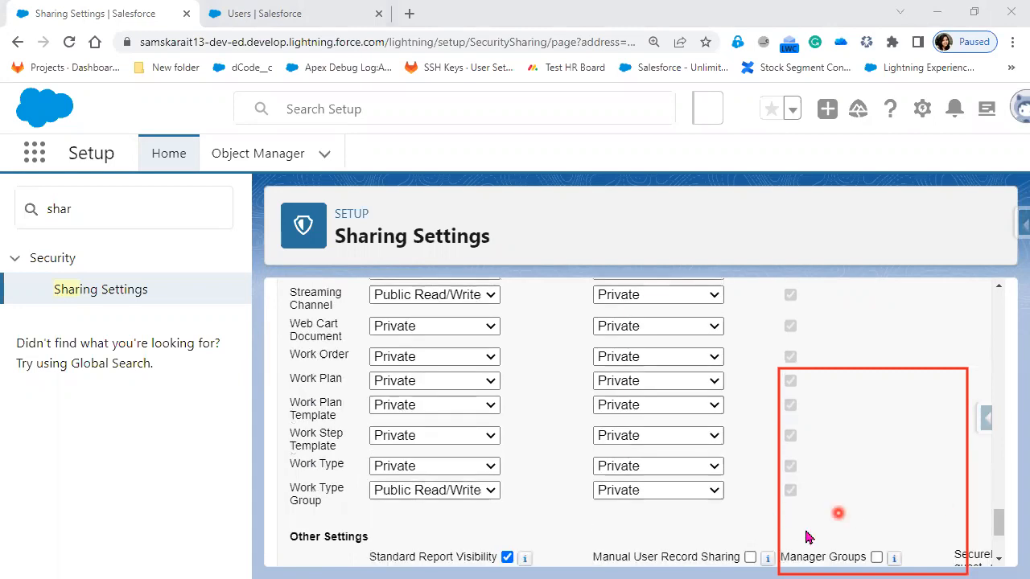
scroll(807, 537, "up", 5)
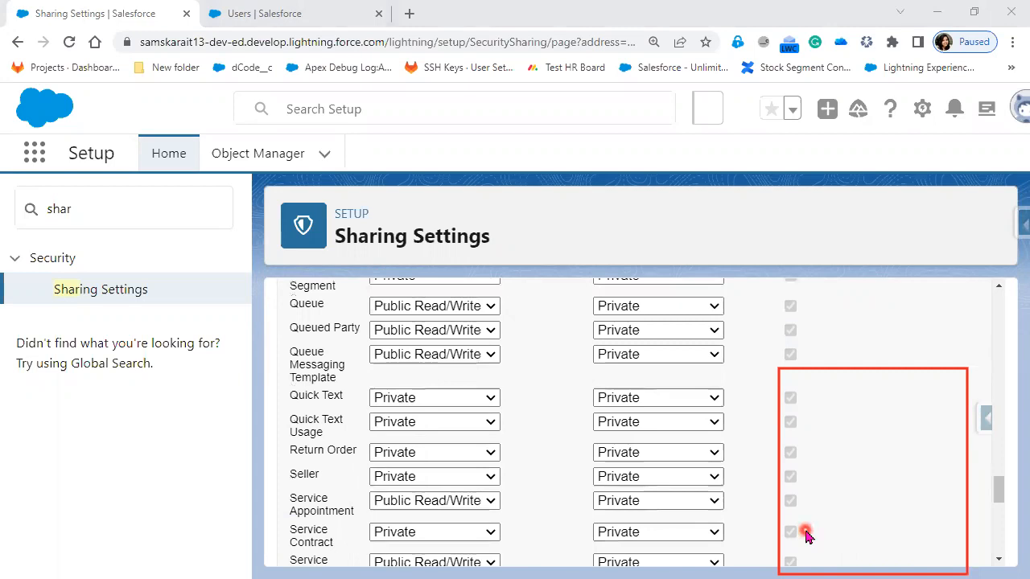
scroll(807, 537, "up", 5)
scroll(807, 537, "up", 5)
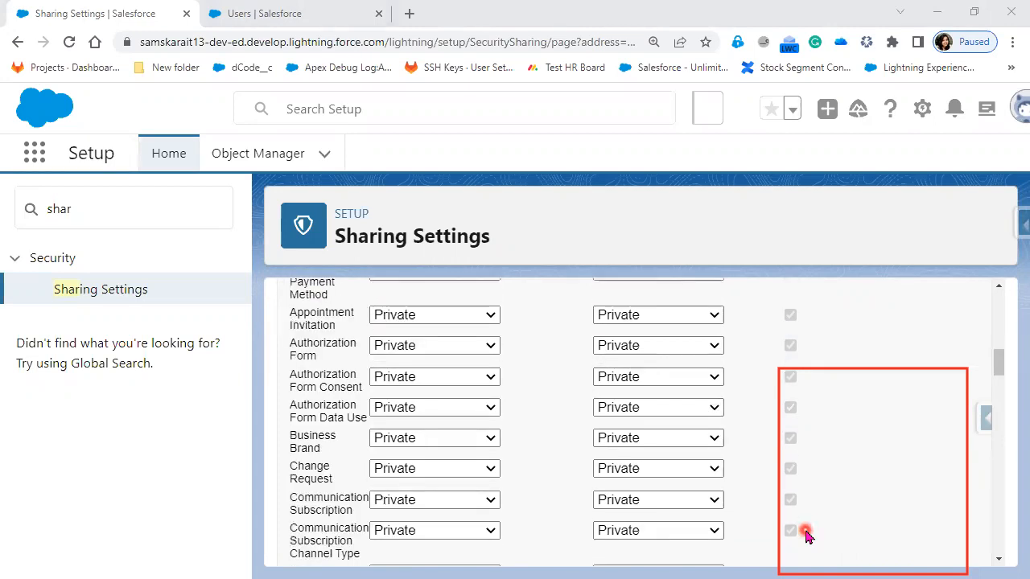
scroll(807, 537, "up", 5)
scroll(807, 537, "up", 3)
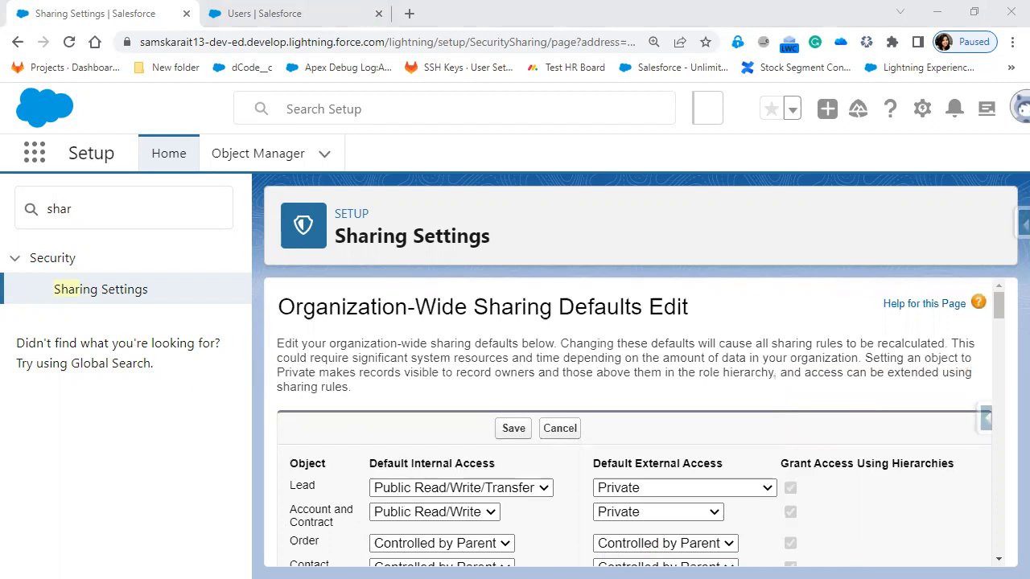
Step: View the default internal access choices for Account and Contract, and show slide 4 with the OWD options in the PowerPoint slide show before returning to Salesforce
scroll(314, 494, "down", 1)
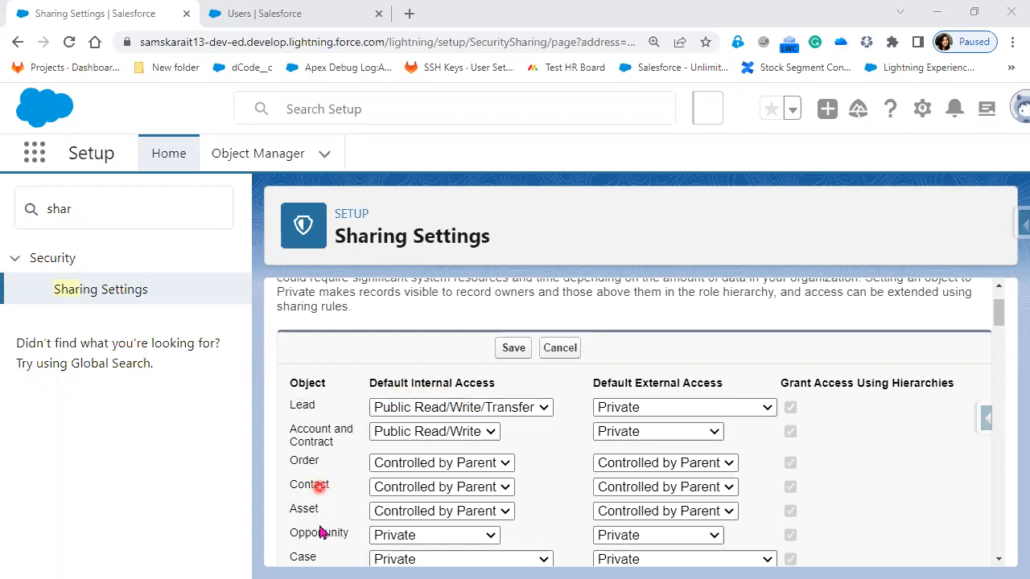
left_click(491, 432)
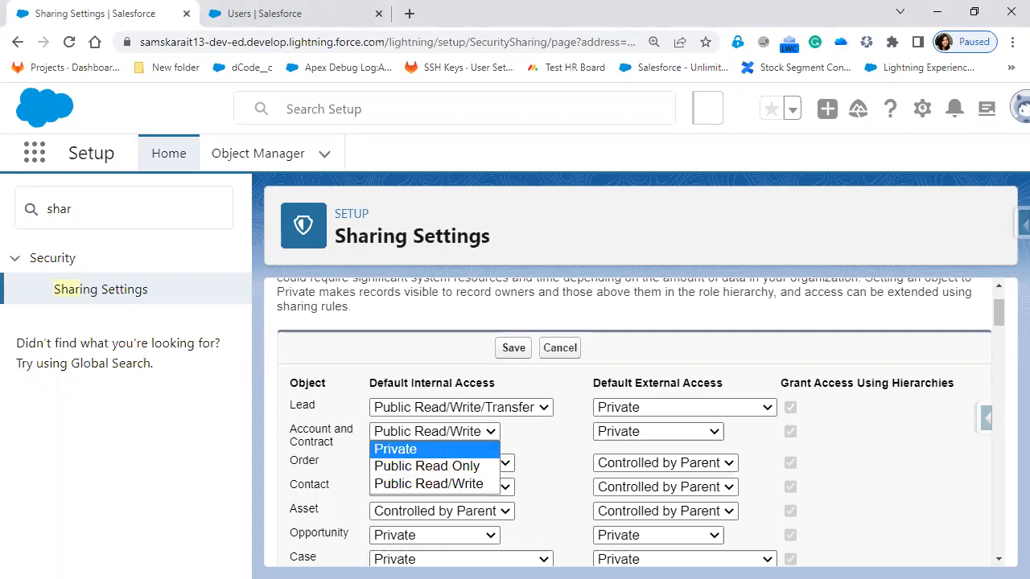
key("alt+Tab")
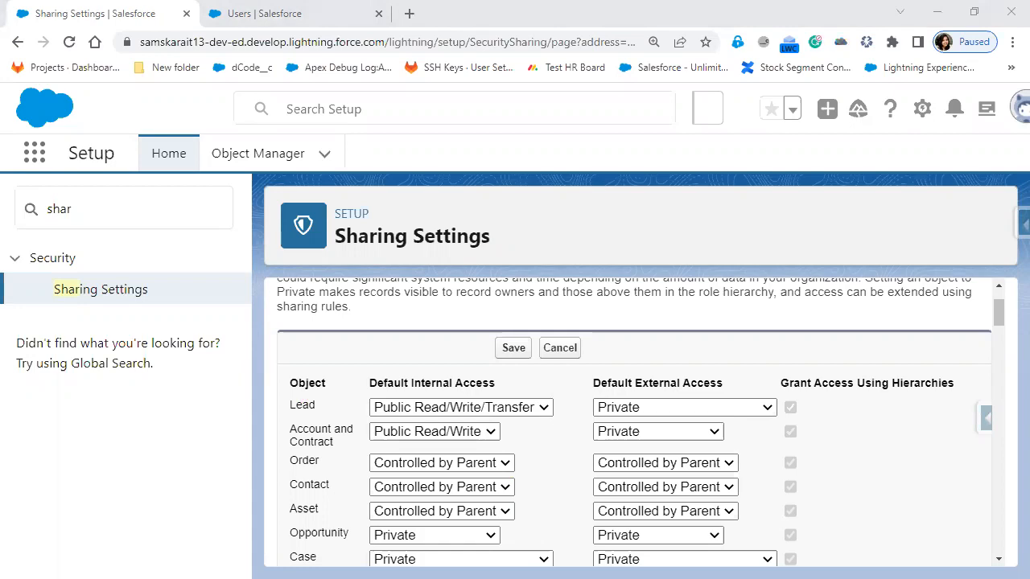
key("Right")
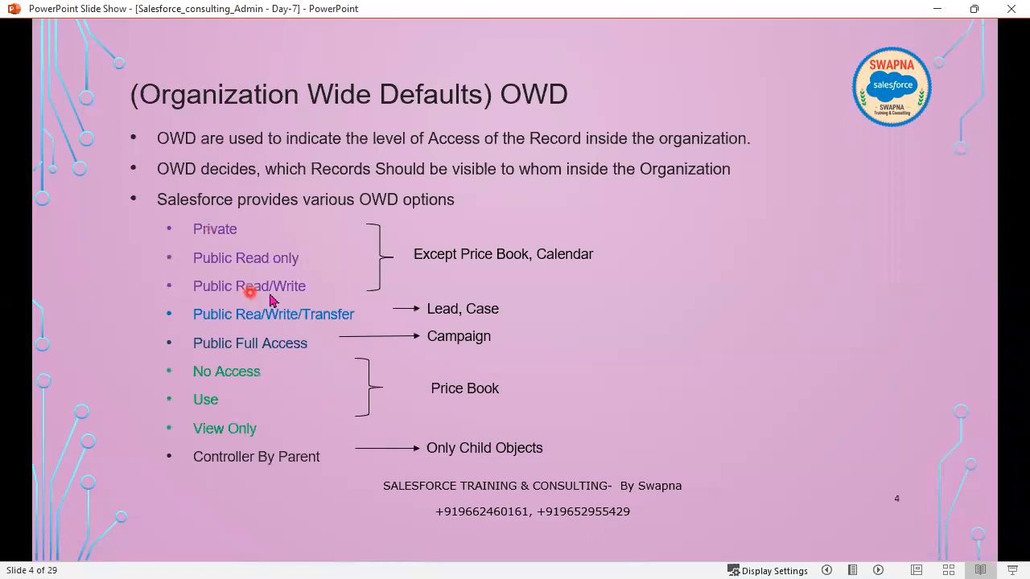
left_click(933, 10)
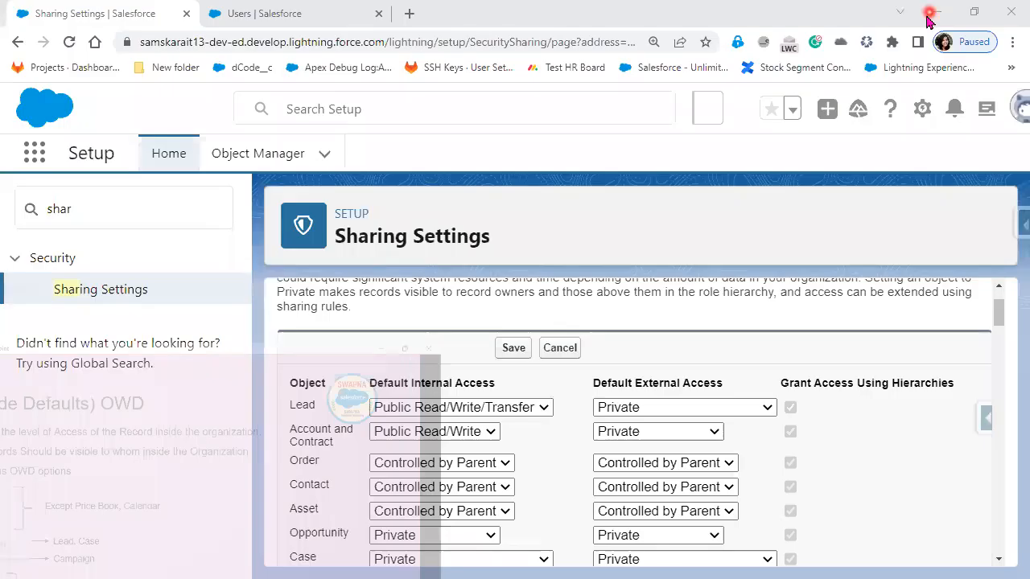
Step: Compare the default internal access choices available for Account and Contract with those for Lead, leaving both selections as they are
left_click(483, 433)
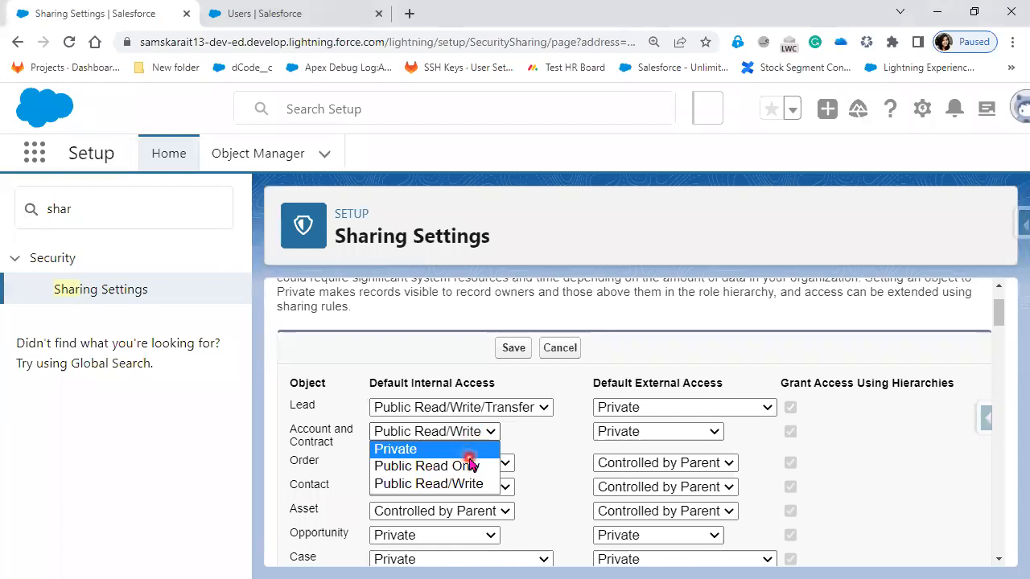
left_click(548, 441)
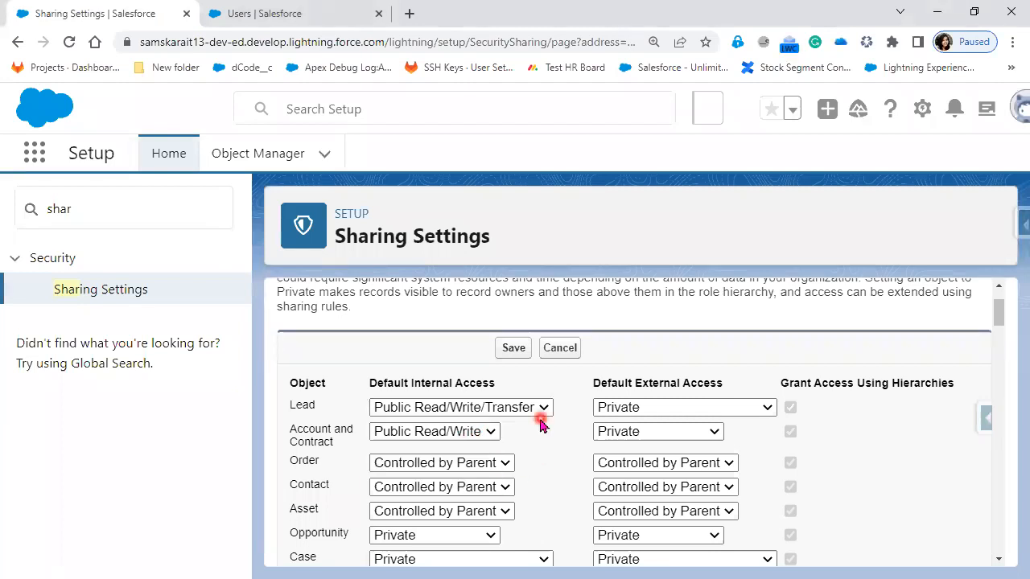
left_click(544, 409)
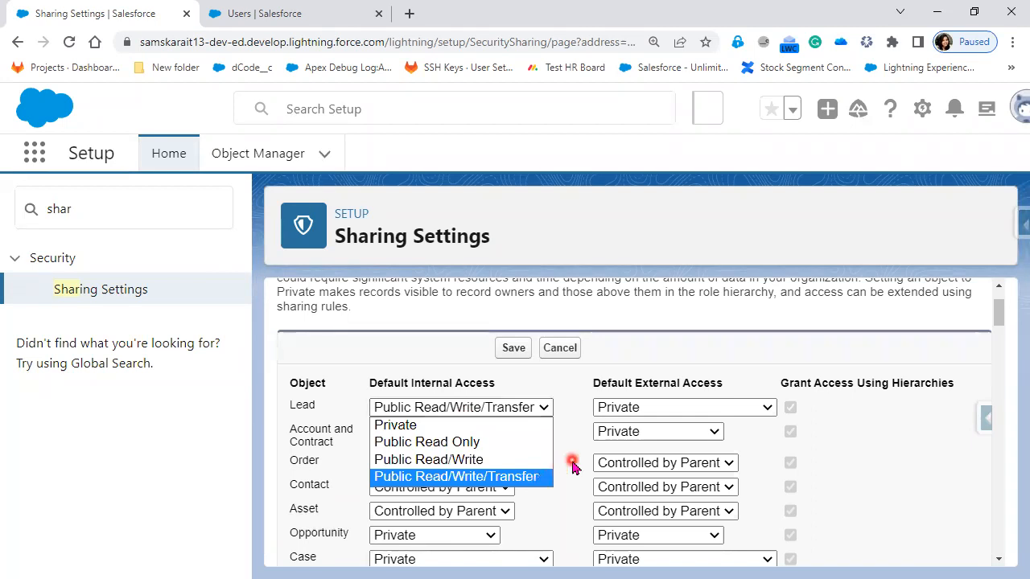
left_click(572, 500)
Step: Review the default internal access choices for the Opportunity and User objects without selecting a new one
scroll(572, 500, "down", 1)
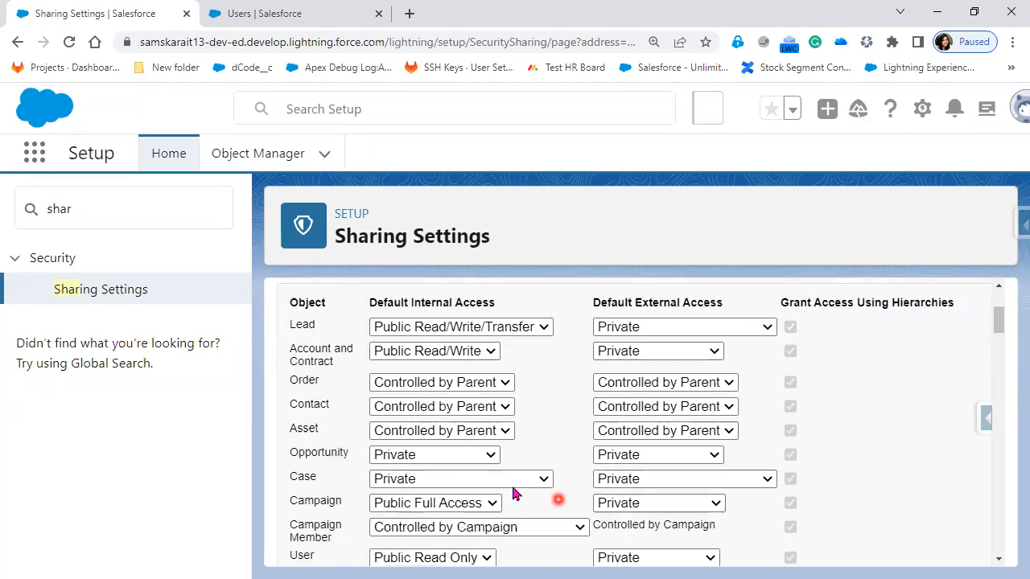
left_click(465, 457)
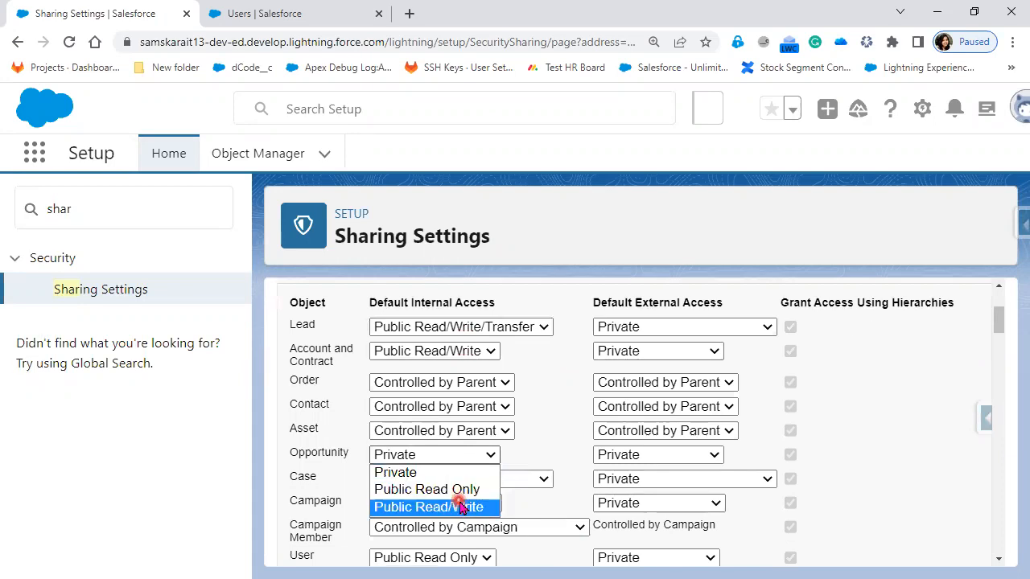
left_click(543, 448)
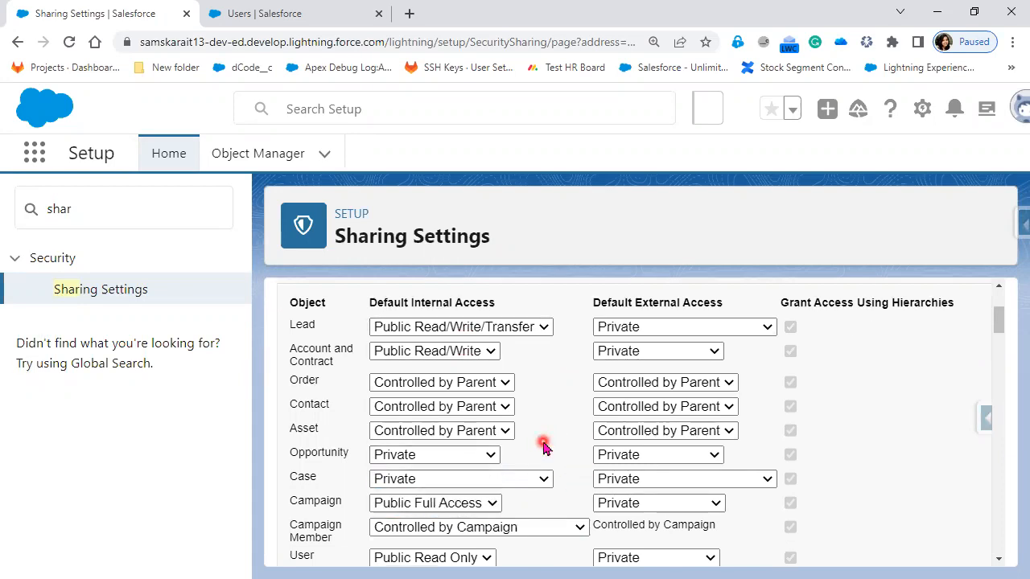
scroll(499, 403, "down", 3)
left_click(473, 320)
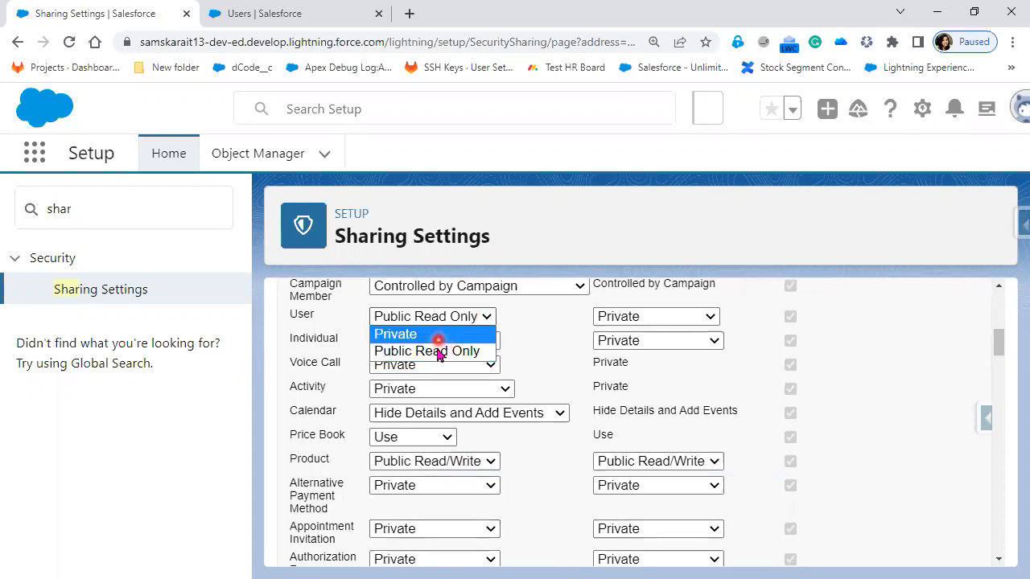
left_click(441, 395)
Step: Review the default internal access choices for the Activity and Product objects, and return to the start of the object list
left_click(441, 394)
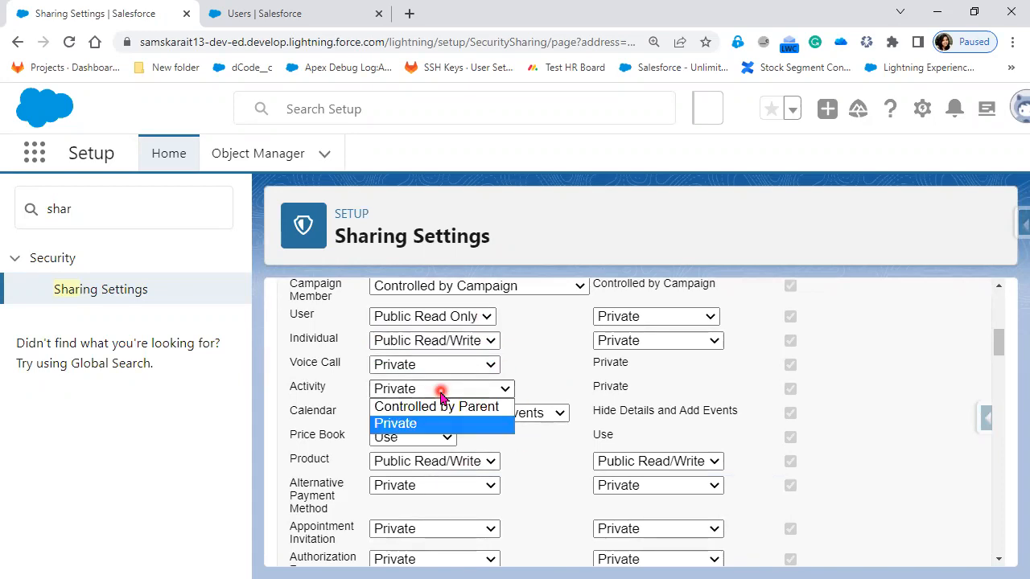
left_click(508, 462)
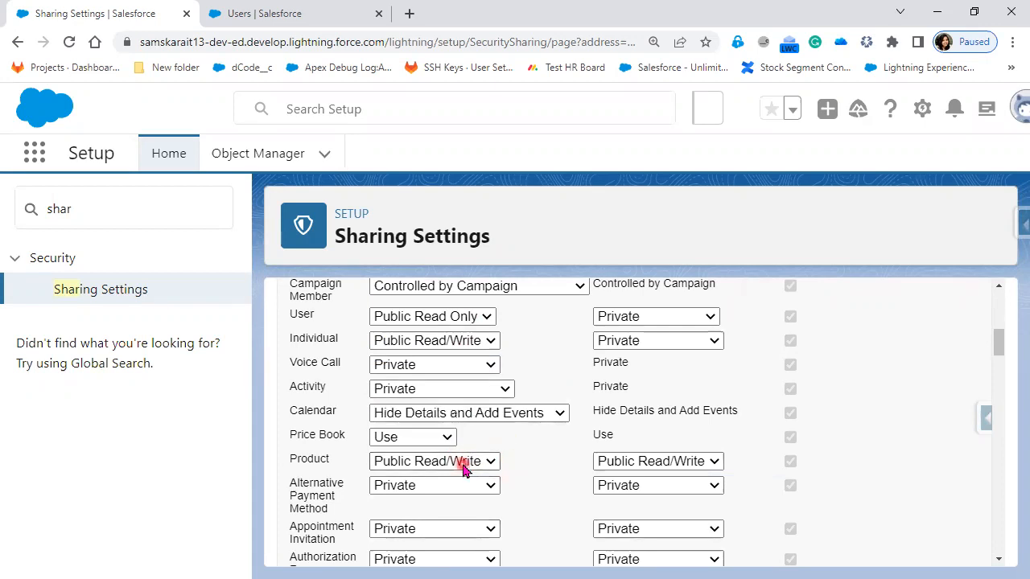
left_click(469, 461)
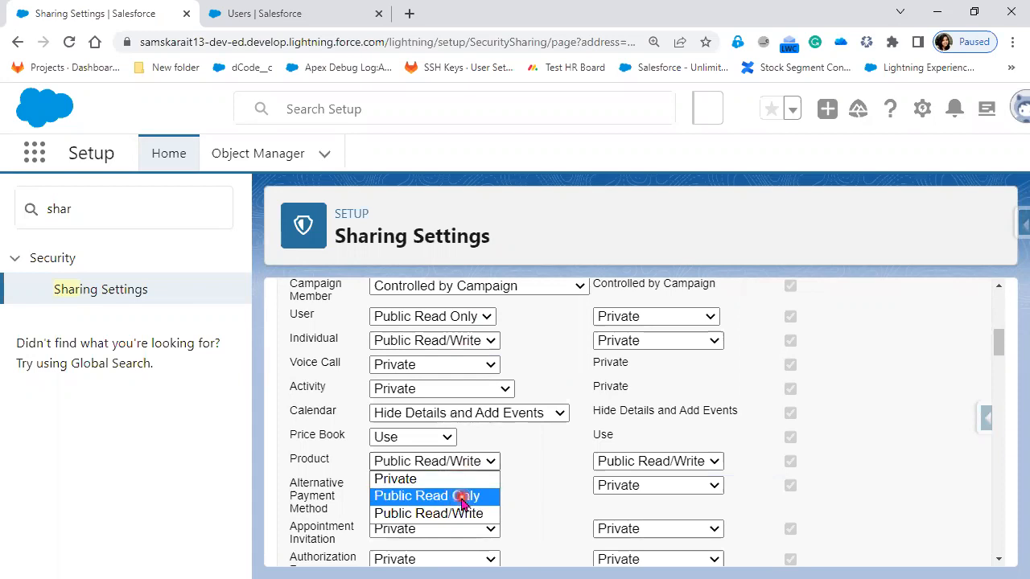
scroll(529, 517, "up", 3)
scroll(529, 517, "up", 1)
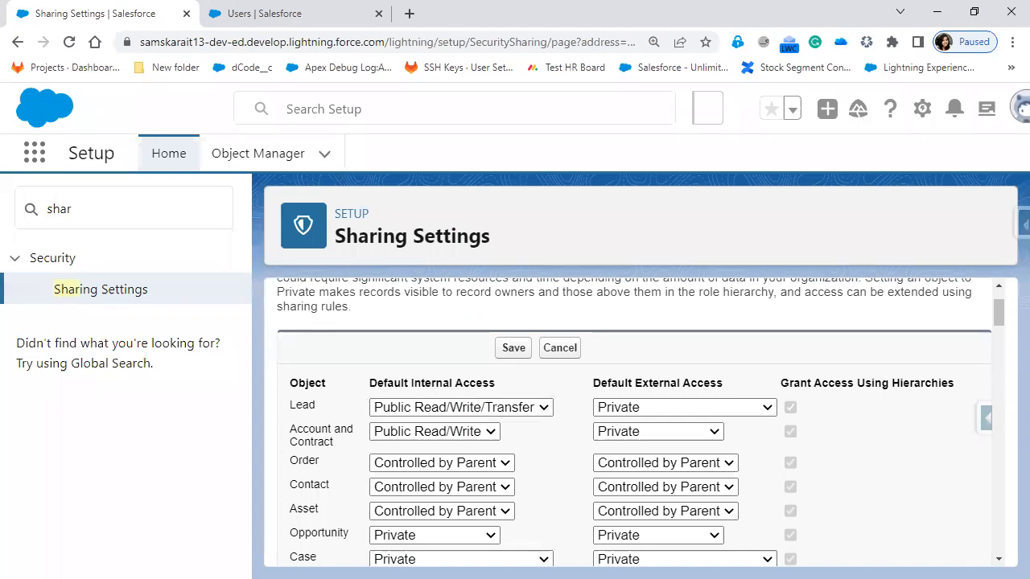
Step: Set the default internal access for Account and Contract to Public Read Only
key("alt+Tab")
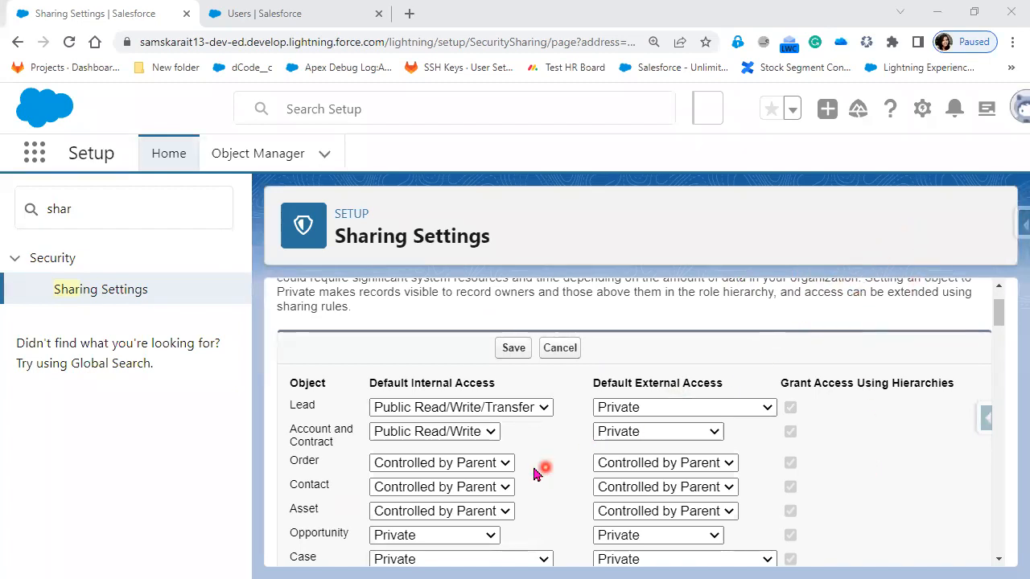
left_click(466, 437)
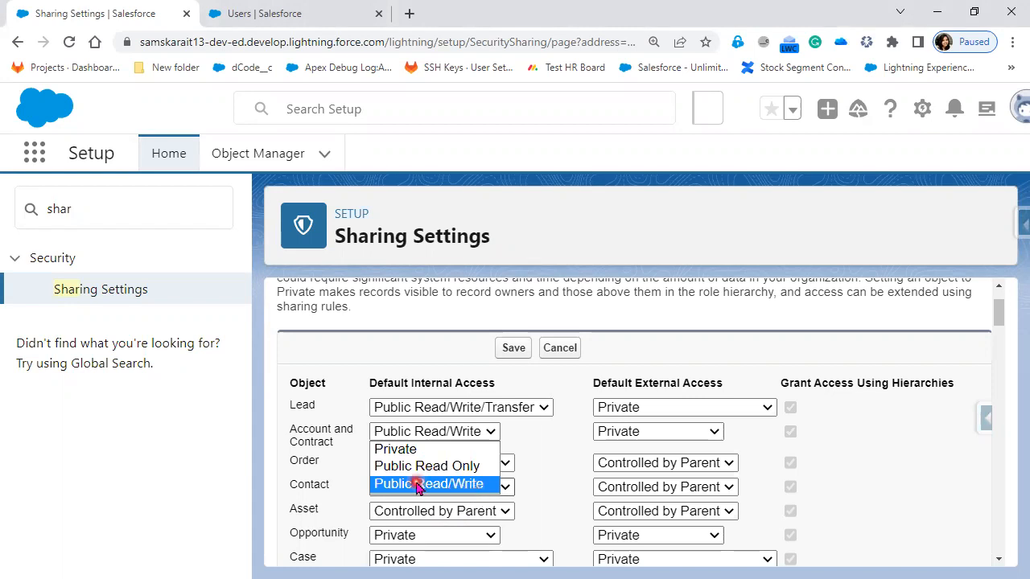
left_click(469, 467)
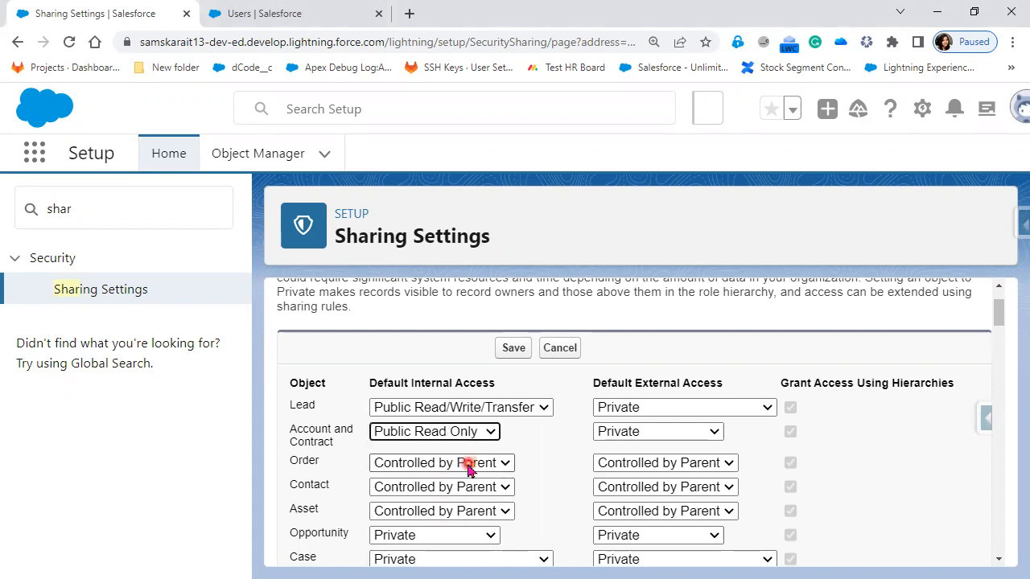
left_click(457, 432)
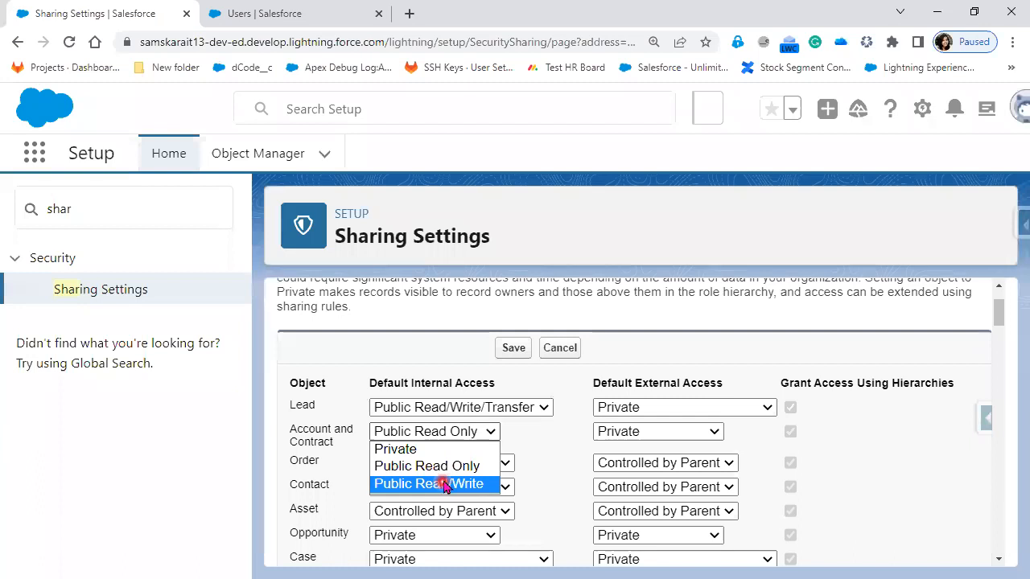
left_click(447, 466)
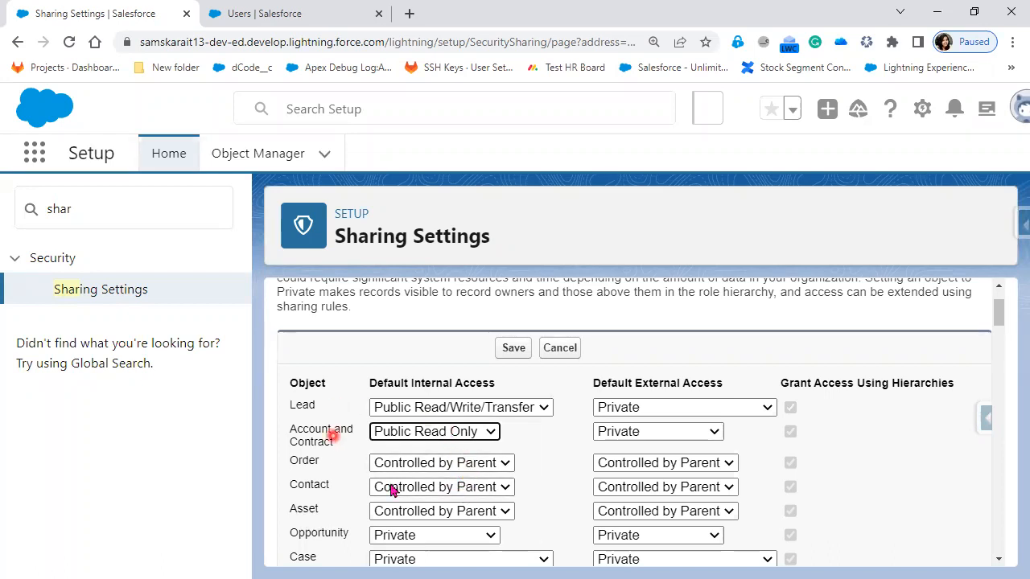
Step: Change the default internal access for Account and Contract to Private, save the sharing settings and accept the sharing rule recalculation
left_click(465, 432)
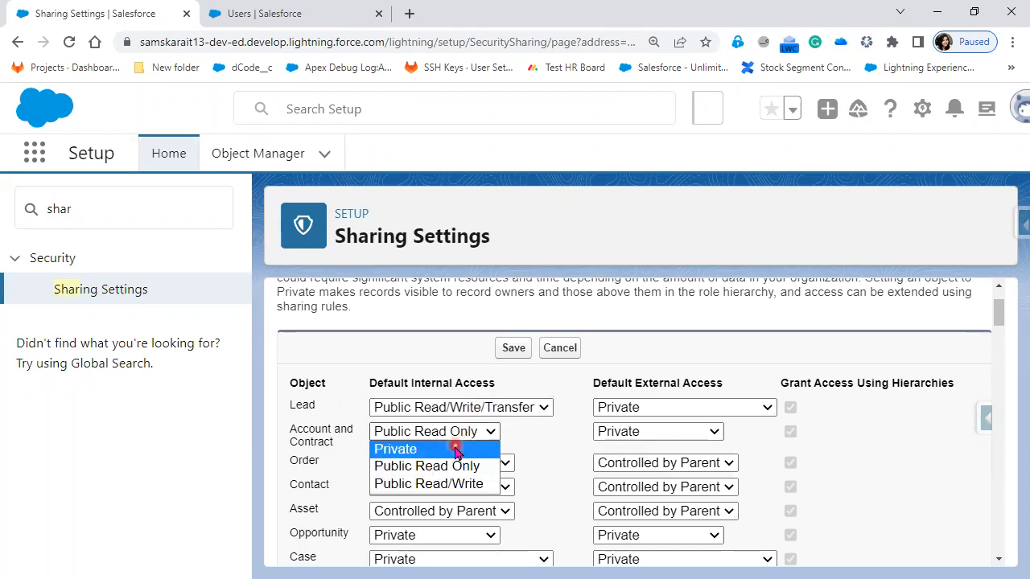
left_click(472, 450)
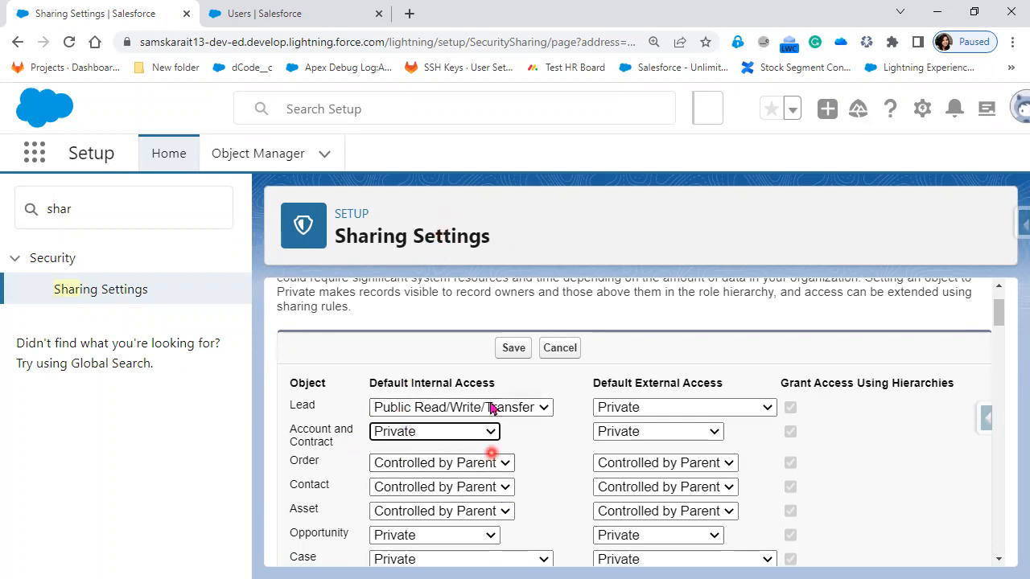
left_click(514, 349)
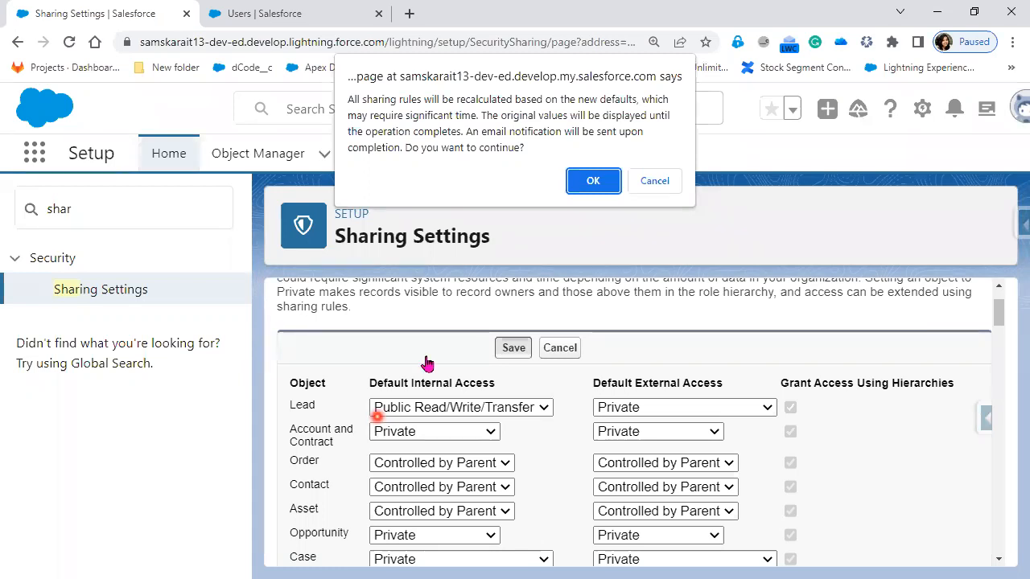
left_click(594, 180)
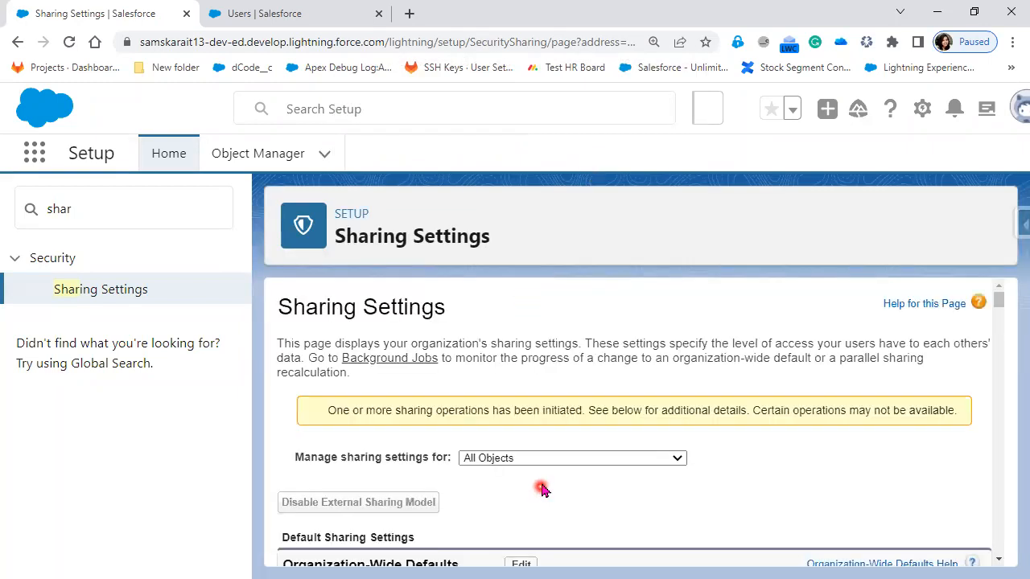
Step: Reload the Sharing Settings page and check the organization-wide default access for Account and Contract
scroll(554, 518, "down", 2)
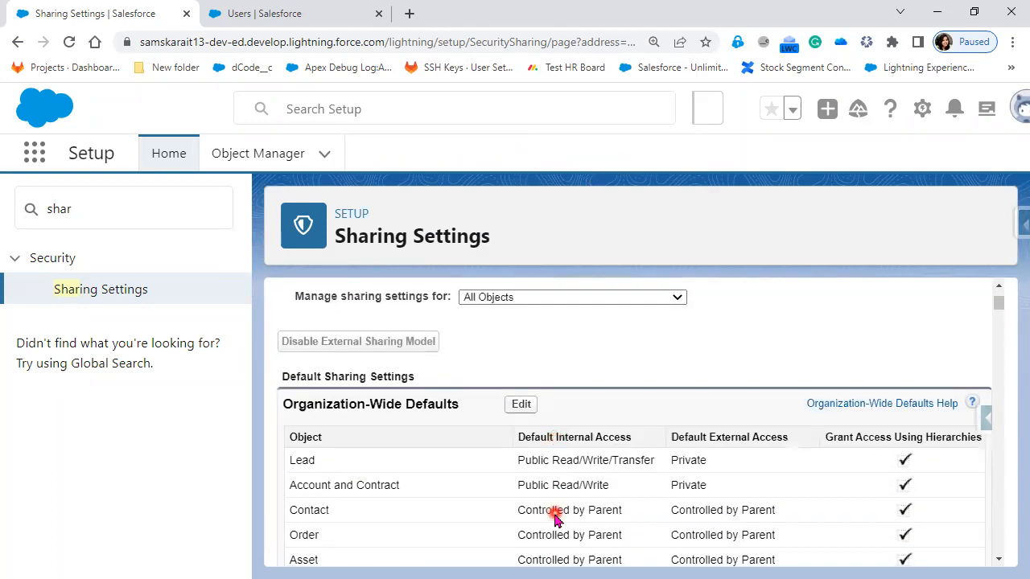
scroll(485, 386, "up", 2)
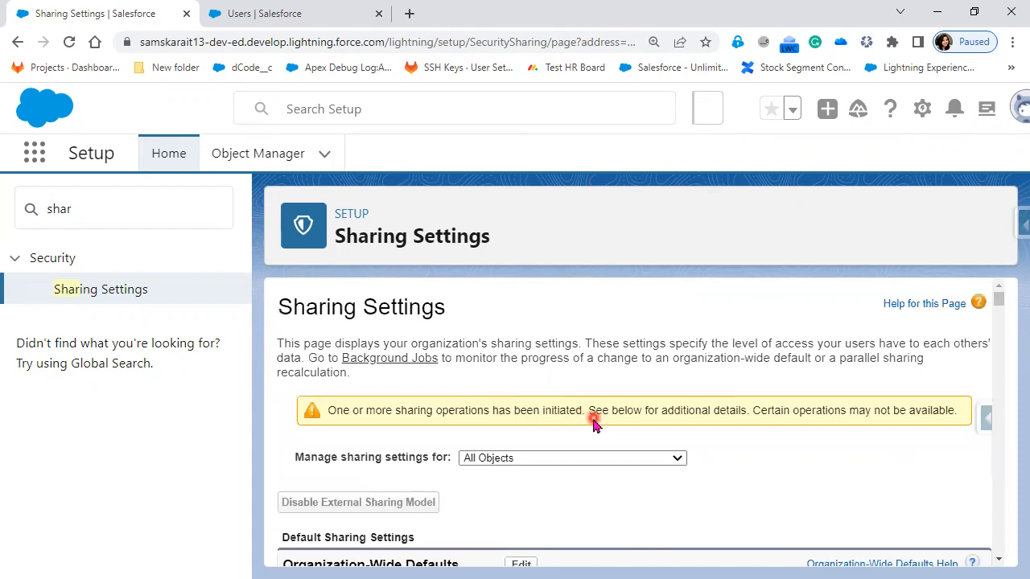
left_click(70, 44)
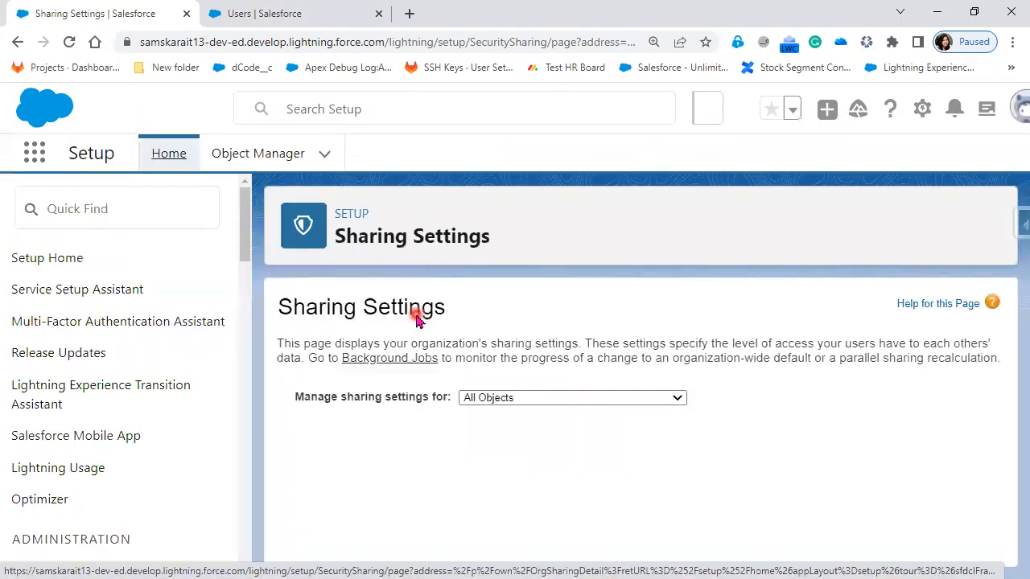
scroll(565, 448, "down", 1)
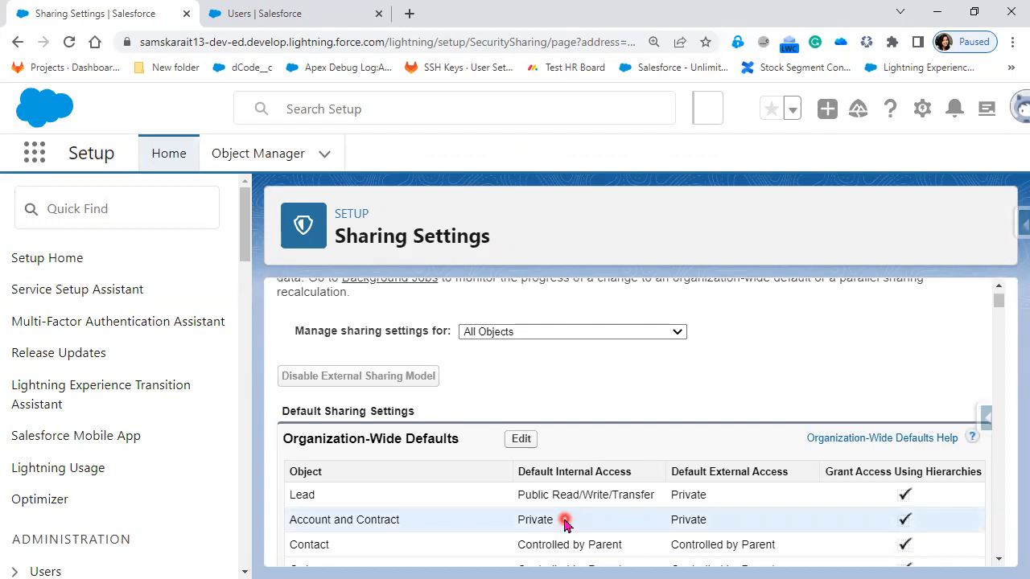
scroll(564, 521, "down", 1)
scroll(564, 520, "down", 1)
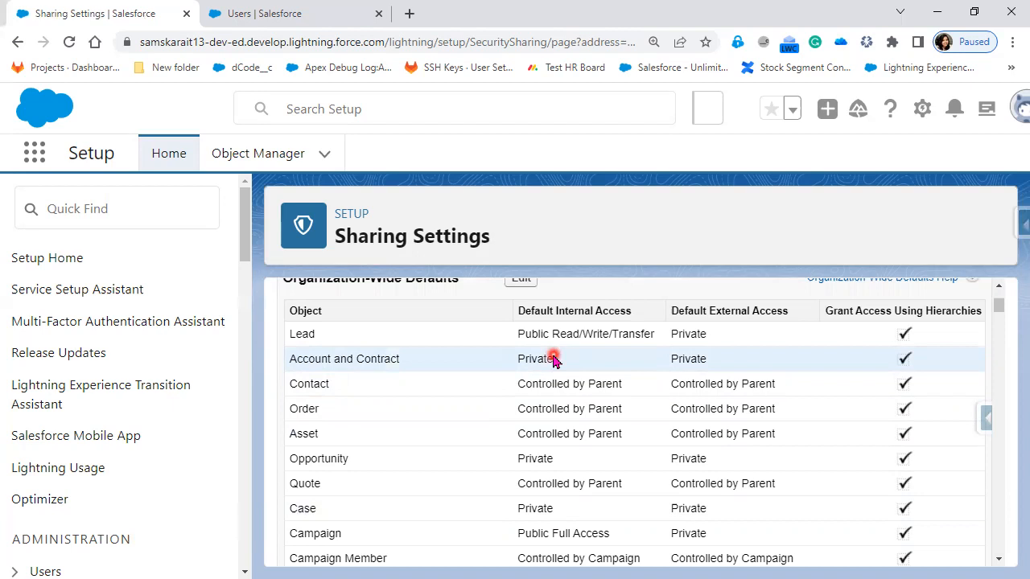
Step: Log in as the active user with the CFO role from the Users list in the other browser tab
left_click(296, 14)
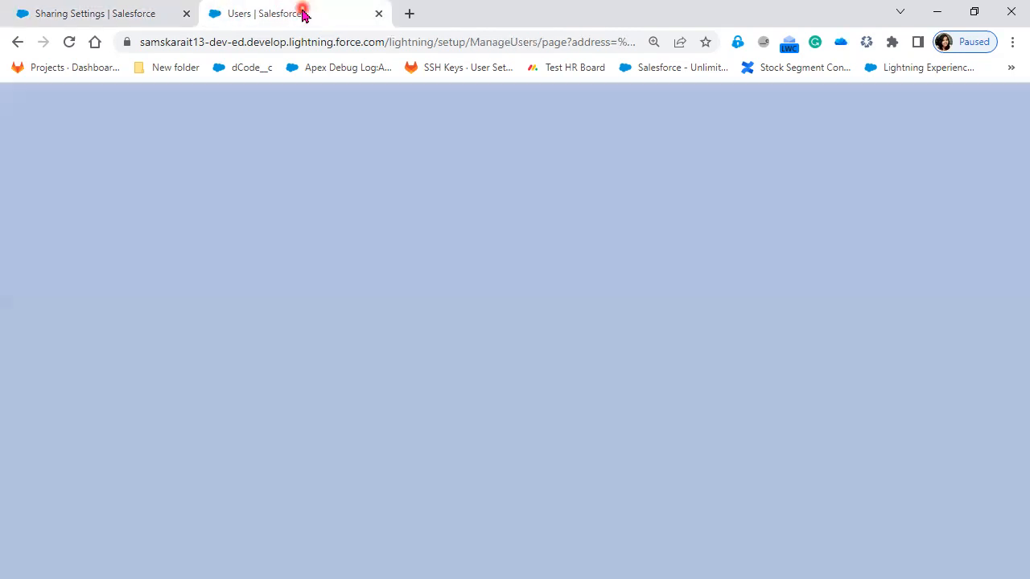
scroll(460, 532, "down", 5)
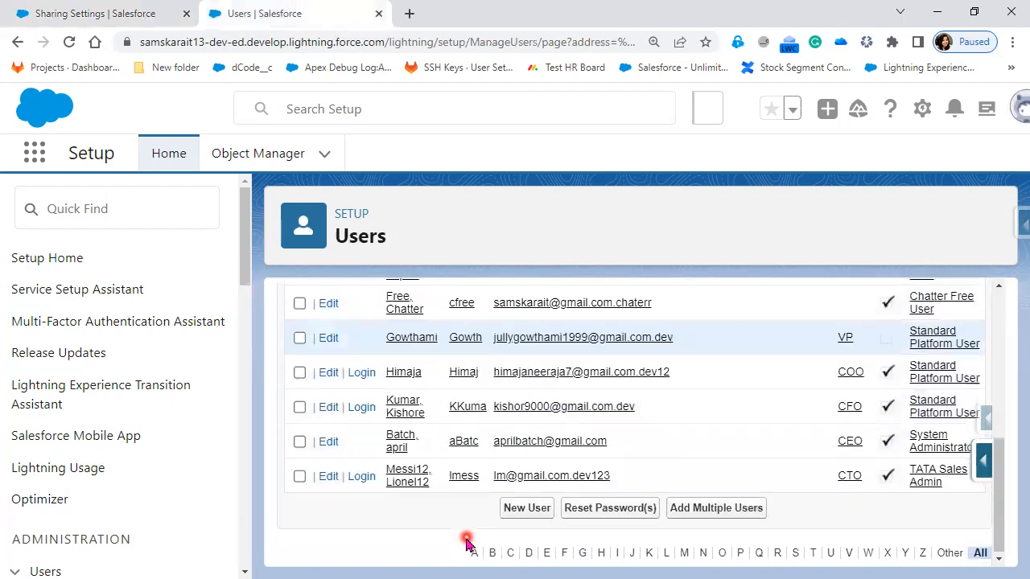
left_click(361, 407)
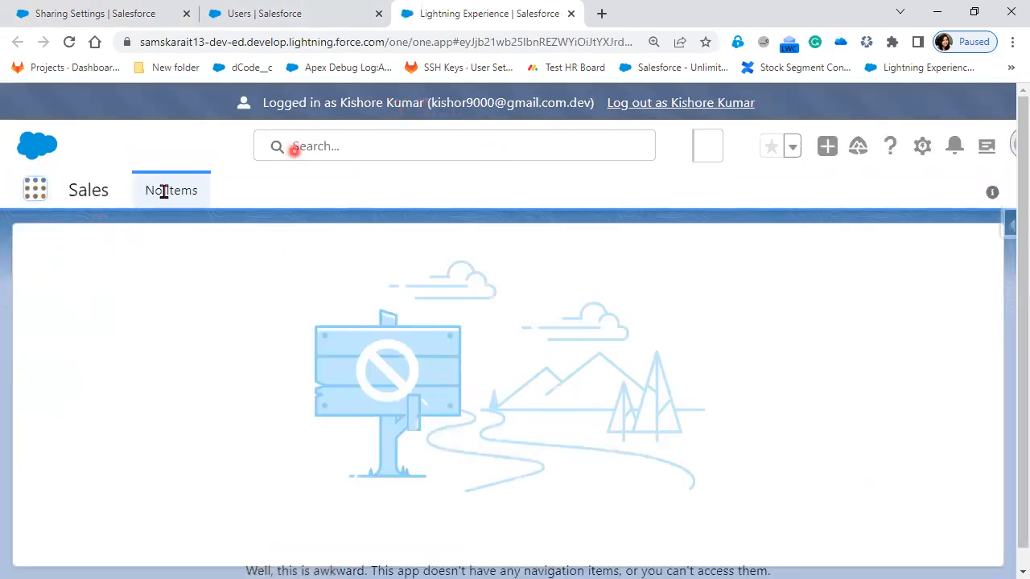
Step: Open the Accounts object from all available items and show its All Customer list view
left_click(39, 195)
left_click(53, 339)
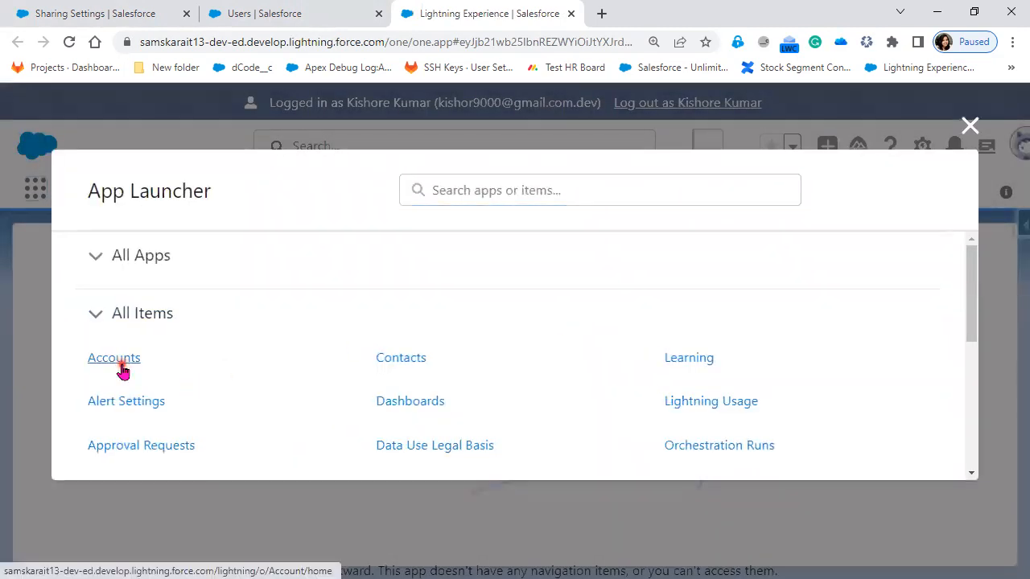
left_click(122, 364)
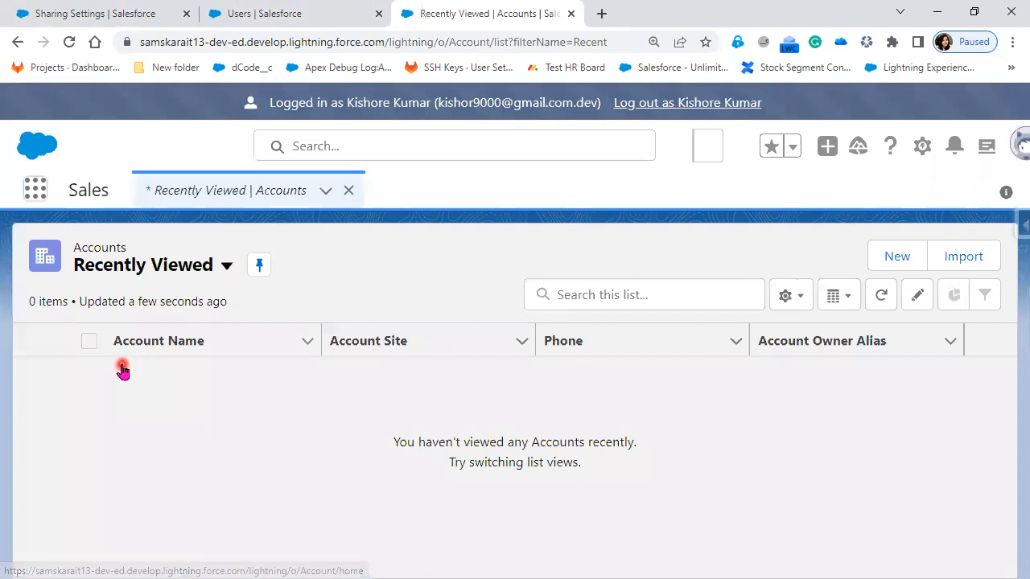
left_click(231, 272)
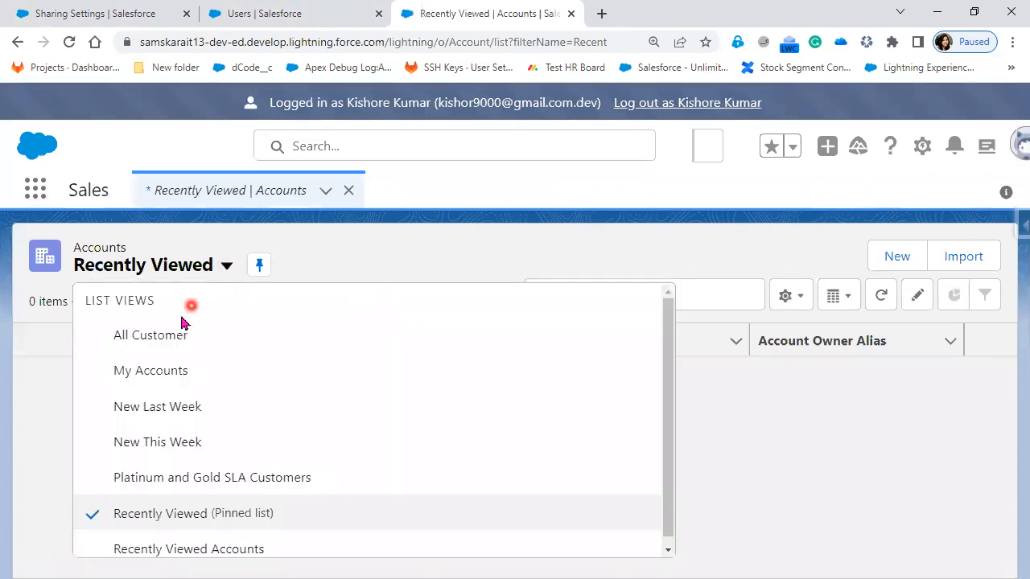
left_click(177, 330)
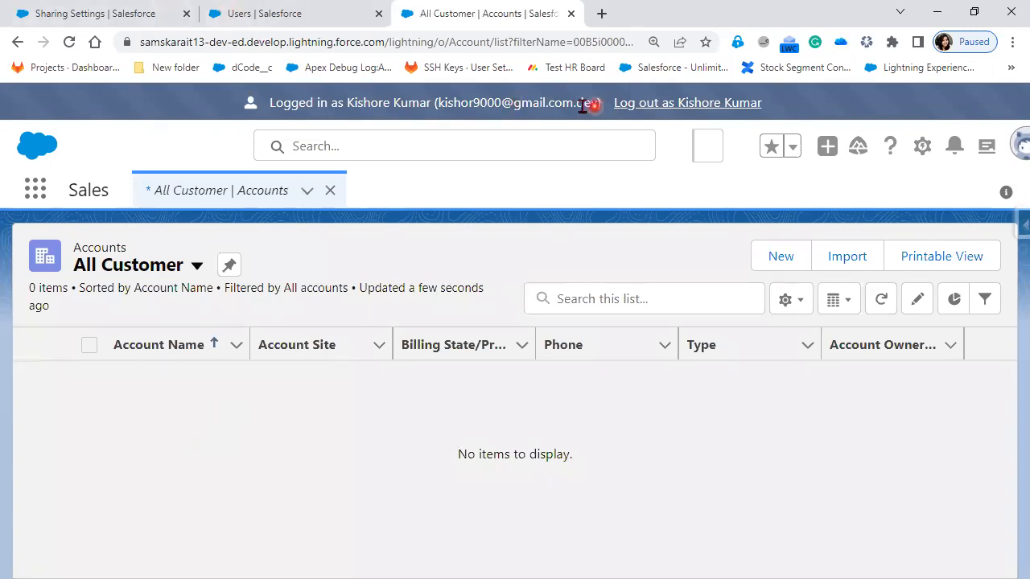
Step: Start a new account, enter the logged-in user's full name as the account name and set the rating to Warm
left_click(783, 264)
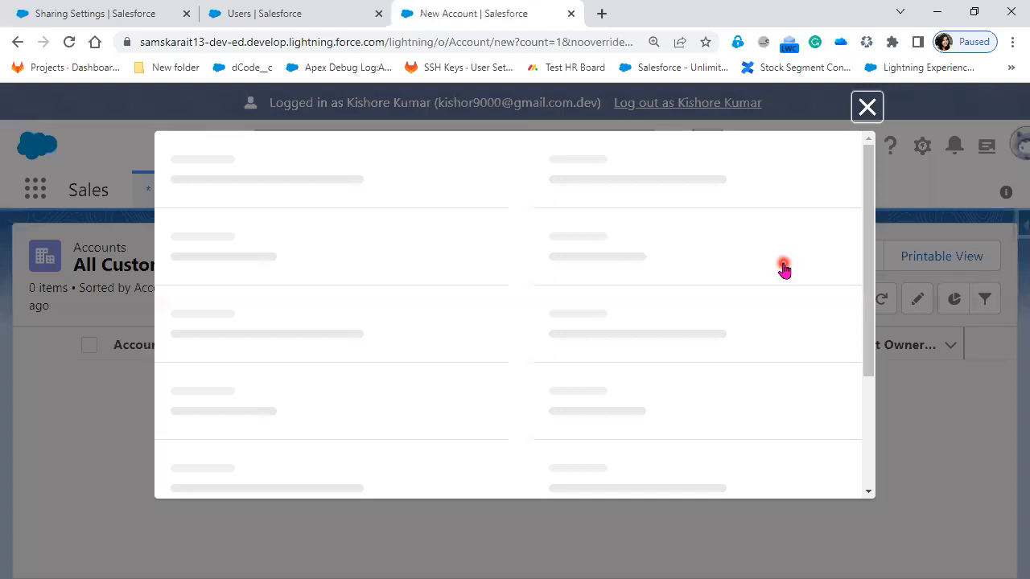
left_click(363, 338)
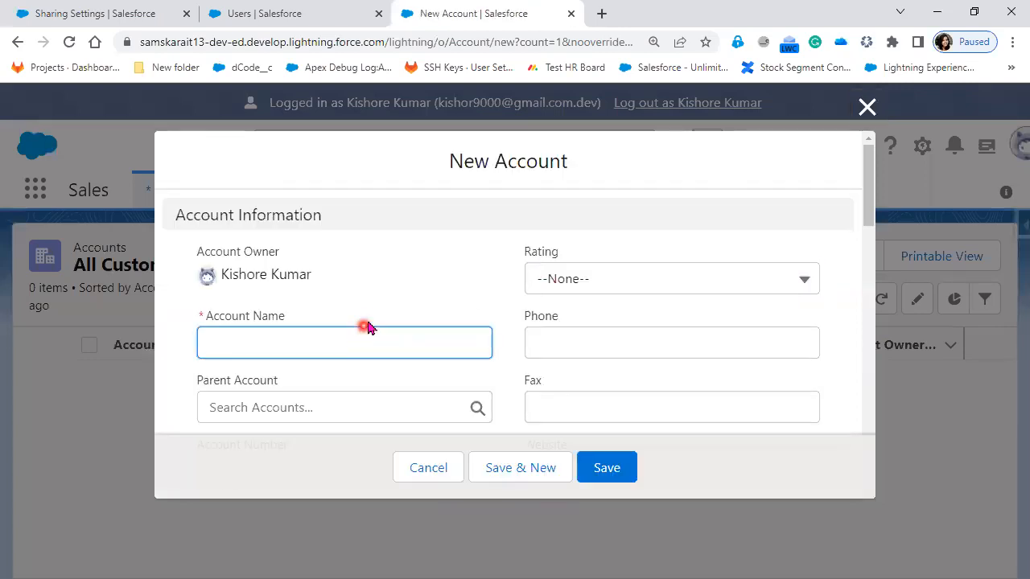
left_click(550, 288)
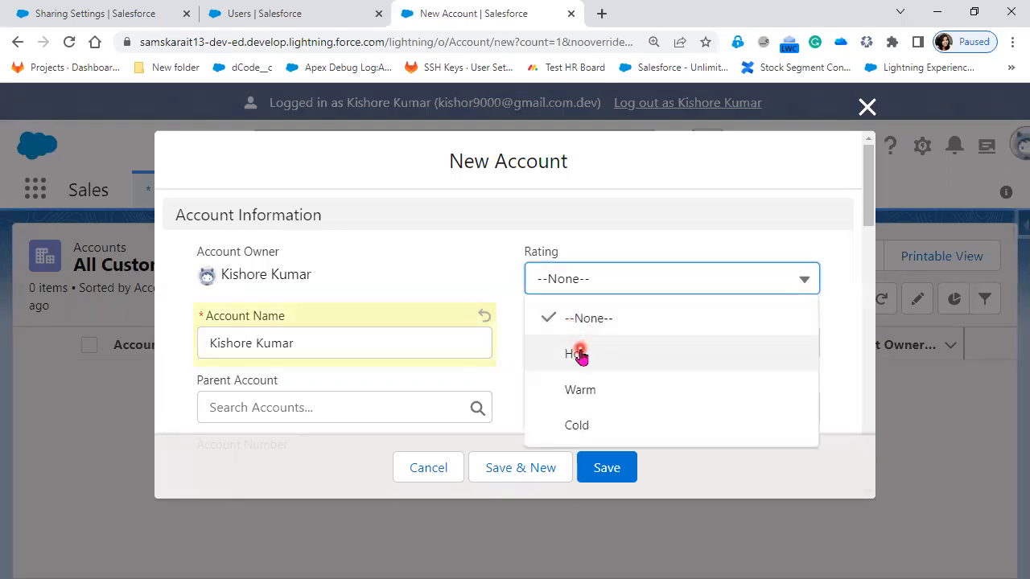
left_click(610, 392)
Step: Set the new account's industry to Banking and save the record
scroll(610, 395, "down", 3)
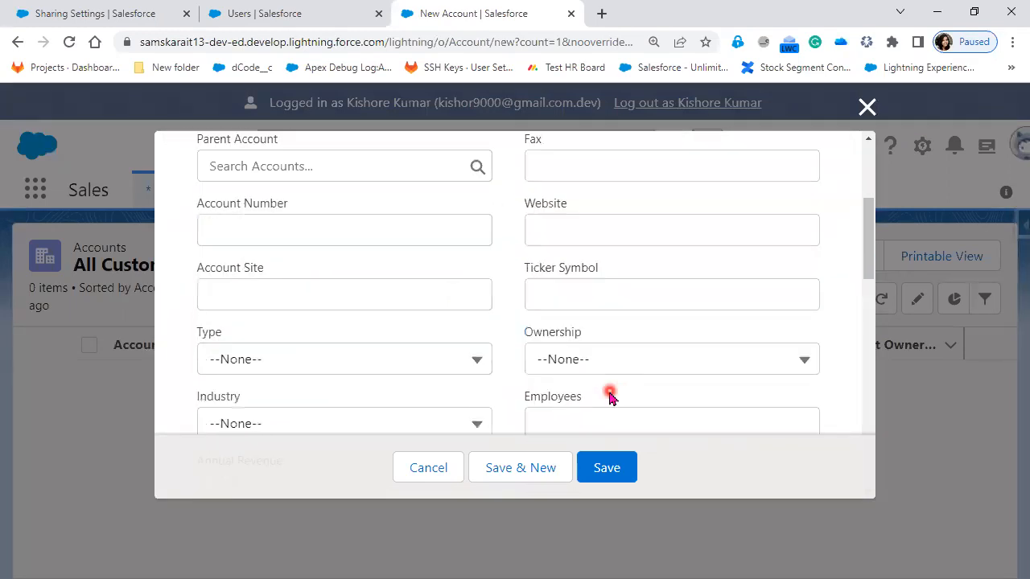
scroll(384, 278, "down", 2)
left_click(366, 335)
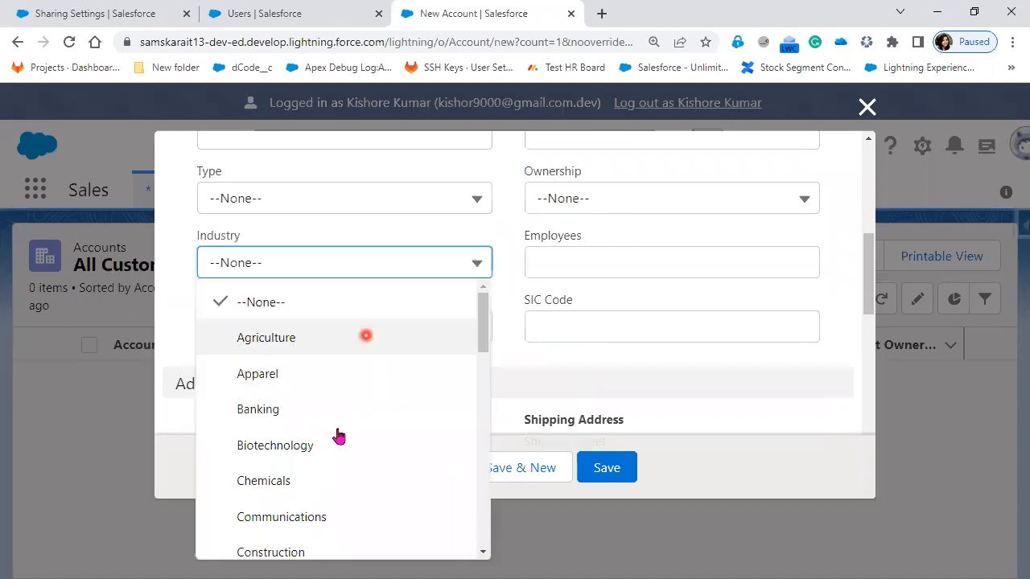
left_click(338, 412)
left_click(603, 471)
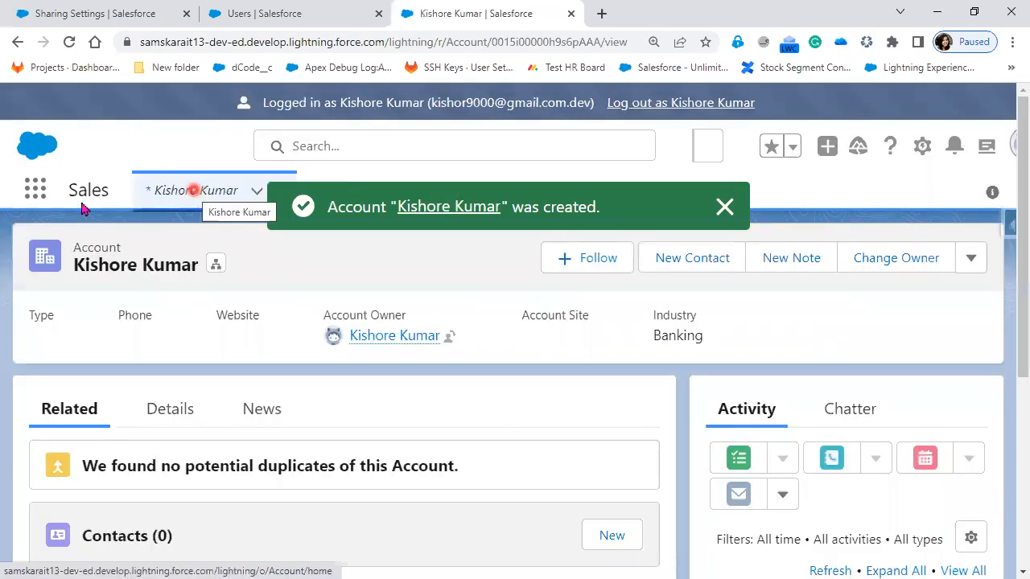
Step: Return to the All Customer list of accounts and examine which records and list views this user can see
left_click(253, 193)
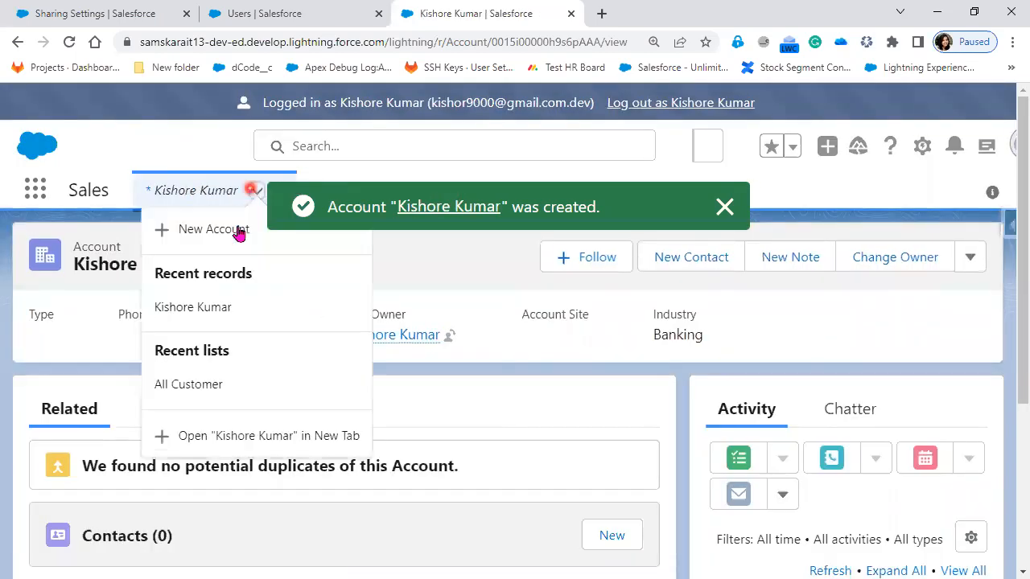
left_click(222, 386)
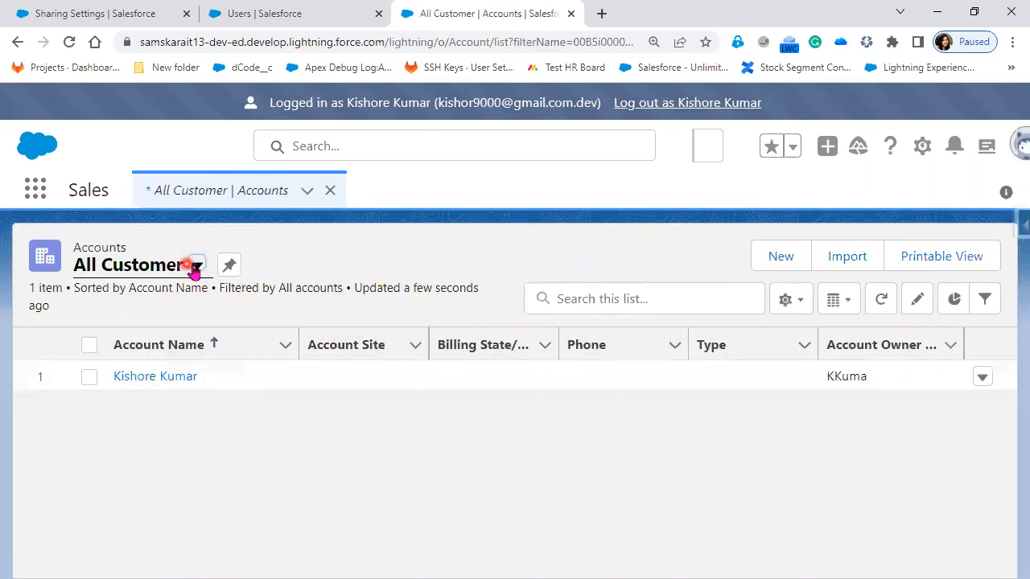
left_click(196, 267)
left_click(181, 339)
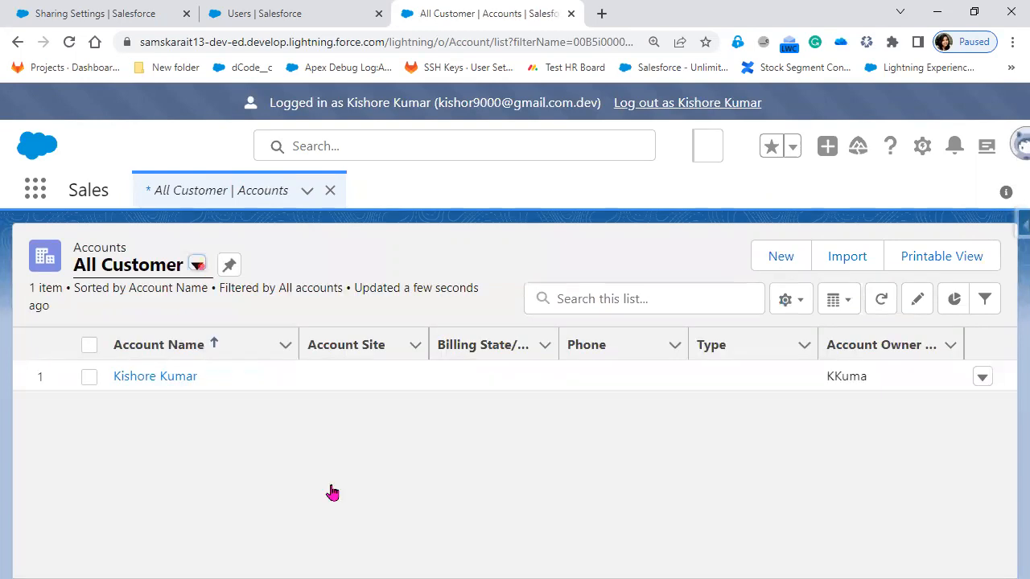
left_click(197, 264)
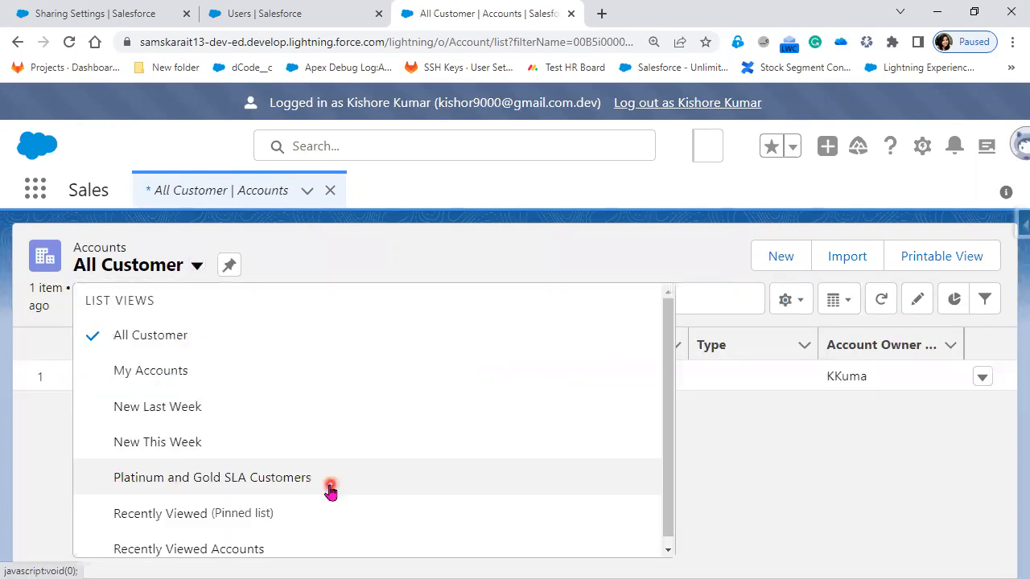
scroll(563, 508, "down", 1)
left_click(457, 400)
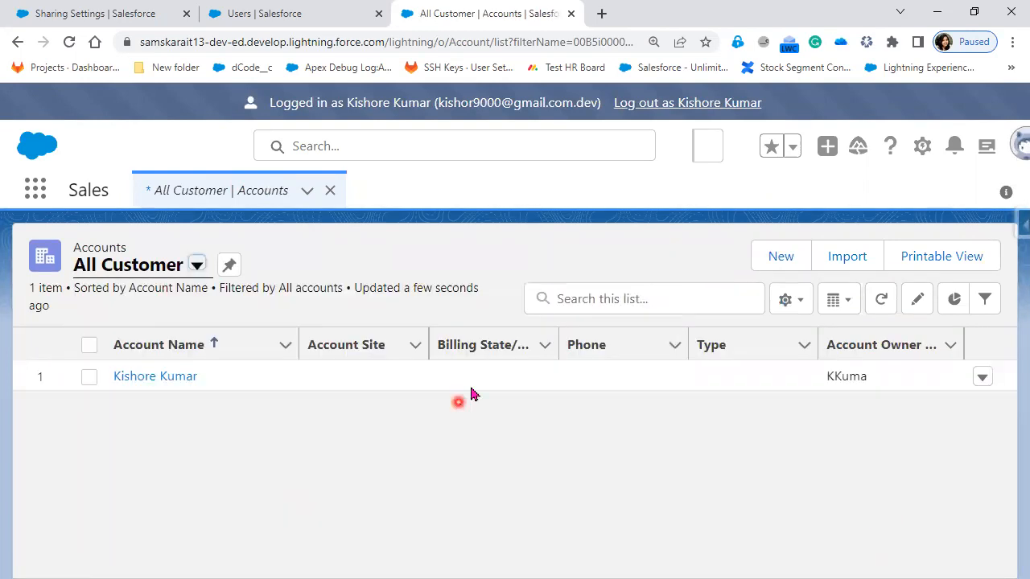
left_click(470, 387)
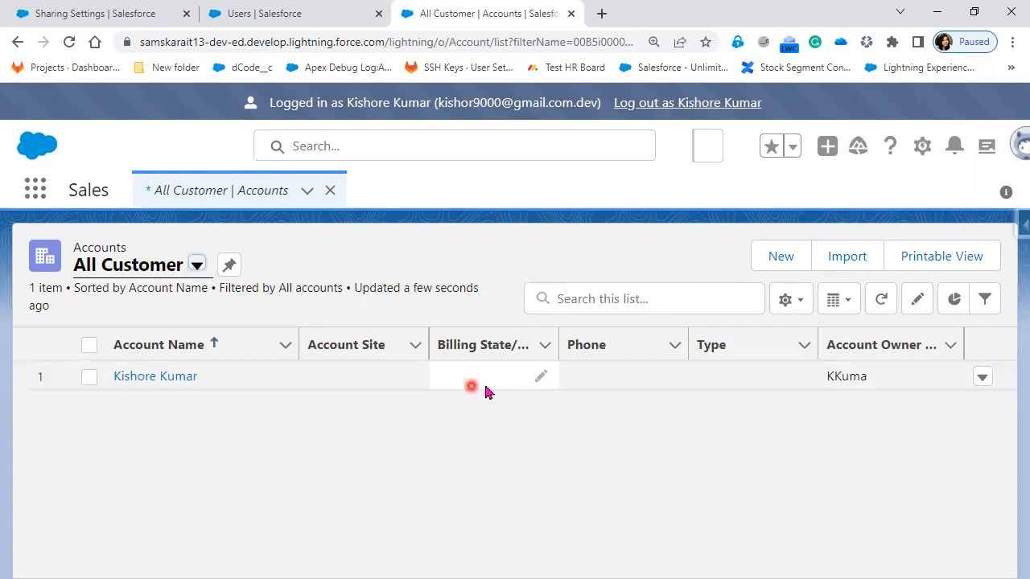
Step: Log out of the CFO user's session and find the other users with login access in the Users list
left_click(696, 114)
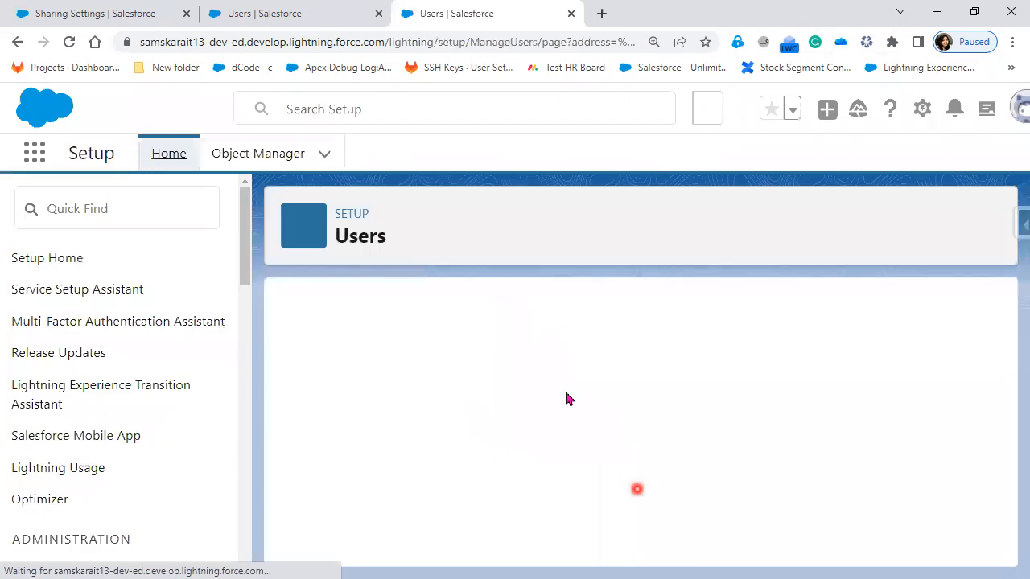
scroll(567, 402, "down", 10)
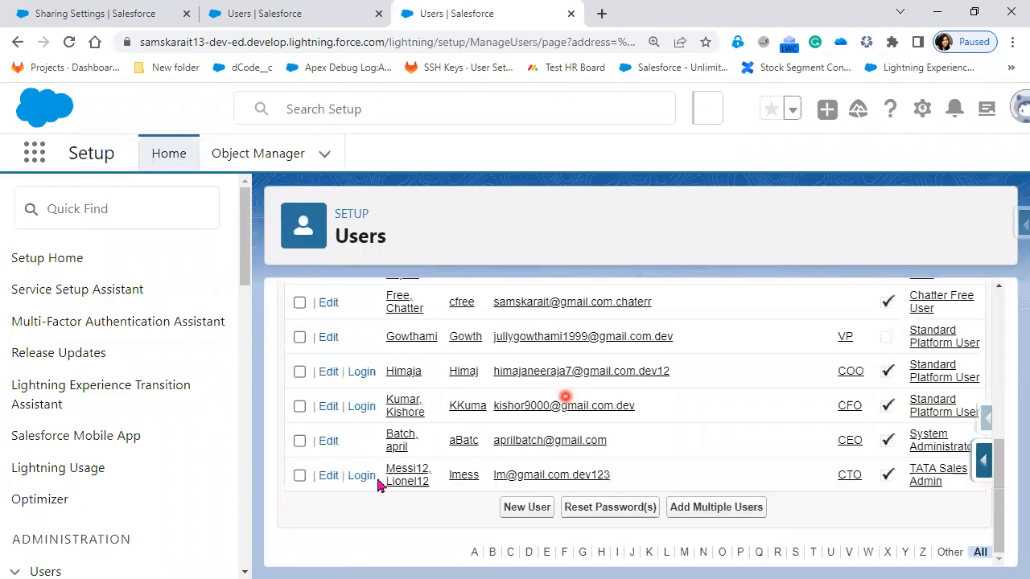
Step: Log in as the COO user from the Users list and open the All Customer list of accounts
left_click(372, 475)
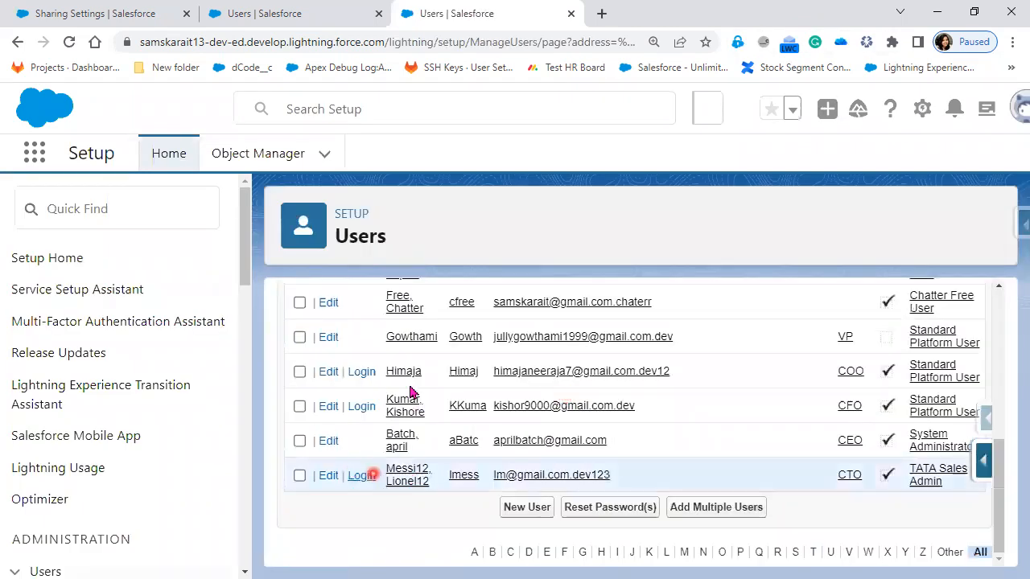
left_click(359, 374)
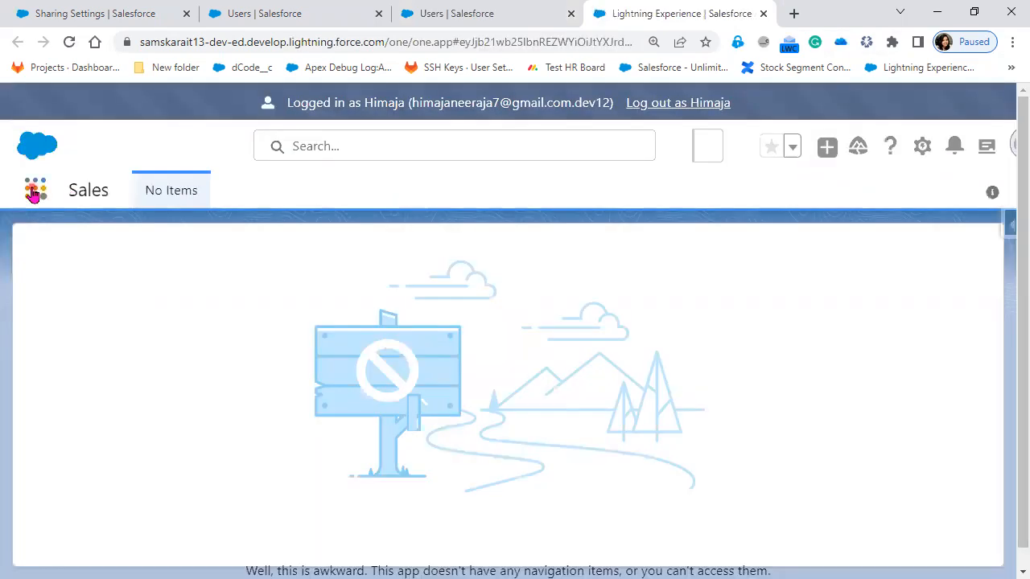
left_click(35, 191)
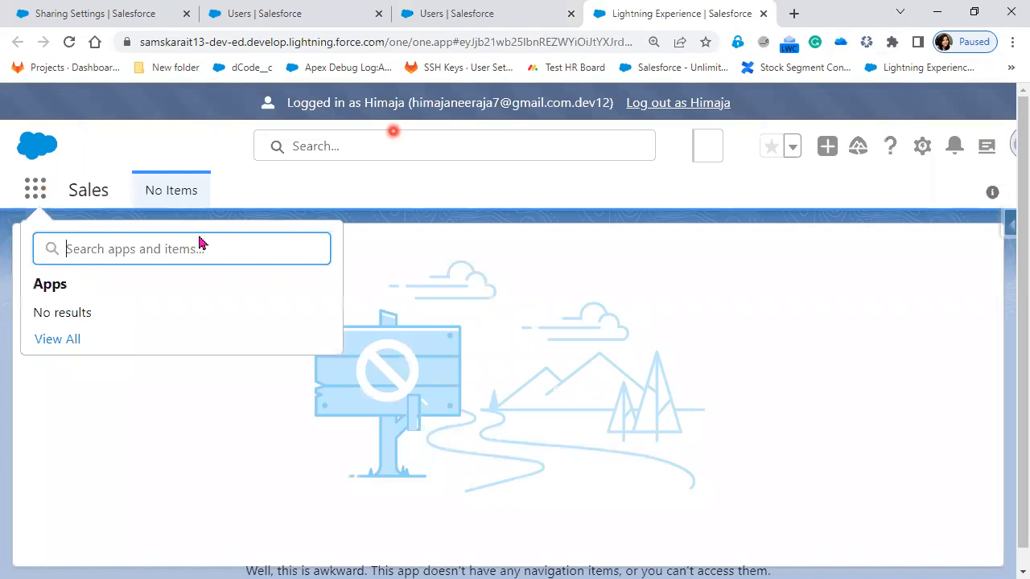
left_click(51, 339)
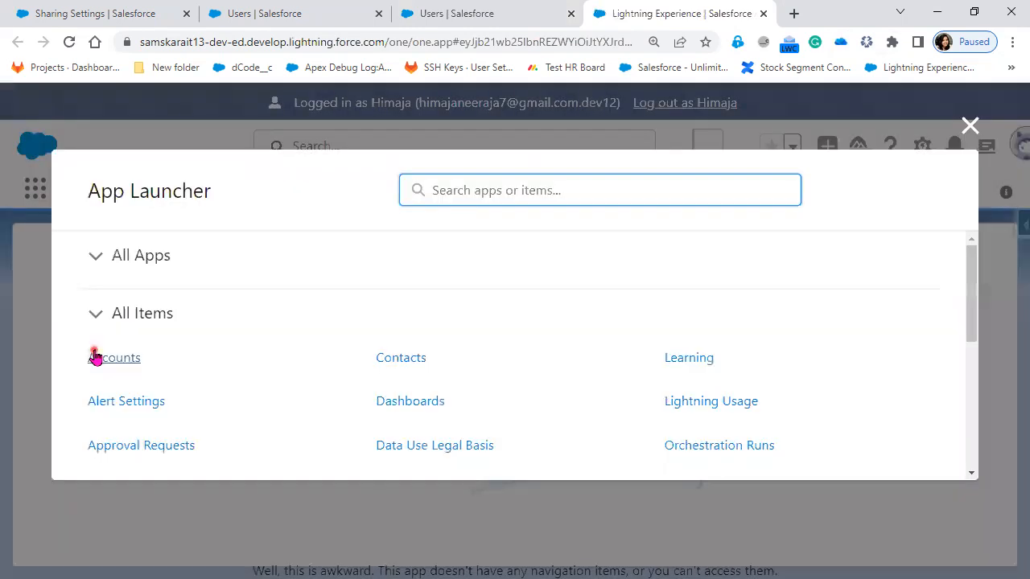
left_click(95, 357)
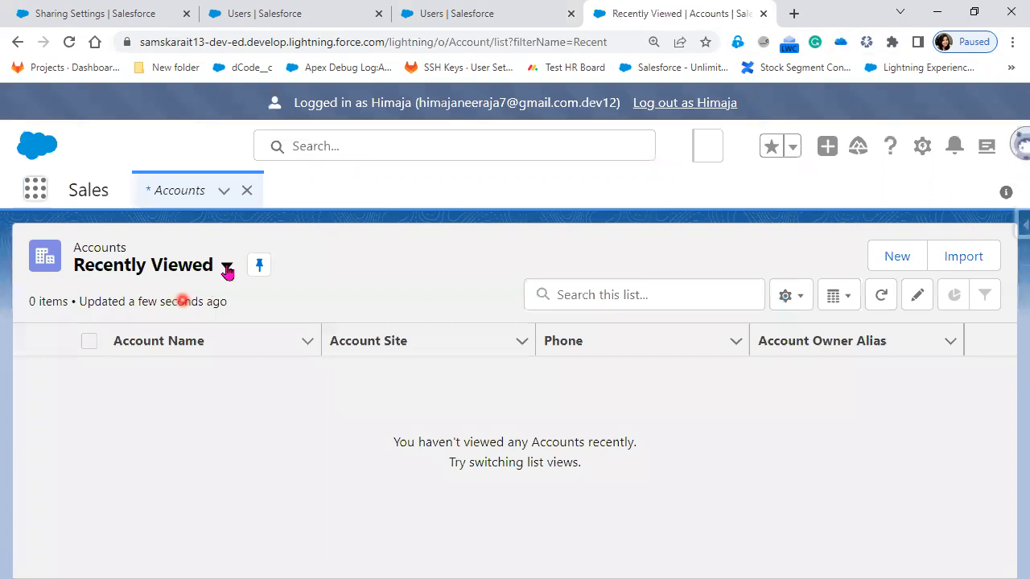
left_click(152, 332)
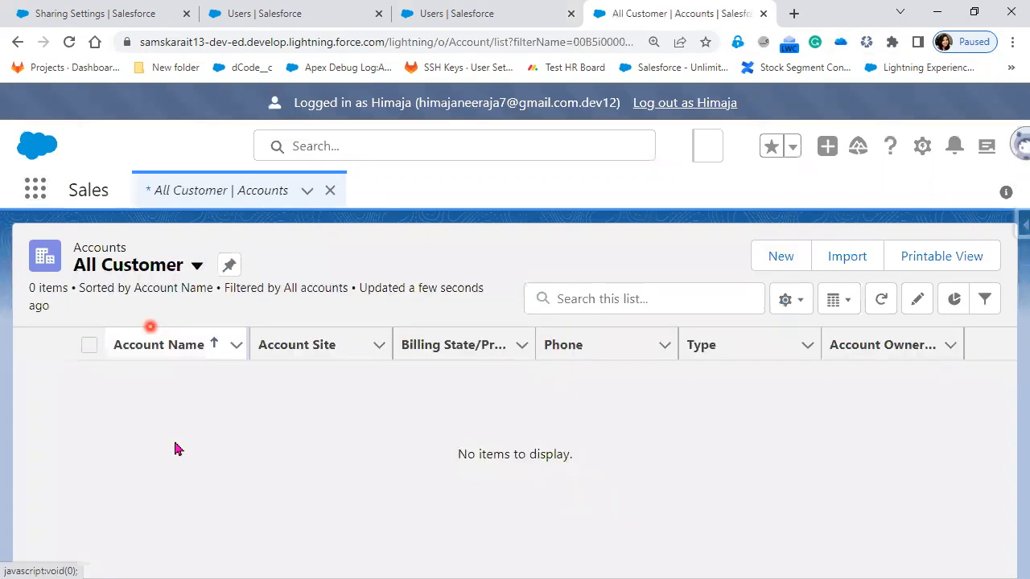
left_click(172, 443)
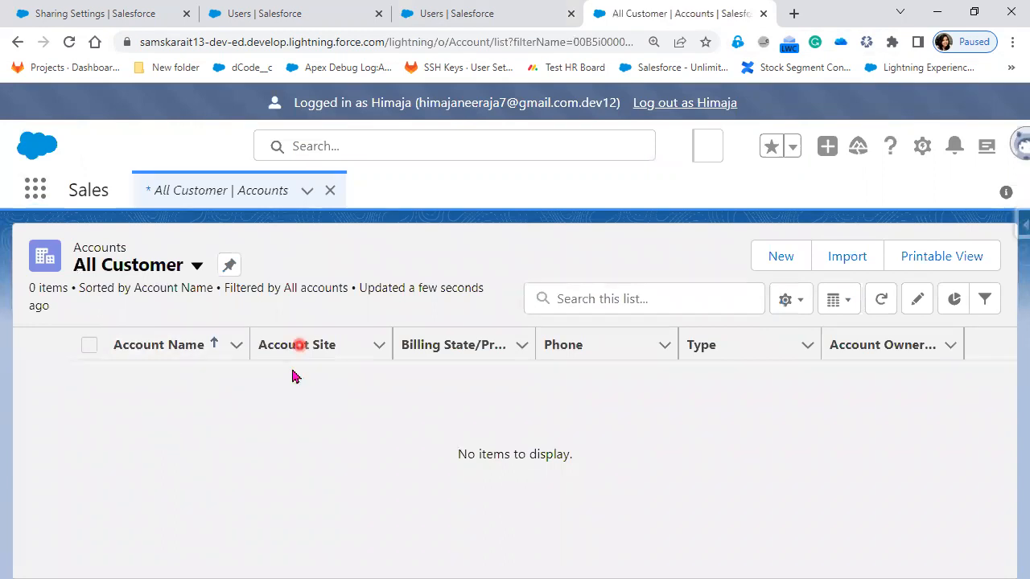
Step: Create a new account with the logged-in user's name as account name and Communications as industry, and save it
left_click(779, 256)
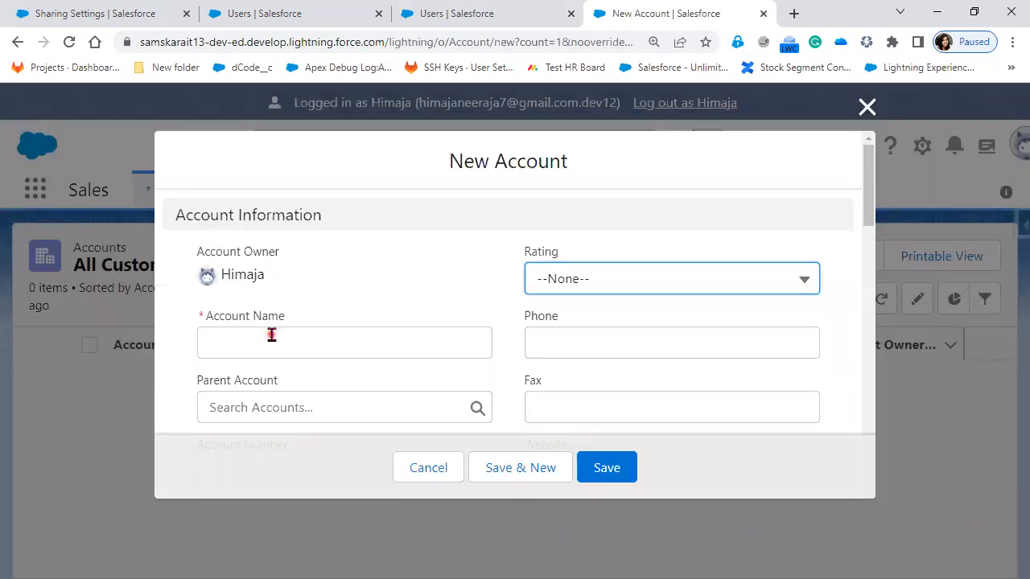
left_click(271, 335)
type("Himaja")
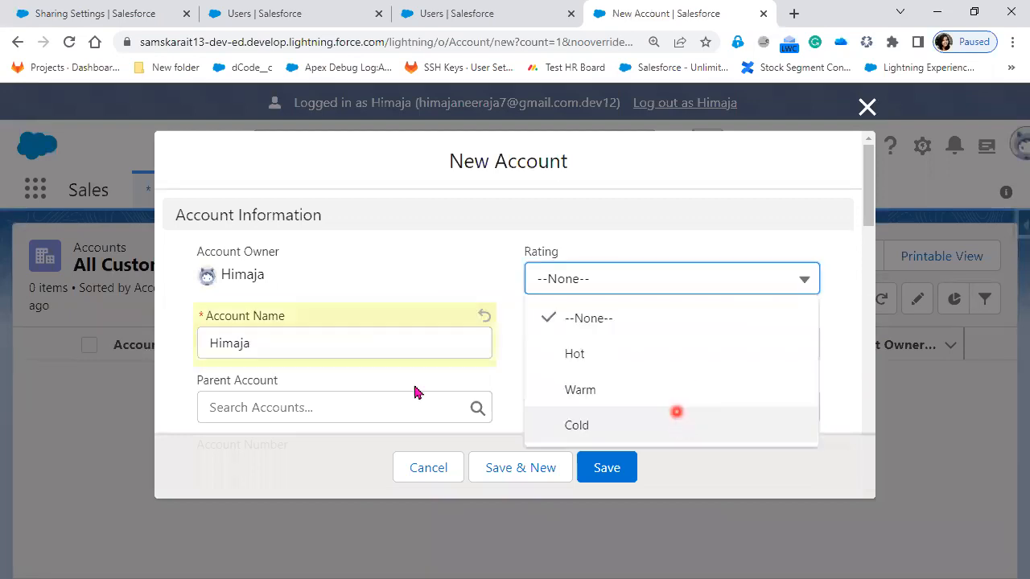
scroll(397, 375, "down", 4)
scroll(307, 297, "down", 1)
left_click(310, 266)
left_click(338, 523)
left_click(615, 480)
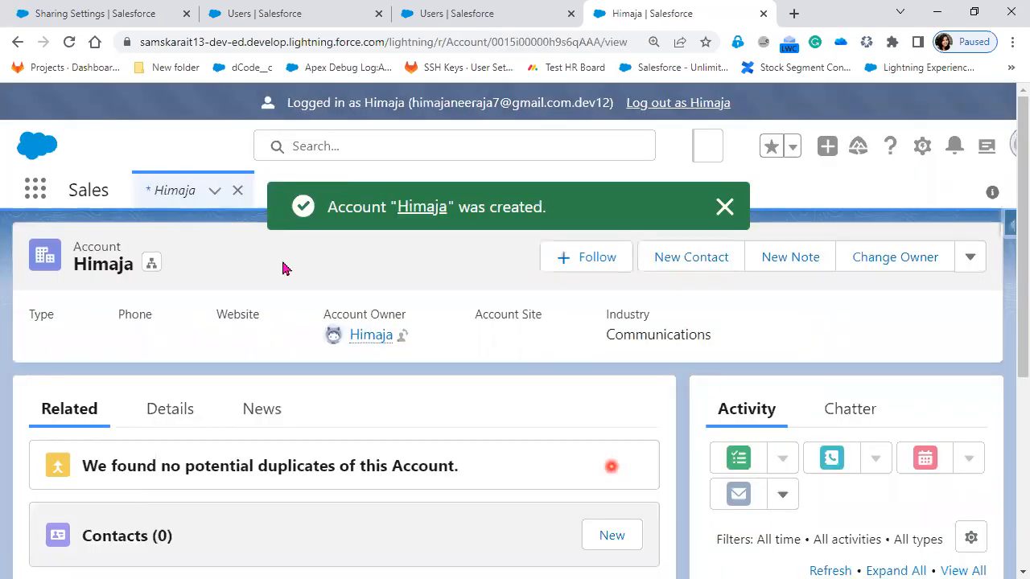
Step: Return to the All Customer list and examine which accounts the COO user can see
left_click(214, 191)
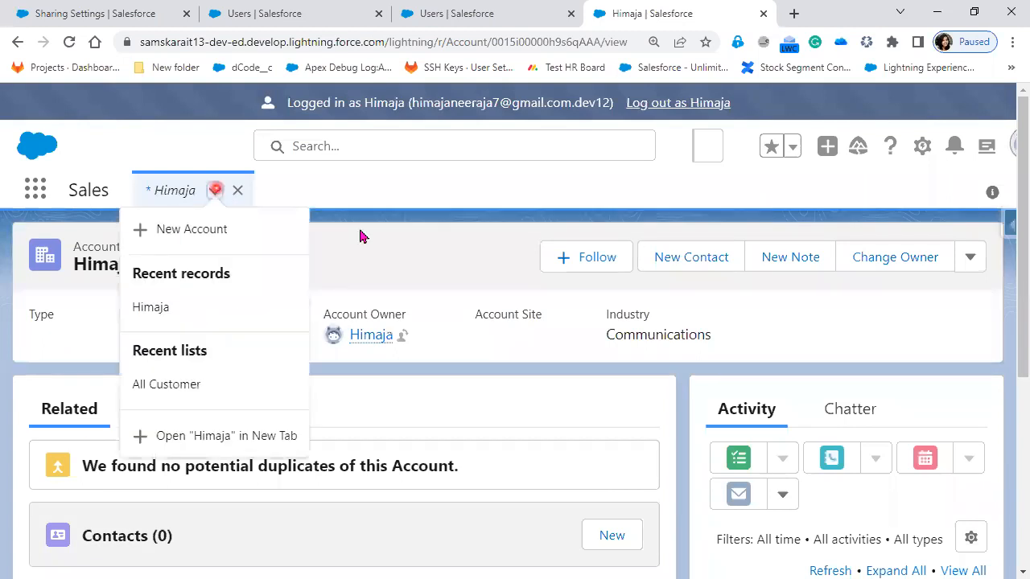
left_click(179, 387)
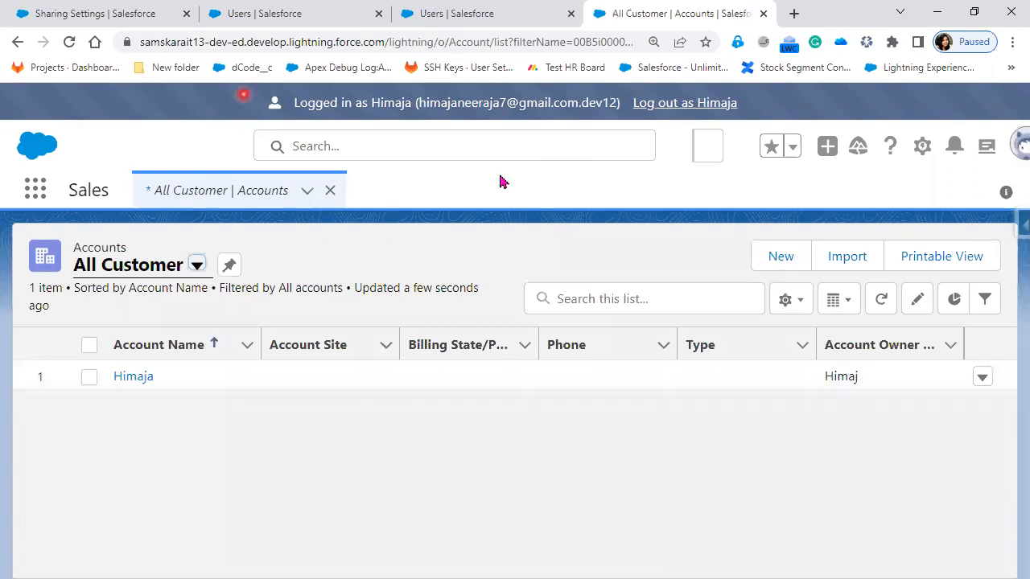
Step: Switch to the PowerPoint slide show, advance to the OWD- Private slide to review its points, and return to the browser
key("alt+Tab")
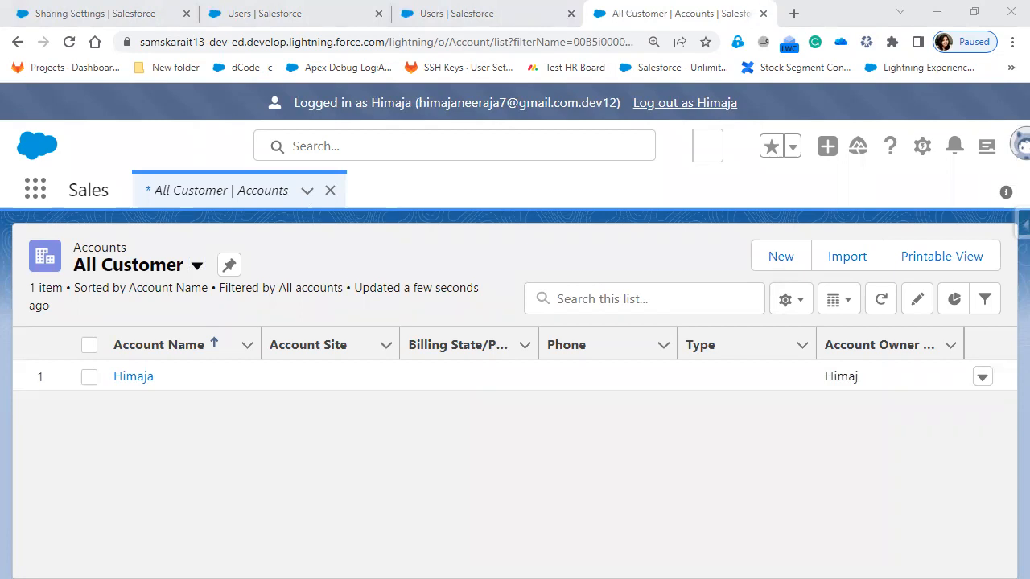
key("alt+Tab")
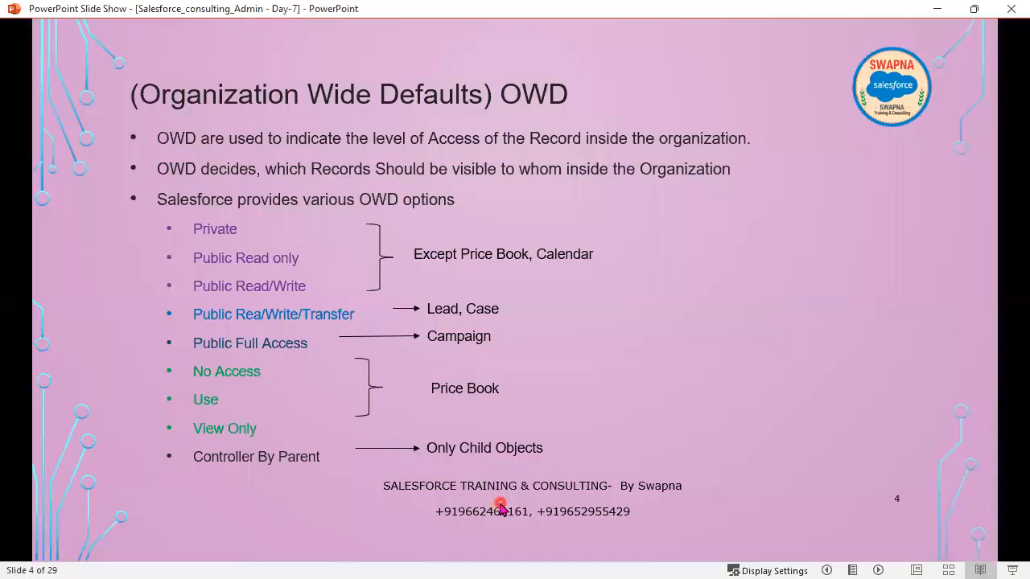
left_click(501, 505)
left_click(501, 505)
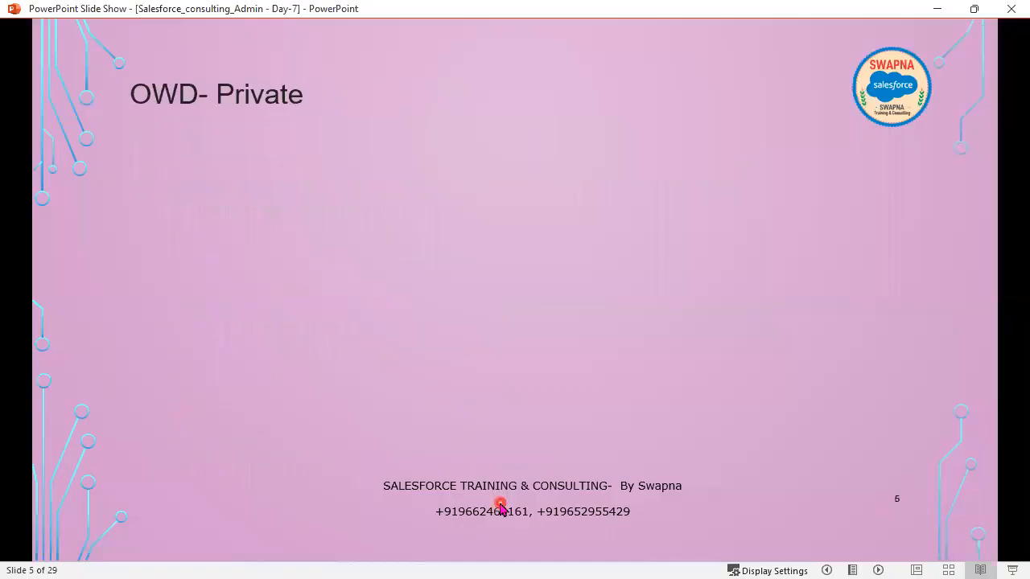
left_click(500, 504)
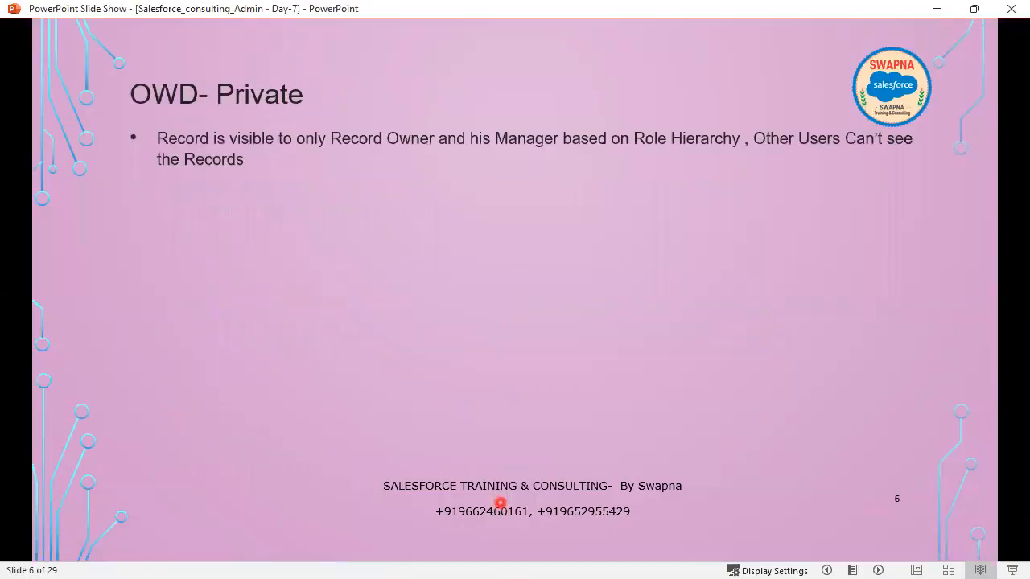
left_click(500, 503)
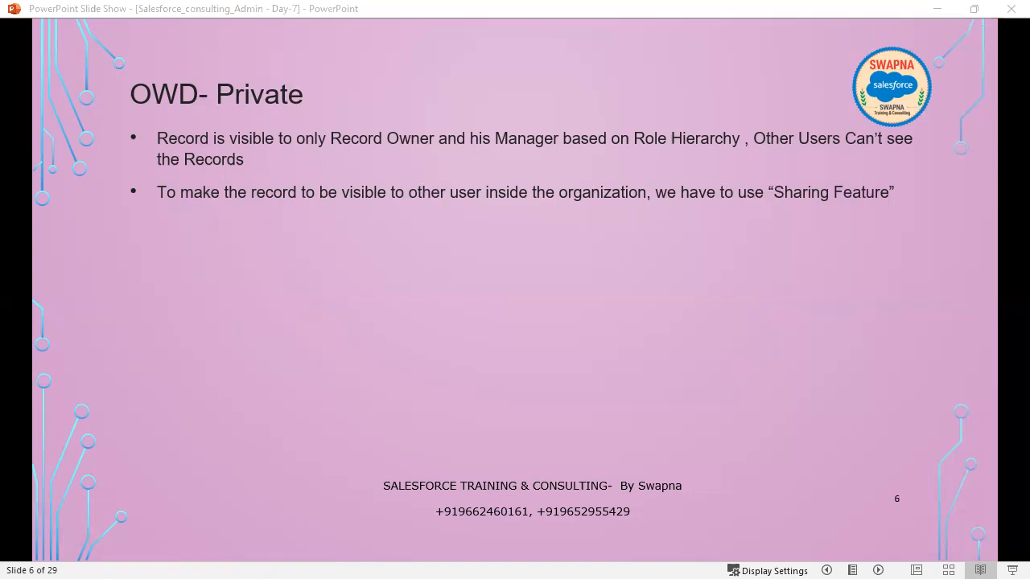
left_click(935, 9)
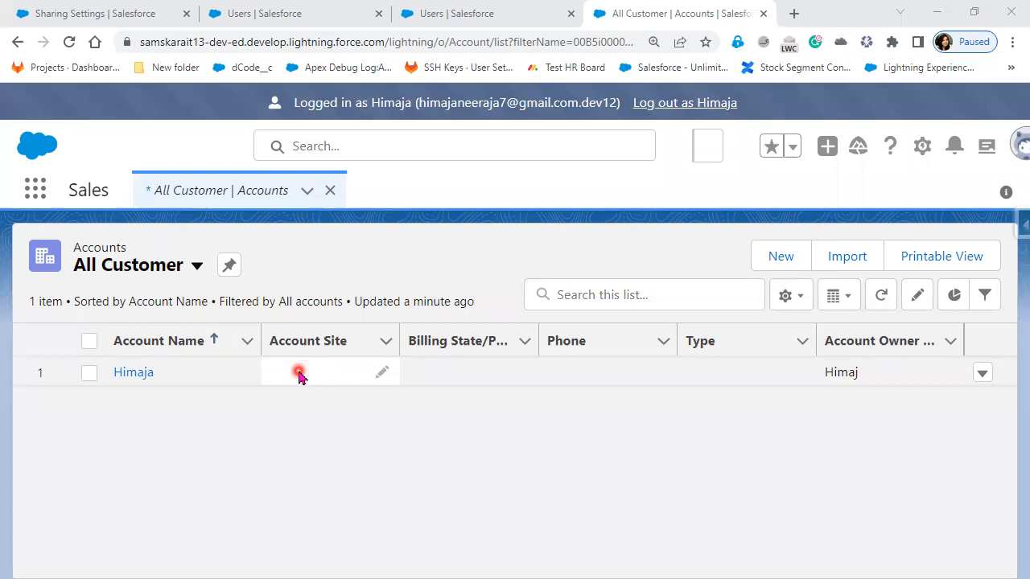
Step: Open the COO user's account record to check its owner and log out of that user's session
left_click(141, 378)
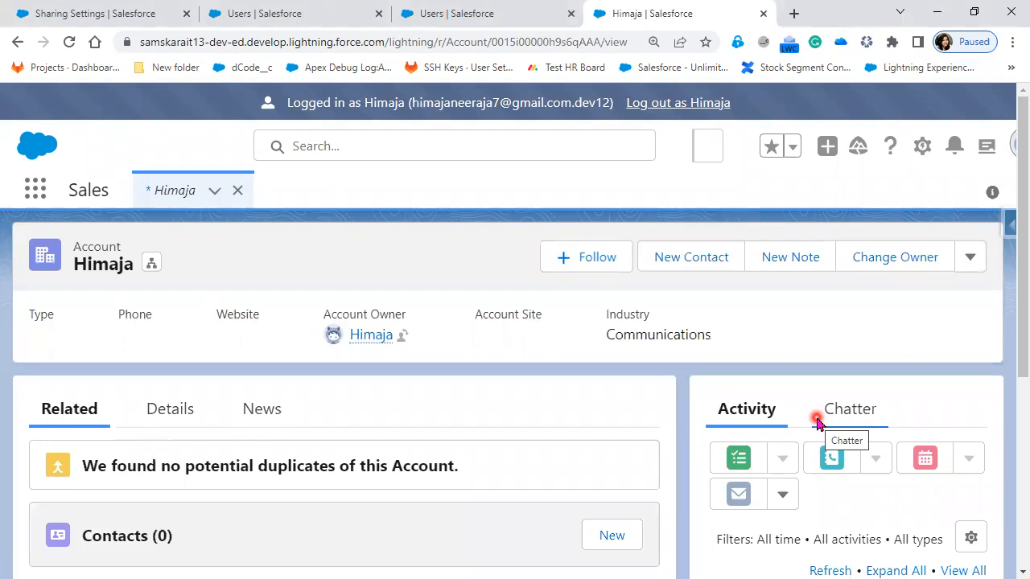
left_click(702, 103)
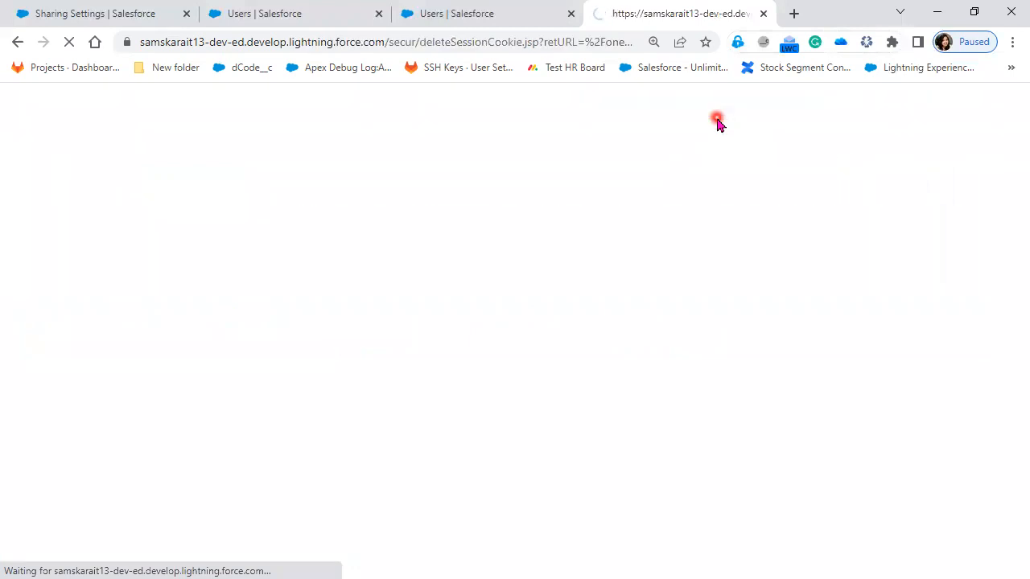
Step: In the organization-wide sharing defaults, set the Lead object's default internal access to Private, save the change and reload Sharing Settings
left_click(94, 10)
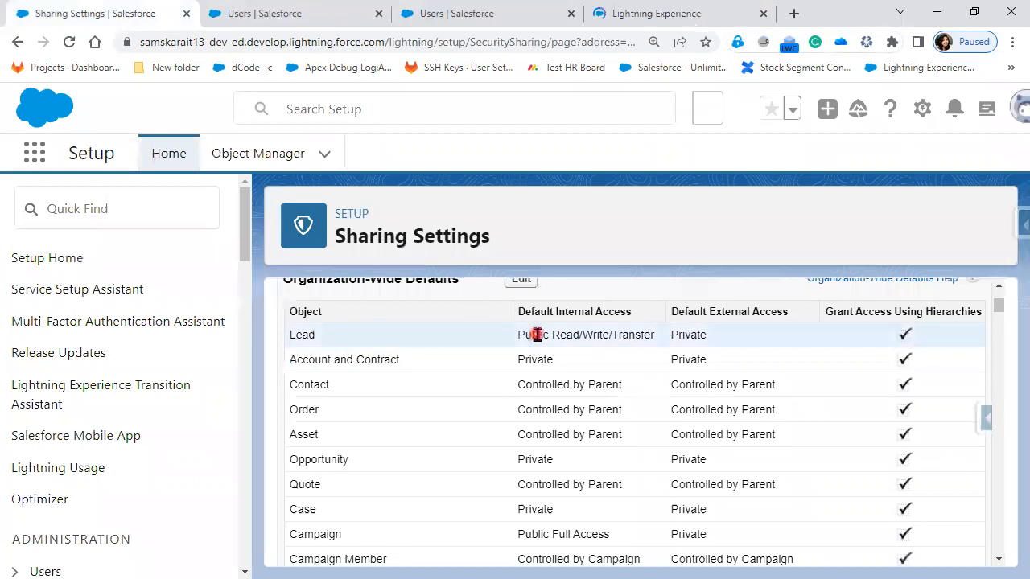
scroll(537, 335, "up", 1)
left_click(521, 359)
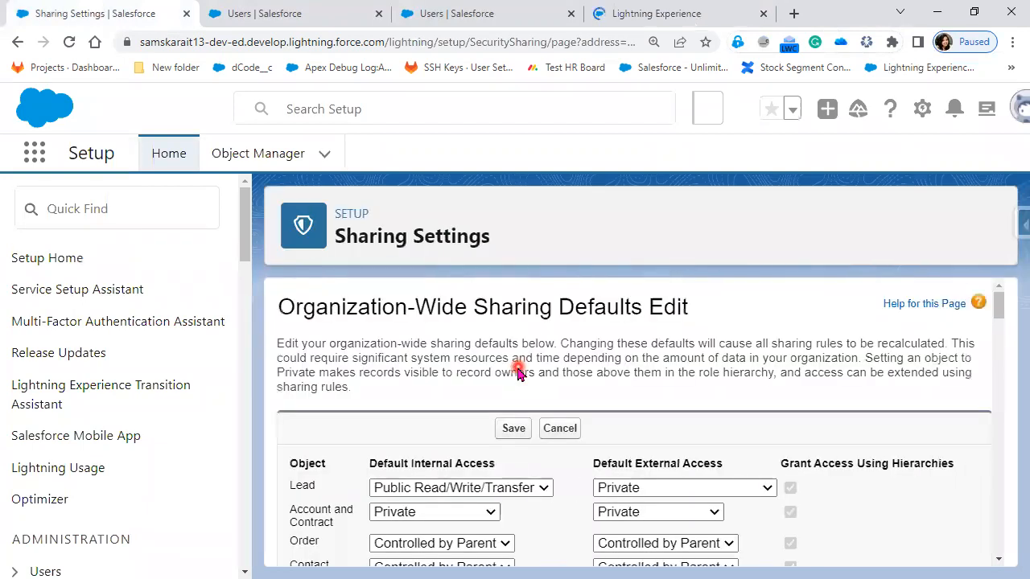
left_click(492, 489)
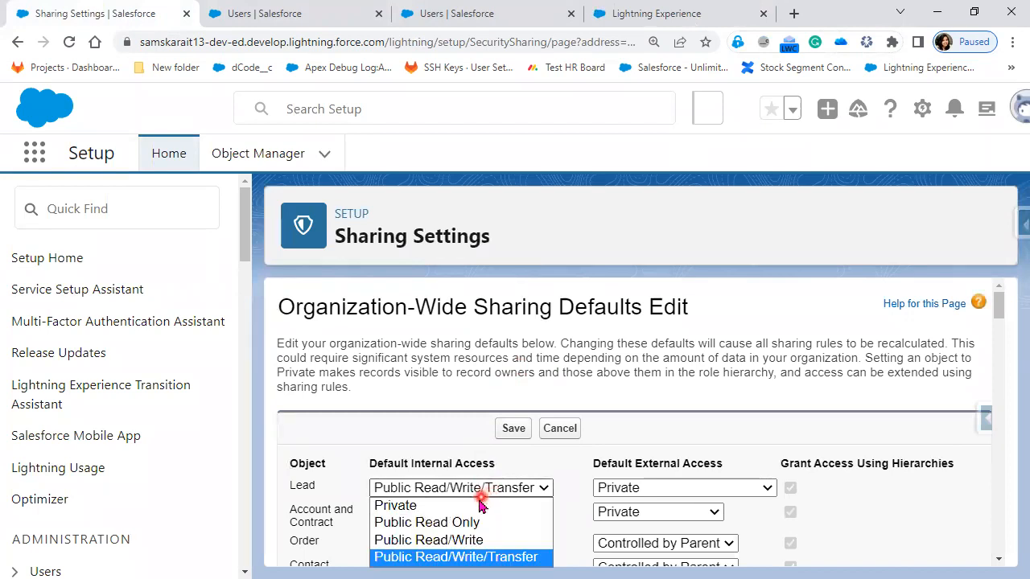
left_click(480, 505)
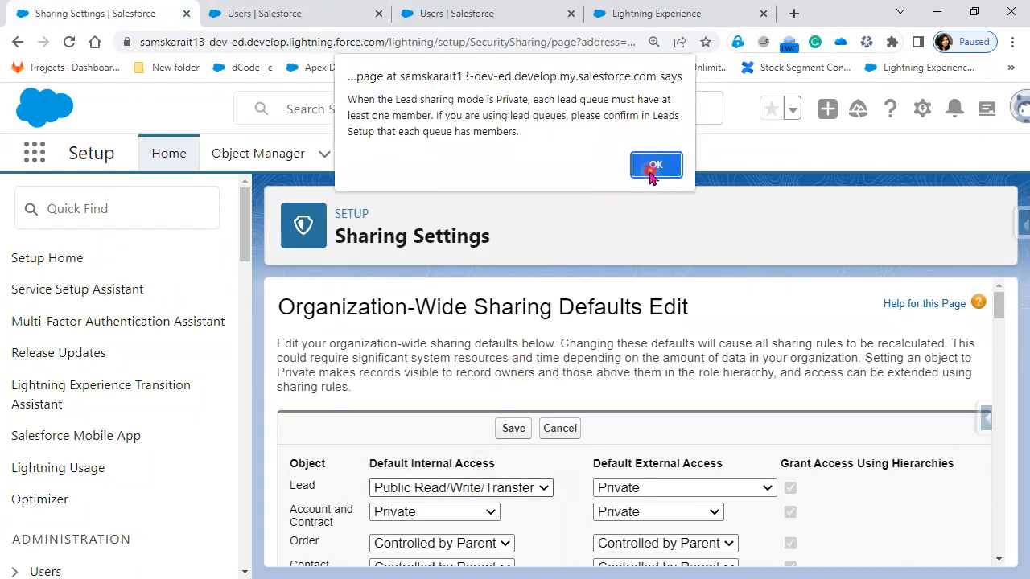
left_click(653, 166)
scroll(646, 430, "down", 2)
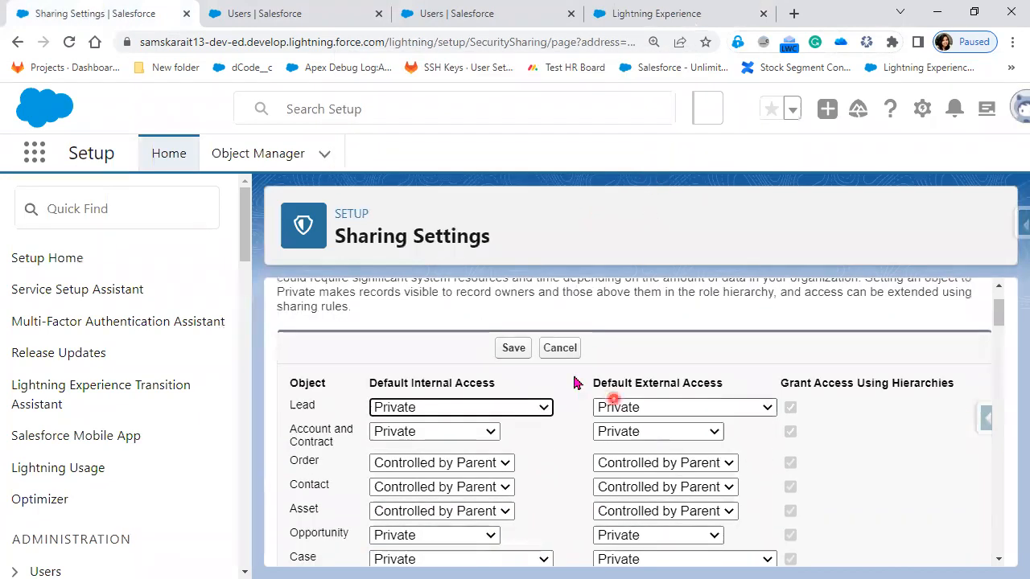
left_click(515, 348)
left_click(587, 179)
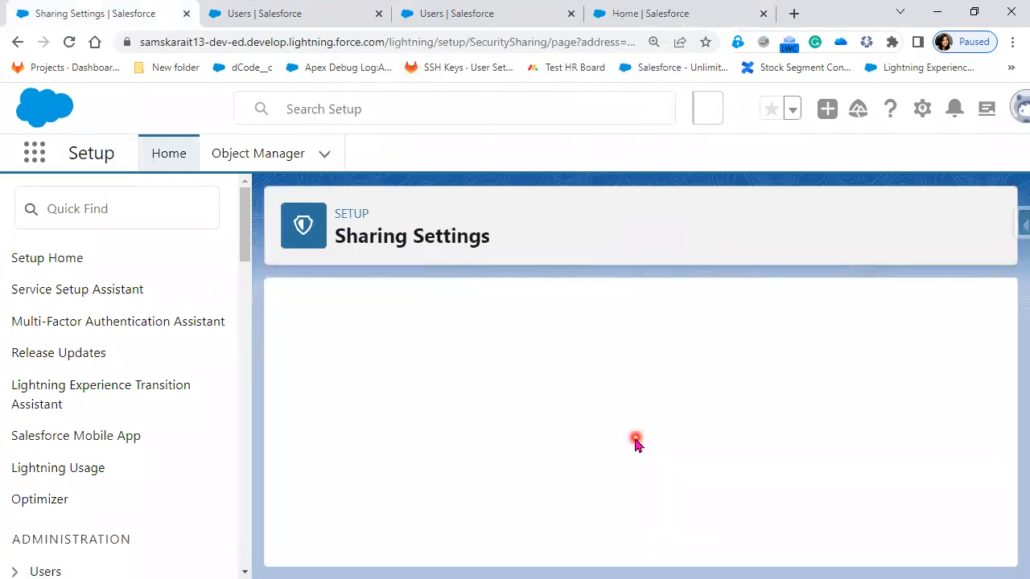
scroll(636, 443, "down", 2)
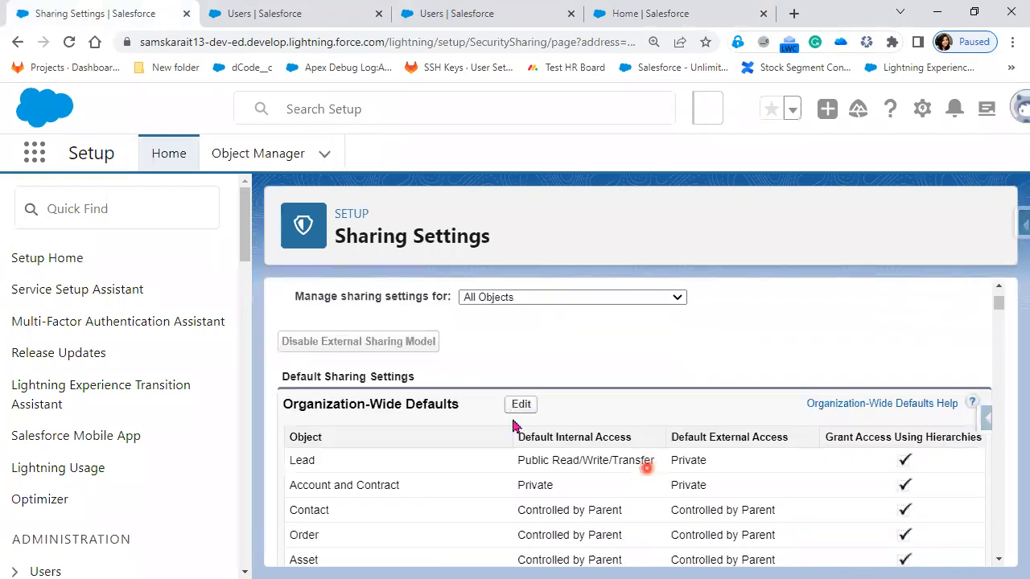
left_click(68, 42)
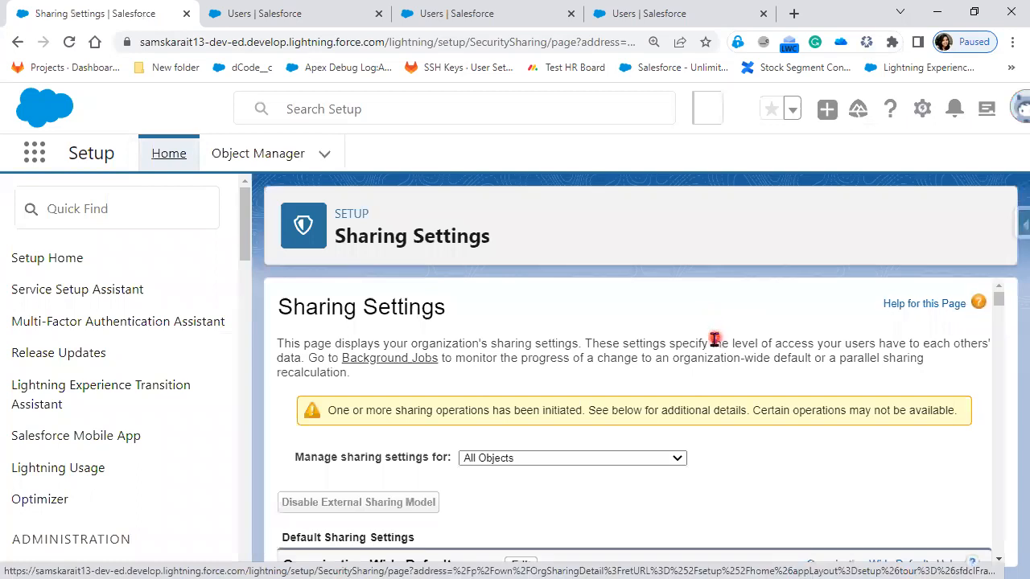
Step: Return to the Users list, open the CFO user's details and log in as that user
left_click(683, 12)
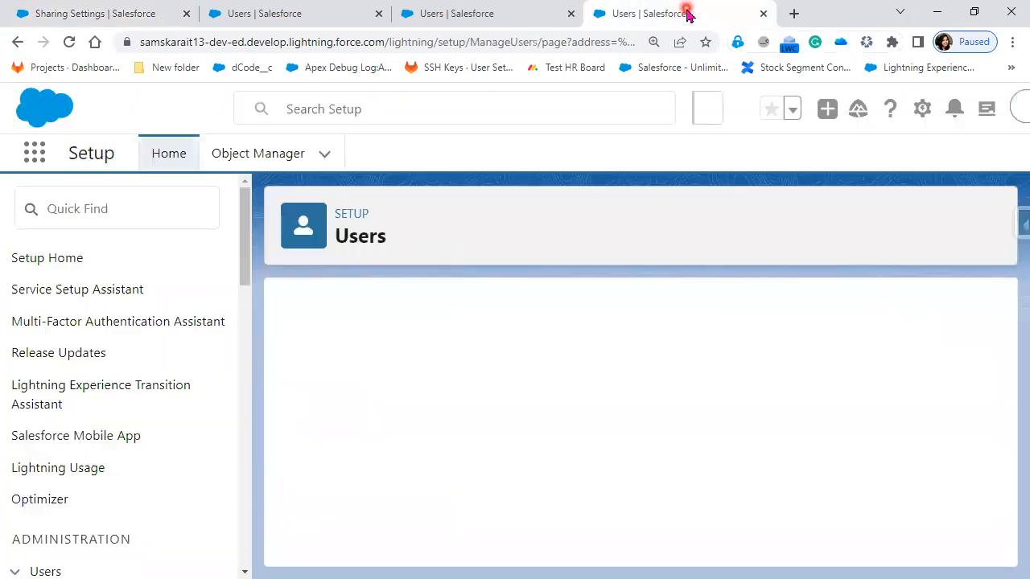
scroll(490, 468, "down", 5)
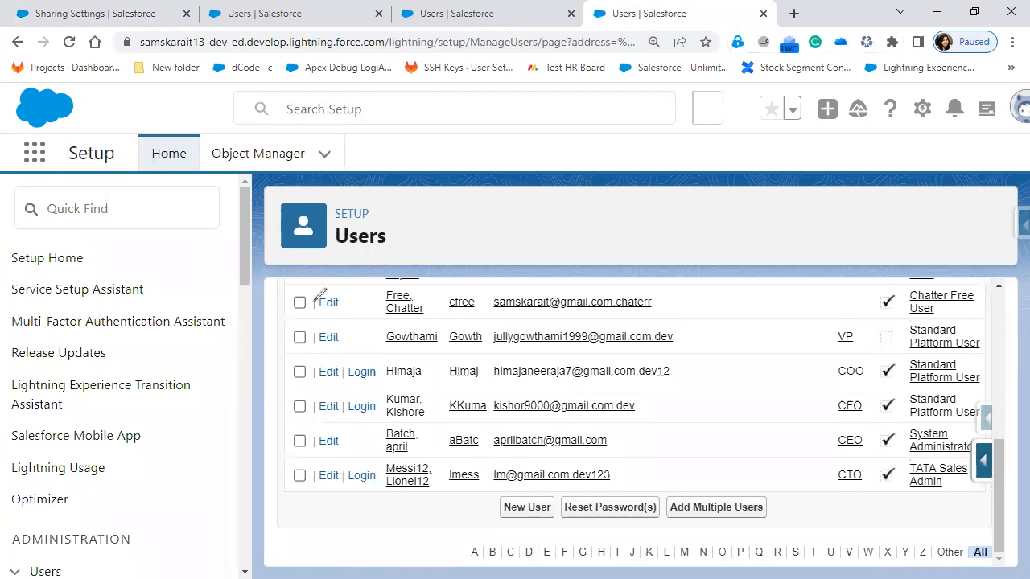
mouse_move(420, 367)
left_mouse_down()
mouse_move(435, 394)
mouse_move(426, 404)
mouse_move(440, 404)
left_mouse_up()
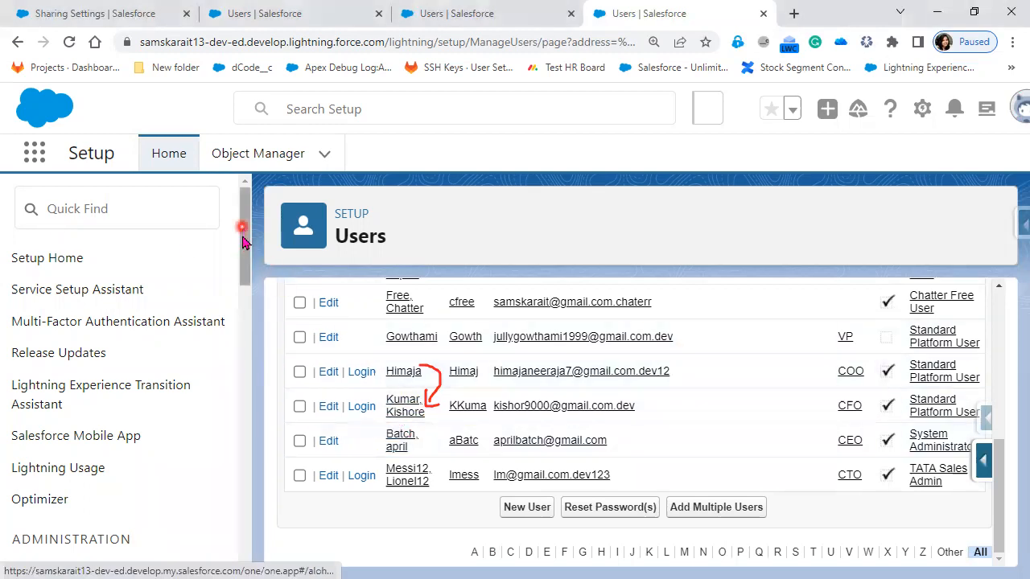
left_click(361, 407)
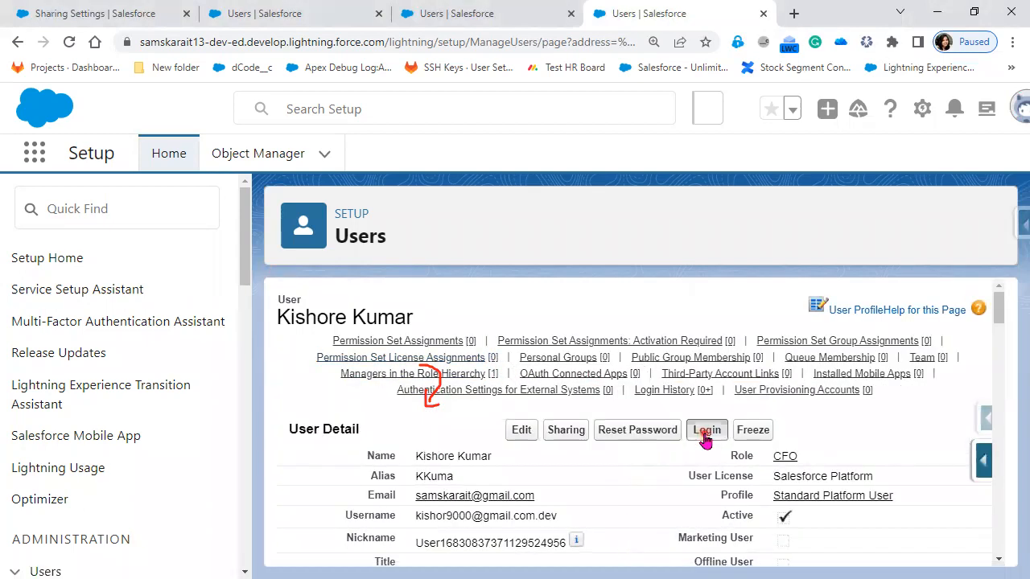
left_click(705, 434)
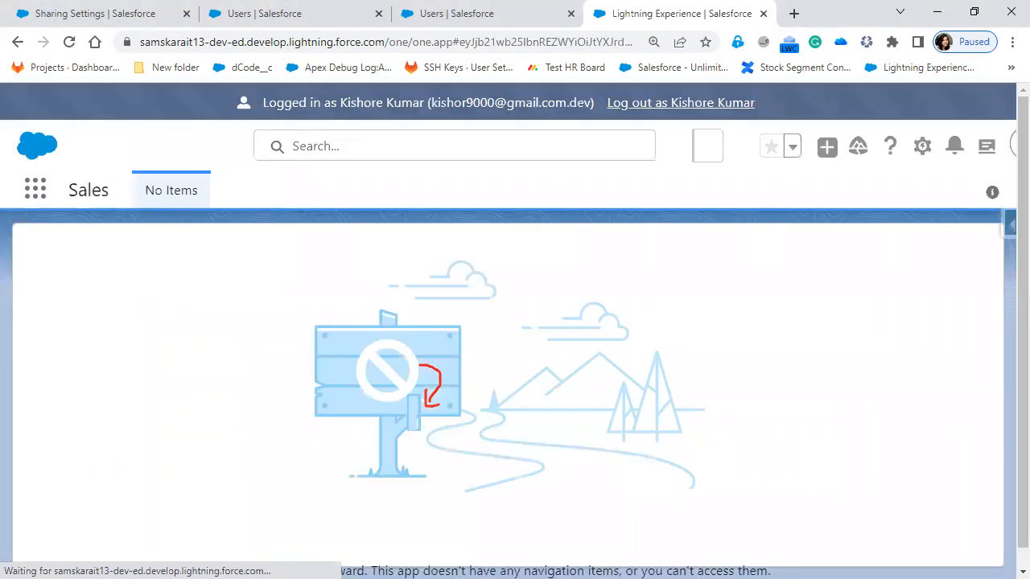
Step: Open the Accounts object from the App Launcher in the CFO user's session
left_click(32, 193)
left_click(46, 339)
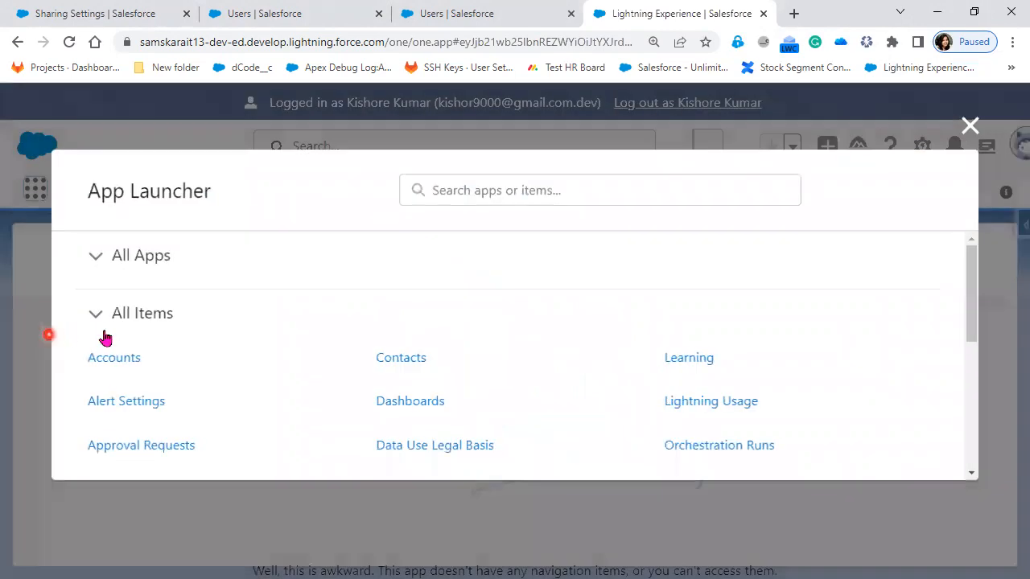
left_click(125, 362)
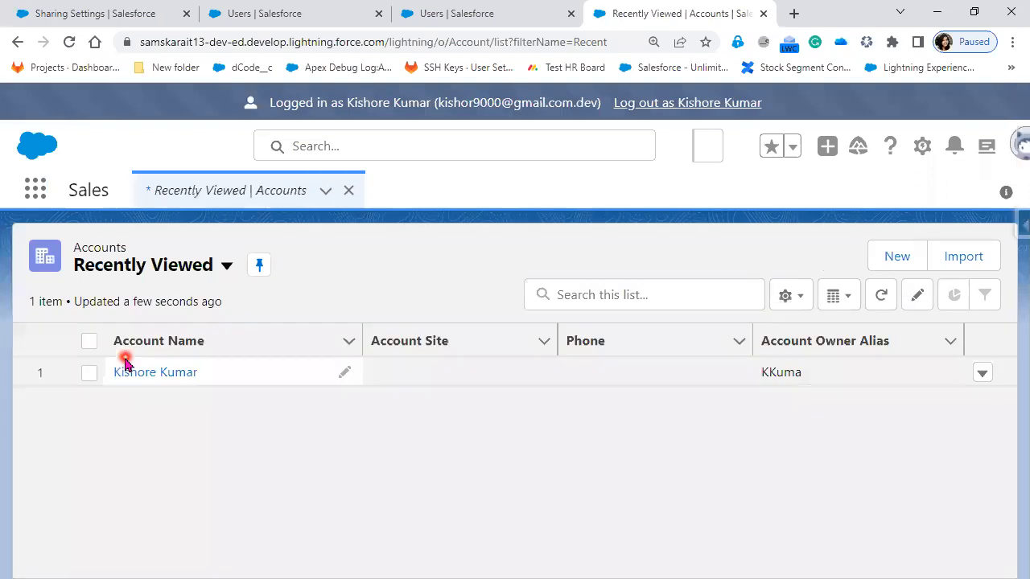
Step: Switch the Accounts list to the All Customer view to check which account records the CFO user can see
left_click(224, 272)
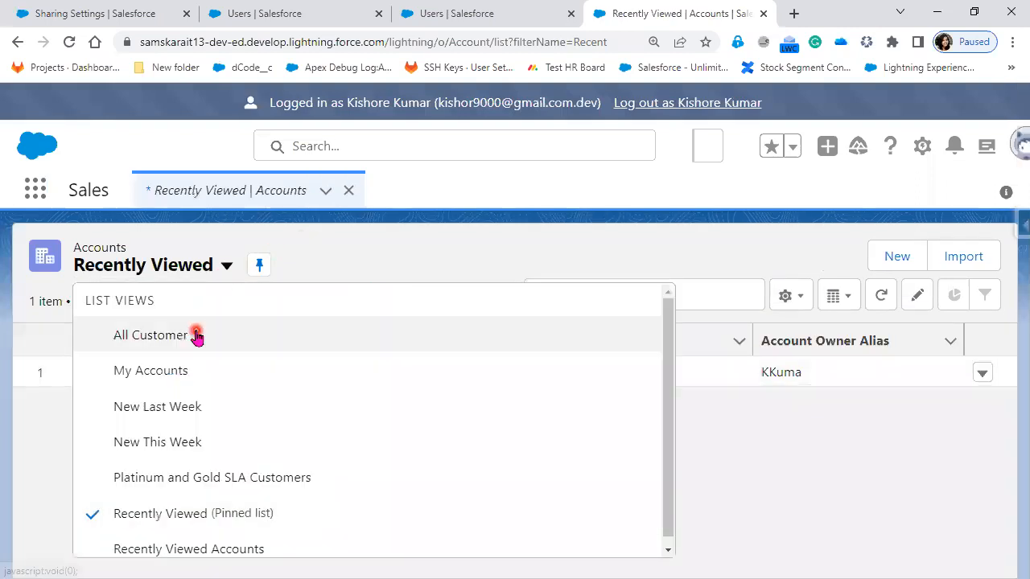
left_click(197, 332)
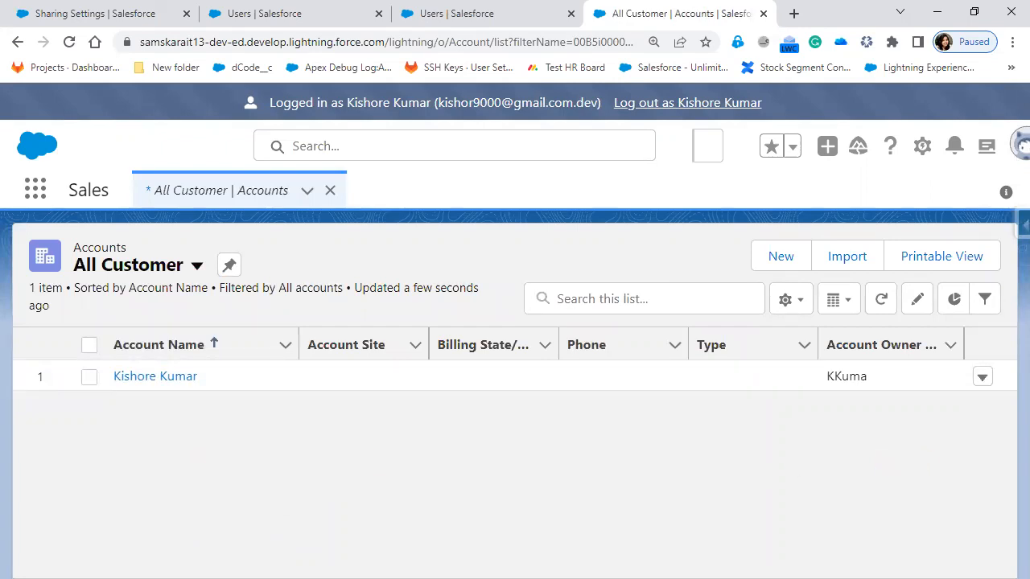
key("alt+Tab")
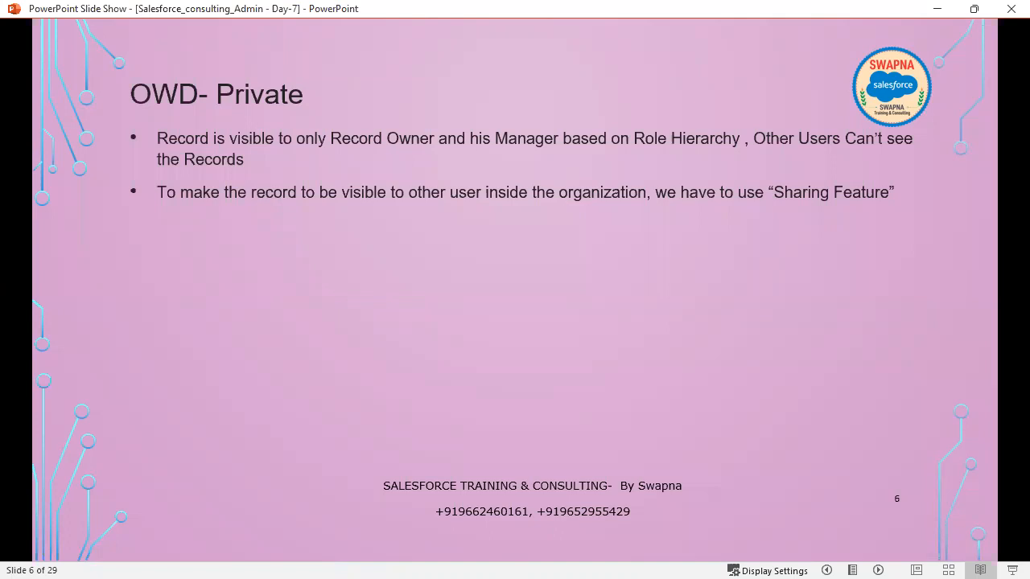
left_click(767, 406)
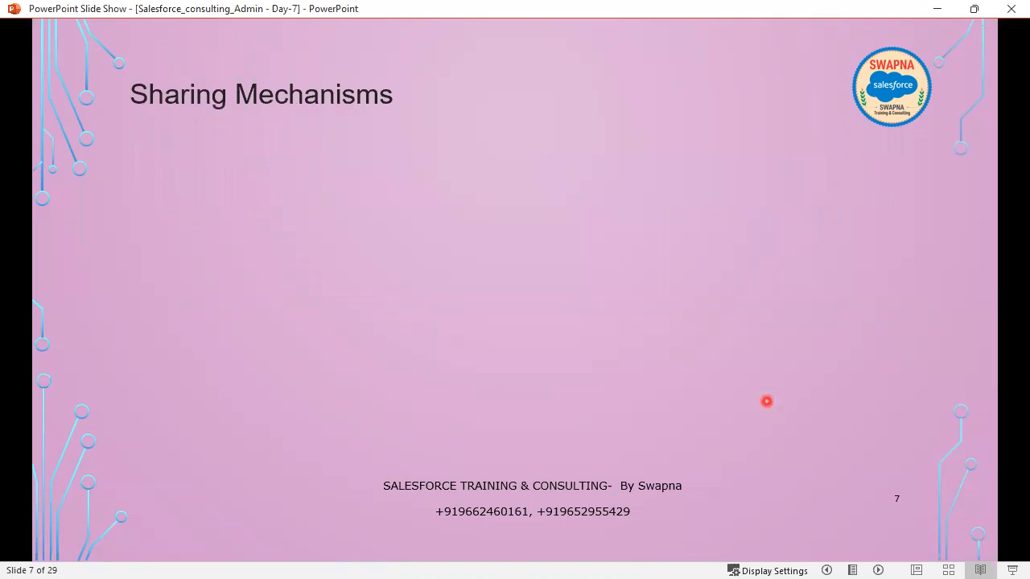
left_click(767, 402)
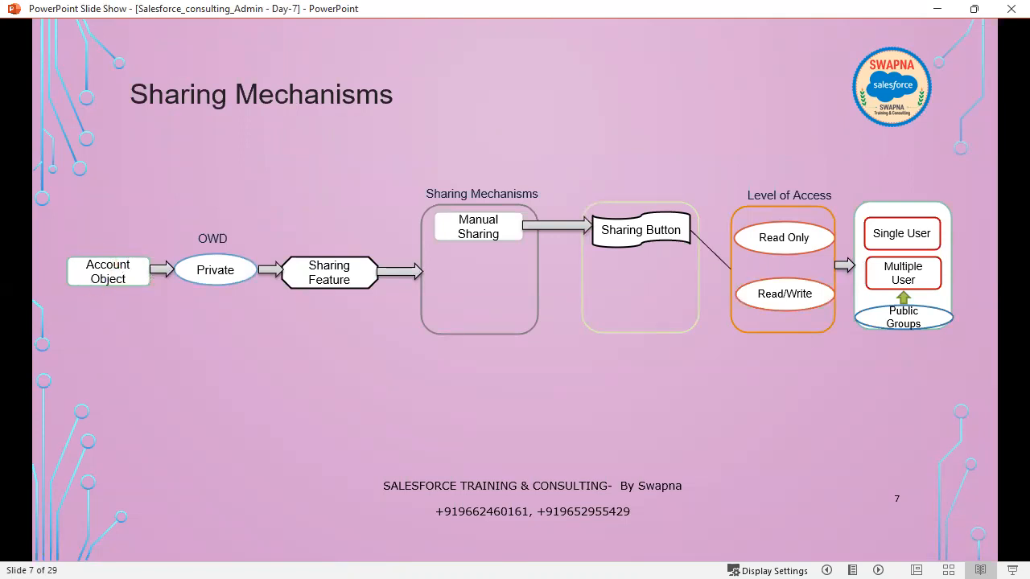
mouse_move(111, 245)
left_mouse_down()
mouse_move(119, 257)
mouse_move(173, 230)
left_mouse_up()
mouse_move(199, 304)
left_mouse_down()
mouse_move(266, 253)
mouse_move(237, 221)
left_mouse_up()
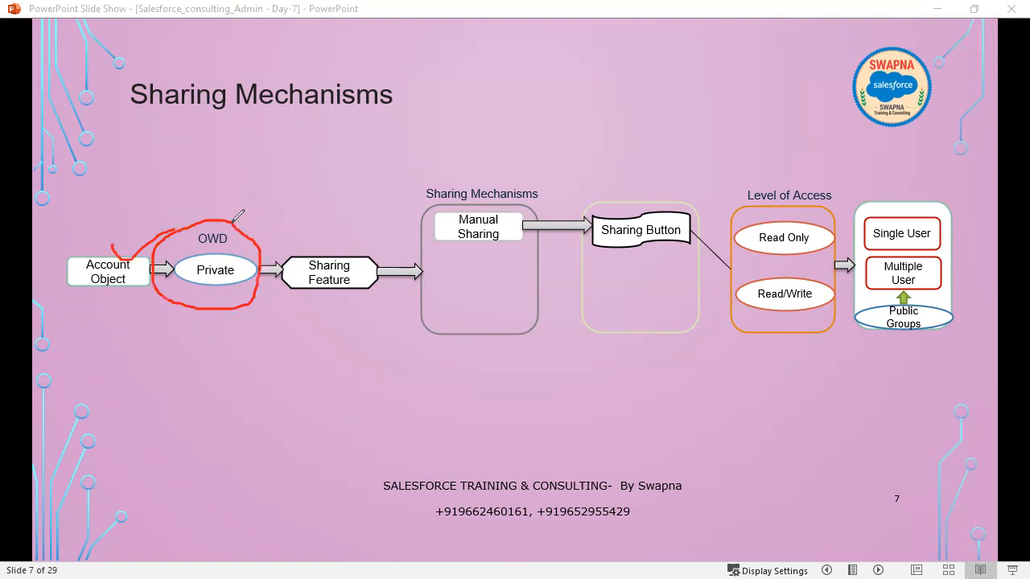
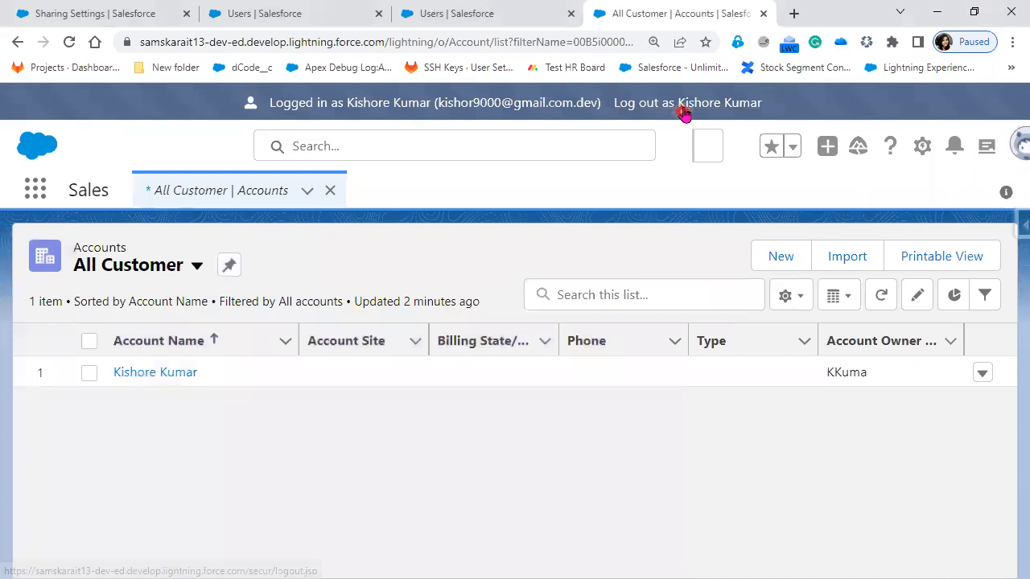
Step: End the CFO user's session, log in as the COO user from the Users list, and open that user's own account record from Accounts
left_click(459, 13)
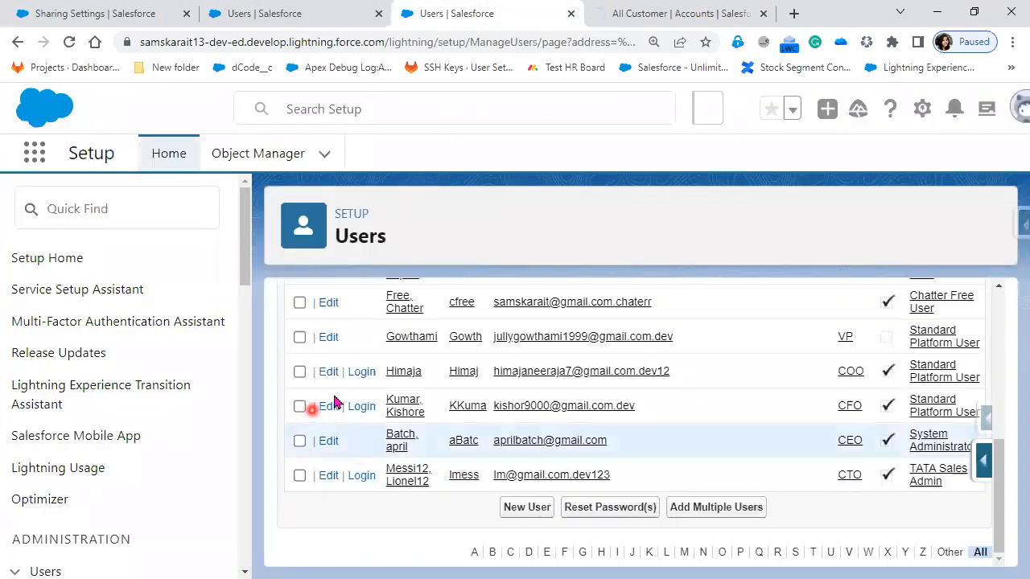
left_click(360, 374)
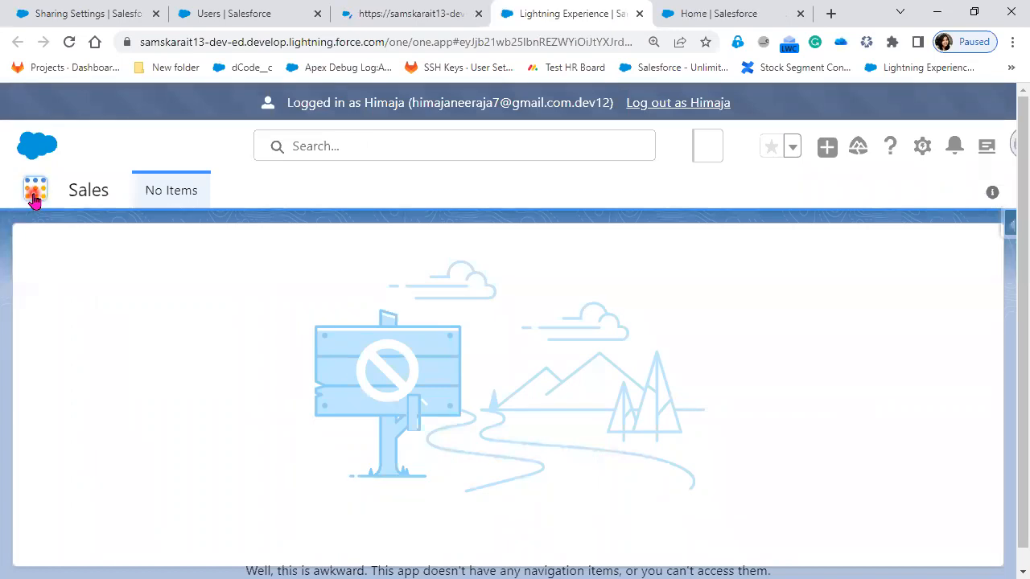
left_click(33, 198)
left_click(57, 339)
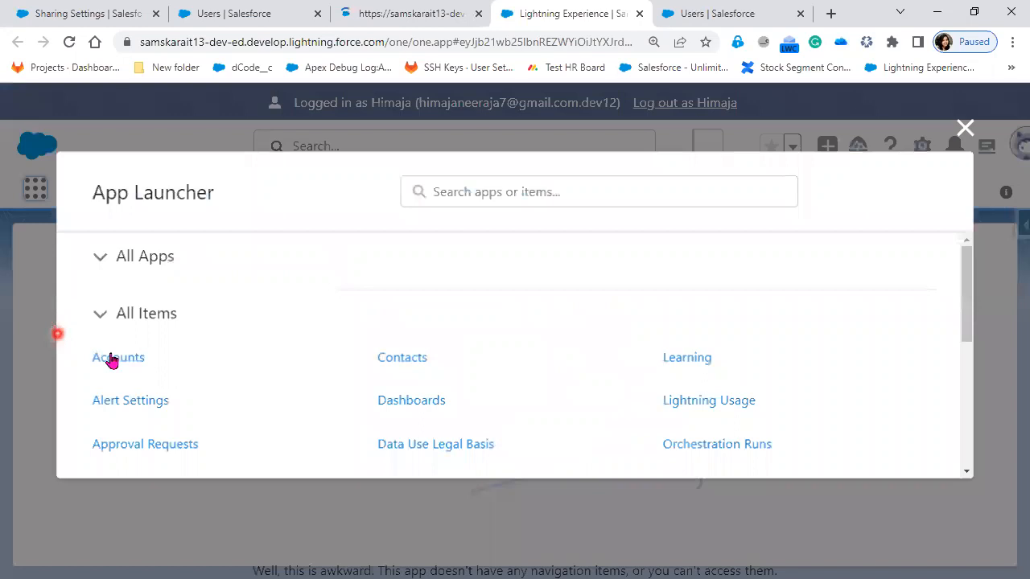
left_click(110, 357)
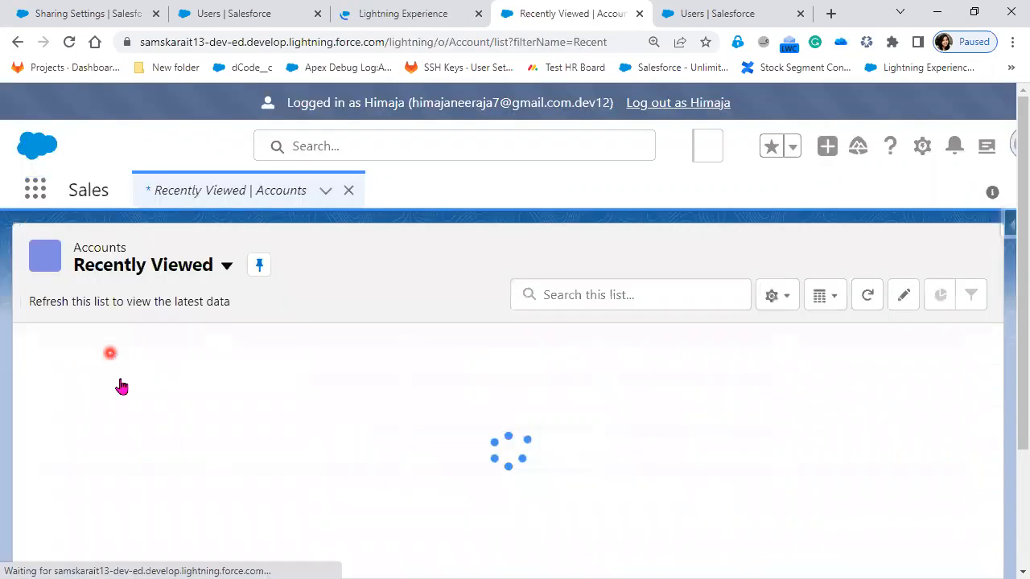
left_click(124, 375)
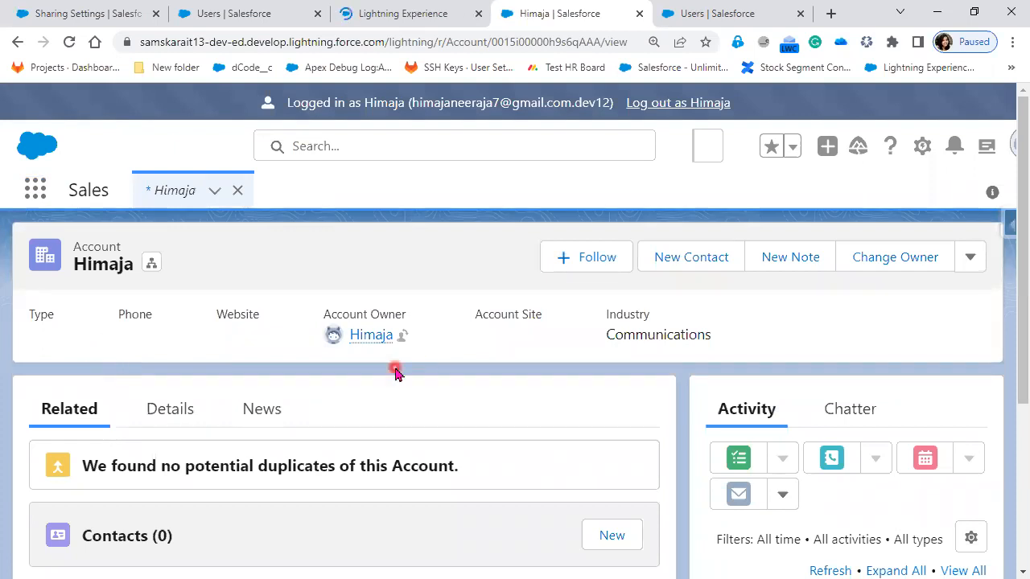
Step: Open the account's sharing dialog from its details and review the recipient types it can be shared with, ending on User
left_click(192, 414)
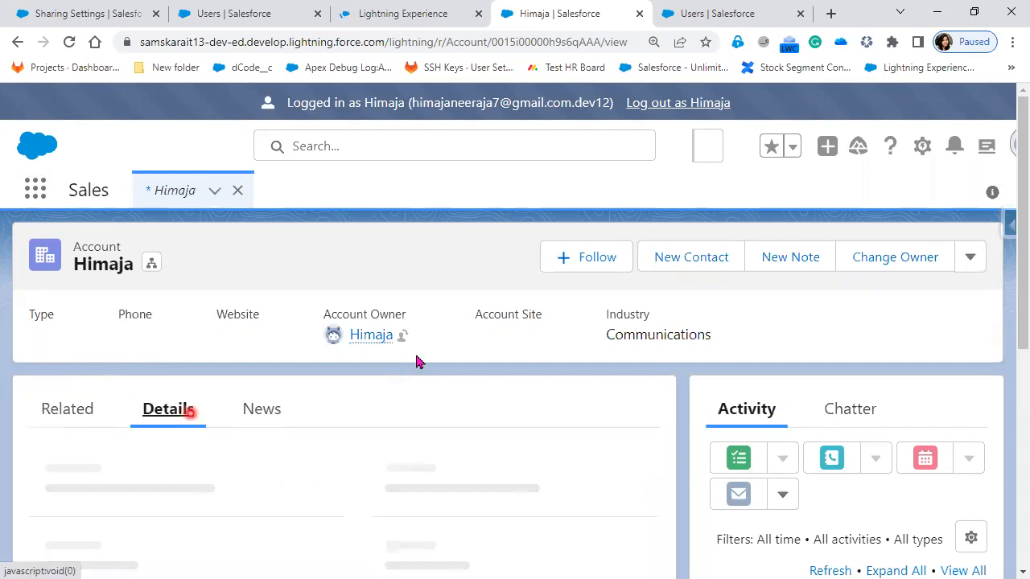
left_click(975, 259)
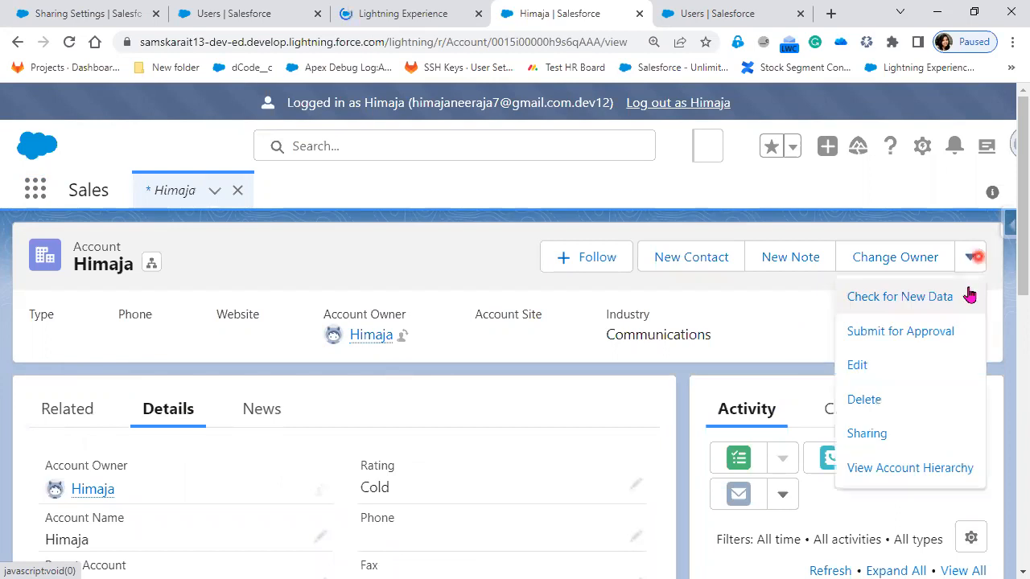
left_click(934, 434)
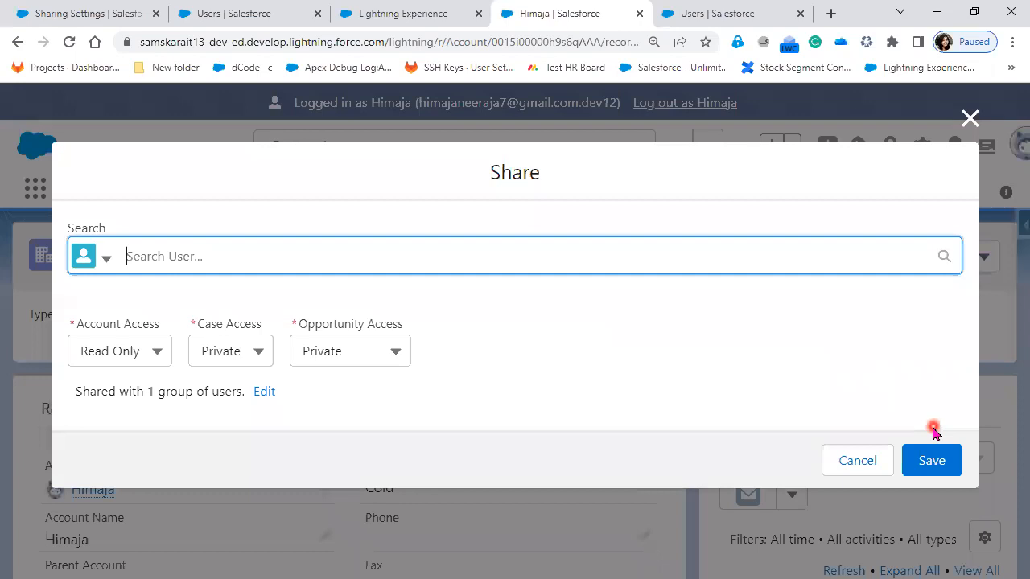
left_click(108, 259)
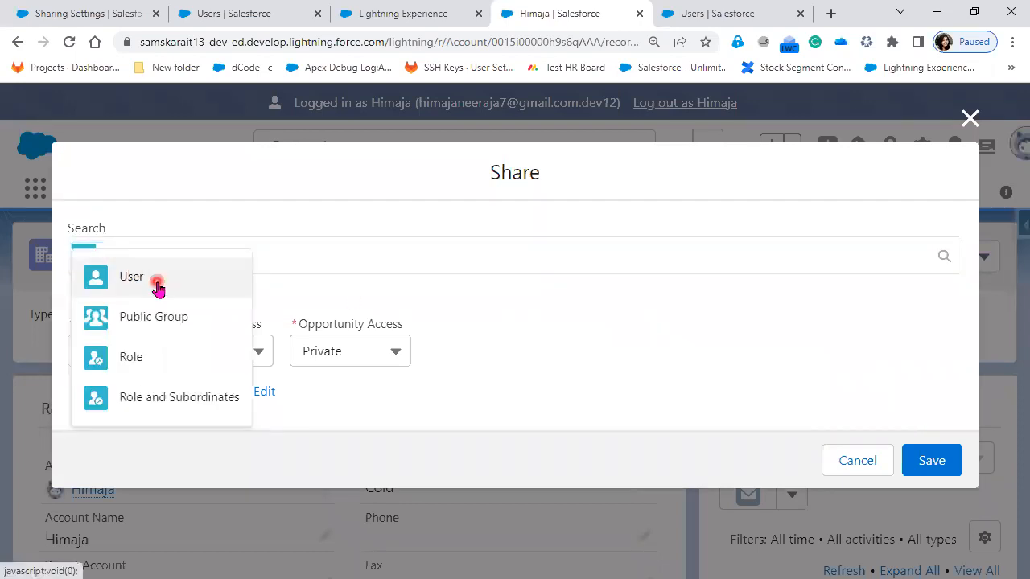
left_click(165, 356)
left_click(237, 402)
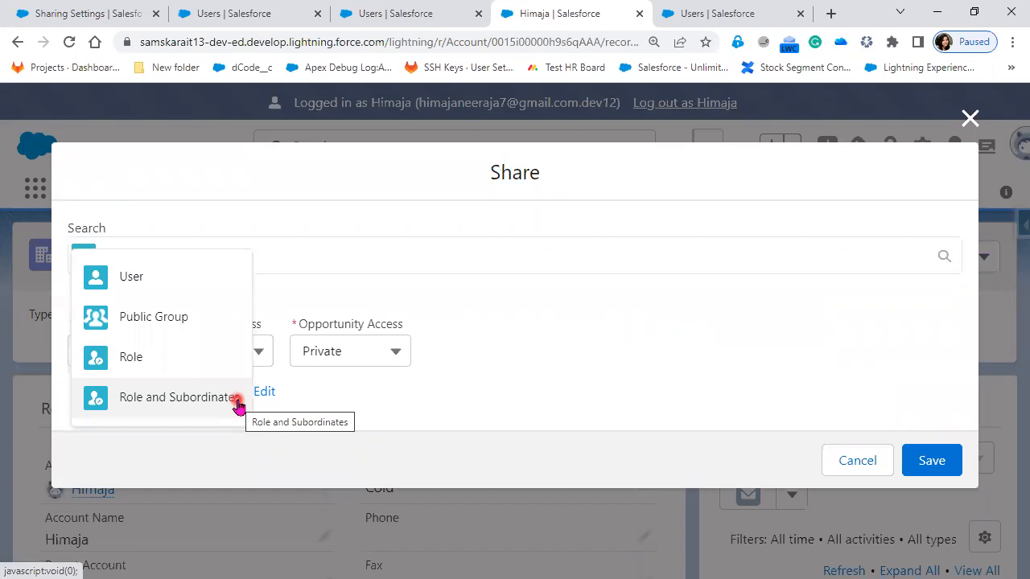
left_click(145, 294)
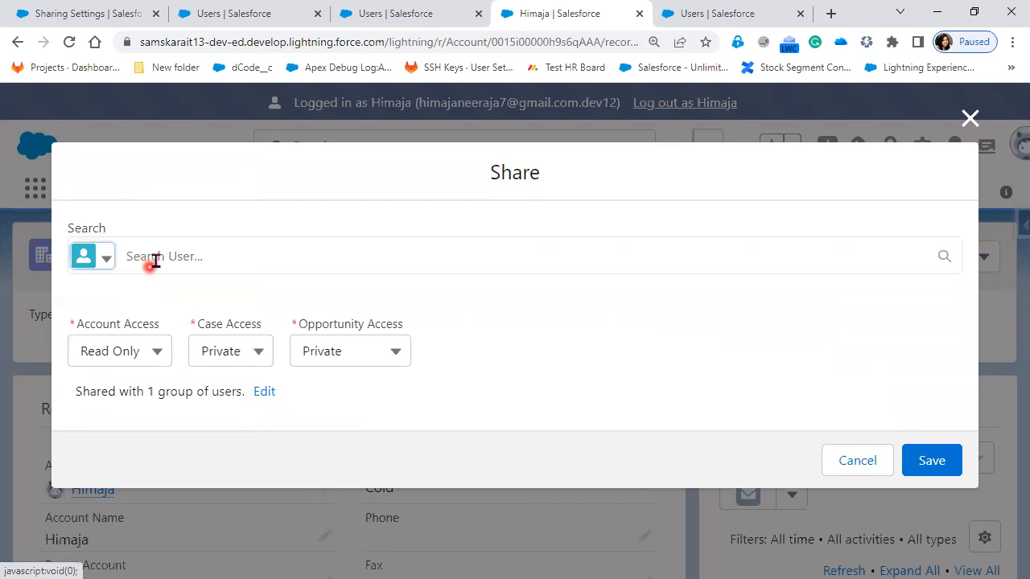
left_click(155, 261)
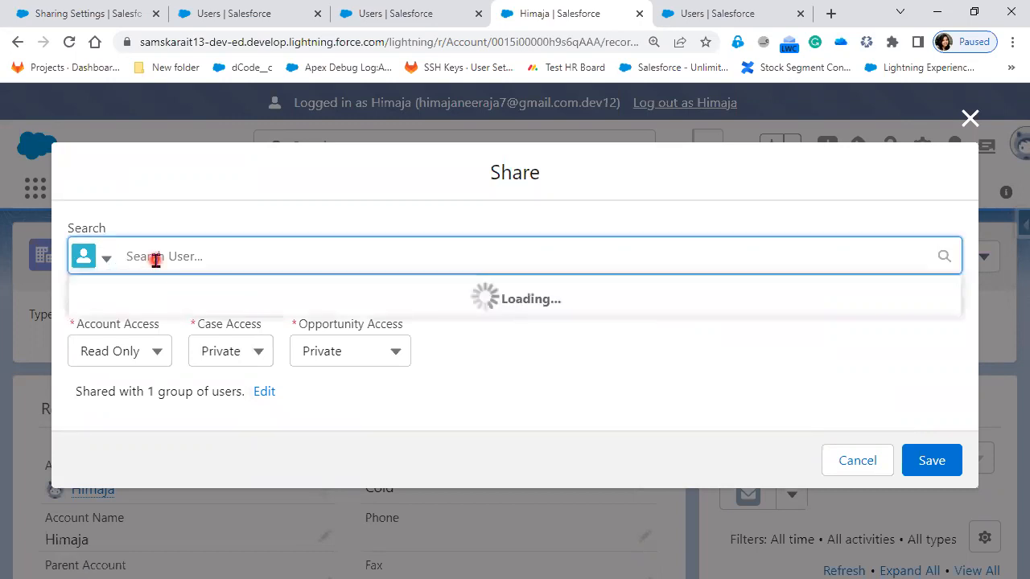
type("K")
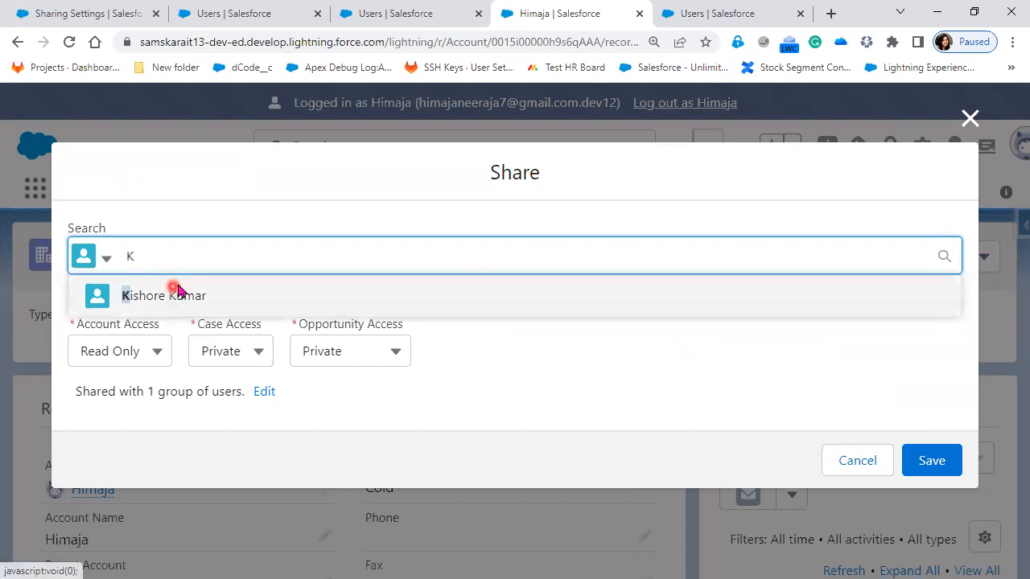
left_click(174, 290)
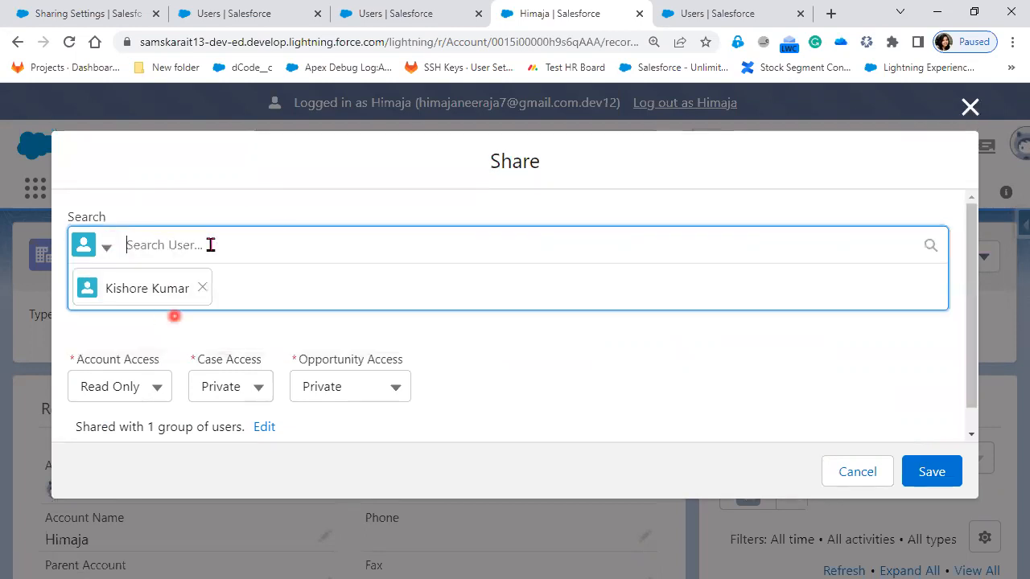
scroll(115, 359, "down", 1)
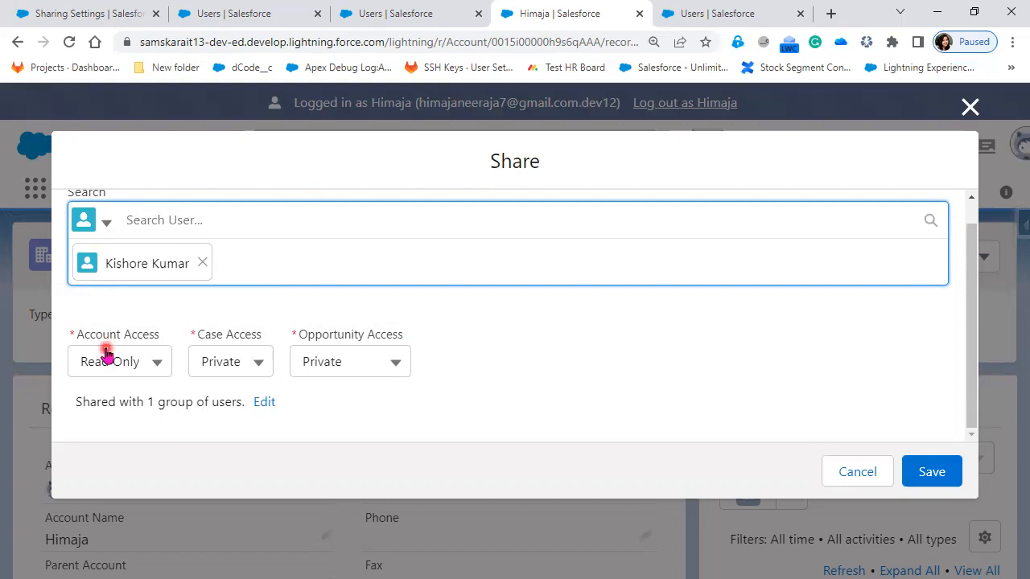
left_click(968, 107)
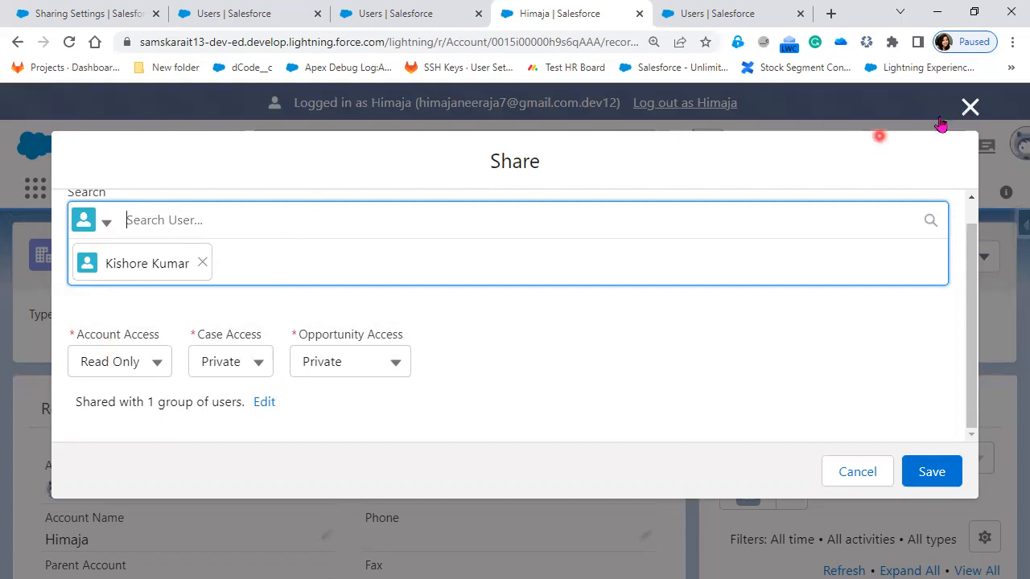
Step: Examine the account's Related and Details sections
left_click(92, 421)
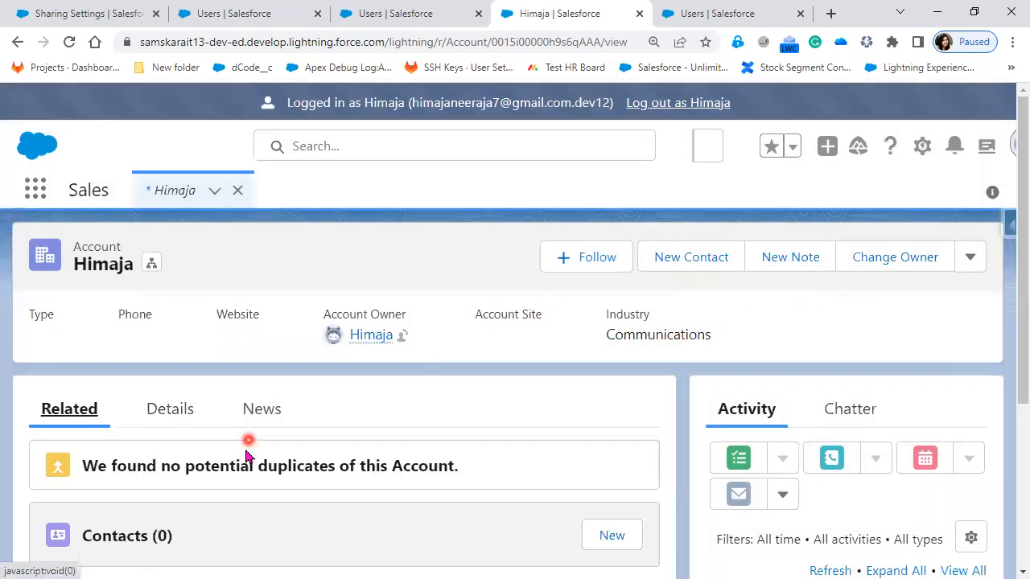
scroll(249, 446, "down", 3)
scroll(247, 456, "up", 2)
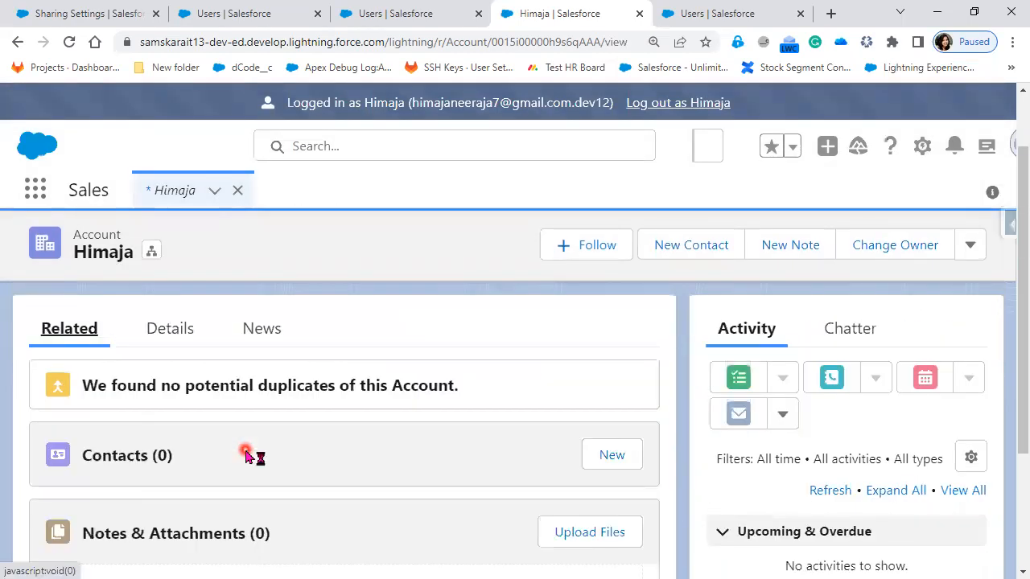
scroll(247, 452, "down", 1)
scroll(201, 417, "up", 3)
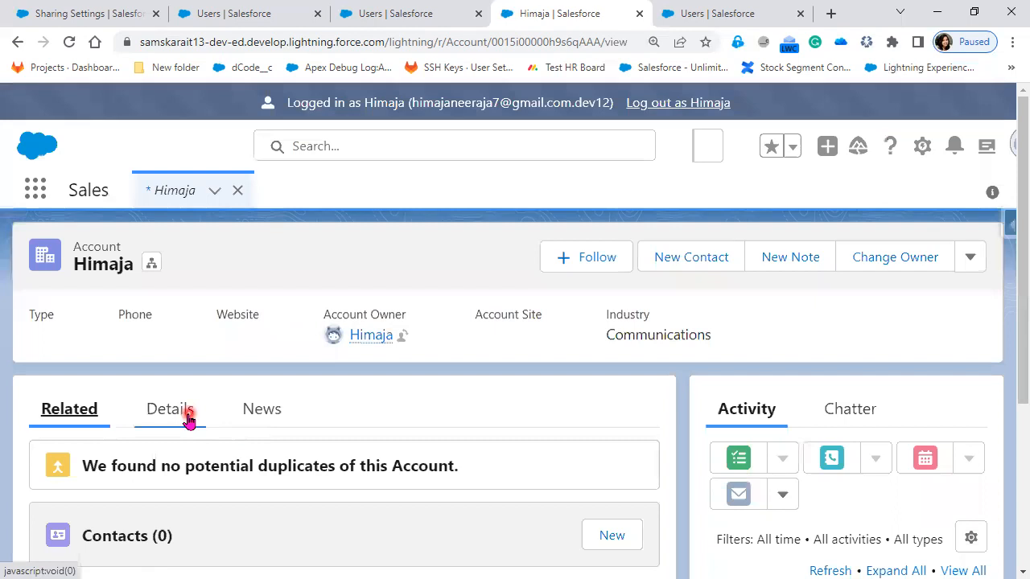
left_click(188, 418)
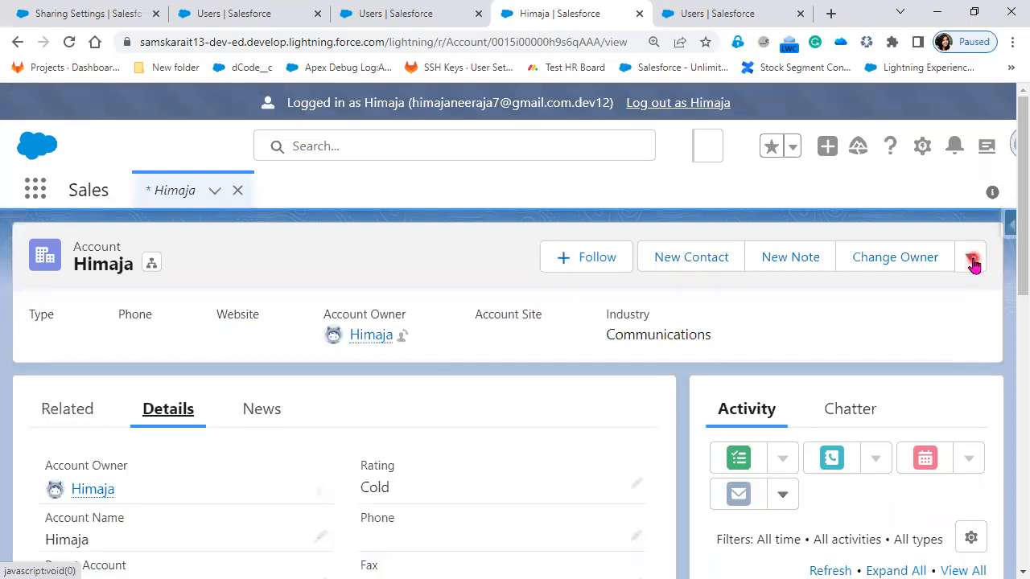
left_click(77, 426)
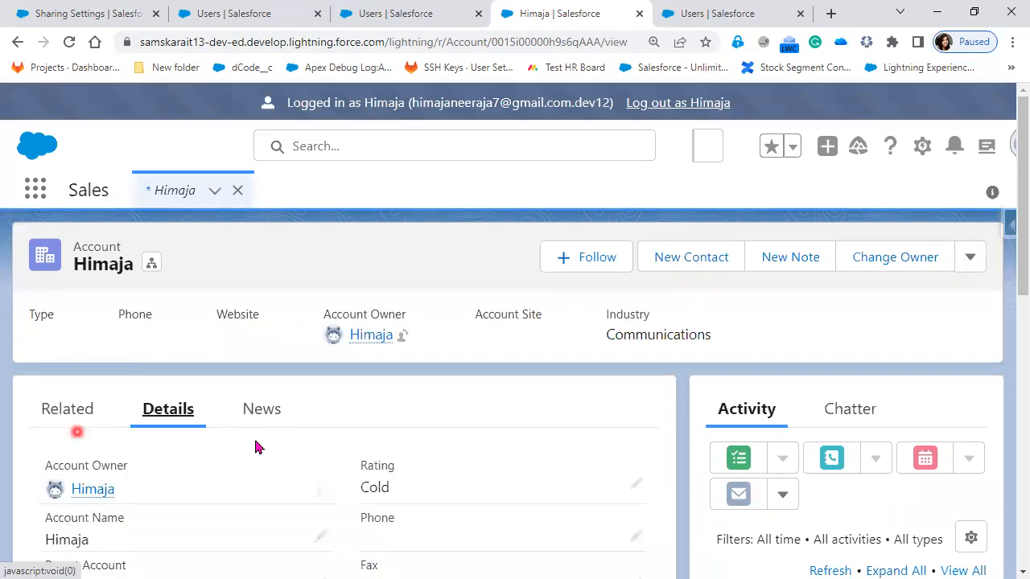
scroll(256, 441, "down", 3)
scroll(179, 455, "up", 3)
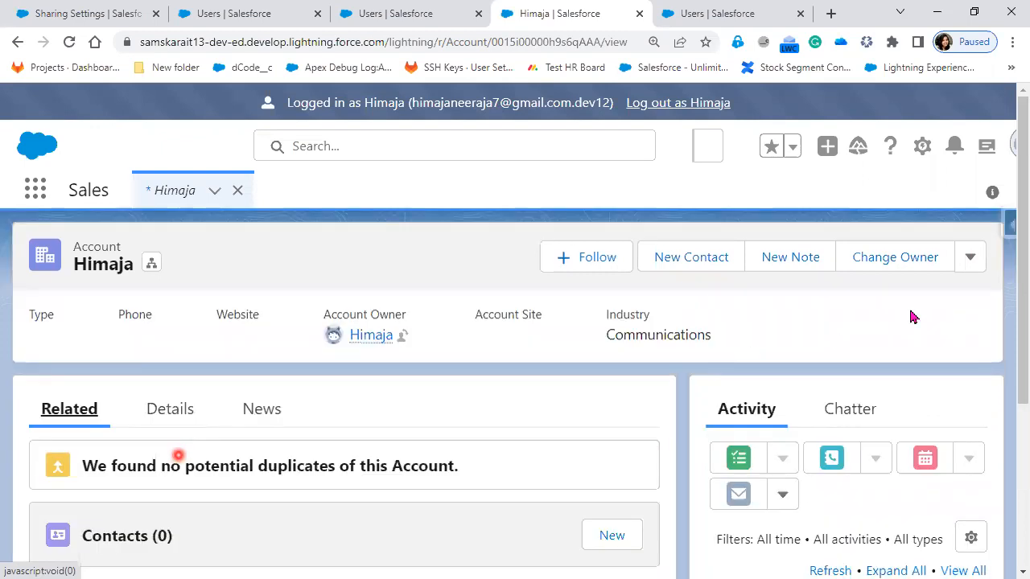
Step: Reopen the account's sharing dialog and expand the list of users it is already shared with
left_click(974, 264)
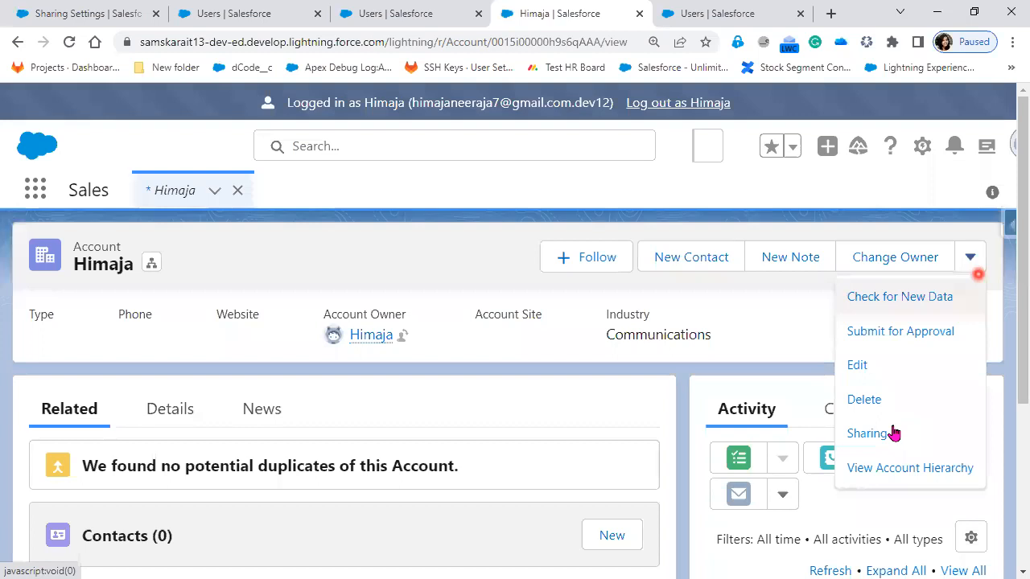
left_click(893, 433)
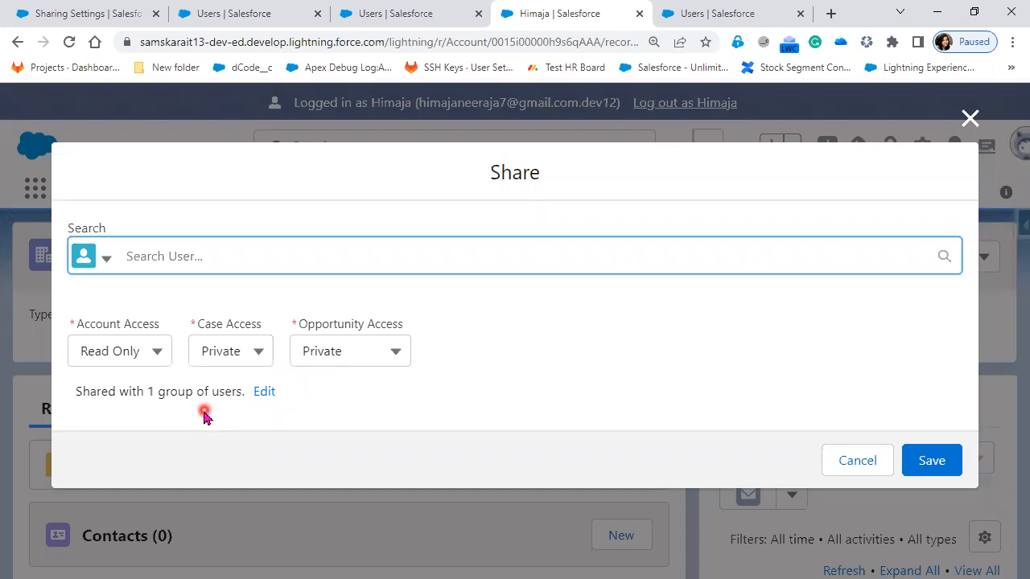
left_click(264, 392)
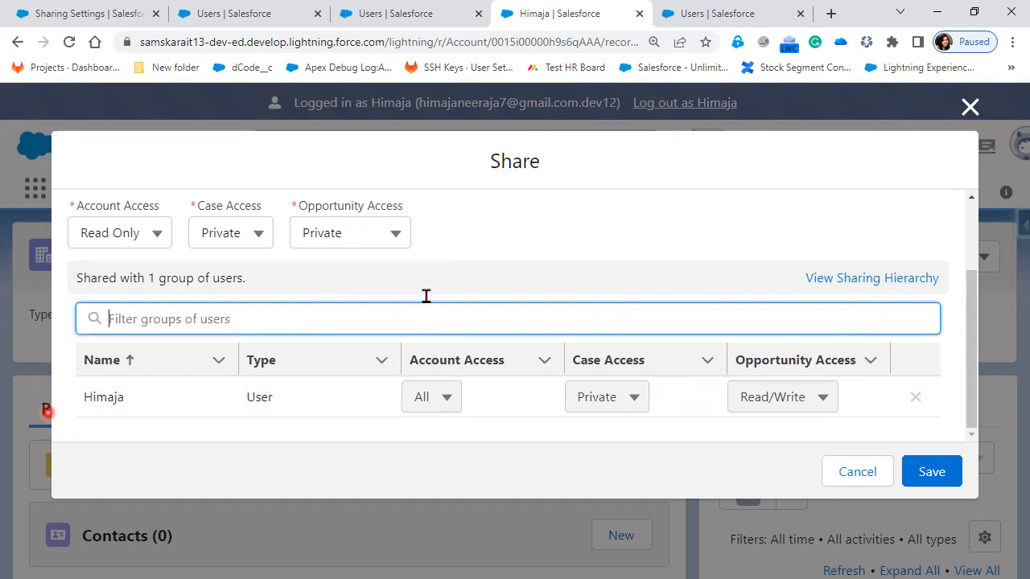
Step: Share the account with the CFO user, using Read Only account access and Private case and opportunity access, and save
scroll(426, 229, "up", 1)
scroll(239, 251, "up", 2)
left_click(239, 251)
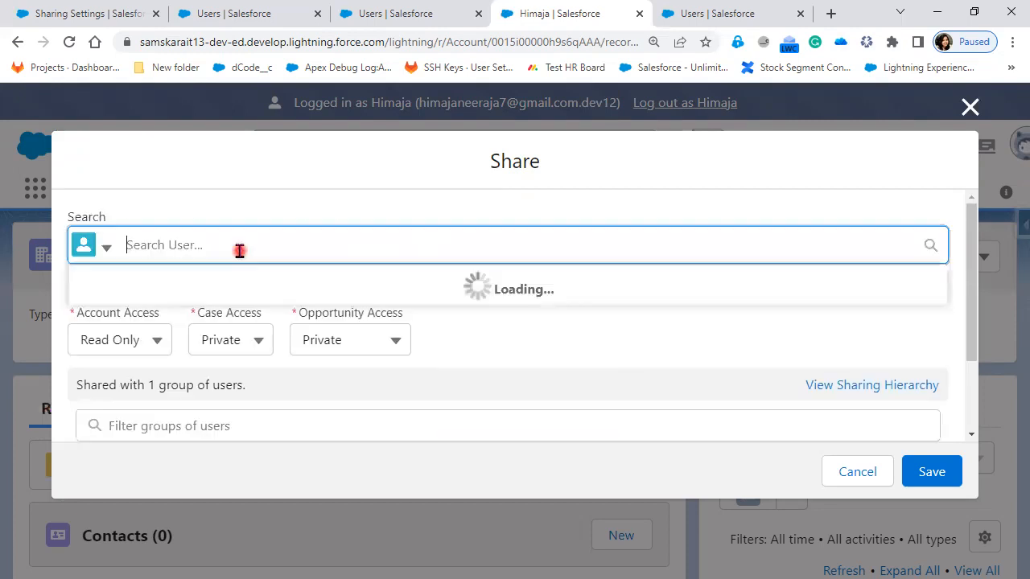
type("K")
left_click(176, 291)
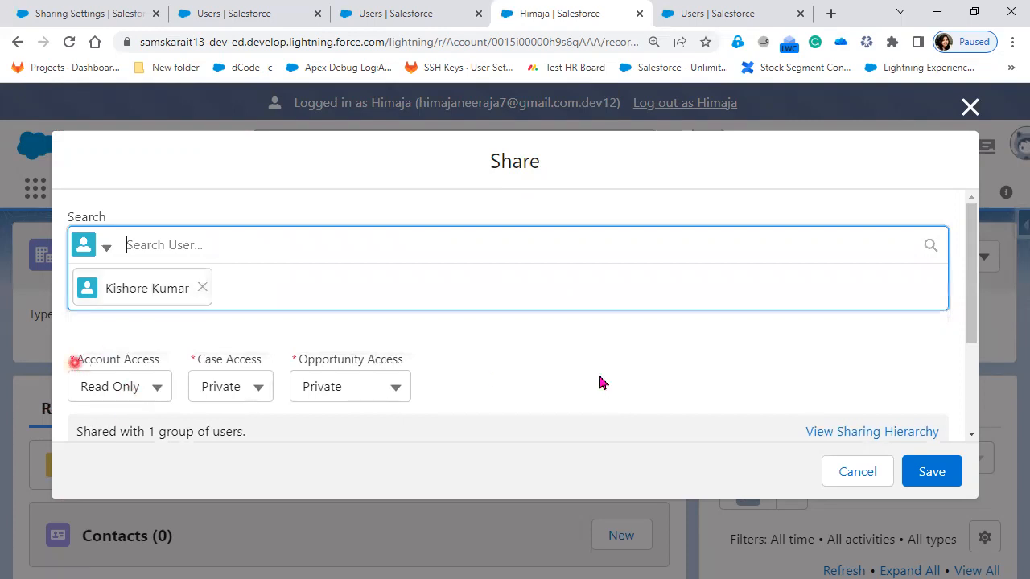
scroll(599, 382, "down", 2)
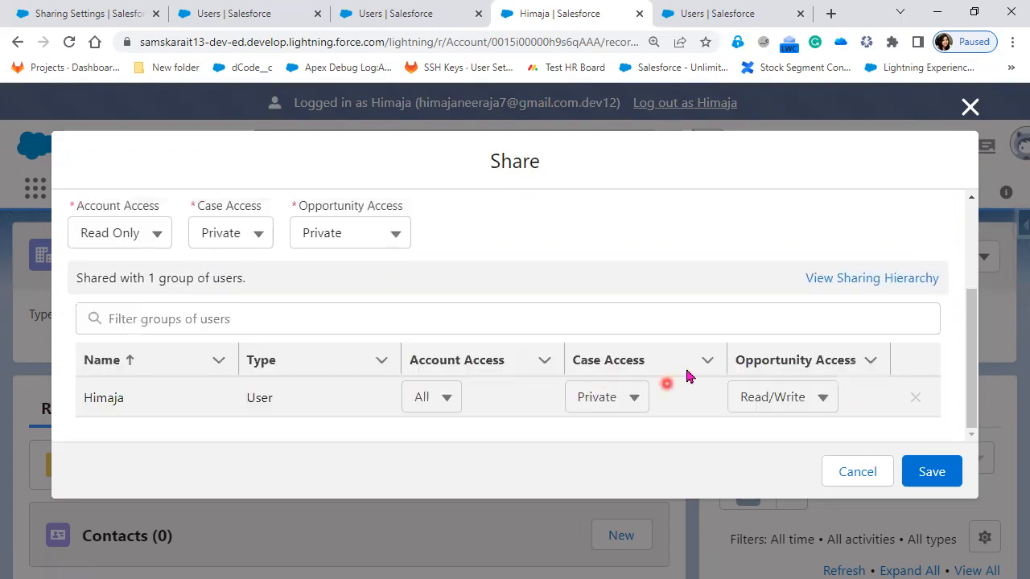
scroll(796, 415, "up", 2)
left_click(947, 478)
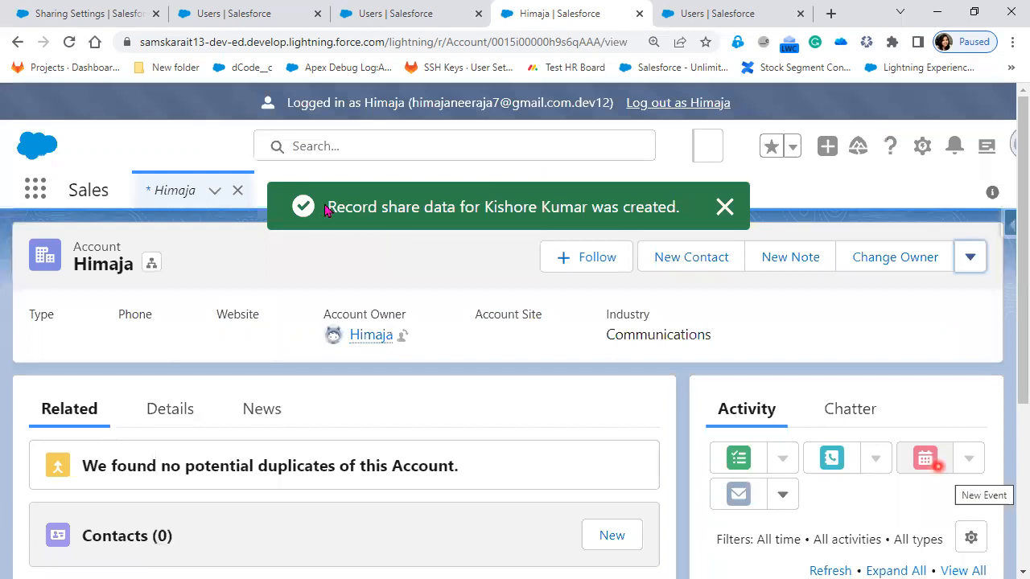
left_click_drag(327, 207, 536, 213)
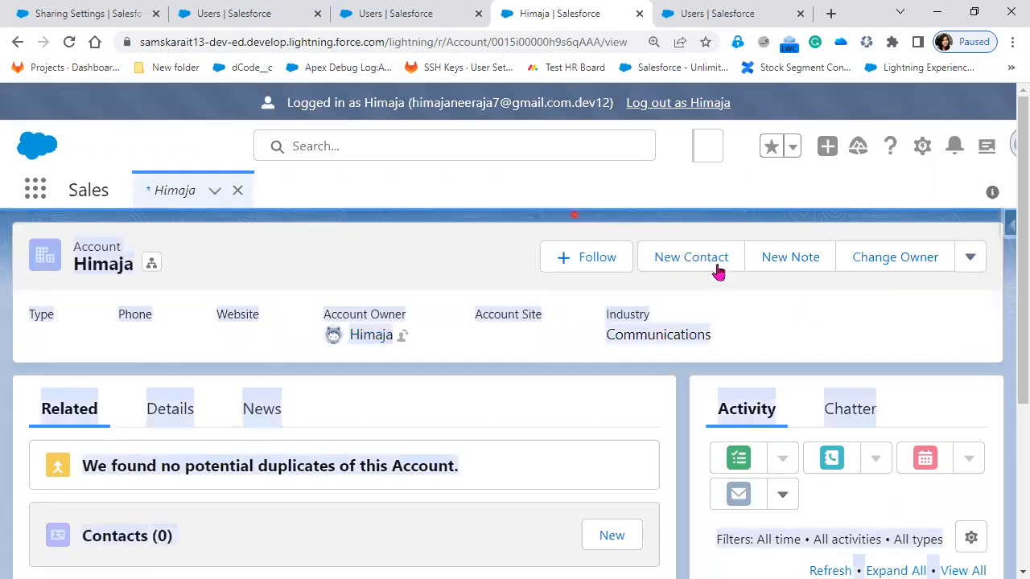
Step: Check the account's updated list of shared users and their access levels, and open its sharing hierarchy
left_click(973, 259)
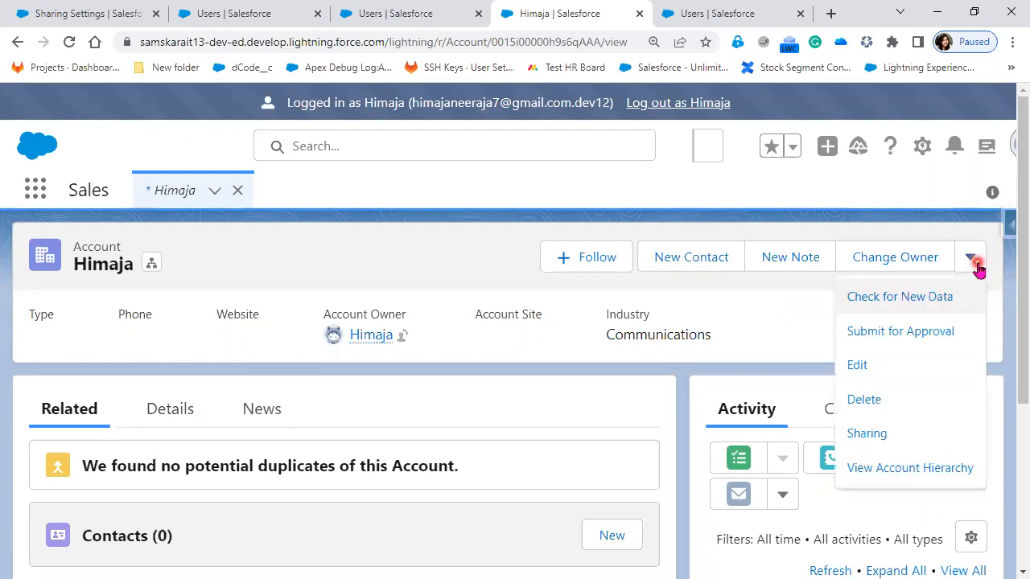
left_click(902, 433)
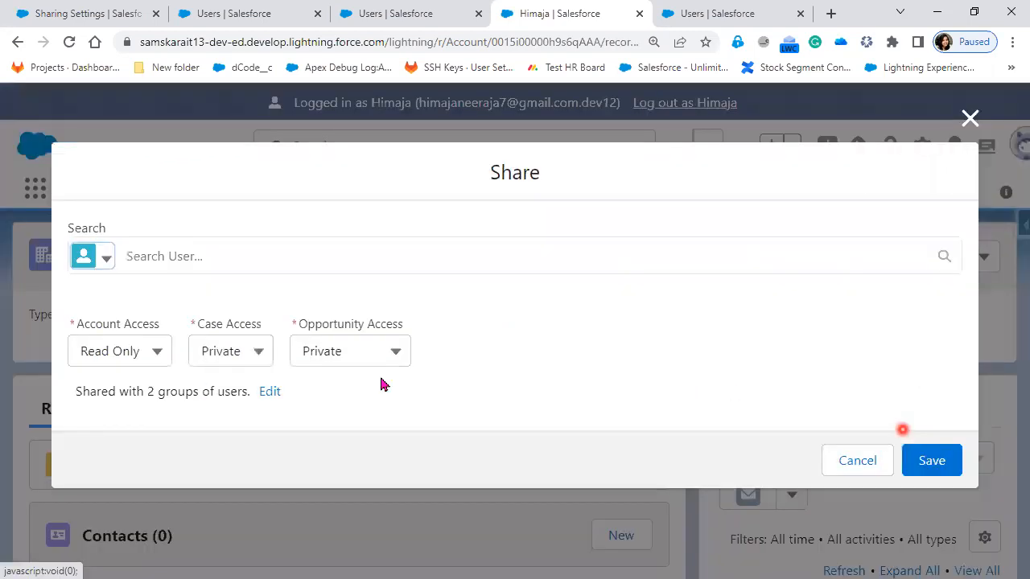
left_click_drag(147, 393, 166, 392)
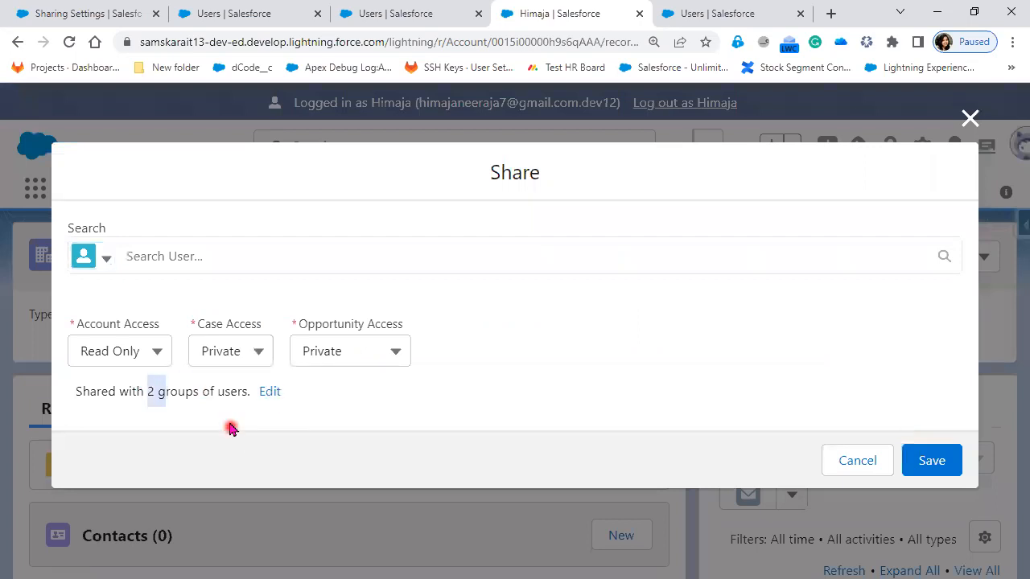
left_click(268, 393)
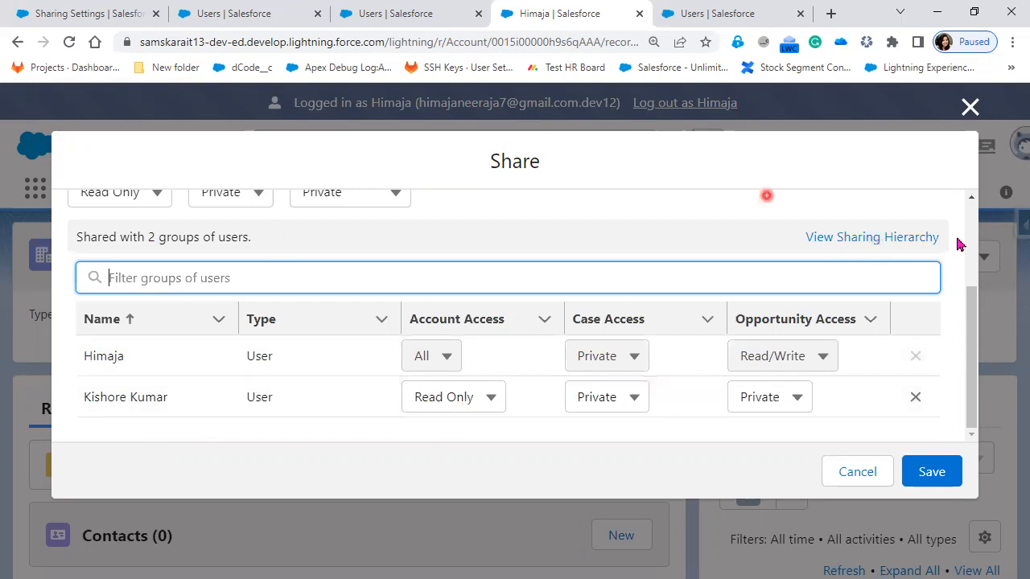
left_click(843, 242)
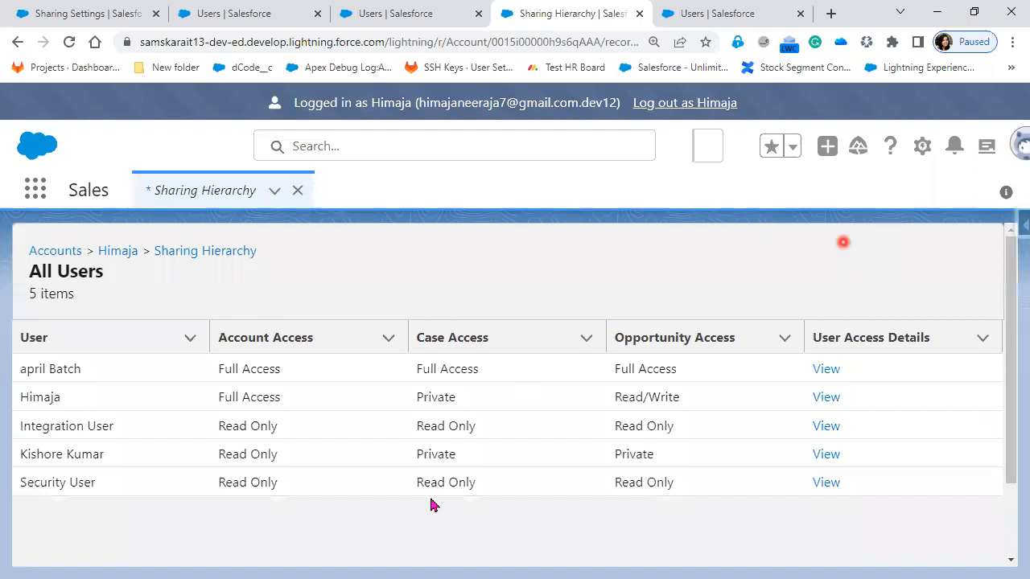
Step: Examine each user's account, case and opportunity access in the account's sharing hierarchy, comparing the full-access users with the CFO user
left_click(814, 484)
left_click(761, 496)
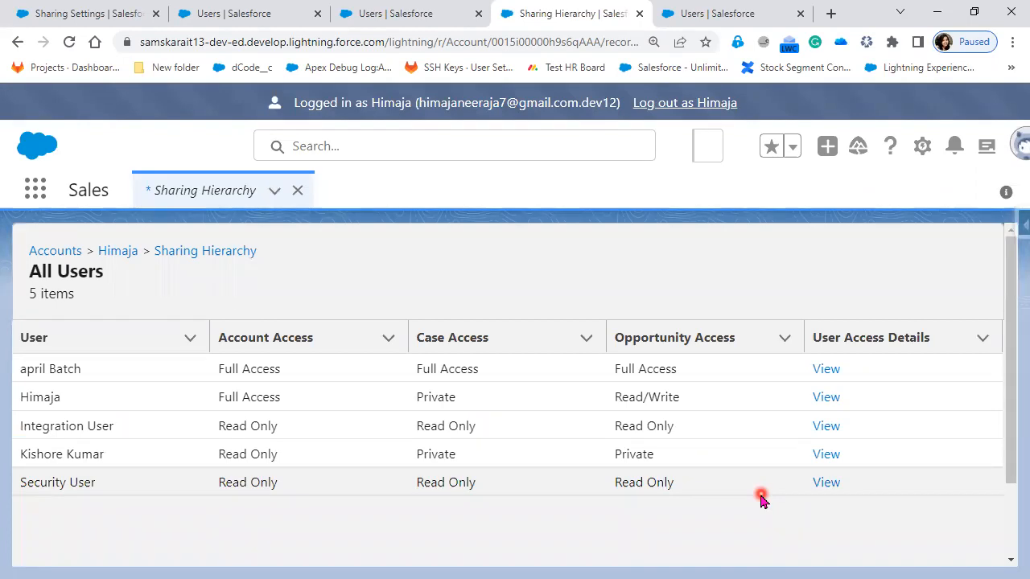
left_click_drag(216, 397, 296, 399)
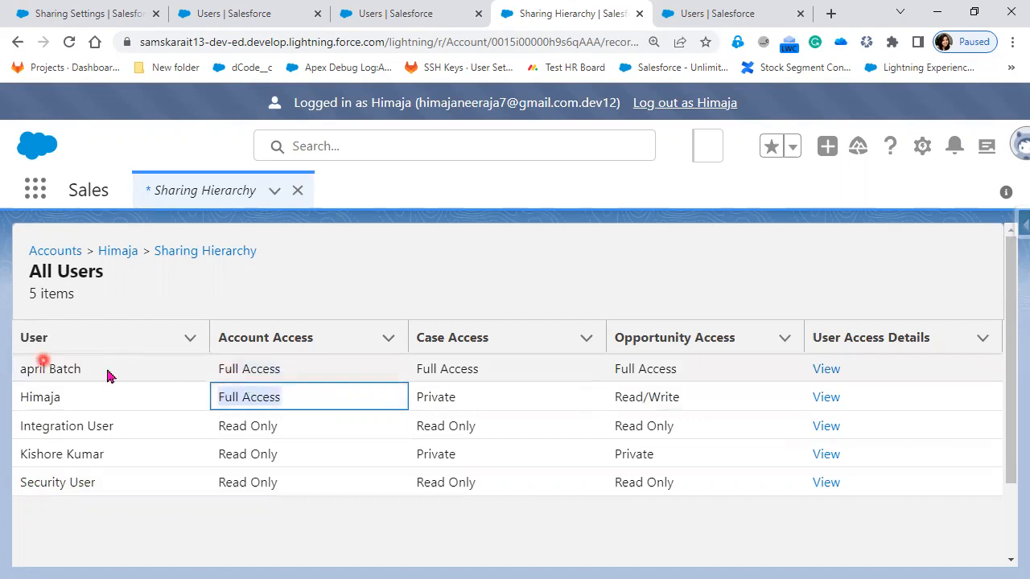
left_click_drag(226, 371, 299, 371)
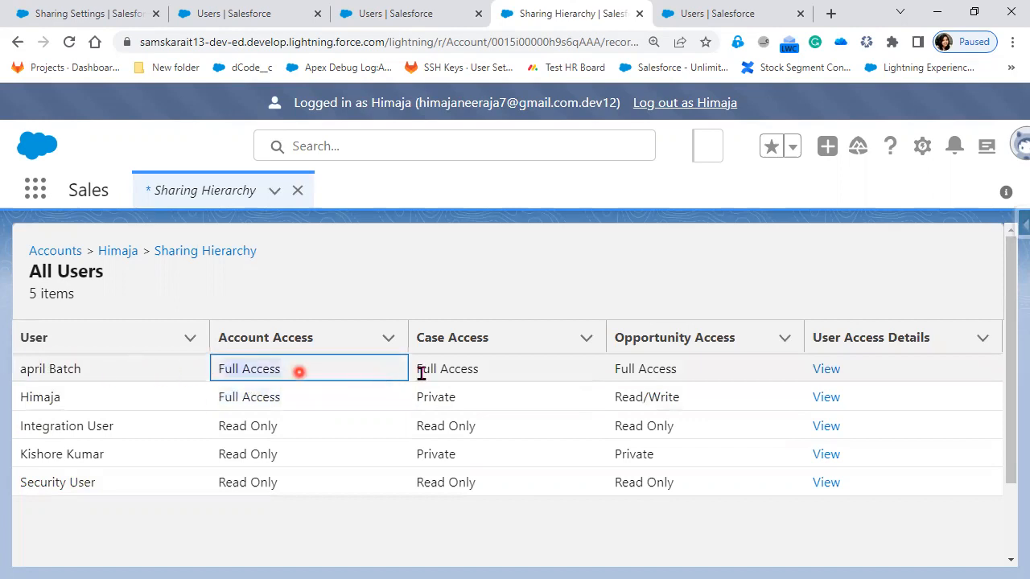
left_click_drag(428, 374, 519, 379)
left_click_drag(758, 378, 108, 359)
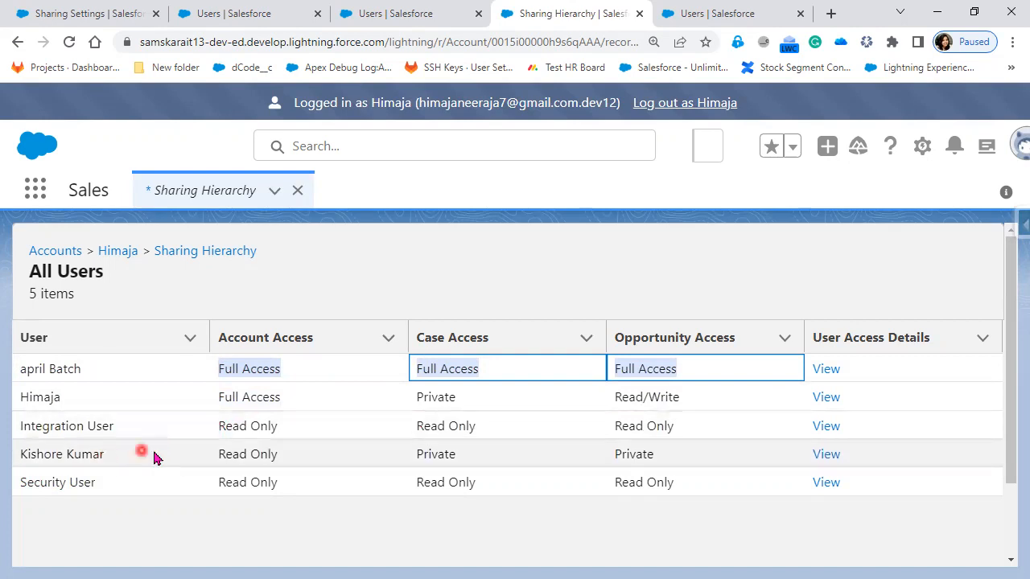
left_click(235, 458)
left_click_drag(234, 458, 299, 458)
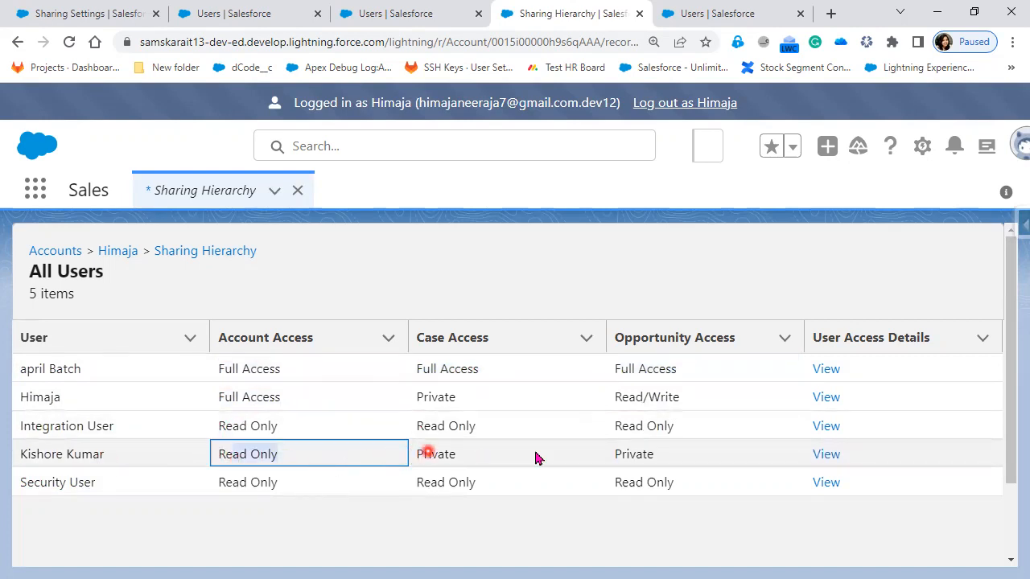
Step: Check the CFO user's access details for the reason the account is shared, and return to the sharing hierarchy
left_click(824, 456)
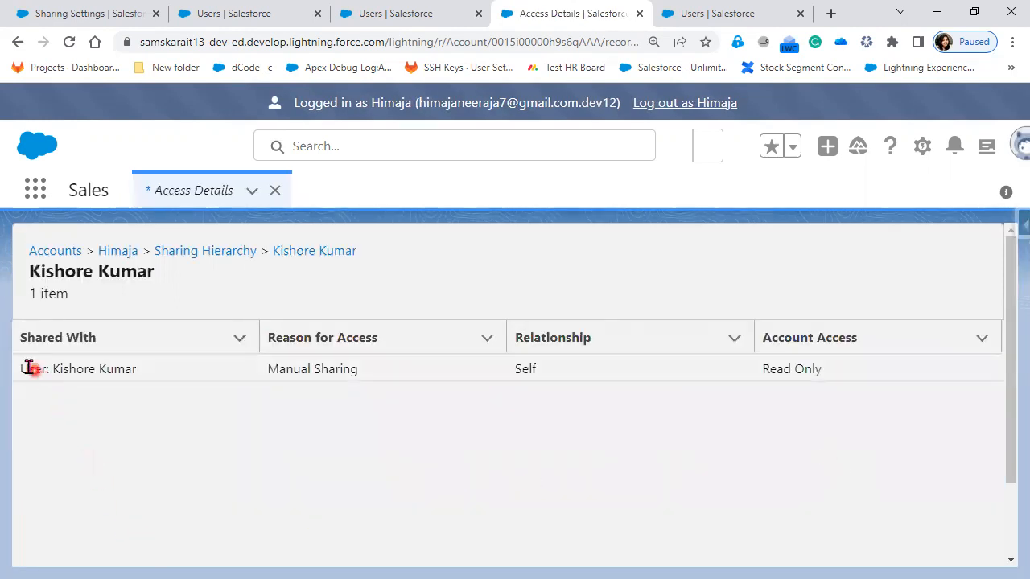
left_click_drag(19, 372, 377, 377)
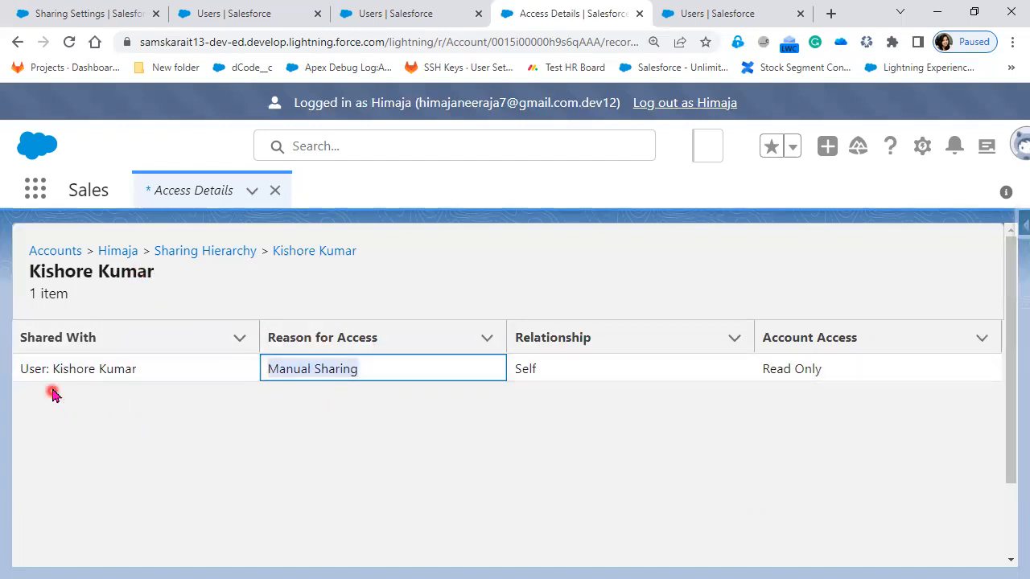
left_click(241, 255)
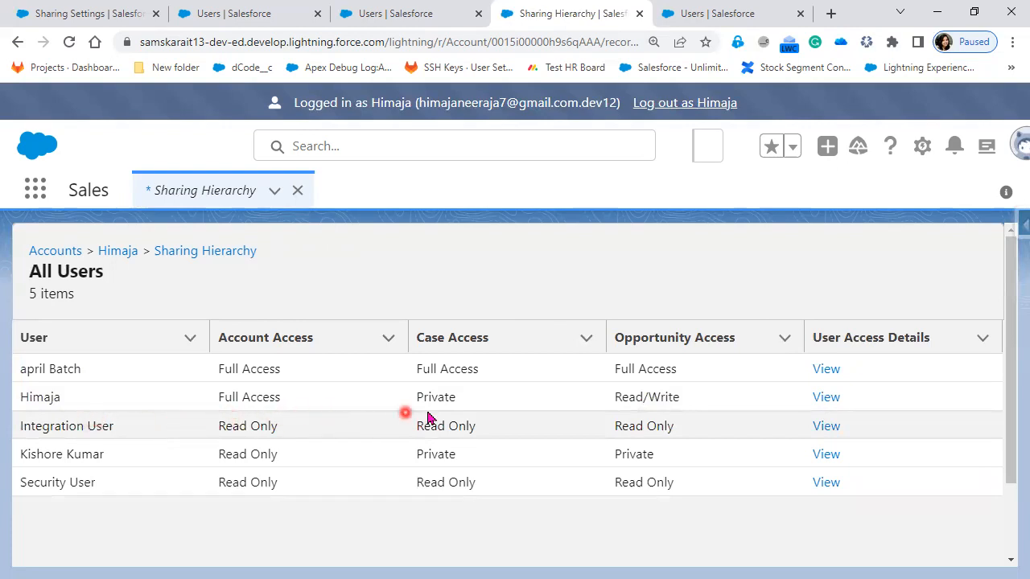
Step: Check the reason for access of the Integration User and the Security User, and return to the sharing hierarchy
left_click(826, 427)
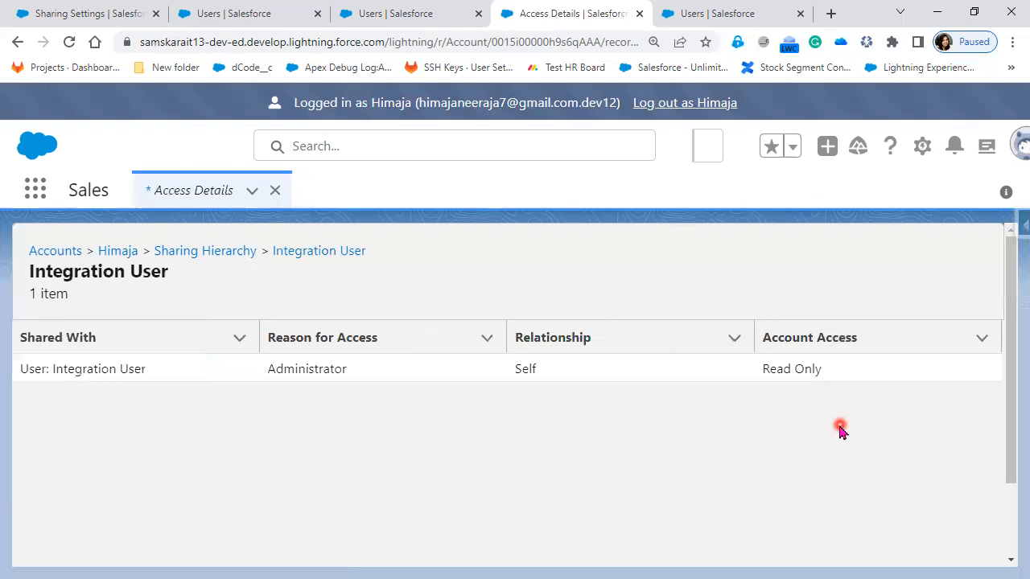
left_click_drag(356, 370, 241, 375)
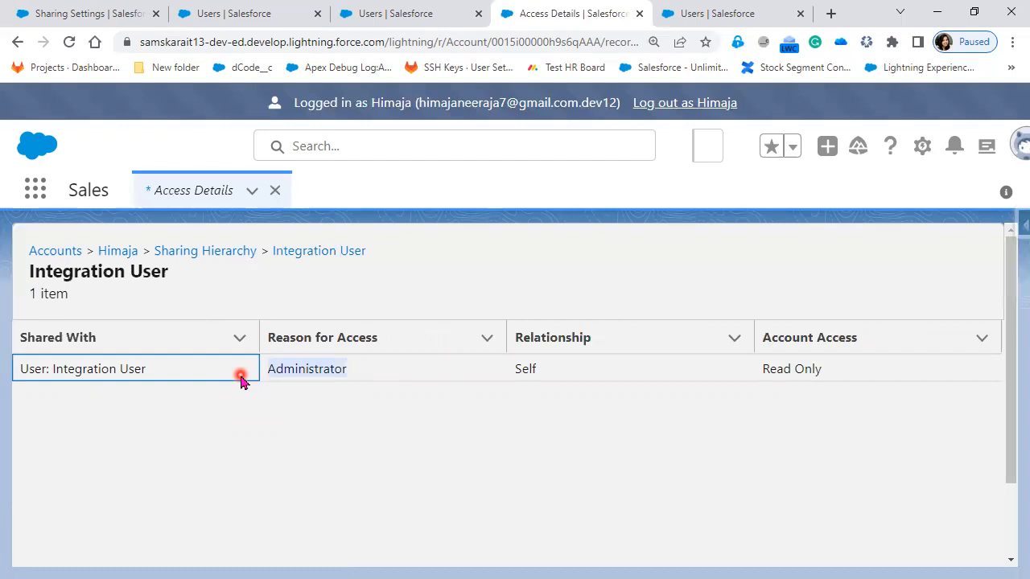
left_click(261, 369)
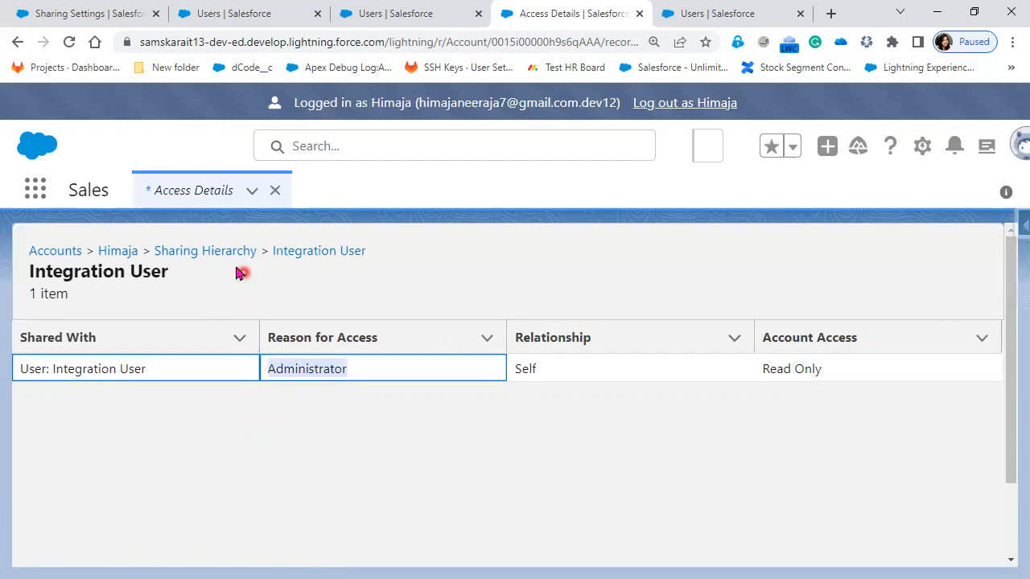
left_click(233, 253)
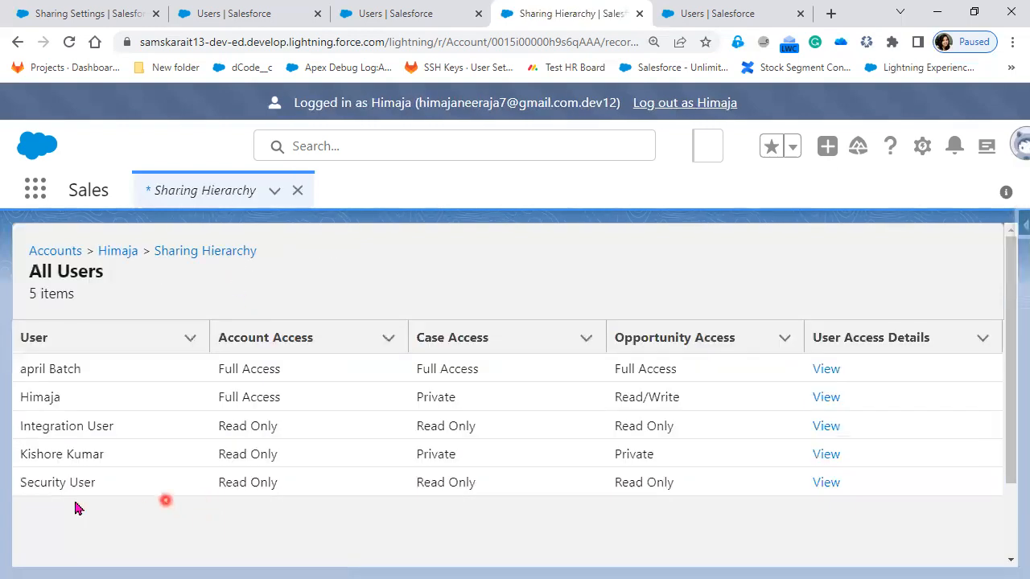
left_click(823, 484)
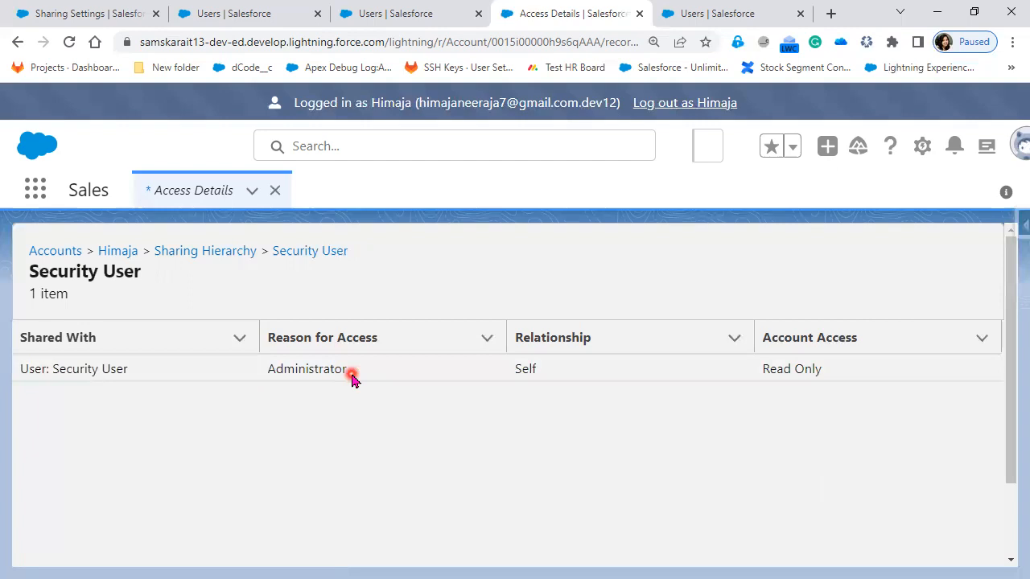
left_click(211, 254)
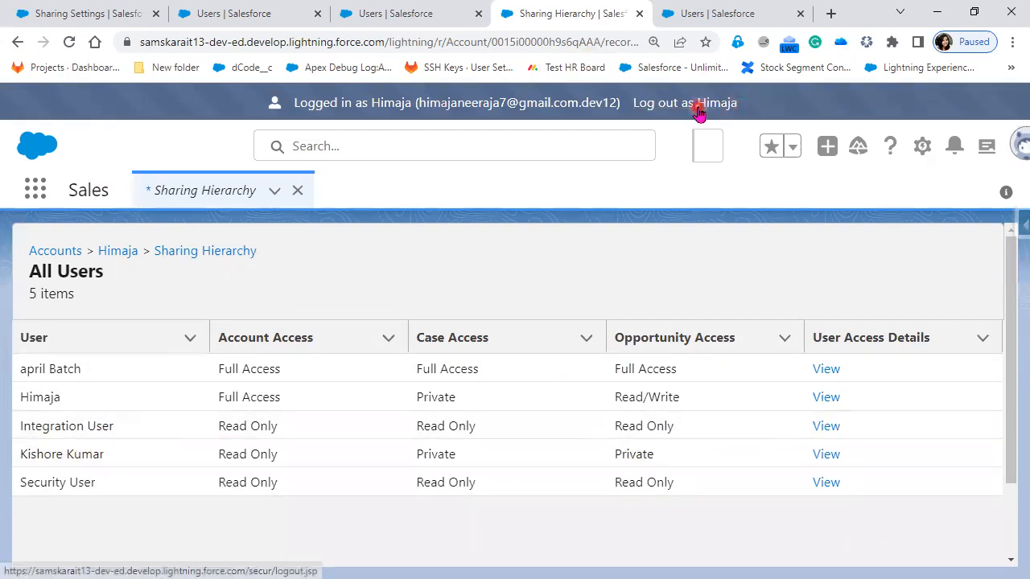
Step: Log out as the COO user, close the extra browser tab, and log in as the CFO user from the Users list
left_click(698, 111)
left_click(406, 14)
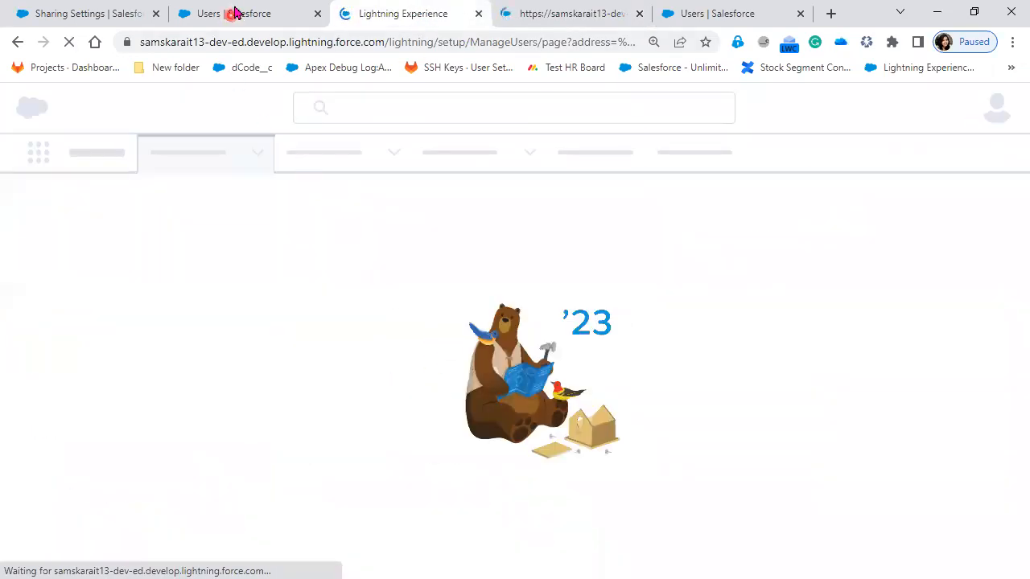
left_click(802, 21)
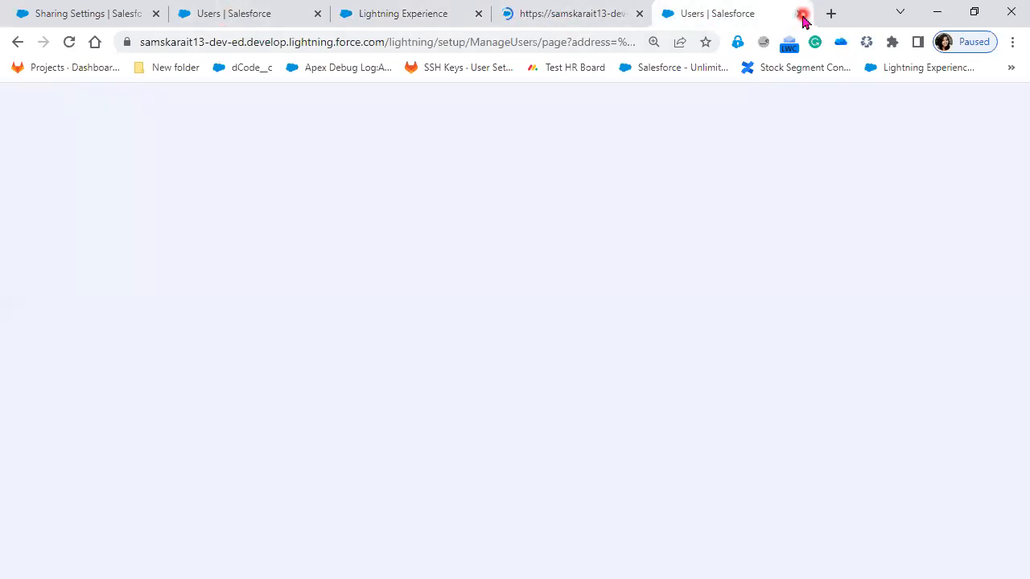
left_click(800, 14)
left_click(259, 13)
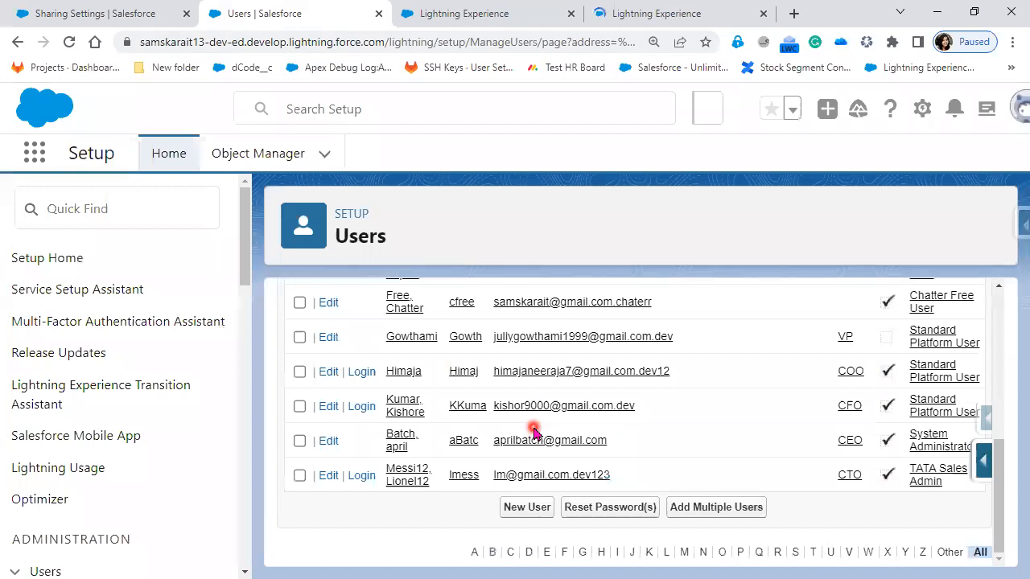
left_click(362, 408)
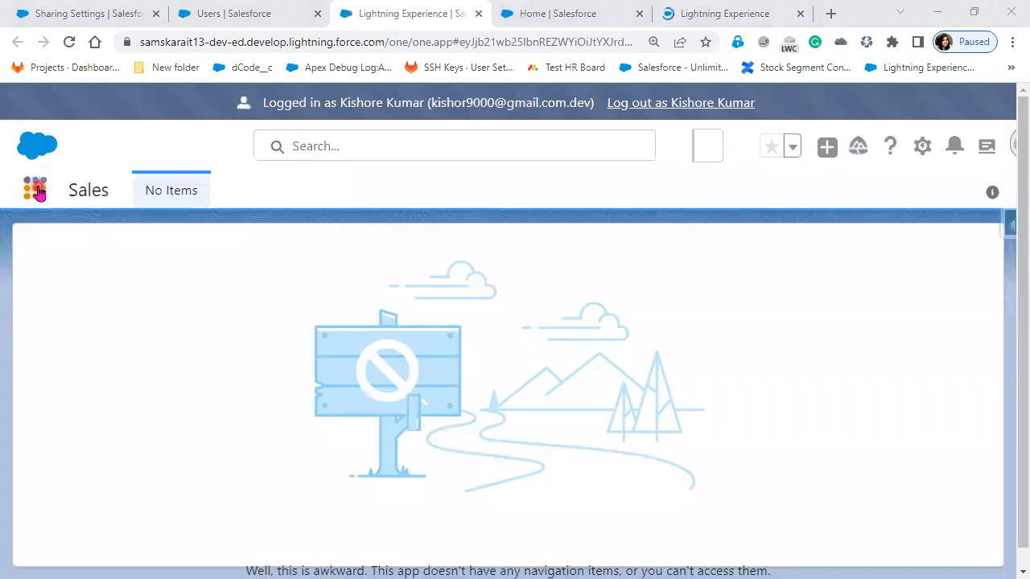
Step: Open Accounts from the App Launcher and switch to the All Customer list view
left_click(35, 189)
left_click(56, 340)
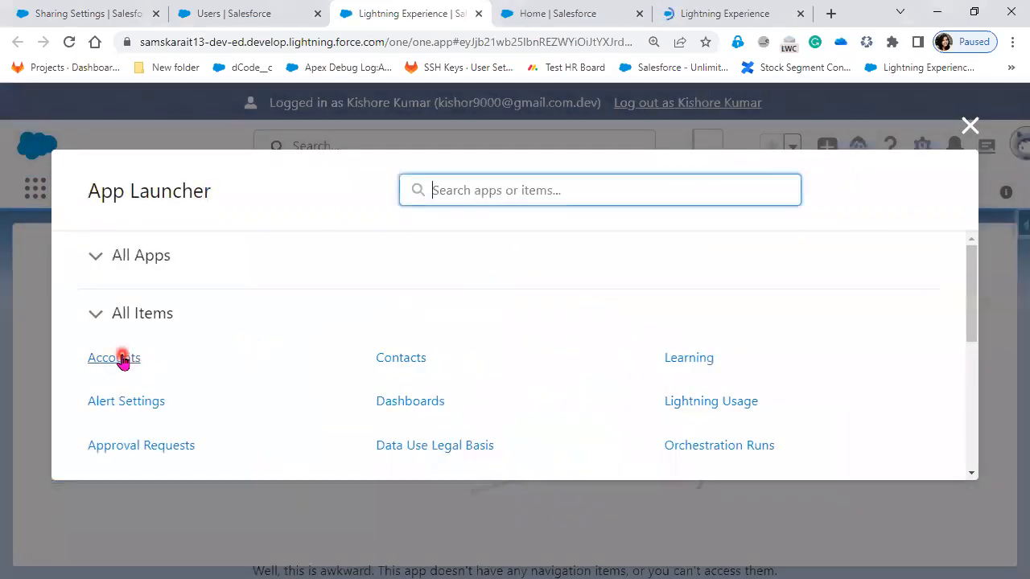
left_click(121, 358)
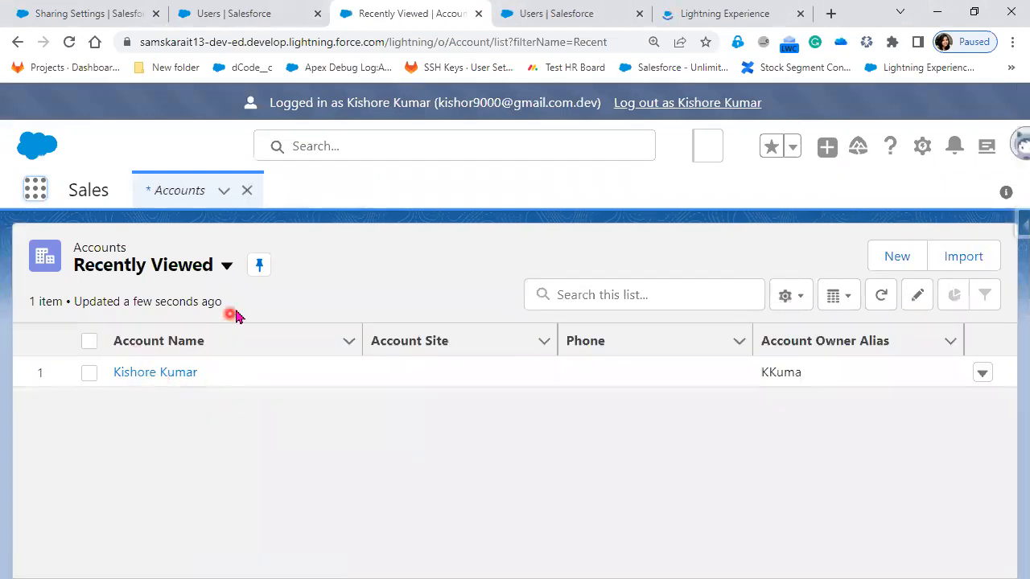
left_click(227, 269)
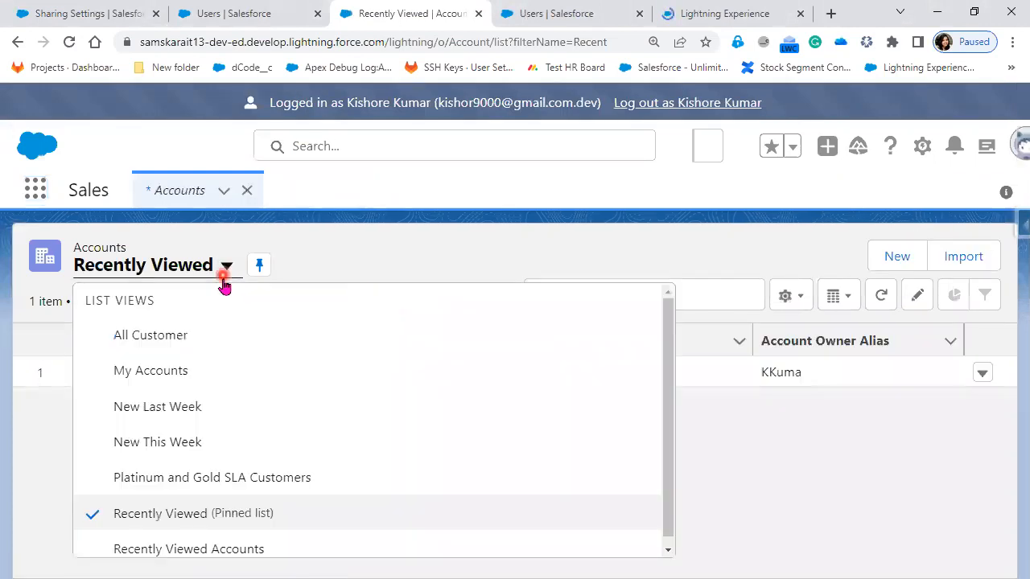
left_click(199, 343)
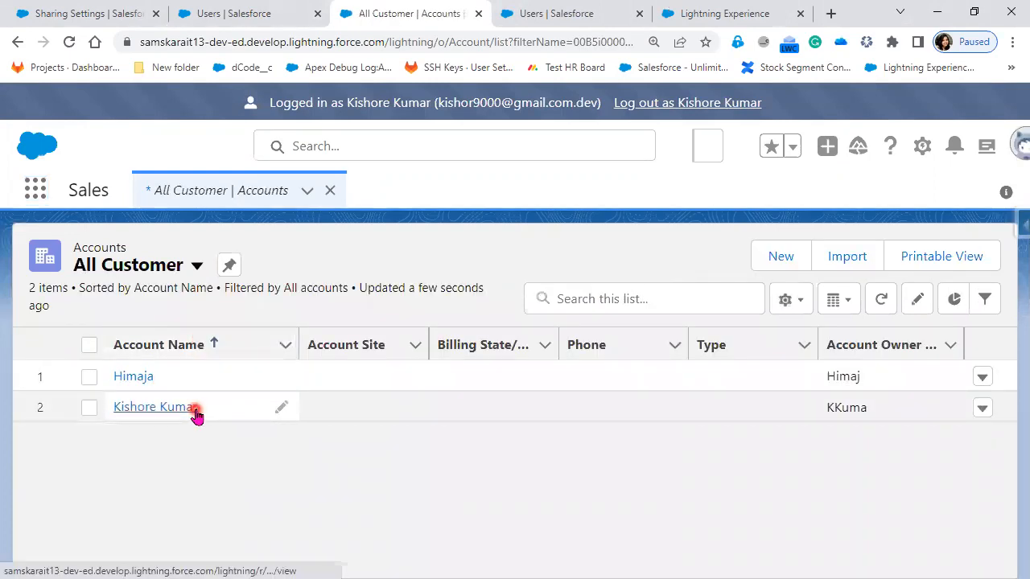
Step: Open the account owned by the COO user and show its details
left_click(134, 377)
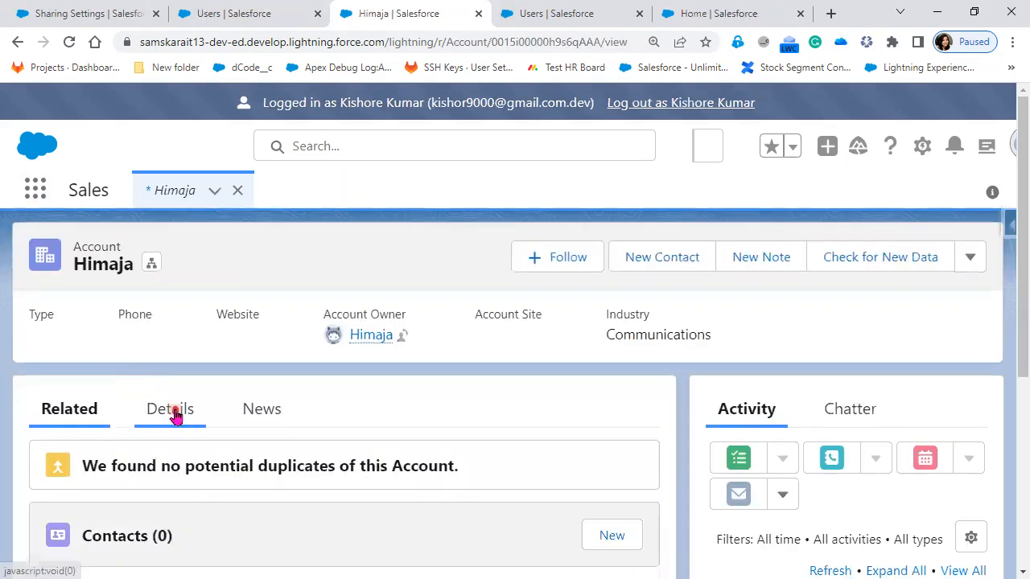
left_click(174, 414)
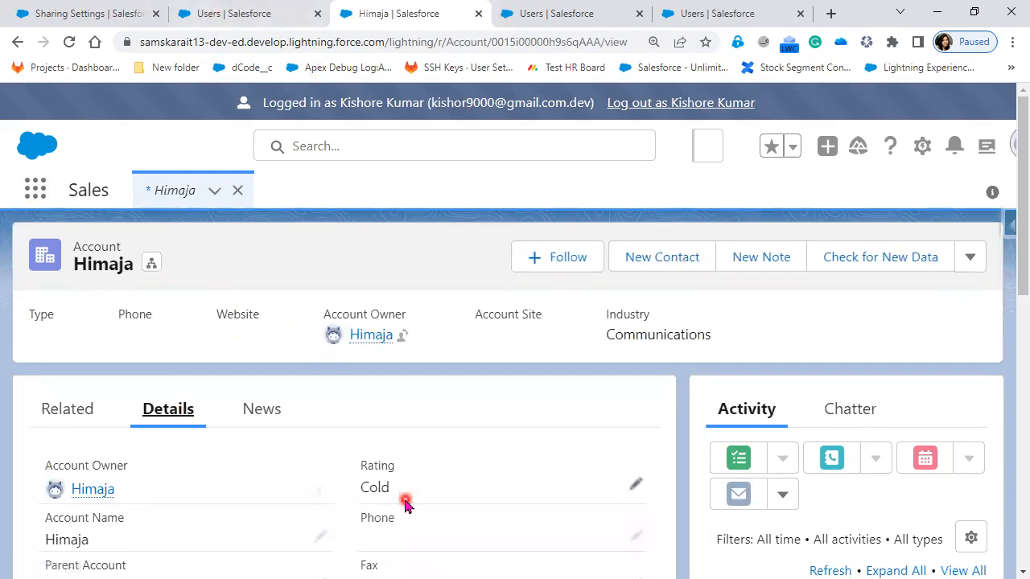
Step: Try to change the shared account's Type to Prospect and save the record
left_click(636, 492)
double_click(442, 494)
scroll(441, 495, "down", 3)
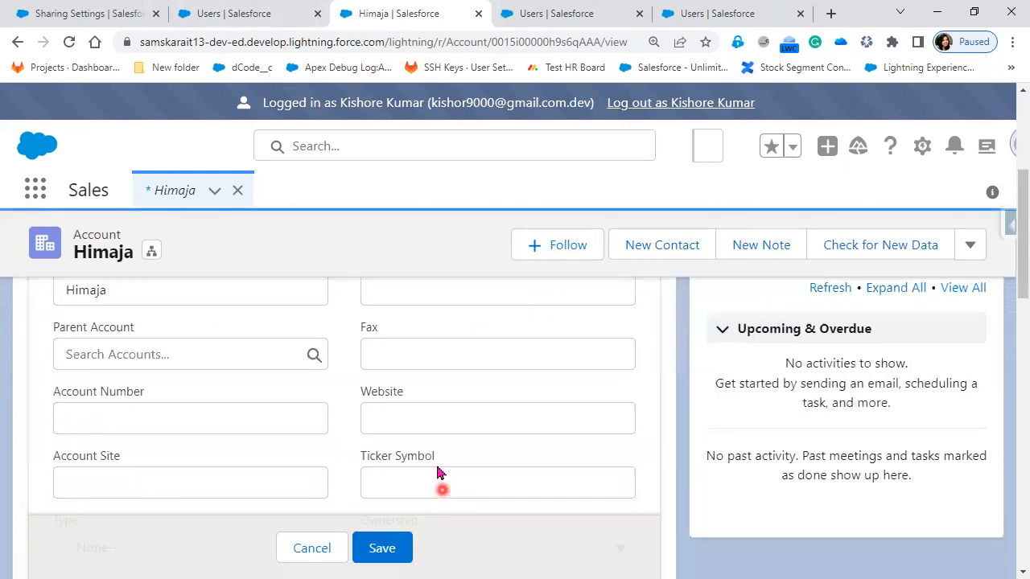
scroll(231, 452, "down", 1)
left_click(230, 441)
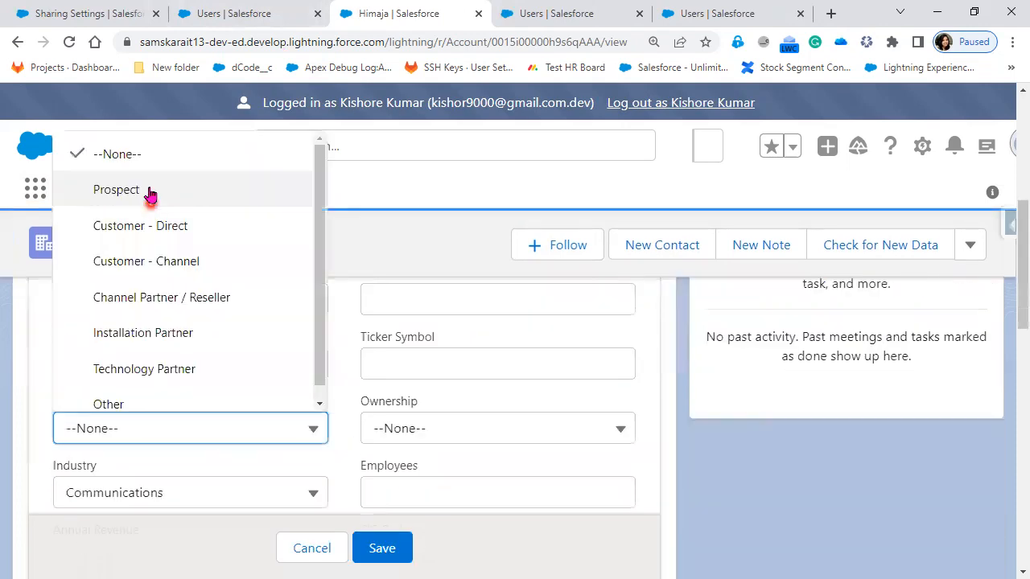
left_click(150, 201)
left_click(397, 555)
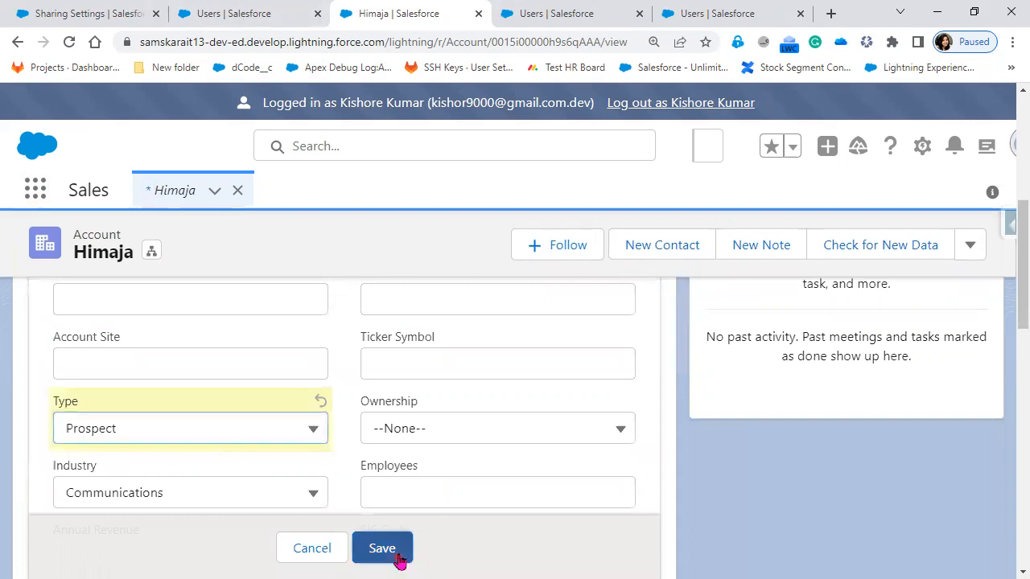
Step: Read the error message shown for the account edit and discard the pending changes
left_click(213, 458)
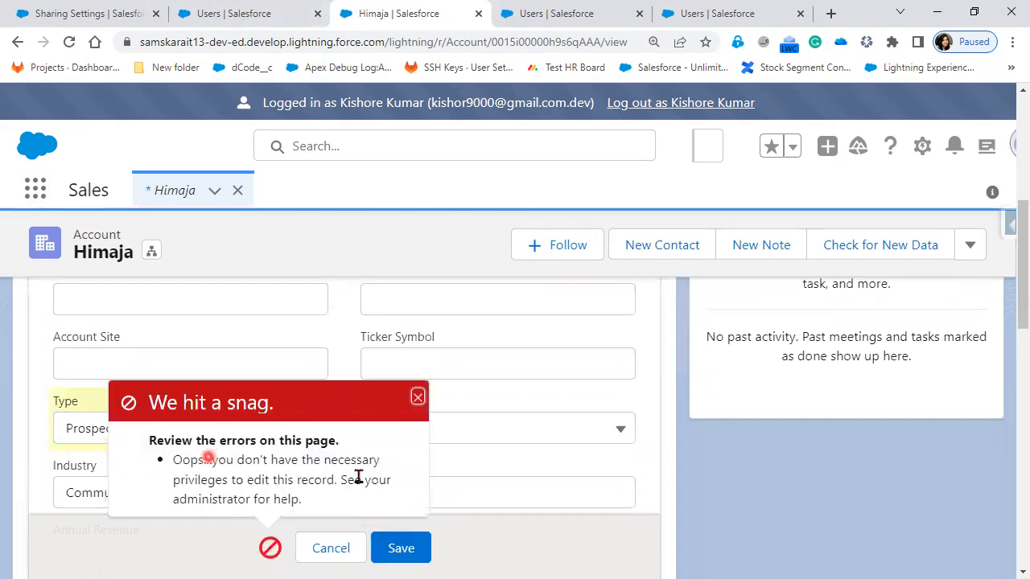
left_click(393, 486, "shift")
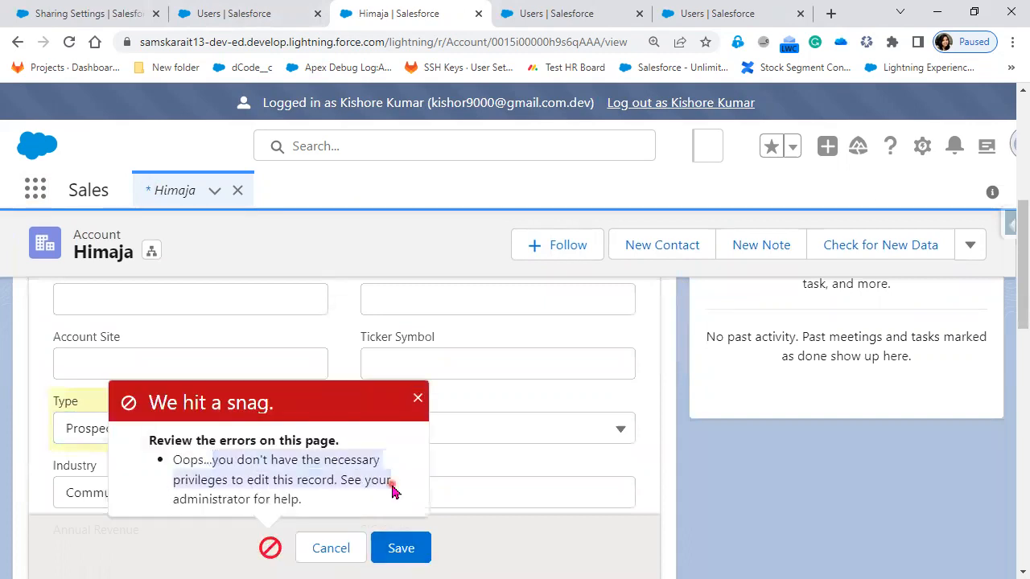
left_click(330, 510)
triple_click(179, 464)
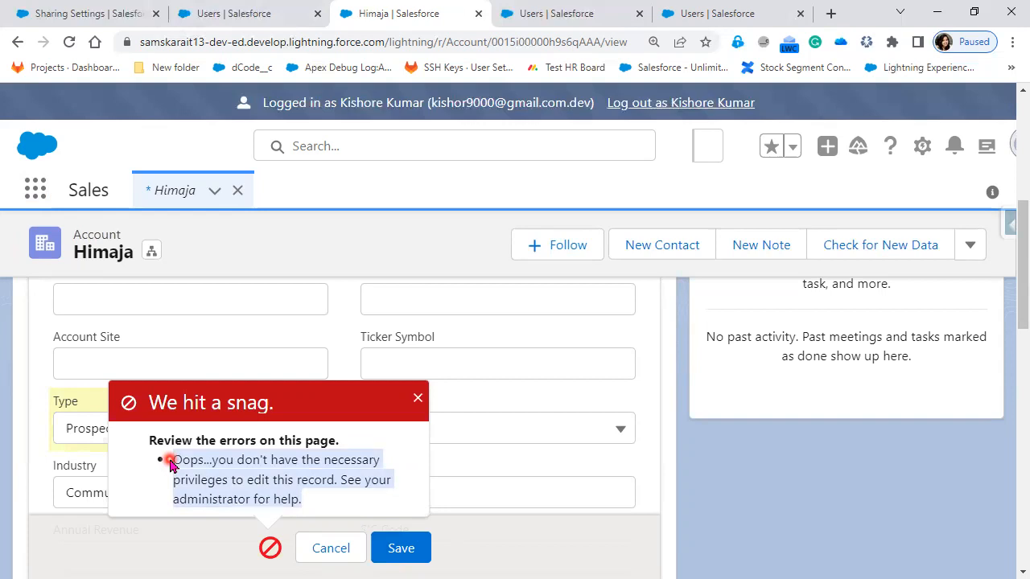
left_click(344, 548)
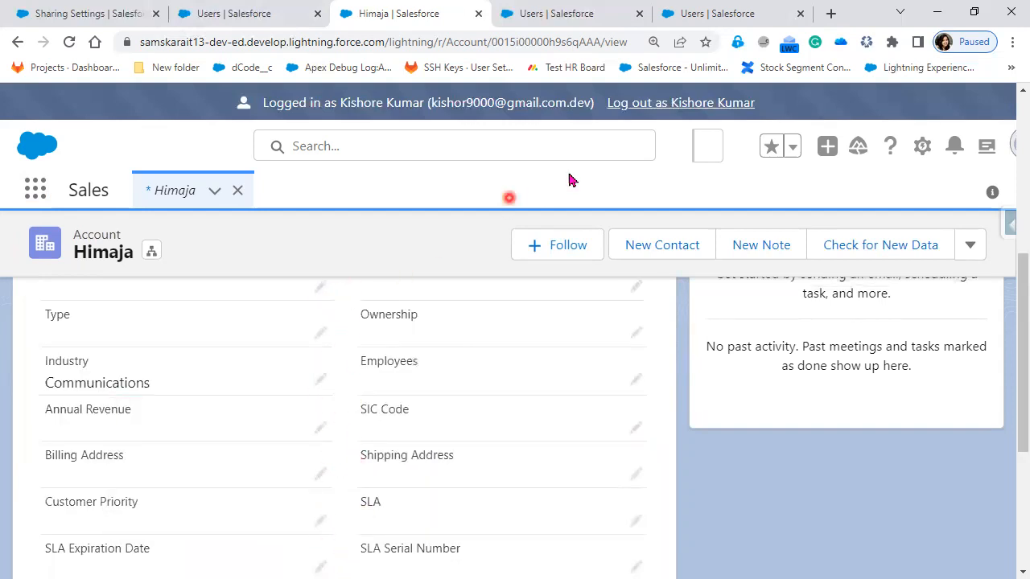
Step: Log out as the CFO user and open that user's Standard Platform User profile in a new browser tab from the Users list
left_click(711, 104)
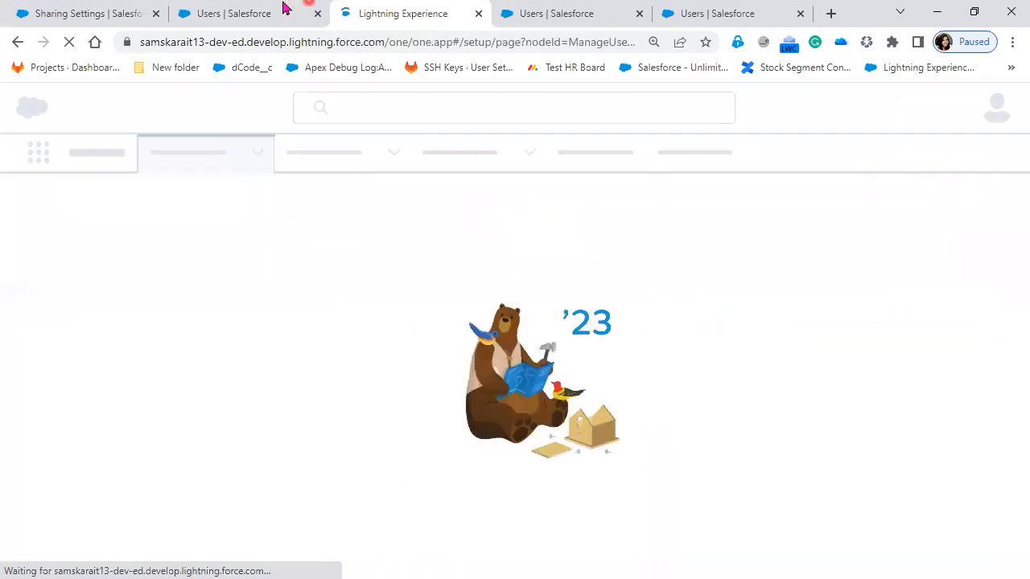
left_click(261, 18)
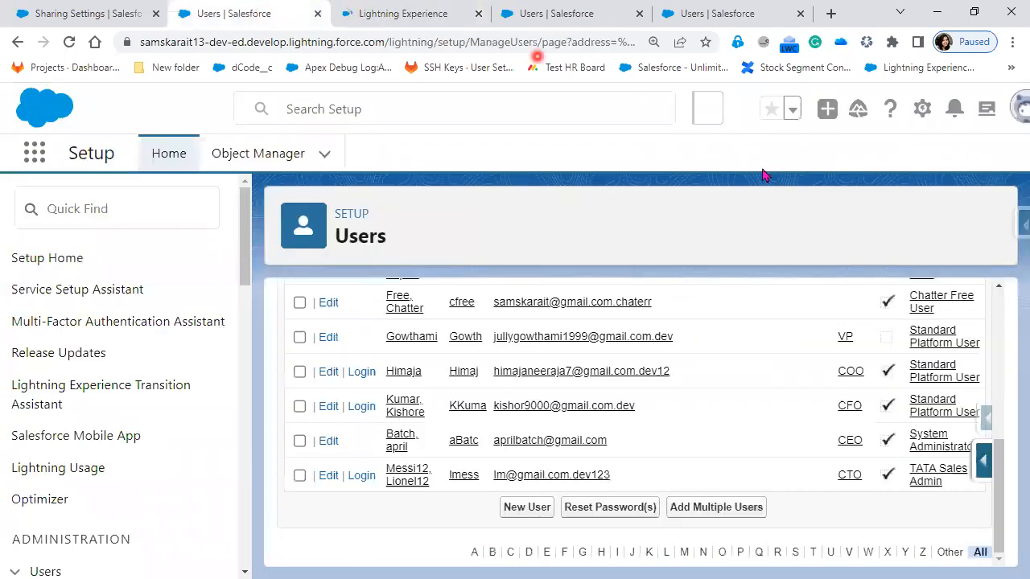
right_click(929, 410)
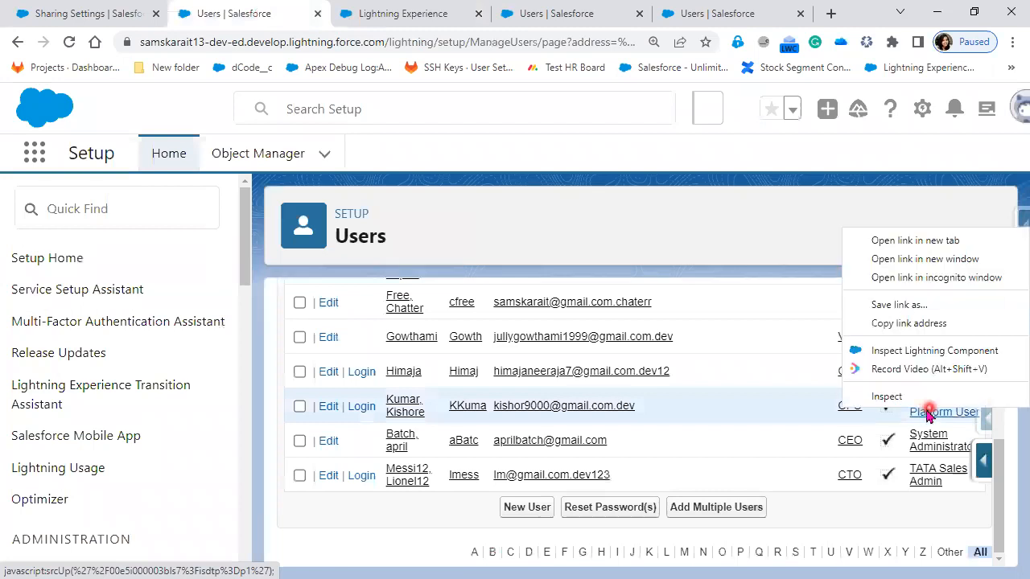
left_click(906, 242)
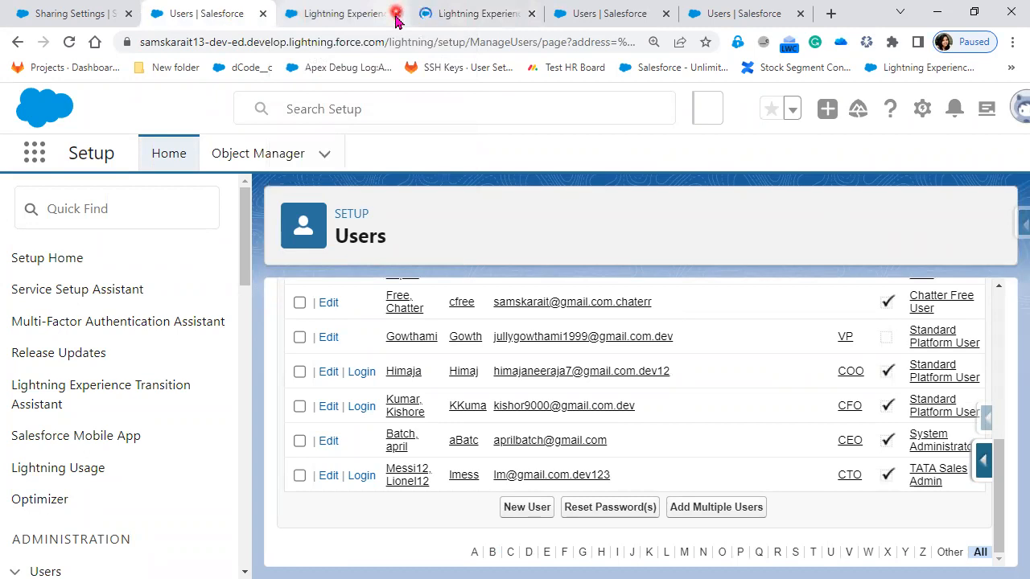
Step: Close the leftover session tab and examine the Accounts row under Standard Object Permissions in the Standard Platform User profile
left_click(396, 12)
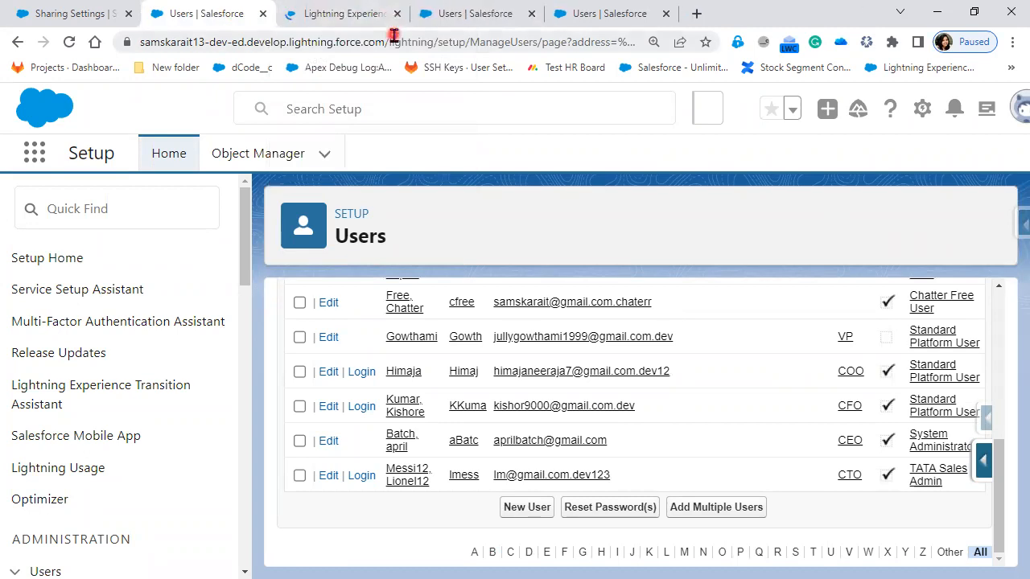
left_click(352, 10)
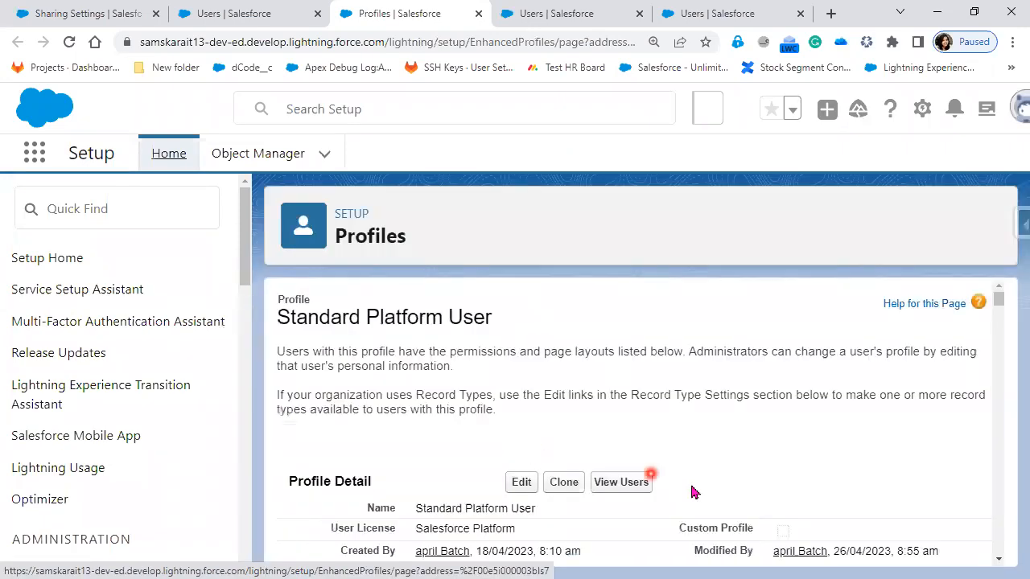
scroll(768, 507, "down", 2)
scroll(766, 509, "down", 20)
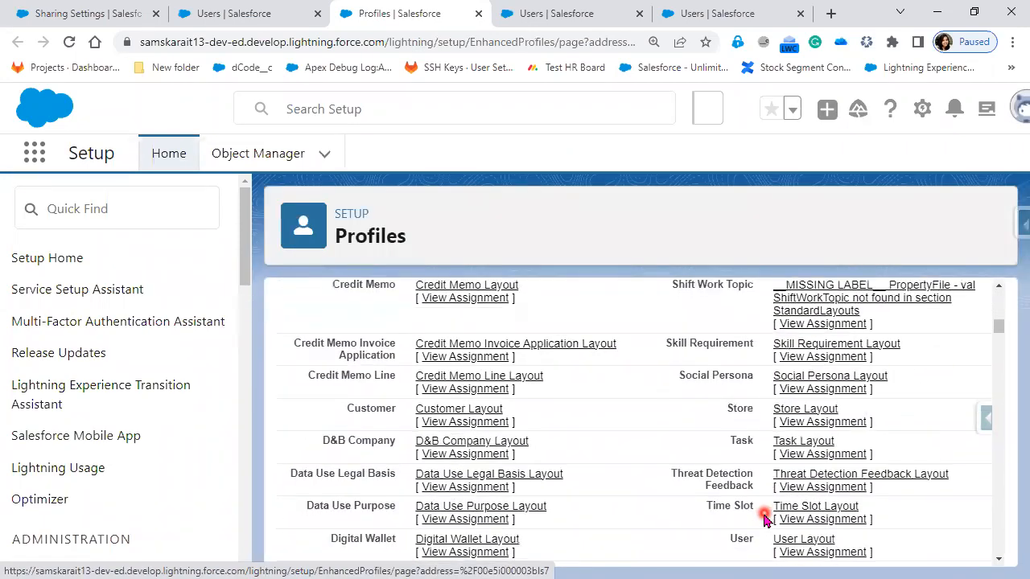
scroll(764, 515, "down", 10)
scroll(763, 519, "down", 20)
scroll(761, 521, "down", 20)
scroll(757, 519, "down", 20)
scroll(757, 523, "down", 5)
scroll(757, 521, "up", 2)
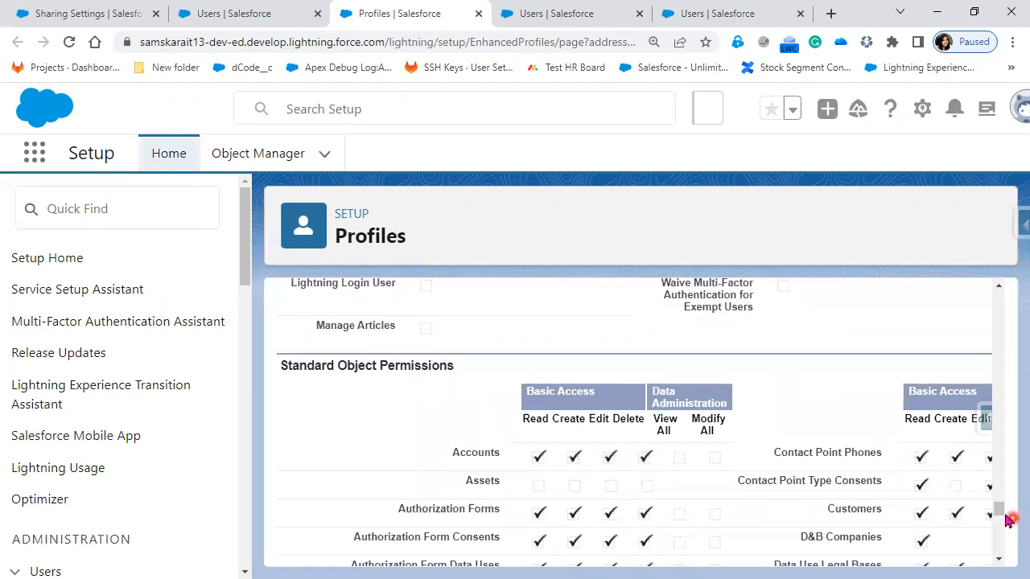
Step: Check in the Standard Platform User profile's edit form whether the Accounts object permissions can be changed, and leave without saving
left_click_drag(1006, 375, 1004, 278)
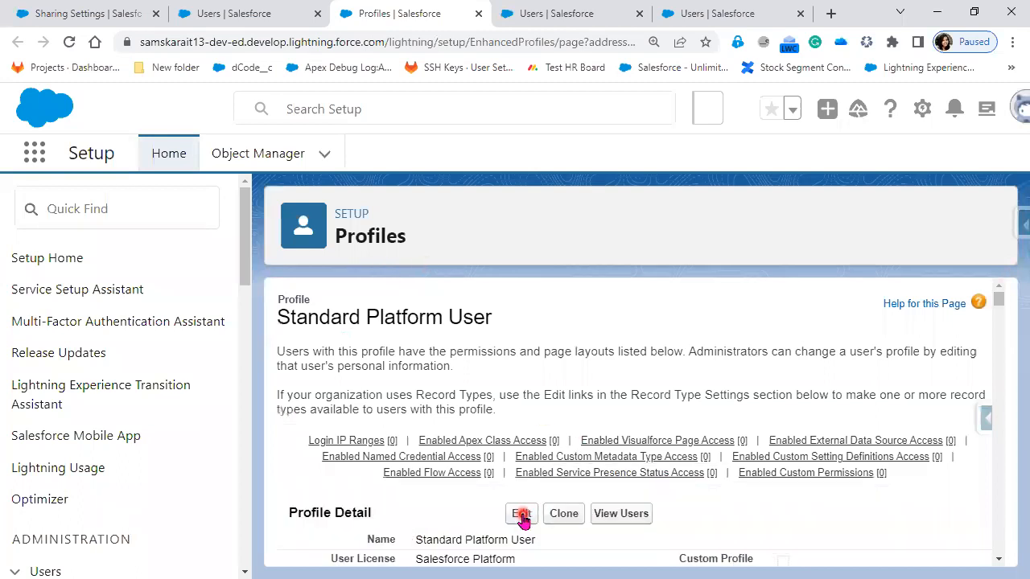
left_click(599, 461)
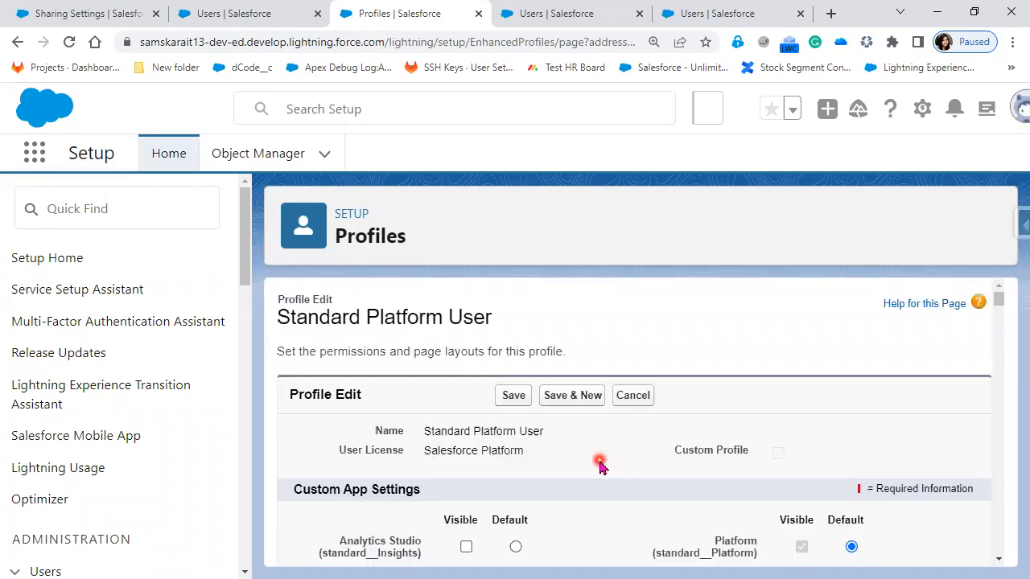
left_click(936, 288)
scroll(936, 295, "down", 3)
left_click(1005, 500)
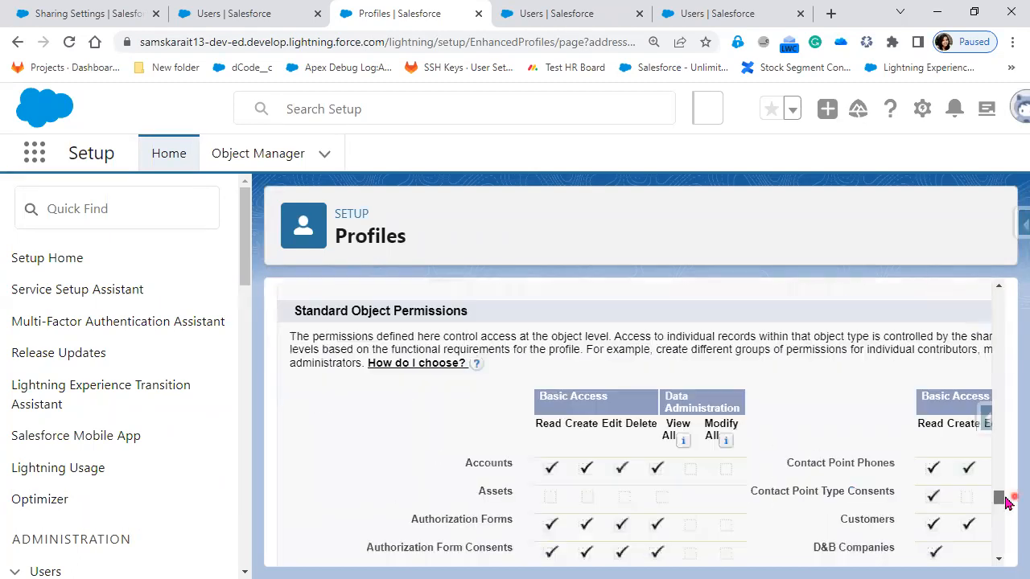
left_click(621, 474)
scroll(877, 511, "up", 3)
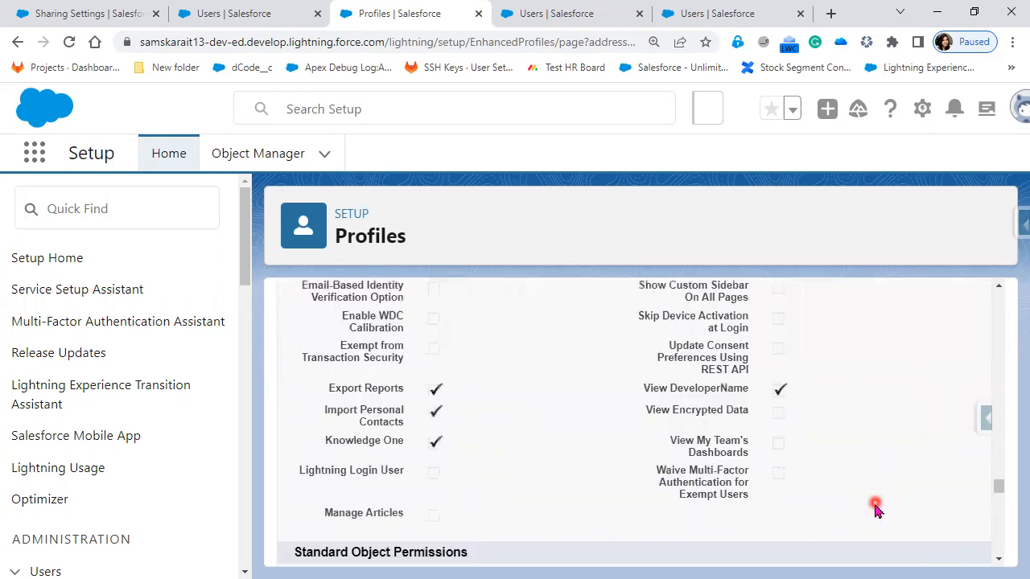
left_click(999, 435)
scroll(887, 340, "up", 15)
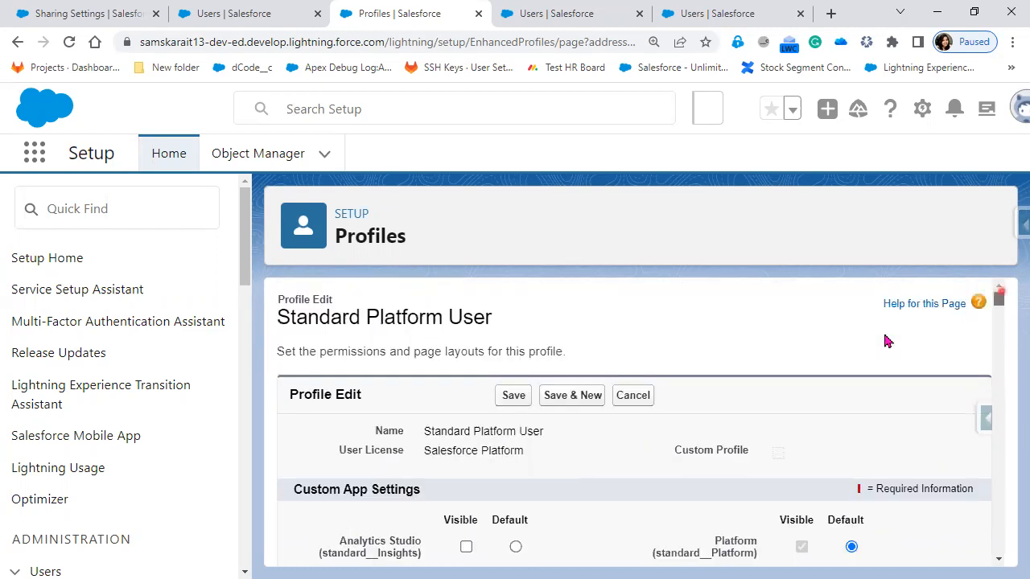
left_click(642, 397)
left_click(644, 397)
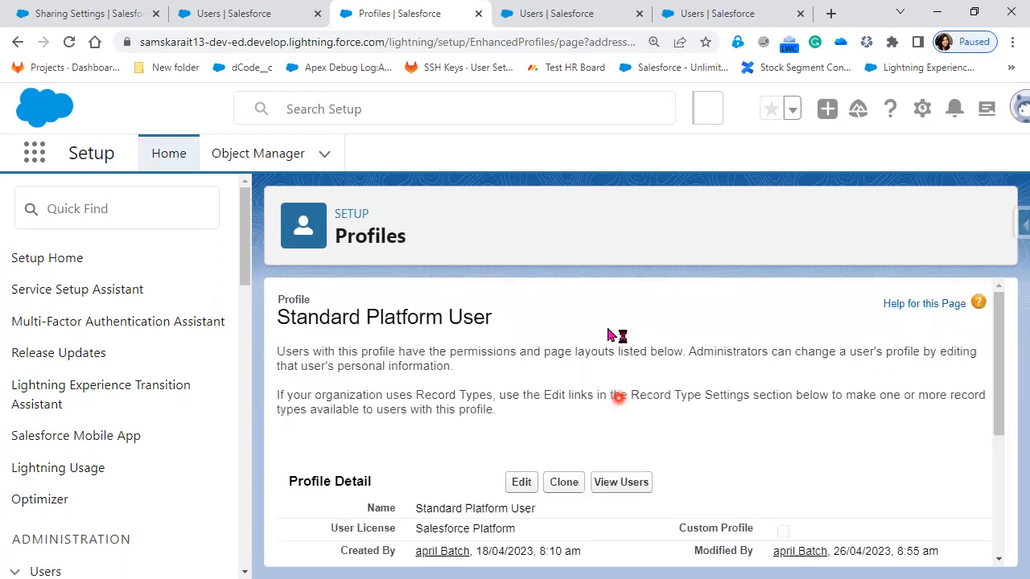
Step: Log in as the COO user from the Users list and open that user's own account record
left_click(247, 13)
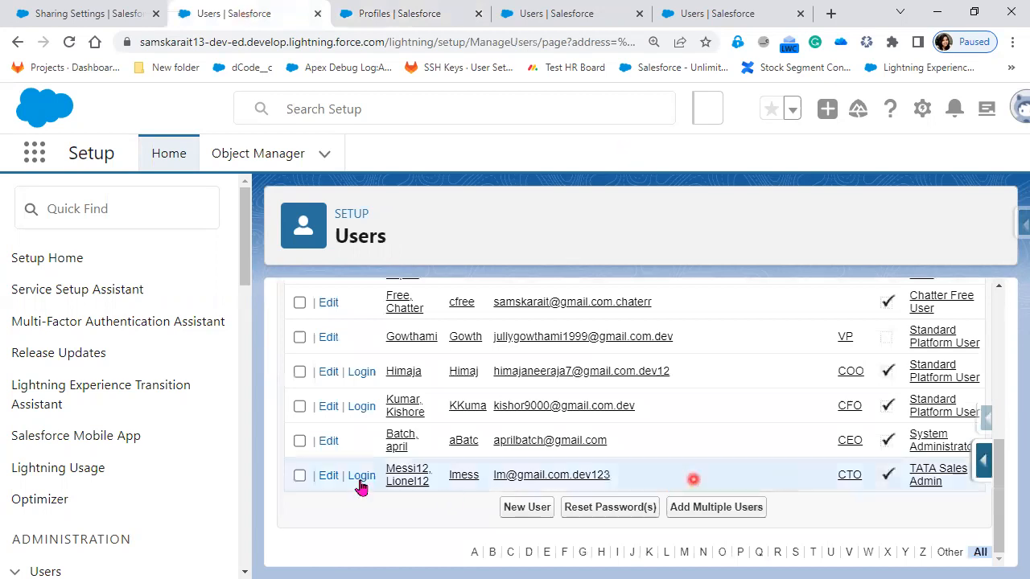
left_click(359, 373)
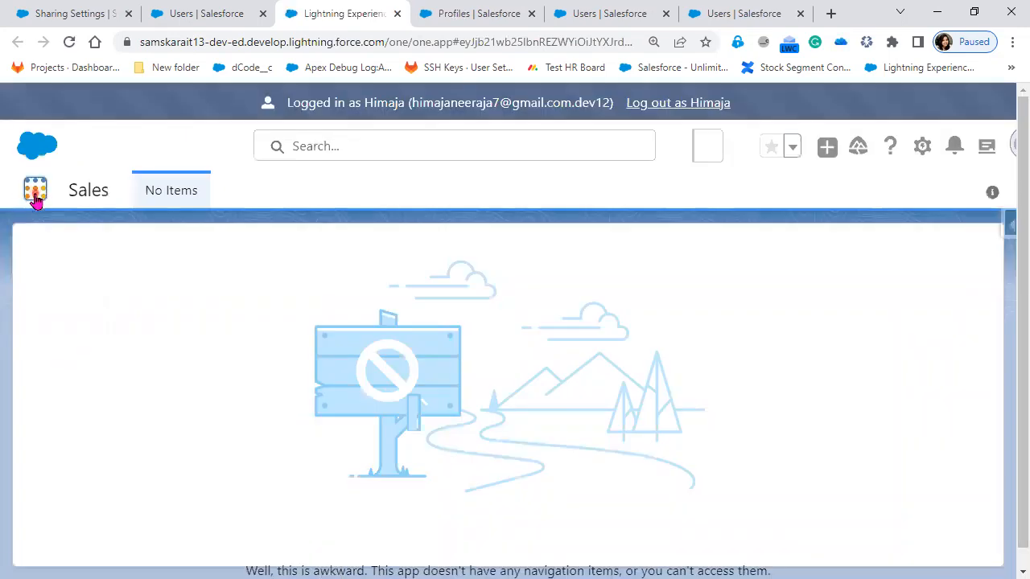
left_click(35, 193)
left_click(57, 342)
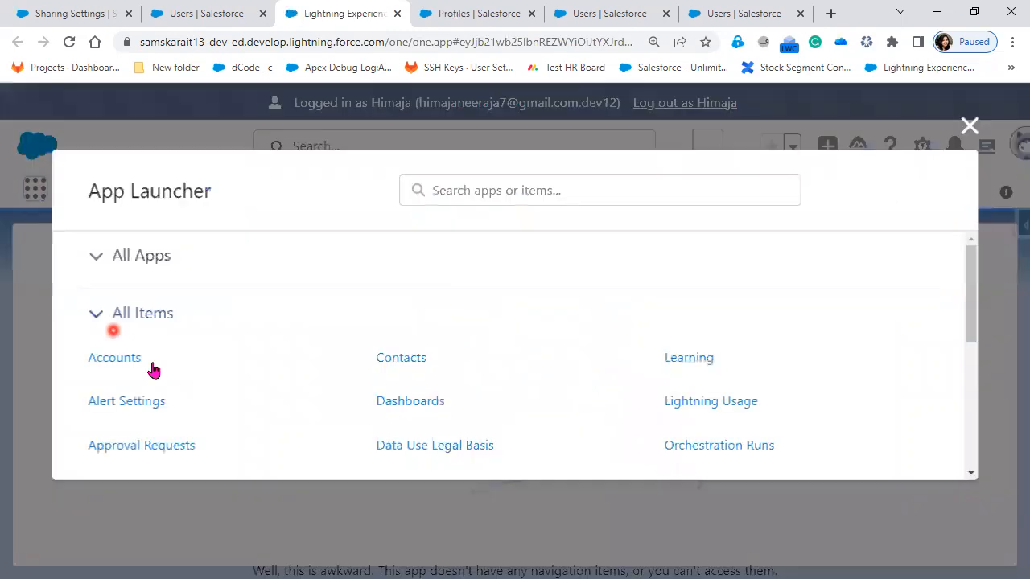
left_click(105, 359)
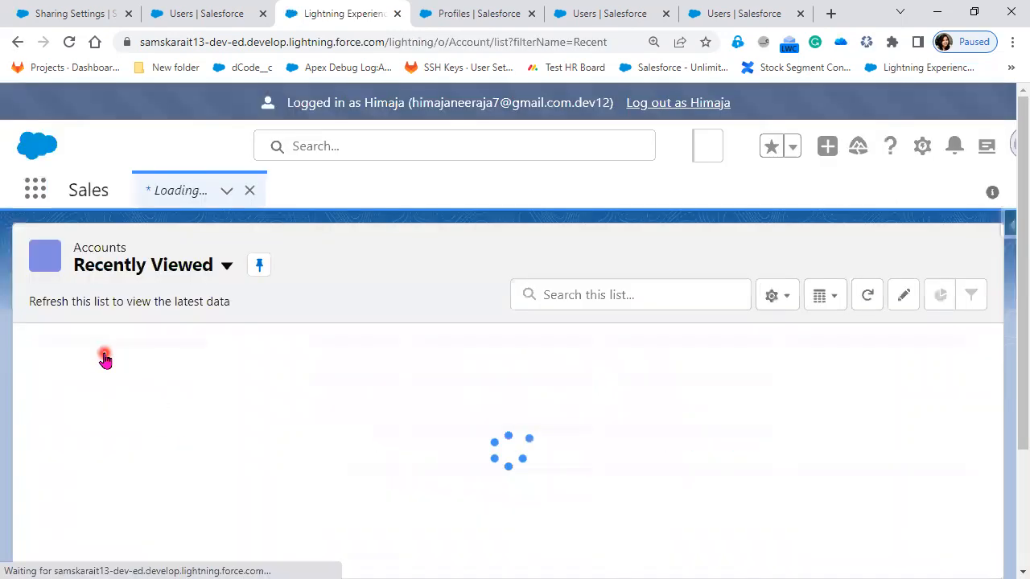
left_click(132, 373)
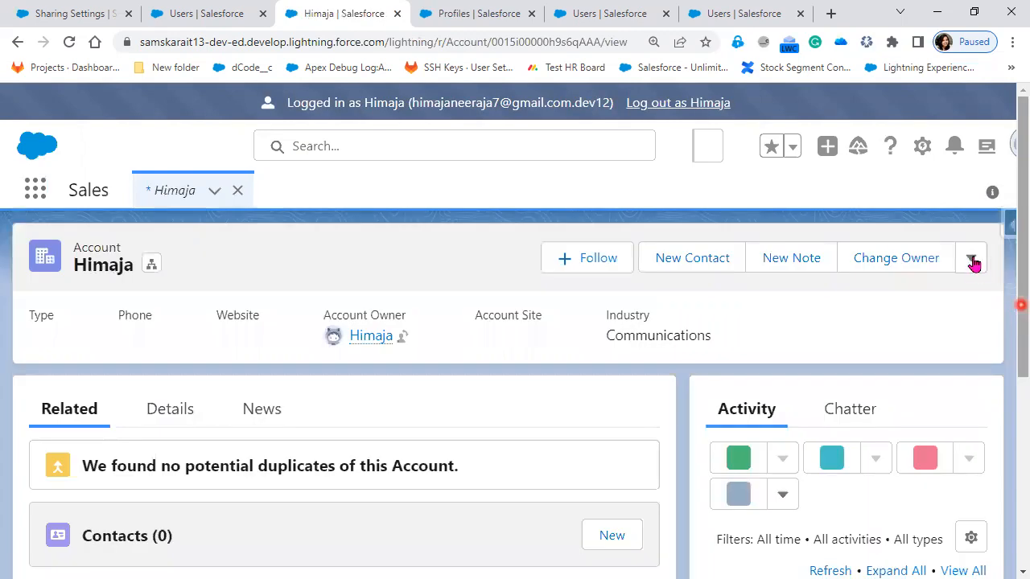
Step: Remove the CFO user from the account's sharing list
left_click(972, 260)
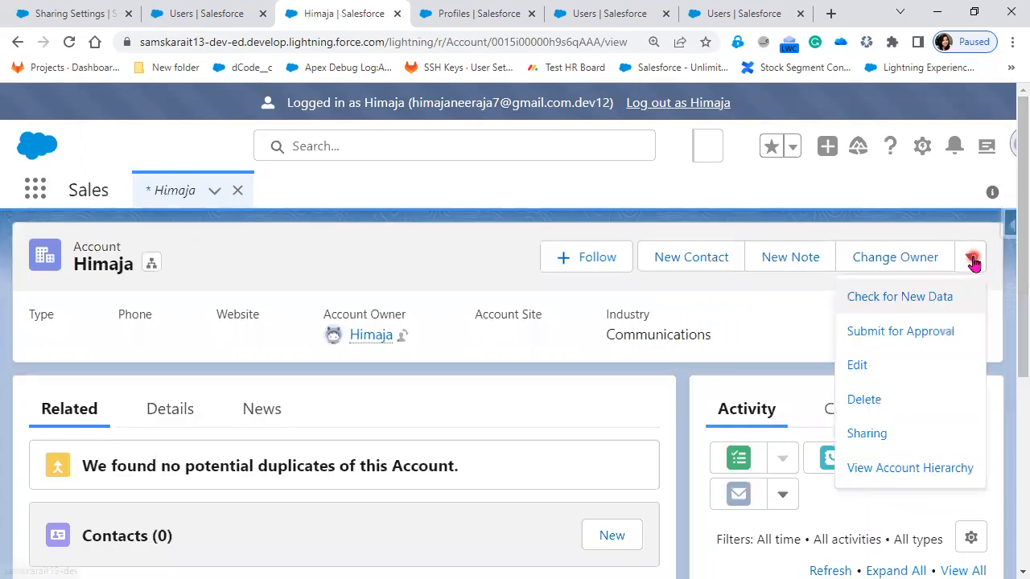
left_click(890, 436)
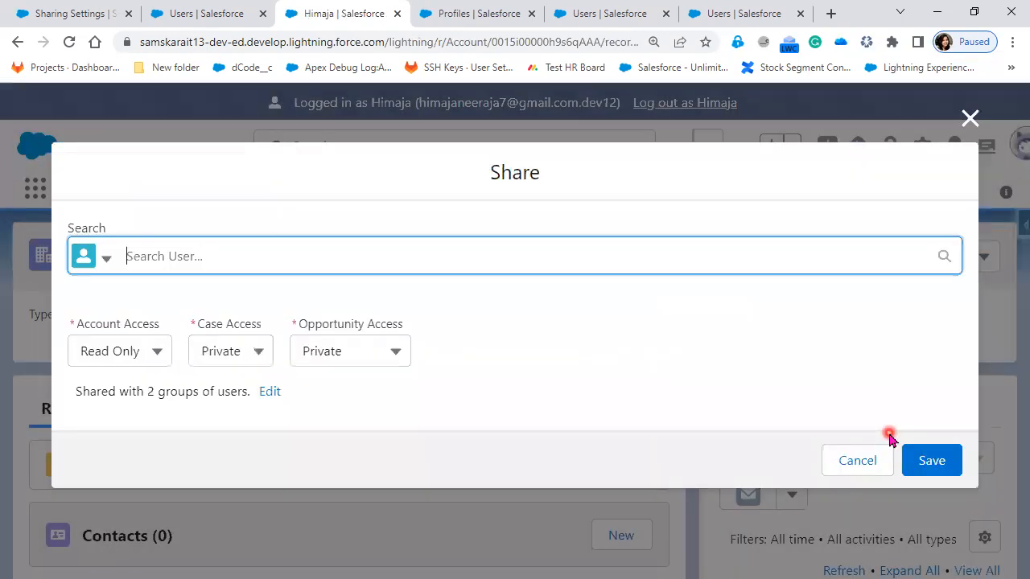
left_click(295, 270)
left_click(267, 400)
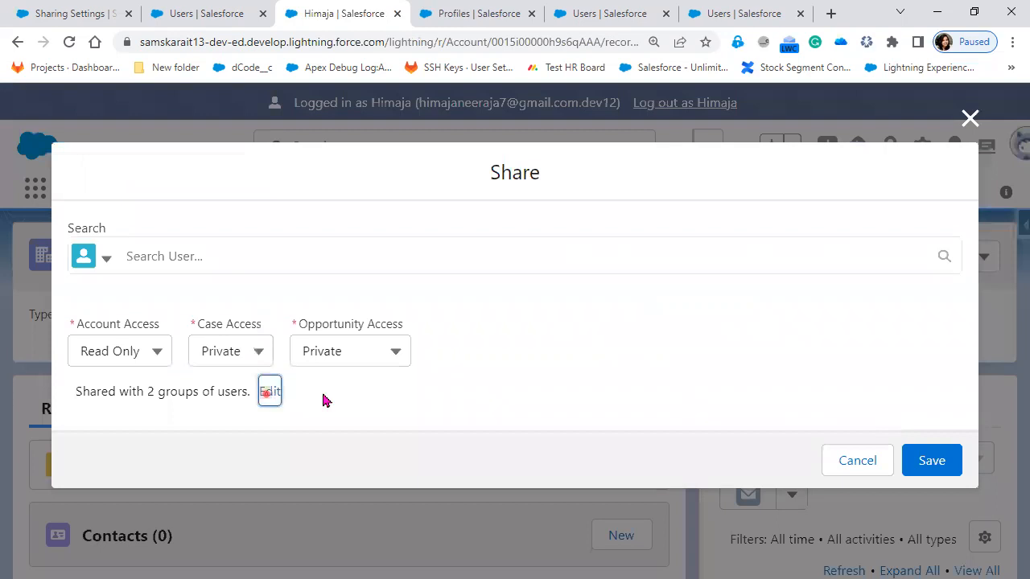
left_click(371, 401)
scroll(886, 396, "down", 2)
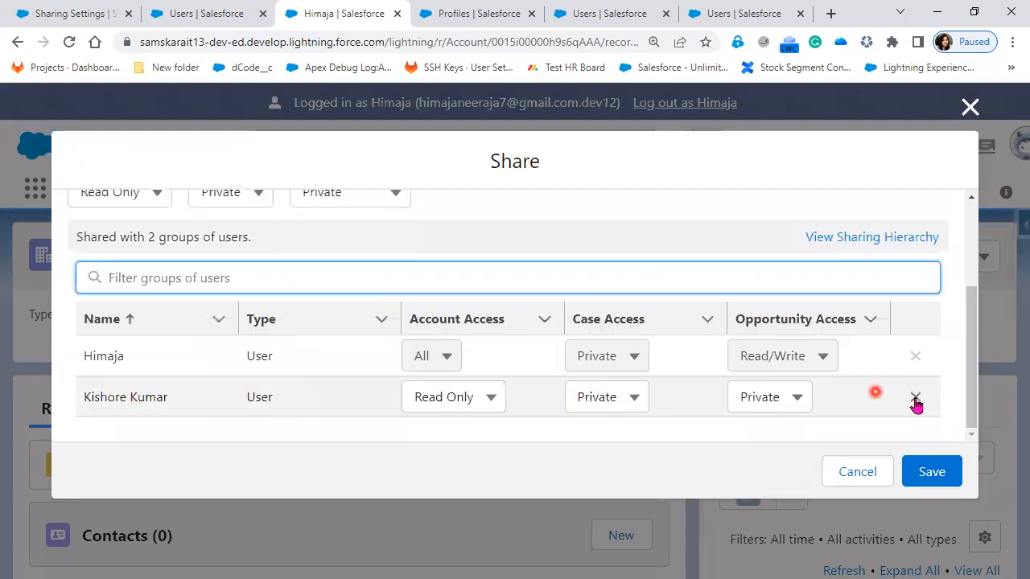
left_click(918, 400)
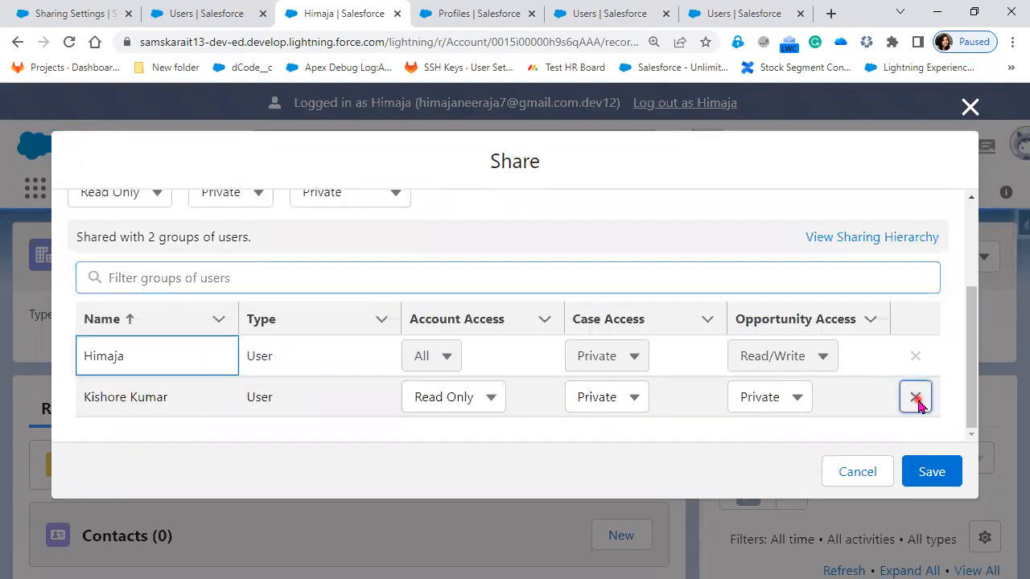
left_click(355, 372)
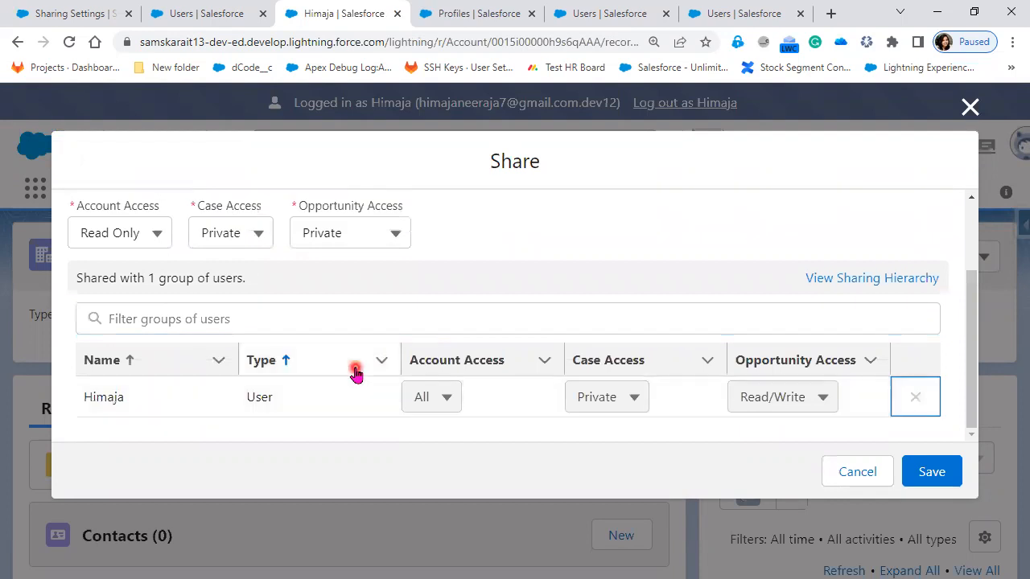
Step: Share the account with the CTO user, with Read Only account access and Private case and opportunity access, and save
scroll(356, 371, "up", 3)
left_click(199, 246)
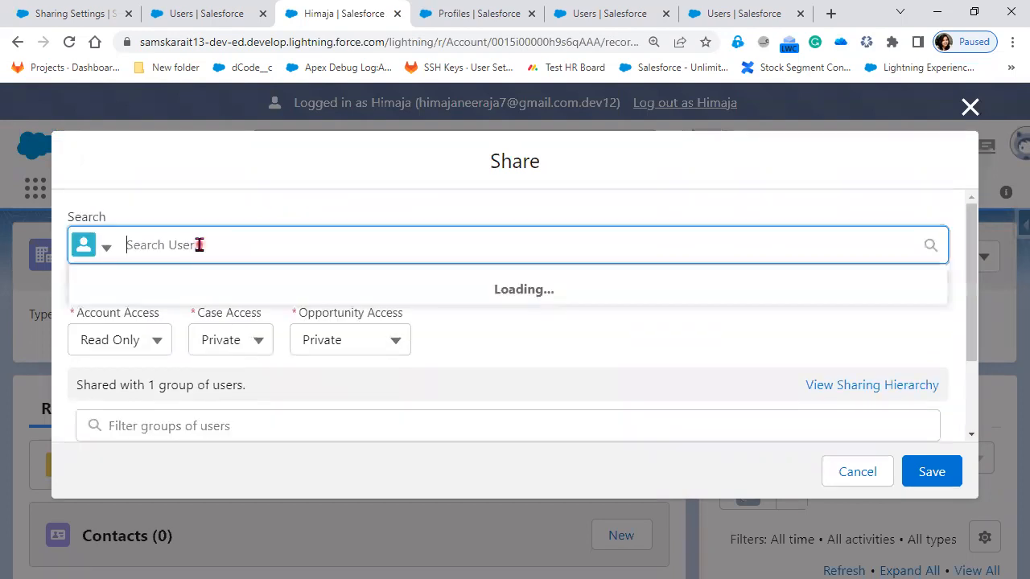
type("M")
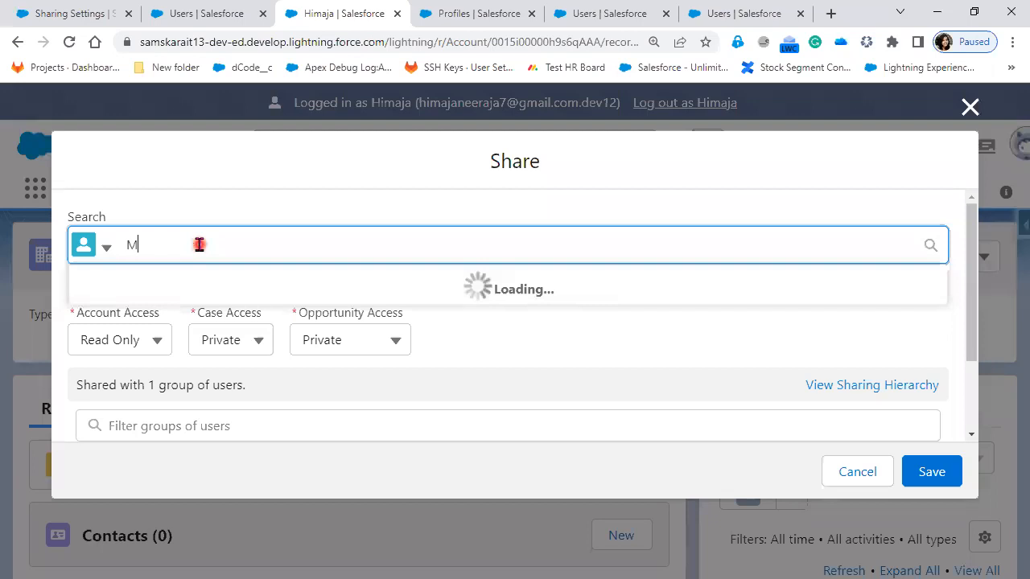
type("ess")
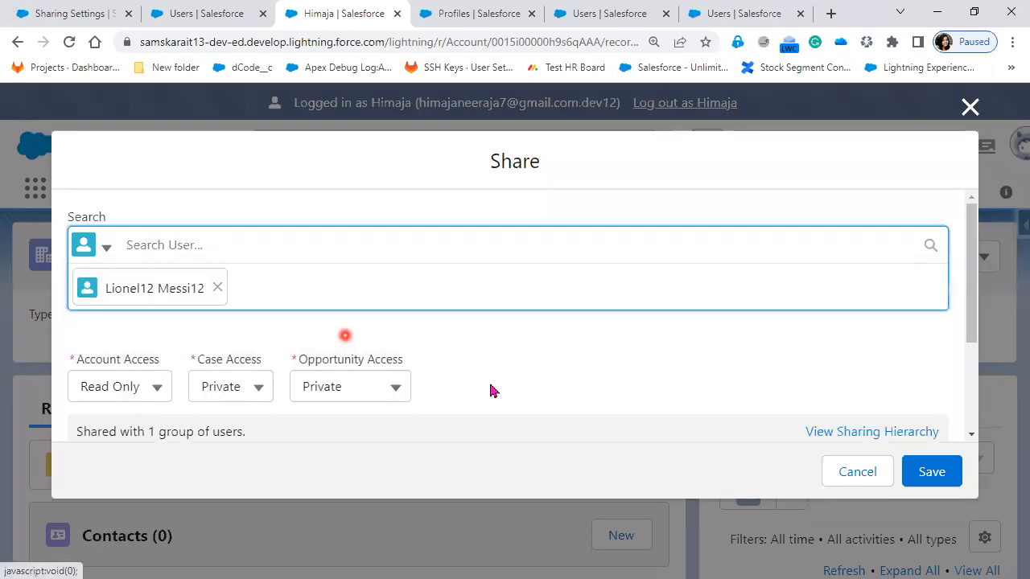
scroll(204, 342, "down", 1)
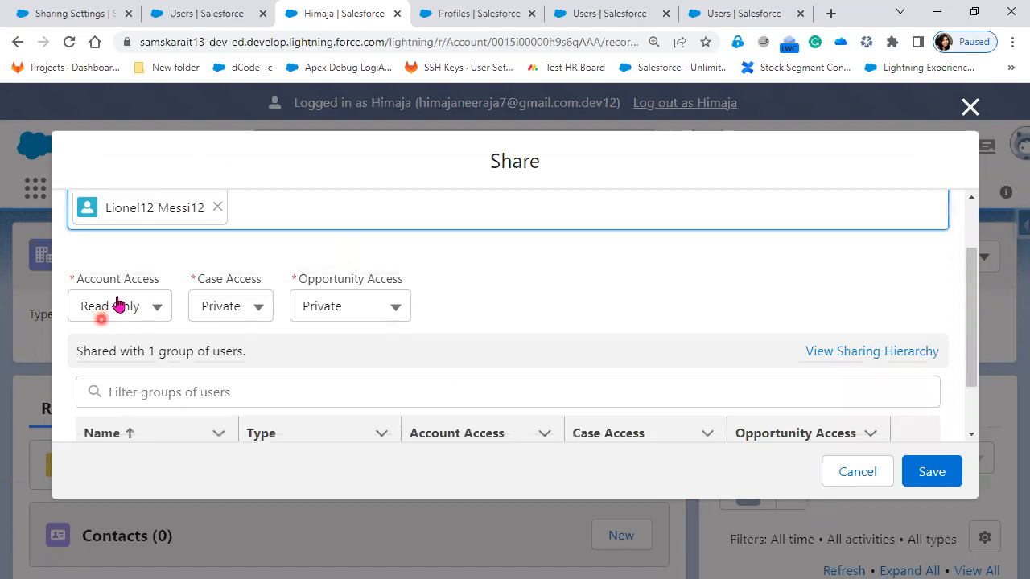
left_click(931, 473)
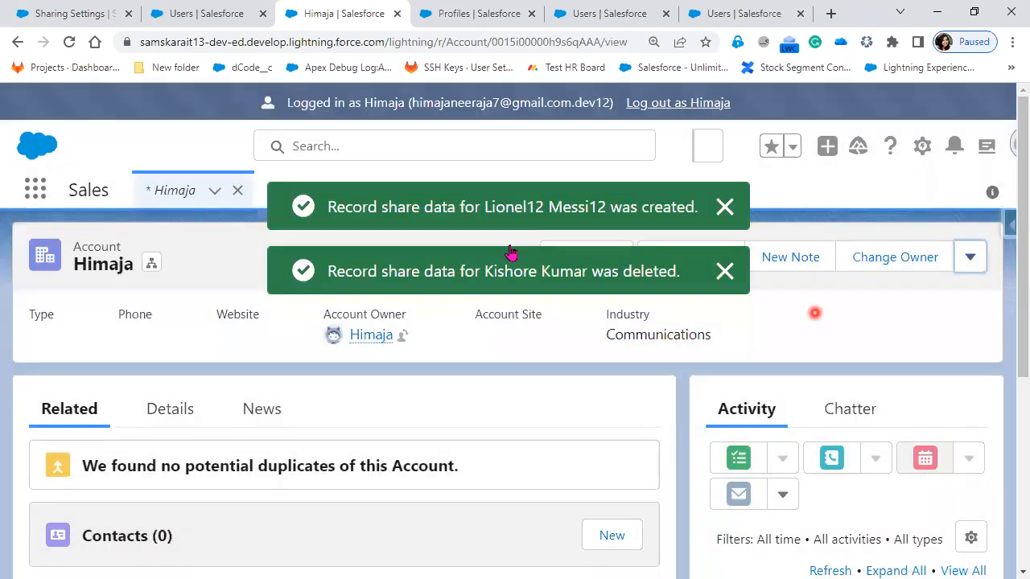
left_click(481, 287)
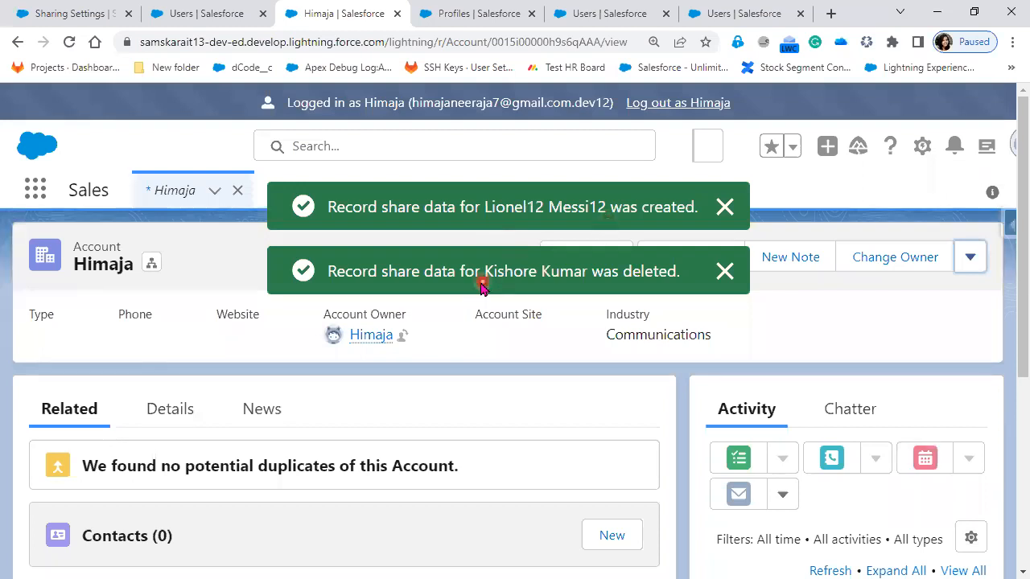
left_click(536, 282)
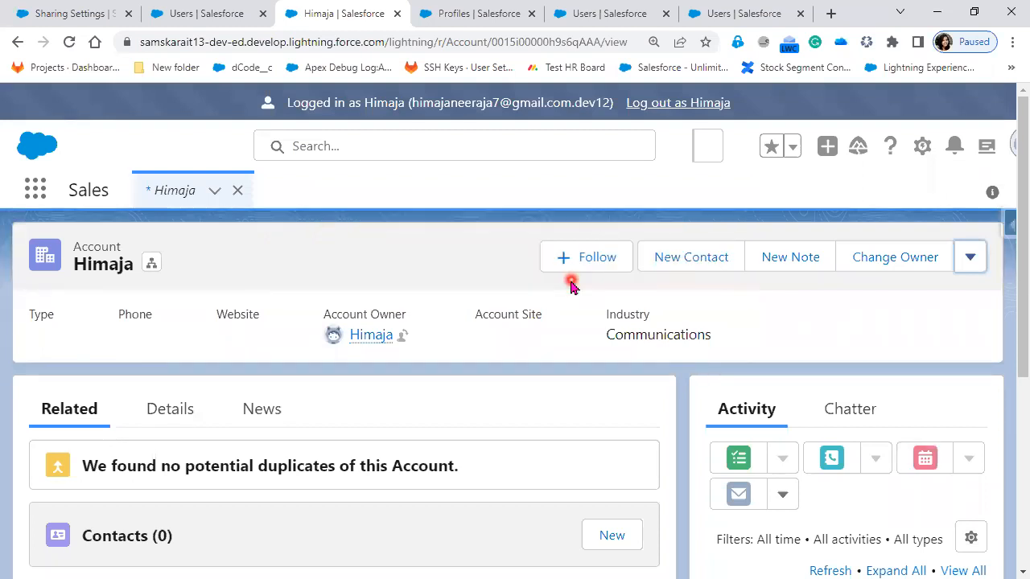
left_click(559, 286)
Step: Review the account's current shares and display its sharing hierarchy for all users
left_click(965, 261)
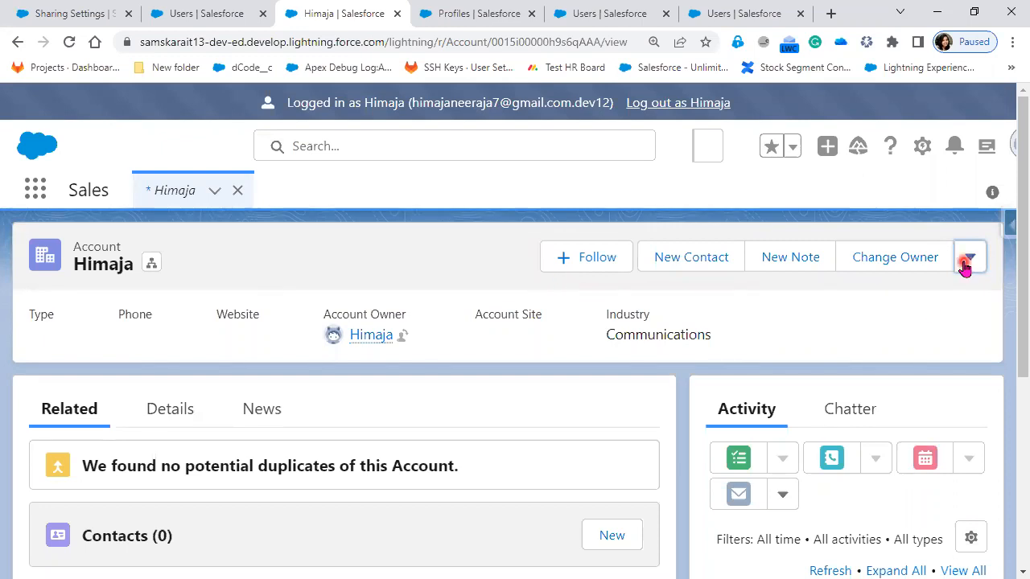
left_click(864, 434)
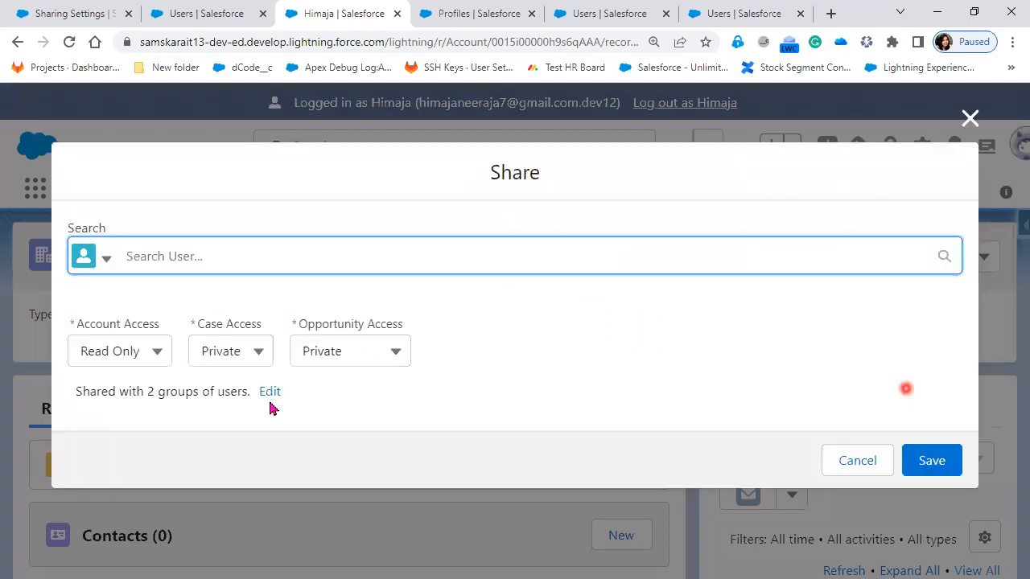
left_click(266, 393)
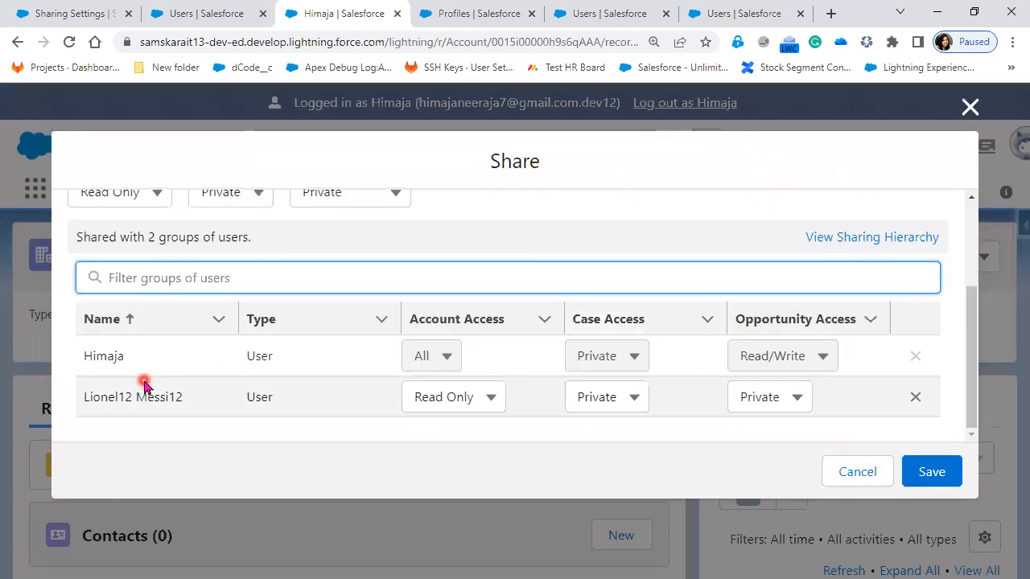
left_click(856, 241)
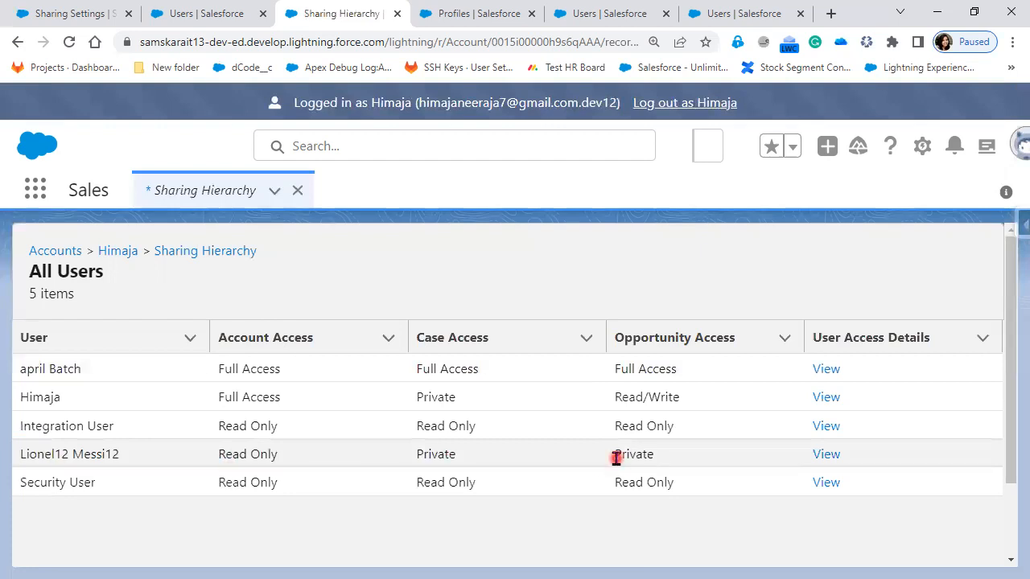
Step: Return to the Users list in Setup and log in as the CTO user
left_click(202, 14)
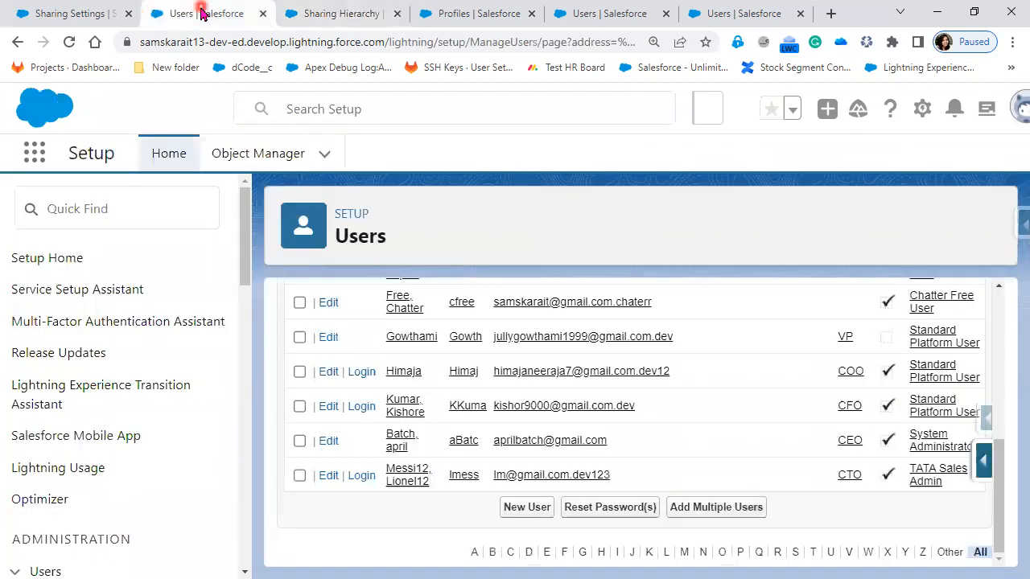
left_click(375, 12)
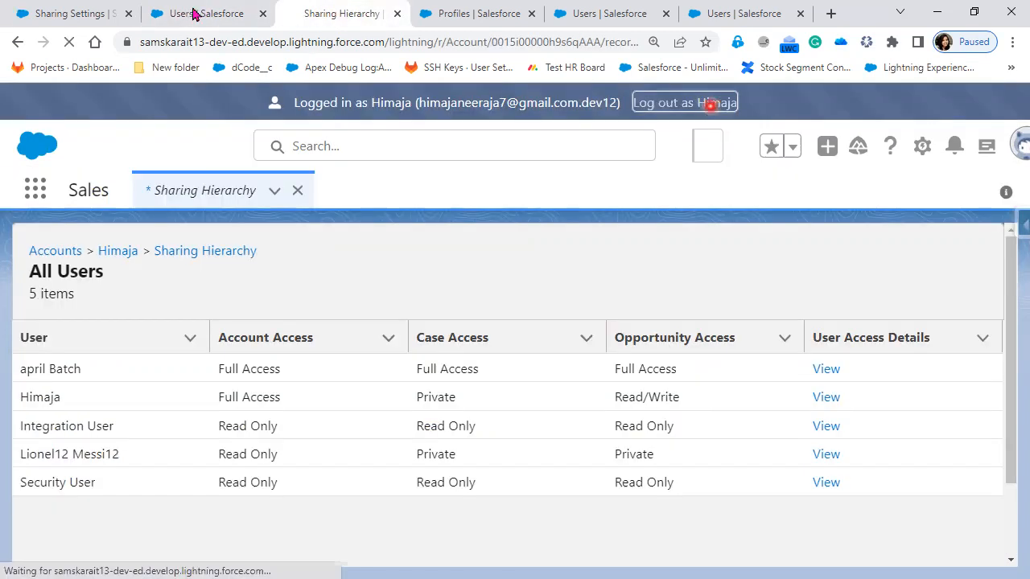
left_click(193, 14)
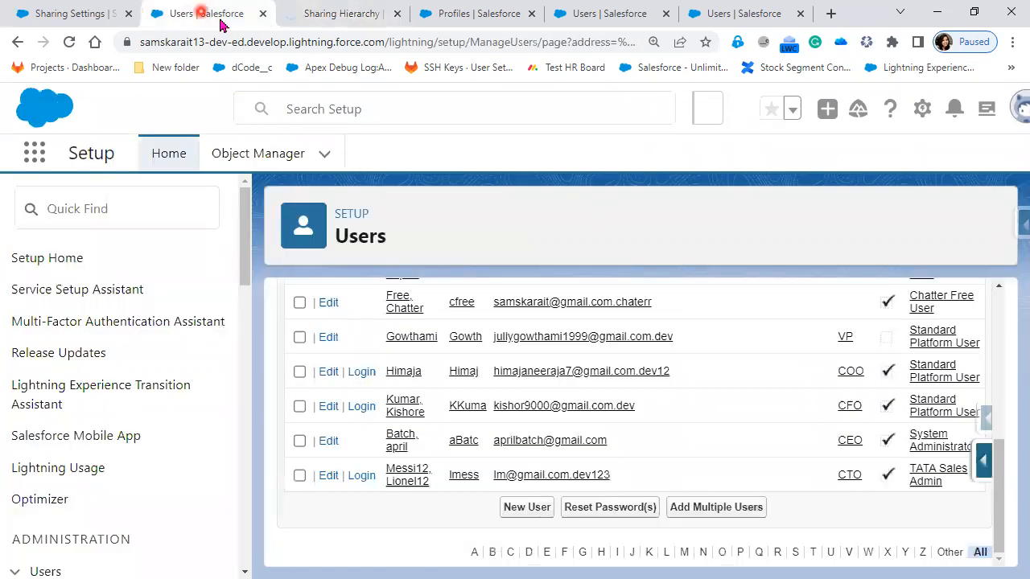
left_click(361, 477)
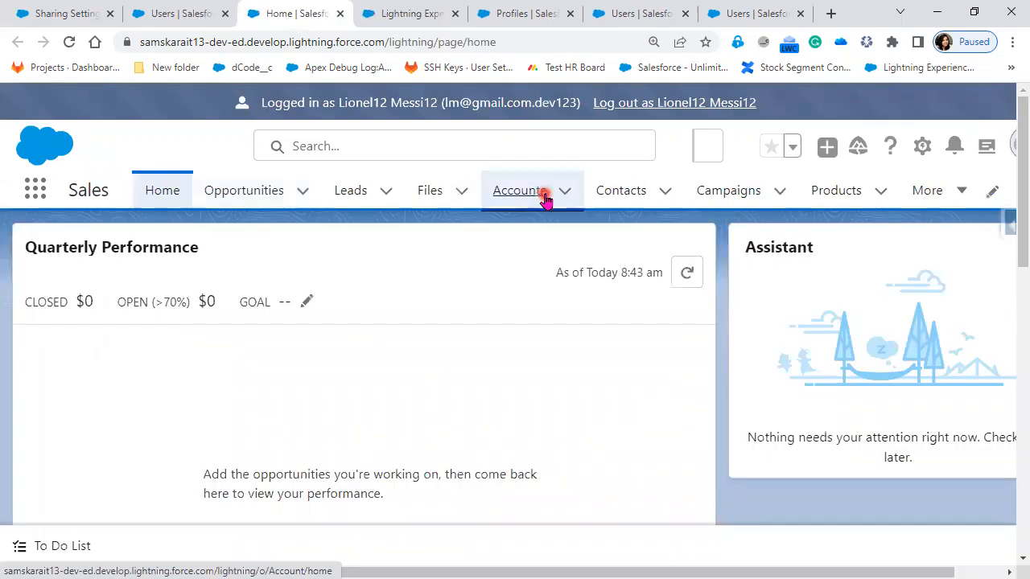
Step: Show the All Customer list view of accounts and open the COO user's account
left_click(545, 197)
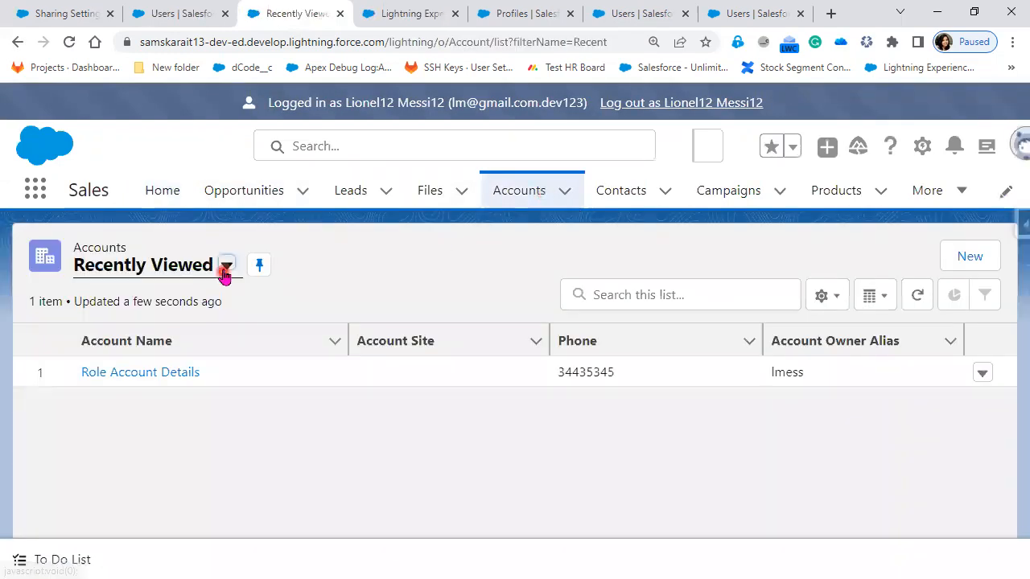
left_click(226, 266)
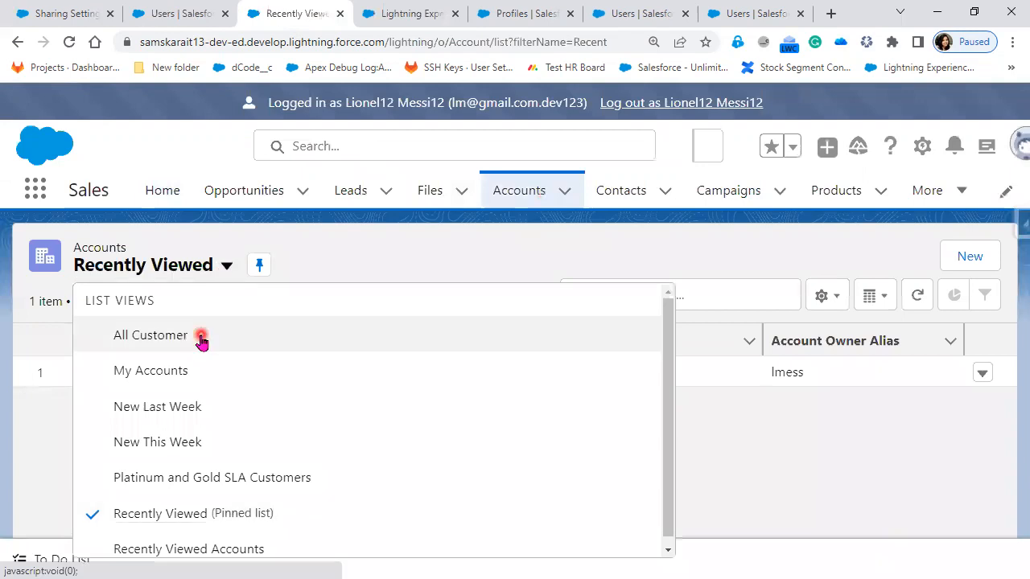
left_click(151, 336)
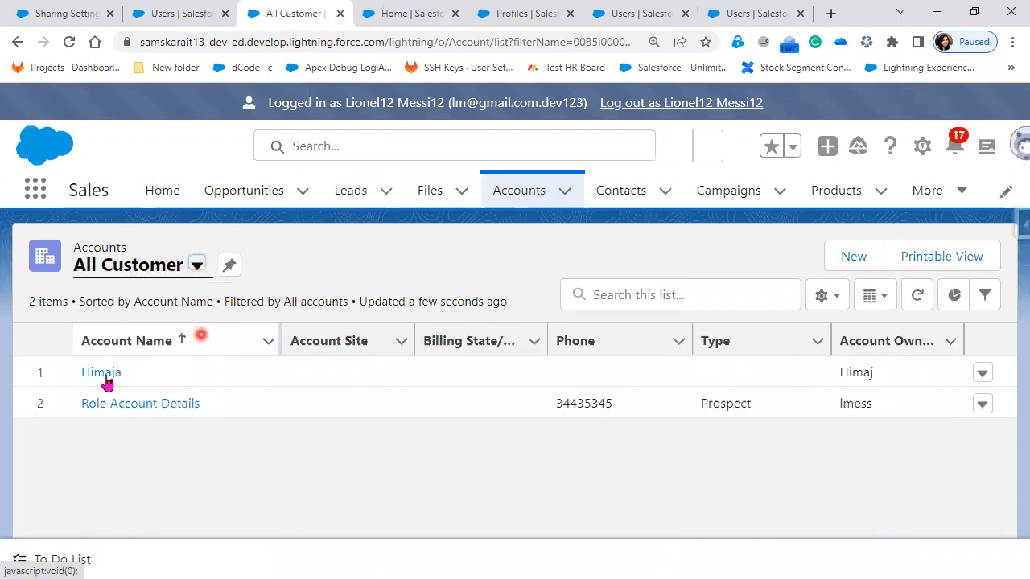
left_click(103, 374)
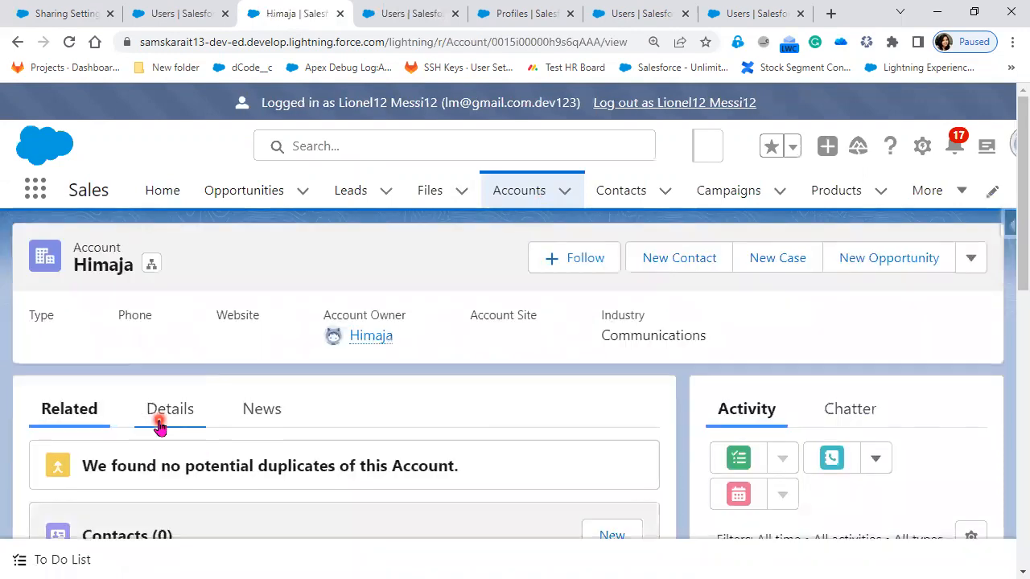
Step: Examine the shared account's details and available actions for any editing options offered to the CTO user
left_click(193, 430)
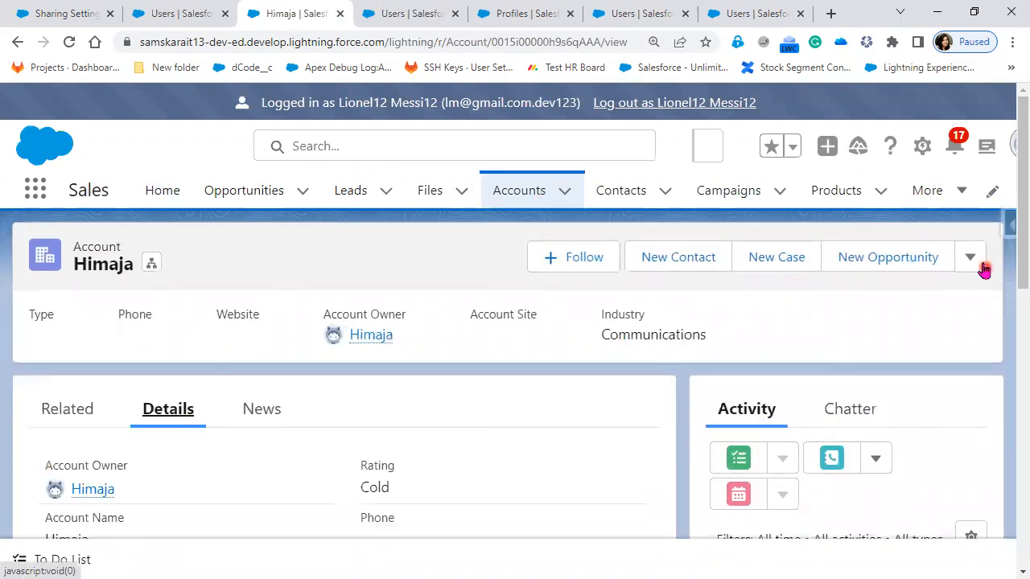
scroll(550, 480, "down", 1)
scroll(326, 490, "down", 4)
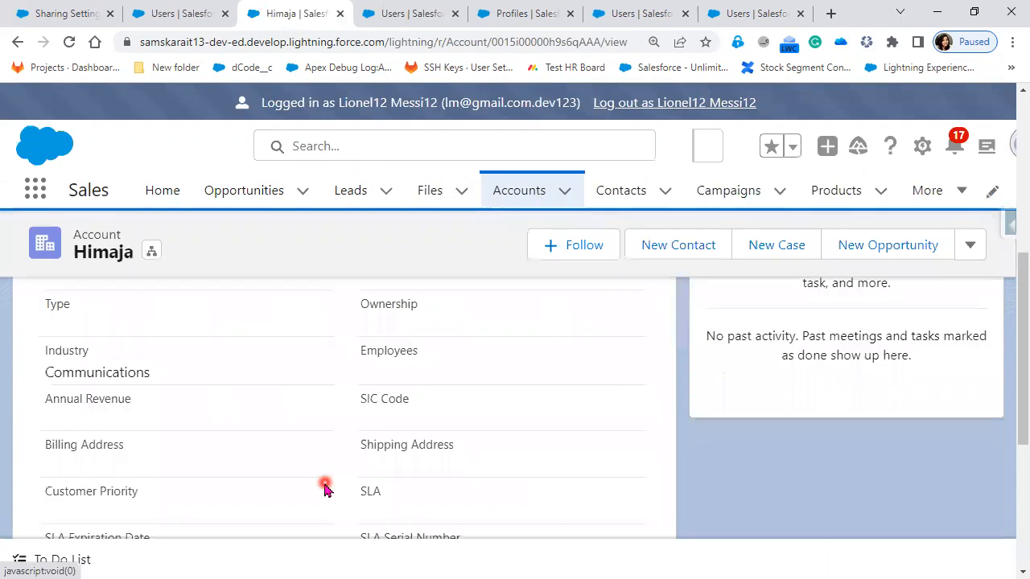
scroll(326, 489, "down", 5)
scroll(326, 488, "up", 10)
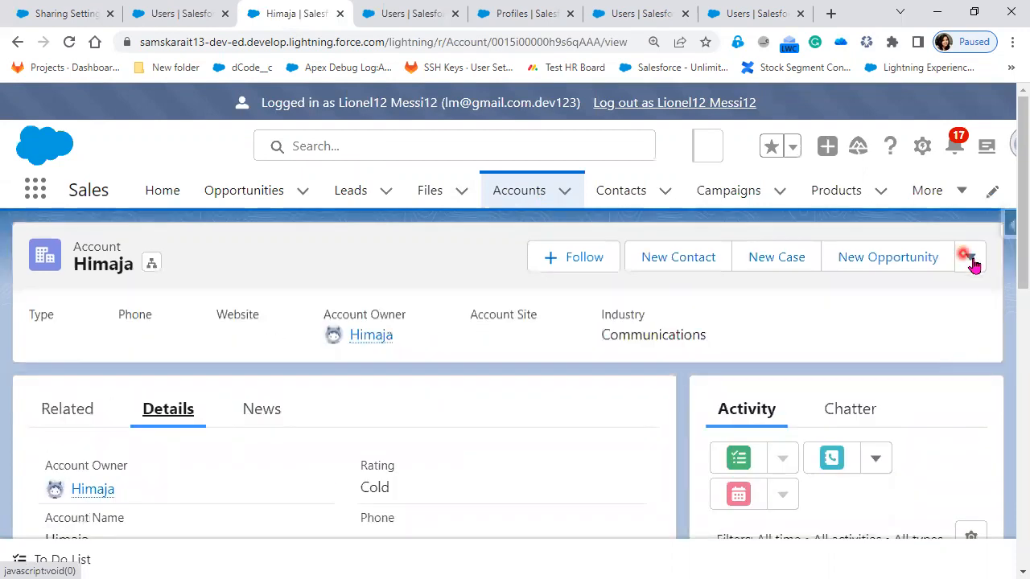
left_click(507, 419)
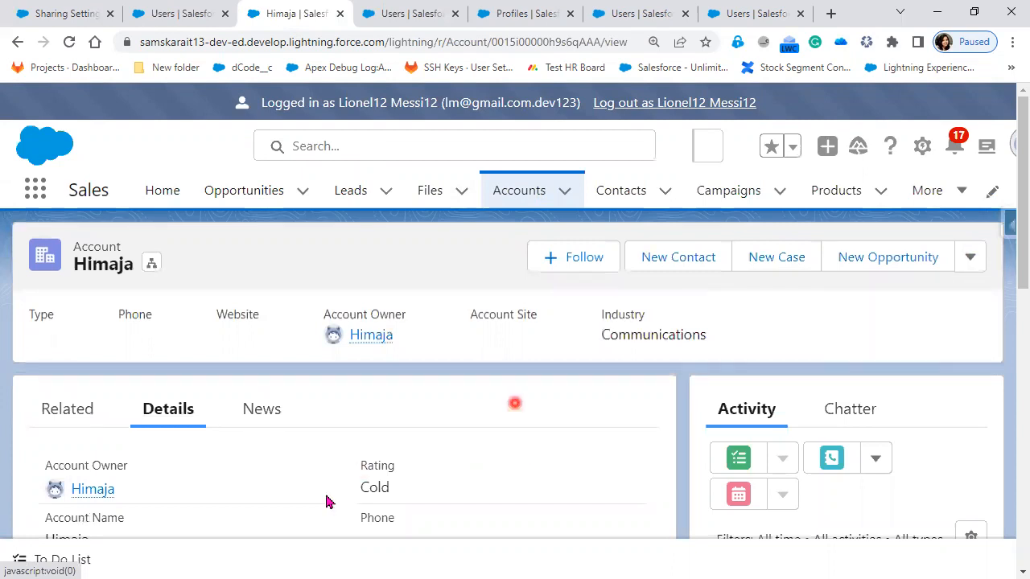
scroll(326, 503, "down", 3)
scroll(326, 503, "down", 5)
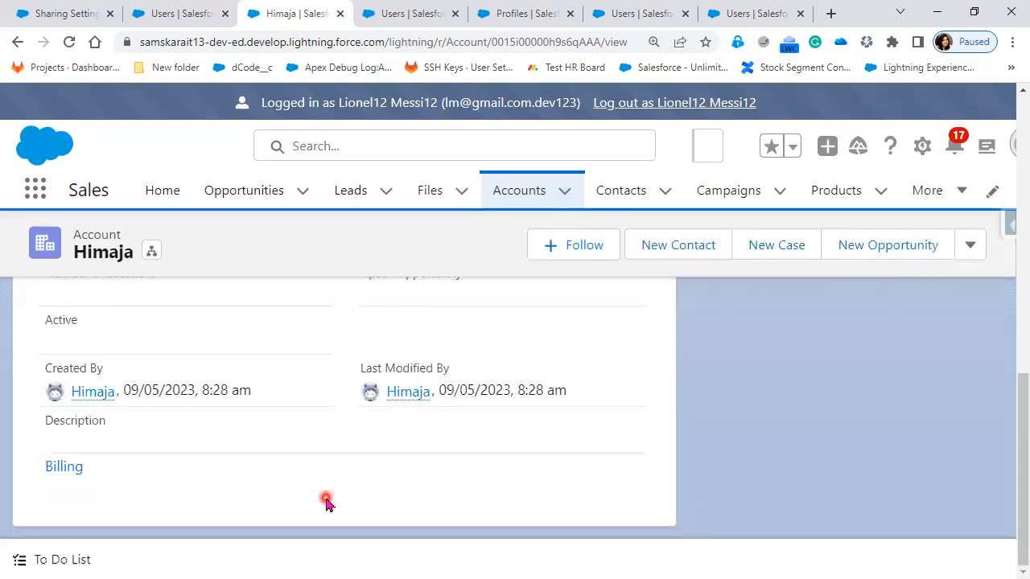
scroll(326, 503, "up", 5)
scroll(322, 499, "up", 3)
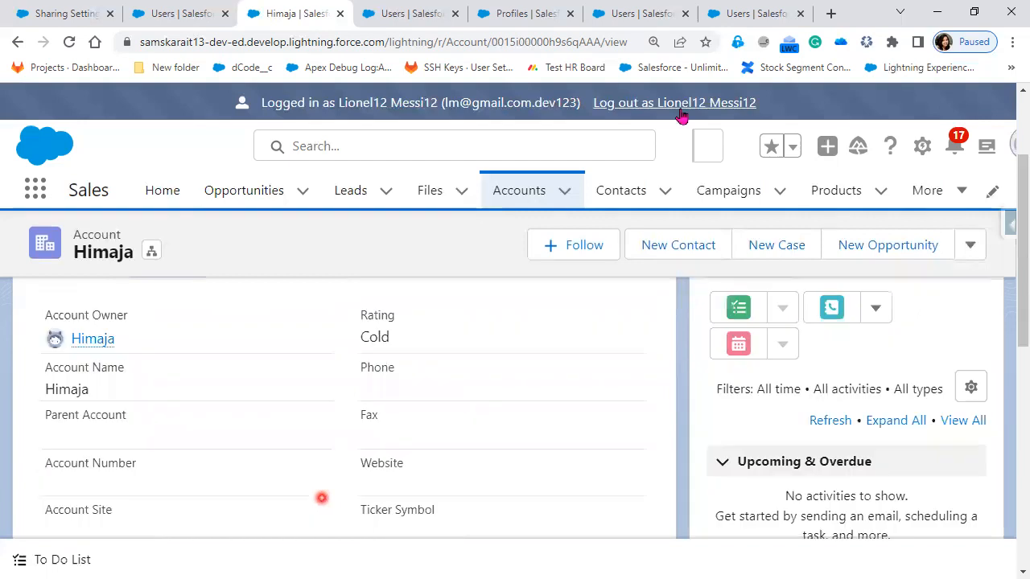
scroll(321, 498, "up", 2)
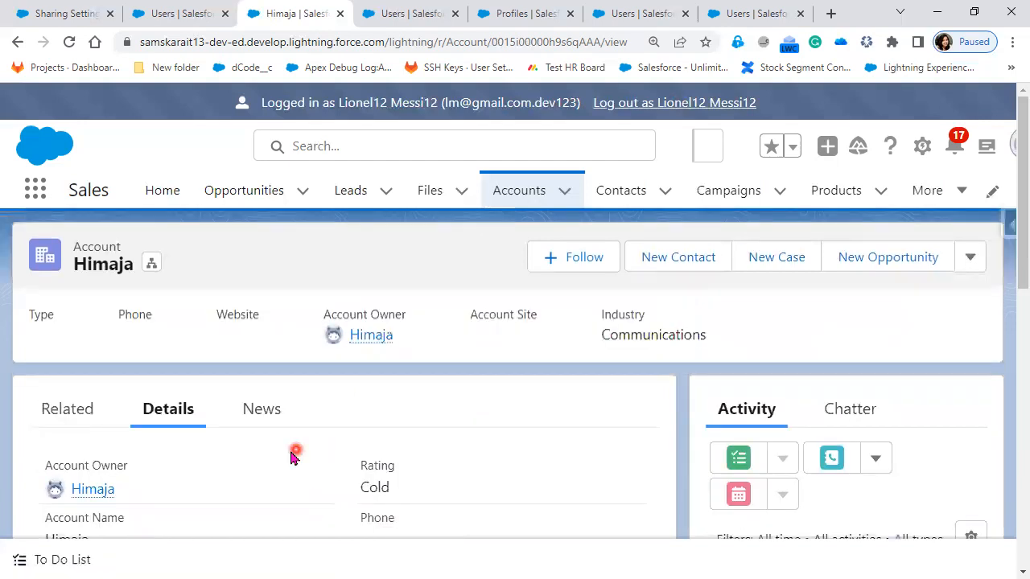
Step: Log out as the CTO user and open that user's TATA Sales Admin profile from the Users list
left_click(735, 103)
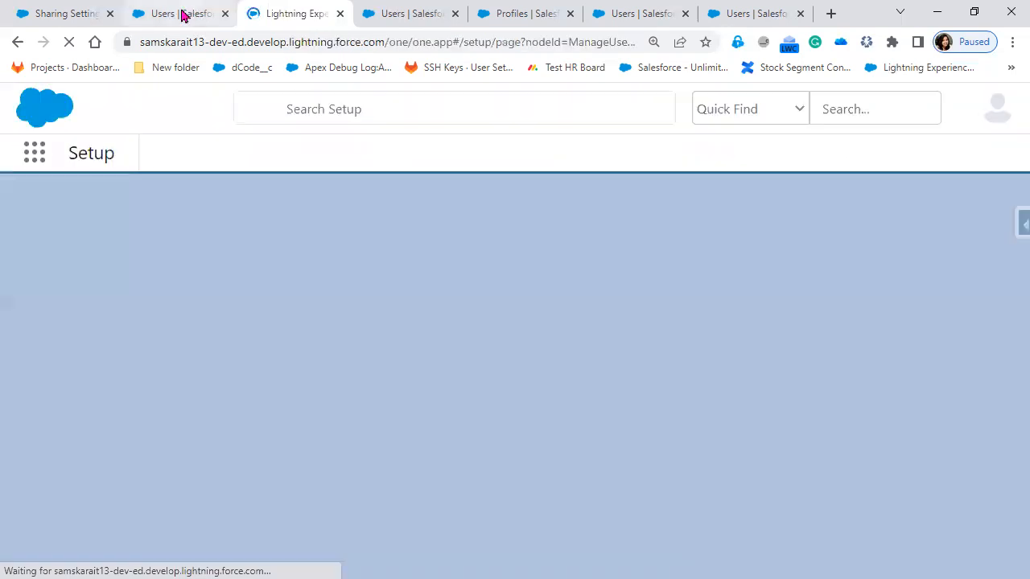
left_click(184, 14)
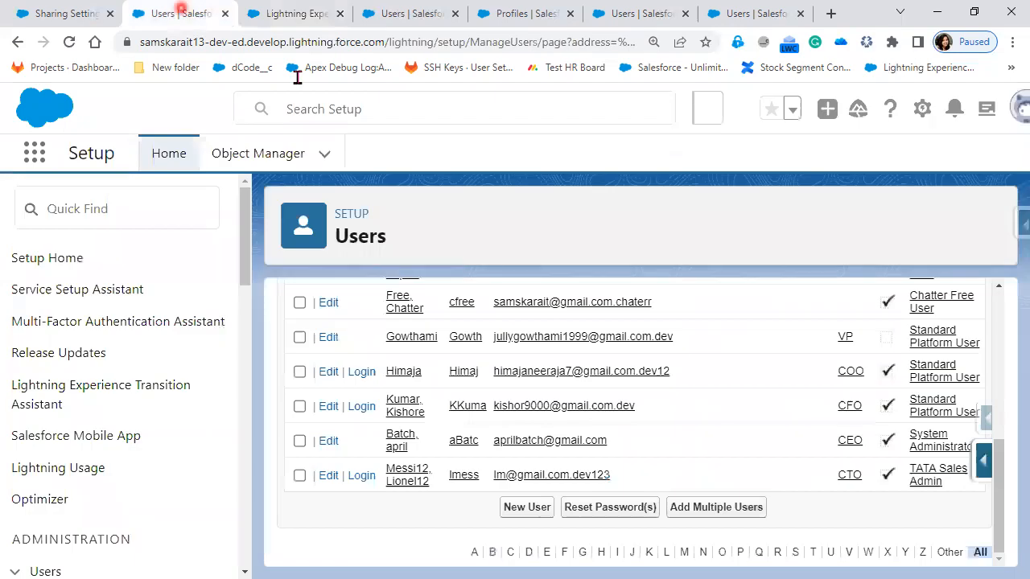
left_click(934, 482)
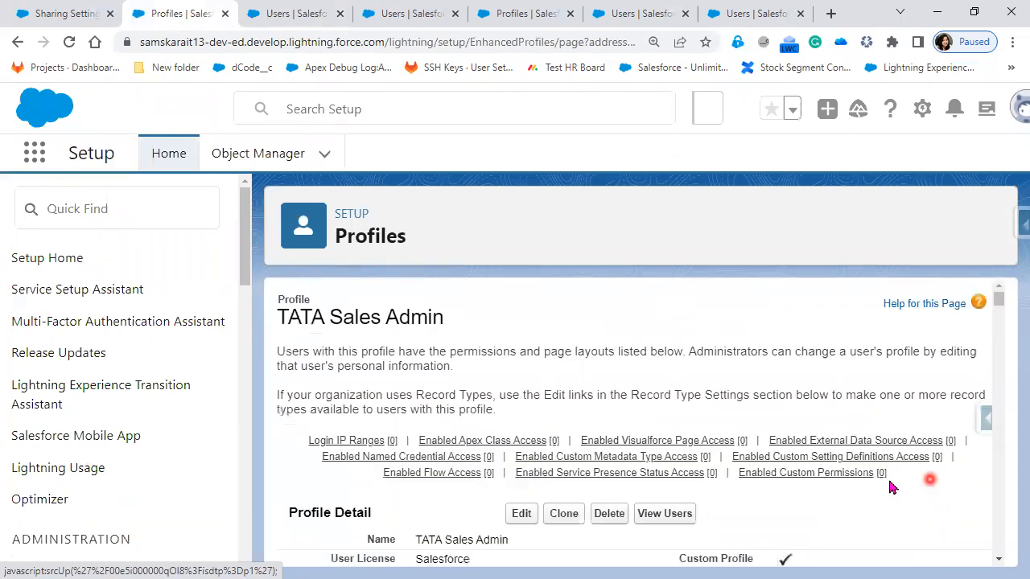
Step: Enable the Edit permission on Accounts in the TATA Sales Admin profile's standard object permissions and save
scroll(519, 367, "down", 2)
left_click(521, 364)
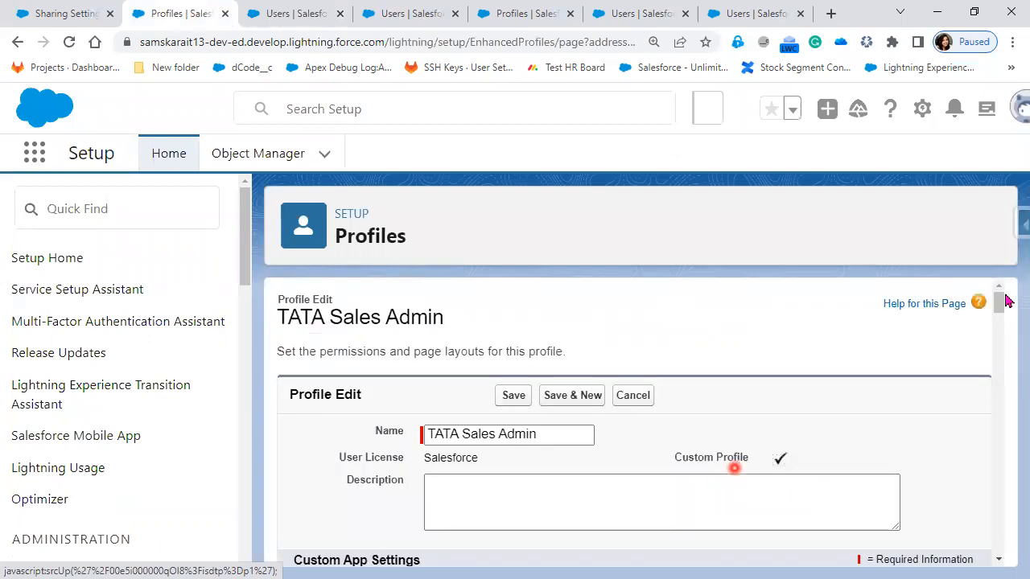
left_click_drag(1004, 310, 1006, 477)
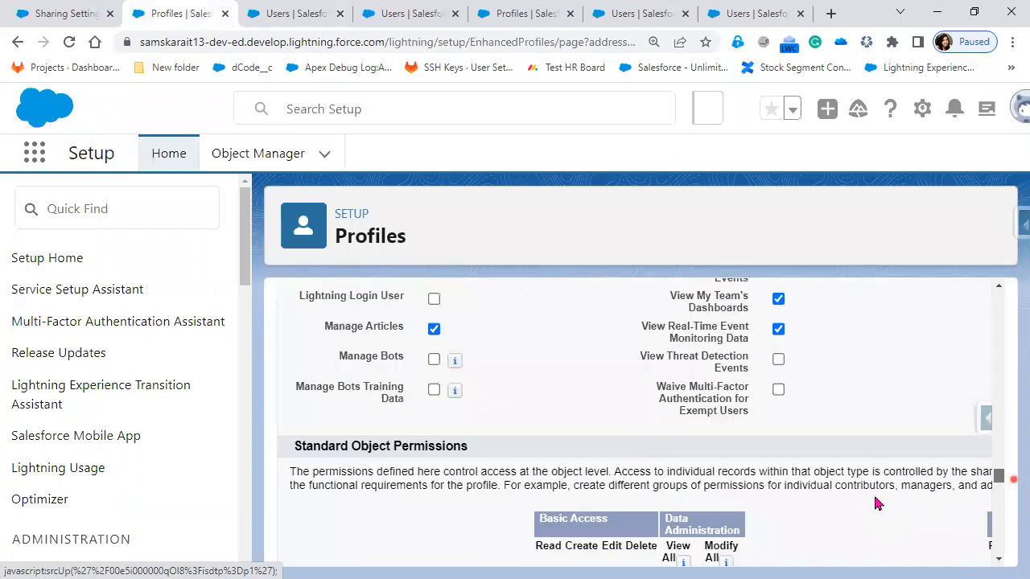
scroll(592, 428, "down", 2)
left_click(622, 467)
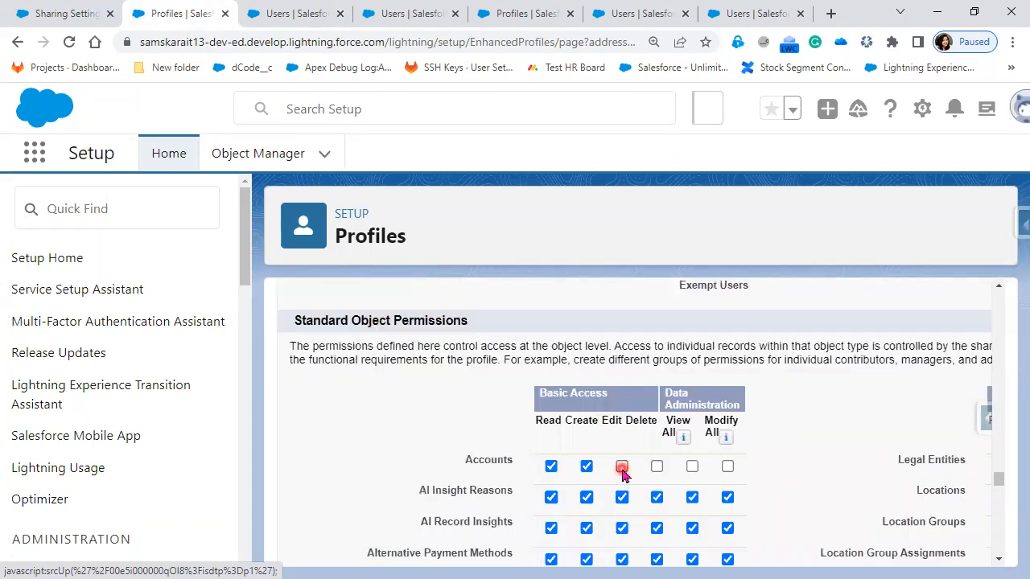
left_click_drag(1002, 481, 1002, 297)
left_click(513, 396)
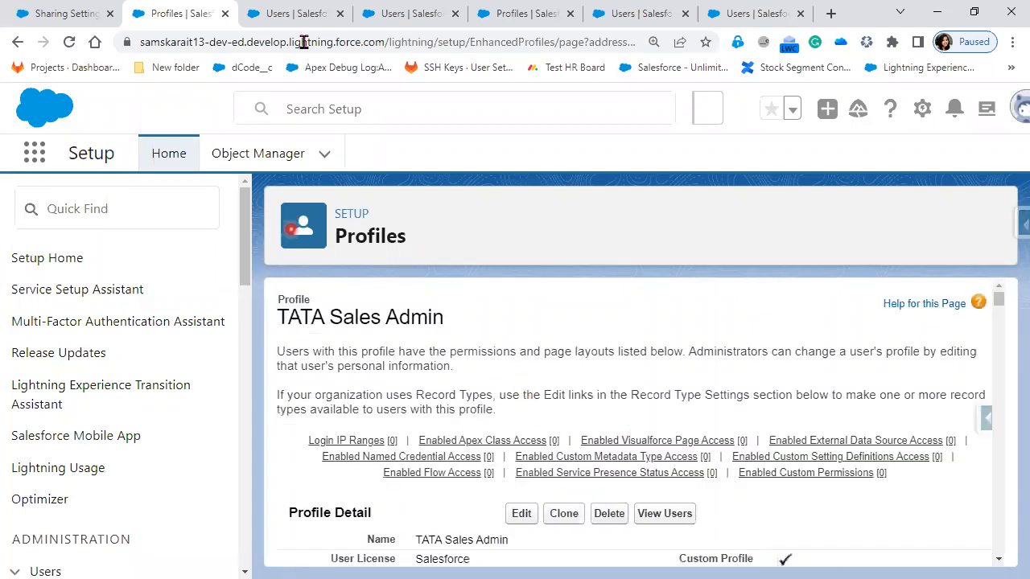
Step: Log in as the CTO user again and open the COO user's account from the Recently Viewed accounts
left_click(294, 15)
scroll(368, 545, "down", 2)
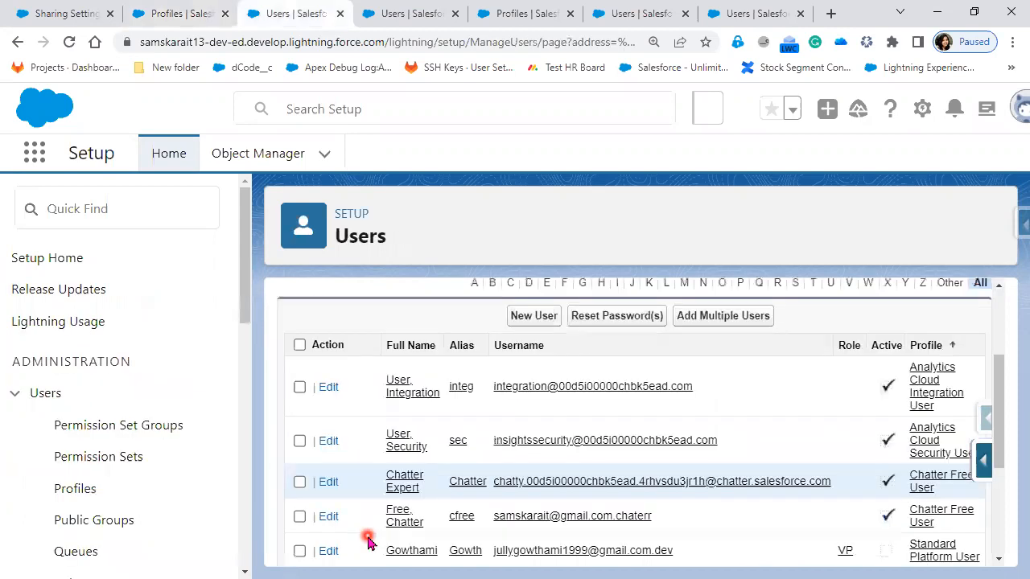
scroll(375, 507, "down", 3)
left_click(358, 477)
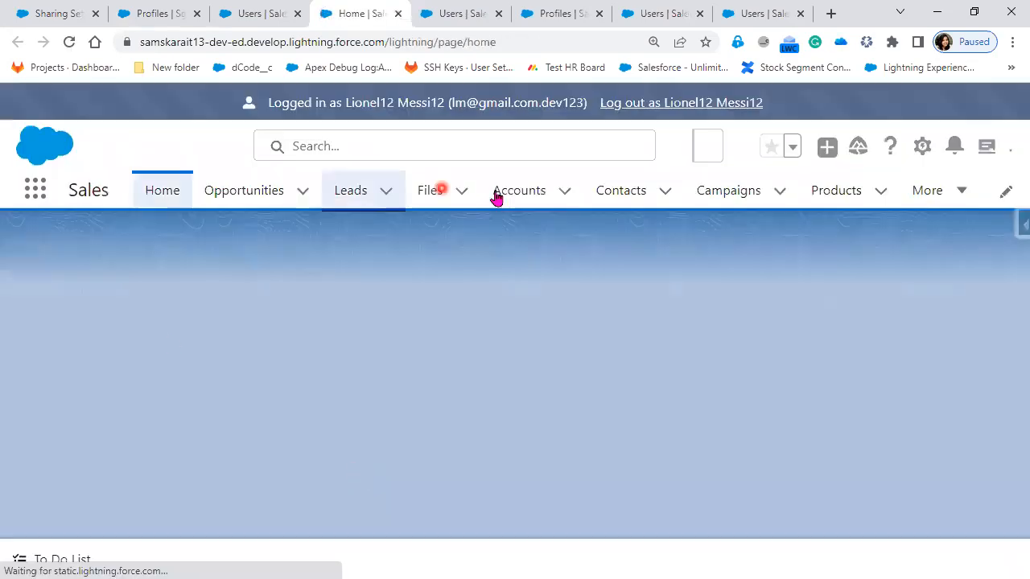
left_click(521, 193)
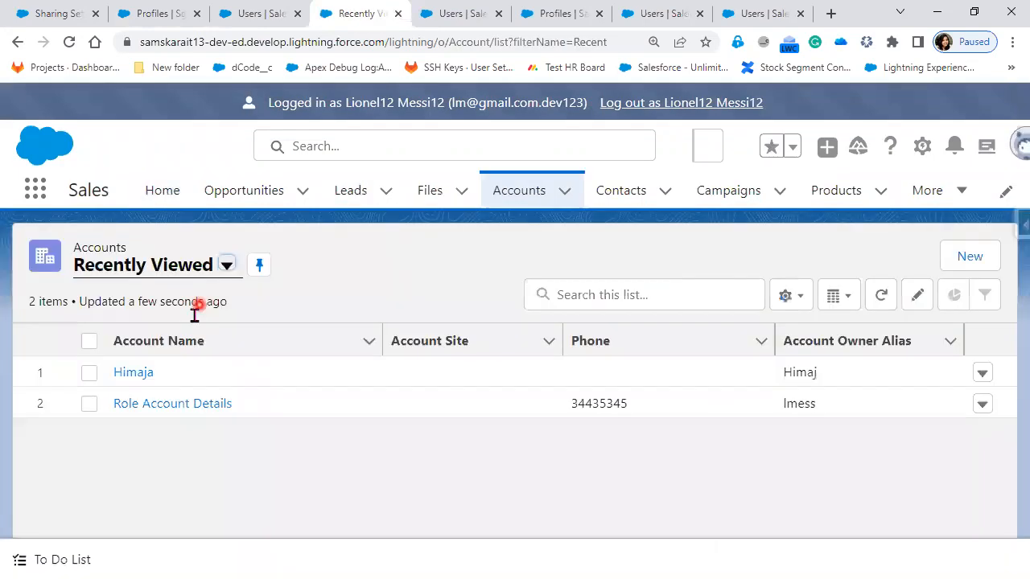
left_click(140, 381)
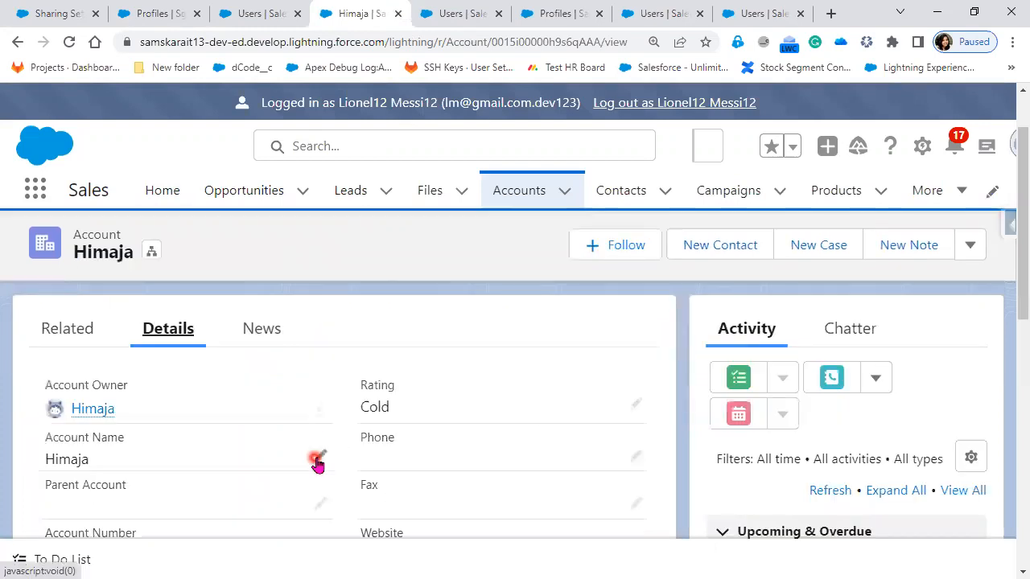
Step: Try to edit the shared account from its Account Name field and save it, and log out as the CTO user
left_click(317, 456)
scroll(386, 467, "down", 3)
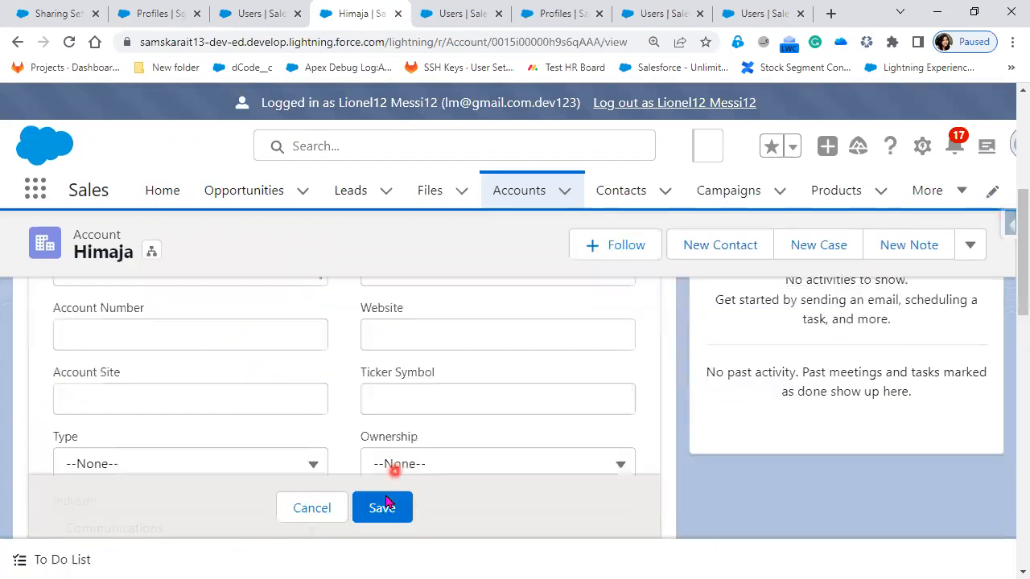
left_click(383, 511)
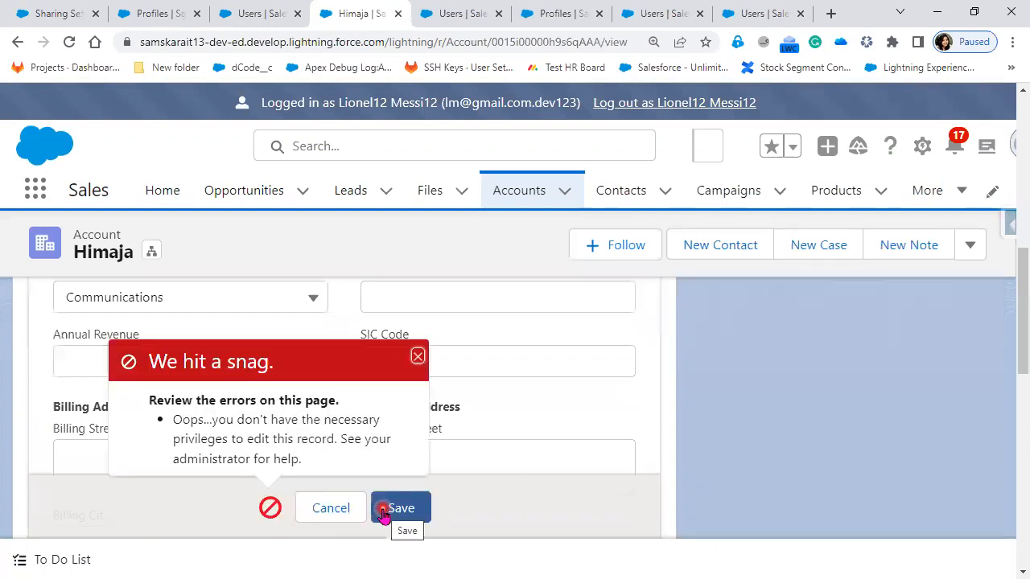
left_click(657, 98)
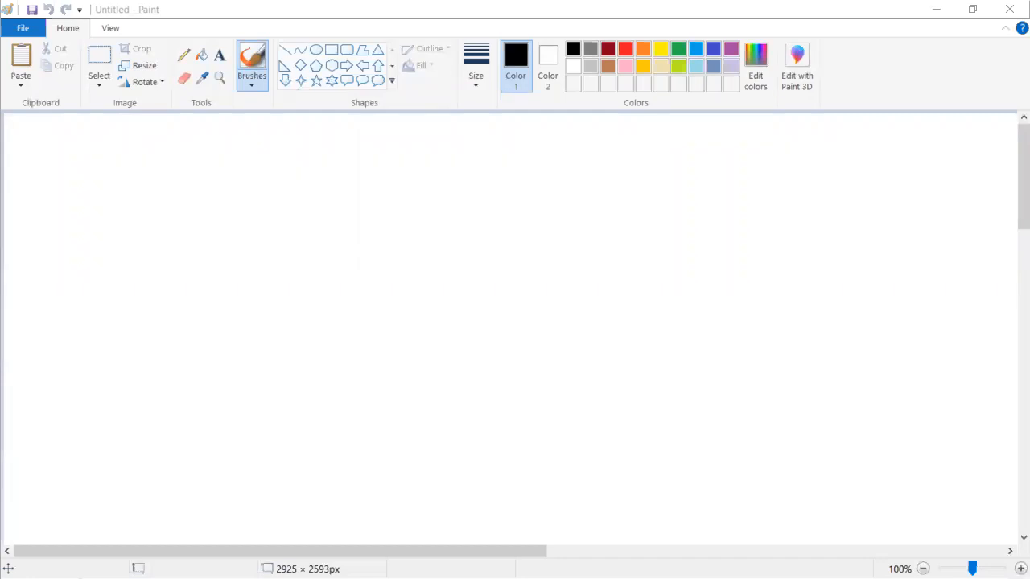
Step: Switch to Paint and start a text block reading OWD near the upper-left corner of the blank canvas
left_click(287, 154)
left_click(219, 60)
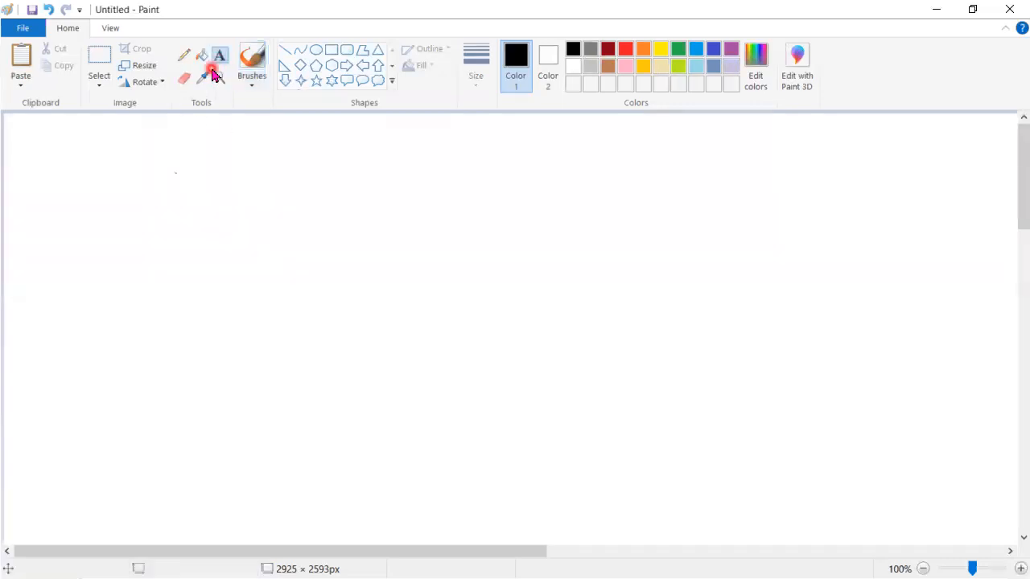
left_click(116, 162)
type("ow")
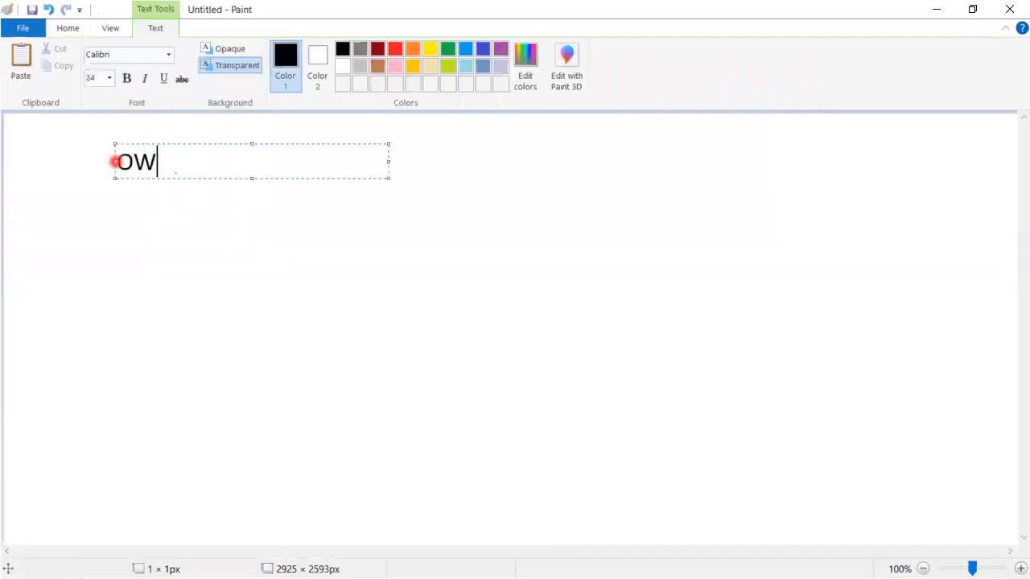
type("D")
Step: Add the lines Role Hierarchy and Profile below OWD in the text block
key("Return")
type("Ro")
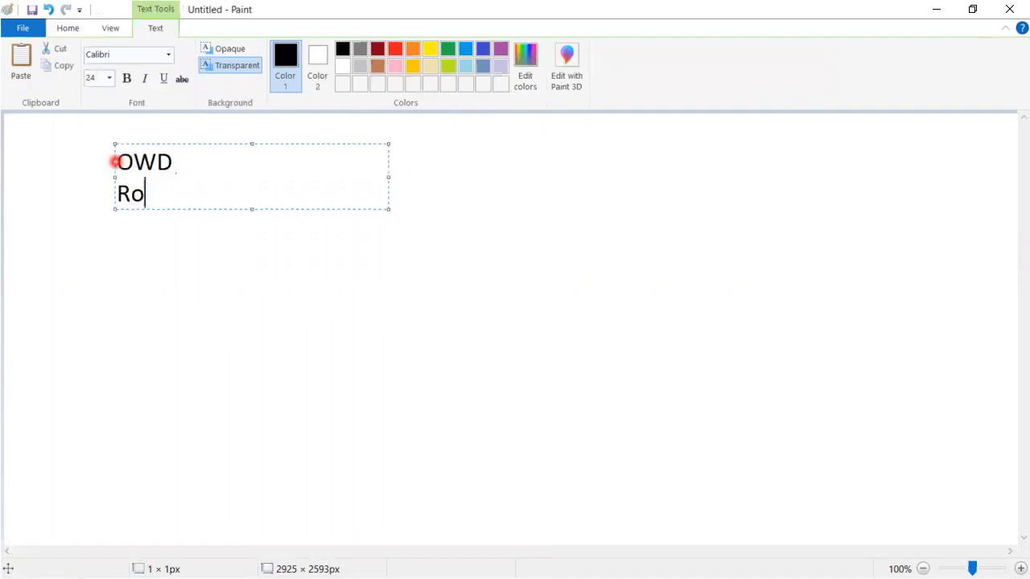
type("le Hi")
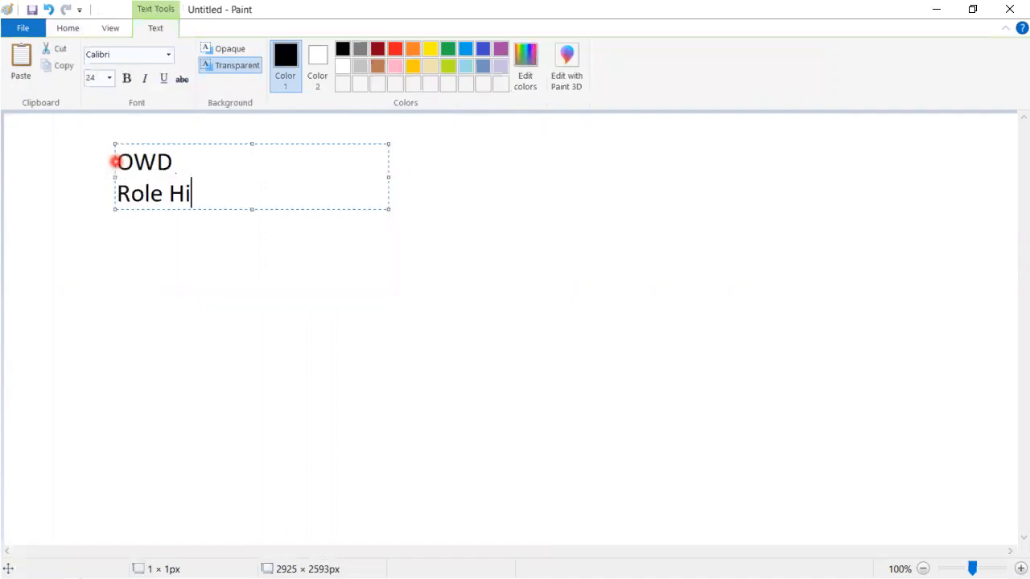
type("erarchy")
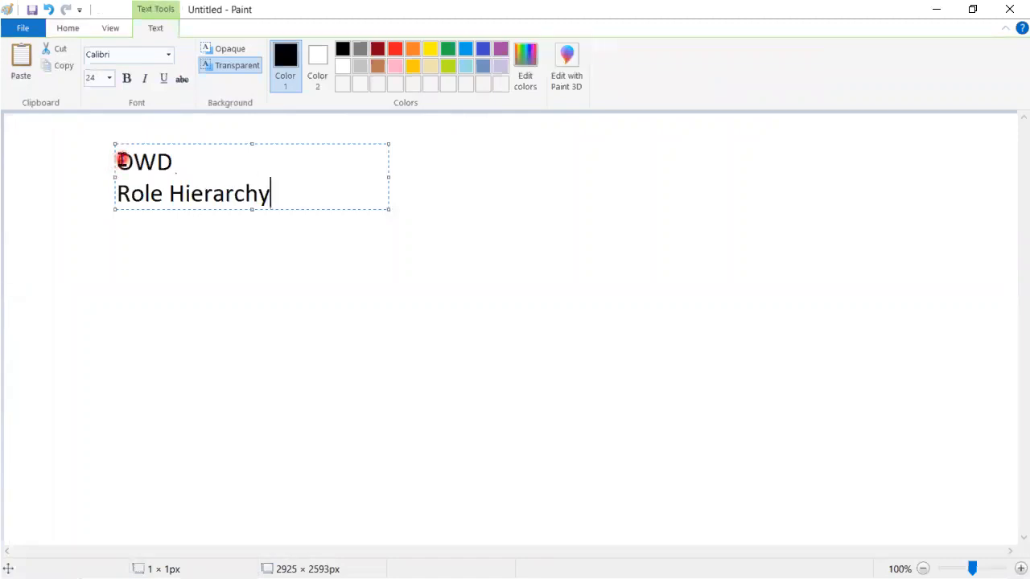
key("Return")
type("Profile")
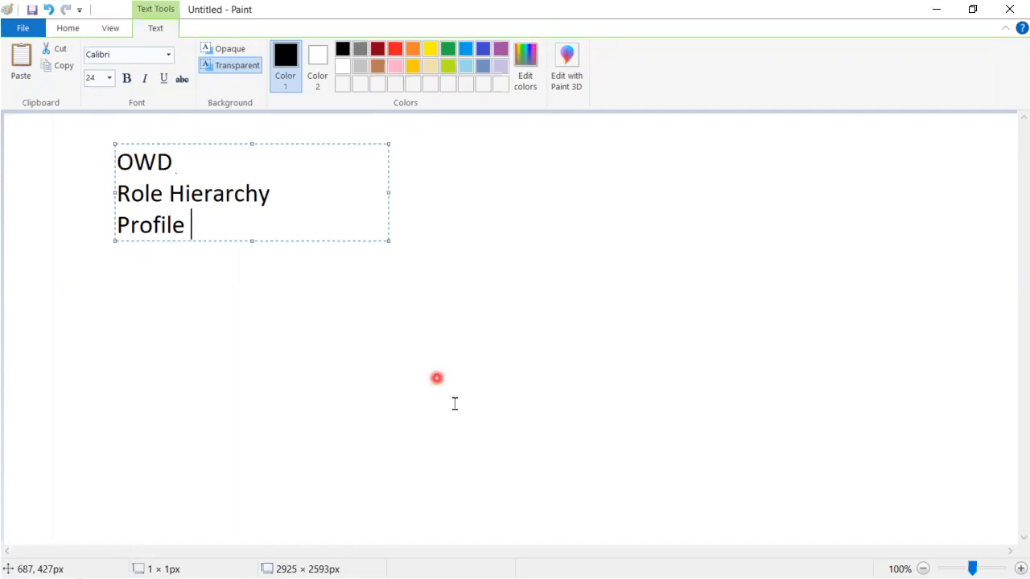
left_click(437, 378)
Step: Draw a black rectangle about 859 × 70 px below the list and write Profile /Permission Set inside it
left_click(332, 49)
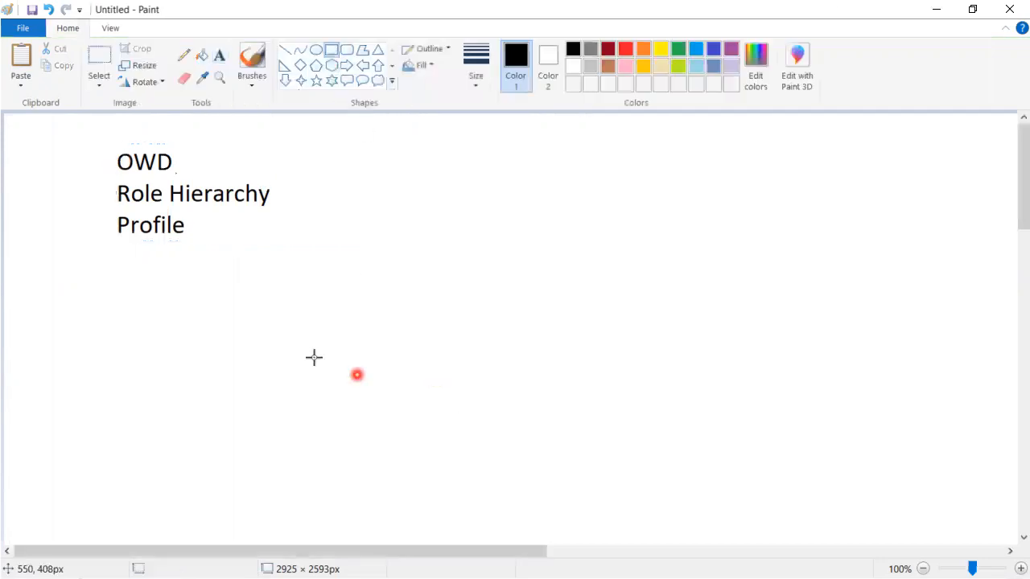
left_click_drag(314, 328, 869, 373)
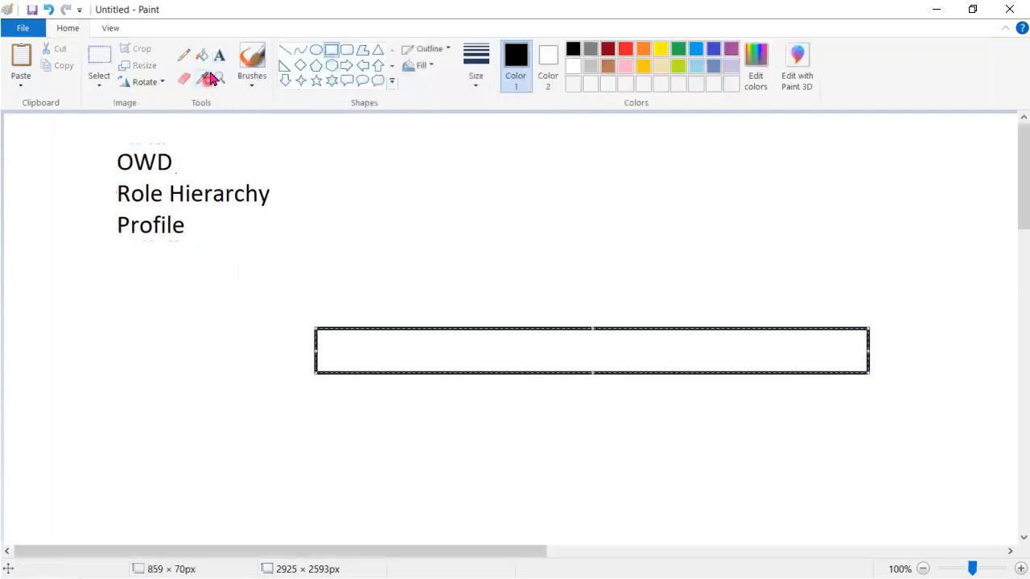
left_click(220, 56)
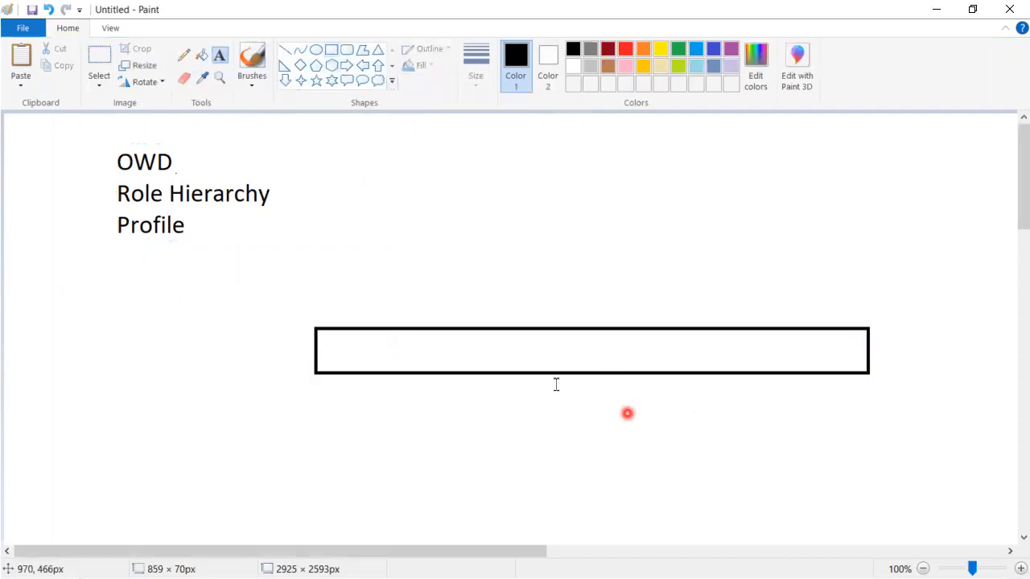
left_click(394, 352)
type("P")
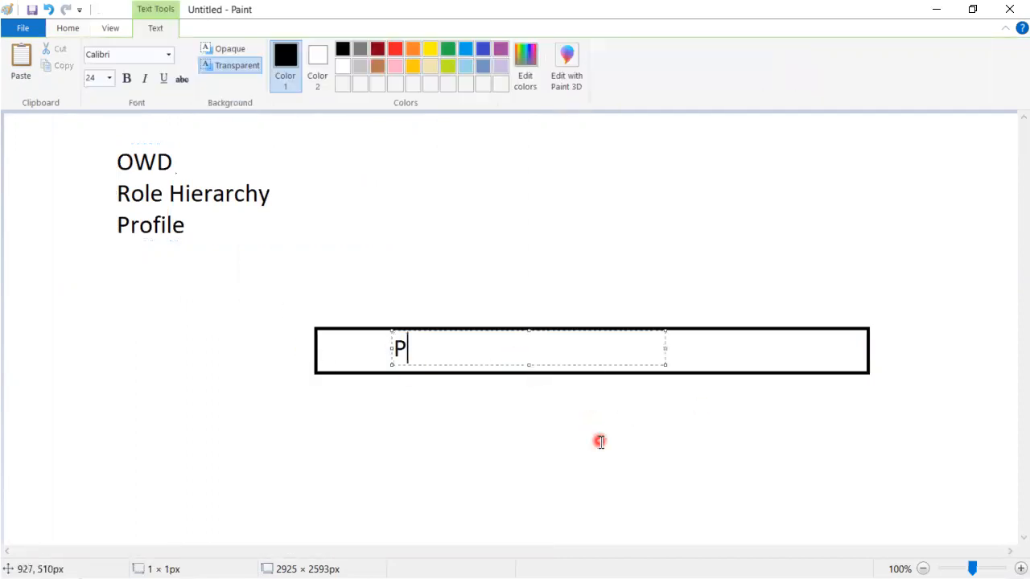
type("rofile")
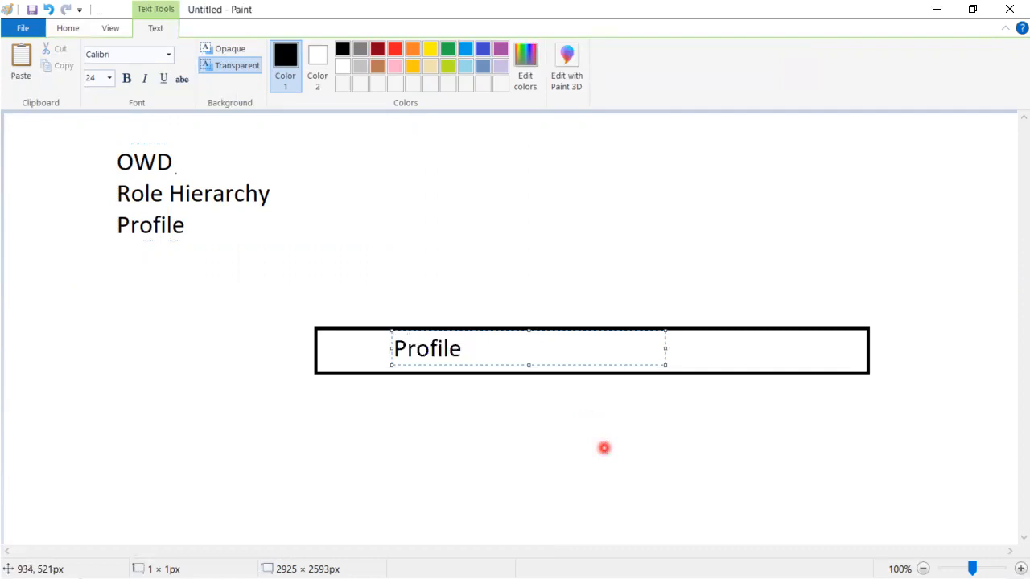
type(" /Permis")
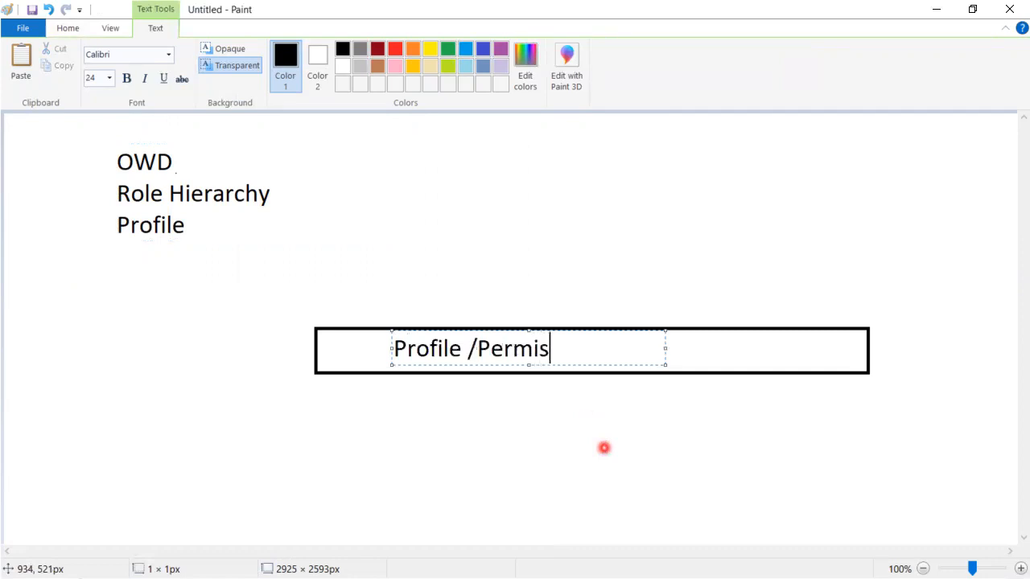
type("sion Set")
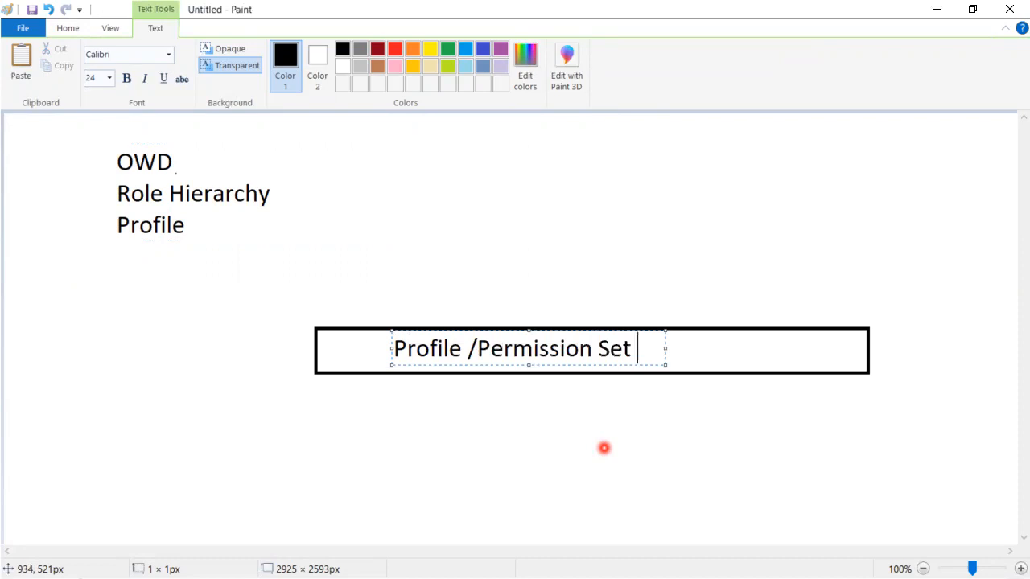
Step: Extend the rectangle's label with Object on the same line by widening the text box, and add (CRED) beside it
key("Return")
type("Ob")
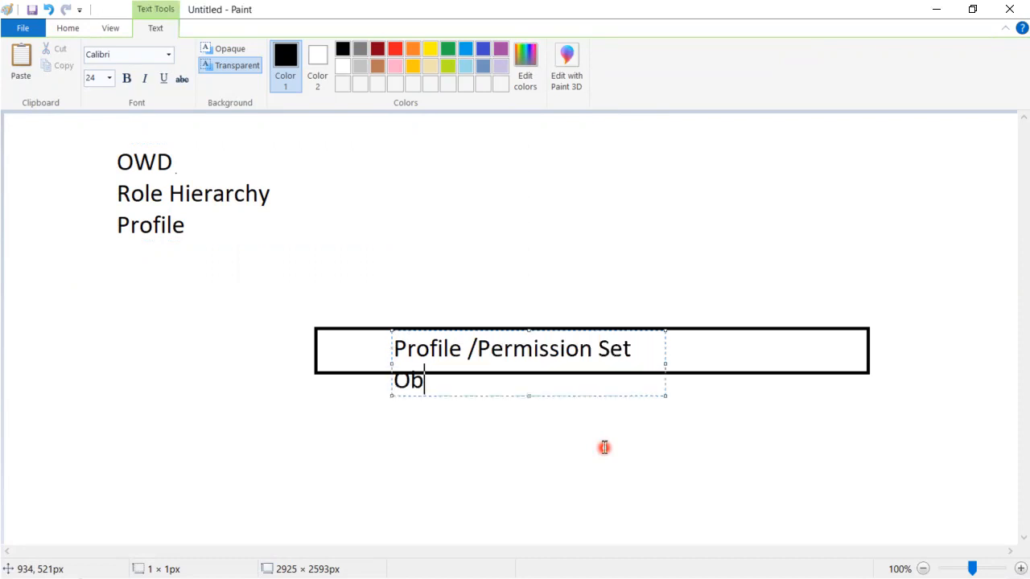
type("ject")
left_click_drag(665, 396, 833, 400)
left_click(863, 461)
left_click(714, 346)
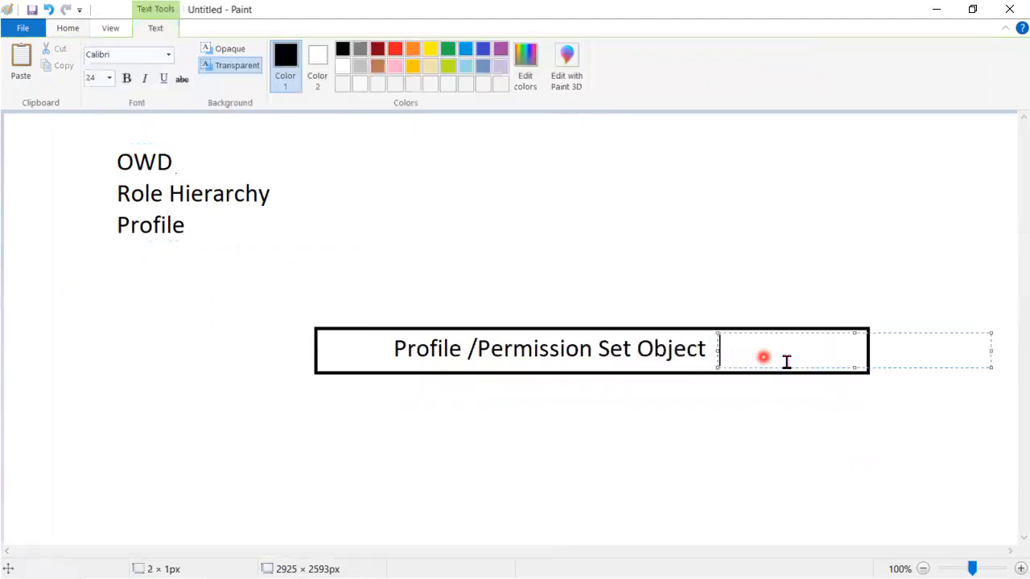
type("(CRE")
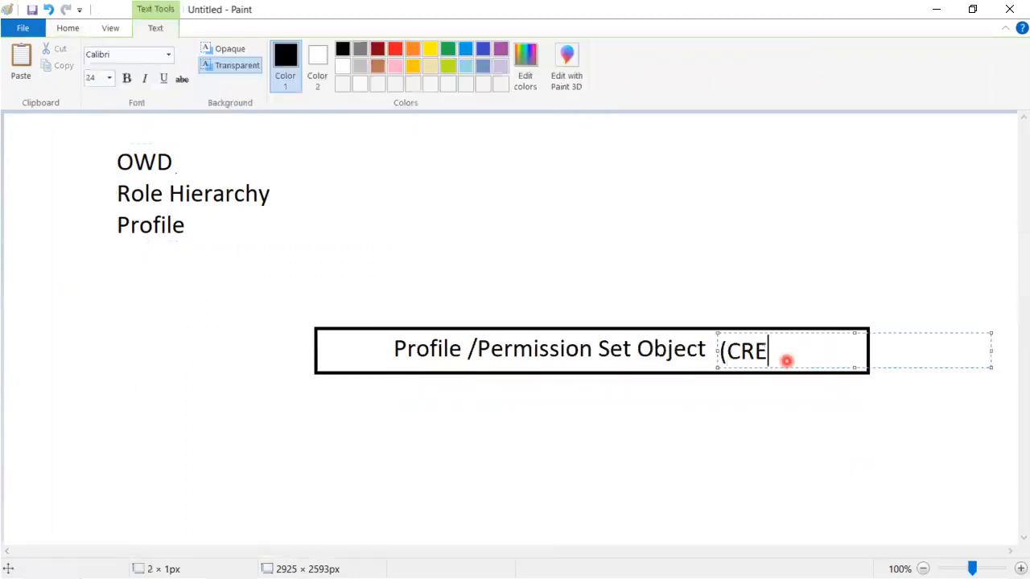
type("D)")
left_click(690, 512)
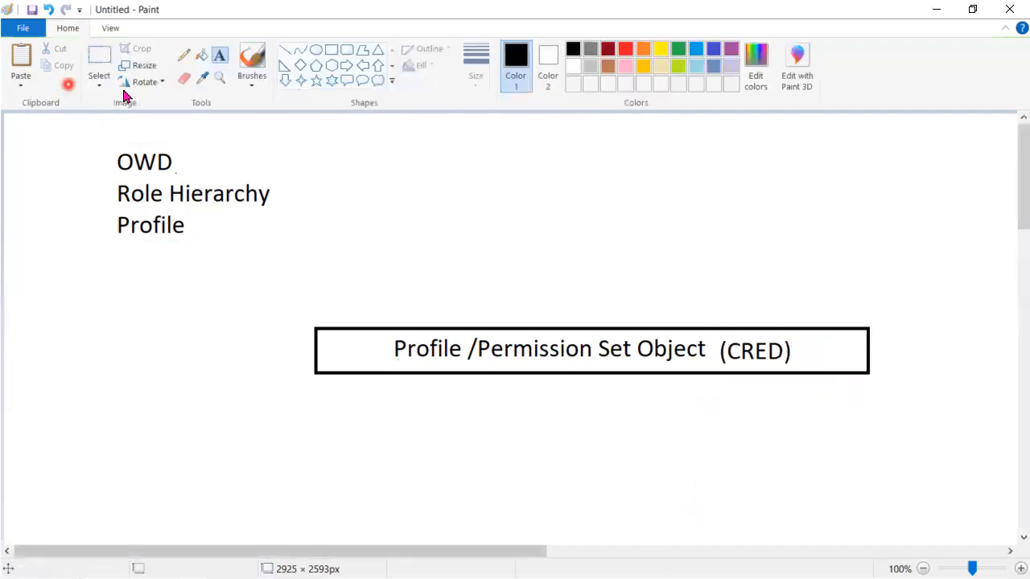
Step: Select the labelled Profile /Permission Set Object rectangle and move it lower on the canvas
left_click(98, 58)
left_click_drag(294, 306, 609, 407)
left_click_drag(710, 419, 885, 407)
left_click_drag(590, 354, 595, 441)
left_click(735, 360)
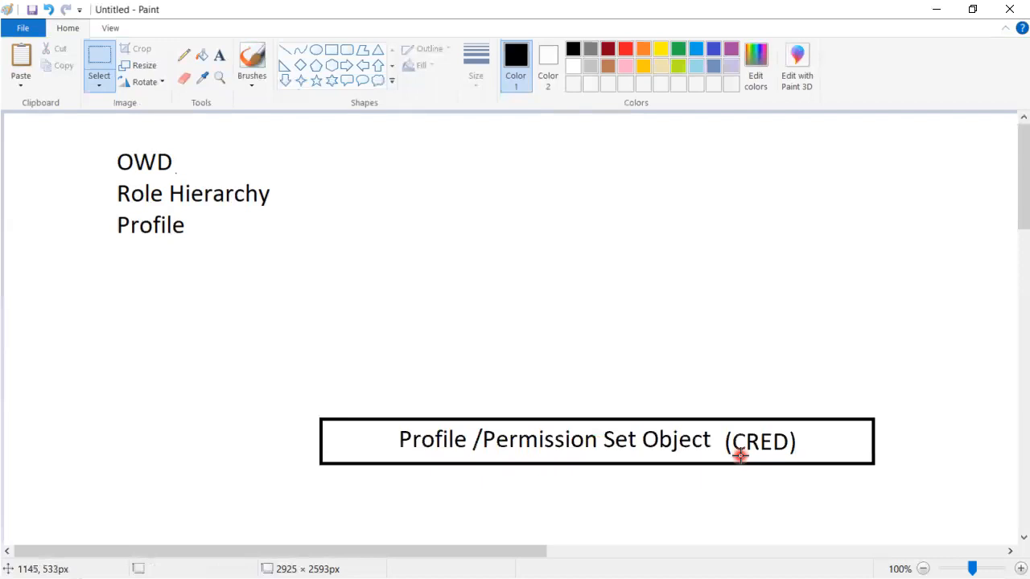
Step: Underline the letters of CRED with the Pencil in dark red
left_click(180, 58)
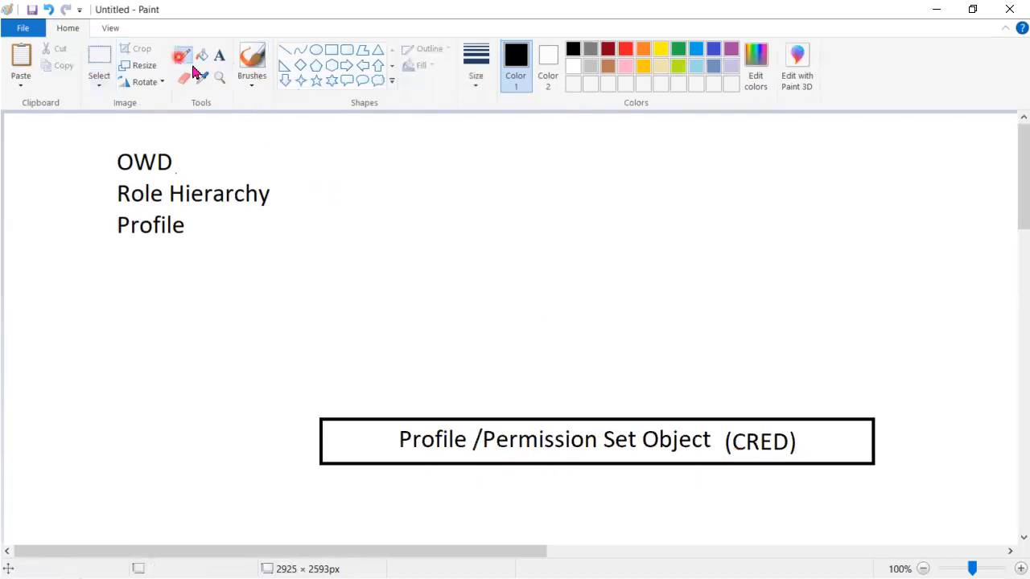
left_click(608, 49)
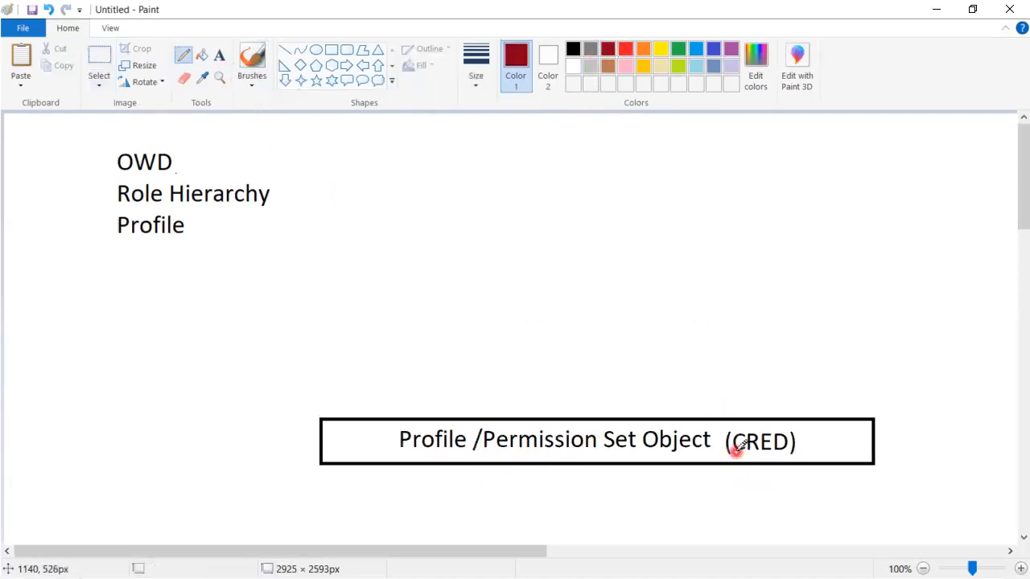
left_click_drag(741, 455, 788, 456)
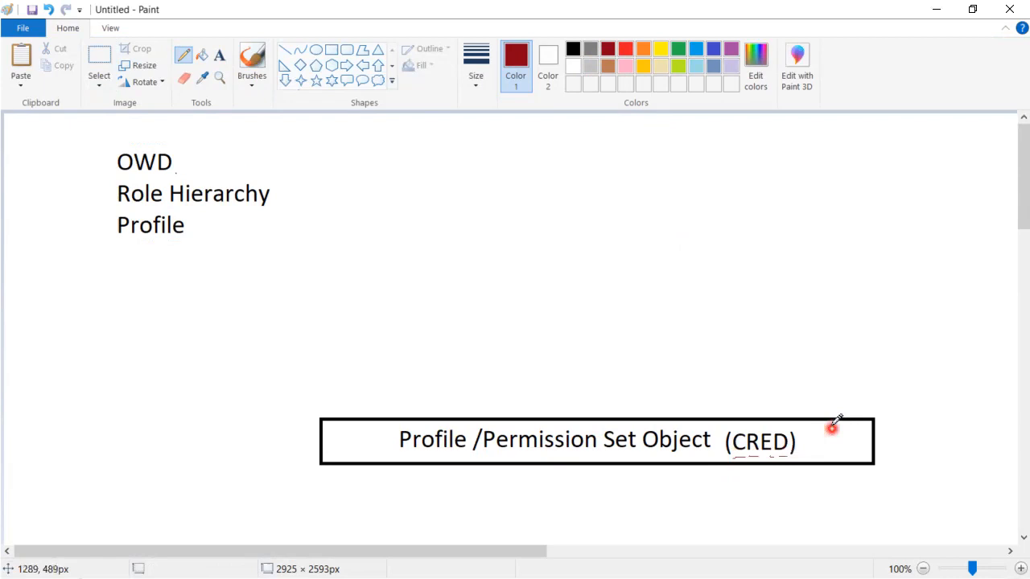
mouse_move(815, 425)
left_mouse_down()
mouse_move(804, 466)
mouse_move(857, 422)
left_mouse_up()
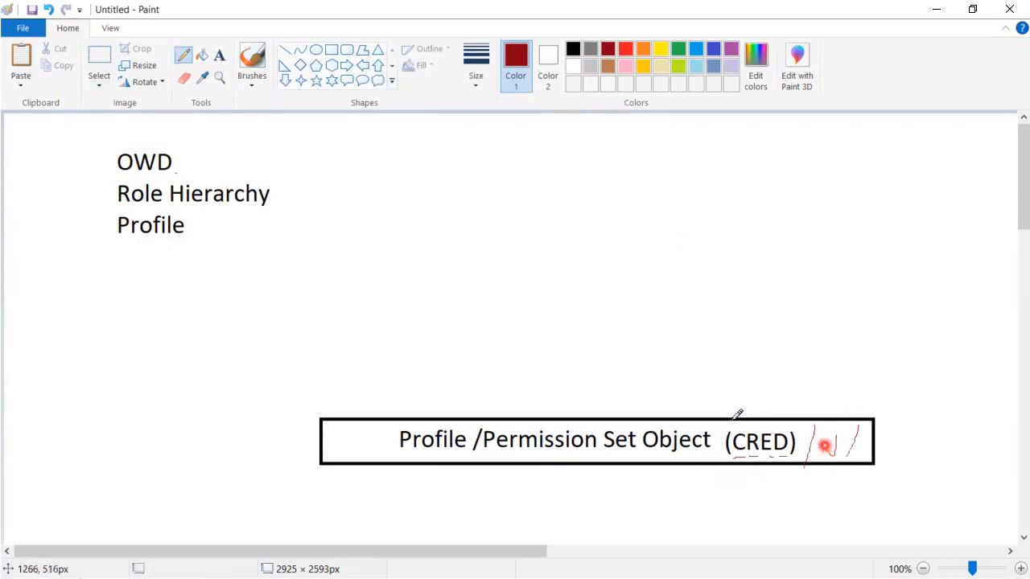
key("ctrl+z")
key("ctrl+z")
key("ctrl+z")
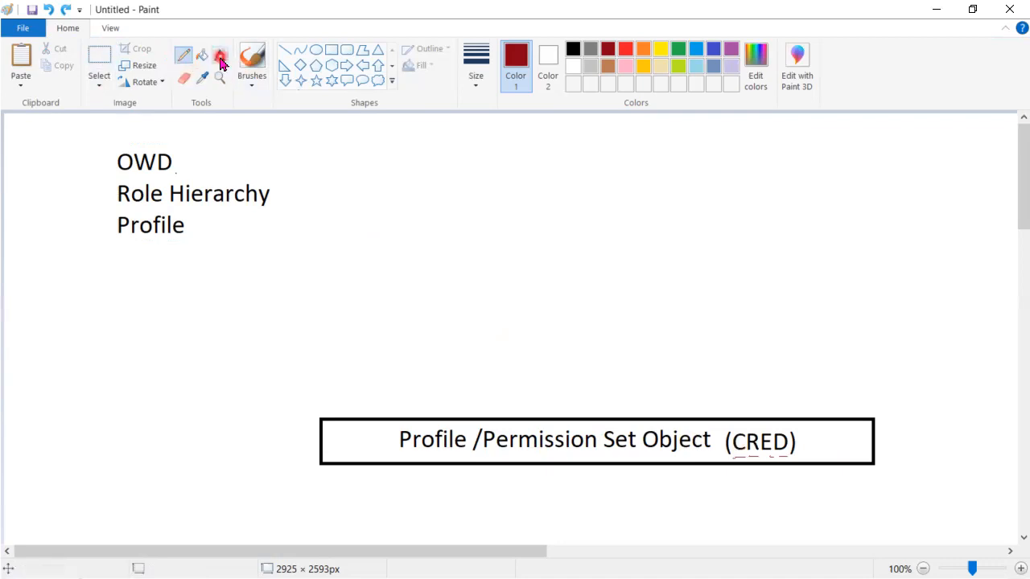
Step: Paint a dark red plus sign with the brush just above the Profile /Permission Set Object rectangle
left_click(252, 60)
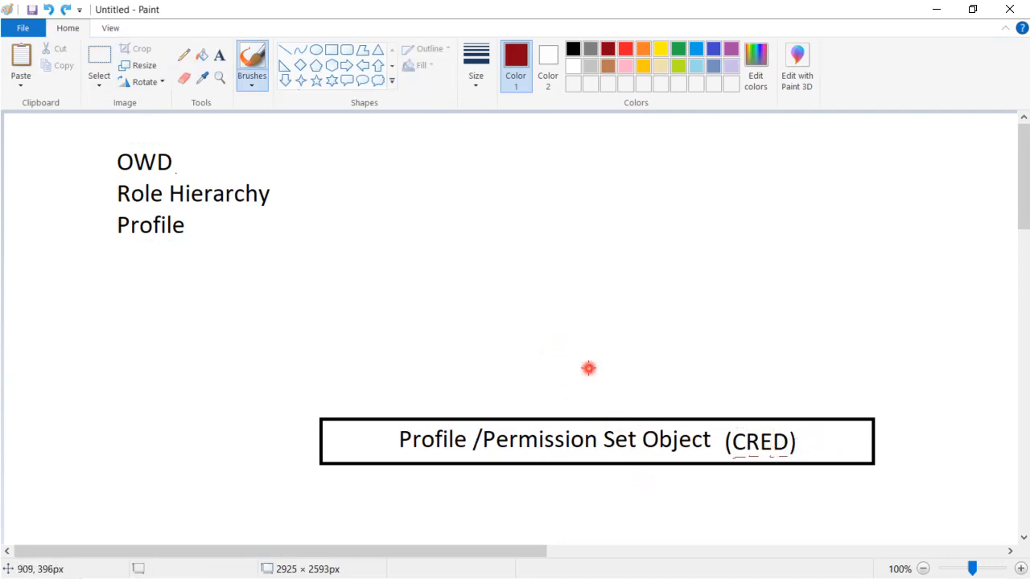
left_click_drag(590, 352, 590, 411)
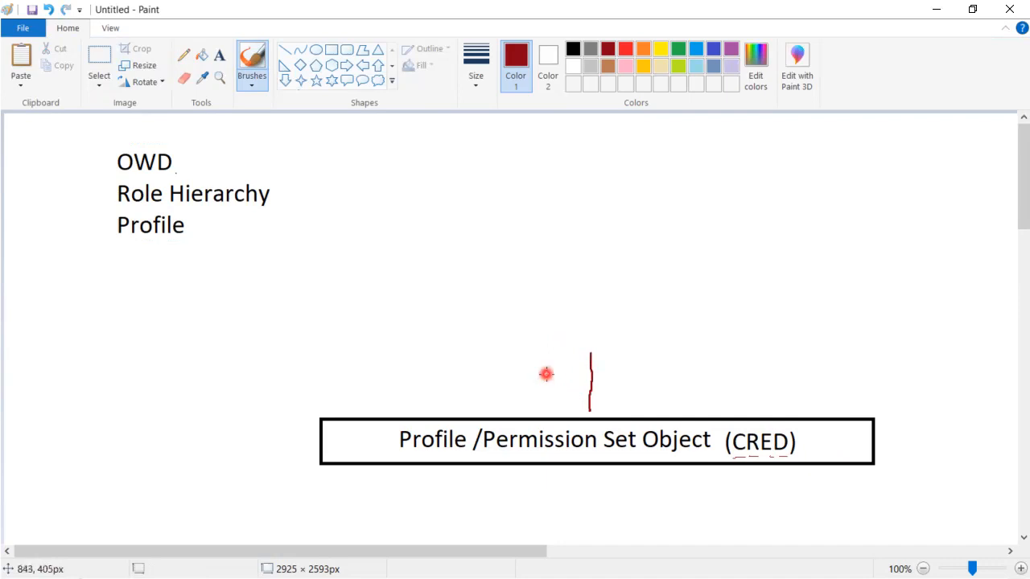
left_click_drag(532, 381, 671, 384)
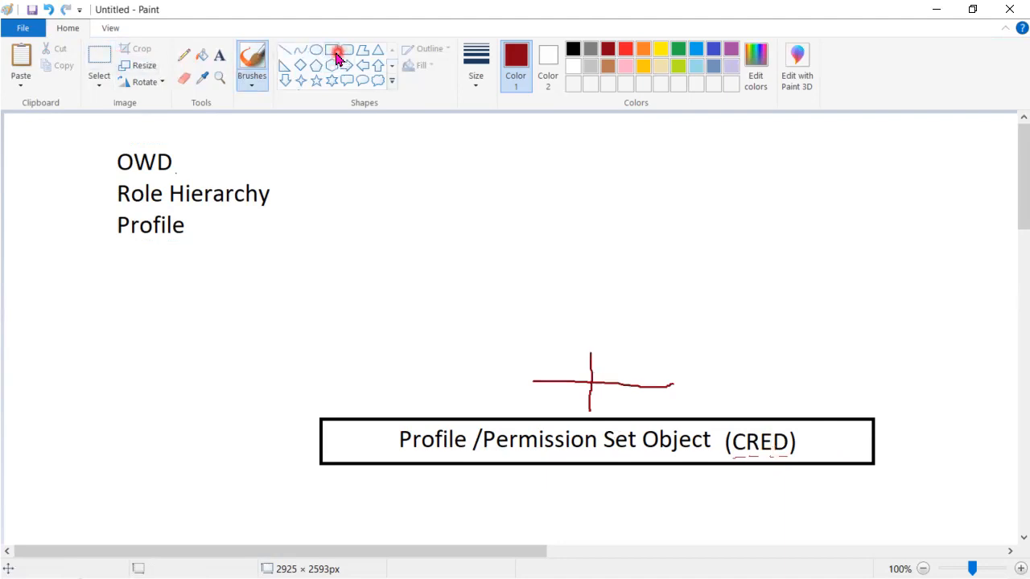
Step: Draw a black rectangle above the plus sign and narrow it from both sides to about 589 × 129 px
left_click(336, 54)
left_click(572, 50)
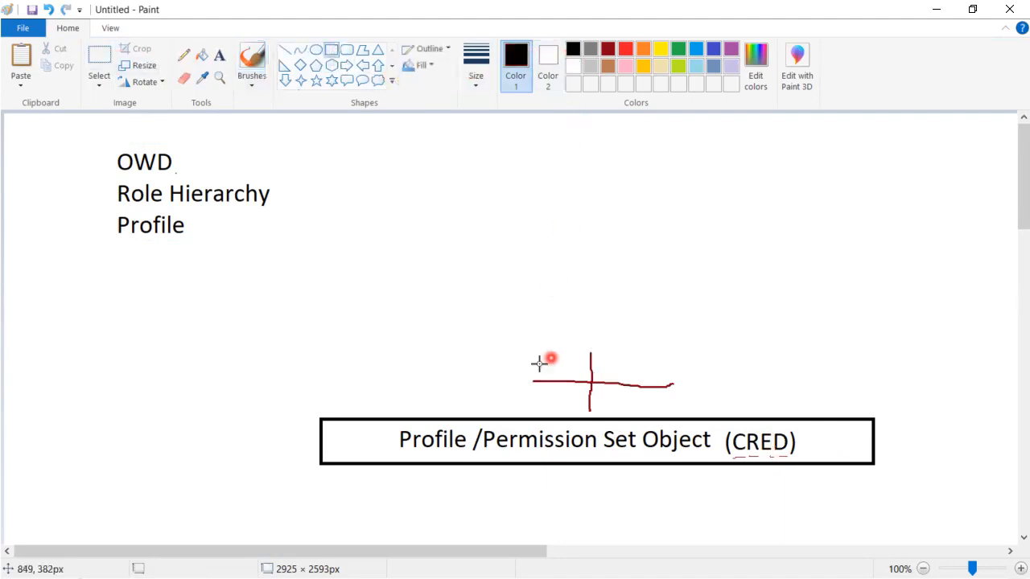
left_click_drag(370, 259, 866, 346)
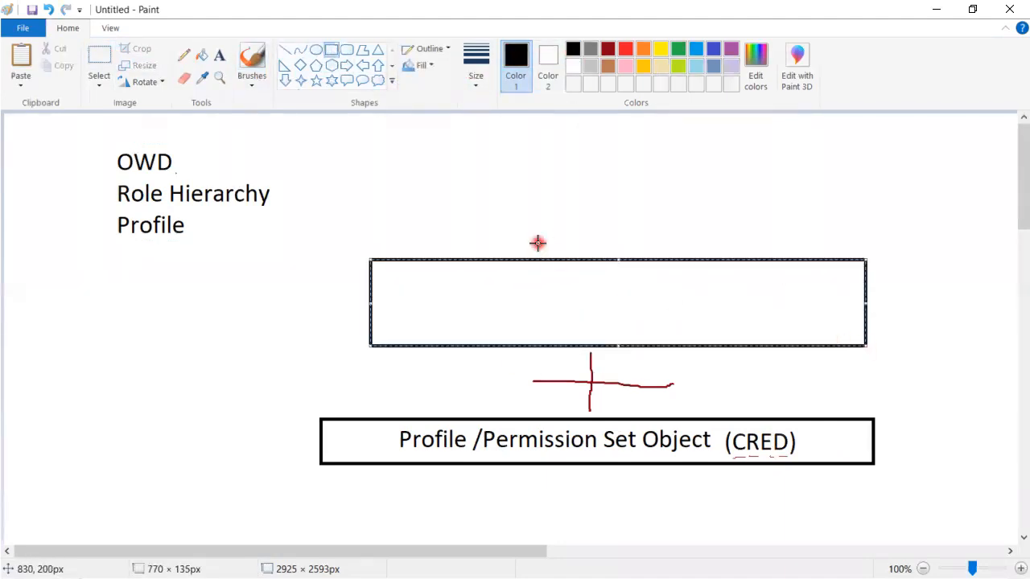
left_click_drag(370, 346, 411, 343)
left_click_drag(866, 343, 790, 343)
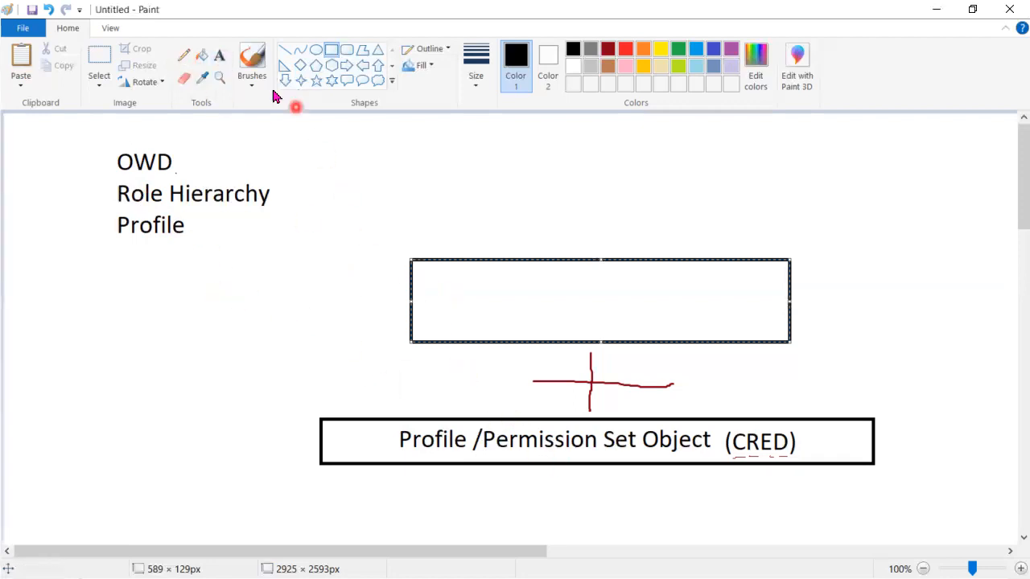
Step: Write OWD inside the new rectangle and move the text toward its middle
left_click(215, 58)
left_click(425, 268)
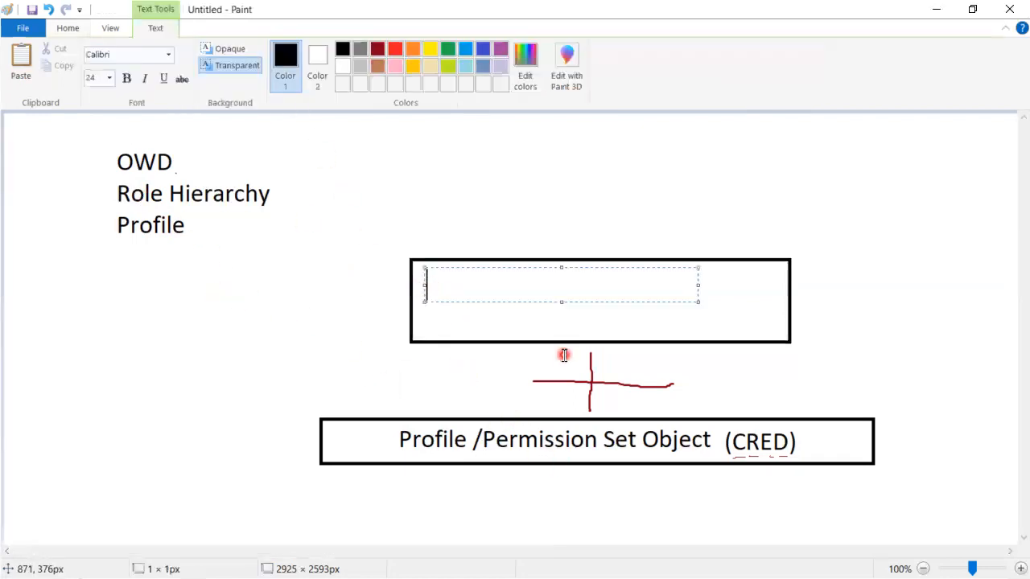
type("OWD")
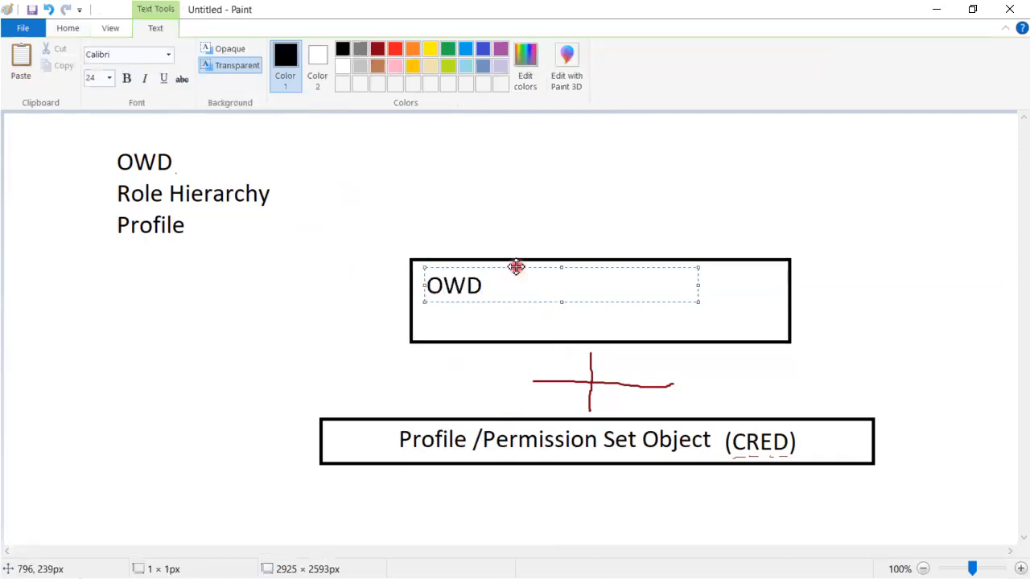
left_click_drag(517, 270, 607, 278)
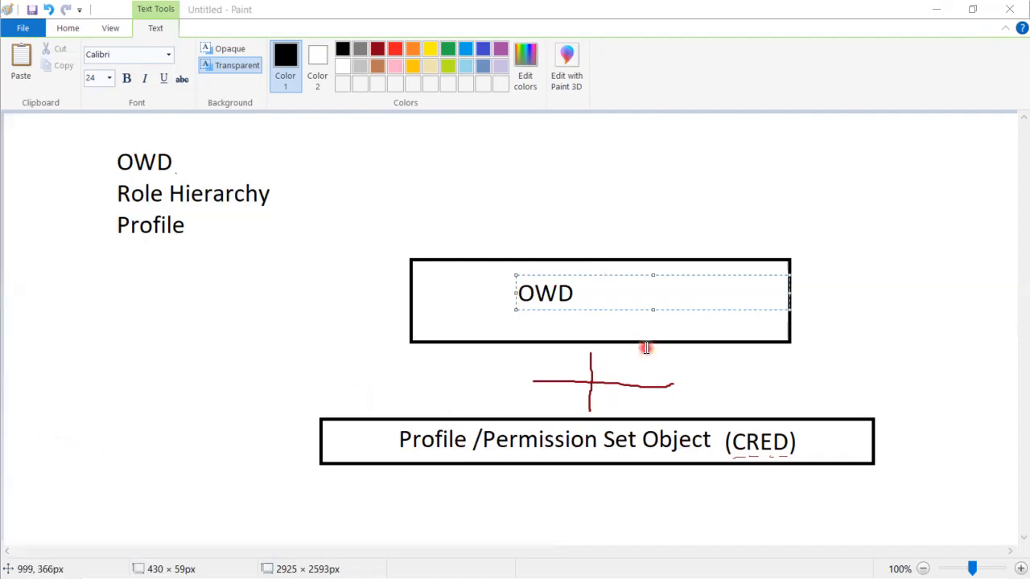
left_click(623, 312)
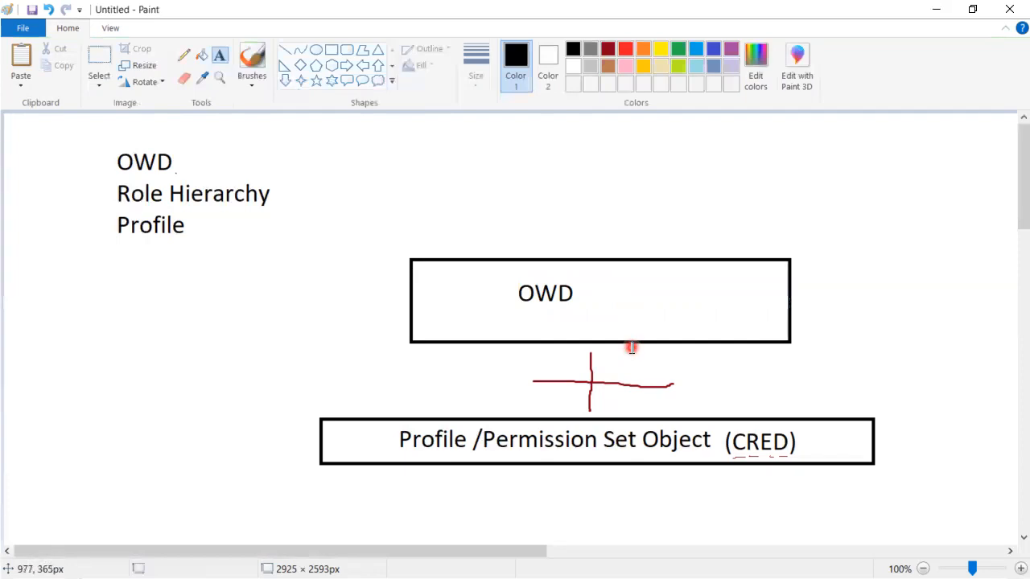
Step: Add the text (Visible of Record) beside OWD inside the upper rectangle
left_click(600, 295)
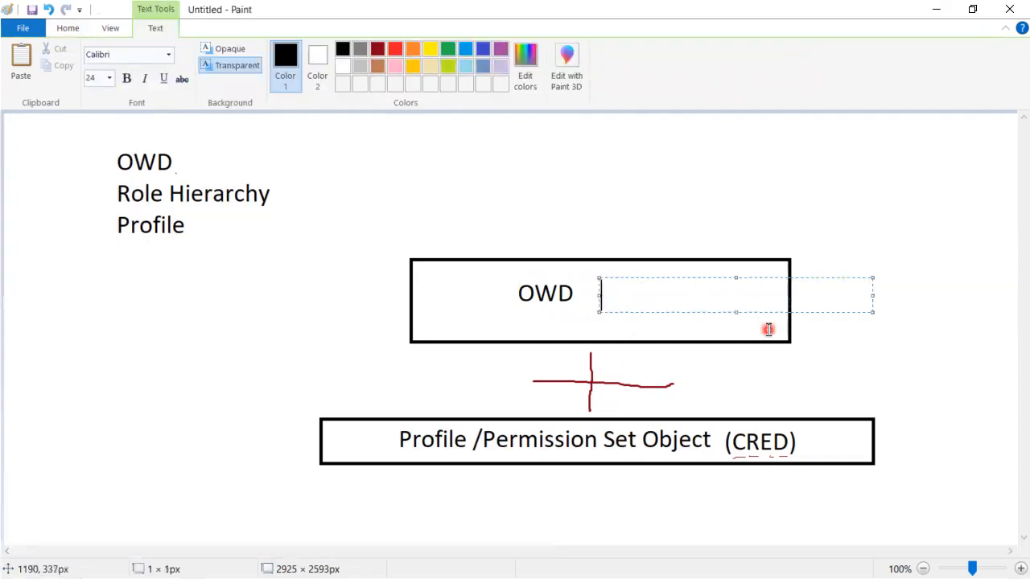
type("Visible of Record")
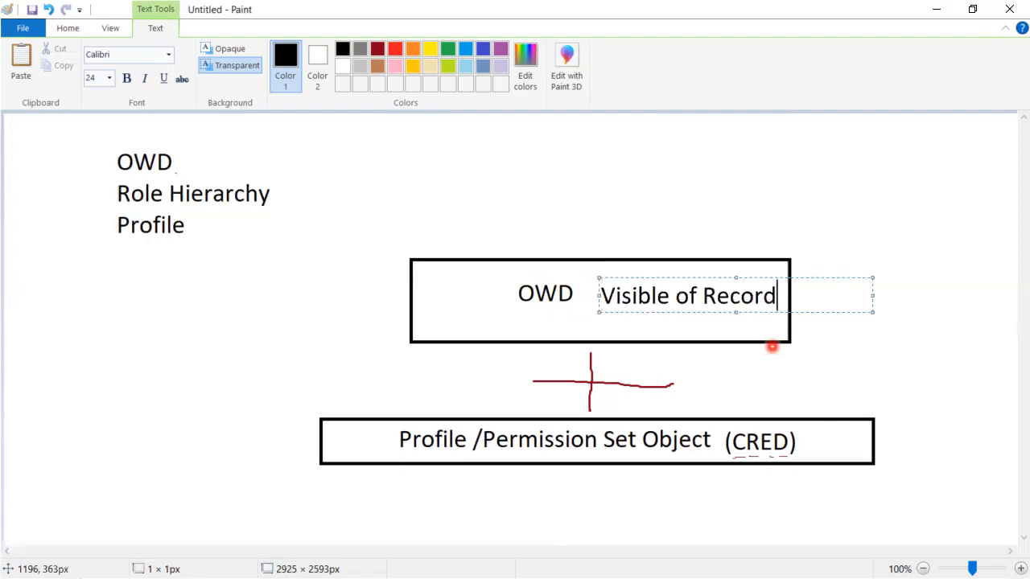
type(")")
left_click(604, 295)
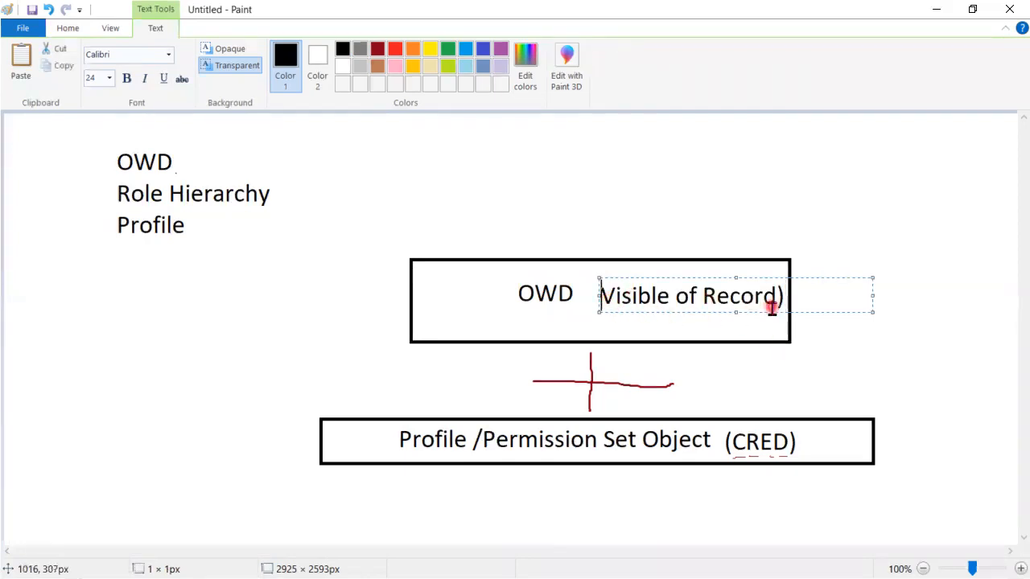
type("(")
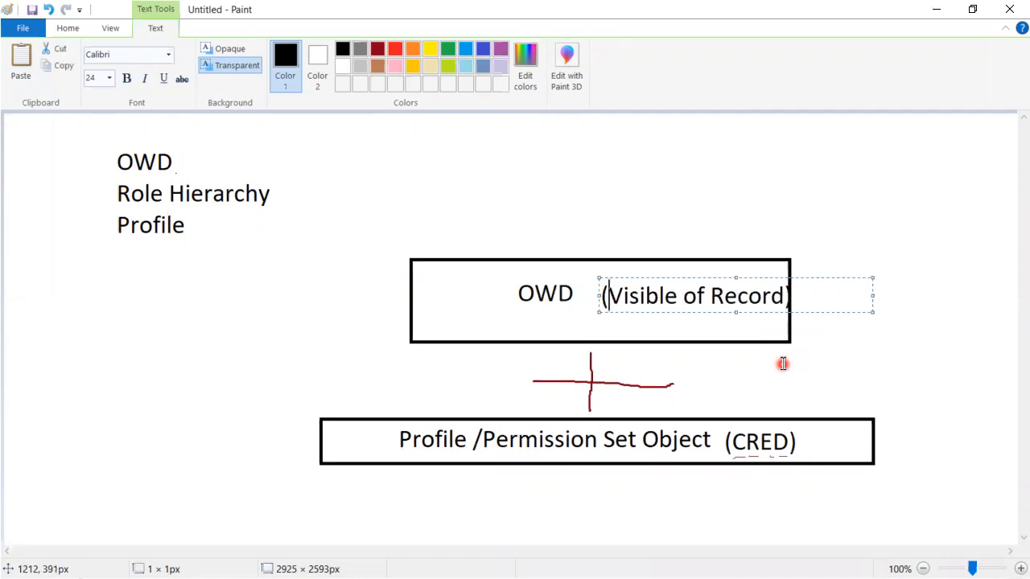
left_click(809, 444)
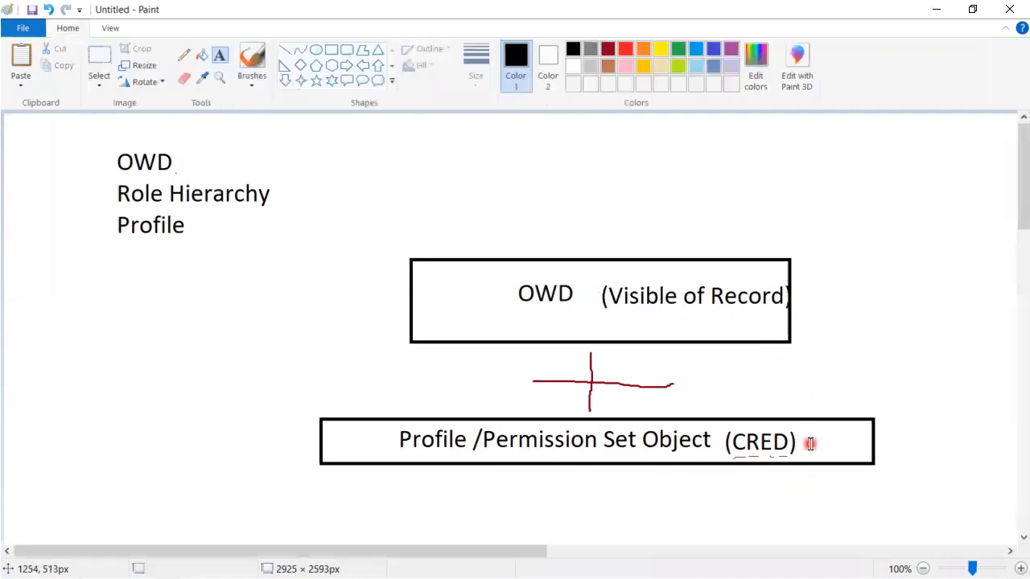
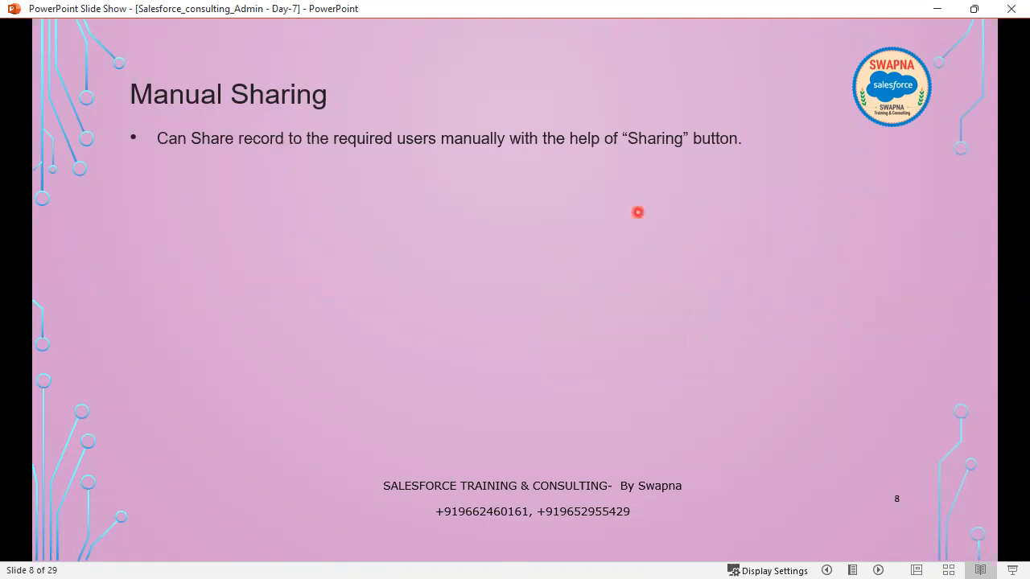
Step: Reveal the next bullet on the Manual Sharing slide and switch to the Salesforce Users page in the browser
key("Right")
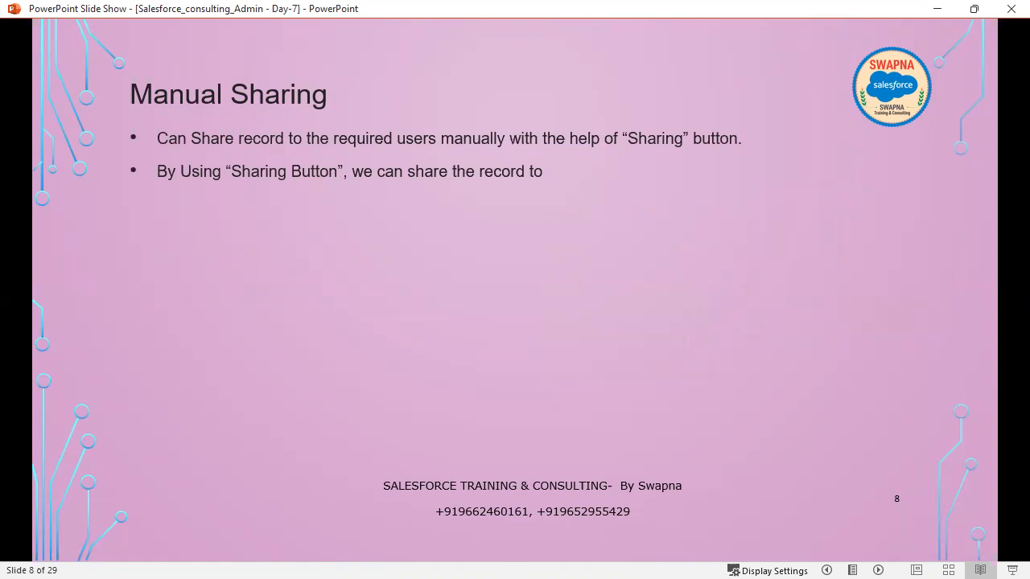
key("alt+Tab")
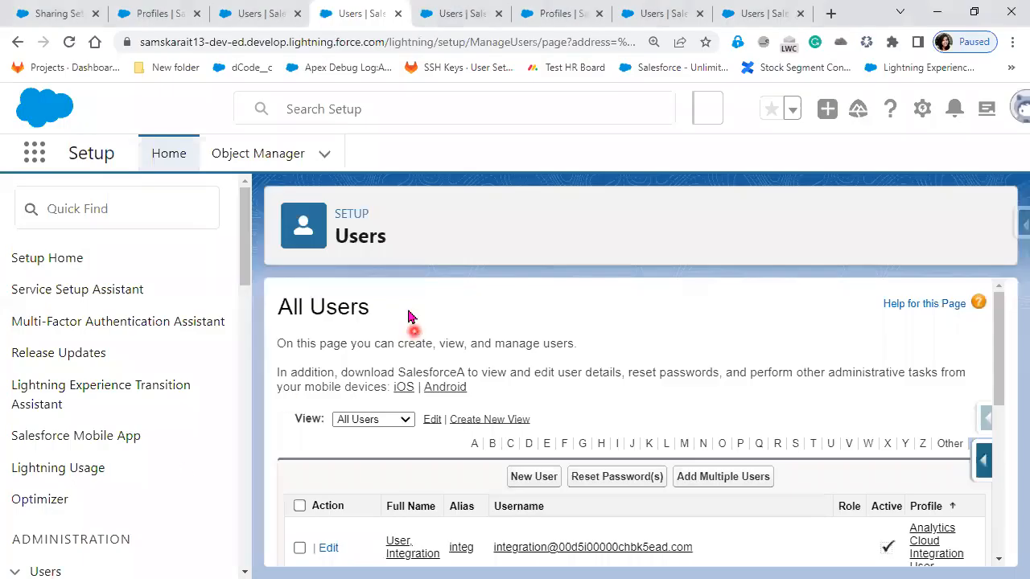
left_click(249, 13)
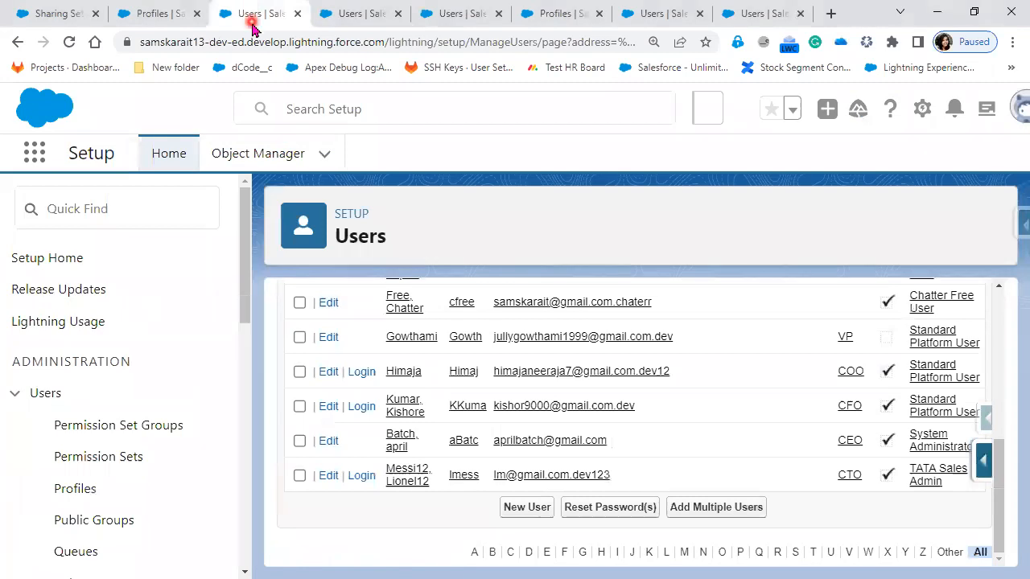
left_click(471, 18)
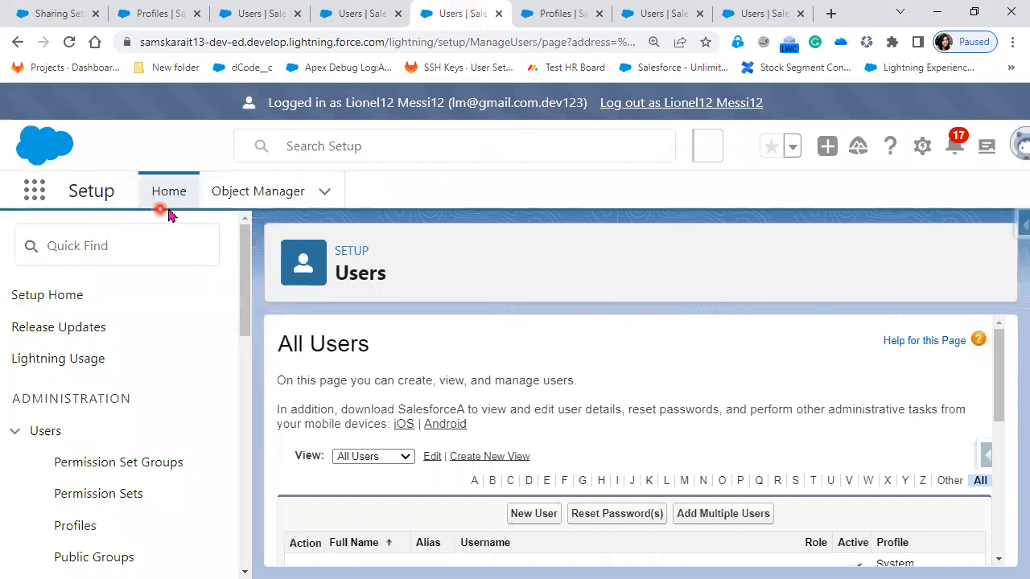
Step: Log in as the CFO-role user from the reloaded Users list and close the two leftover Users pages
left_click(69, 42)
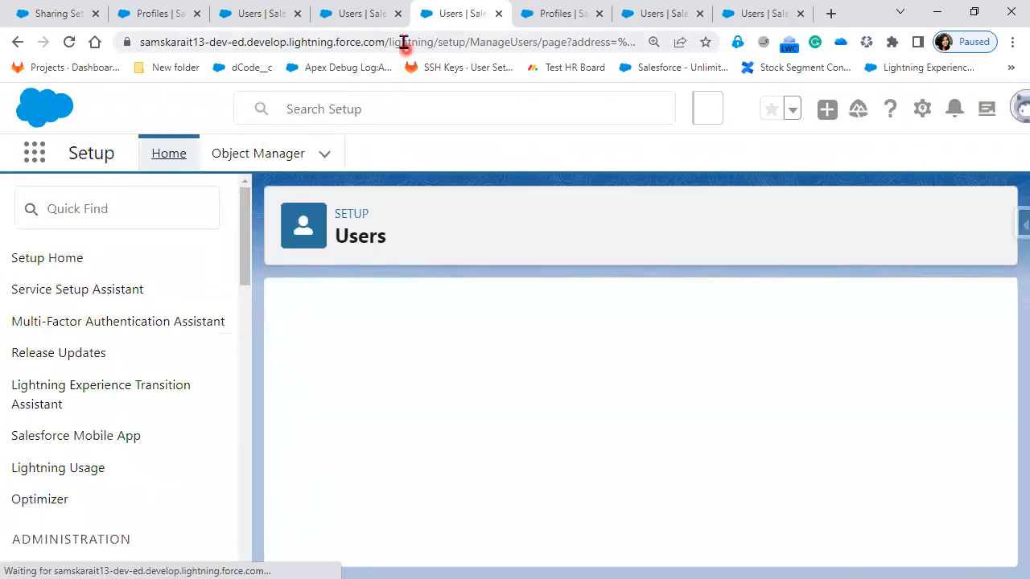
scroll(547, 531, "down", 3)
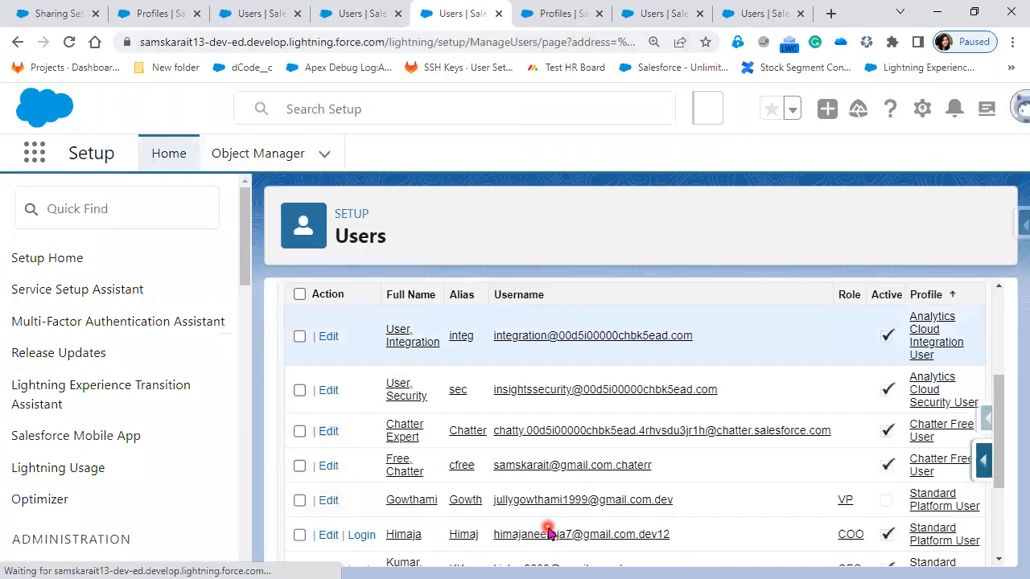
scroll(547, 531, "down", 3)
left_click(357, 407)
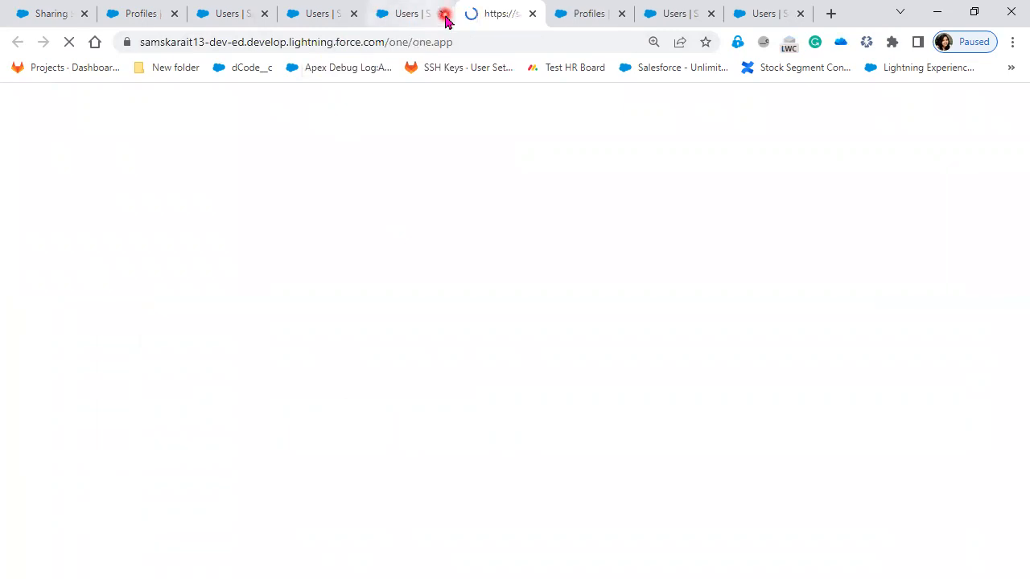
left_click(354, 15)
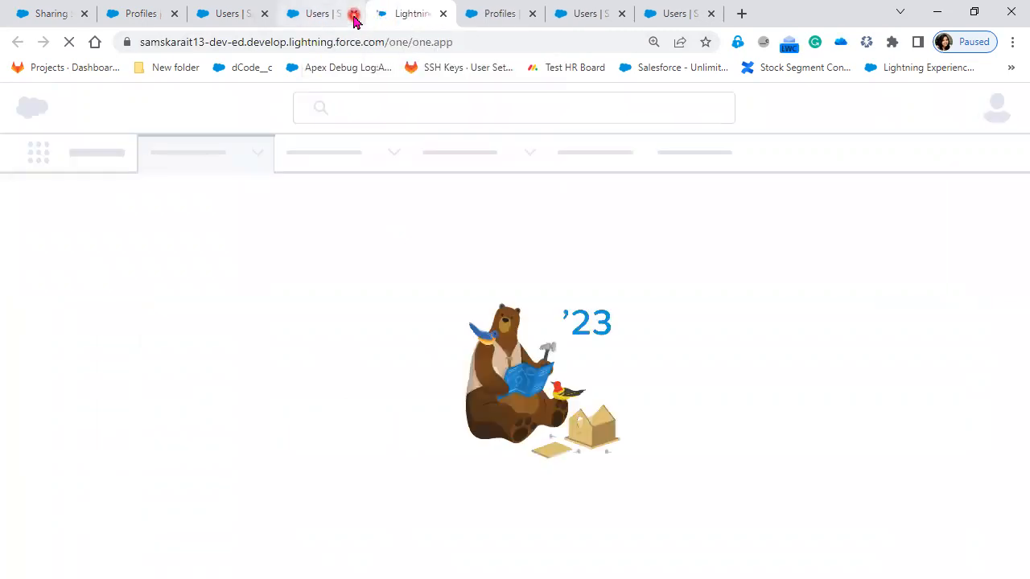
left_click(354, 15)
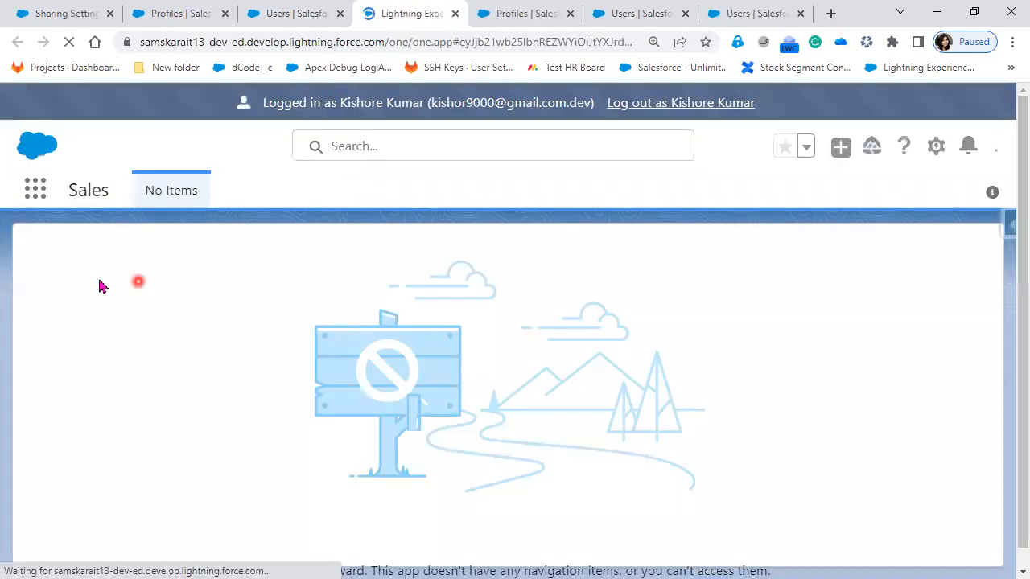
Step: Find Accounts among all App Launcher items and open the account named after the logged-in user
left_click(35, 189)
left_click(65, 339)
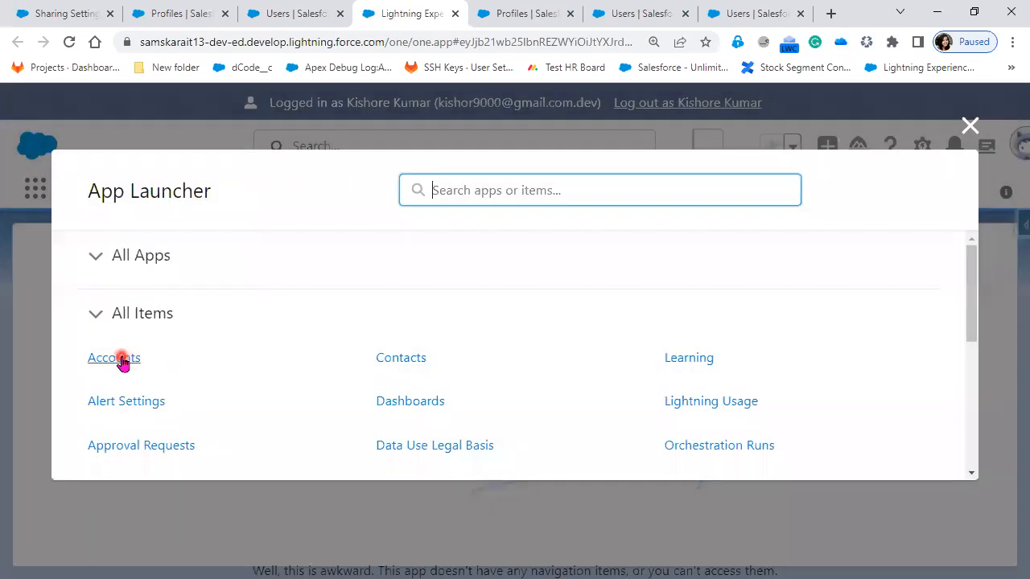
left_click(120, 359)
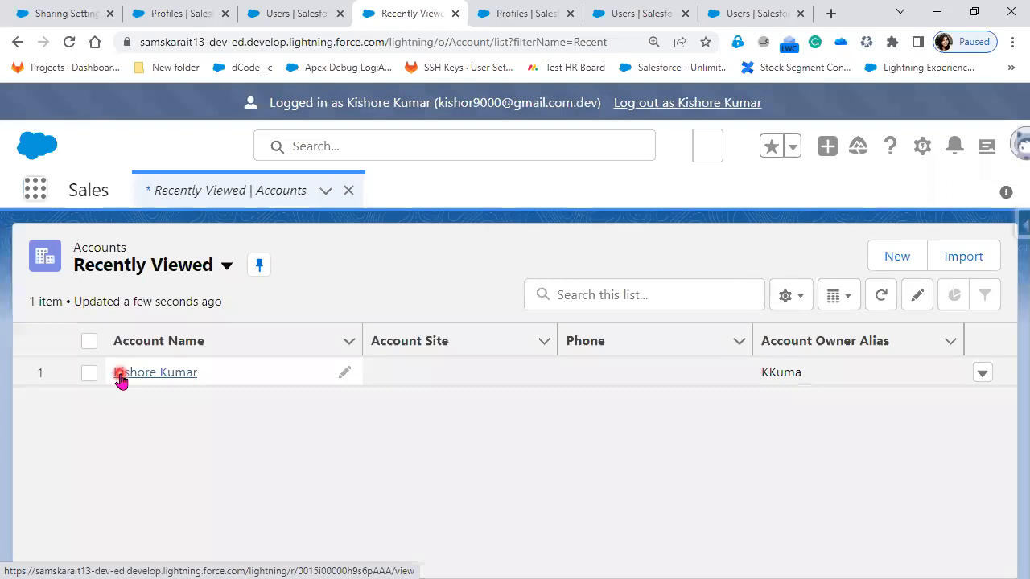
left_click(119, 373)
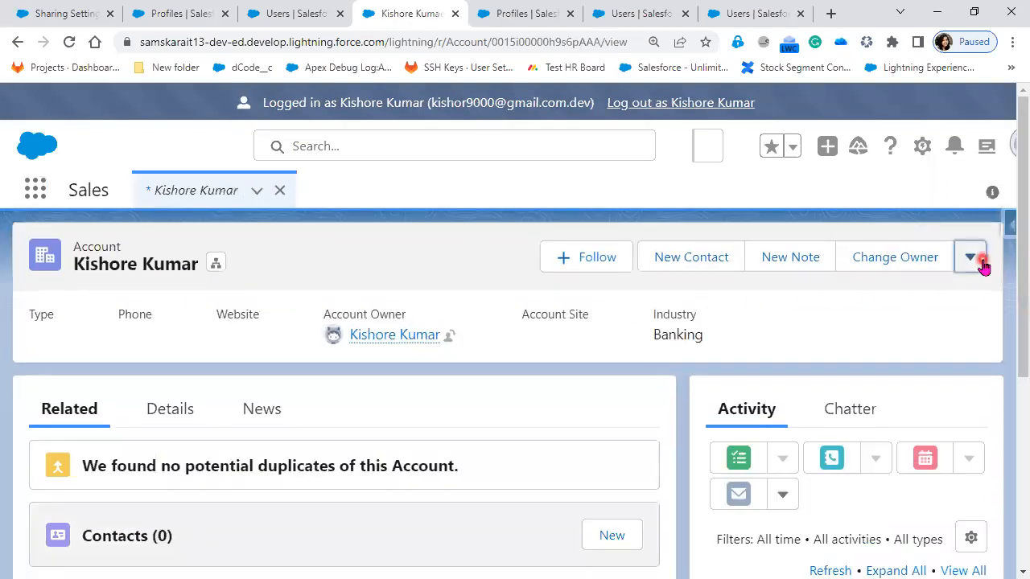
Step: Open sharing for the account, add the COO and CTO users individually as recipients, and remove both
left_click(981, 266)
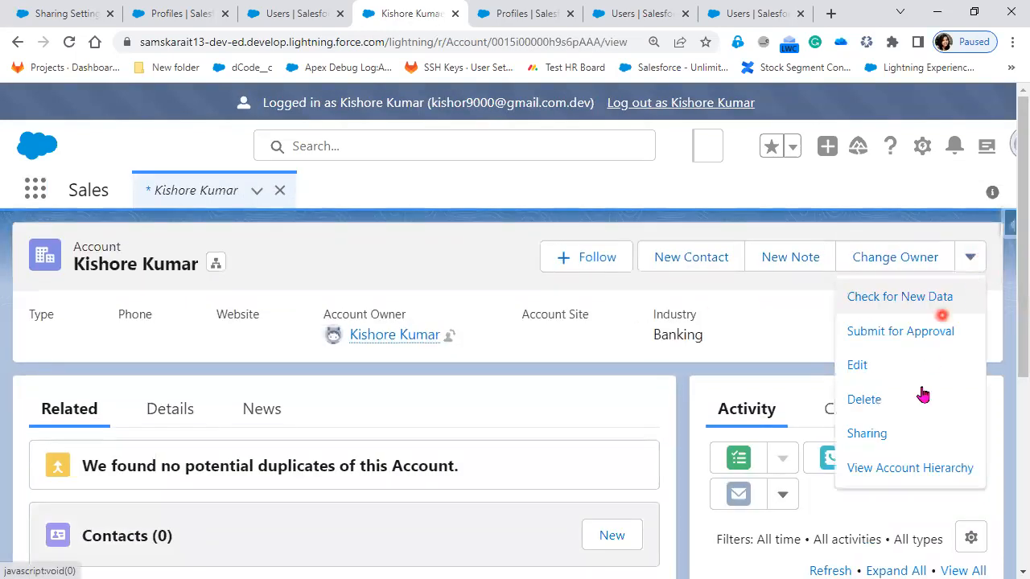
left_click(915, 432)
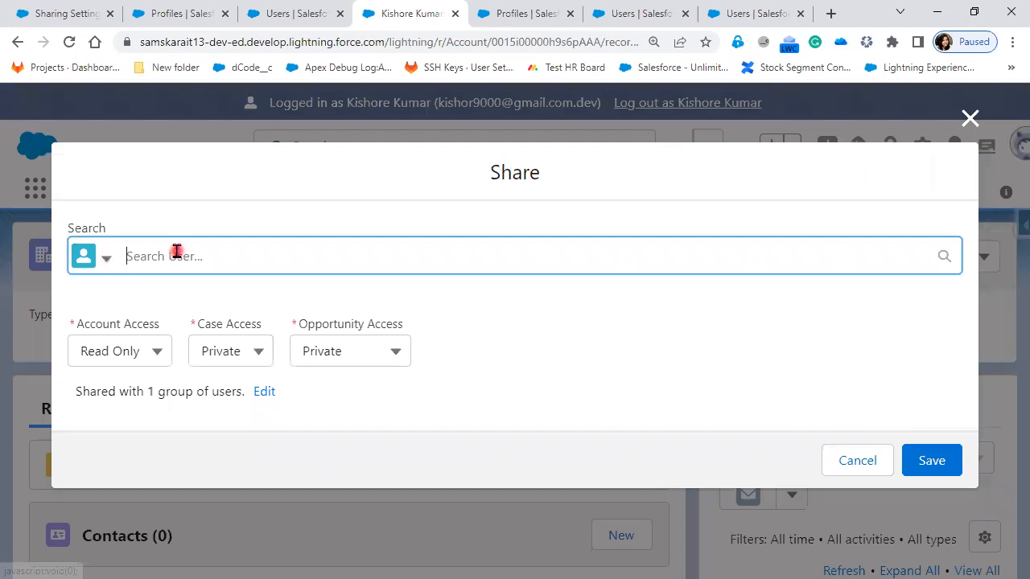
type("Him")
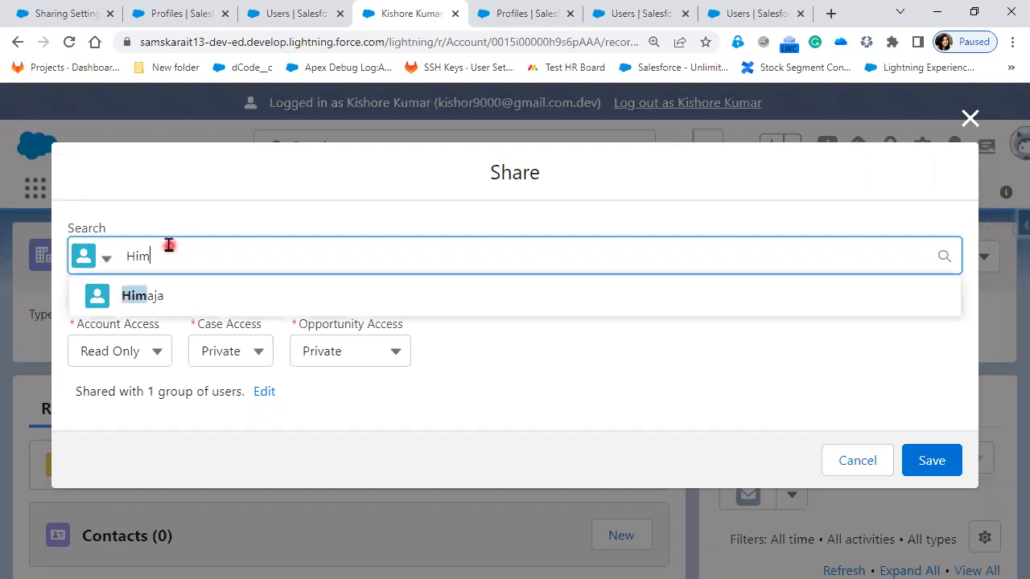
left_click(161, 297)
type("Me")
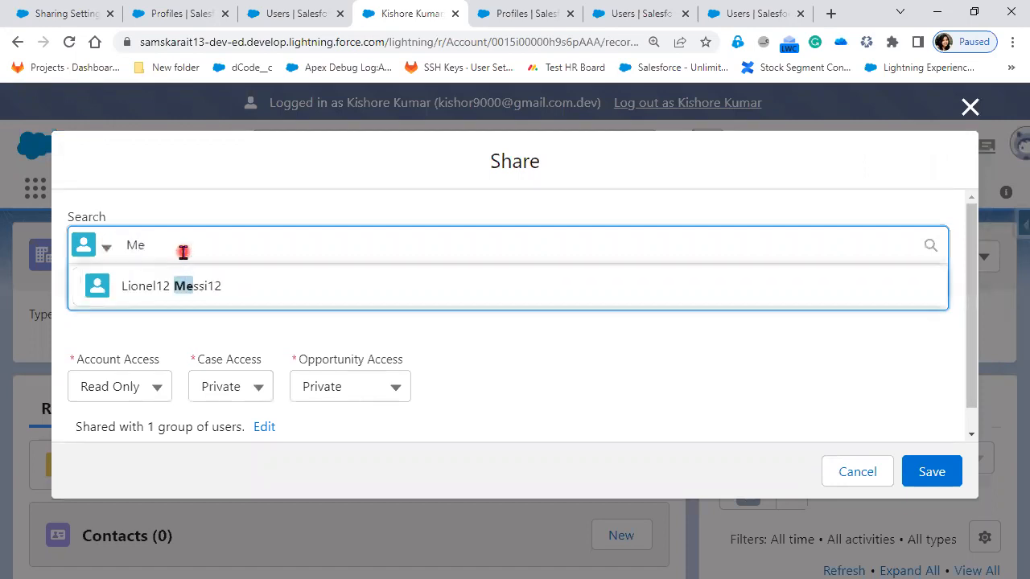
left_click(197, 294)
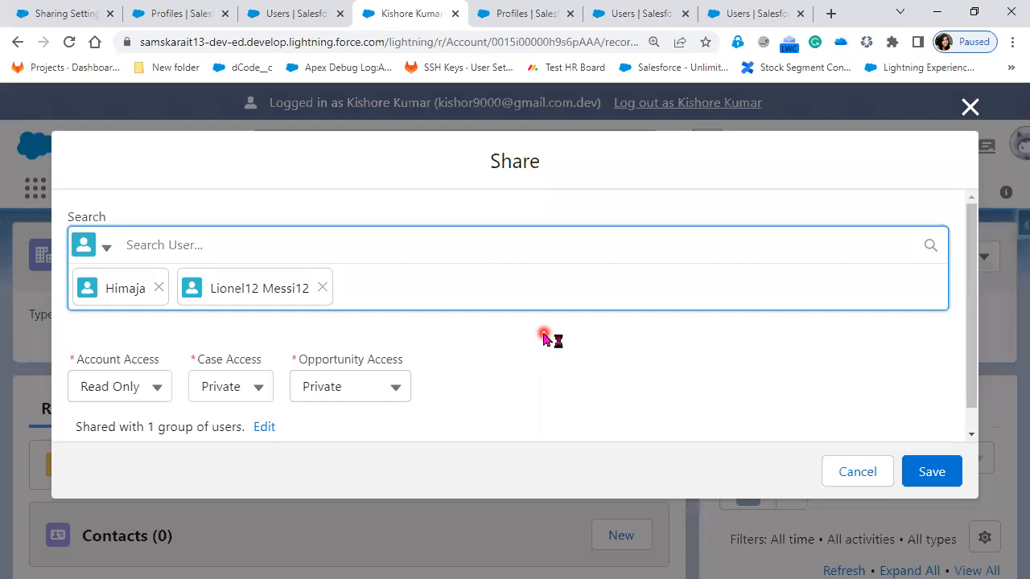
left_click(159, 288)
left_click(216, 290)
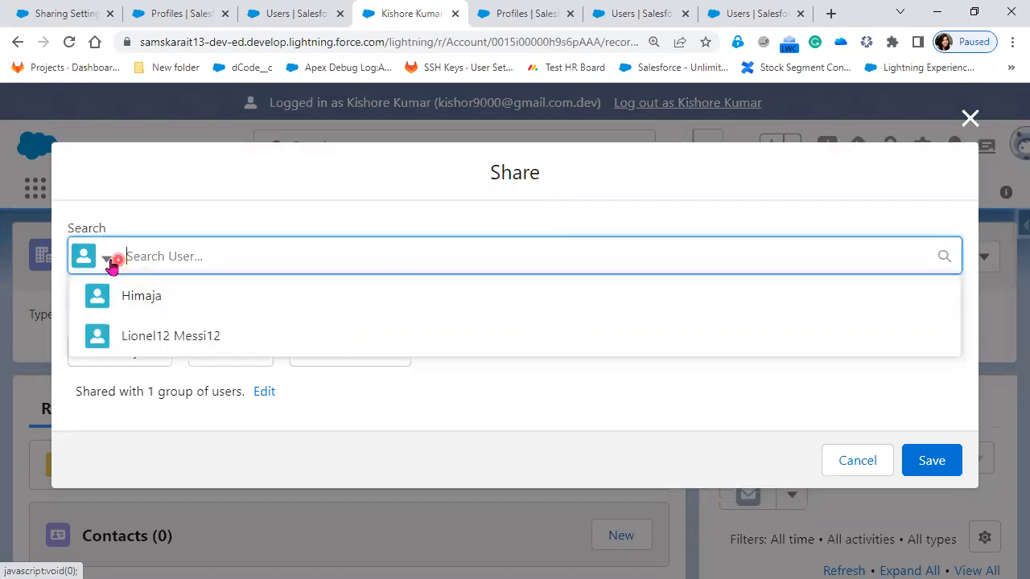
Step: Switch the share recipient type to Role, add the COO role, and remove it
left_click(107, 267)
left_click(132, 356)
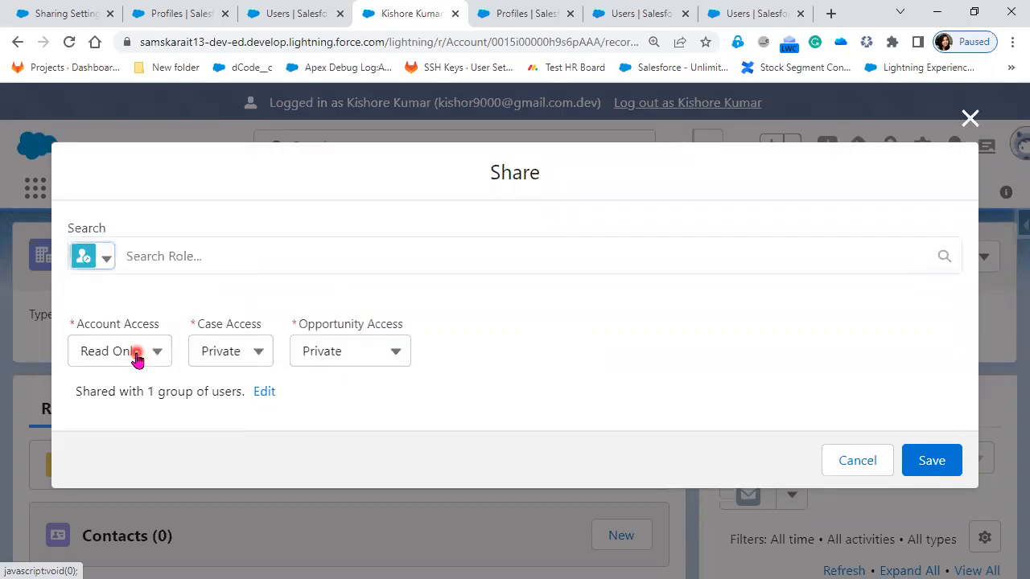
left_click(184, 251)
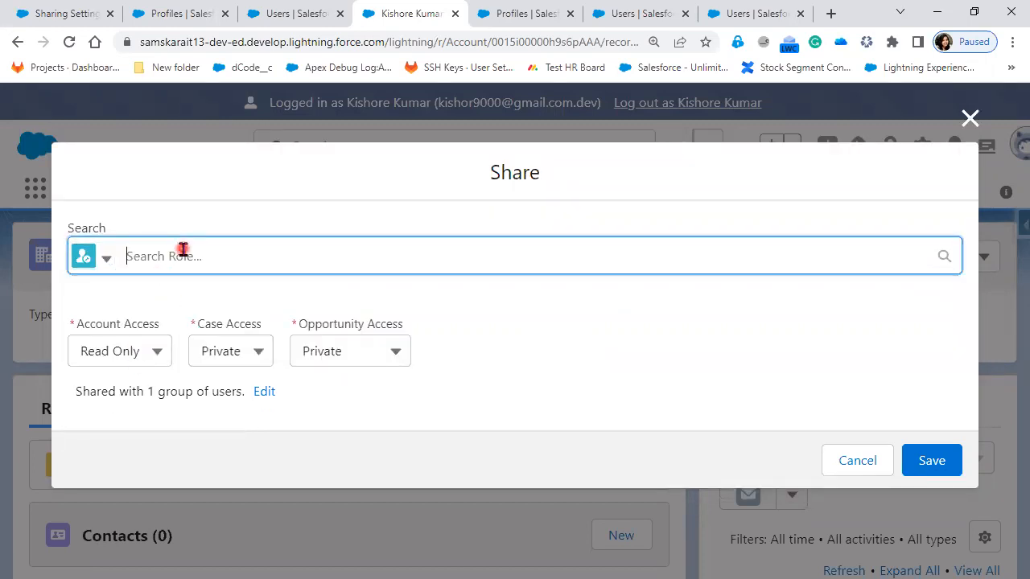
type("COO")
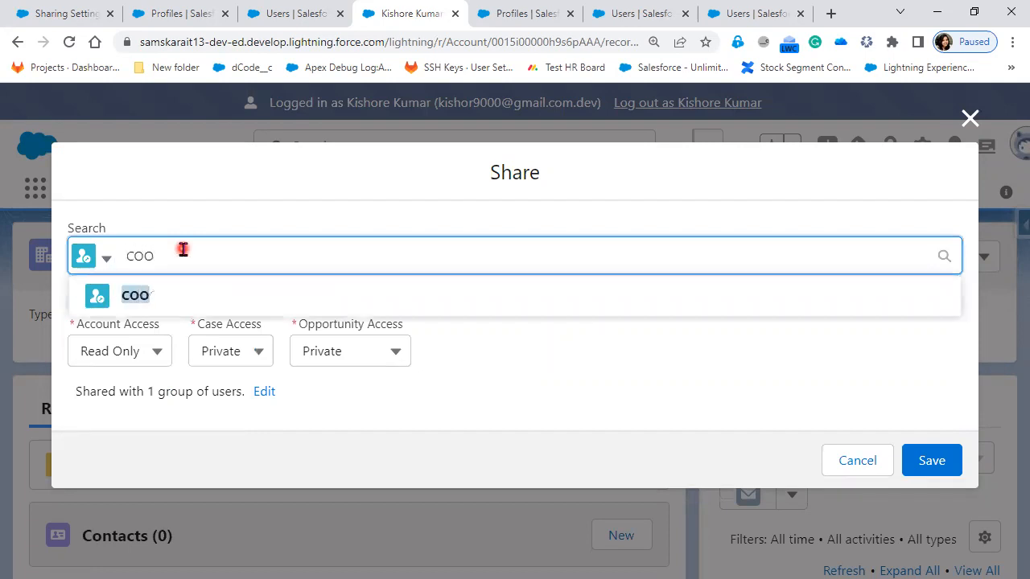
left_click(134, 297)
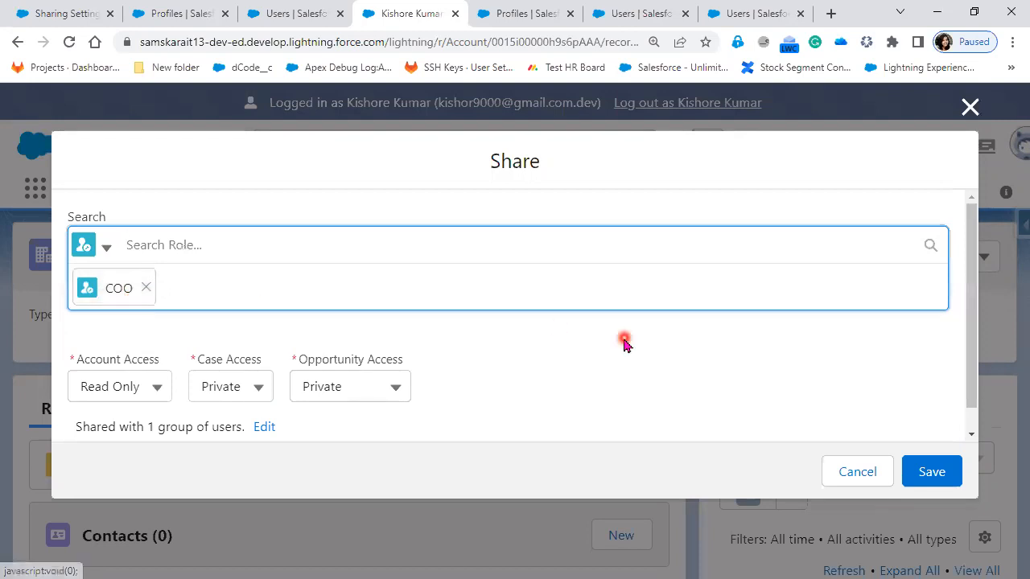
left_click(148, 289)
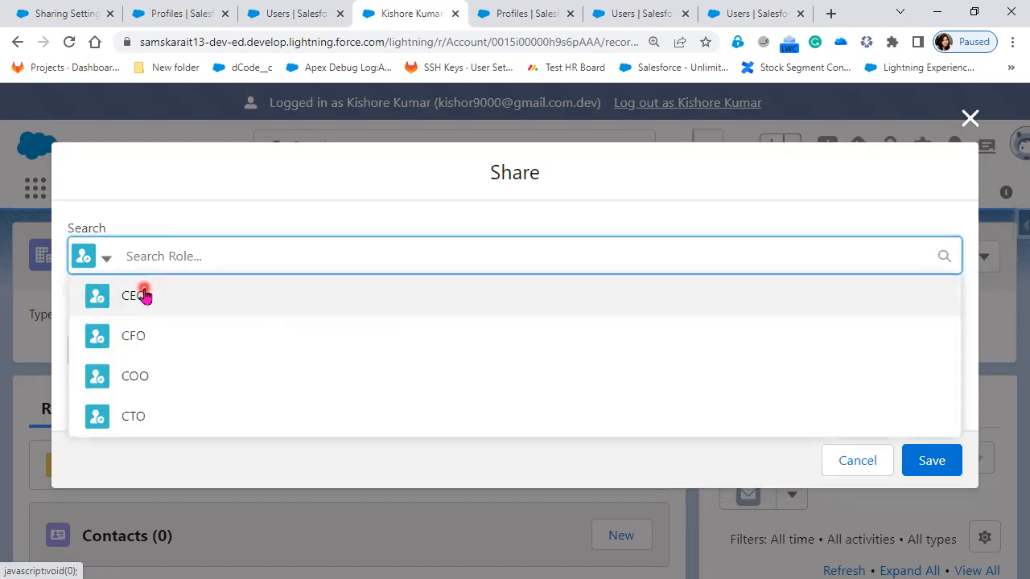
Step: Add CTO as a Role and Subordinates recipient and close the Share dialog without saving
left_click(108, 263)
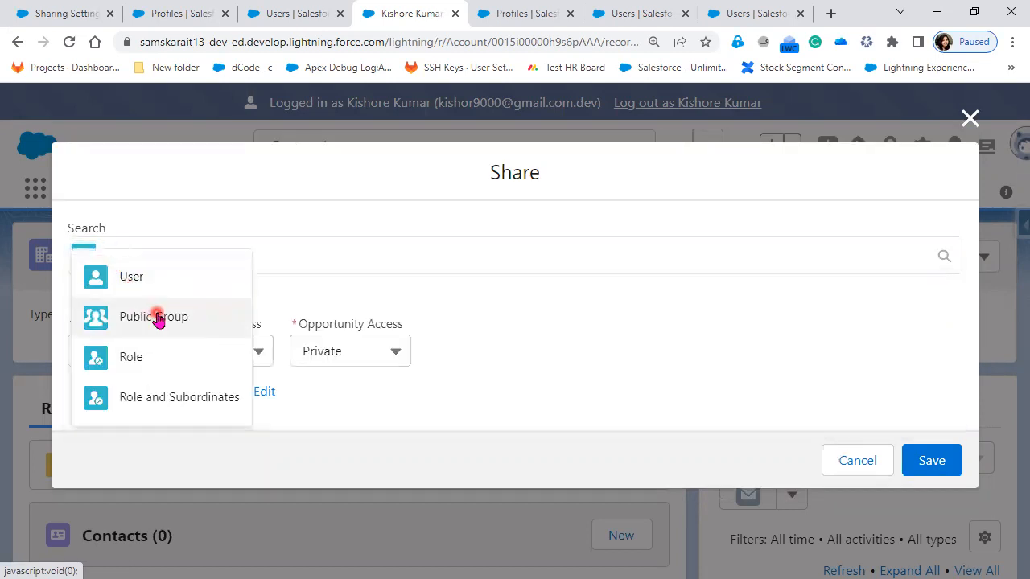
left_click(179, 399)
left_click(137, 255)
type("CTO")
left_click(136, 296)
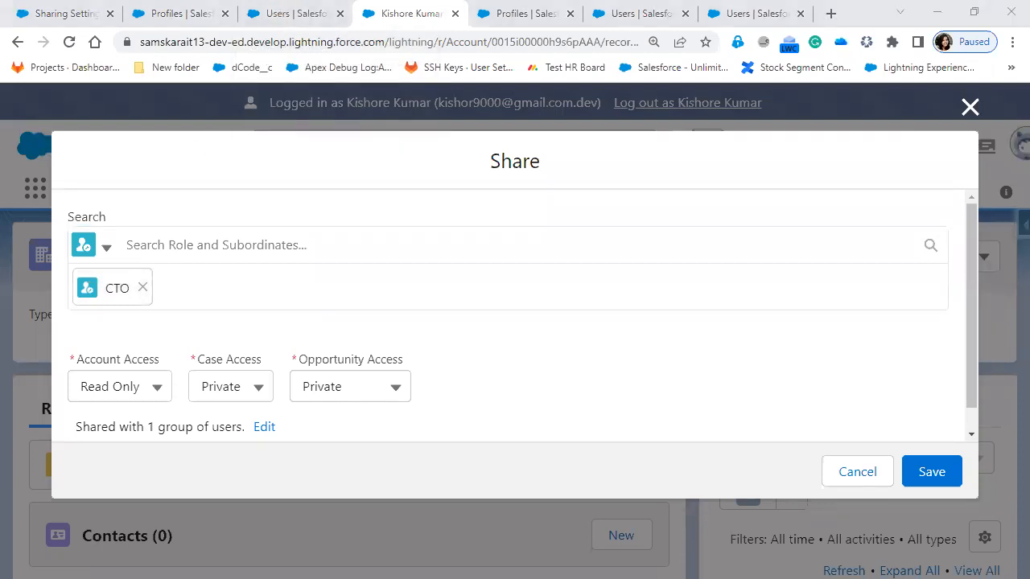
left_click(970, 106)
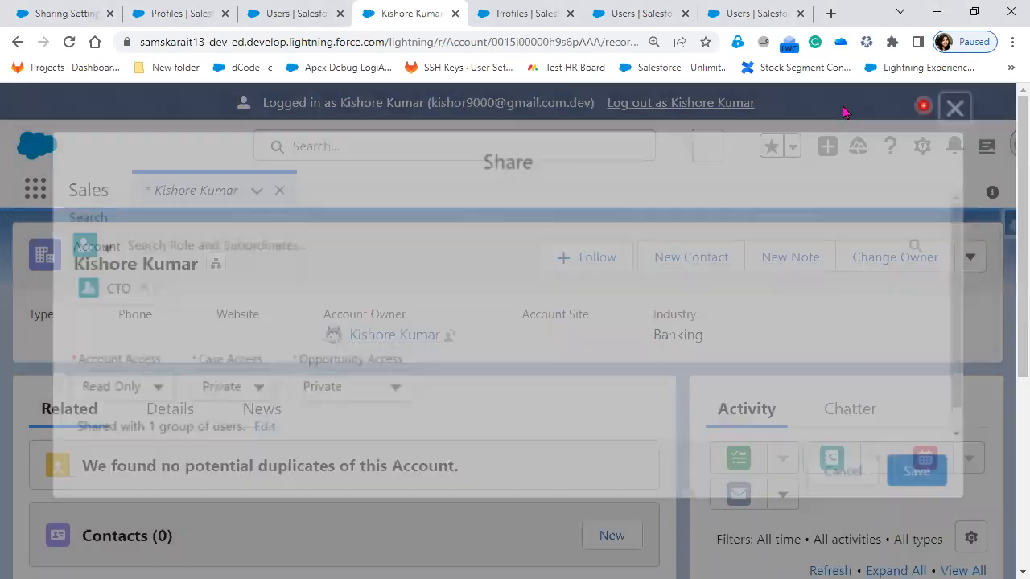
Step: Log out of the impersonated user's session and open the Roles setup page in place of the Profiles page
left_click(683, 102)
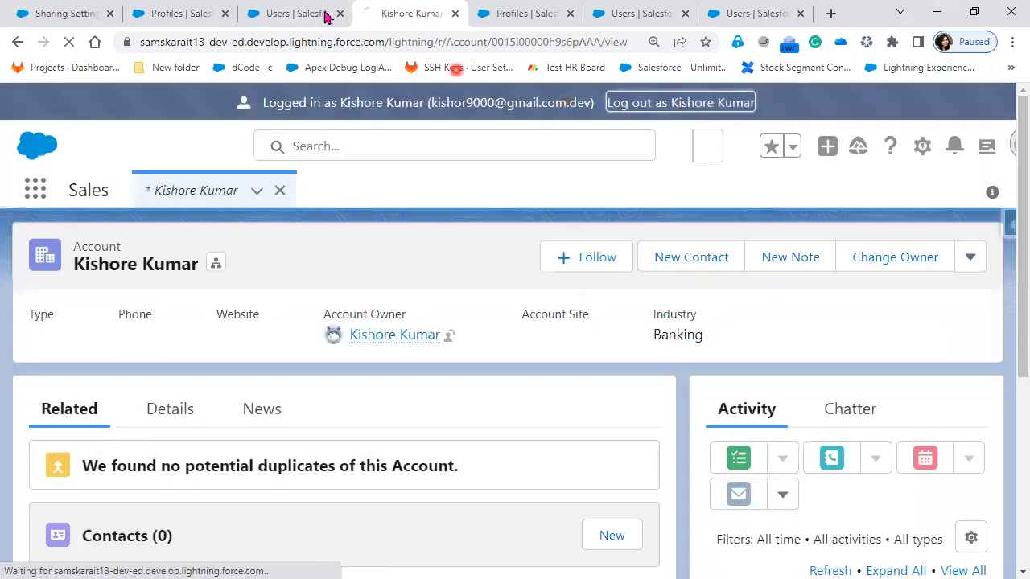
left_click(178, 14)
scroll(84, 535, "down", 3)
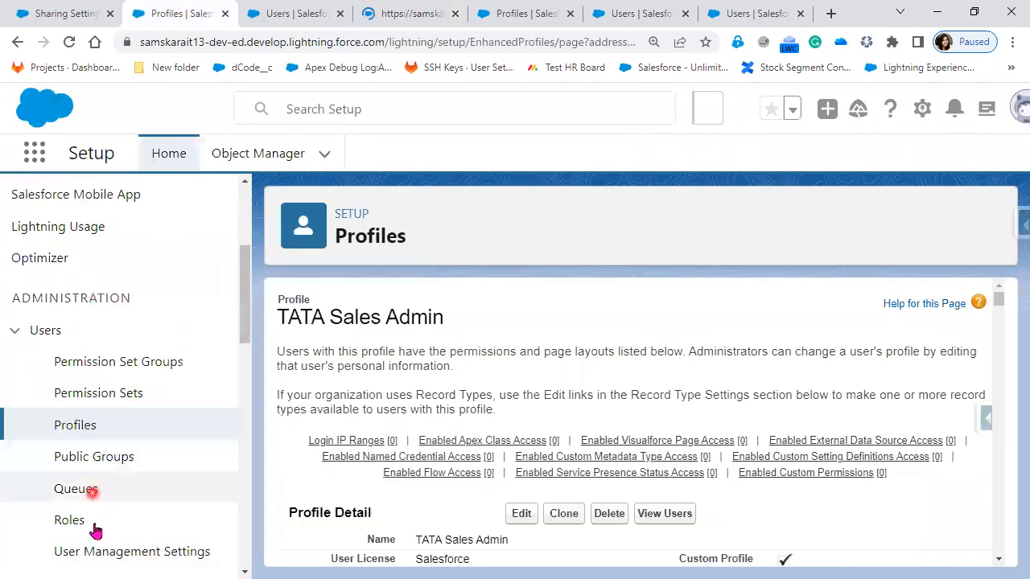
left_click(85, 522)
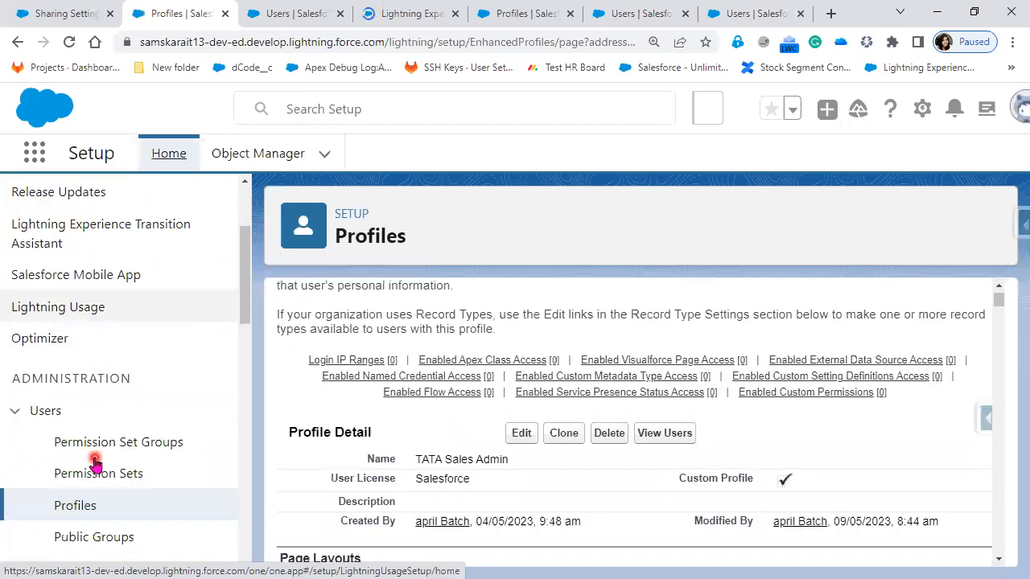
scroll(570, 482, "down", 2)
scroll(572, 479, "up", 3)
scroll(64, 494, "down", 2)
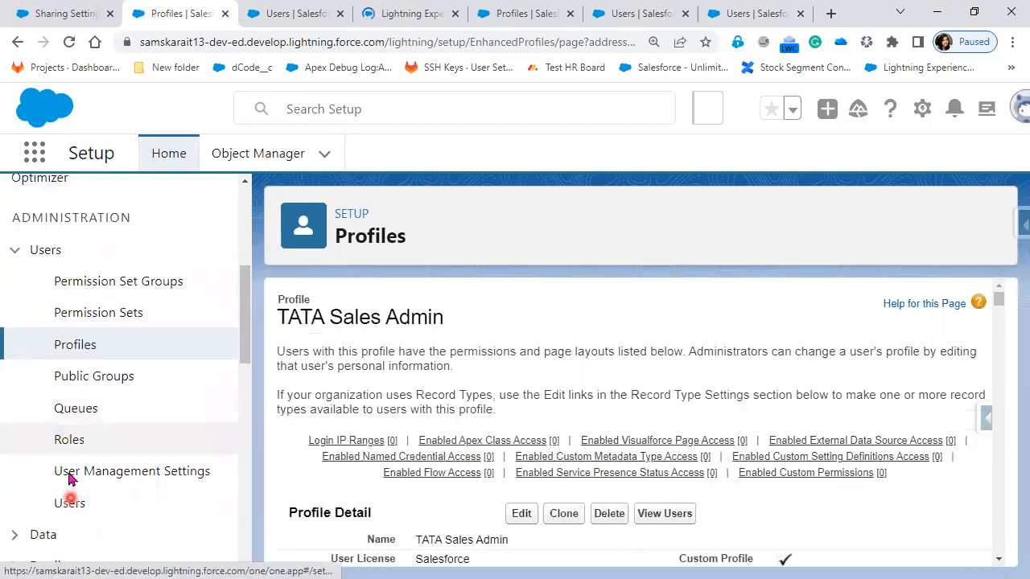
left_click(68, 442)
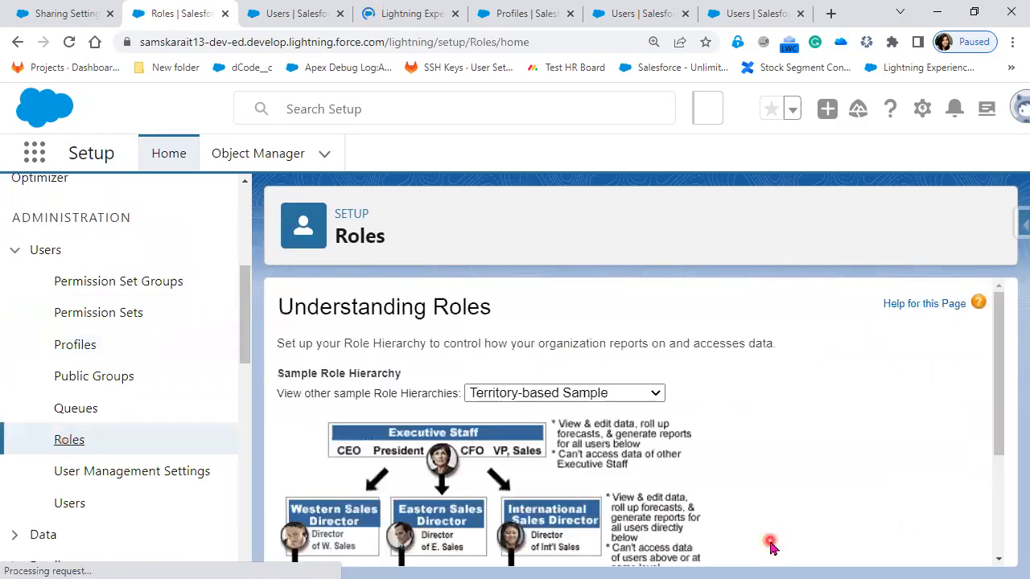
Step: Open the organization's role hierarchy through Set Up Roles and expand all roles to examine the levels under CEO
scroll(788, 507, "down", 3)
left_click(650, 539)
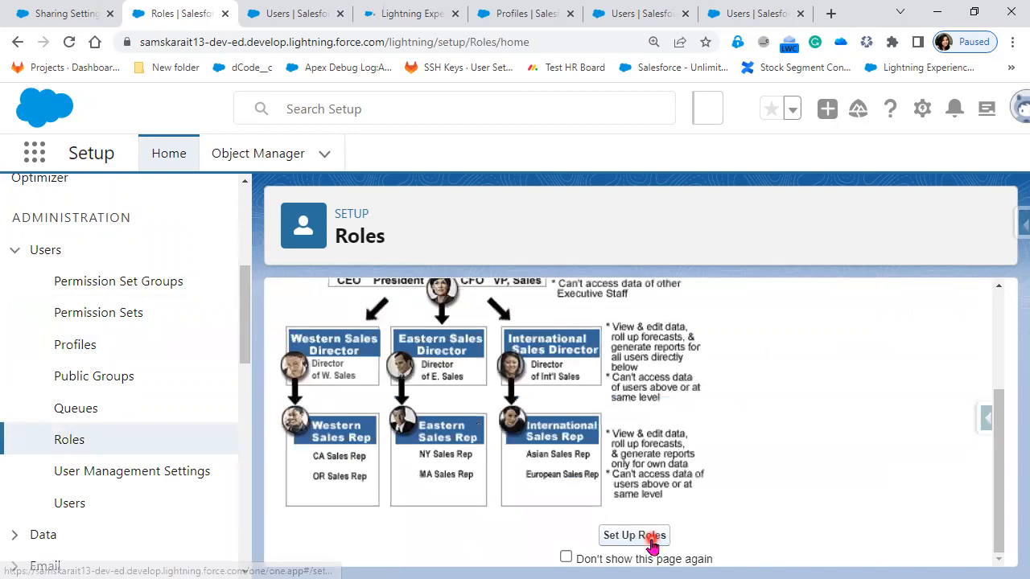
left_click(338, 458)
left_click(358, 400)
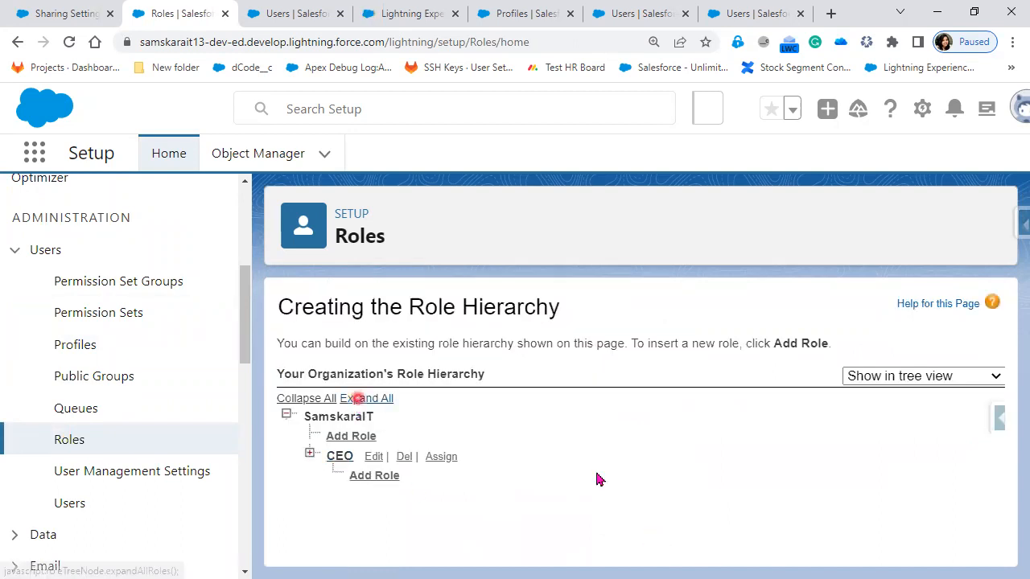
left_click(597, 475)
scroll(596, 476, "down", 1)
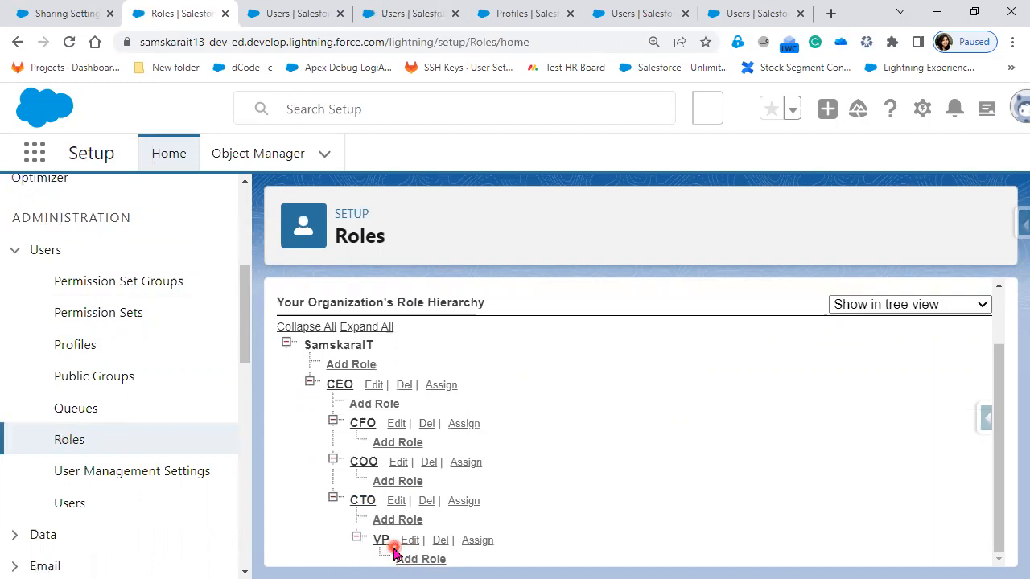
left_click(405, 521)
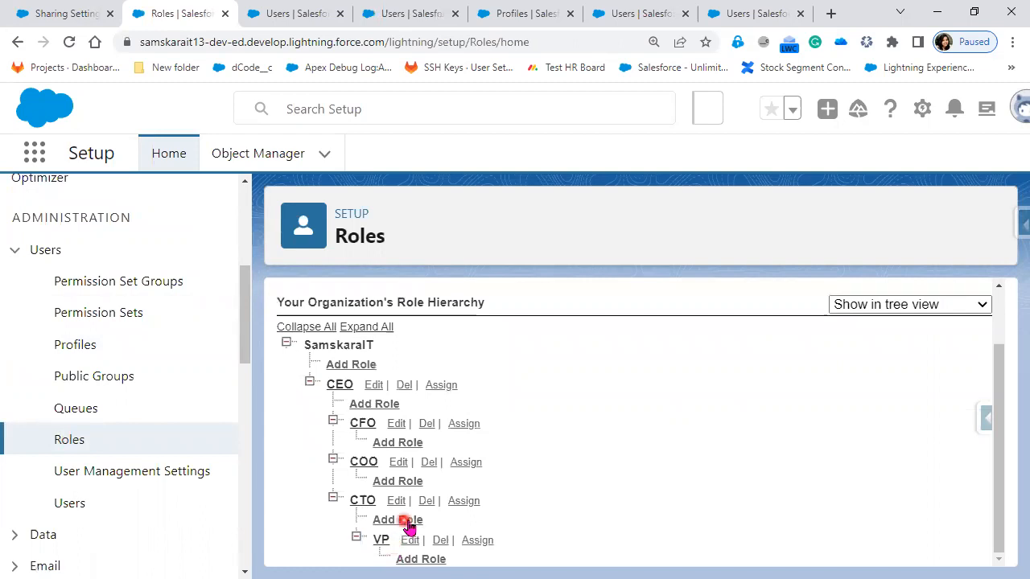
left_click(392, 516)
left_click(393, 522)
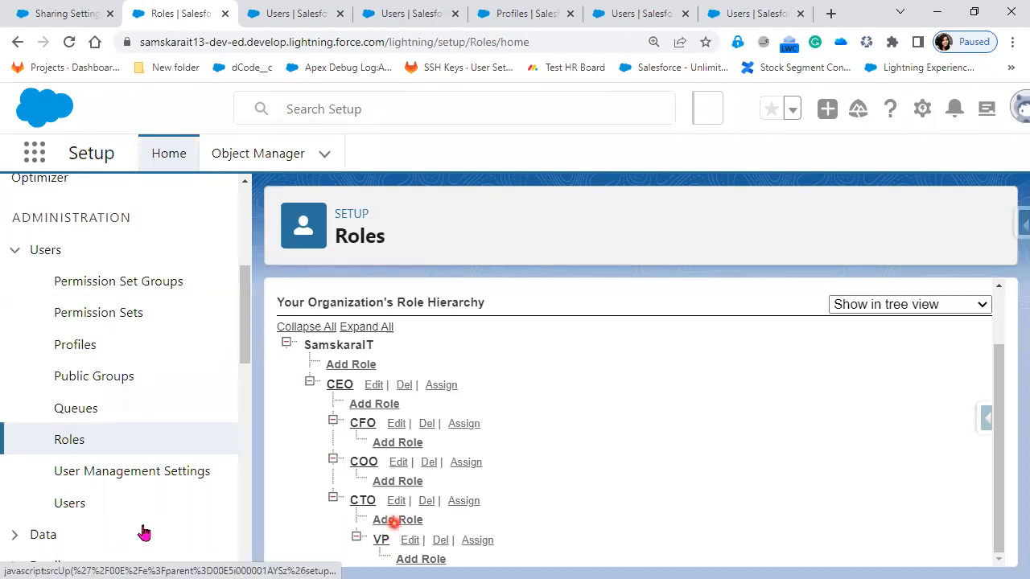
Step: Open the Users setup page and examine which role, profile and active status each user has
left_click(68, 514)
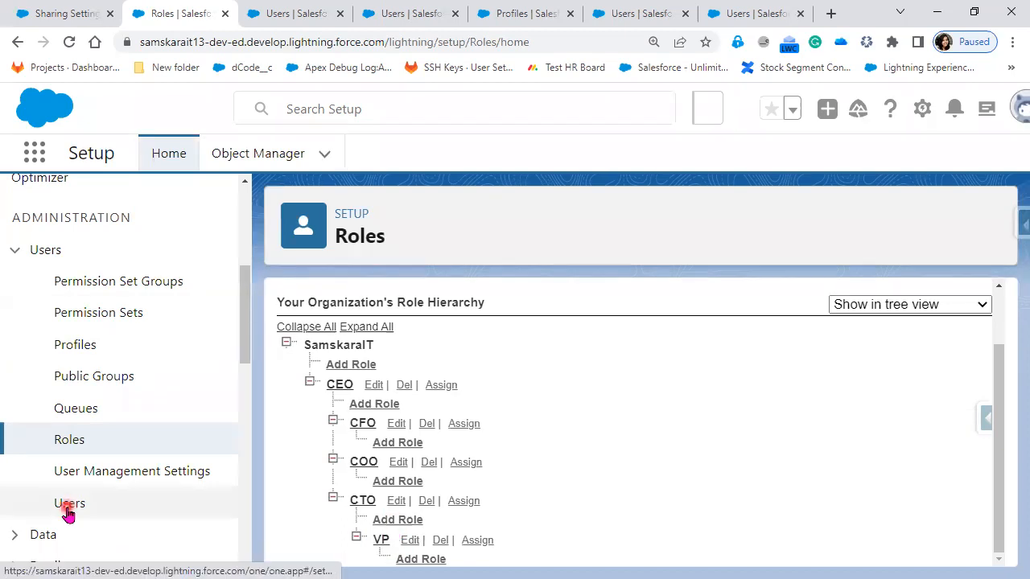
left_click(646, 477)
scroll(665, 561, "down", 1)
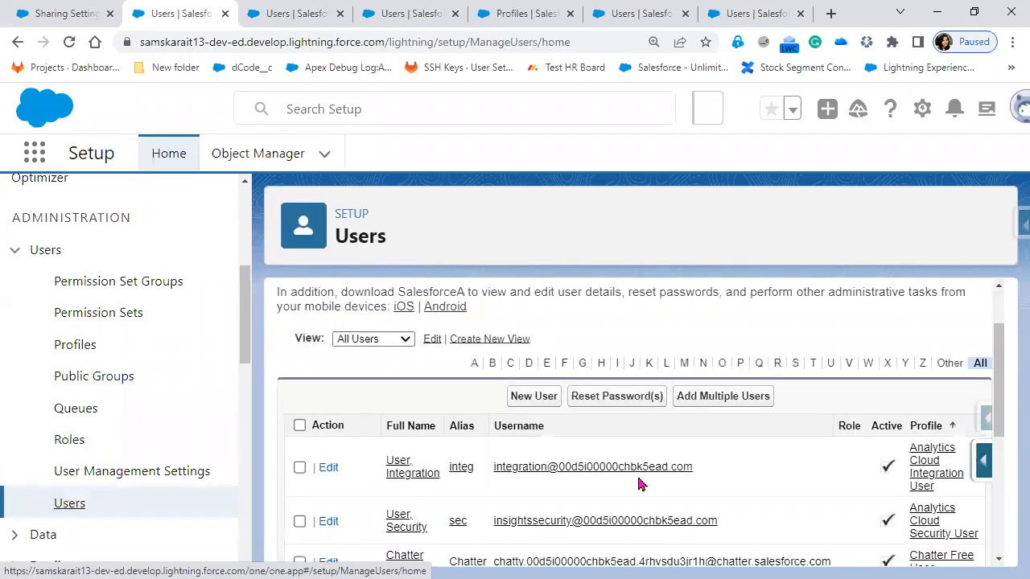
scroll(639, 482, "down", 3)
left_click(639, 481)
scroll(639, 481, "down", 1)
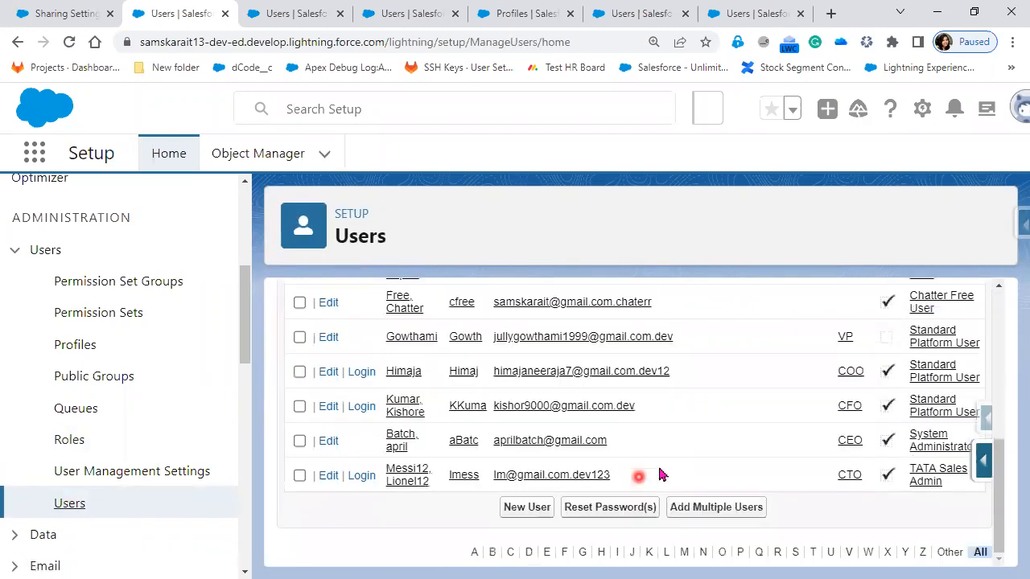
left_click(878, 344)
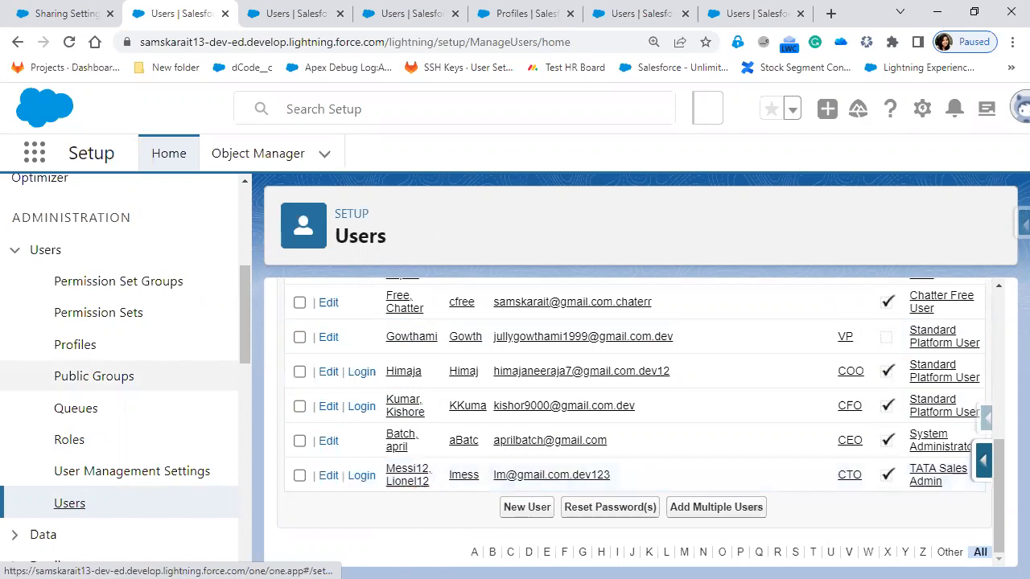
Step: Switch to the PowerPoint slide show and advance the Manual Sharing slide through its Multiple User and Grant Access points
key("alt+Tab")
key("alt+Tab")
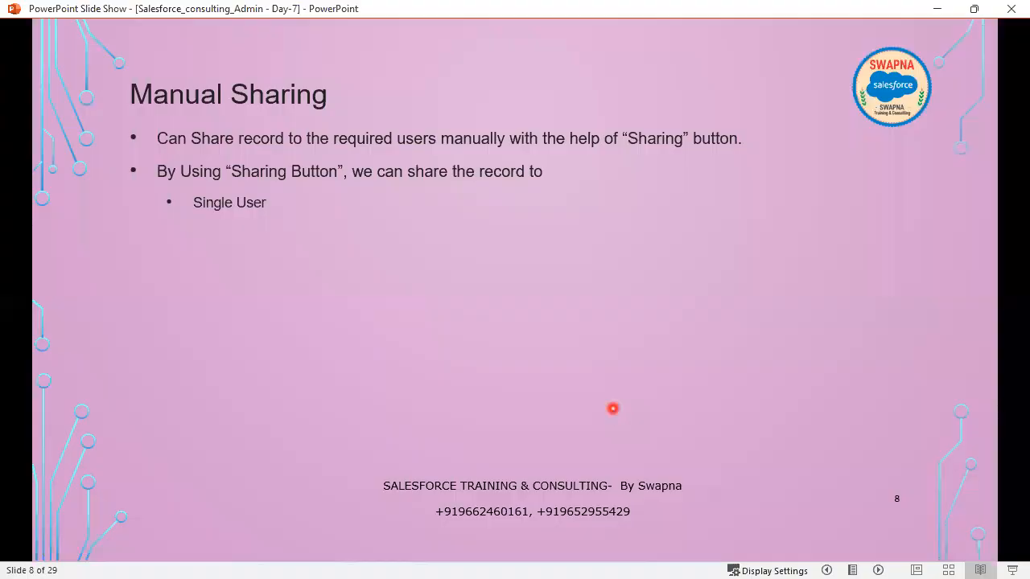
left_click(598, 303)
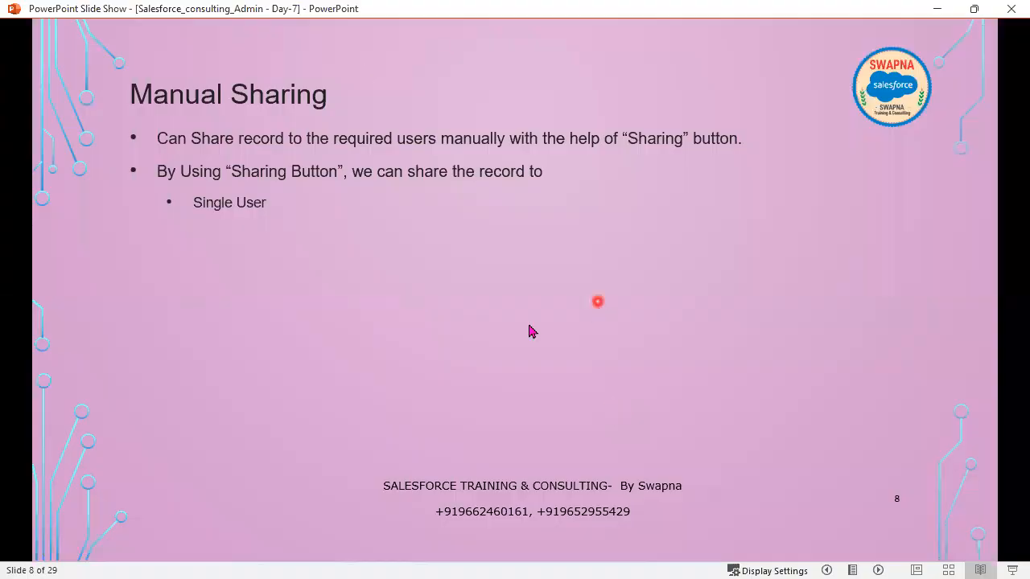
left_click(278, 366)
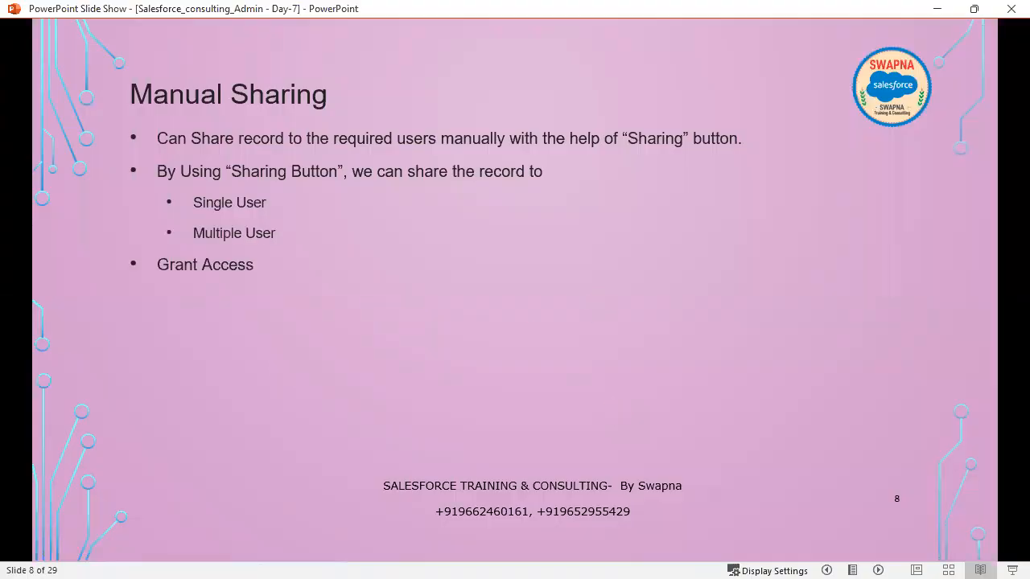
Step: Return to Salesforce in Chrome, log in as the CFO user, and open that user's own account record from Accounts
key("alt+Tab")
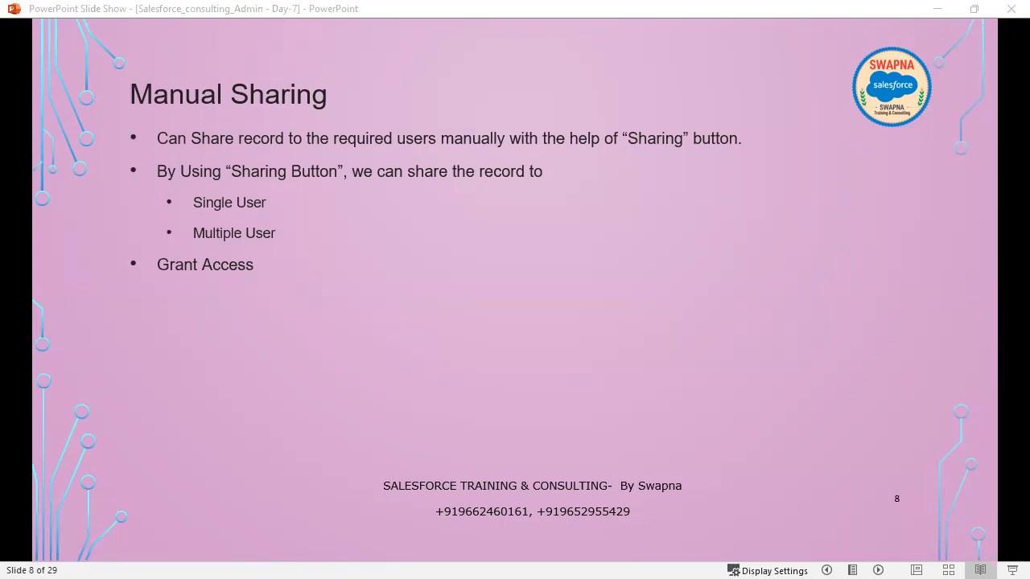
key("alt+Tab")
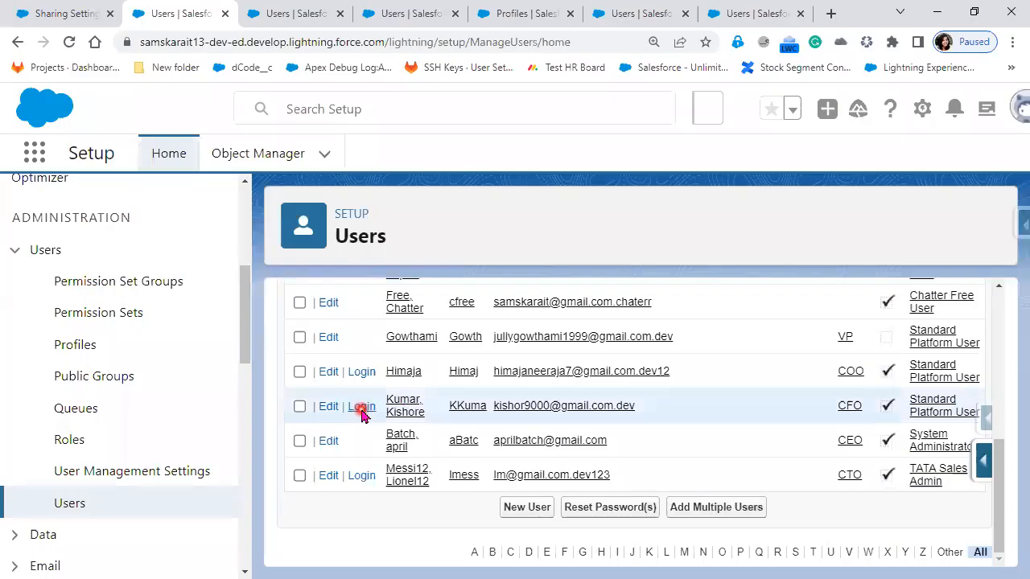
left_click(361, 409)
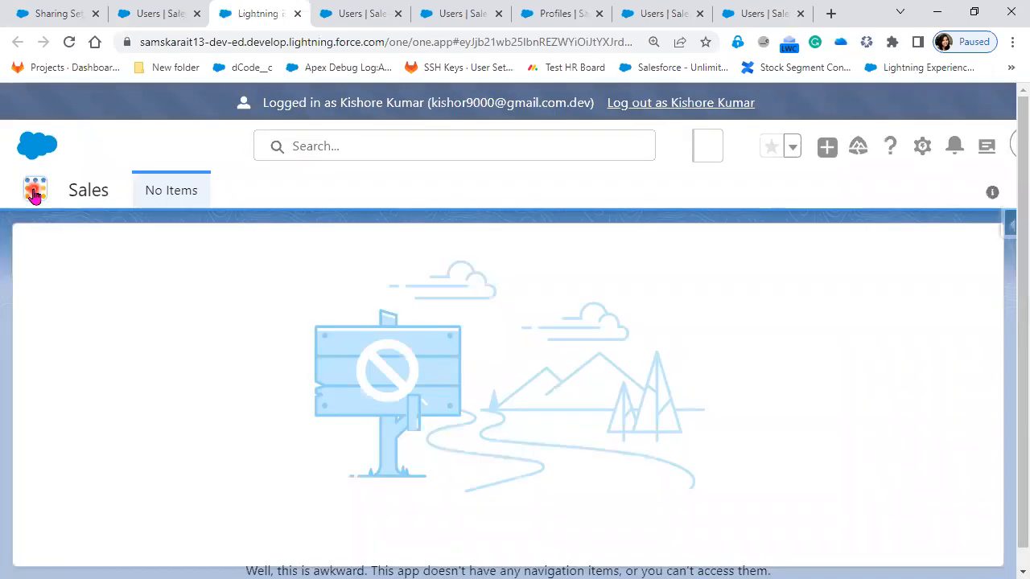
left_click(34, 193)
left_click(52, 341)
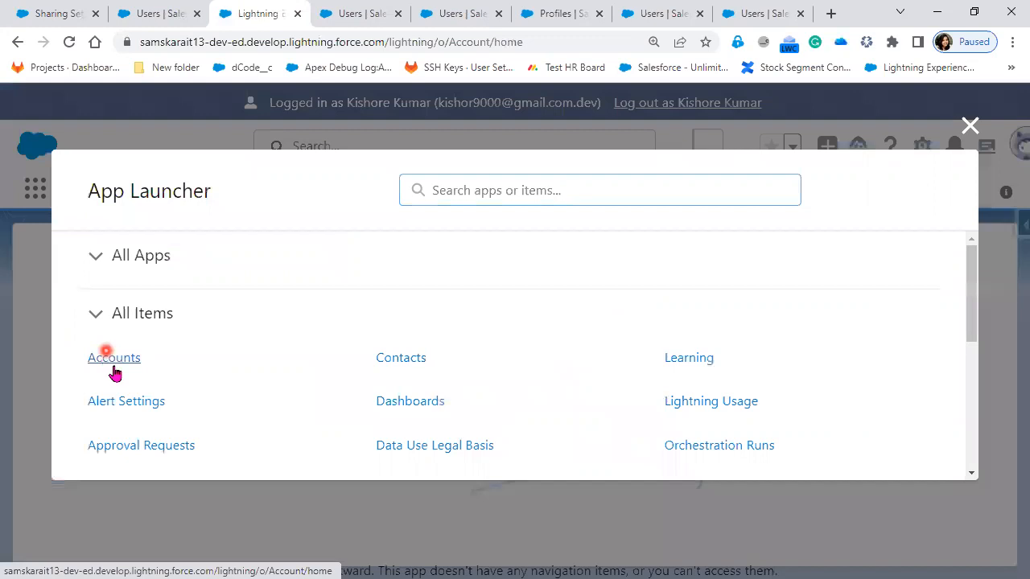
left_click(104, 362)
left_click(137, 370)
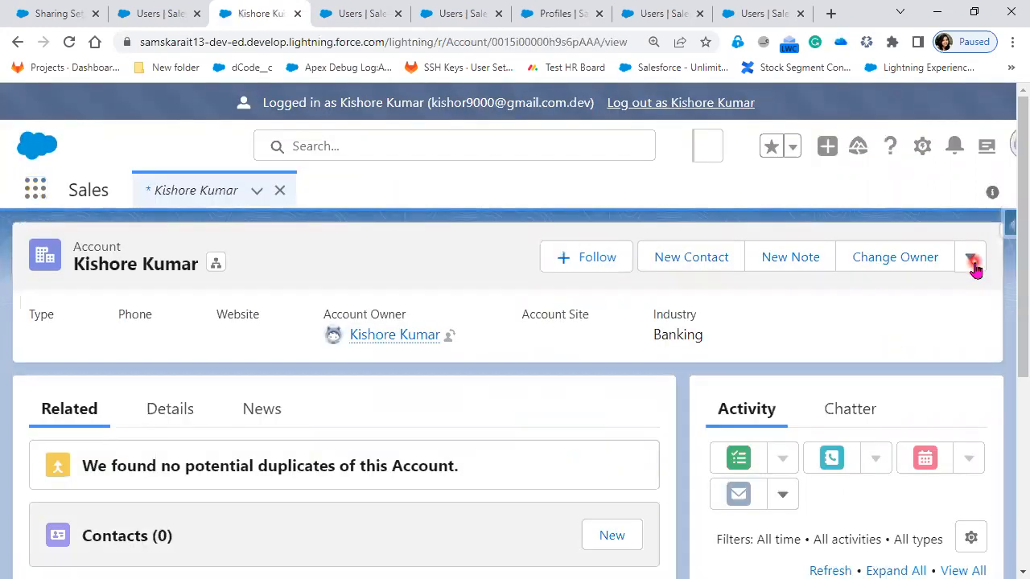
Step: Open the account's sharing settings and add CTO as a Role and Subordinates recipient
left_click(971, 262)
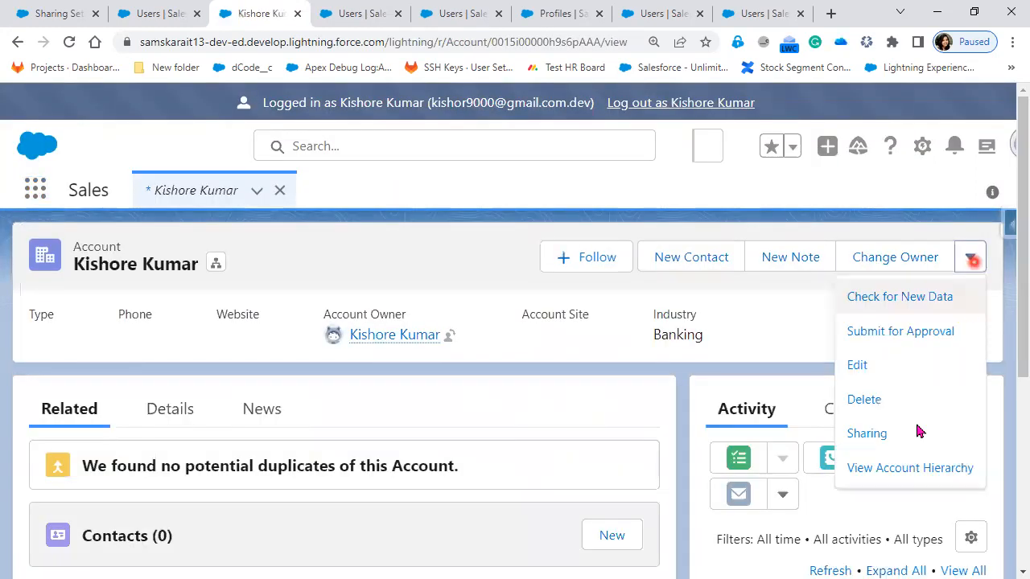
left_click(866, 433)
left_click(100, 259)
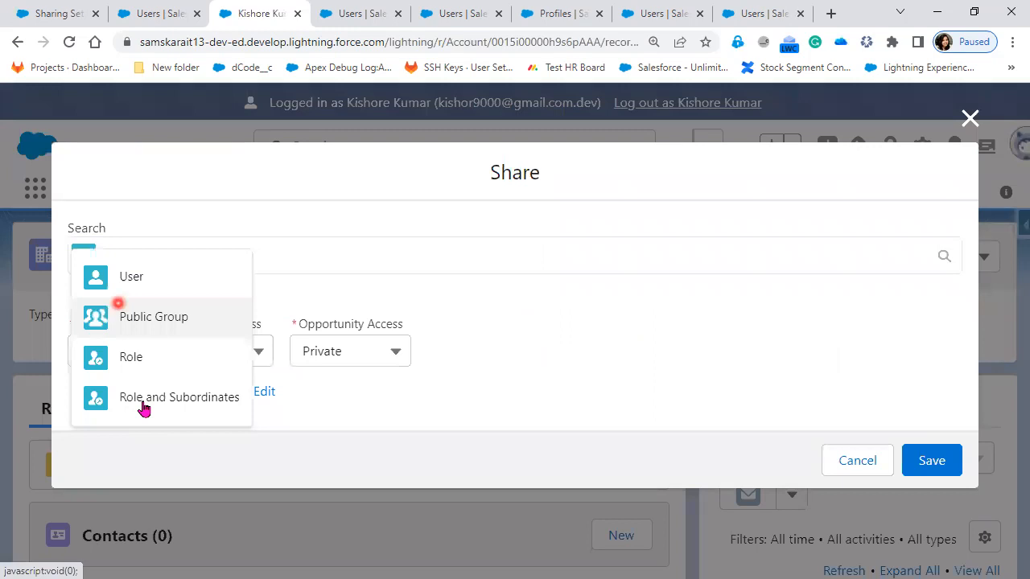
left_click(144, 407)
left_click(166, 254)
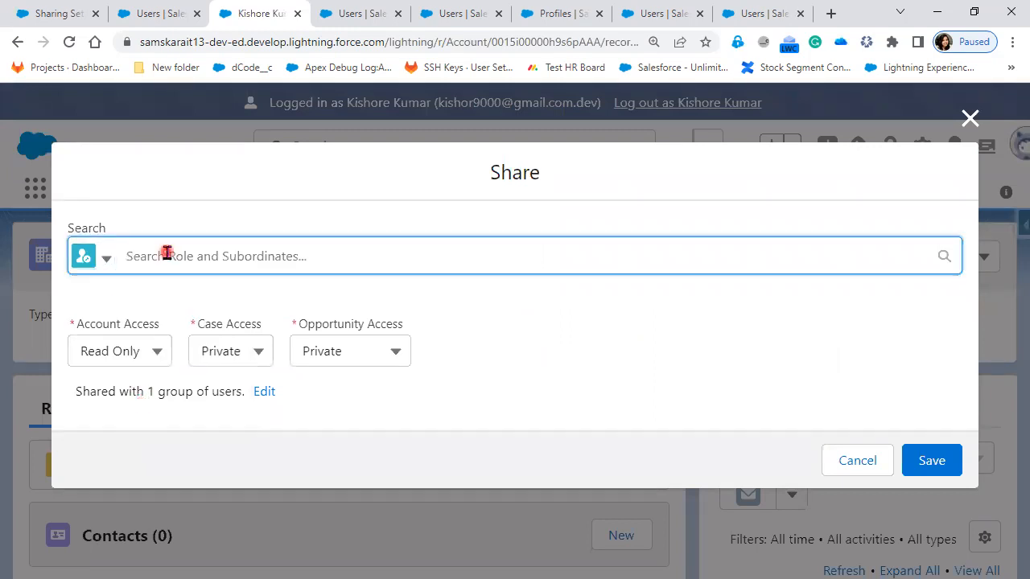
type("C")
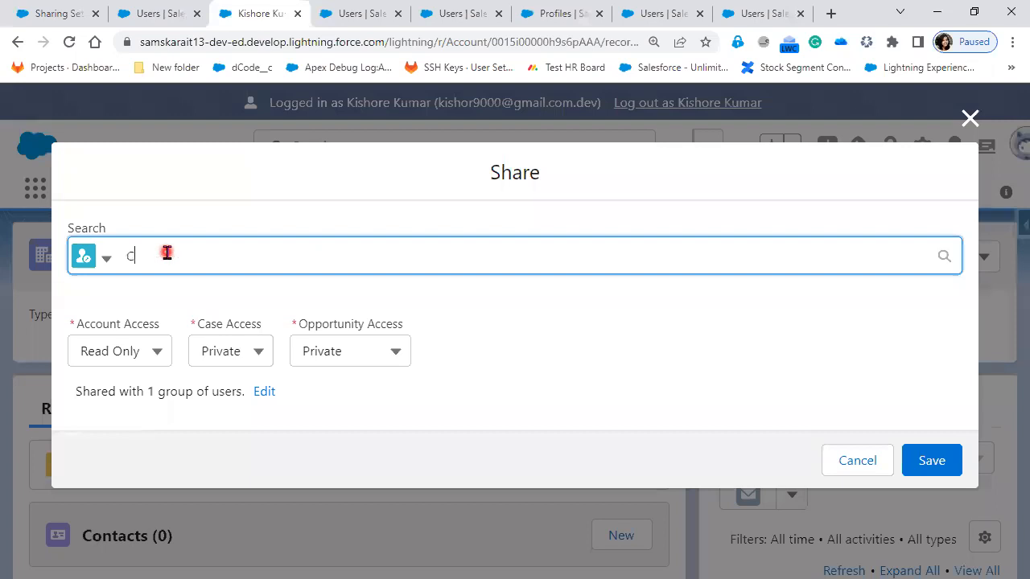
type("T")
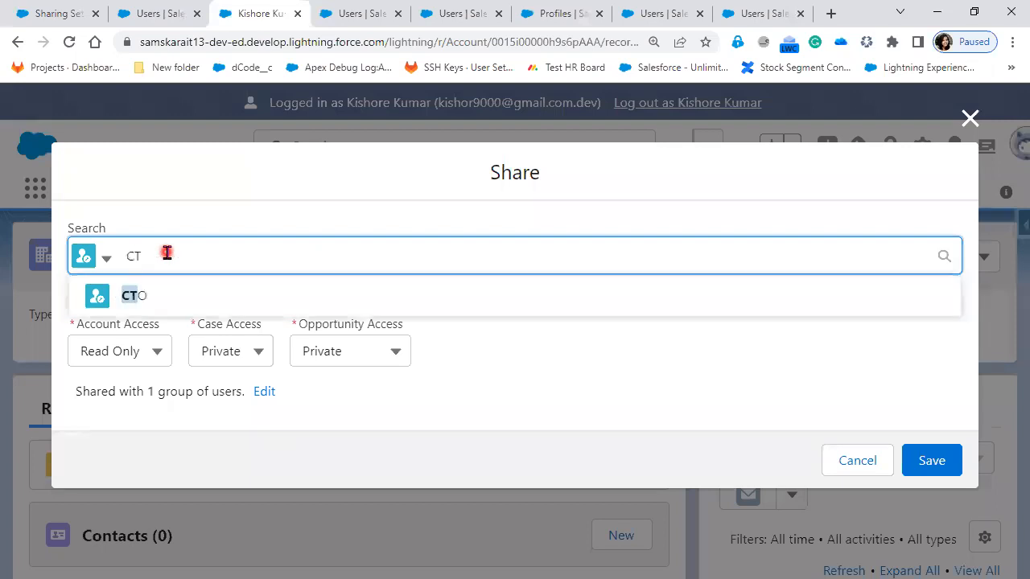
left_click(126, 297)
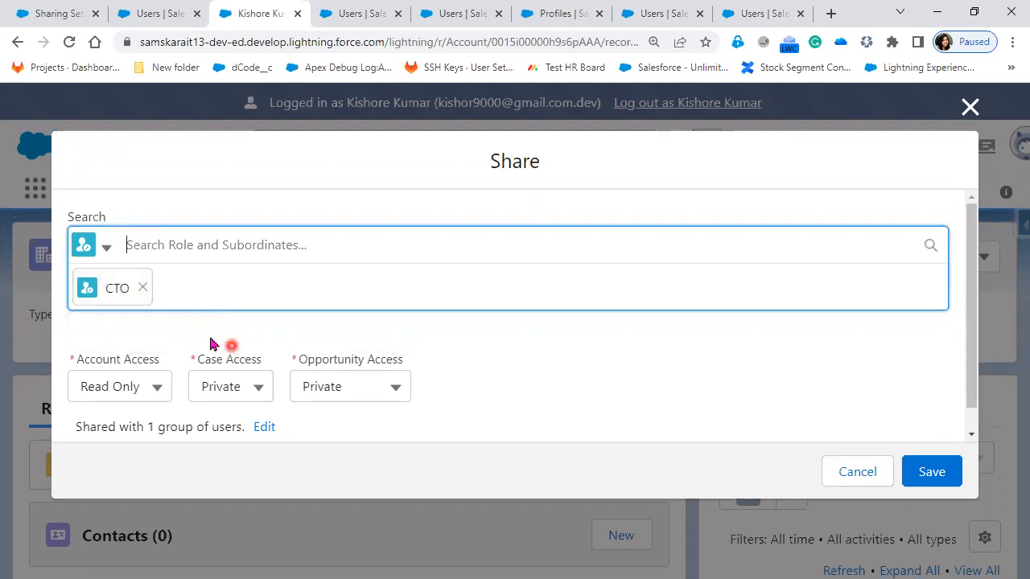
Step: Close the Share dialog without saving and log out of the impersonated CFO user's session
scroll(211, 344, "down", 1)
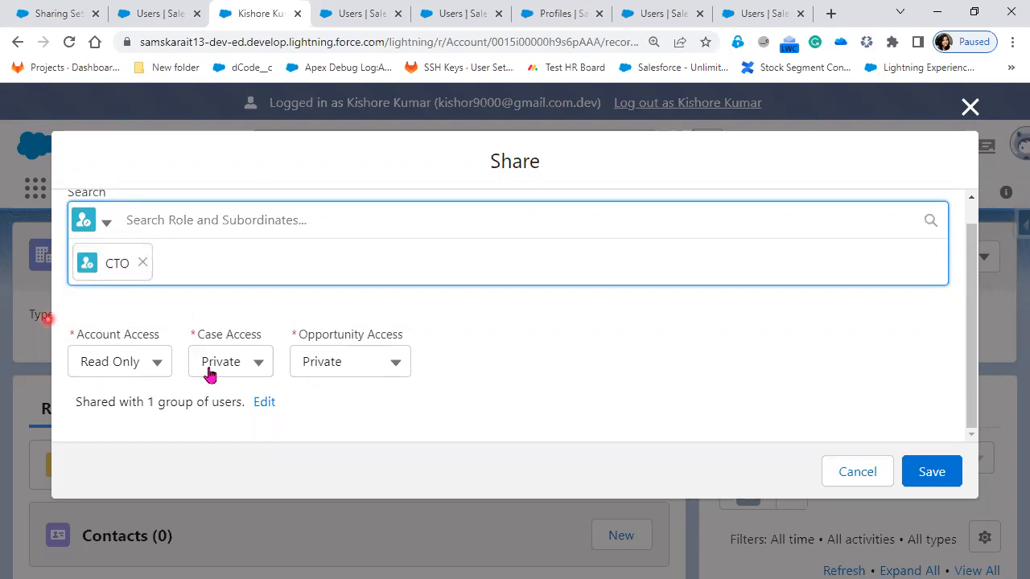
left_click(155, 363)
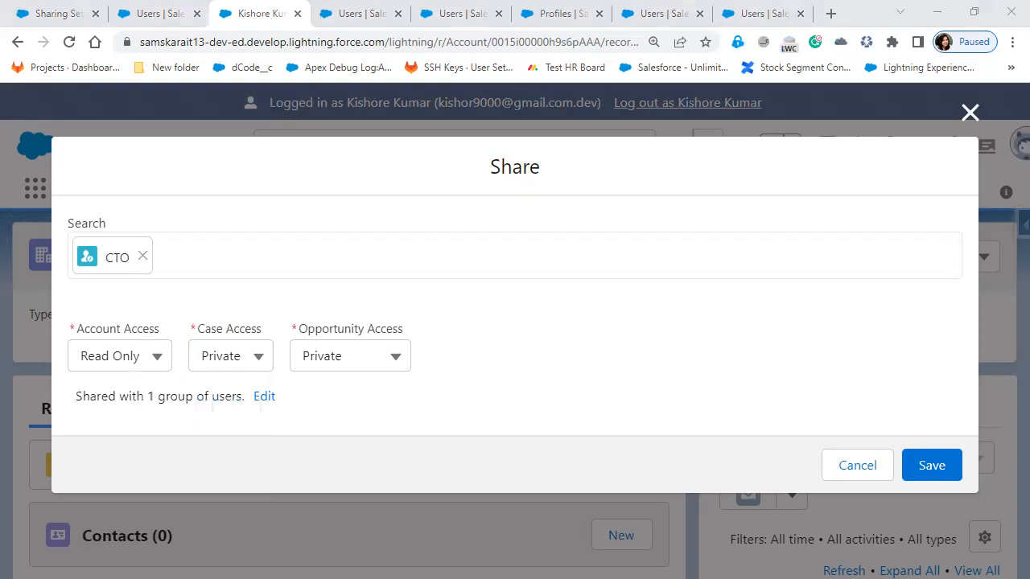
left_click(963, 115)
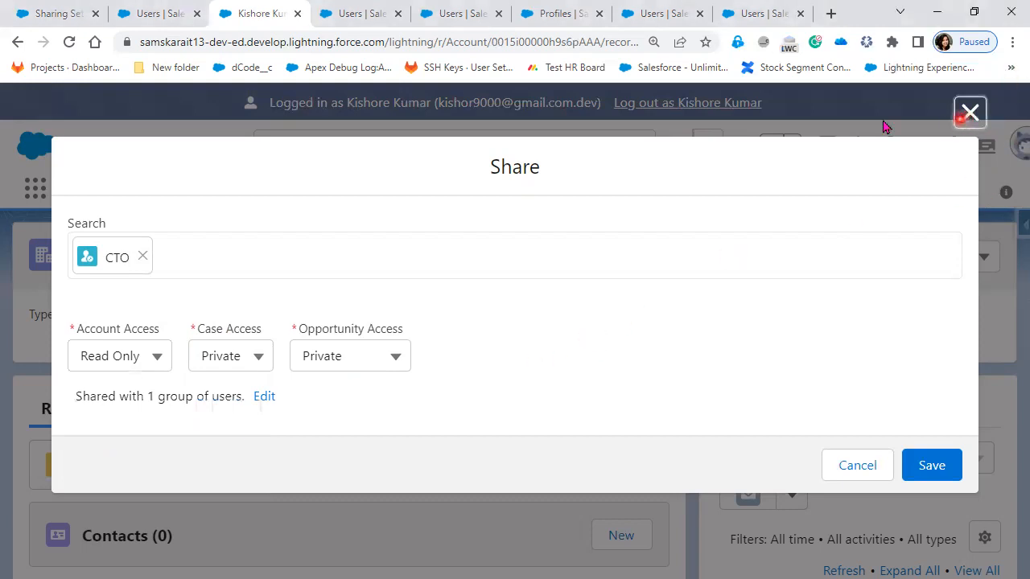
left_click(715, 102)
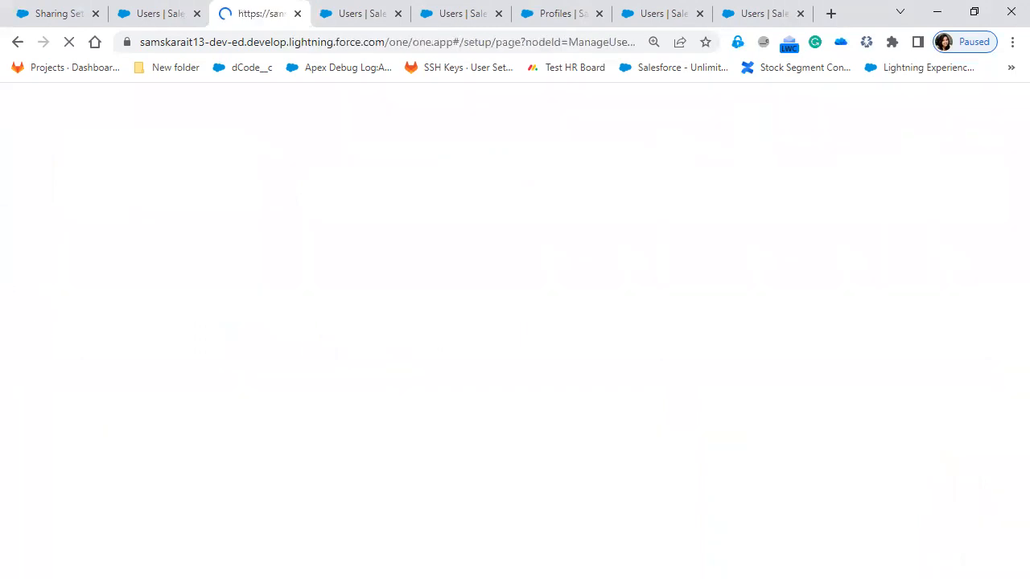
Step: Switch to the PowerPoint slide show and reveal the Read Only and Read/Write points under Grant Access
key("alt+Tab")
left_click(588, 427)
left_click(588, 427)
left_click(588, 427)
key("Left")
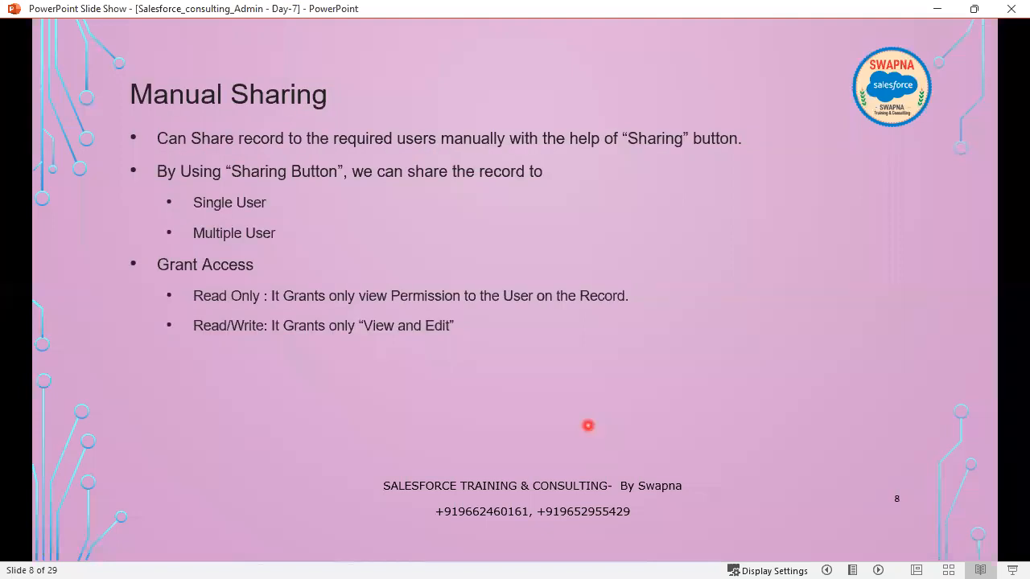
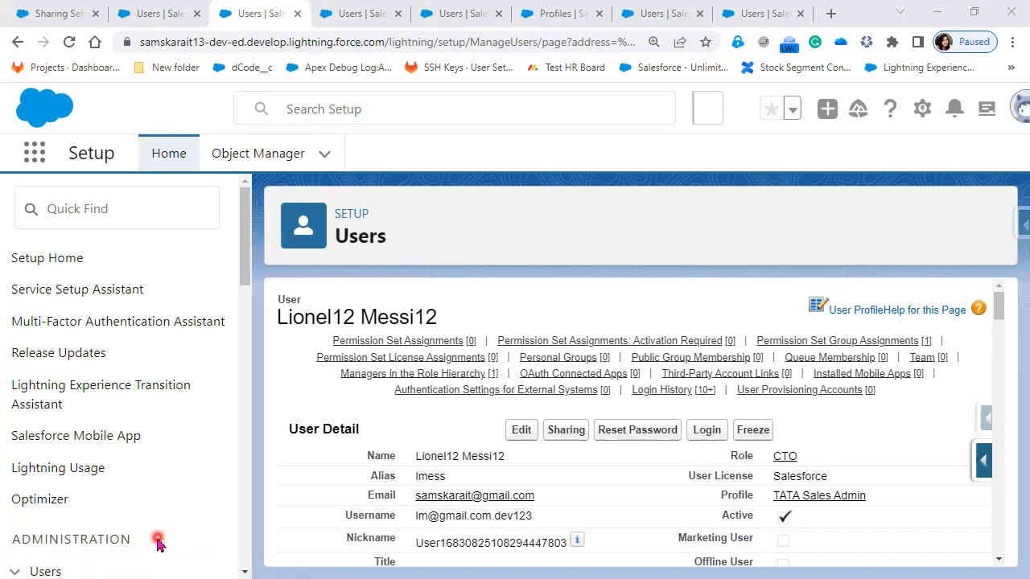
Step: Open the Users page under Administration in Setup and look through the All Users list
left_click(36, 563)
scroll(38, 450, "down", 4)
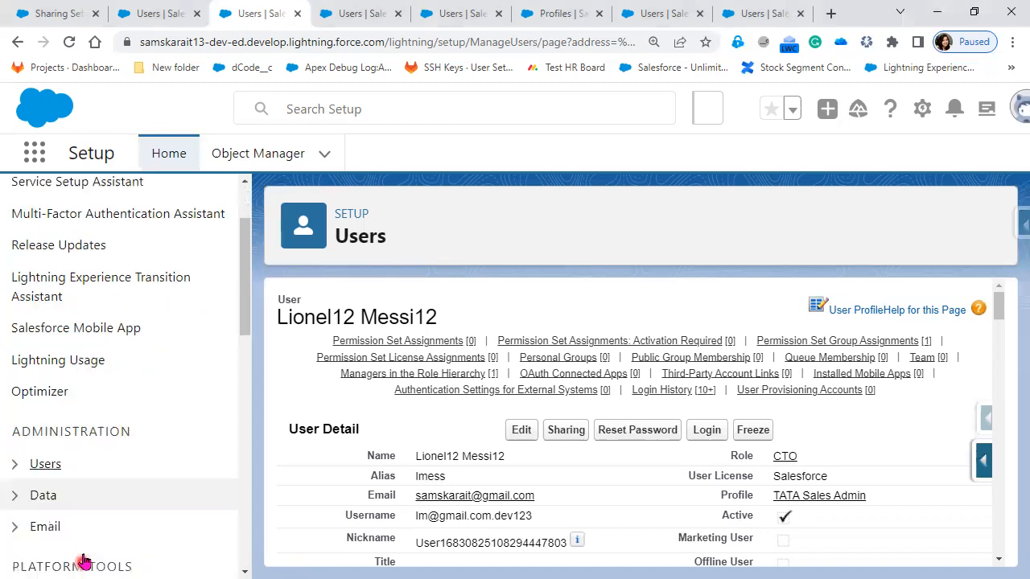
left_click(12, 251)
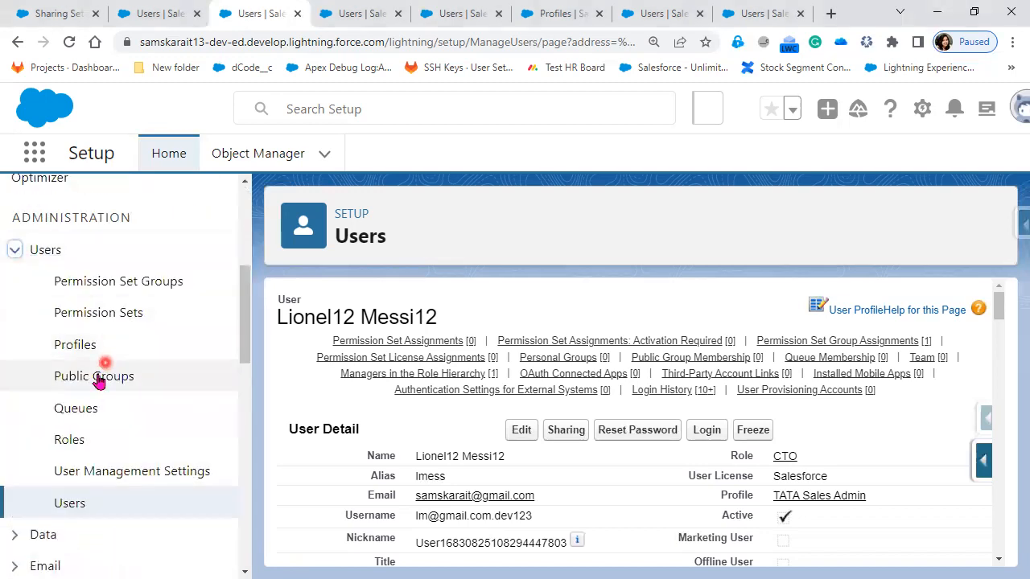
left_click(69, 505)
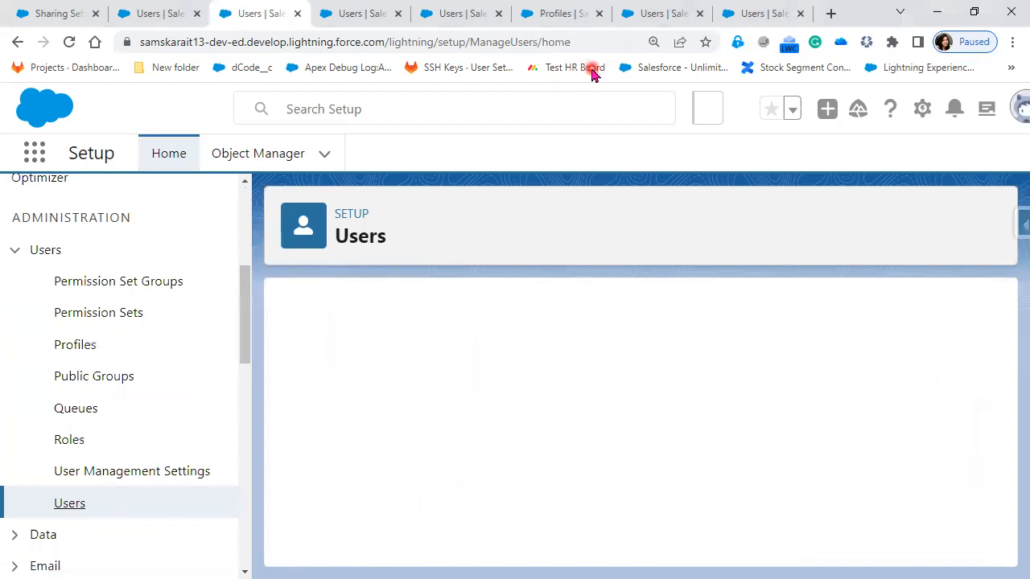
scroll(689, 517, "down", 3)
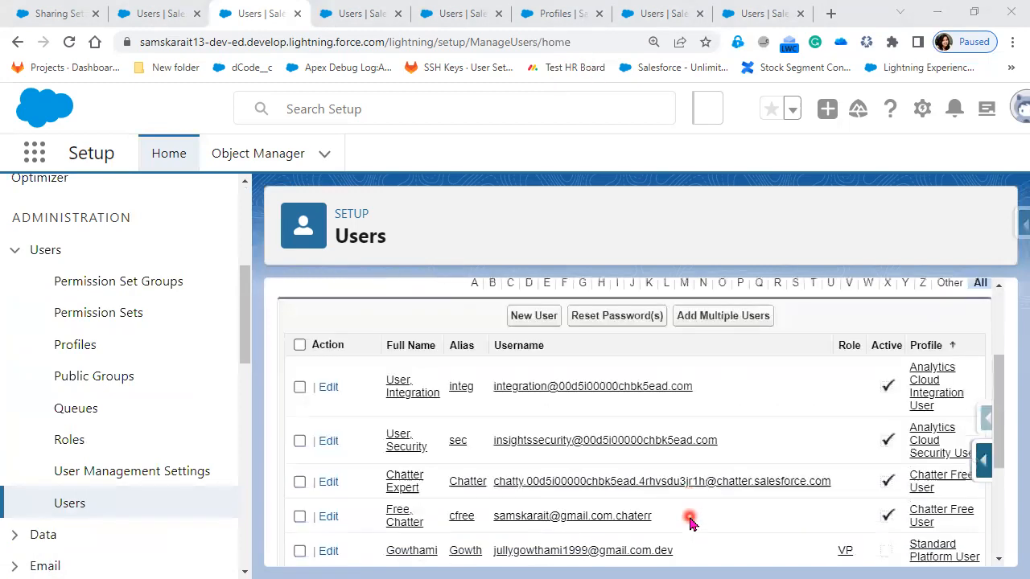
scroll(668, 522, "up", 3)
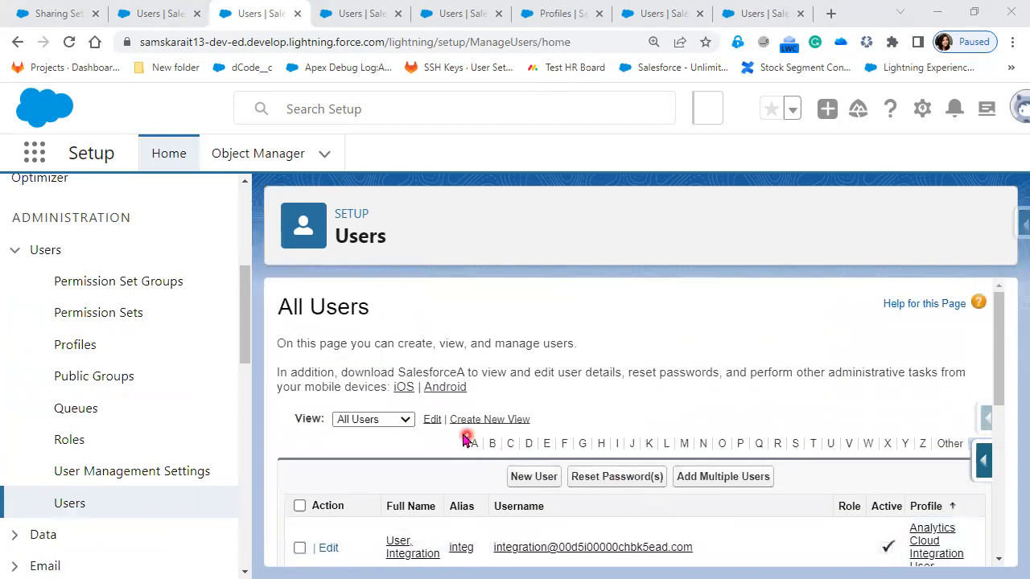
Step: Start a new user list view and name it my ListView
left_click(491, 422)
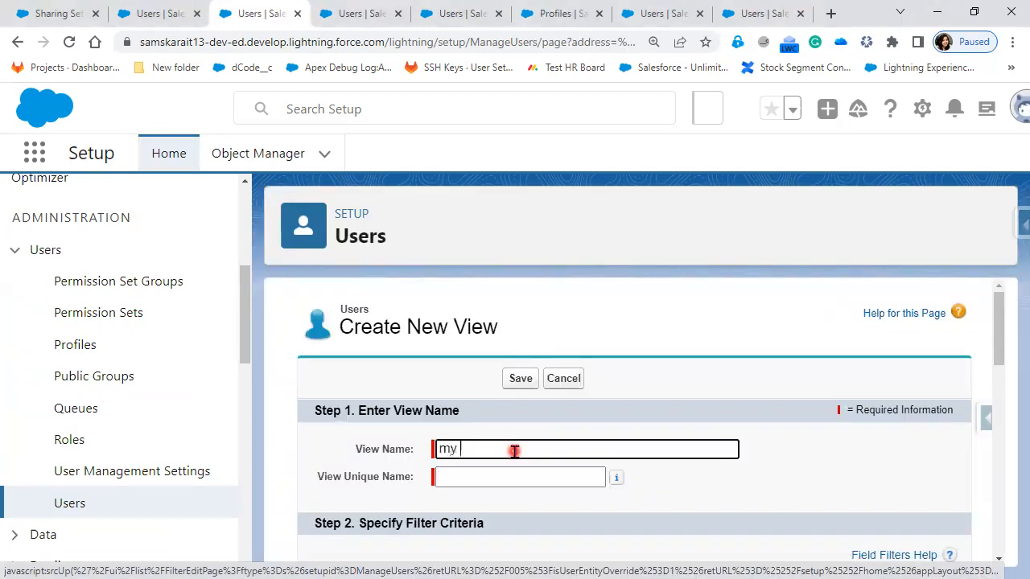
type("my ListView")
left_click(787, 504)
Step: Examine the new view's filter criteria, the available and selected display fields, and the visibility options
scroll(772, 510, "down", 3)
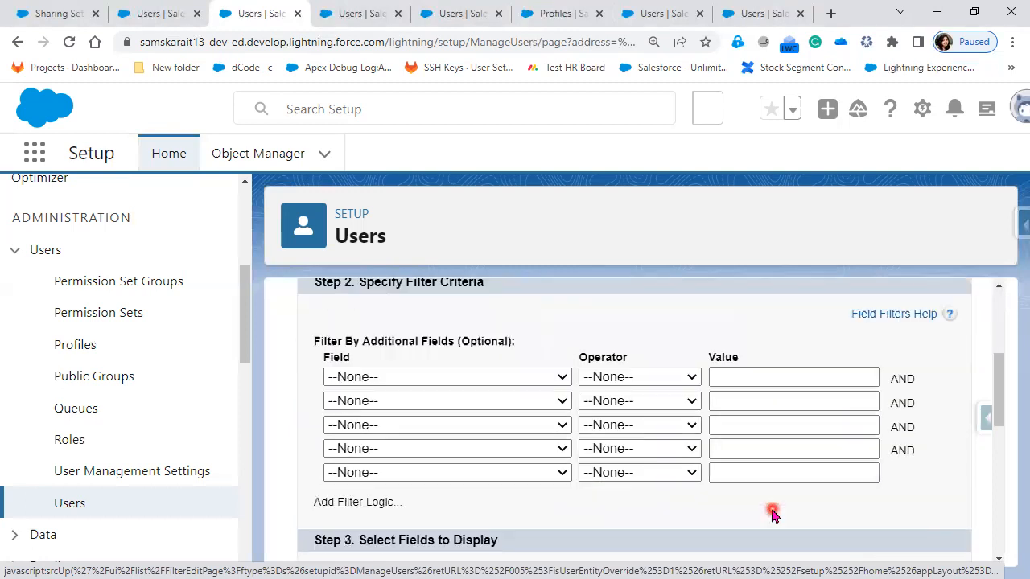
scroll(478, 486, "down", 3)
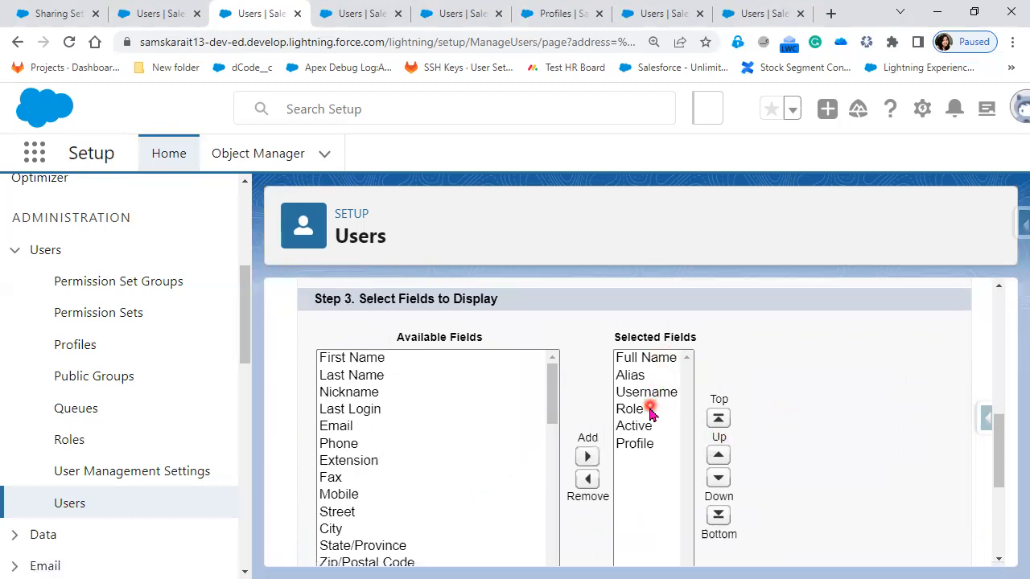
scroll(439, 472, "down", 3)
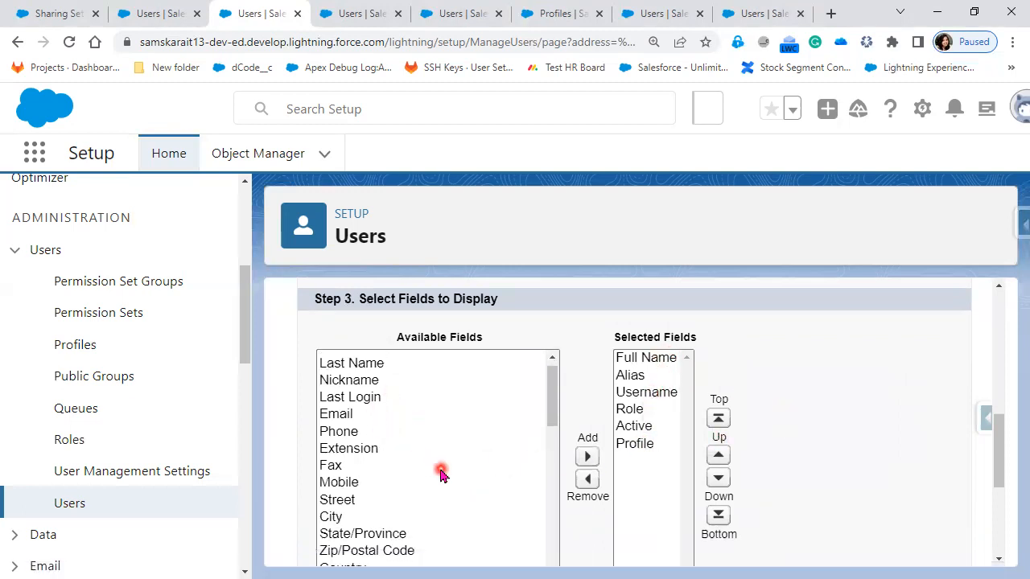
scroll(440, 474, "down", 6)
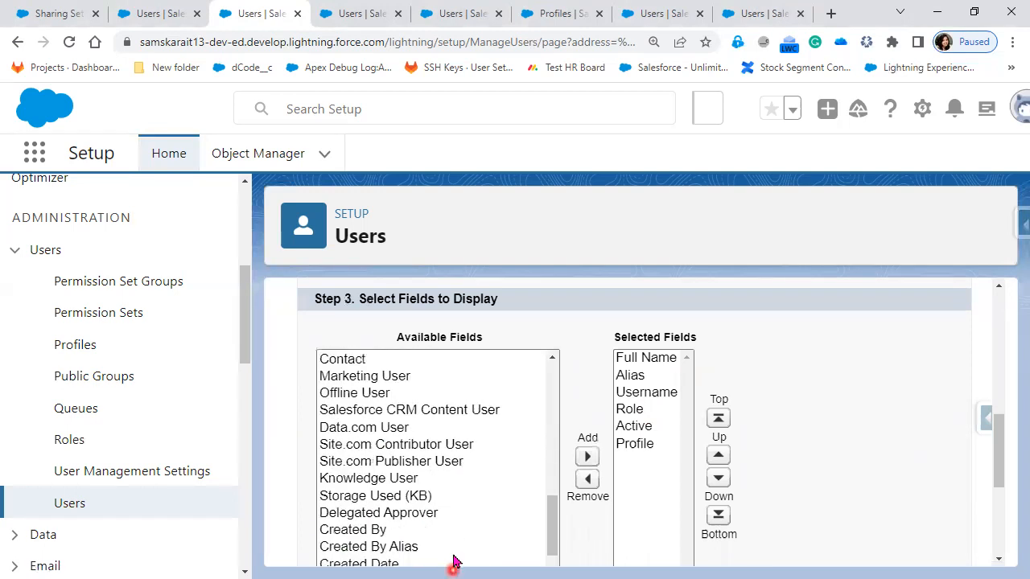
scroll(463, 521, "down", 3)
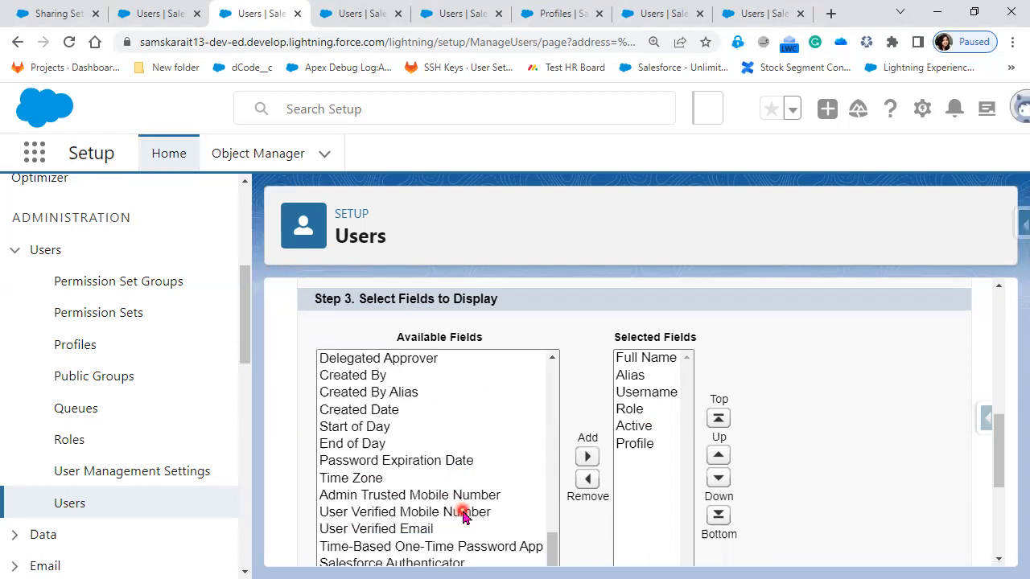
scroll(545, 515, "down", 2)
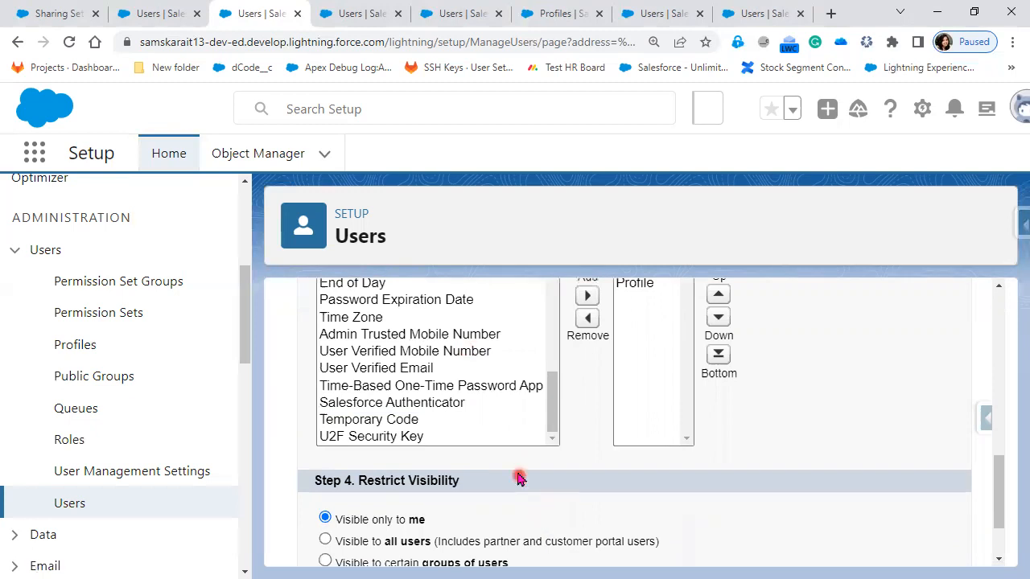
scroll(510, 443, "up", 4)
scroll(795, 480, "up", 1)
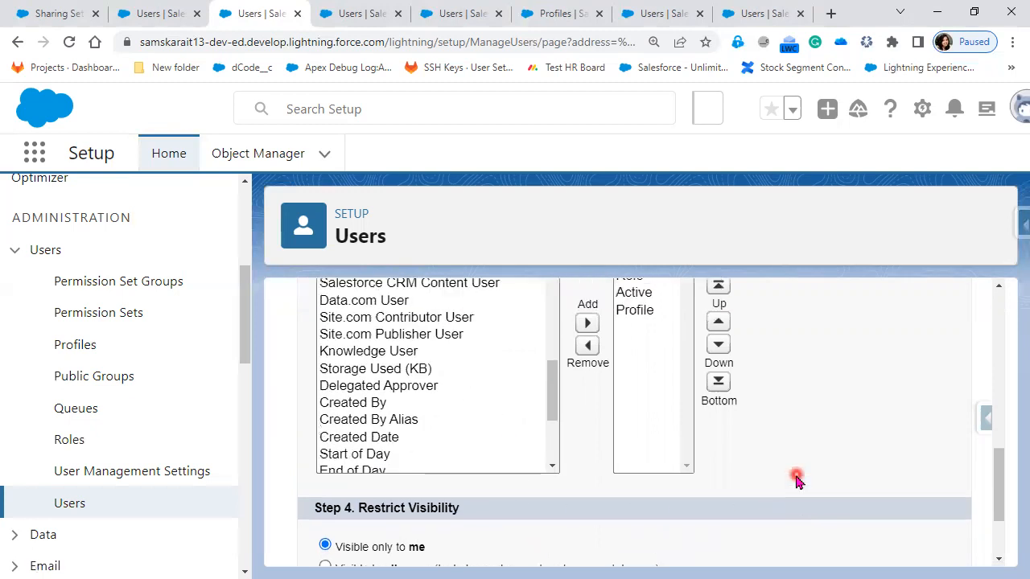
scroll(410, 481, "up", 2)
scroll(415, 480, "up", 2)
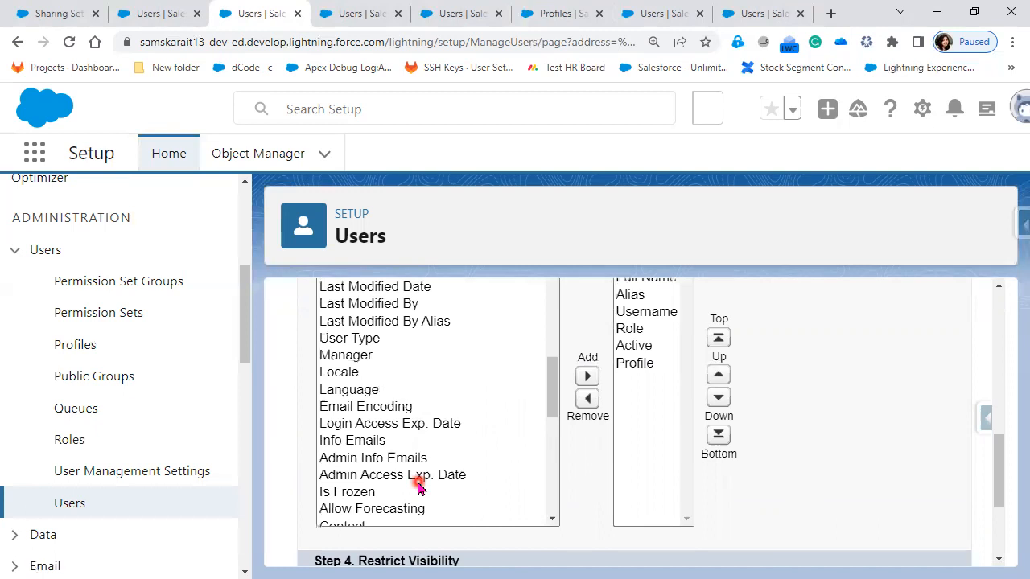
scroll(418, 487, "down", 2)
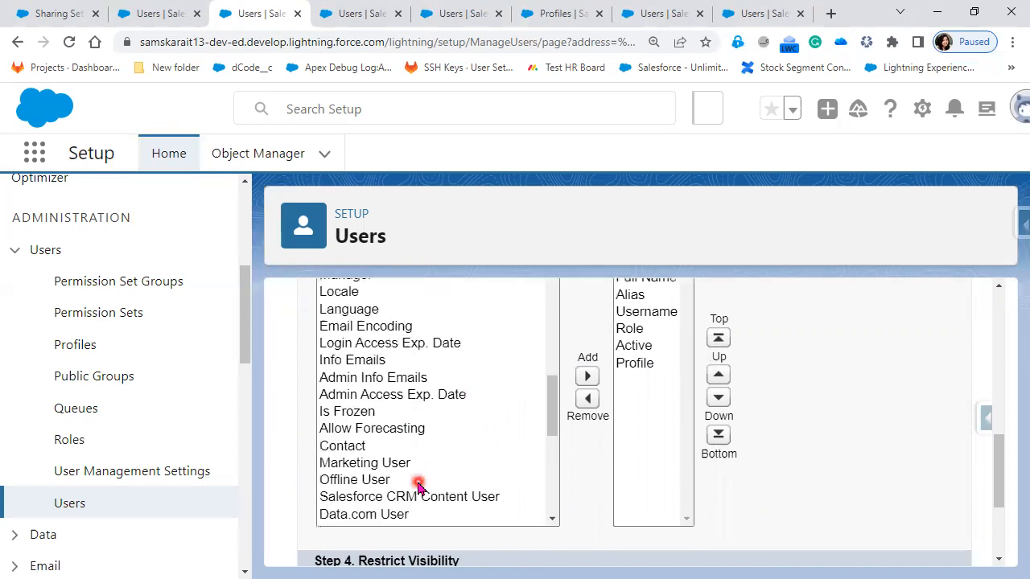
scroll(419, 487, "down", 2)
scroll(419, 487, "down", 6)
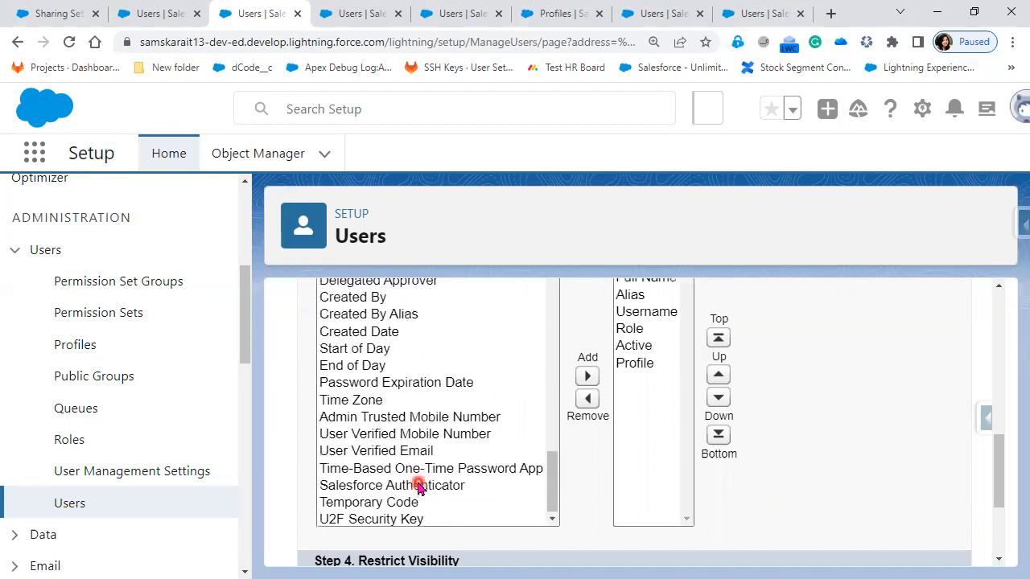
scroll(418, 486, "up", 12)
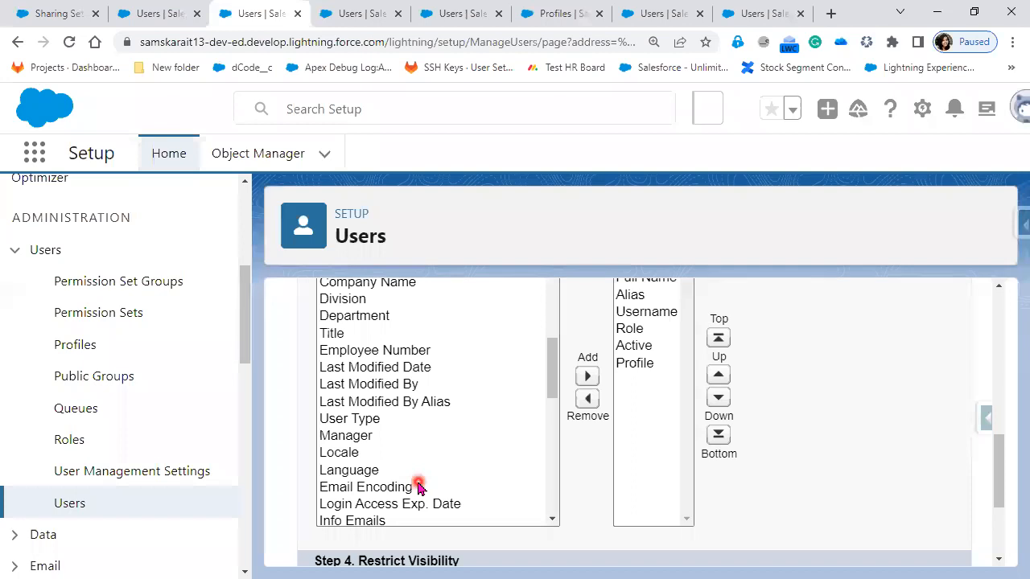
scroll(418, 486, "up", 2)
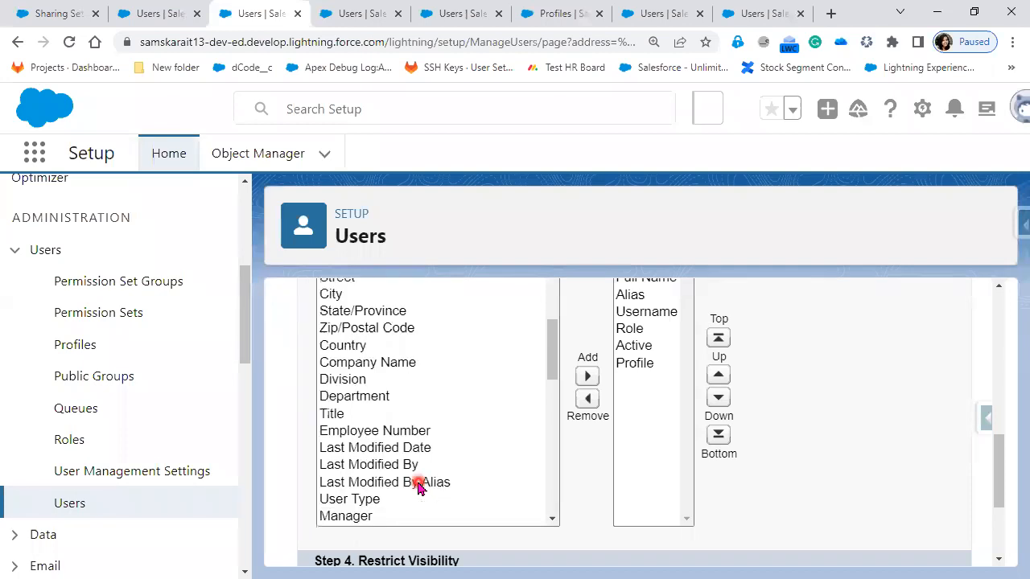
scroll(418, 487, "up", 4)
Step: Add all available fields to the view's selected fields and try to save it with visibility only to me
left_click(410, 370)
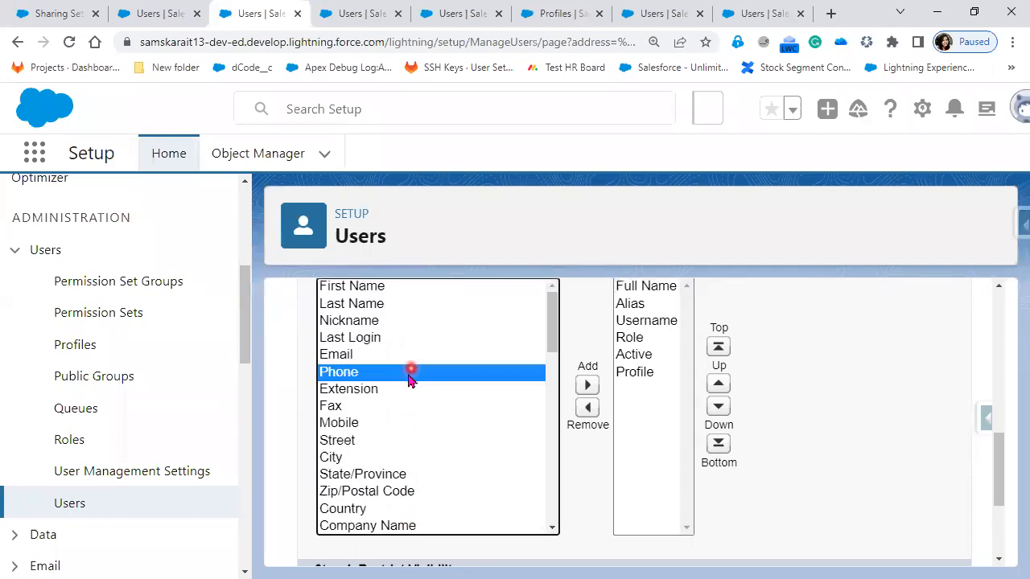
key("shift+End")
left_click(588, 387)
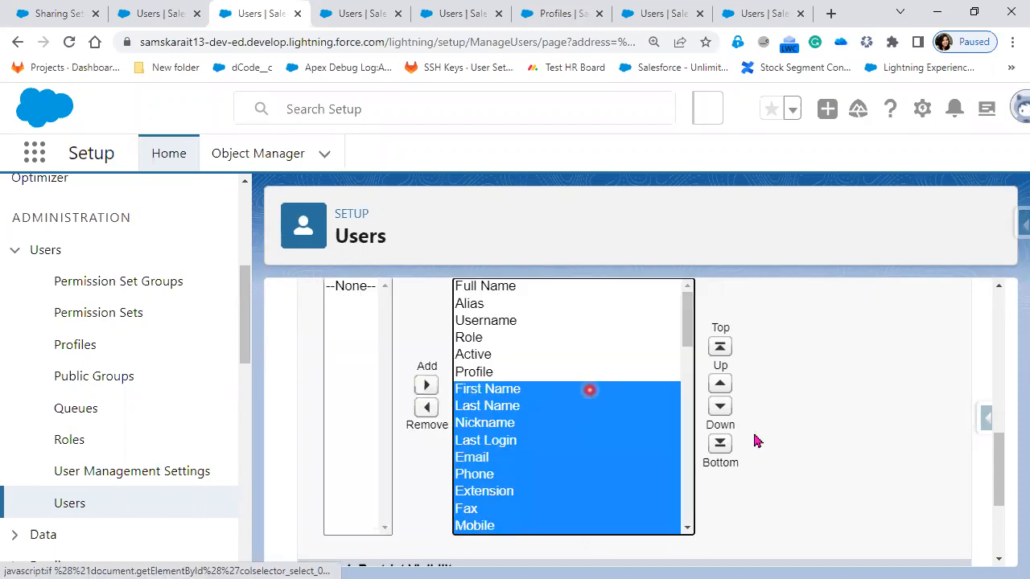
left_click(851, 404)
scroll(596, 536, "down", 3)
left_click(603, 527)
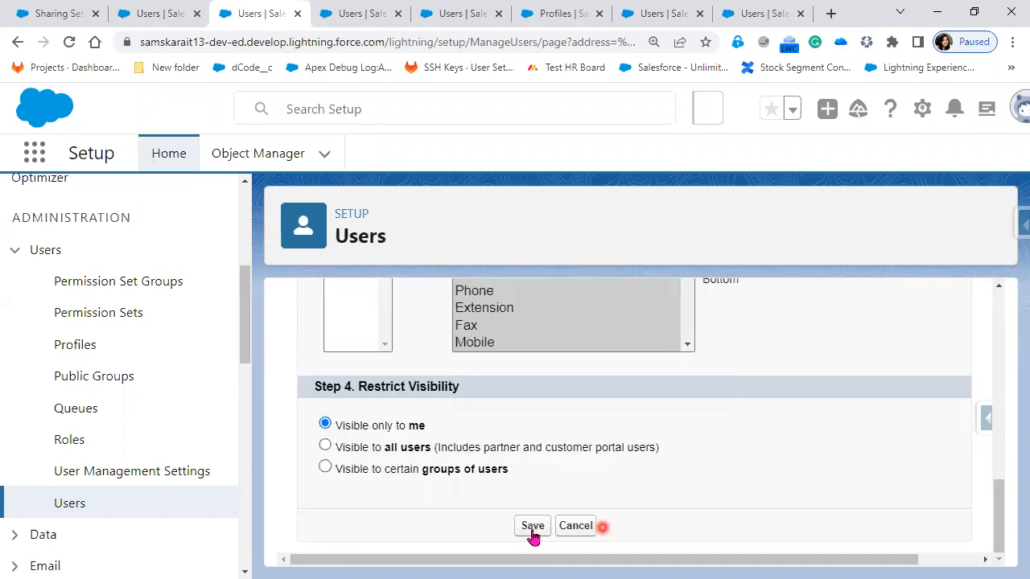
left_click(532, 533)
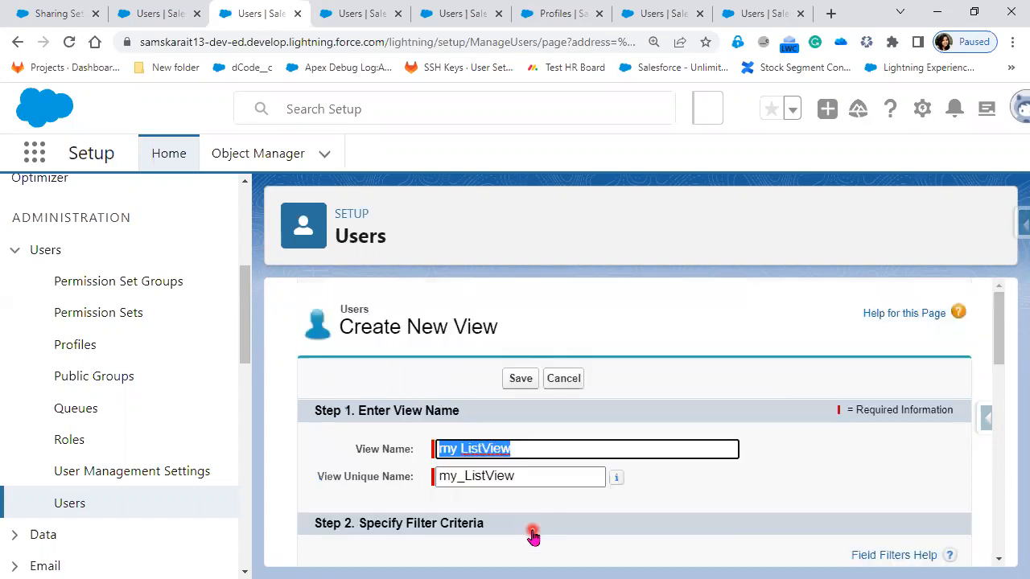
Step: Remove Nickname, Fax, Street and City from the view's selected fields
scroll(582, 502, "down", 5)
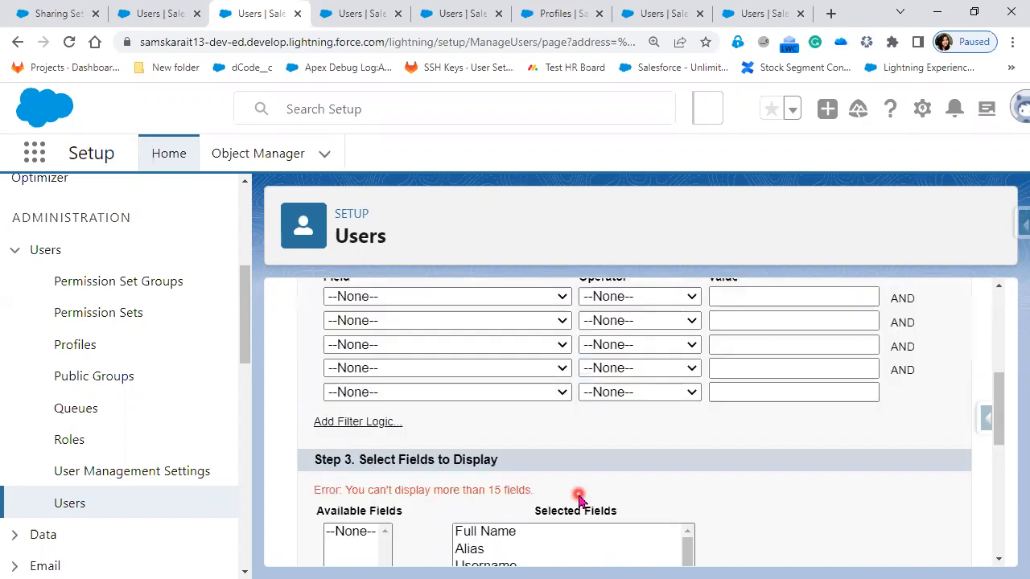
scroll(578, 496, "down", 2)
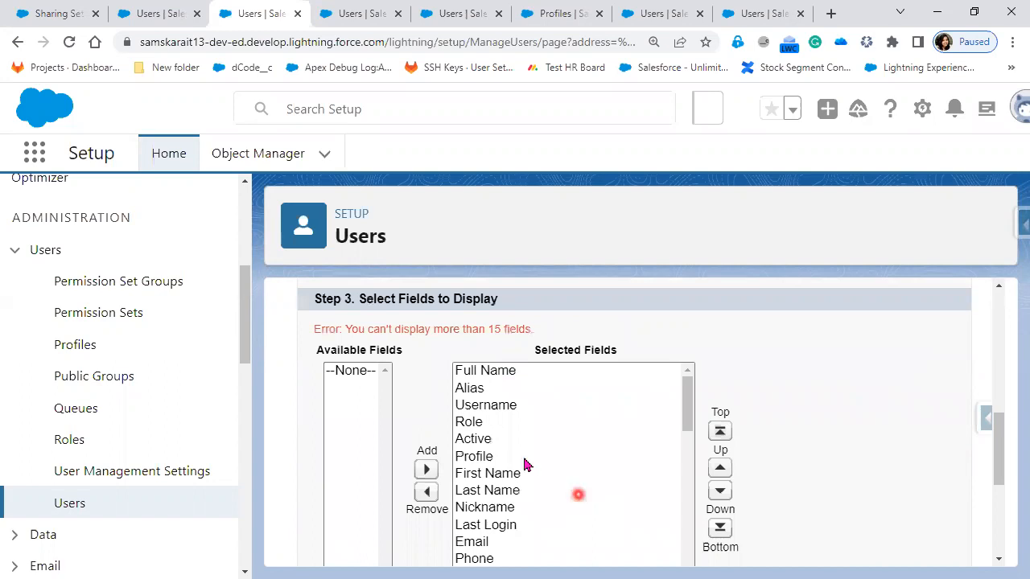
scroll(515, 434, "down", 2)
scroll(439, 455, "down", 1)
left_click(484, 374)
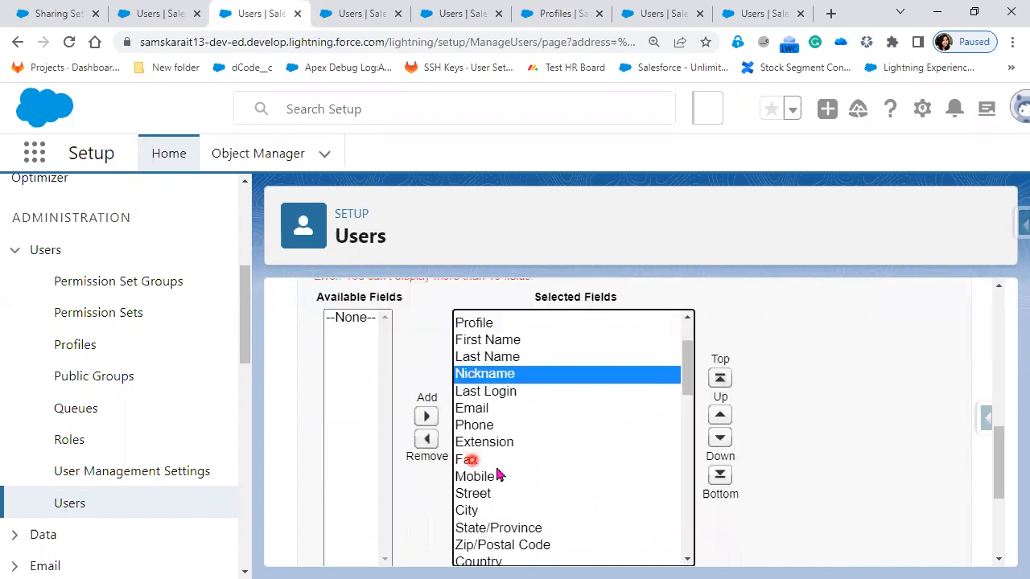
left_click(427, 439)
left_click(475, 442)
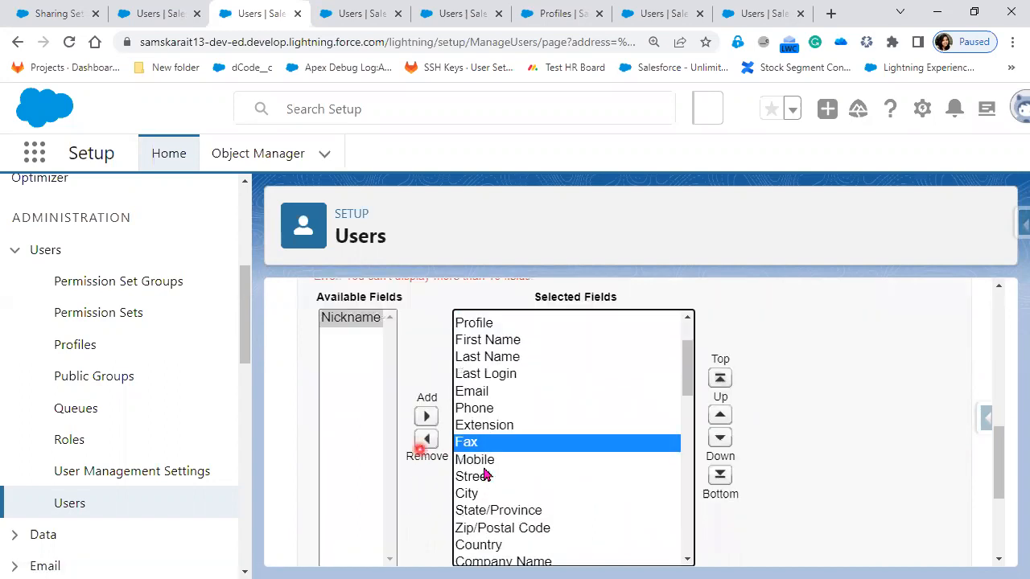
left_click(426, 439)
left_click(471, 459)
left_click(427, 439)
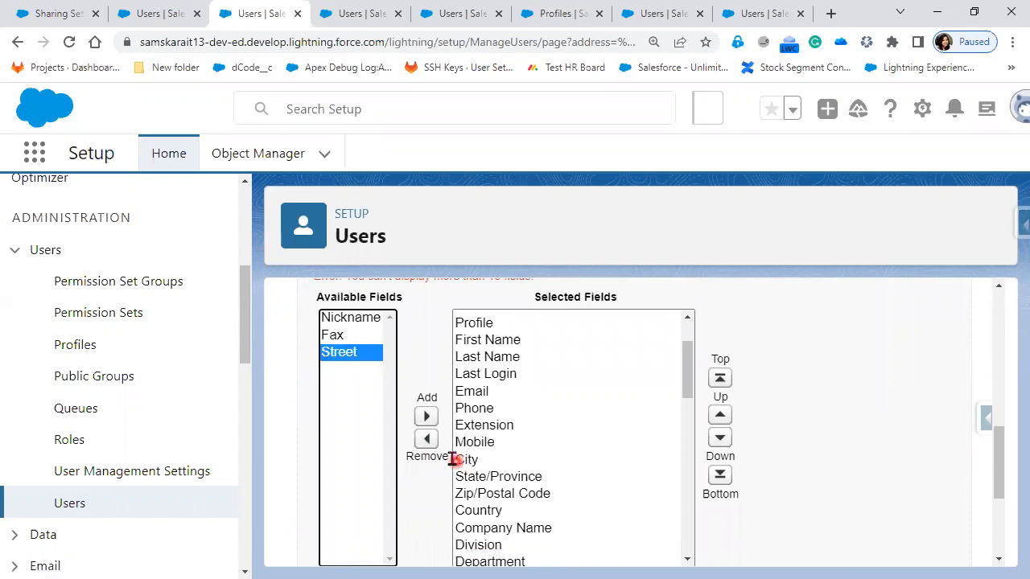
left_click(466, 460)
left_click(427, 439)
Step: Remove State/Province, Zip/Postal Code, Country, Company Name, Division and Department from the selected fields
left_click(512, 463)
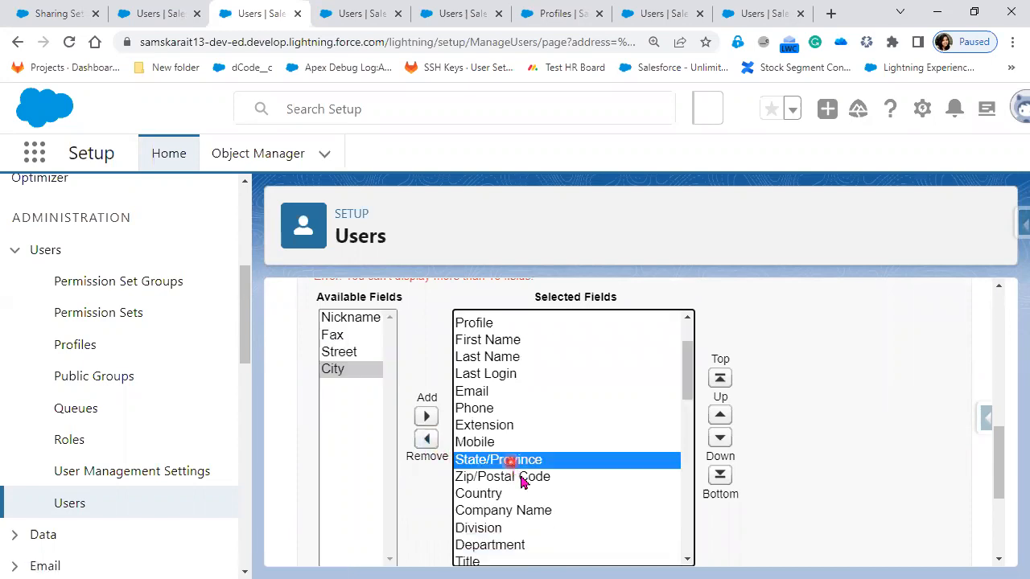
left_click(521, 476, "shift")
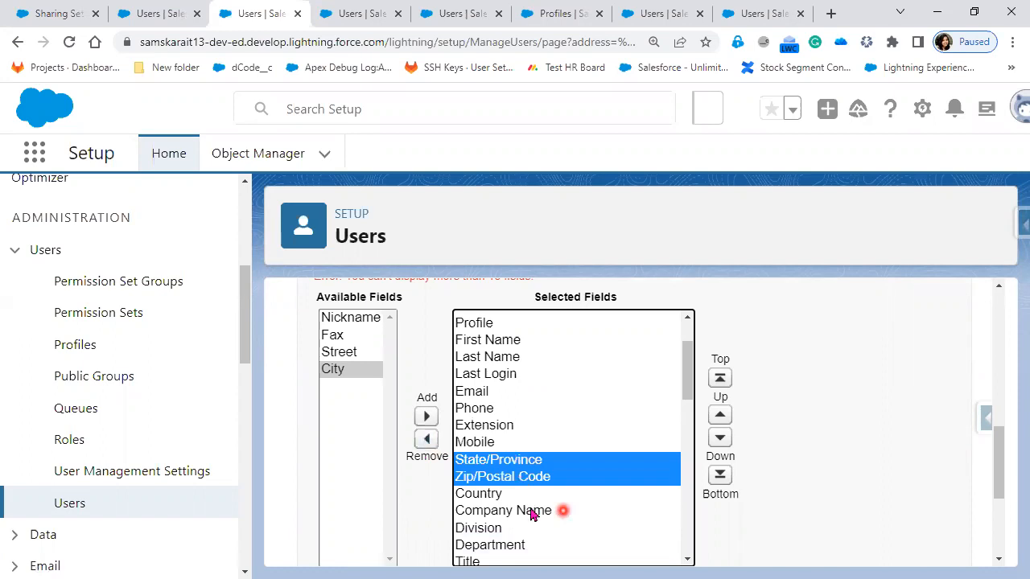
left_click(531, 513, "shift")
left_click(524, 544, "shift")
left_click(427, 444)
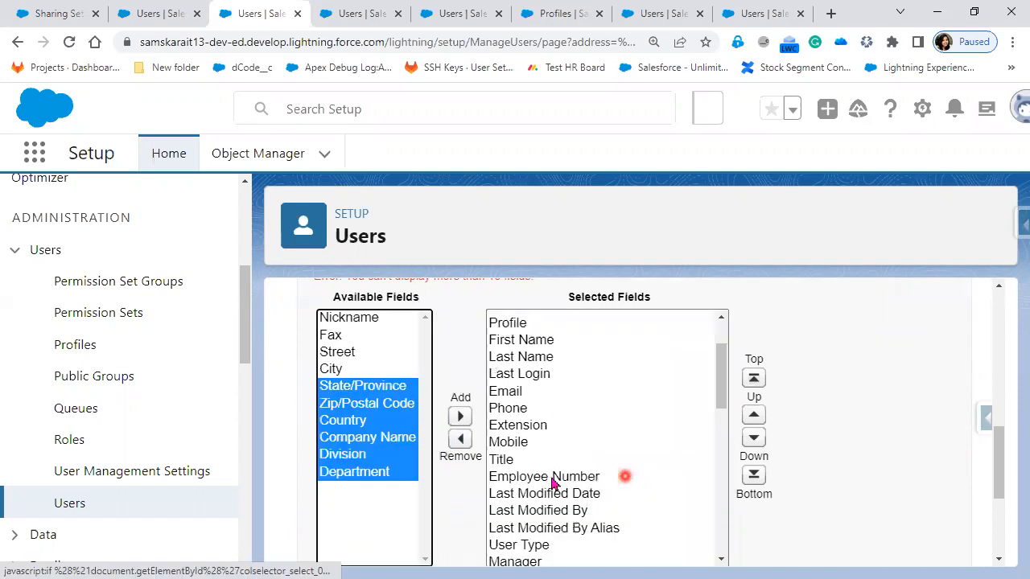
Step: Remove Title, Employee Number, Last Modified Date, Last Modified By and Last Modified By Alias from the selected fields
left_click(545, 463)
left_click_drag(561, 510, 561, 531)
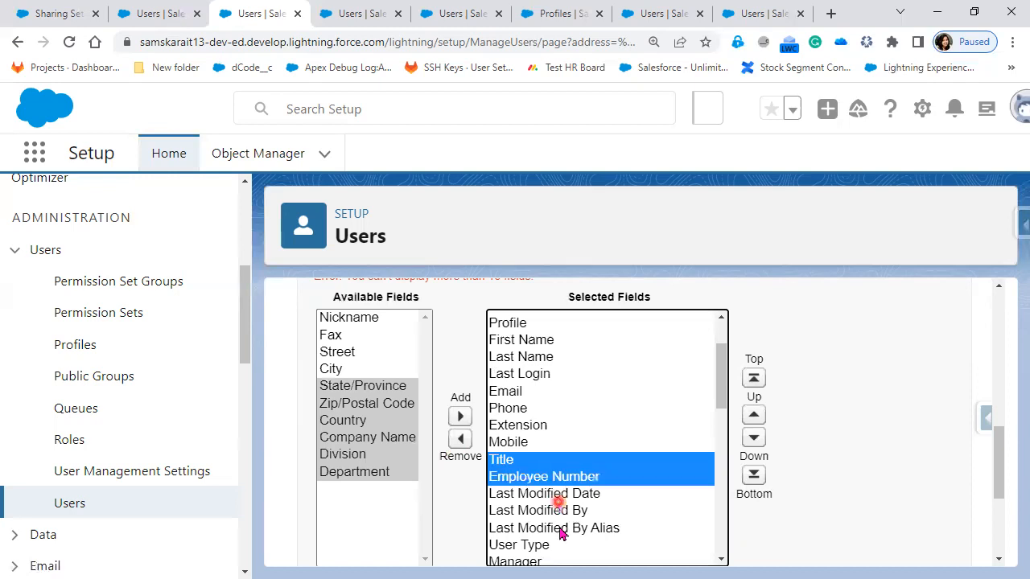
left_click(462, 440)
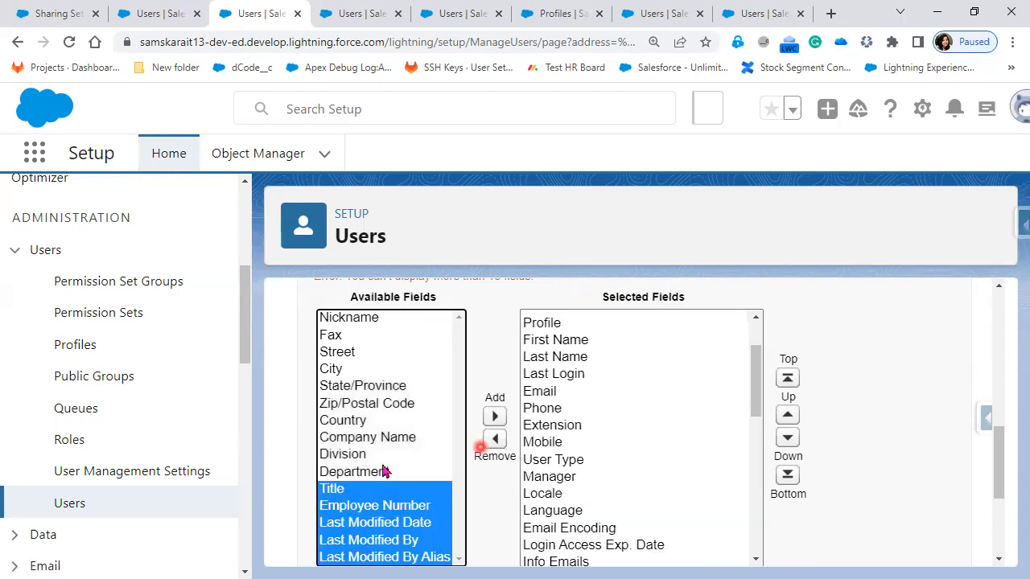
Step: Remove Time-Based One-Time Password App, Temporary Code, U2F Security Key and Start of Day from the selected fields
scroll(485, 494, "up", 1)
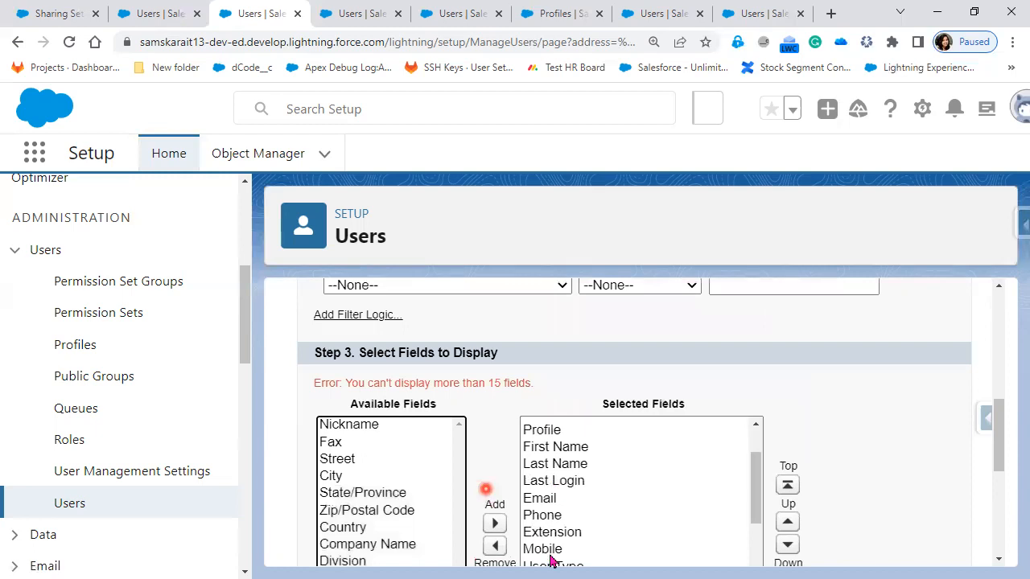
scroll(551, 555, "down", 5)
scroll(676, 499, "down", 5)
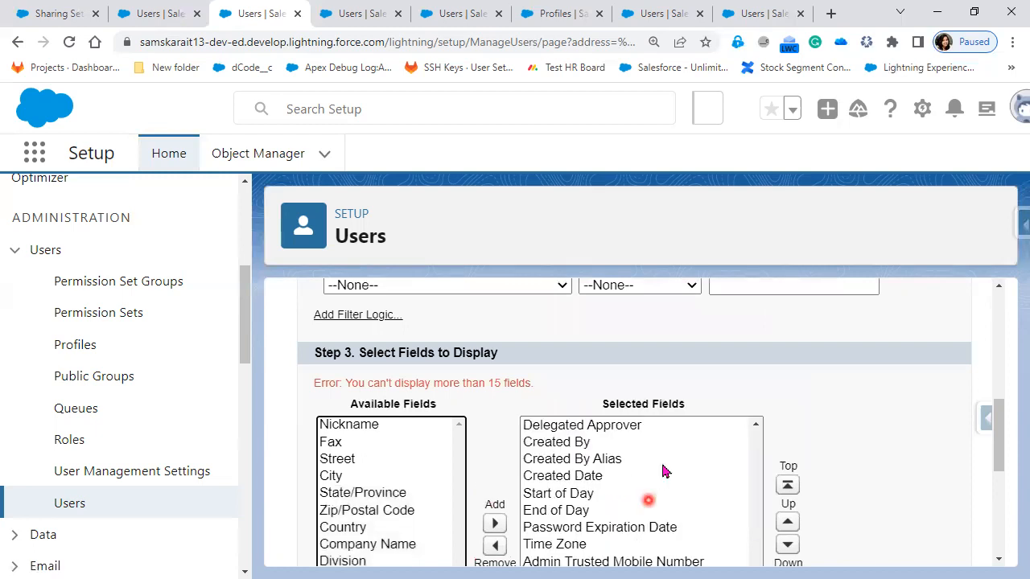
scroll(643, 469, "down", 2)
left_click(615, 455)
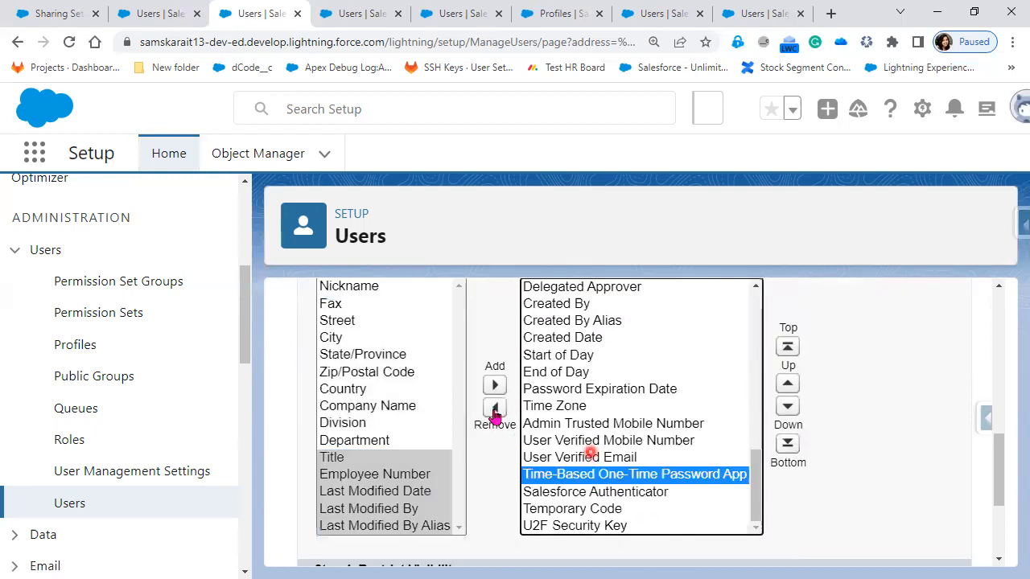
left_click(697, 510)
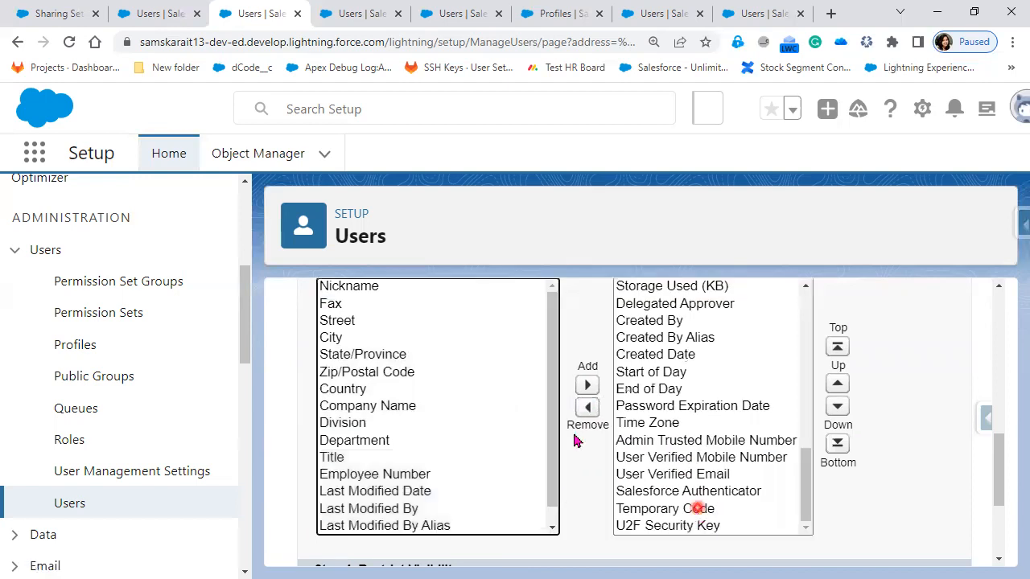
left_click(587, 407)
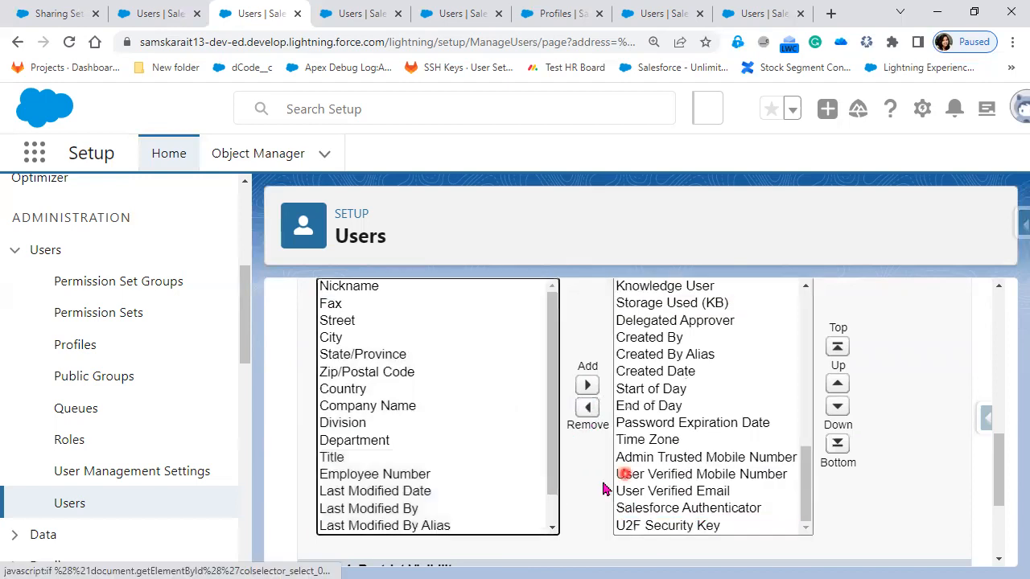
left_click(587, 407)
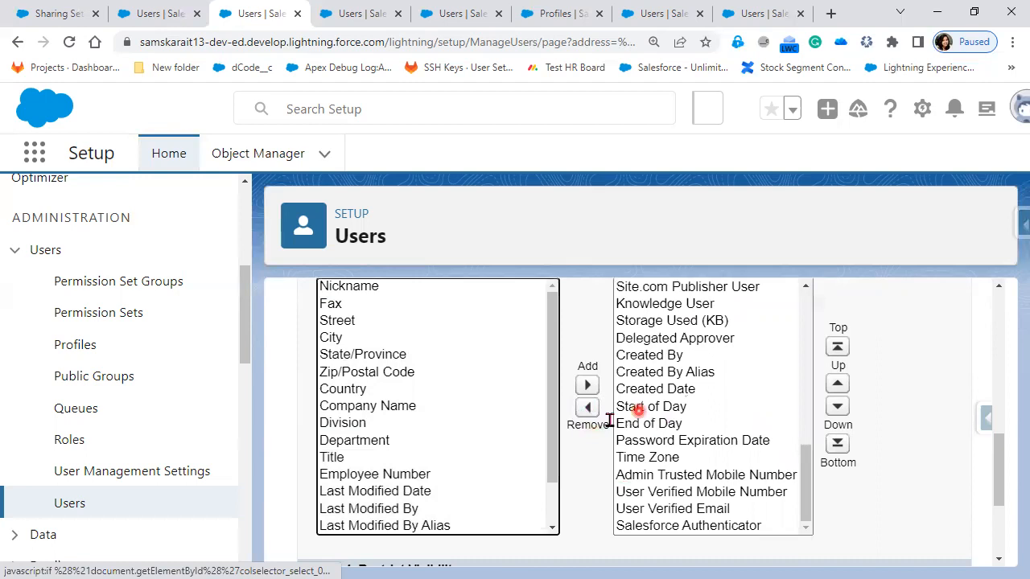
left_click(639, 410)
left_click(587, 408)
Step: Remove Created By, Created By Alias, Created Date, End of Day, Password Expiration Date and Time Zone from the selected fields
left_click_drag(667, 389, 672, 407)
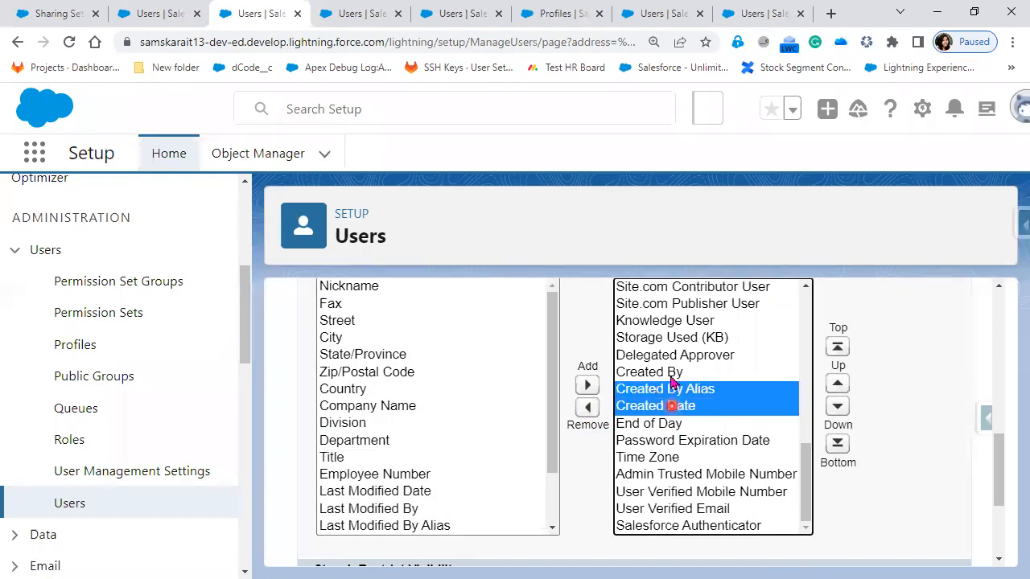
left_click(671, 374, "ctrl")
left_click(667, 423, "ctrl")
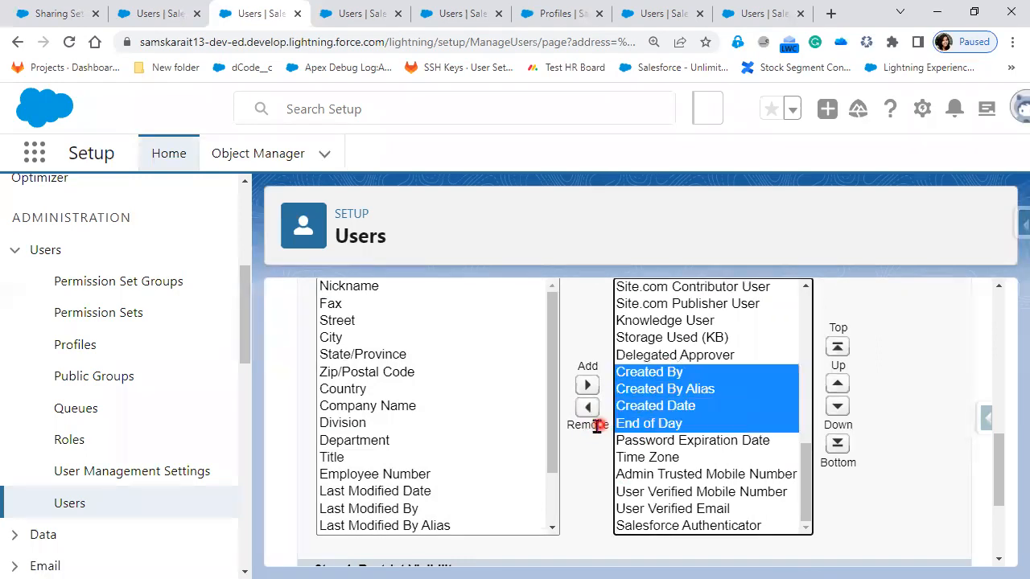
left_click(664, 456, "shift")
left_click(588, 408)
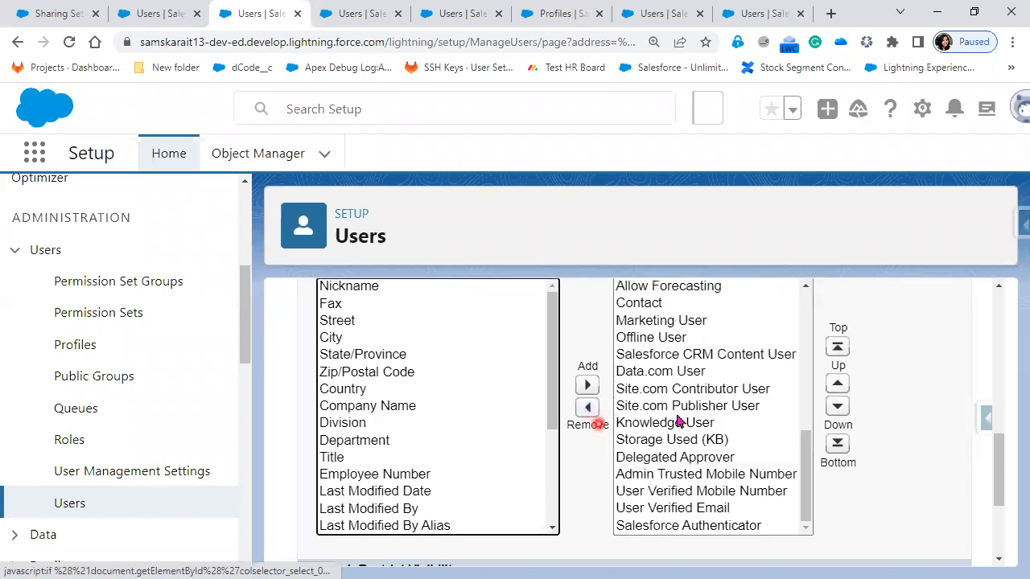
Step: Remove Offline User, Is Frozen, Allow Forecasting, Contact and Marketing User from the selected fields and try to save the view
left_click(653, 337)
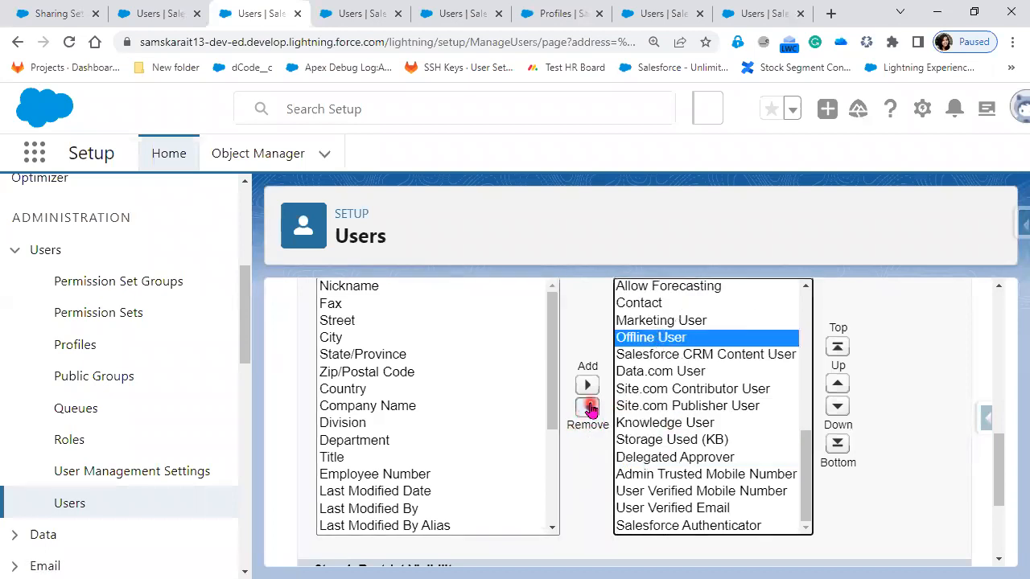
left_click(588, 408)
left_click(687, 338)
left_click(671, 320, "shift")
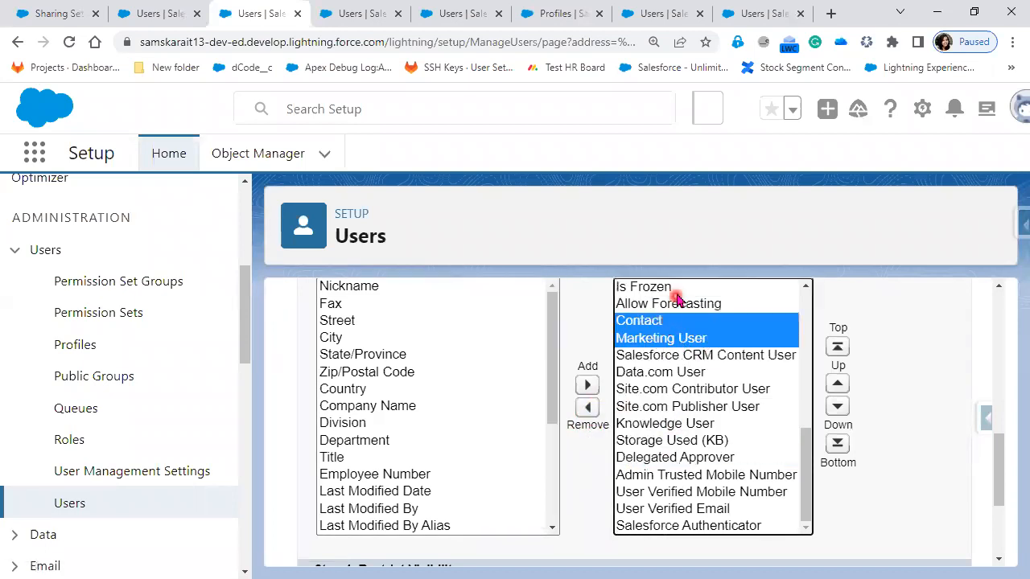
left_click(678, 288, "ctrl")
left_click(675, 304, "ctrl")
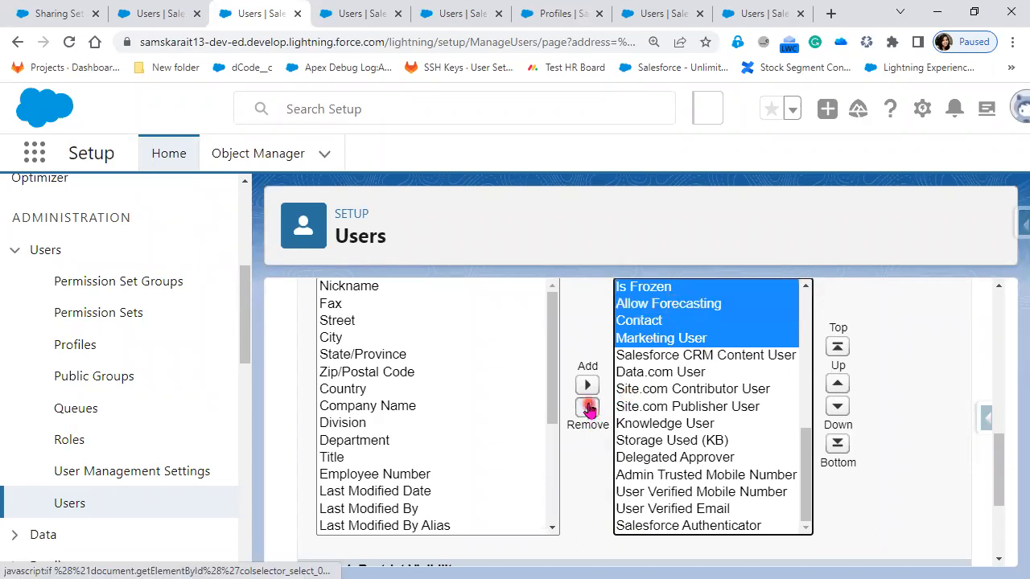
left_click(588, 408)
scroll(876, 520, "down", 2)
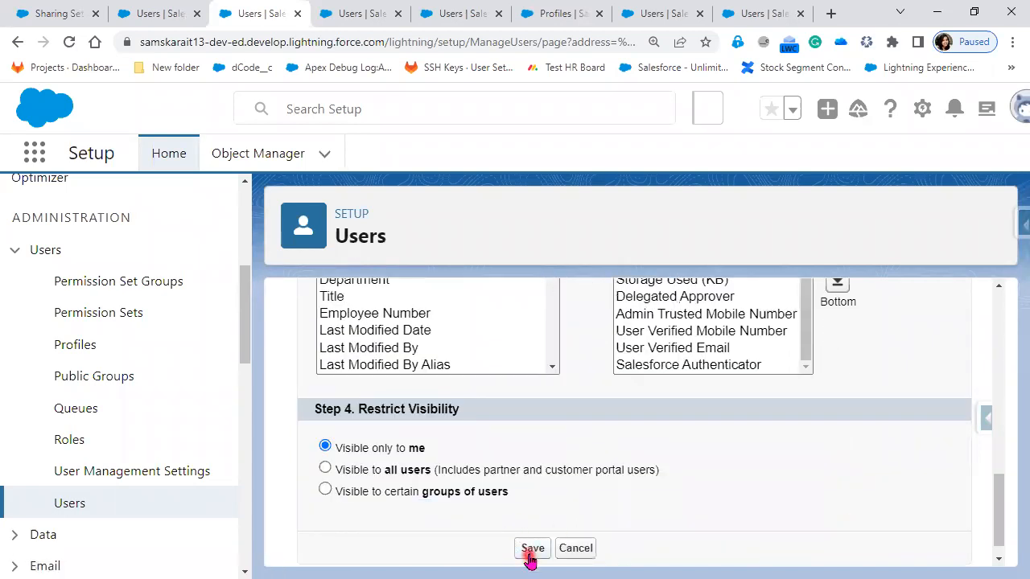
left_click(531, 550)
Step: Remove the nine fields from Site.com Contributor User through Salesforce Authenticator from the selected fields and try to save the view
scroll(650, 526, "down", 10)
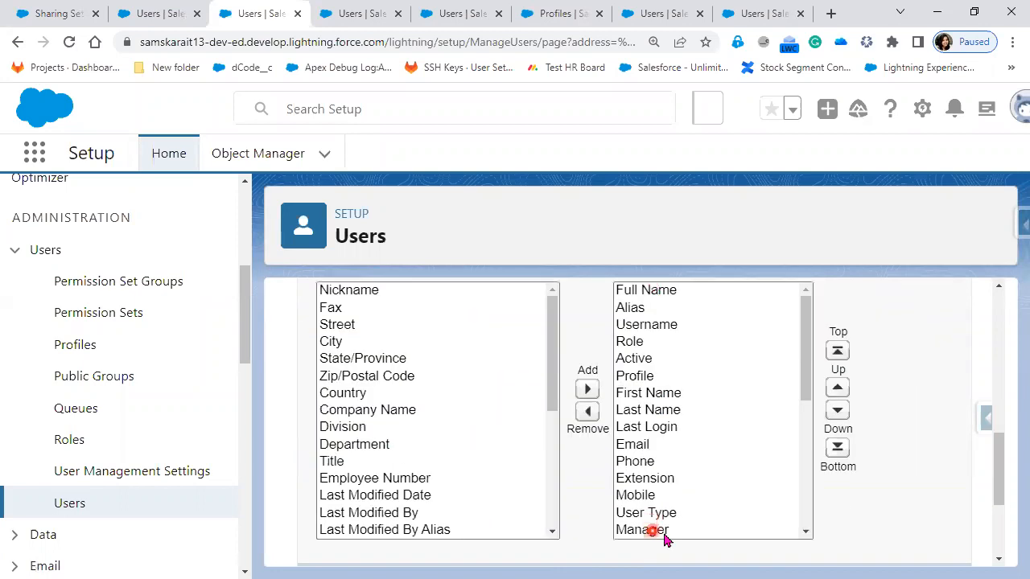
scroll(684, 499, "down", 5)
left_click(706, 393)
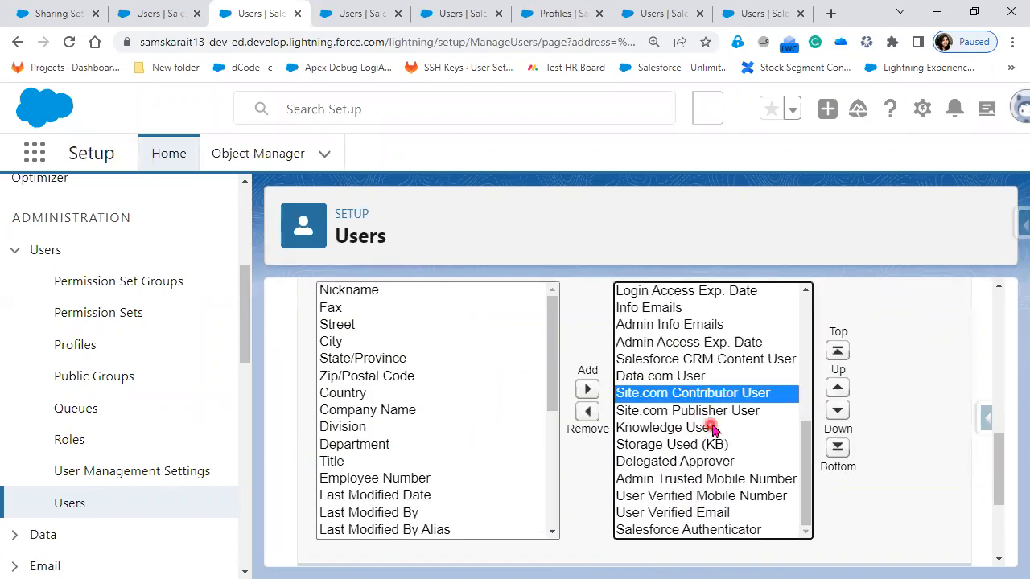
left_click(715, 410, "shift")
left_click(716, 428, "shift")
left_click(713, 444, "shift")
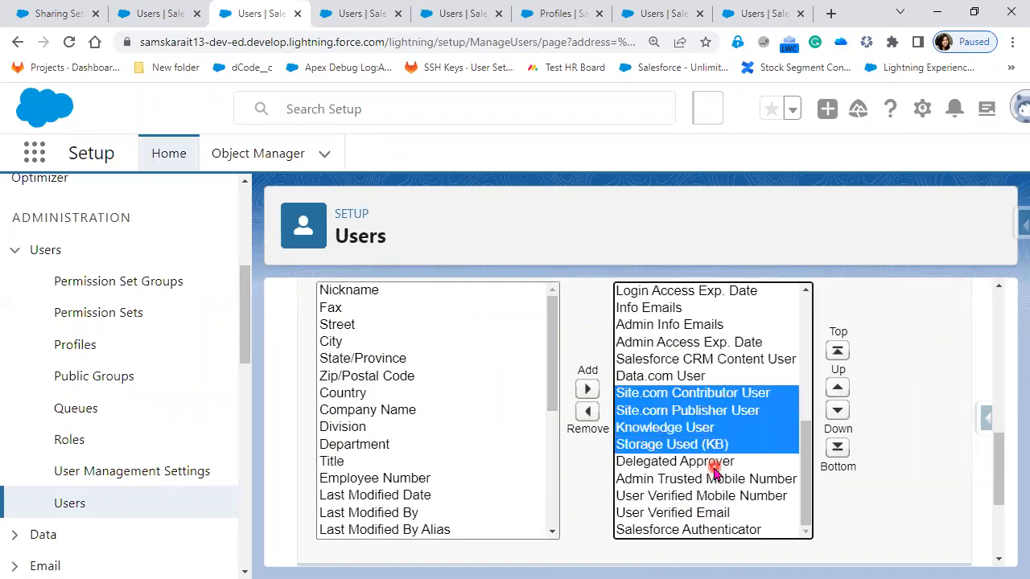
left_click(713, 465, "shift")
left_click(715, 478, "shift")
left_click(712, 495, "shift")
left_click(715, 511, "shift")
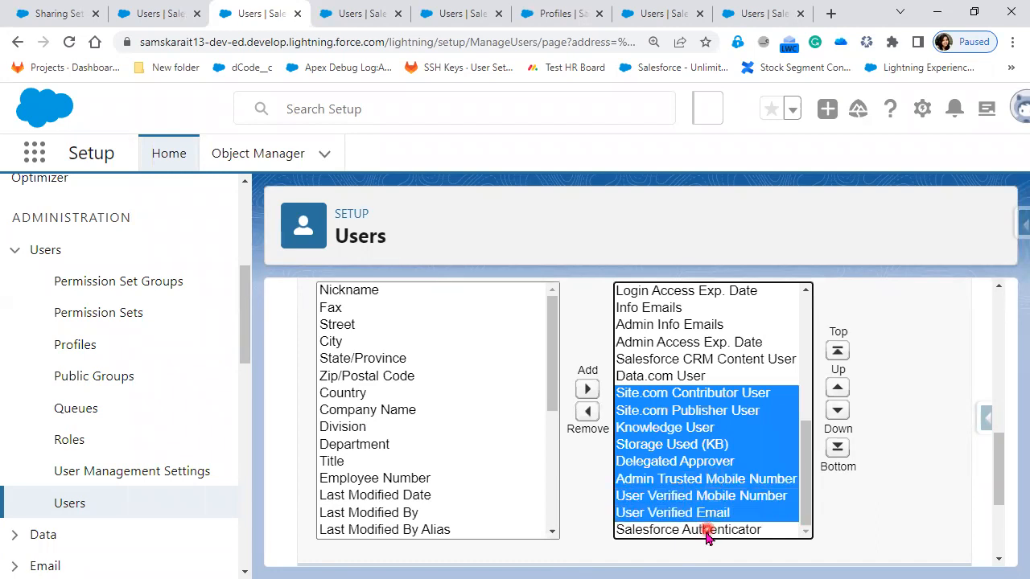
left_click(706, 531, "shift")
left_click(587, 411)
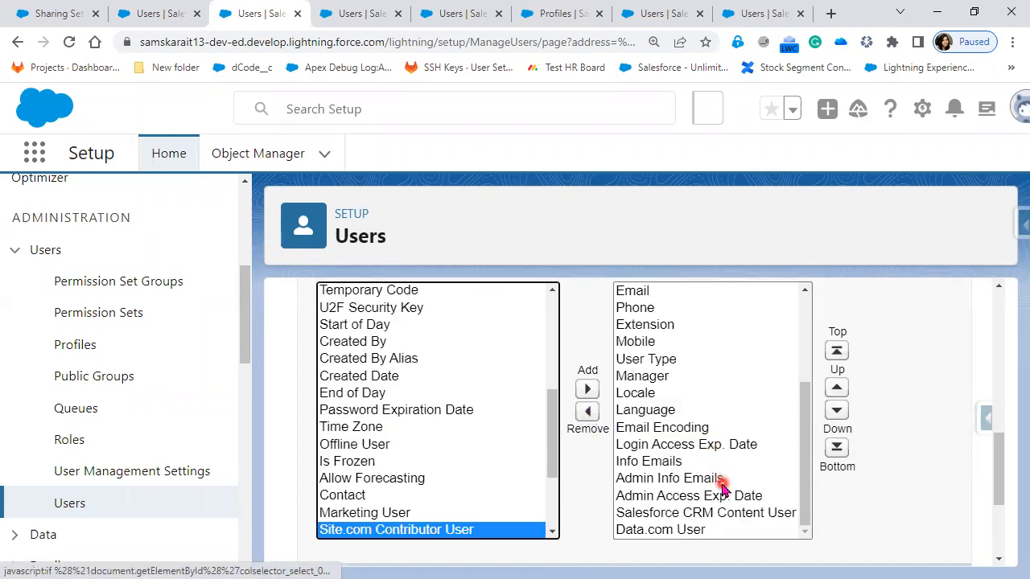
scroll(724, 507, "down", 5)
left_click(532, 526)
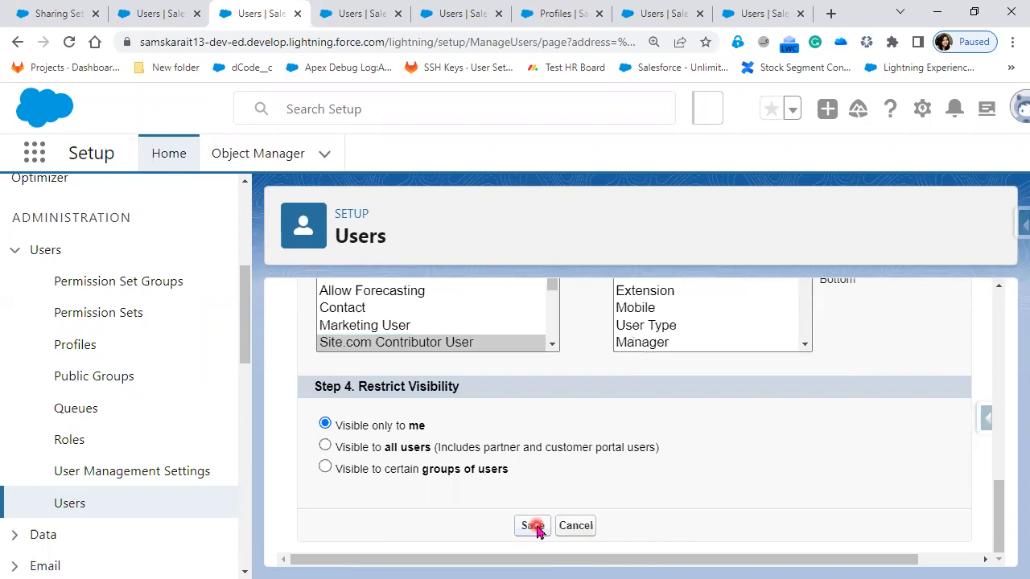
Step: Remove Info Emails, Admin Info Emails, Admin Access Exp. Date, Salesforce CRM Content User and Data.com User from the selected fields
scroll(700, 510, "down", 10)
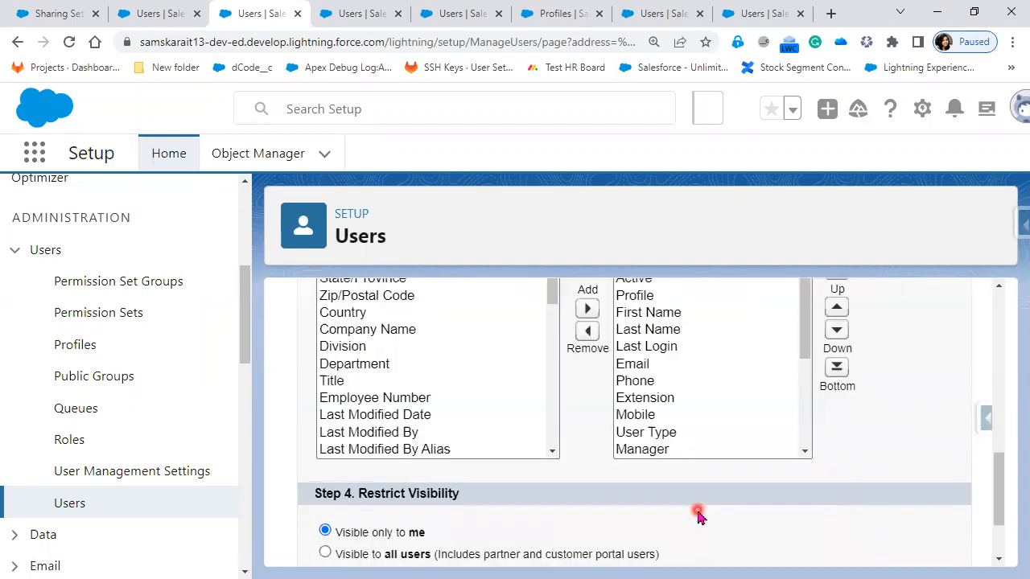
scroll(712, 430, "down", 3)
left_click(680, 395)
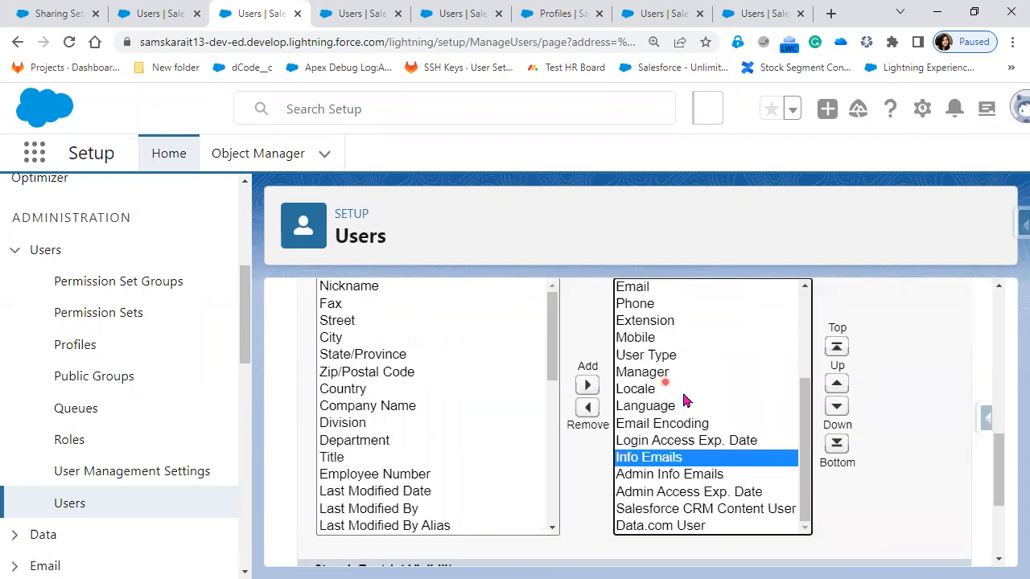
left_click(715, 491, "shift")
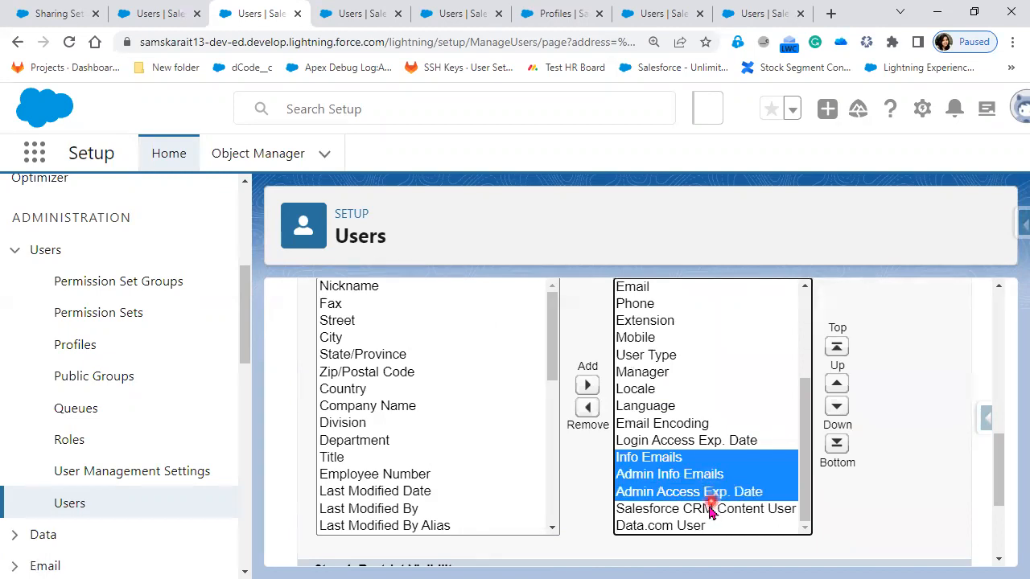
left_click(700, 509, "shift")
left_click(690, 527, "shift")
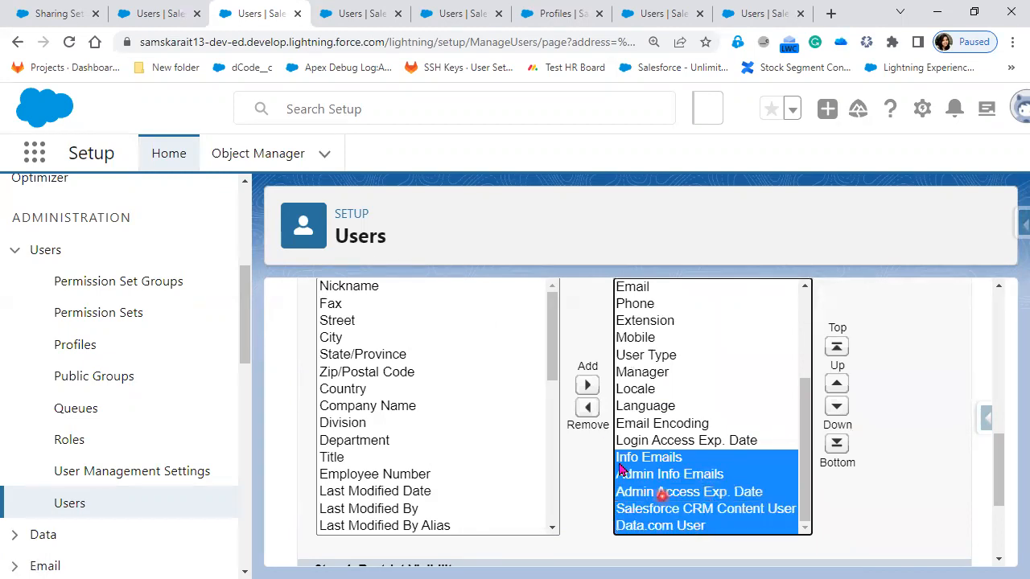
left_click(588, 410)
Step: Remove Login Access Exp. Date, Email Encoding, Language and Locale from the selected fields
left_click(711, 526)
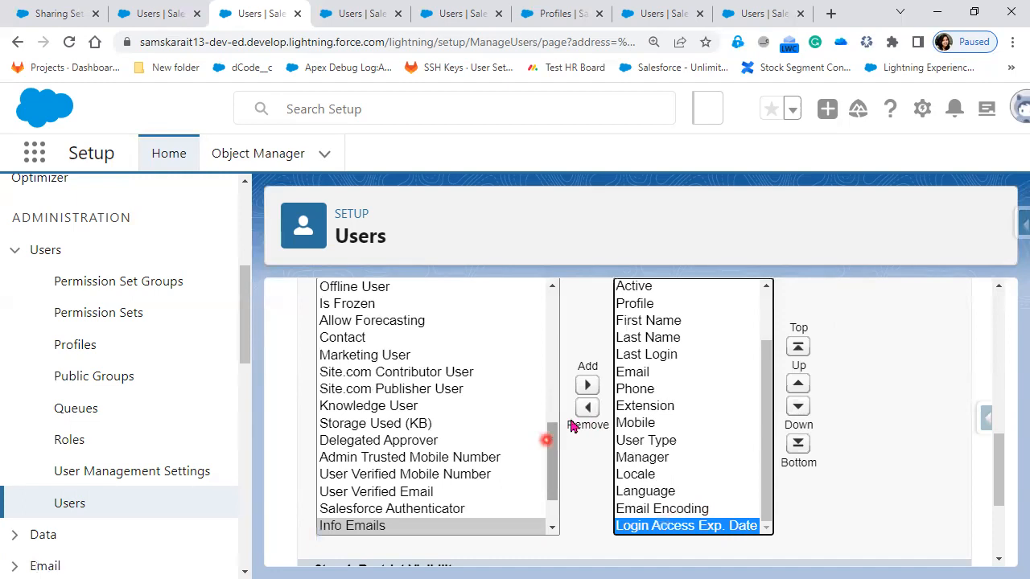
left_click(587, 407)
left_click(667, 526)
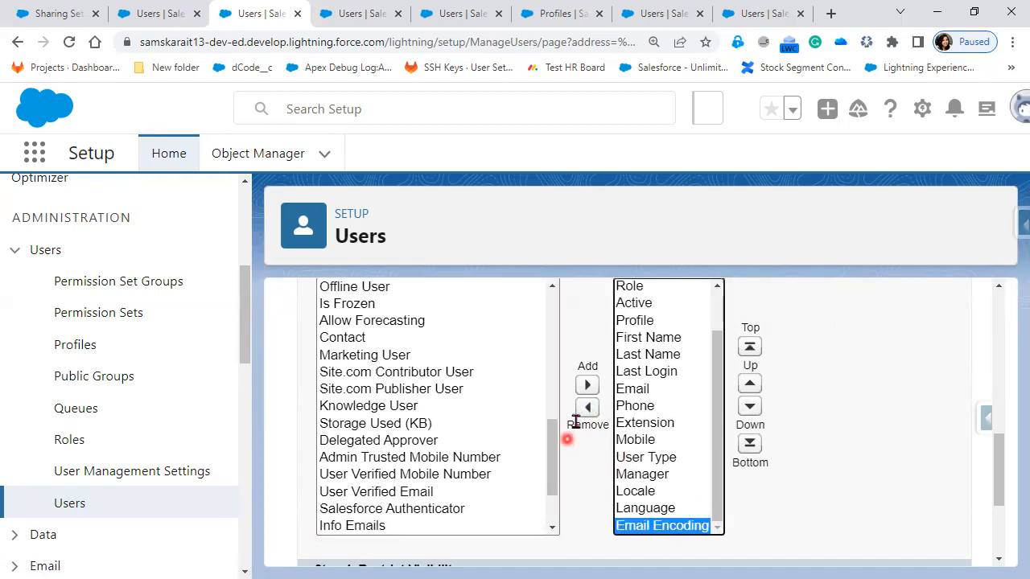
left_click(588, 407)
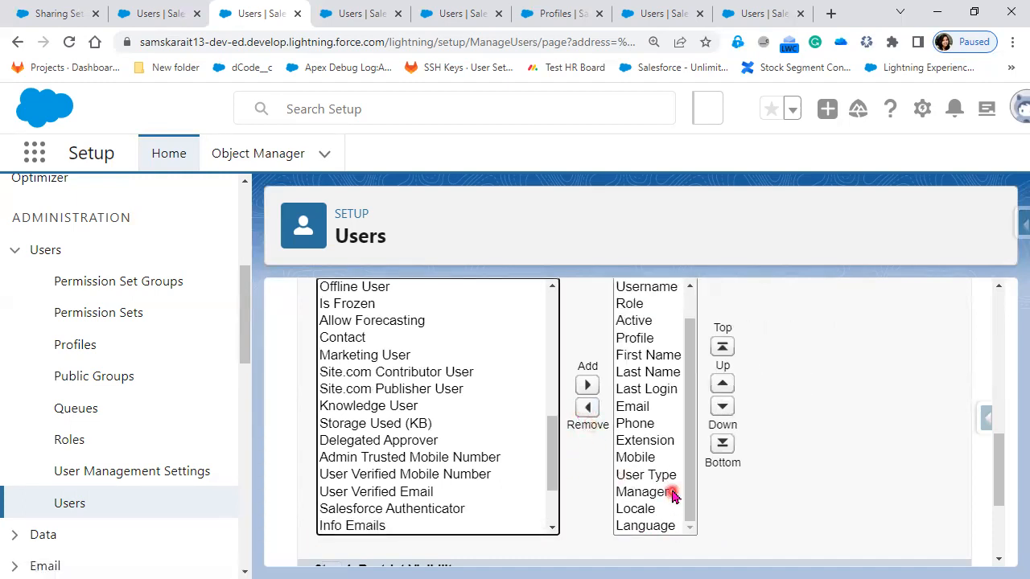
left_click(668, 527)
left_click(587, 407)
left_click(644, 531)
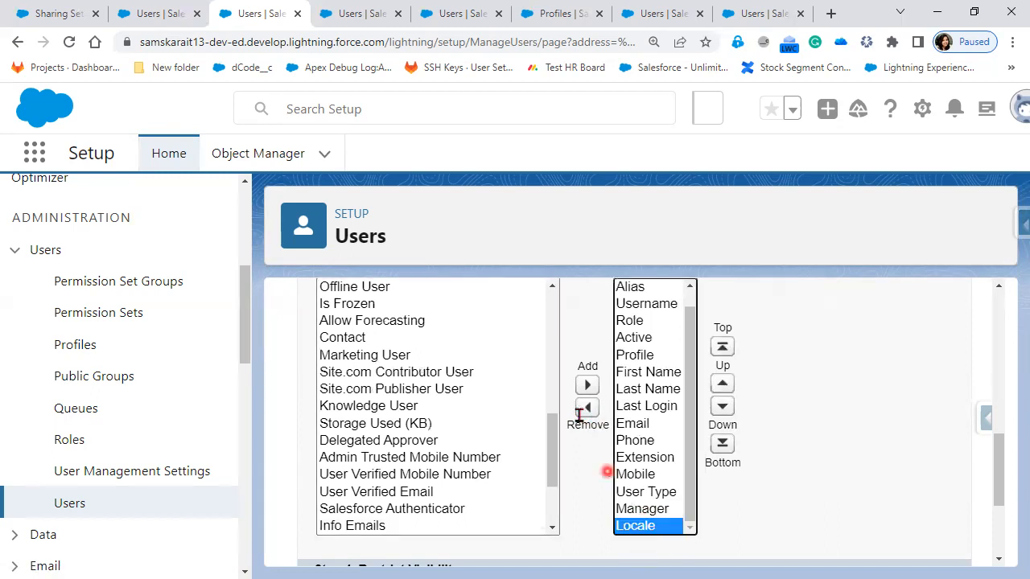
left_click(587, 407)
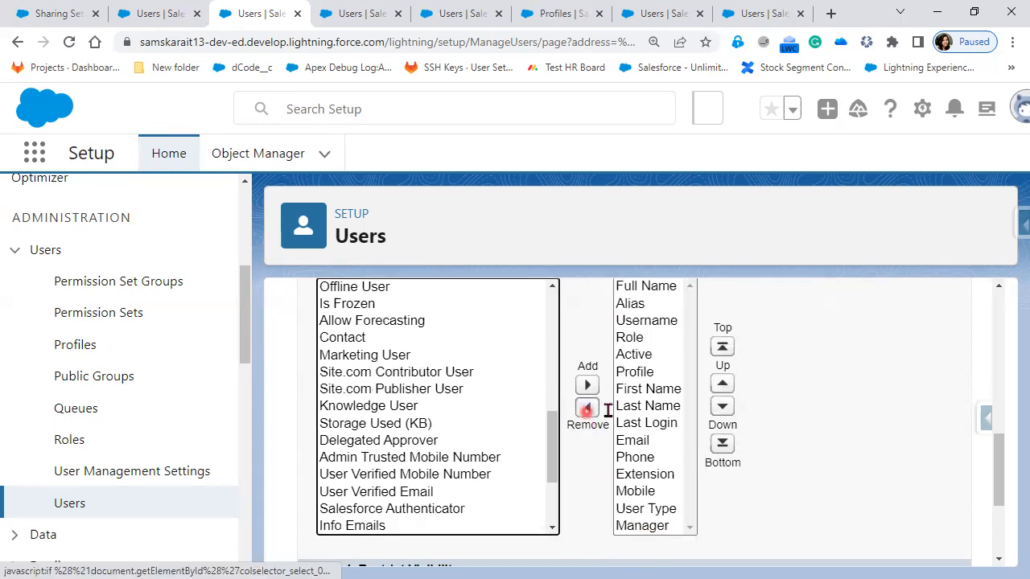
Step: Remove Alias from the selected fields and save the list view
left_click(637, 296)
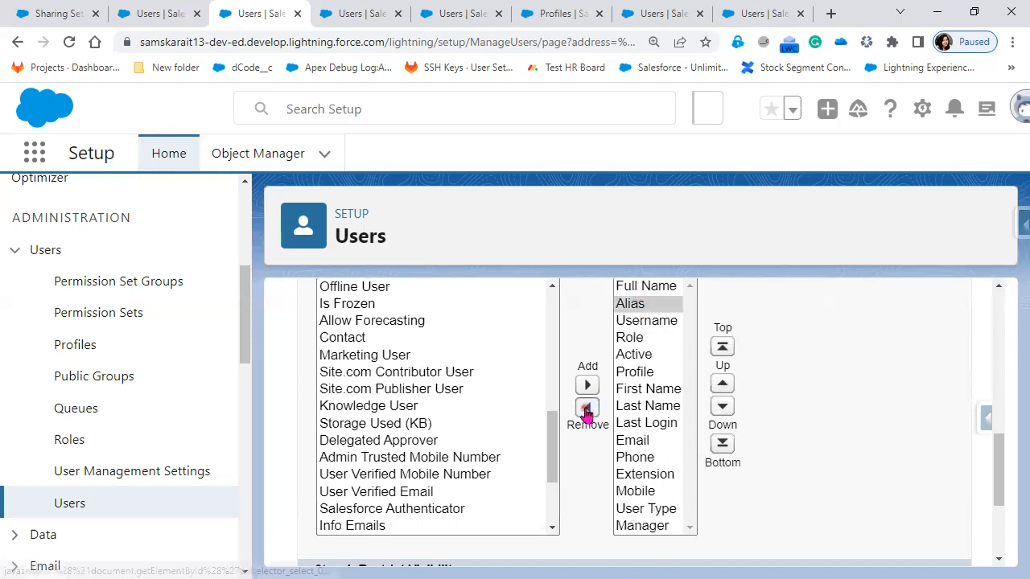
left_click(586, 409)
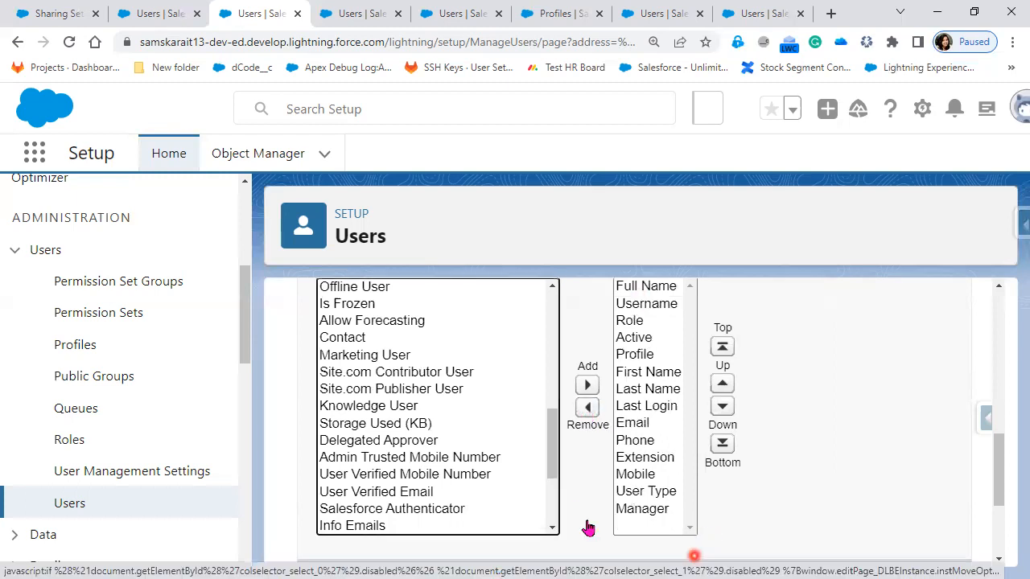
scroll(535, 529, "down", 2)
left_click(534, 526)
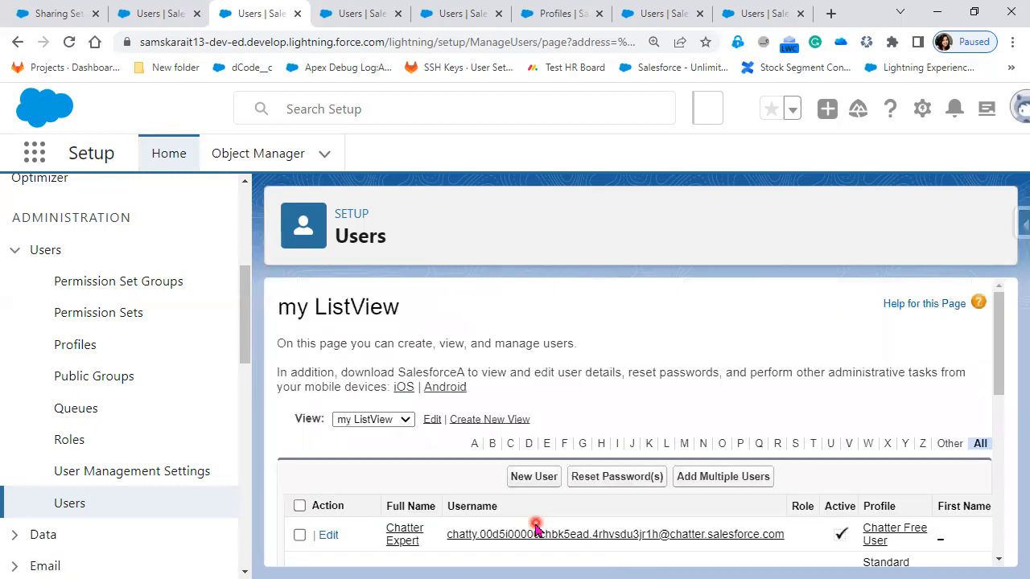
Step: Examine the user rows and all displayed field columns of the saved my ListView, including those at the far end
scroll(936, 510, "down", 2)
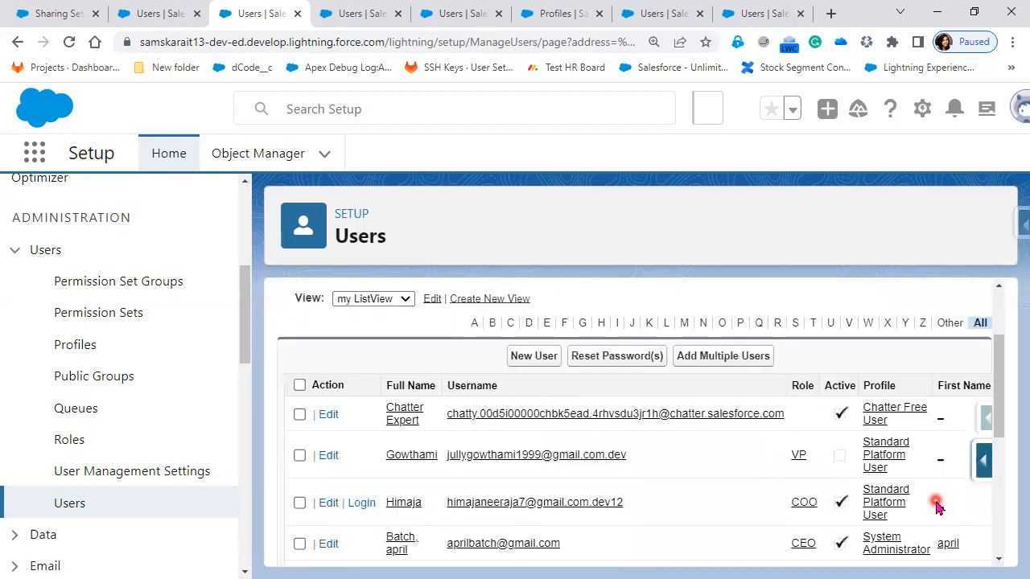
scroll(935, 510, "down", 2)
scroll(925, 519, "up", 4)
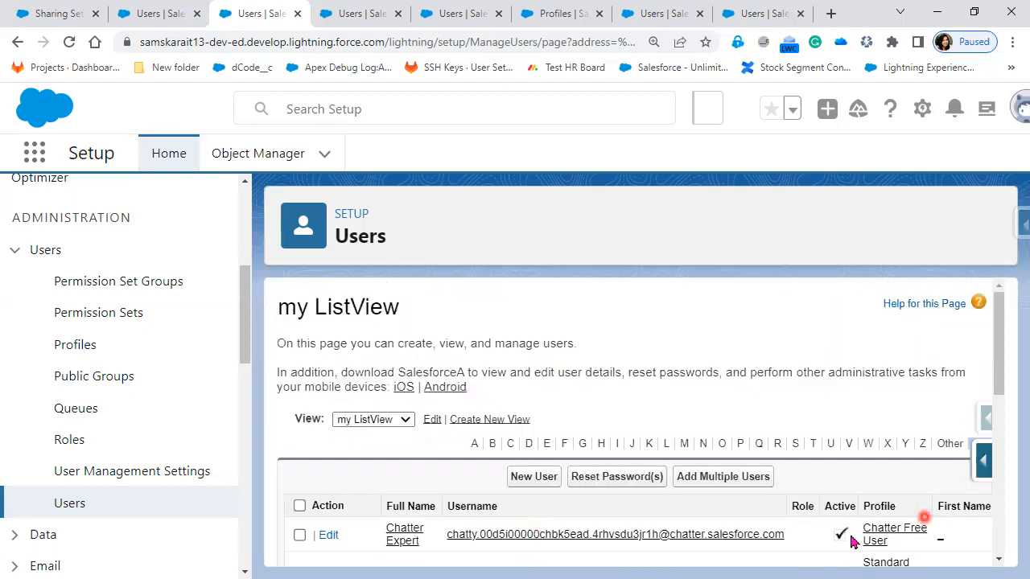
scroll(851, 539, "down", 1)
scroll(844, 535, "down", 1)
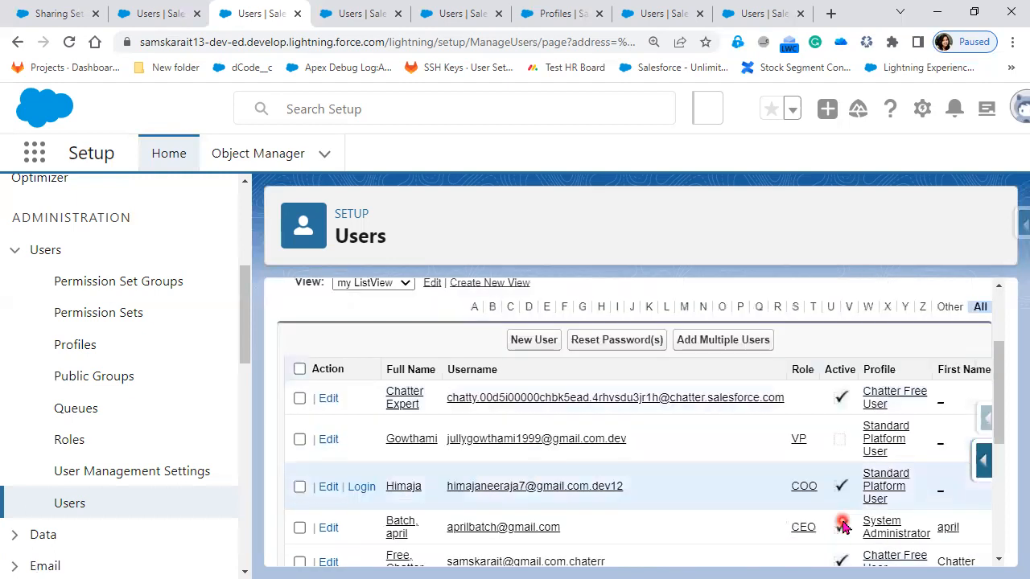
scroll(842, 556, "down", 4)
left_click_drag(636, 560, 987, 556)
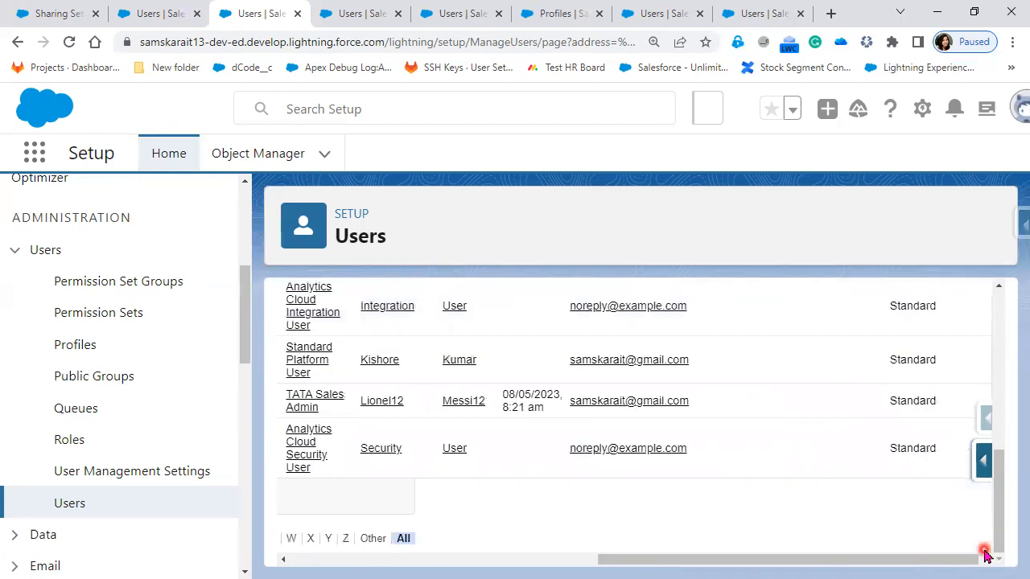
Step: Review the my ListView user rows, then reload the Users page and check the list from start to end
scroll(941, 535, "up", 3)
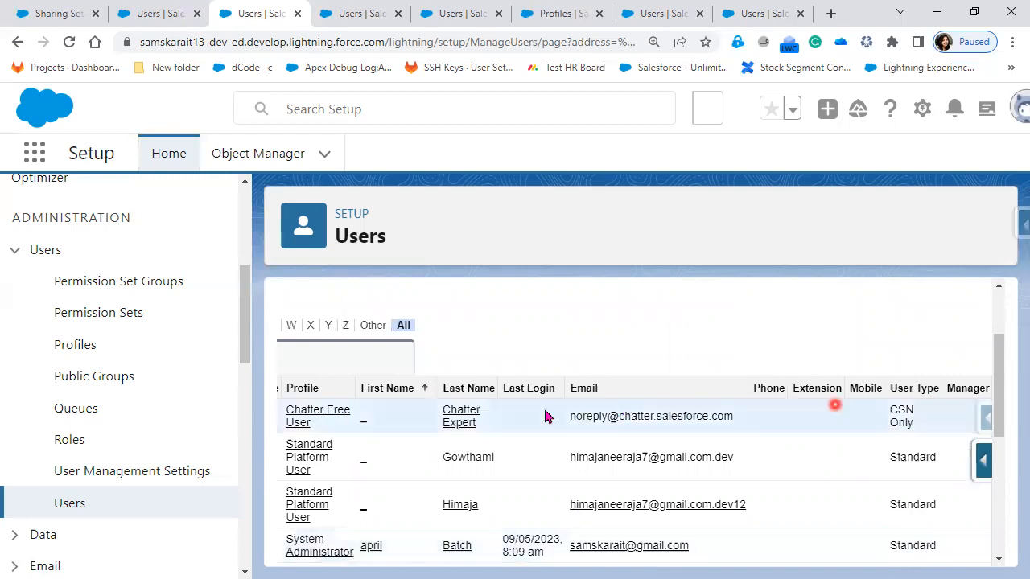
scroll(465, 500, "down", 1)
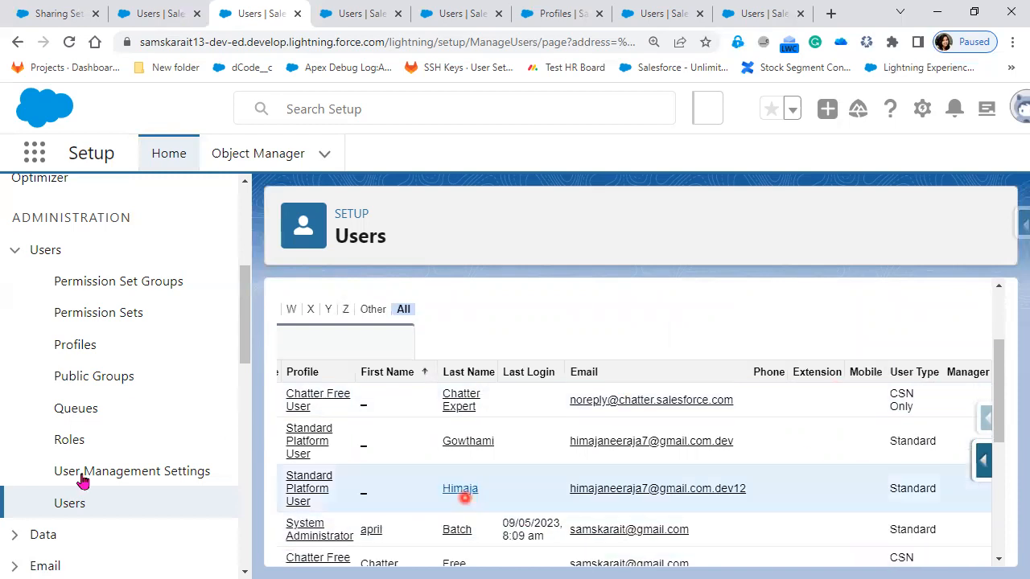
left_click(74, 504)
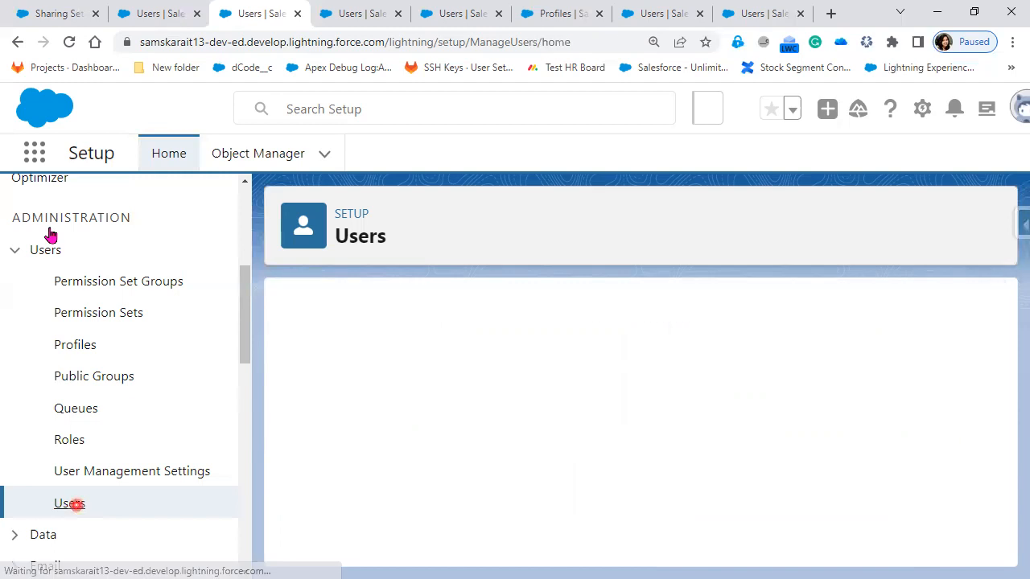
scroll(621, 503, "down", 3)
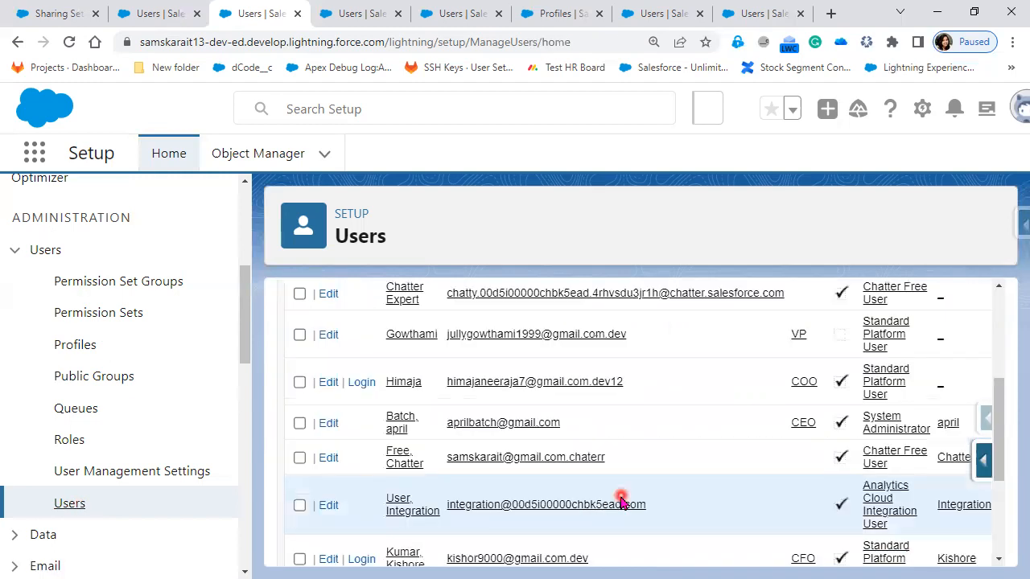
scroll(620, 501, "down", 3)
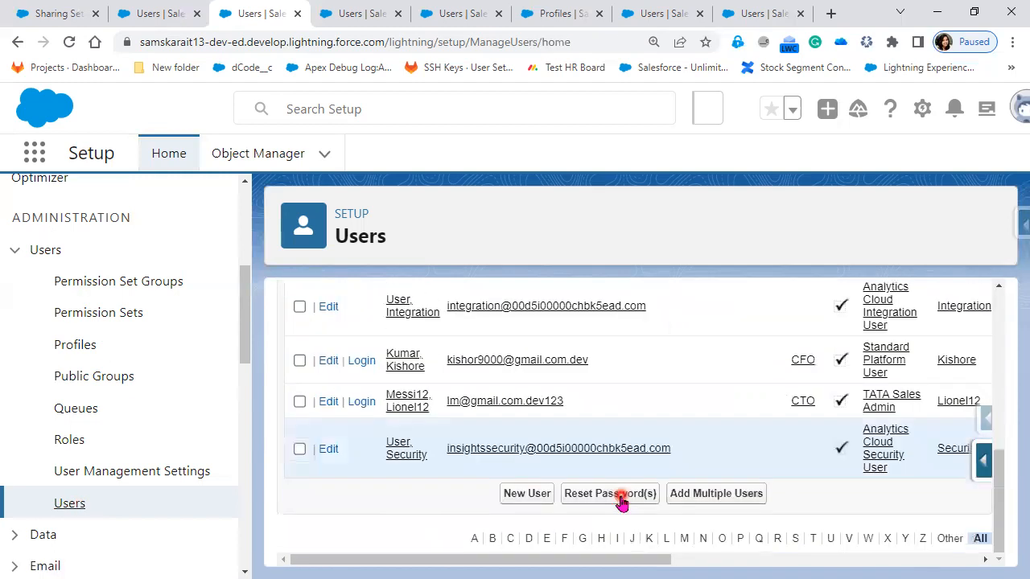
scroll(620, 502, "up", 5)
scroll(621, 502, "up", 1)
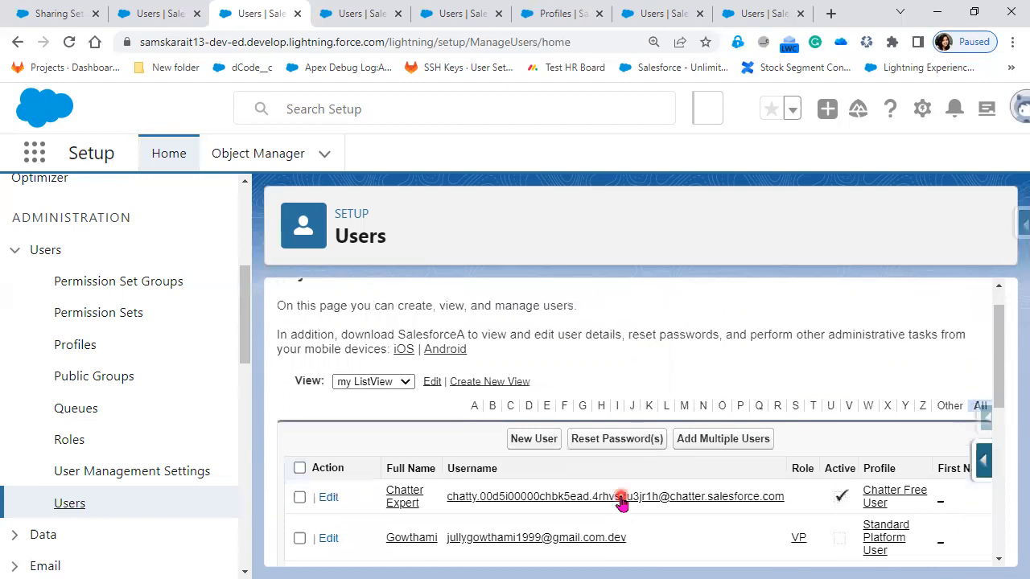
Step: Search Setup for Company, open Company Information and review its user, permission set and feature licenses
scroll(115, 238, "up", 5)
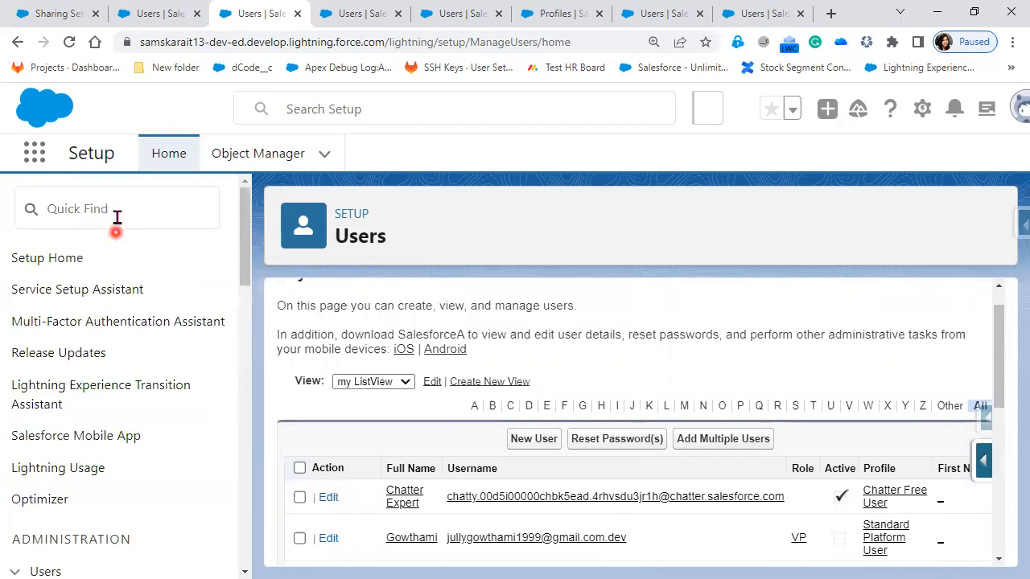
left_click(117, 214)
type("Company")
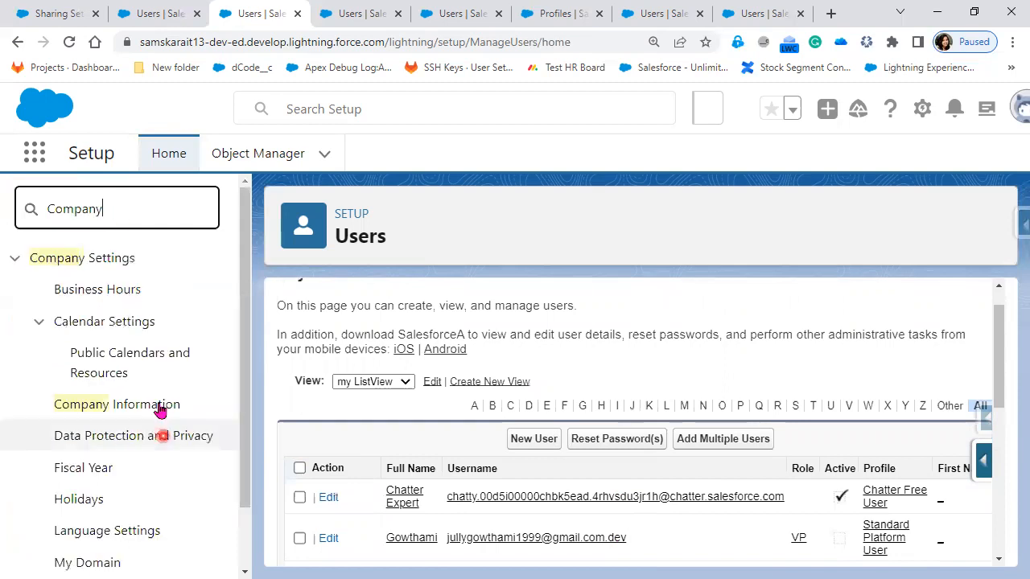
left_click(160, 411)
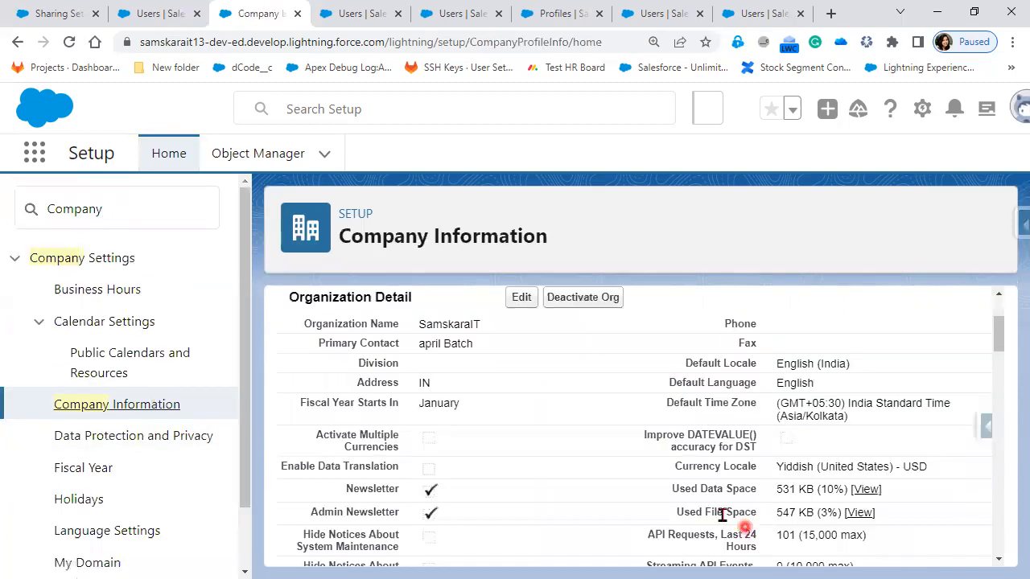
scroll(723, 515, "down", 10)
scroll(722, 515, "down", 3)
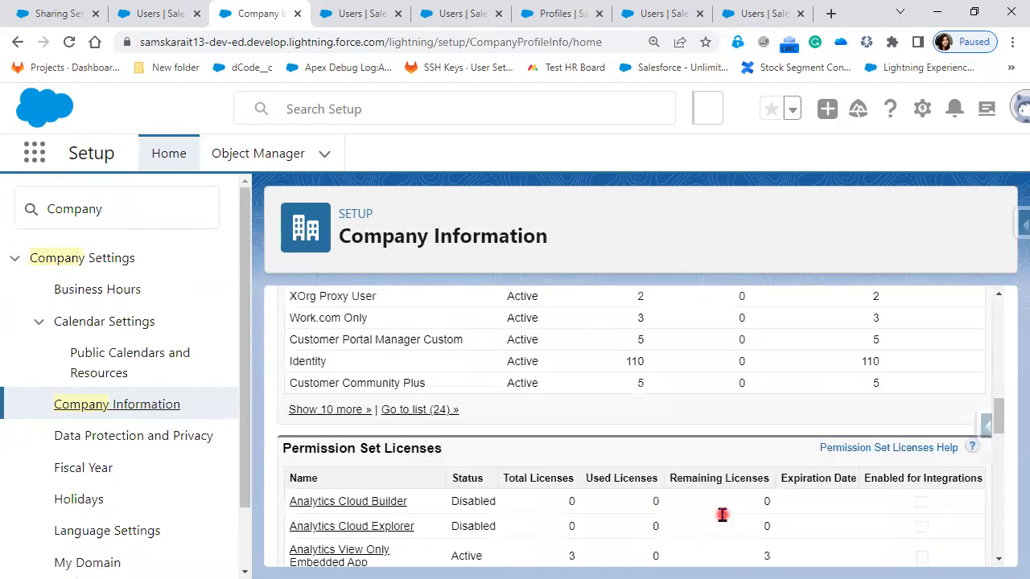
scroll(536, 487, "down", 1)
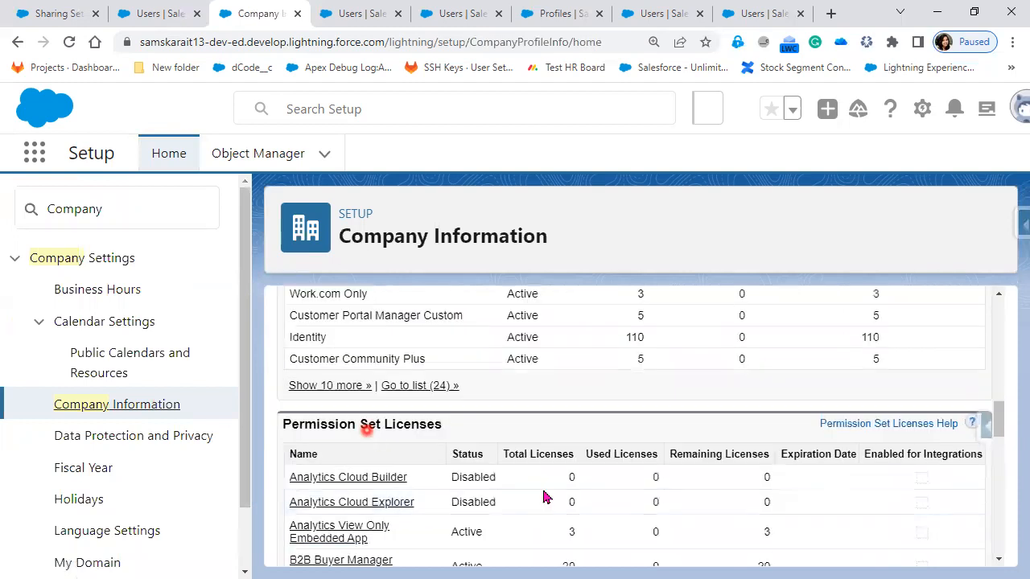
scroll(747, 515, "down", 3)
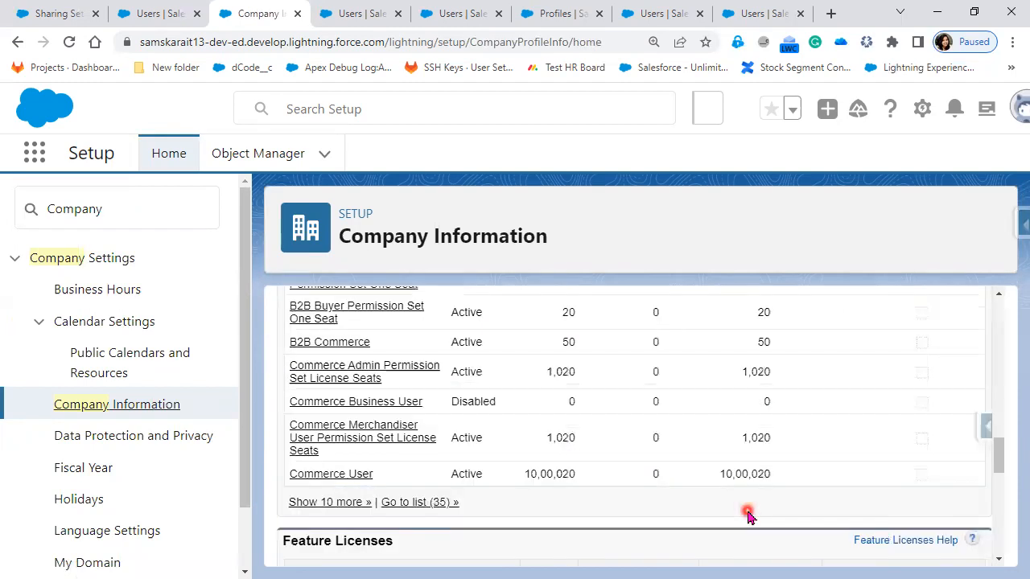
scroll(747, 516, "down", 2)
scroll(747, 516, "down", 2)
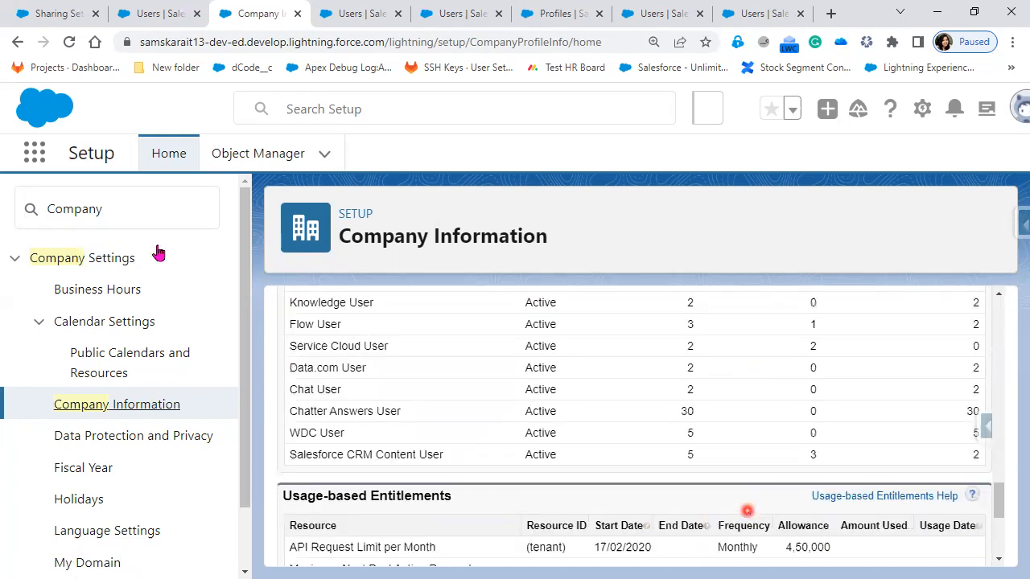
Step: Search Setup for System, open System Overview and review the org's usage data down to Most Used Licenses
left_click(13, 208)
type("S")
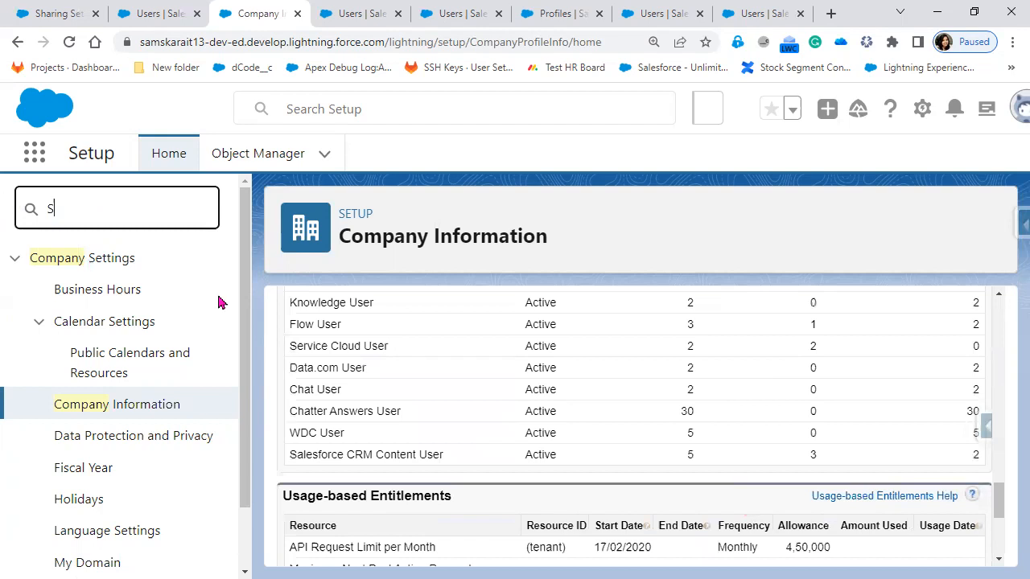
type("ystem")
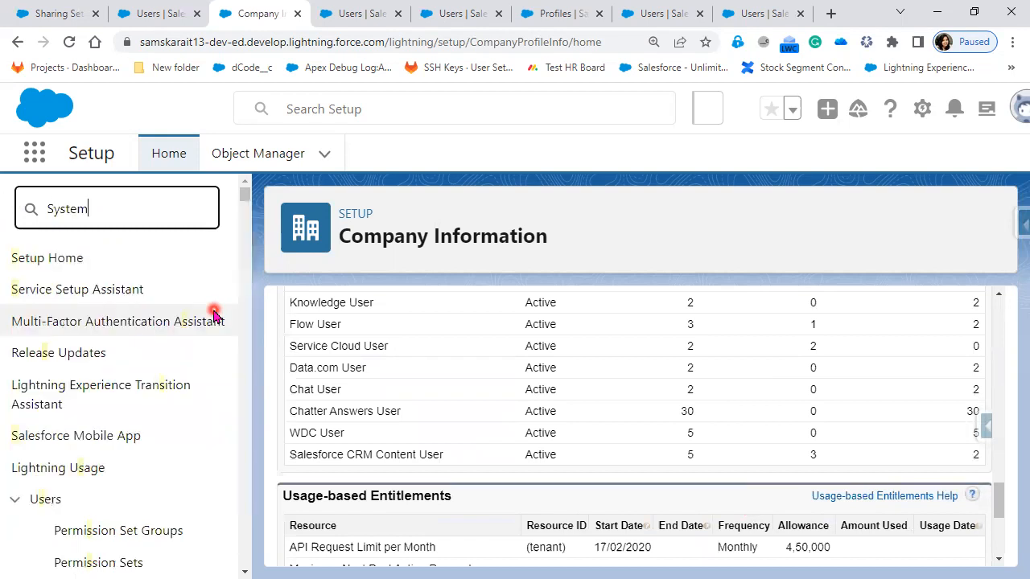
left_click(119, 298)
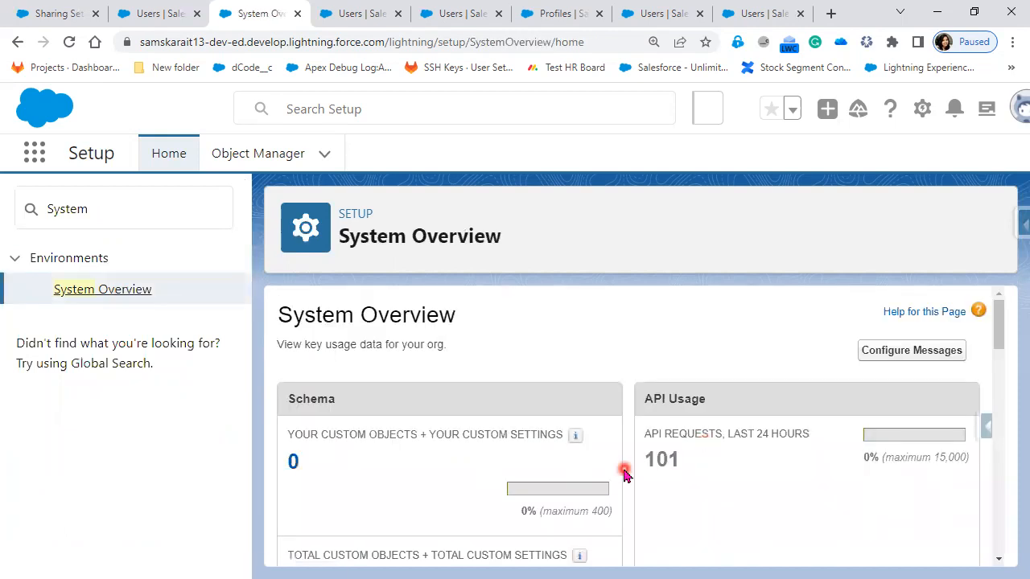
scroll(625, 475, "down", 5)
scroll(625, 474, "down", 2)
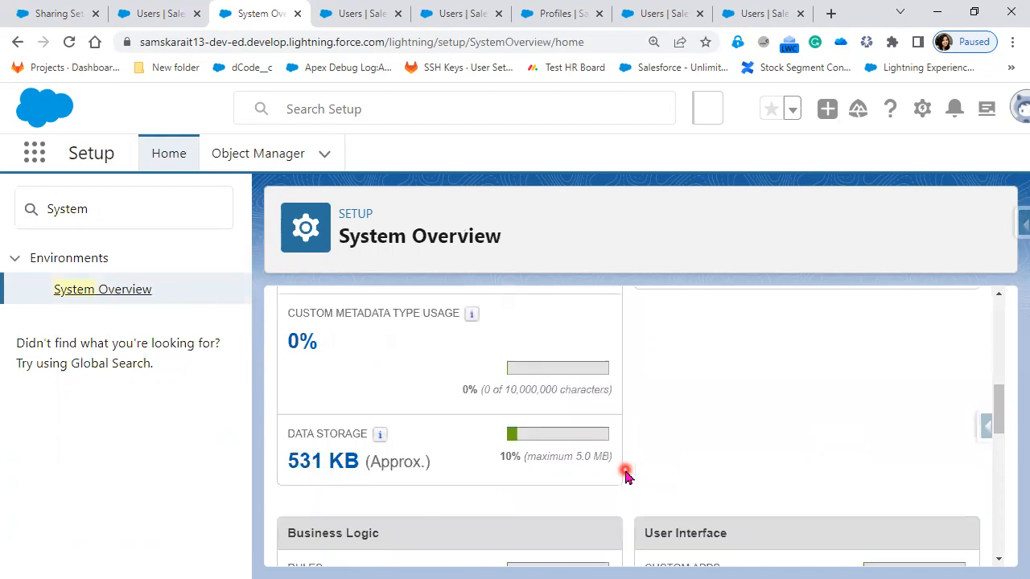
scroll(625, 474, "down", 3)
scroll(626, 483, "up", 1)
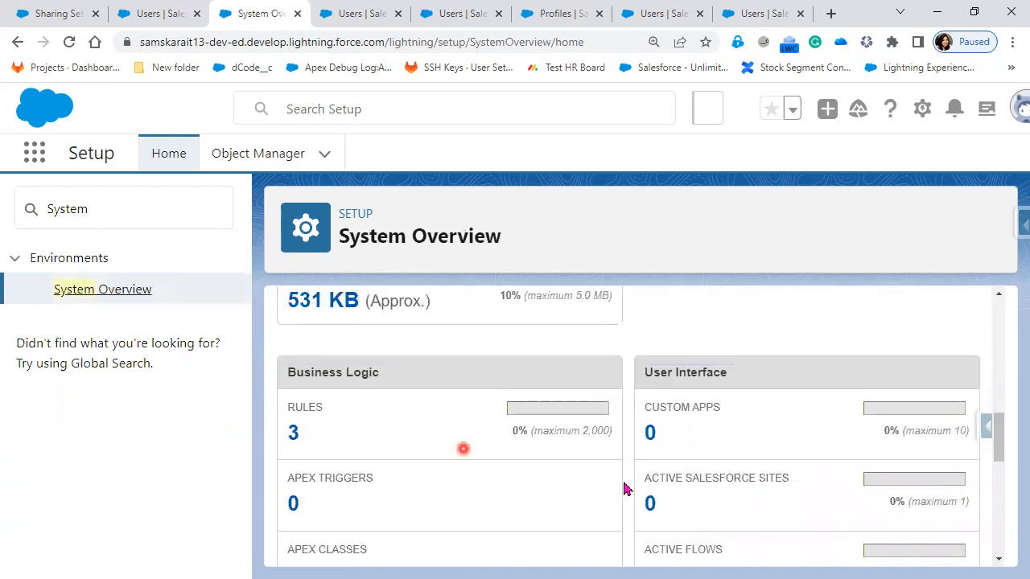
scroll(627, 489, "down", 2)
scroll(743, 464, "down", 3)
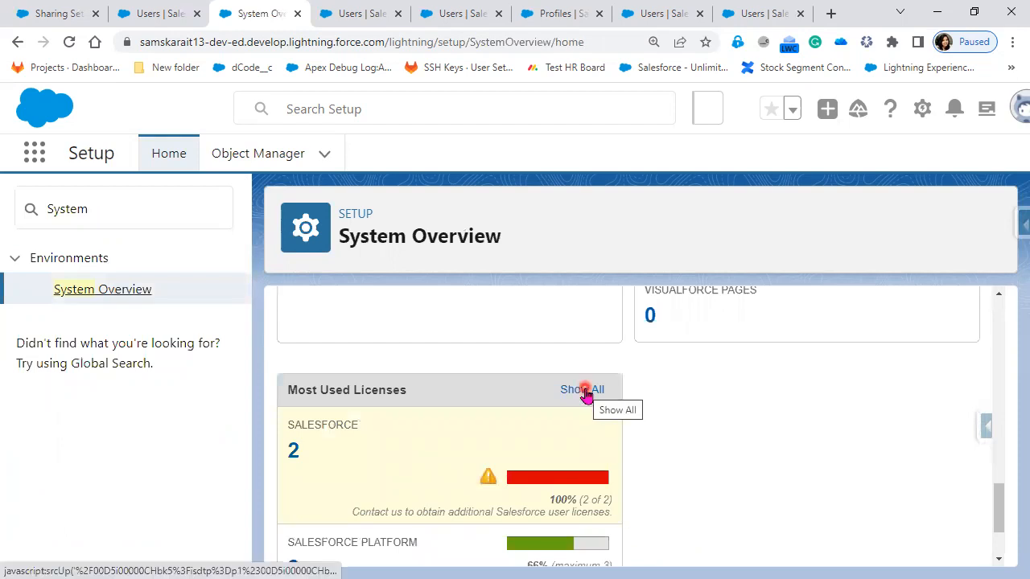
Step: Show all of the most used licenses and review the User Licenses table in Company Information
left_click(585, 392)
left_click(608, 447)
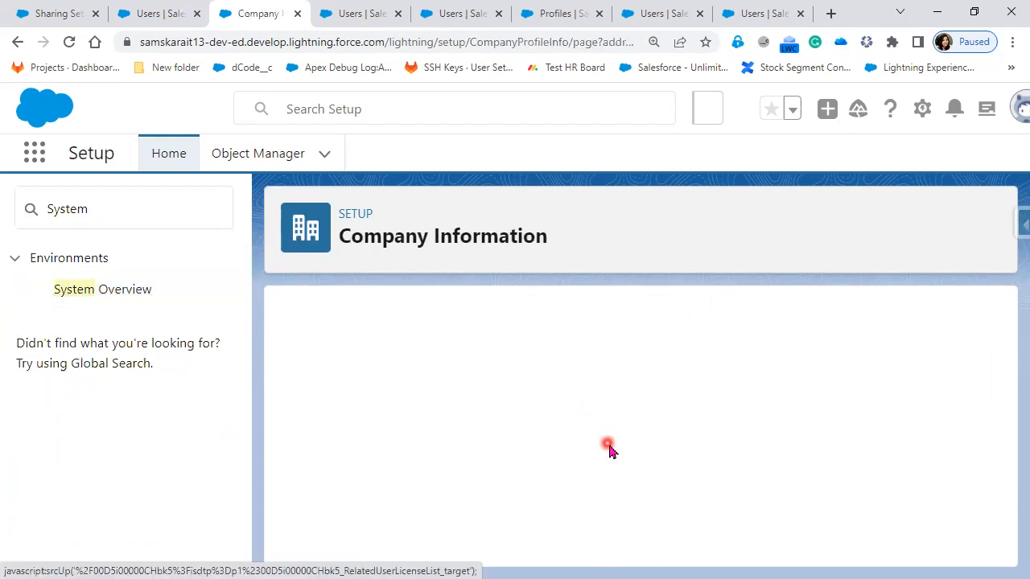
left_click(631, 519)
scroll(630, 521, "down", 5)
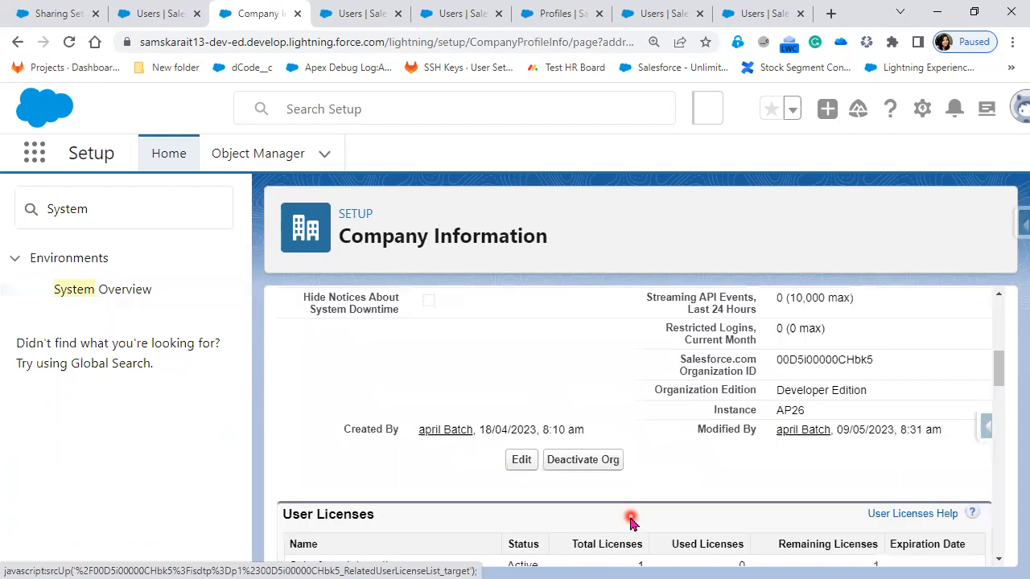
scroll(633, 522, "down", 2)
scroll(633, 522, "down", 2)
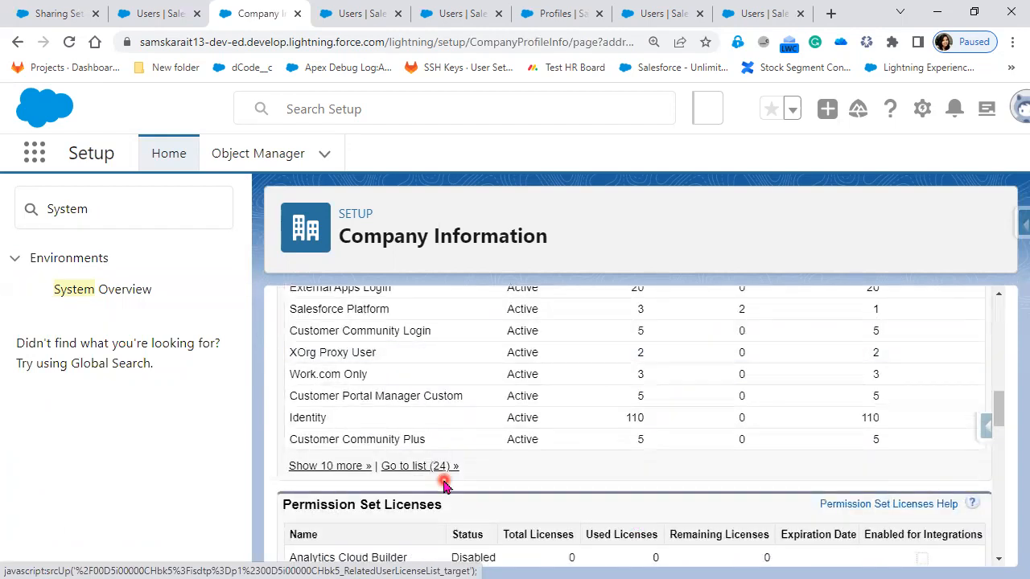
Step: Search Setup for user, open the Users page and review the roles and profiles in my ListView
double_click(74, 223)
type("u")
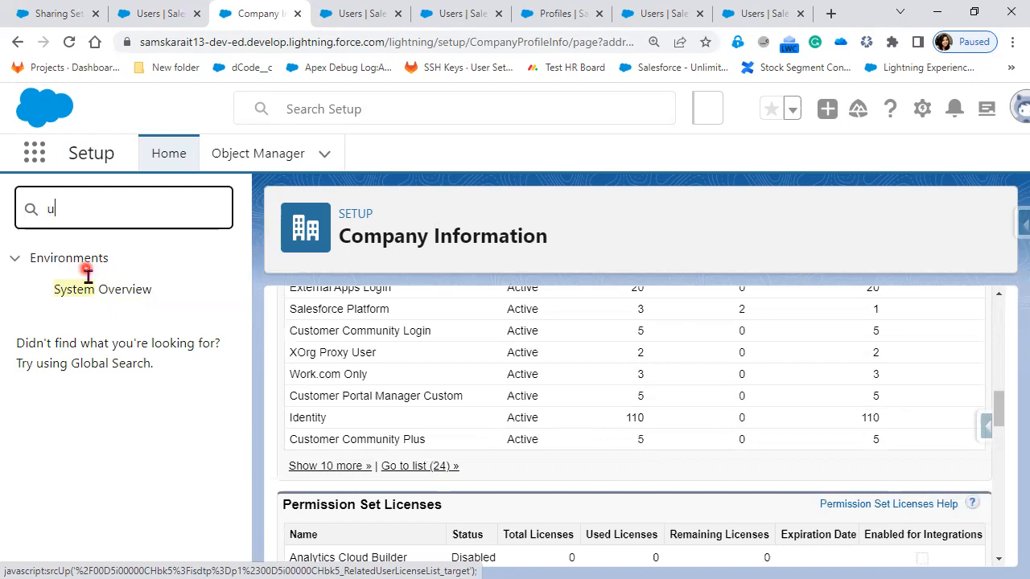
type("ser")
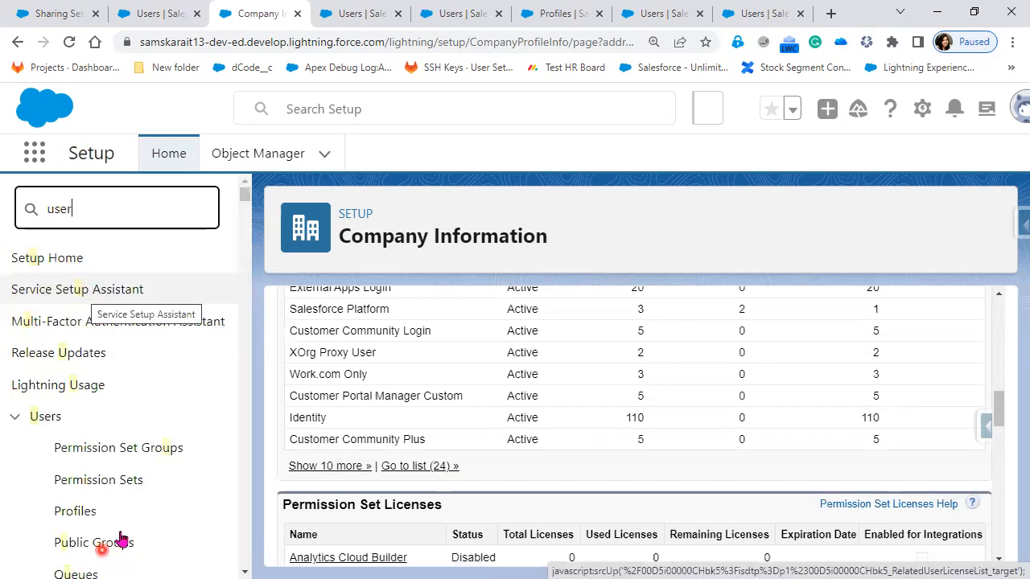
scroll(73, 365, "down", 4)
left_click(71, 354)
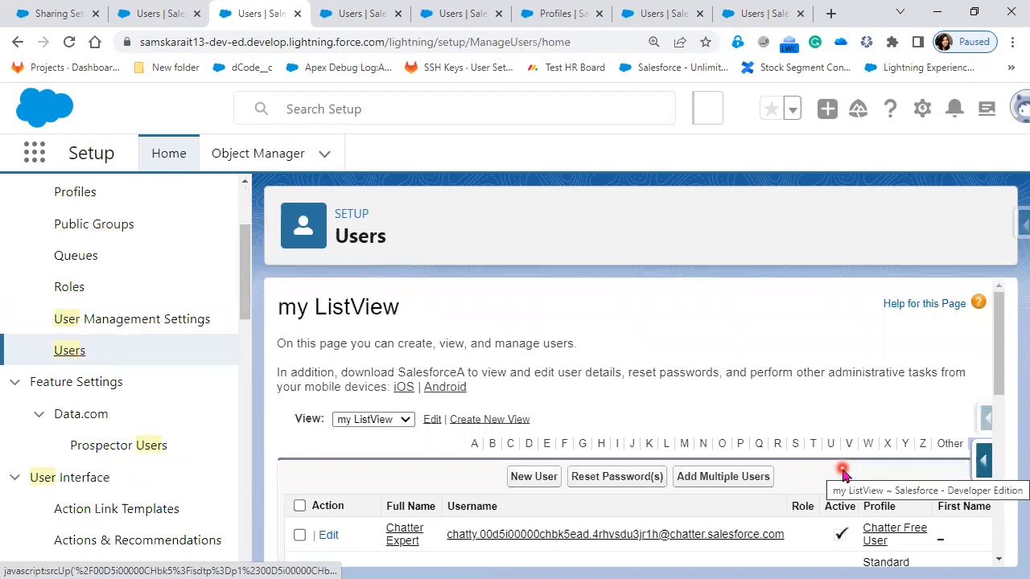
scroll(843, 473, "down", 2)
scroll(359, 558, "down", 2)
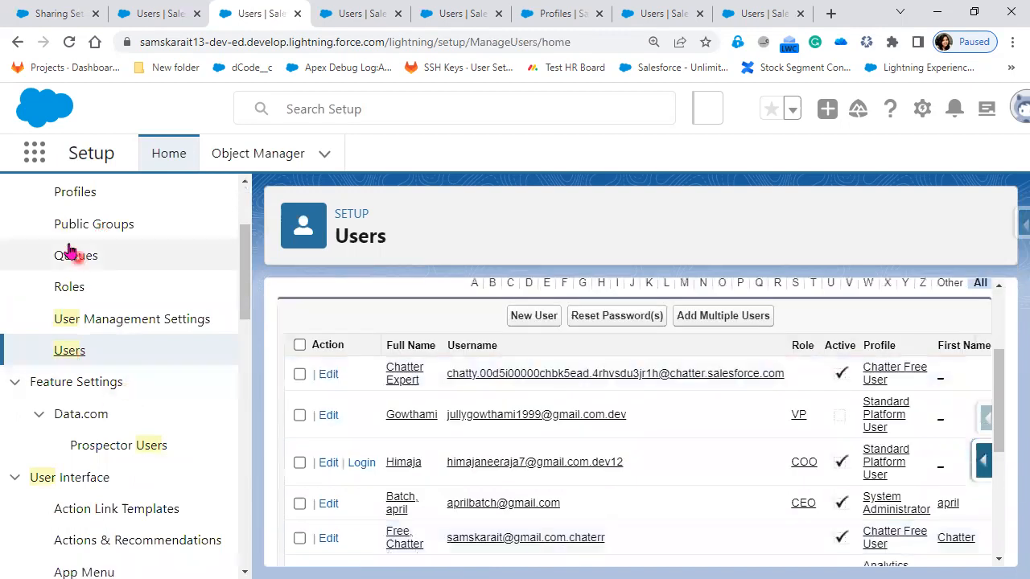
Step: Open the Profiles list, sort it by User License and review which license each profile uses
left_click(75, 193)
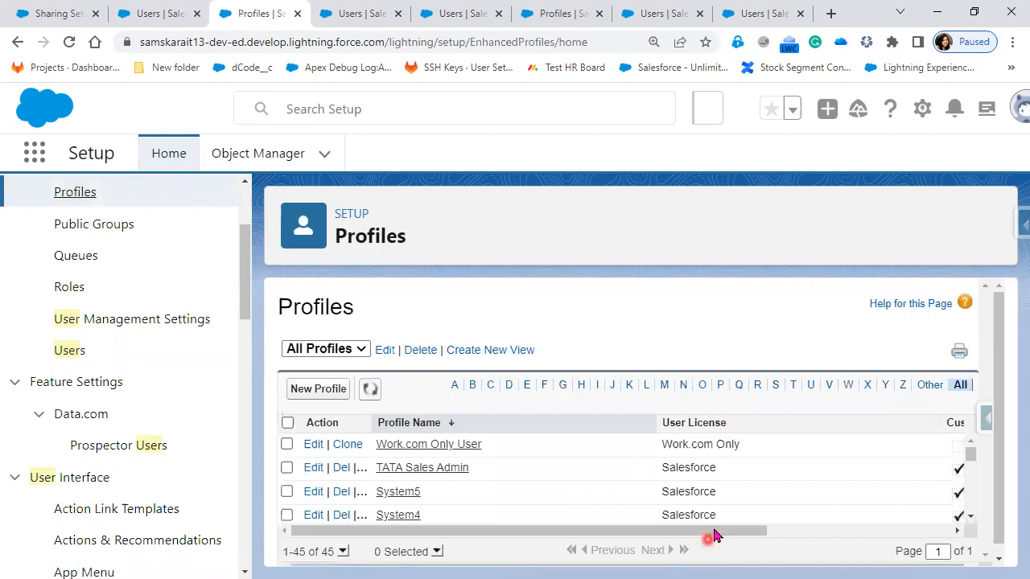
left_click_drag(714, 534, 839, 535)
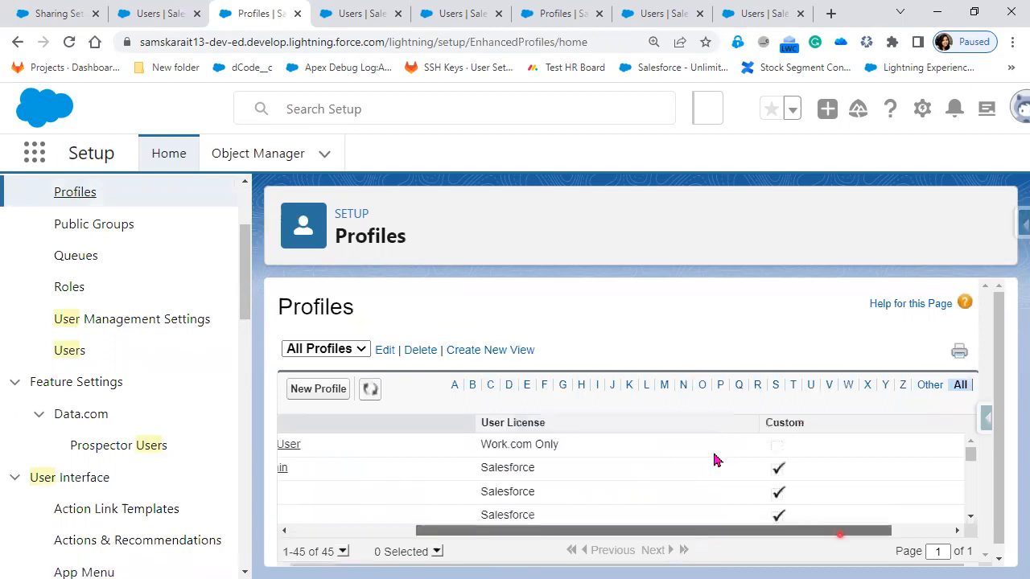
left_click(684, 427)
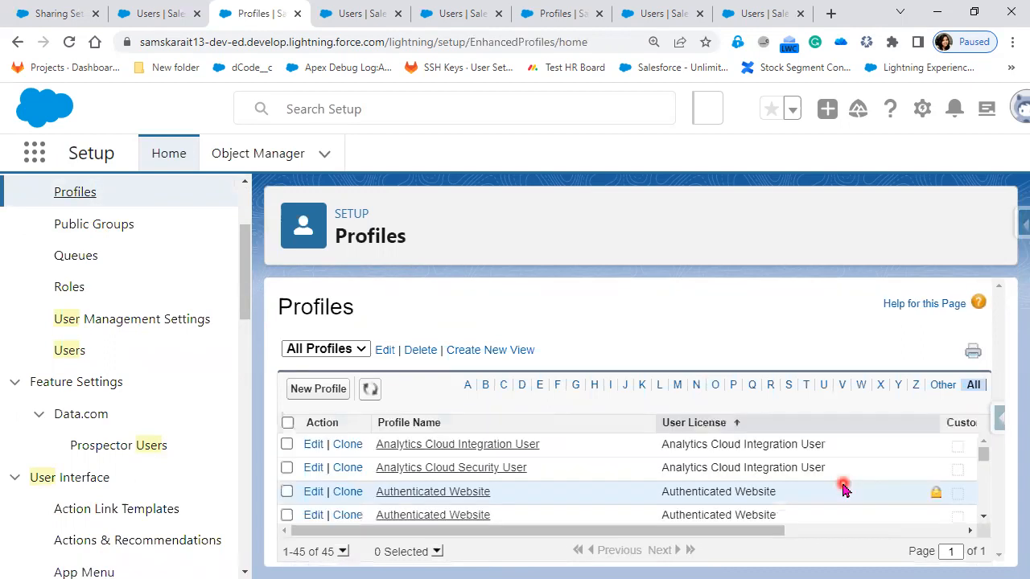
scroll(843, 488, "down", 3)
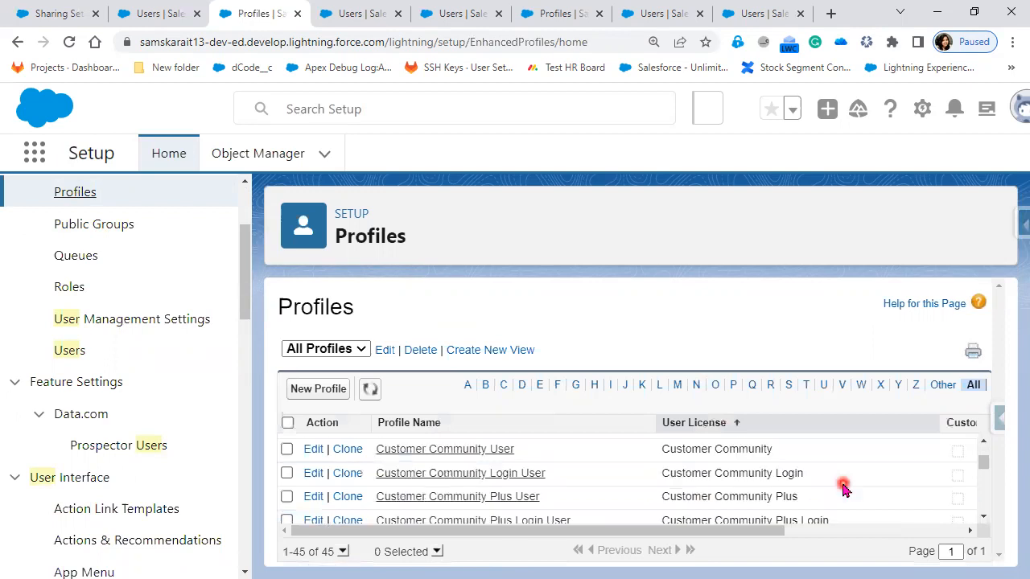
scroll(843, 489, "down", 3)
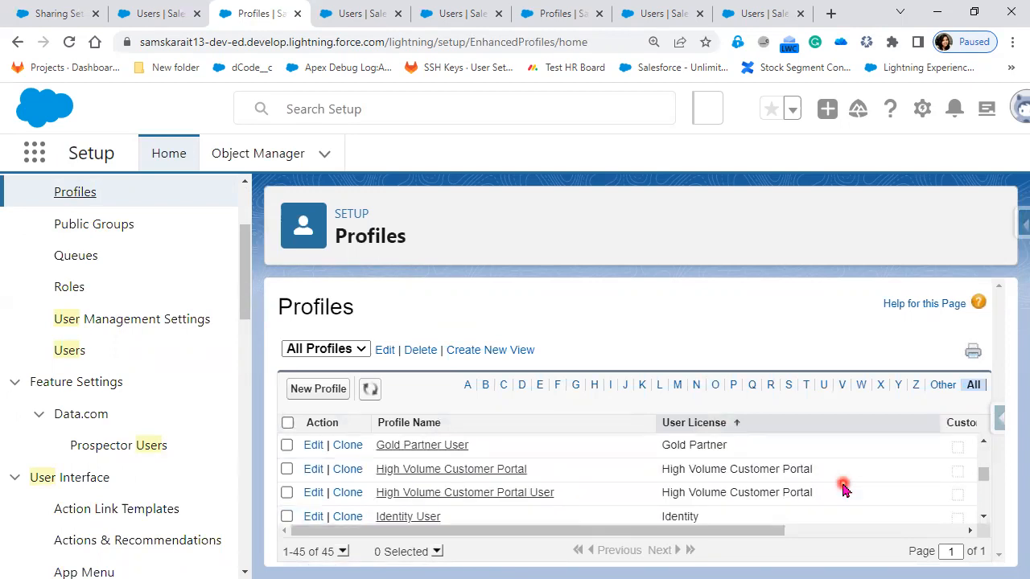
Step: Open my ListView for editing on the Users page, look through the available filter fields for a license field, and cancel the edit
left_click(78, 358)
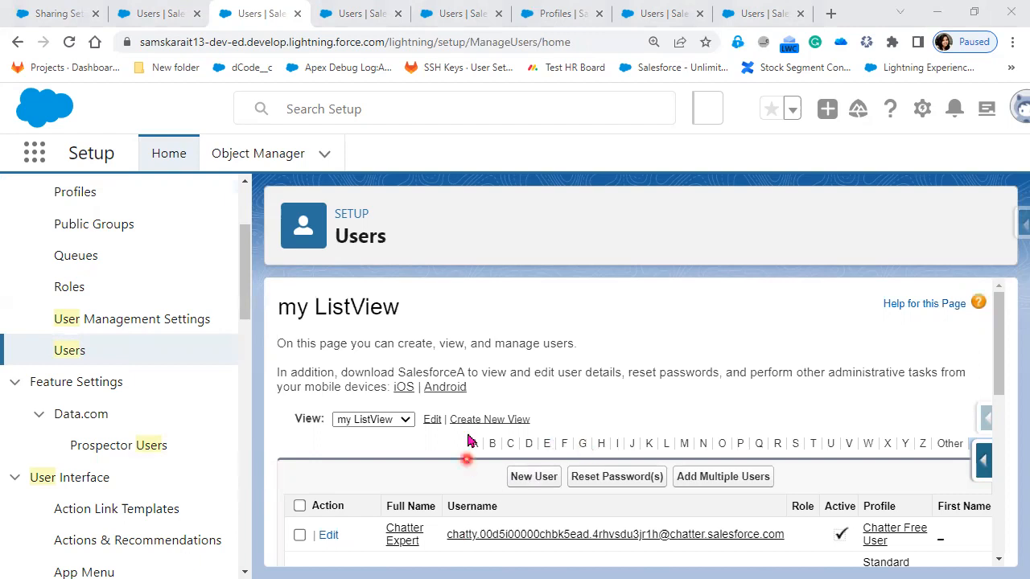
left_click(434, 425)
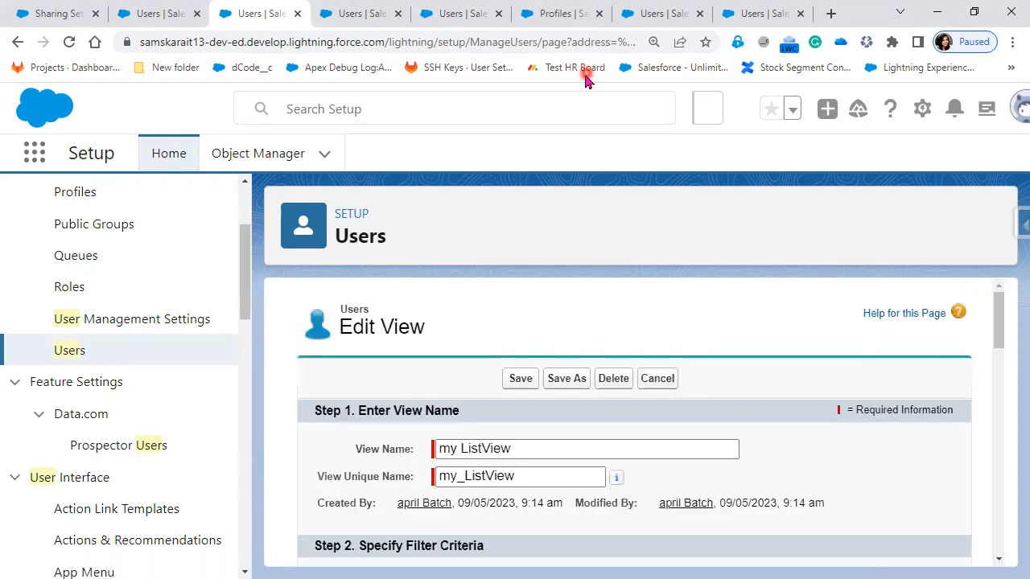
scroll(539, 406, "down", 3)
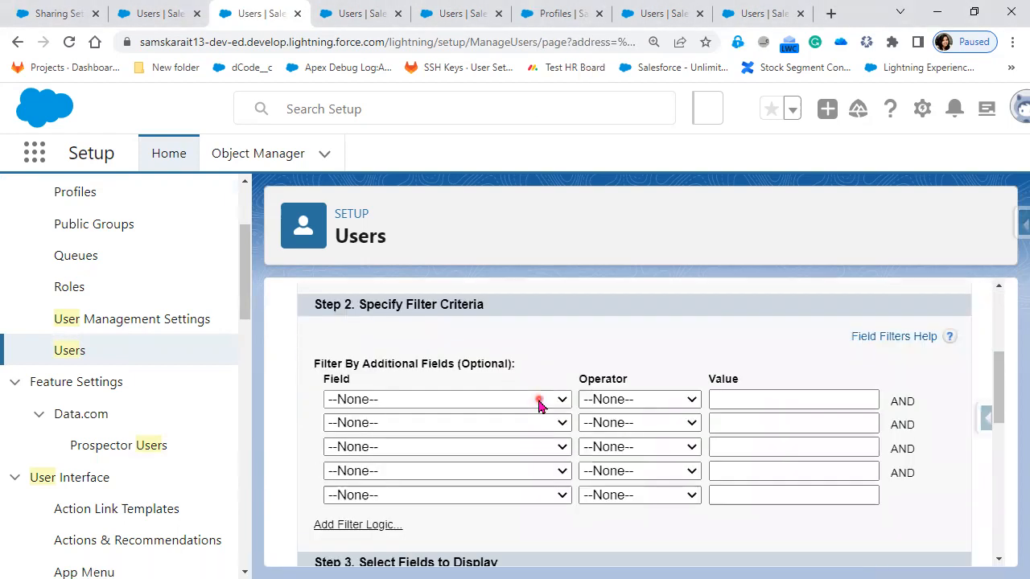
left_click(539, 400)
scroll(482, 312, "down", 8)
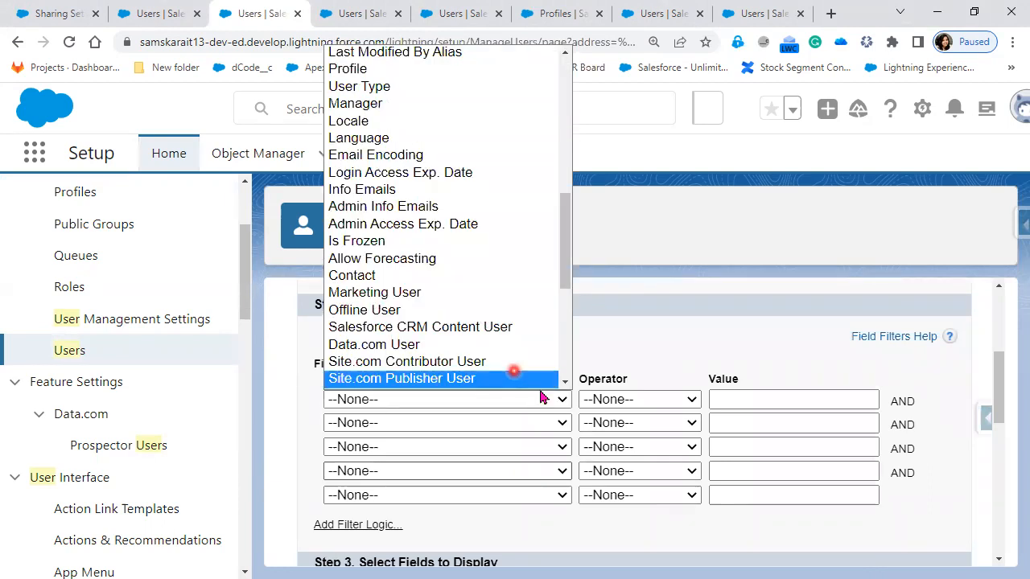
scroll(529, 381, "down", 5)
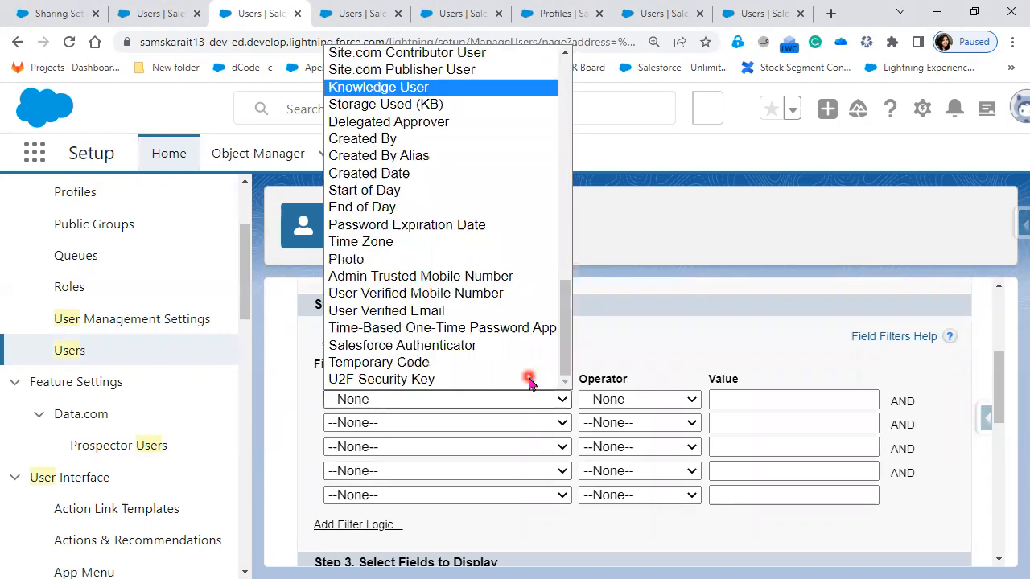
left_click(791, 299)
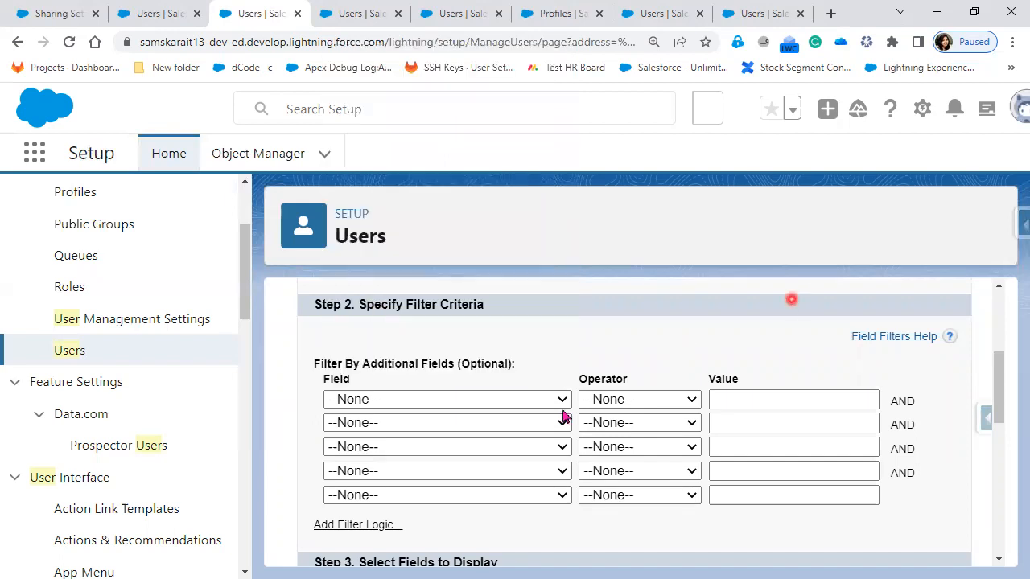
scroll(563, 416, "up", 3)
left_click(666, 380)
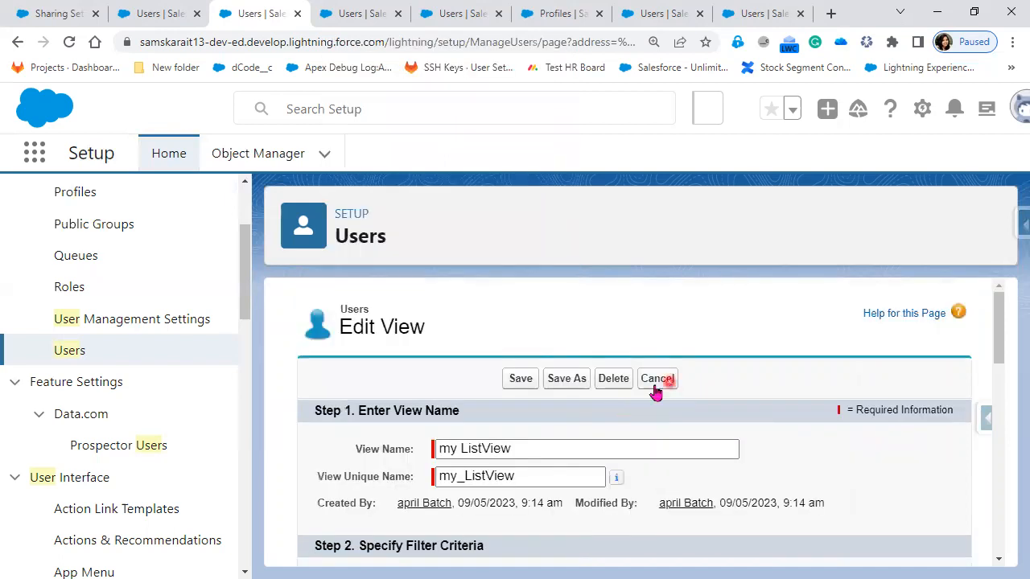
Step: Open the detail record of the Security User from my ListView
left_click(892, 440)
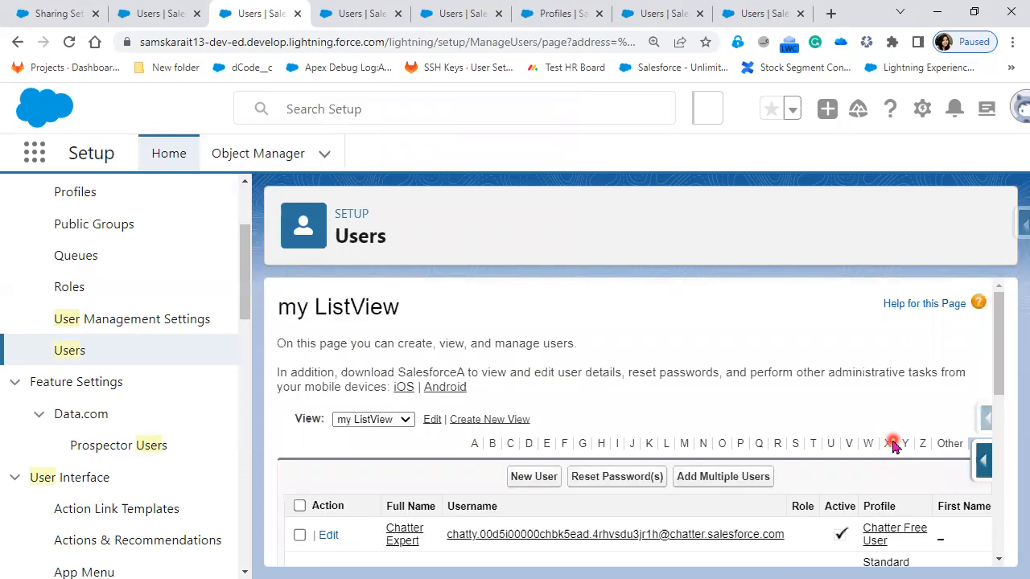
scroll(555, 523, "down", 2)
scroll(400, 463, "down", 5)
left_click(400, 462)
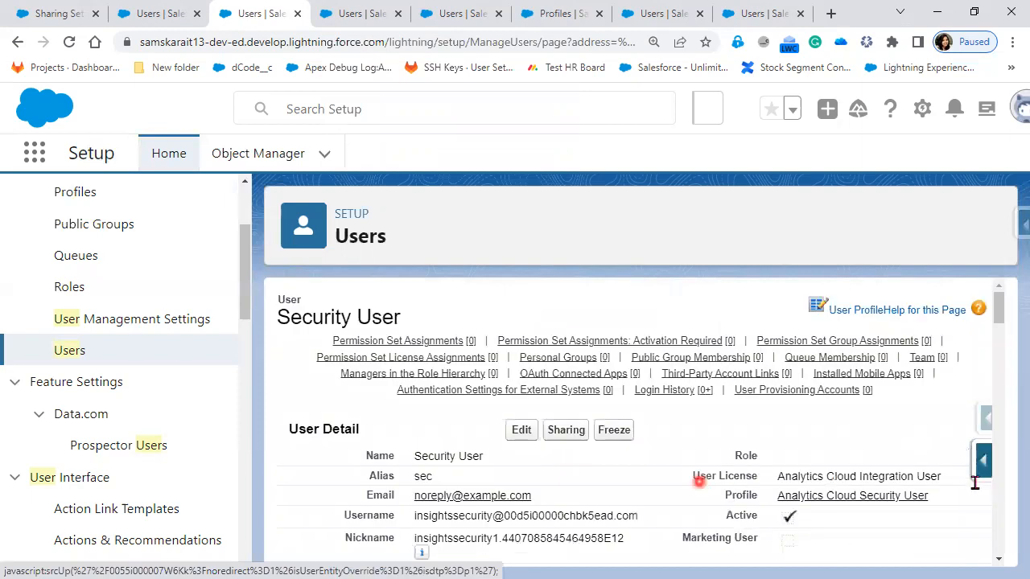
Step: Open the User object's field list from the record's Force.com quick access links and review the standard fields
left_click(983, 463)
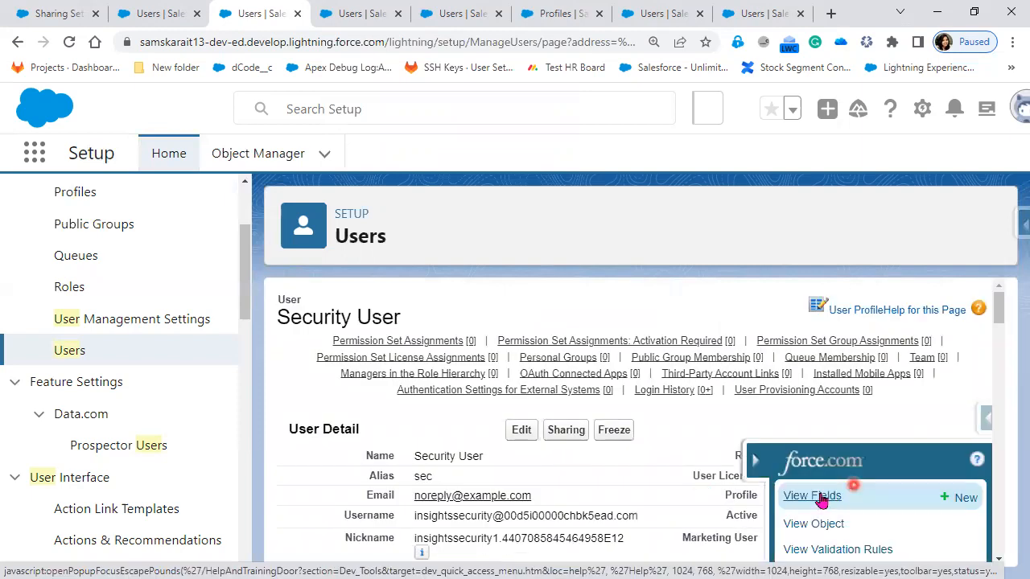
left_click(811, 496)
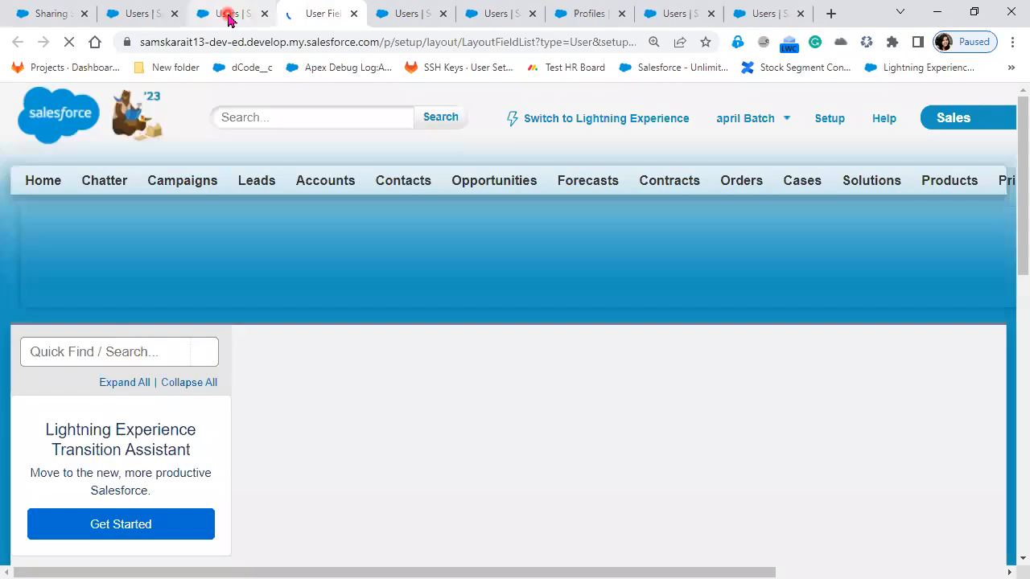
scroll(694, 473, "down", 4)
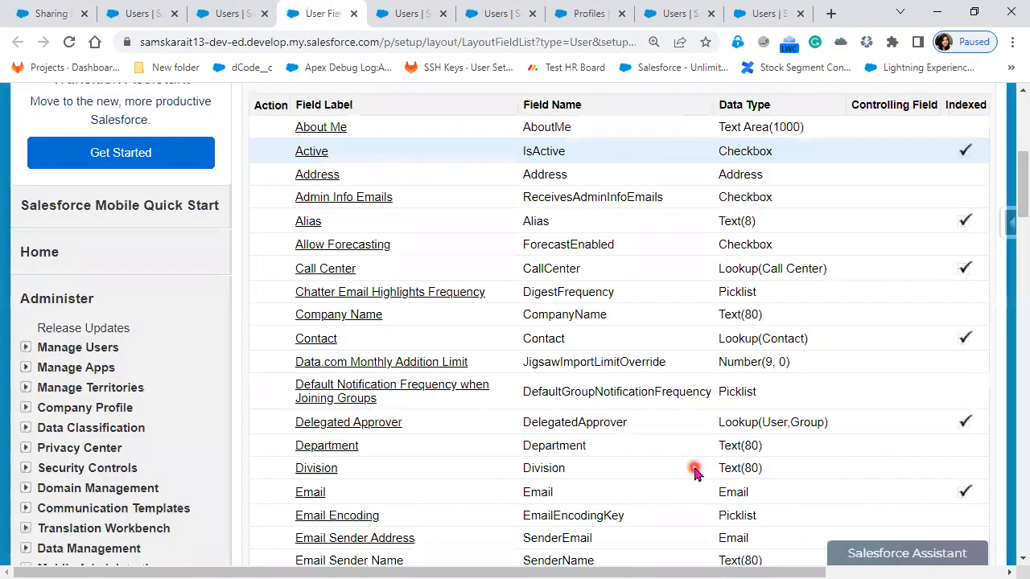
scroll(695, 473, "down", 2)
scroll(694, 473, "down", 4)
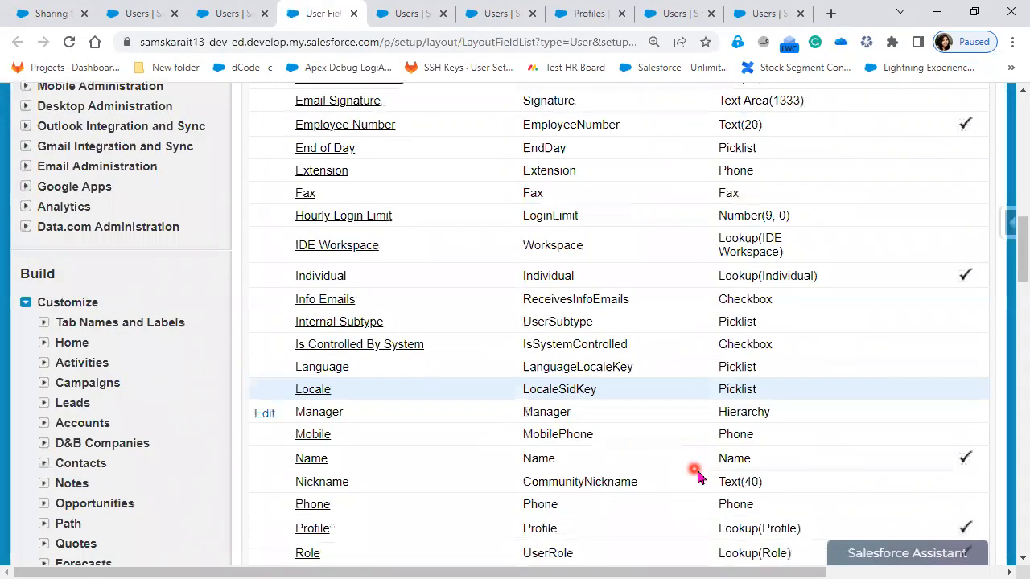
Step: Search the User fields page for "licen", and shorten the search term to "lic"
key("ctrl+f")
type("licent")
key("BackSpace")
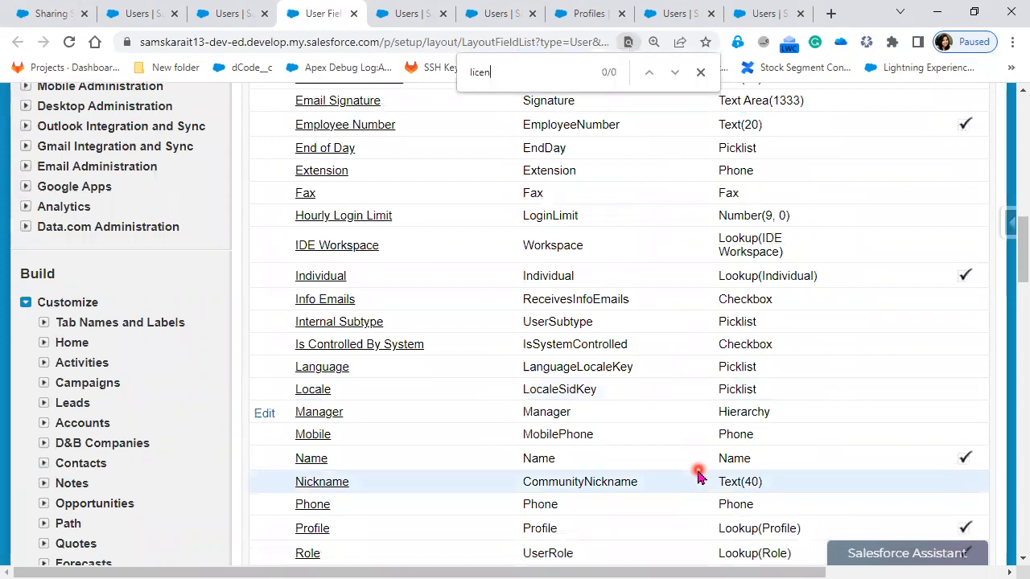
key("BackSpace")
key("BackSpace")
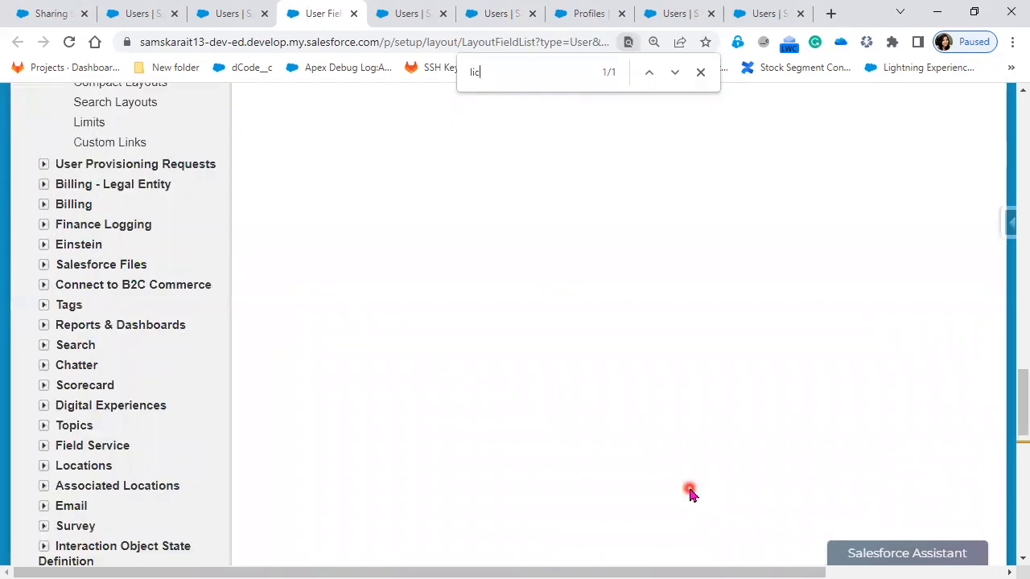
Step: Review the end of the User field list and open the Page Layouts page for Users
scroll(690, 494, "up", 5)
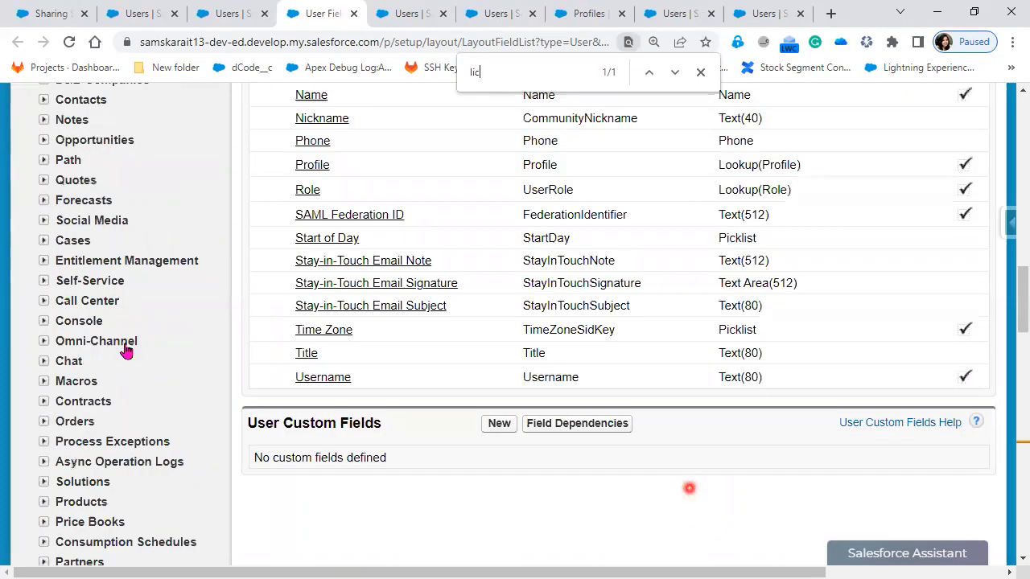
scroll(173, 354, "down", 4)
scroll(123, 266, "down", 2)
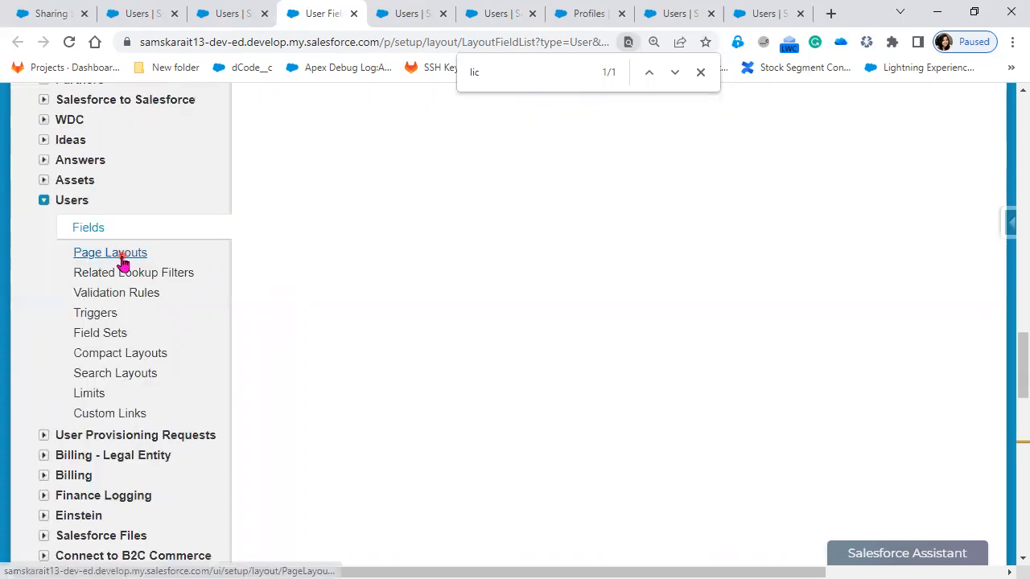
left_click(122, 260)
scroll(247, 305, "down", 3)
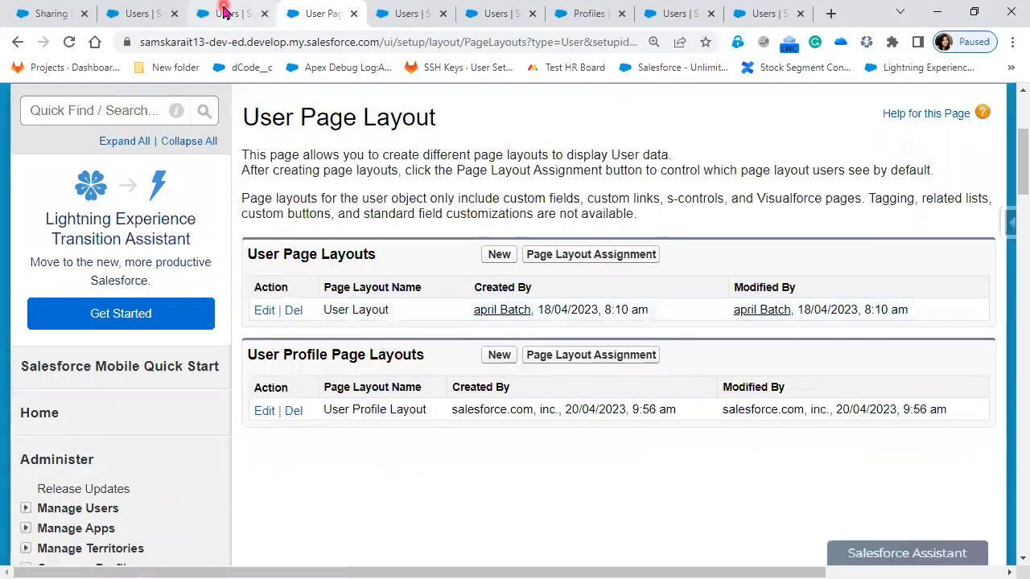
Step: Return to the Security User's record, look through its user details, and reduce the browser zoom to 110%
key("ctrl+Page_Up")
scroll(881, 526, "down", 2)
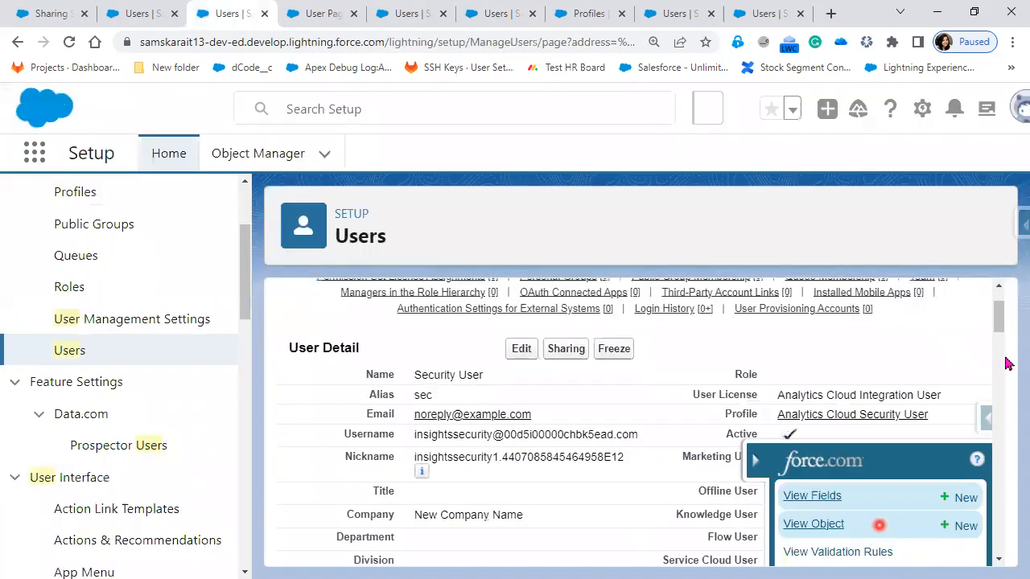
scroll(940, 493, "down", 4)
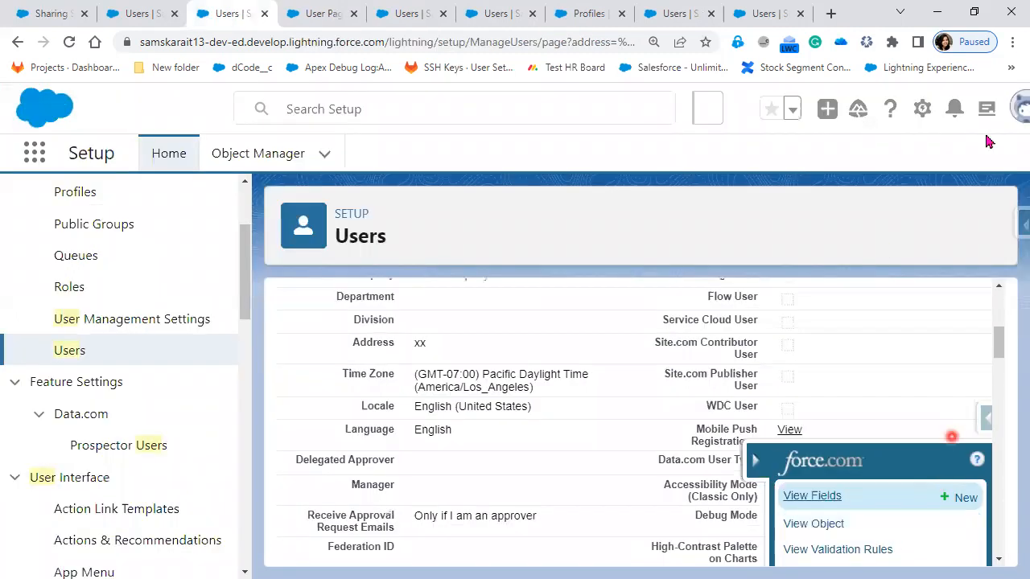
left_click(1011, 42)
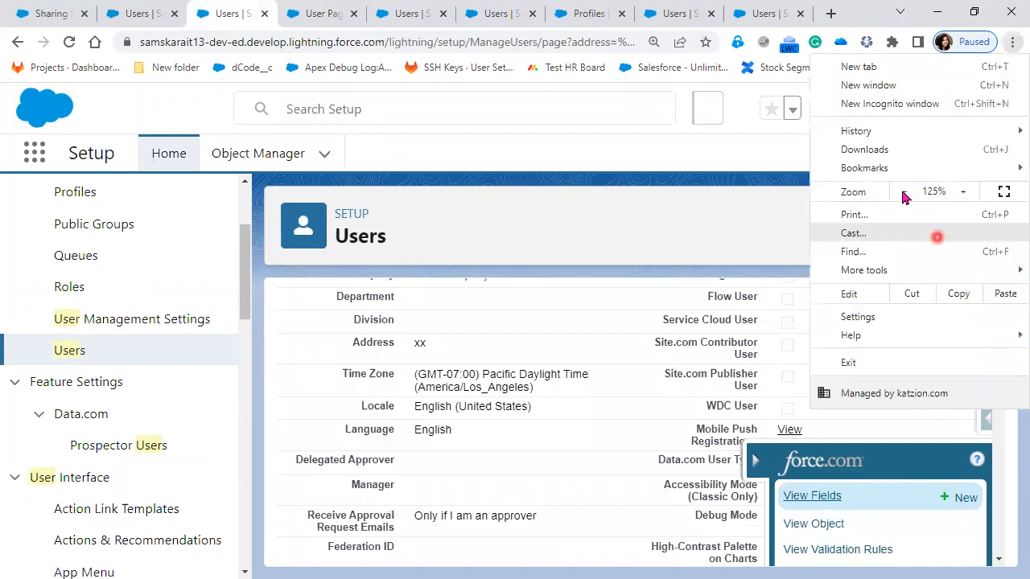
left_click(904, 191)
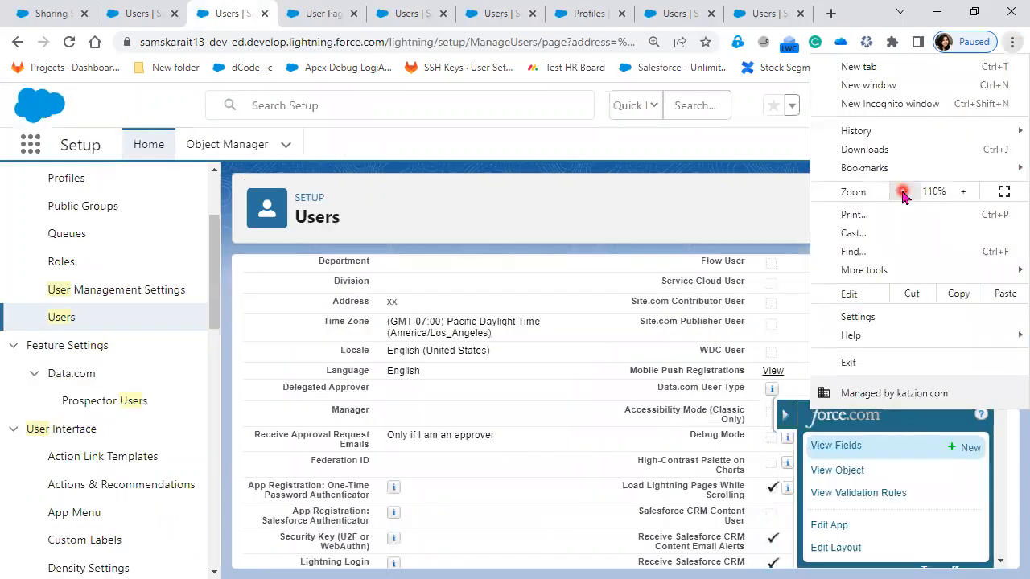
Step: Open the User Layout in the page layout editor and examine its sections from Highlights Panel down to the Standard Fields
left_click(831, 554)
left_click(831, 554)
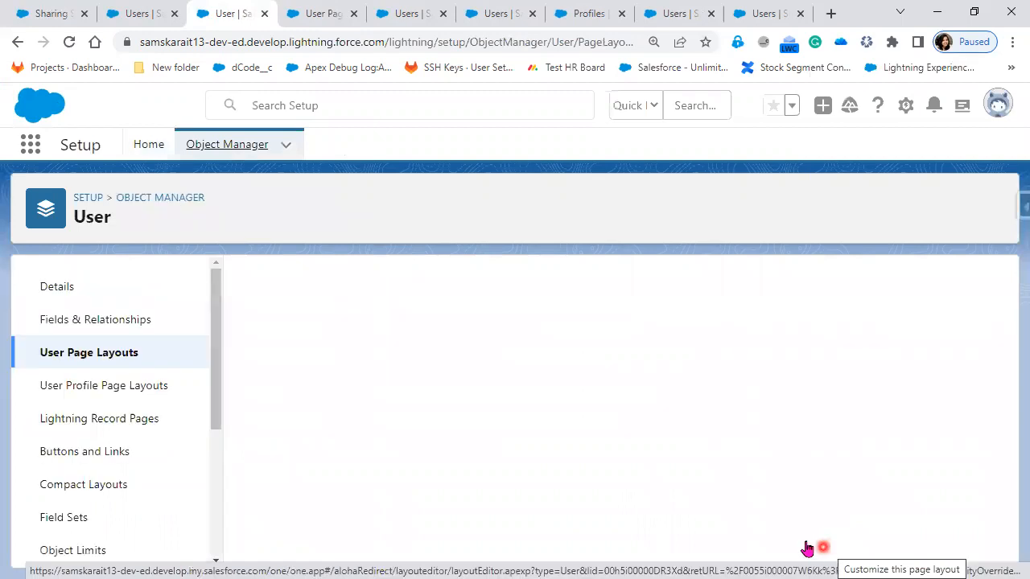
scroll(813, 536, "down", 4)
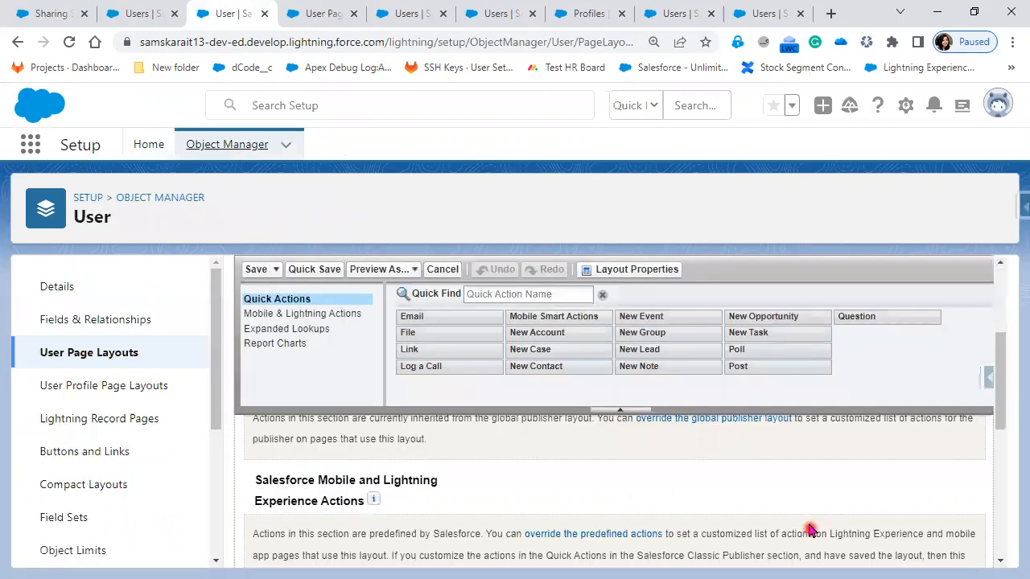
scroll(713, 549, "up", 2)
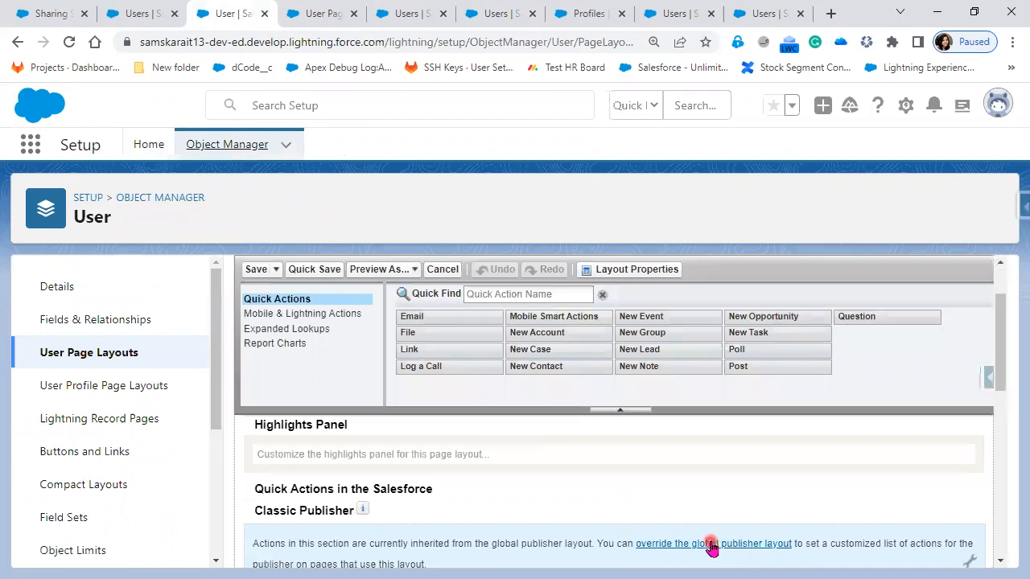
scroll(713, 547, "down", 2)
scroll(711, 546, "down", 1)
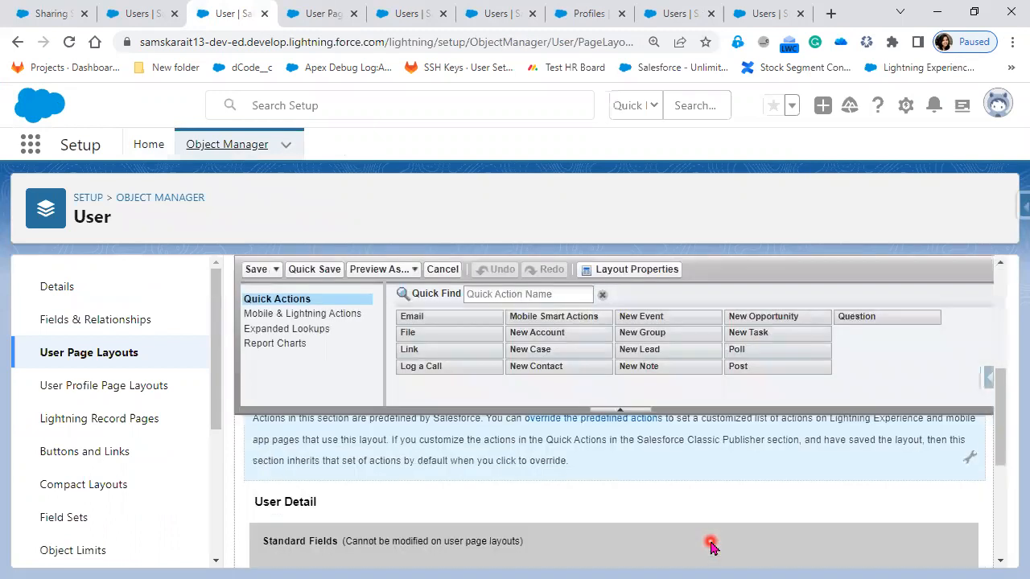
scroll(711, 545, "up", 1)
scroll(483, 535, "up", 2)
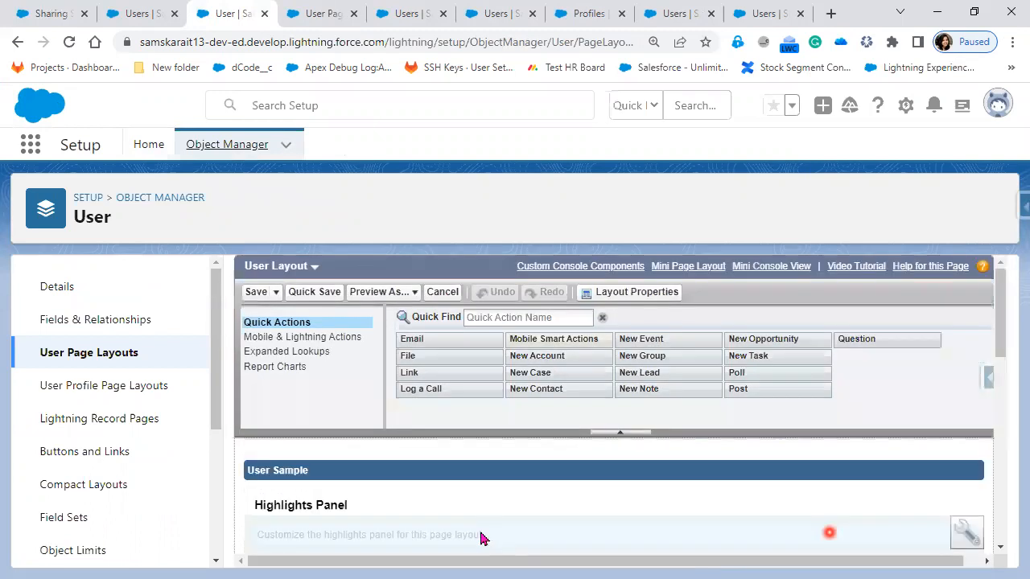
scroll(563, 515, "down", 3)
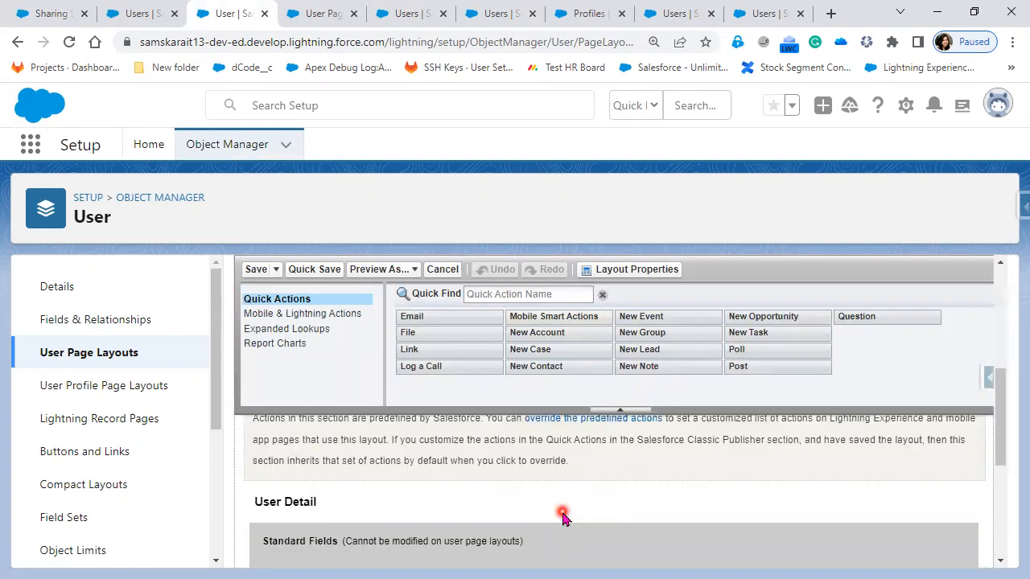
scroll(563, 517, "down", 5)
scroll(405, 469, "up", 4)
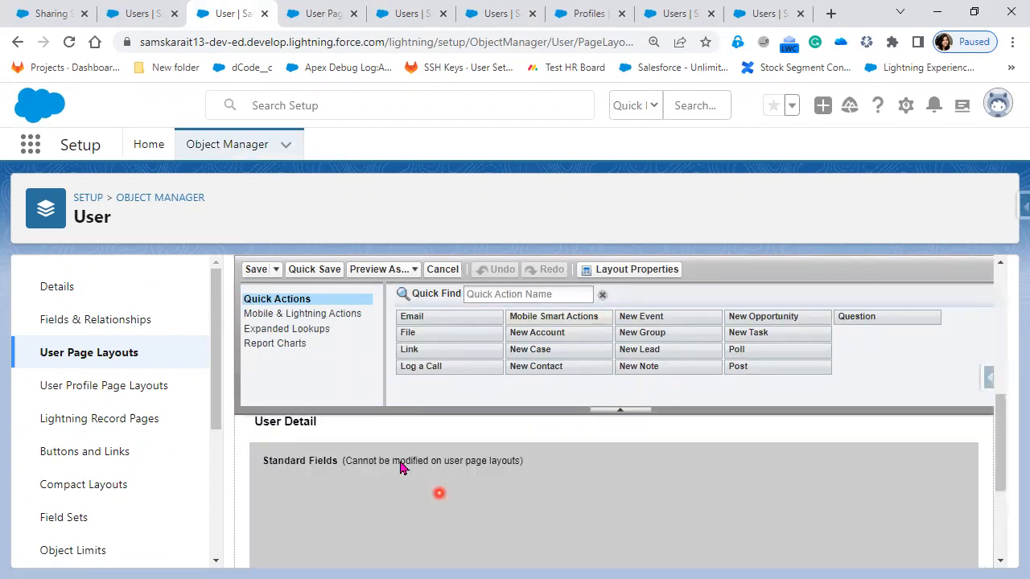
scroll(673, 535, "up", 1)
scroll(672, 535, "up", 2)
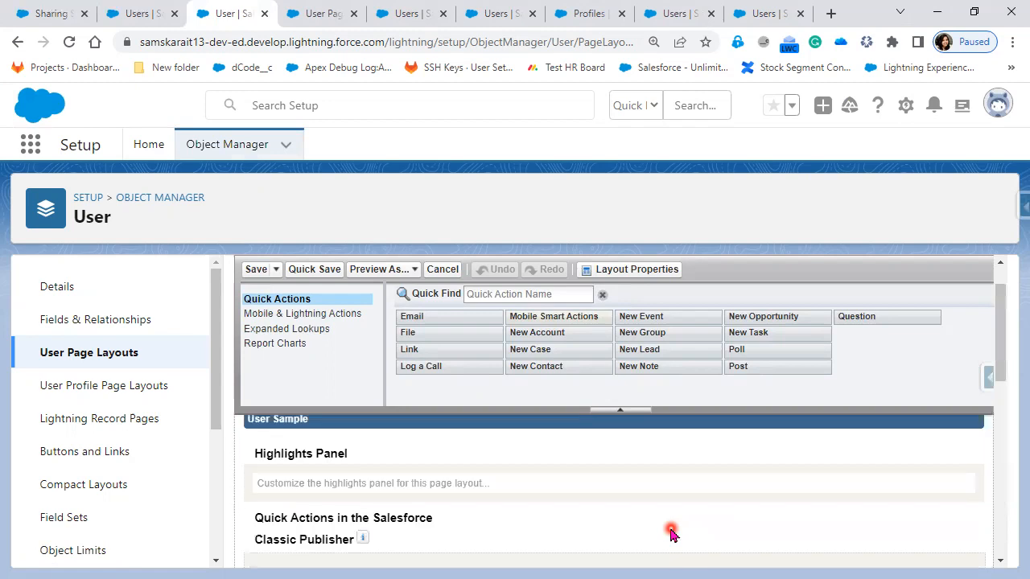
scroll(673, 535, "up", 1)
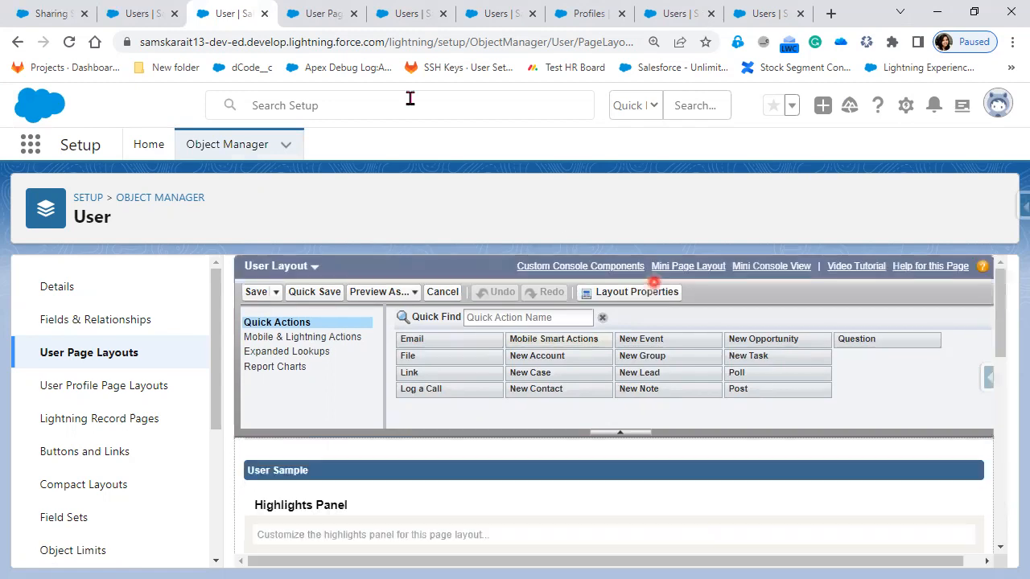
Step: Switch to the other Users list, open the user with the TATA Sales Admin profile and highlight the User License label
left_click(134, 16)
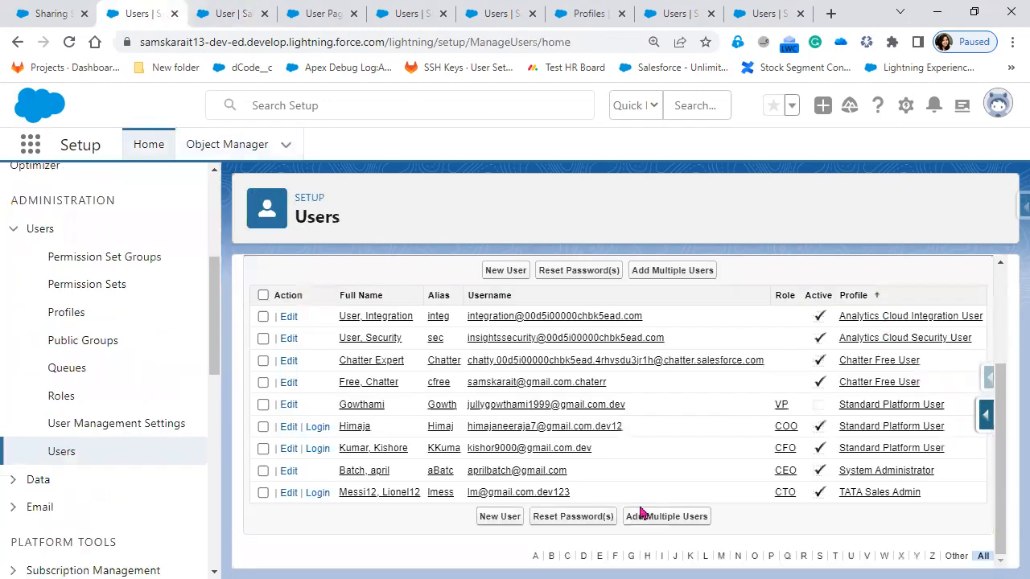
left_click(368, 494)
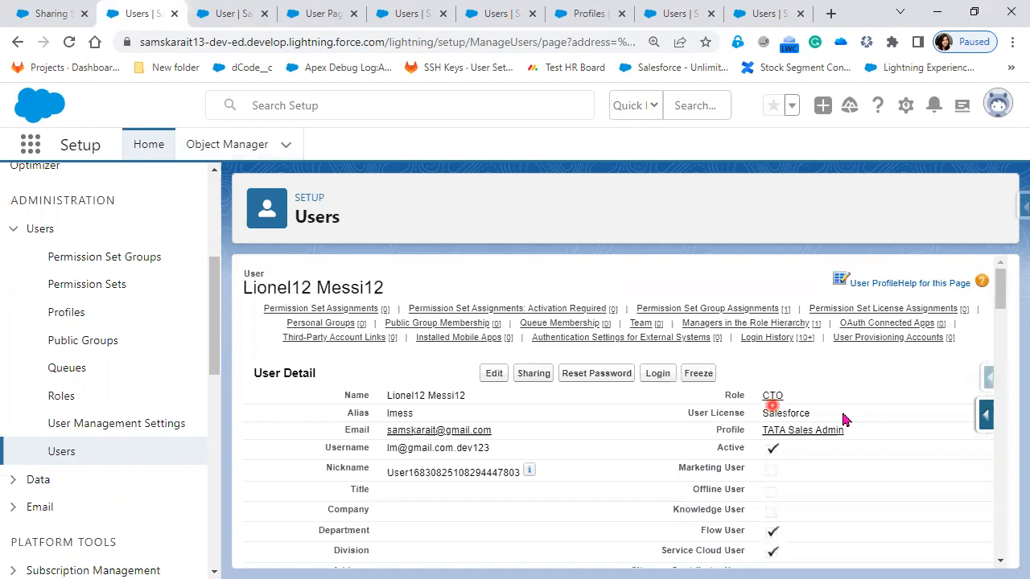
left_click(844, 414)
double_click(706, 414)
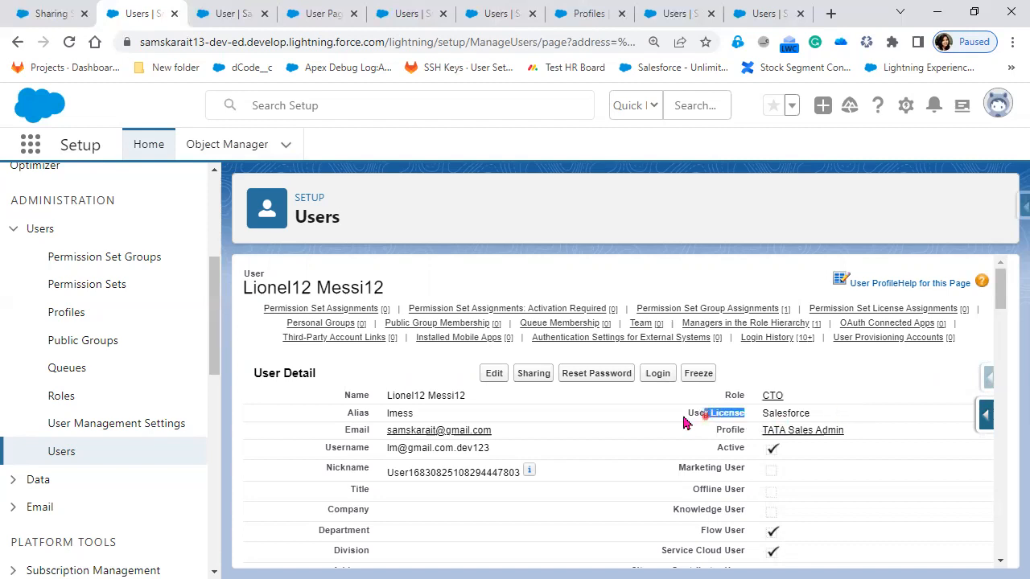
left_click_drag(683, 417, 682, 416)
key("ctrl+c")
right_click(760, 428)
left_click(749, 421)
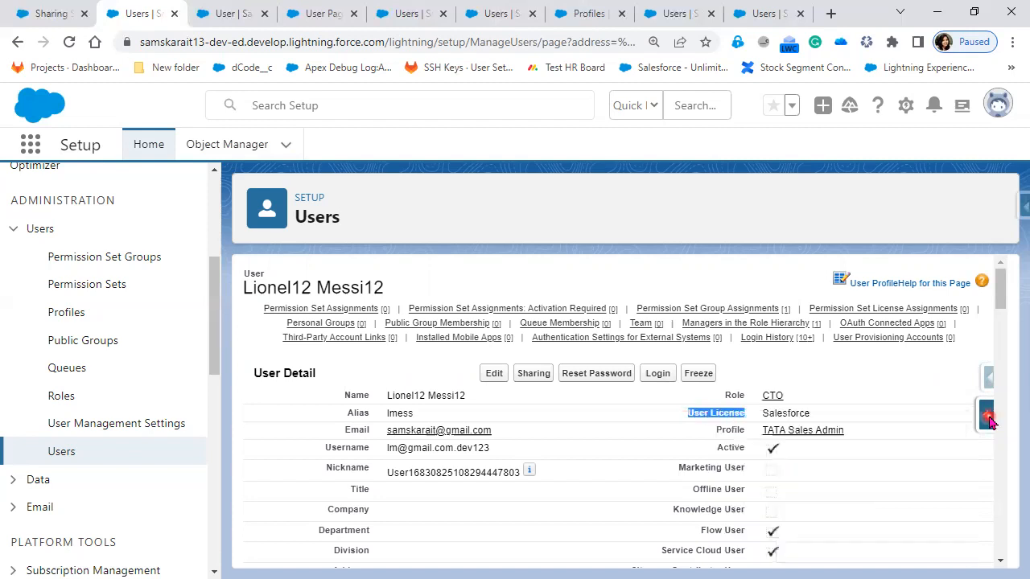
Step: Open the User Fields page from the user's record and search the standard fields for "User License"
left_click(989, 423)
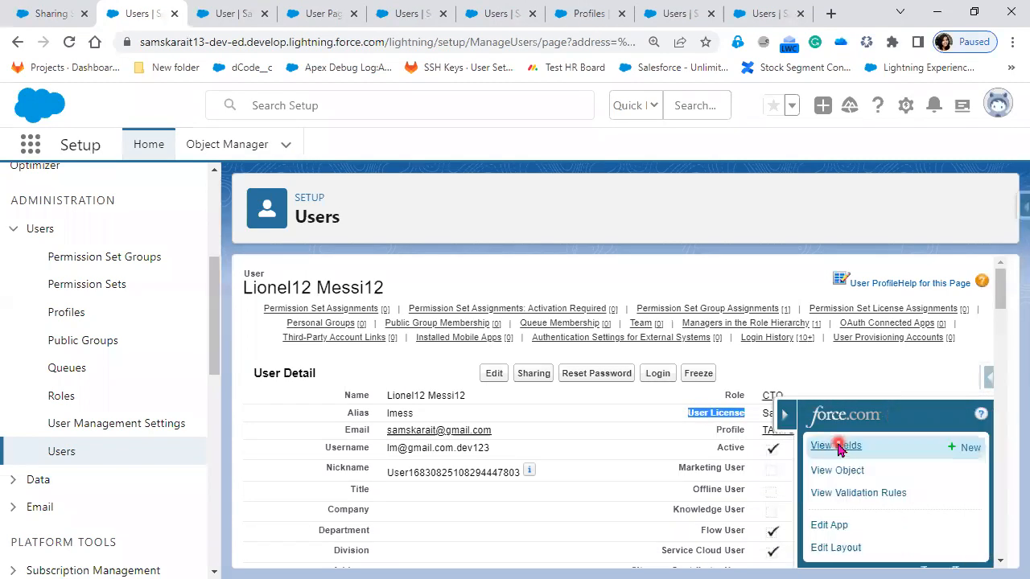
left_click(837, 447)
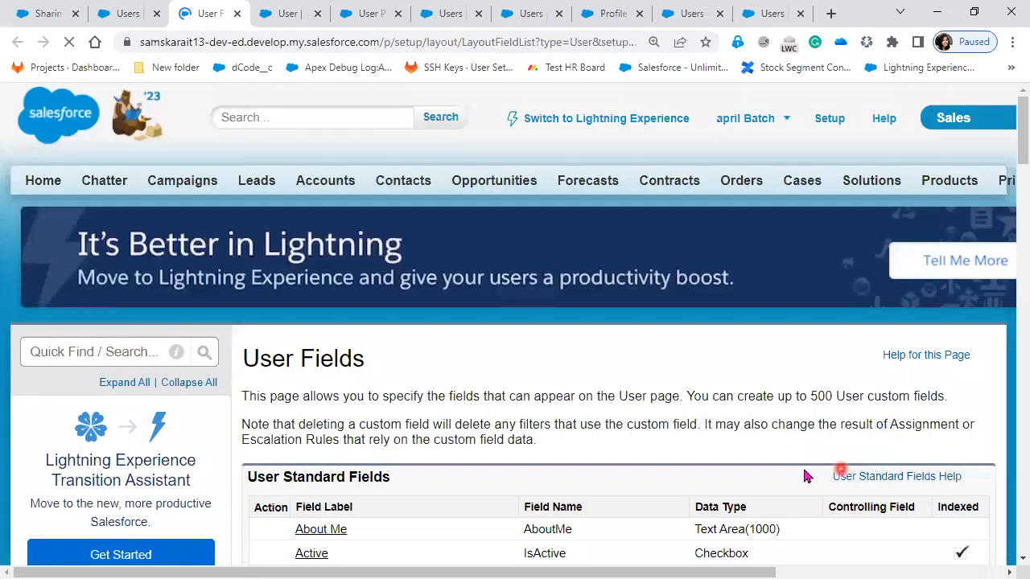
scroll(767, 474, "down", 4)
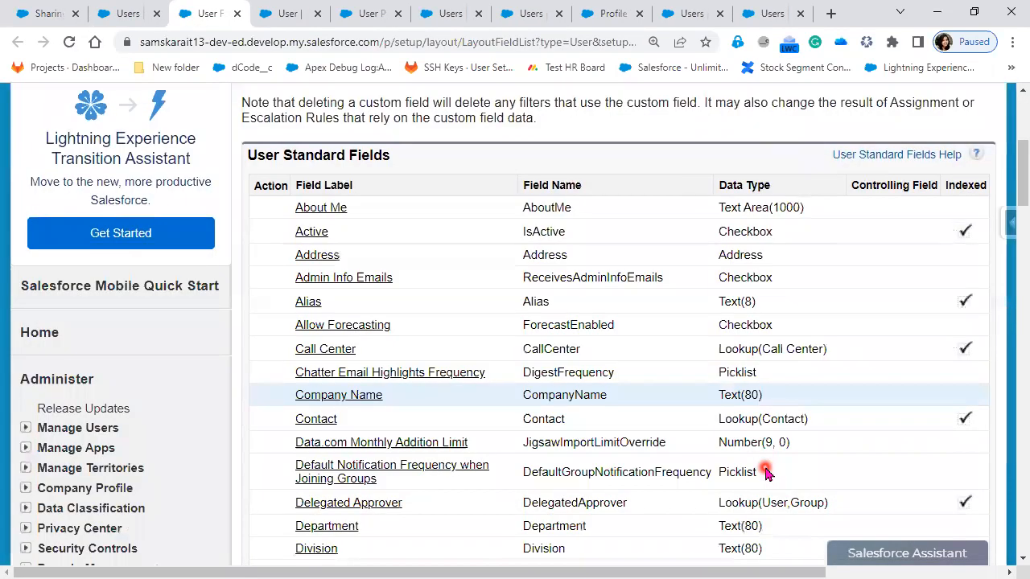
key("ctrl+f")
key("ctrl+v")
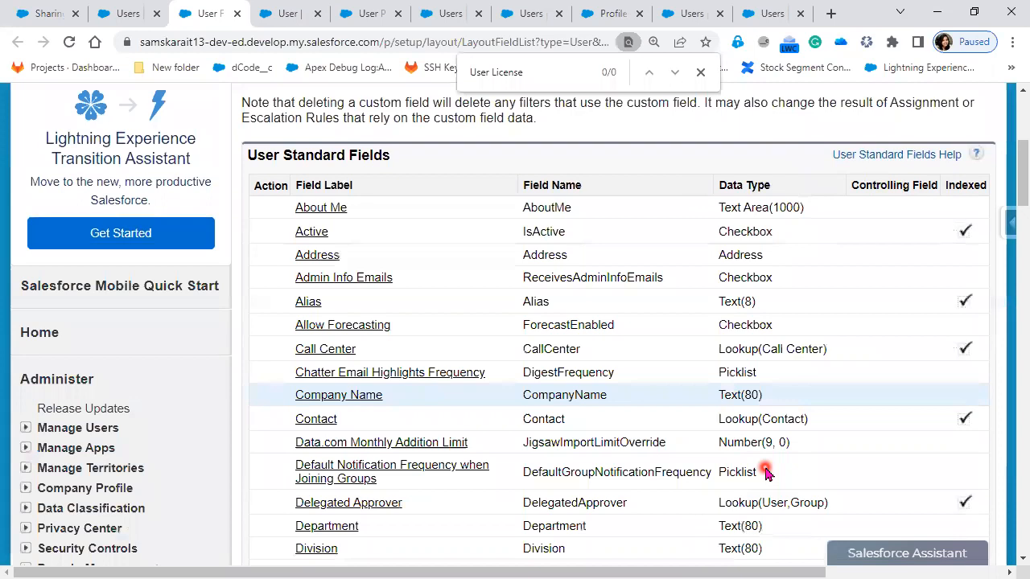
scroll(619, 498, "down", 1)
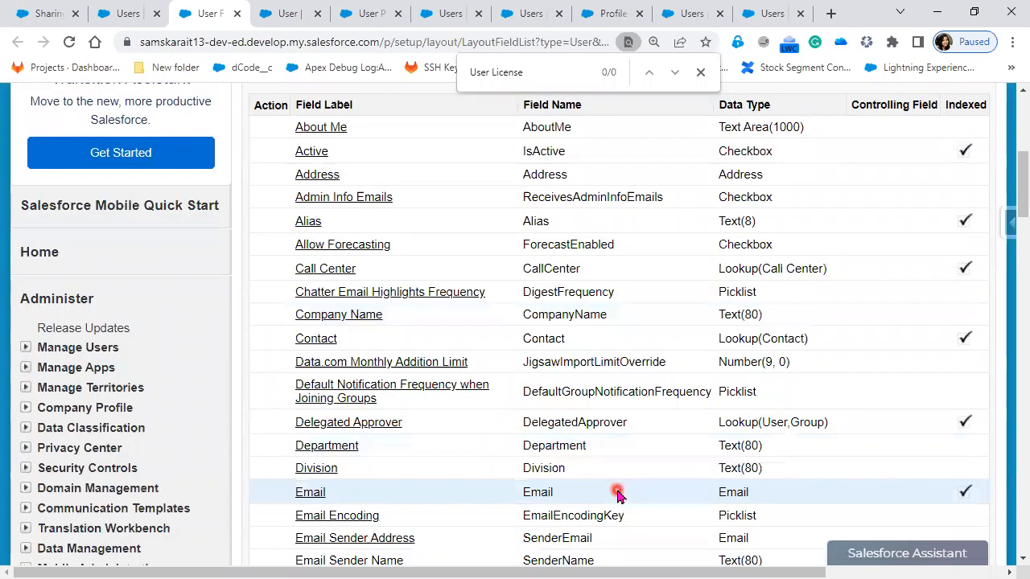
scroll(618, 493, "down", 3)
scroll(617, 493, "down", 1)
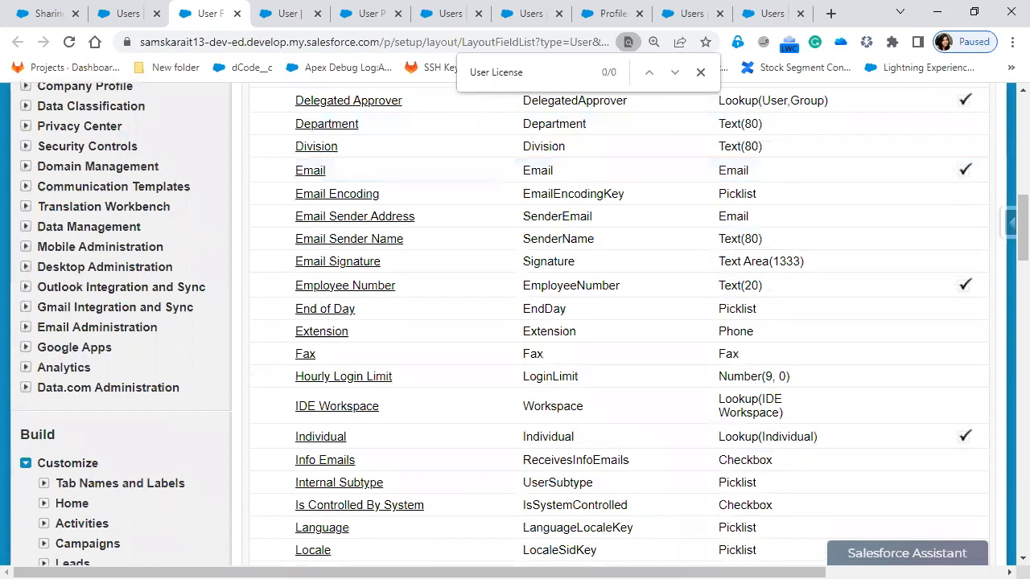
Step: Return to the TATA Sales Admin user's record, open it for editing, and examine the User License field
left_click(132, 14)
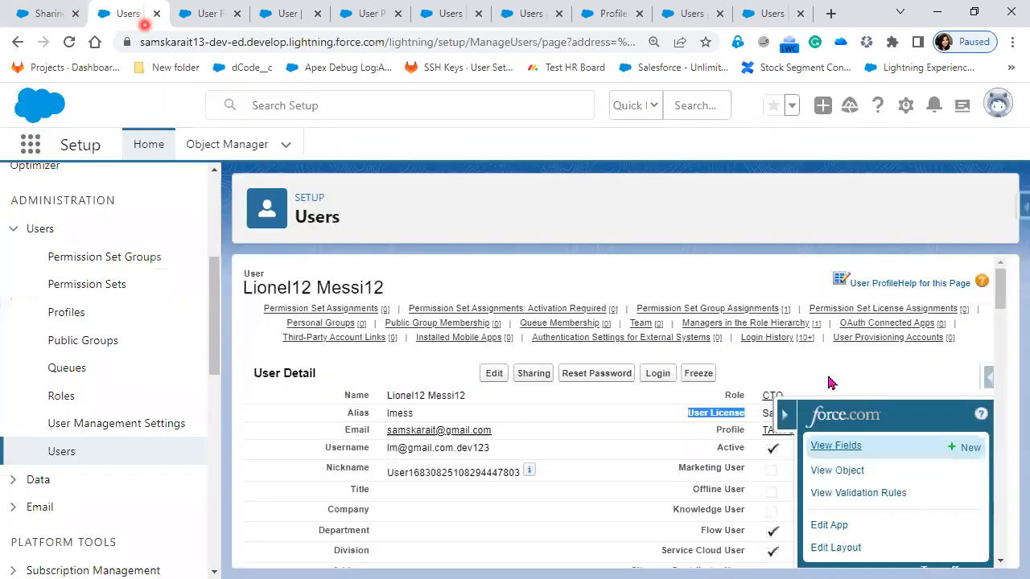
left_click(801, 375)
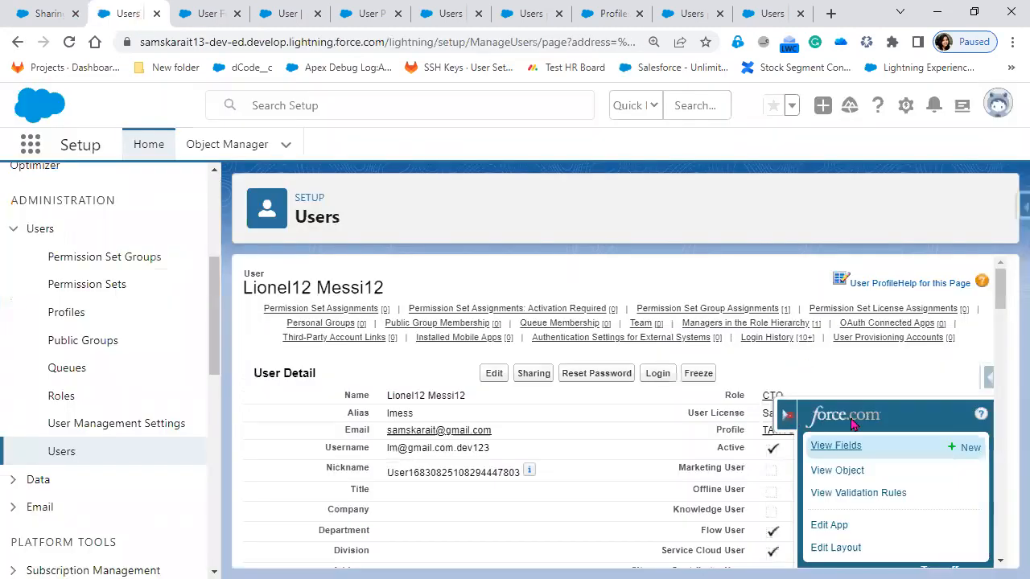
left_click(484, 373)
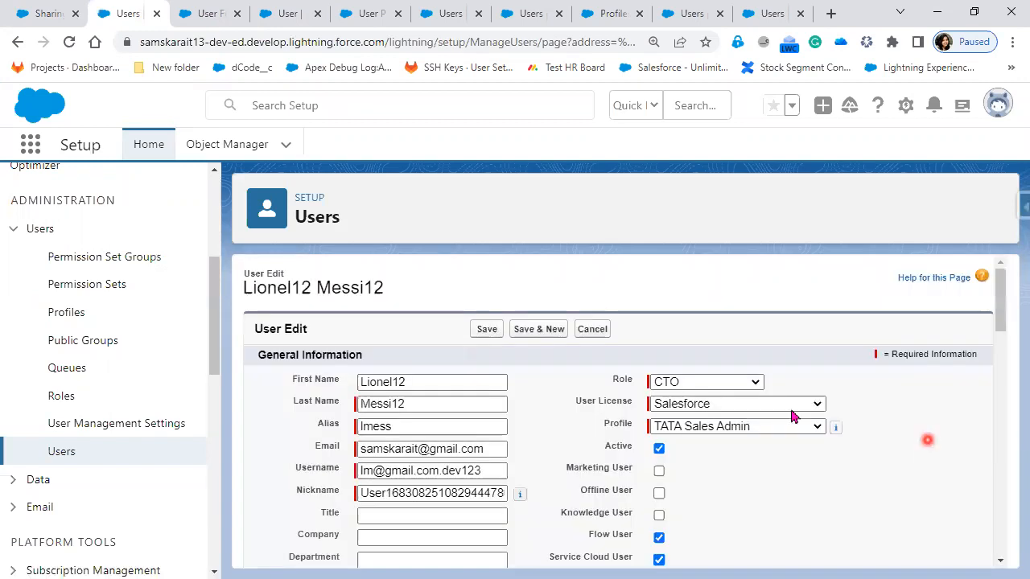
left_click(791, 406)
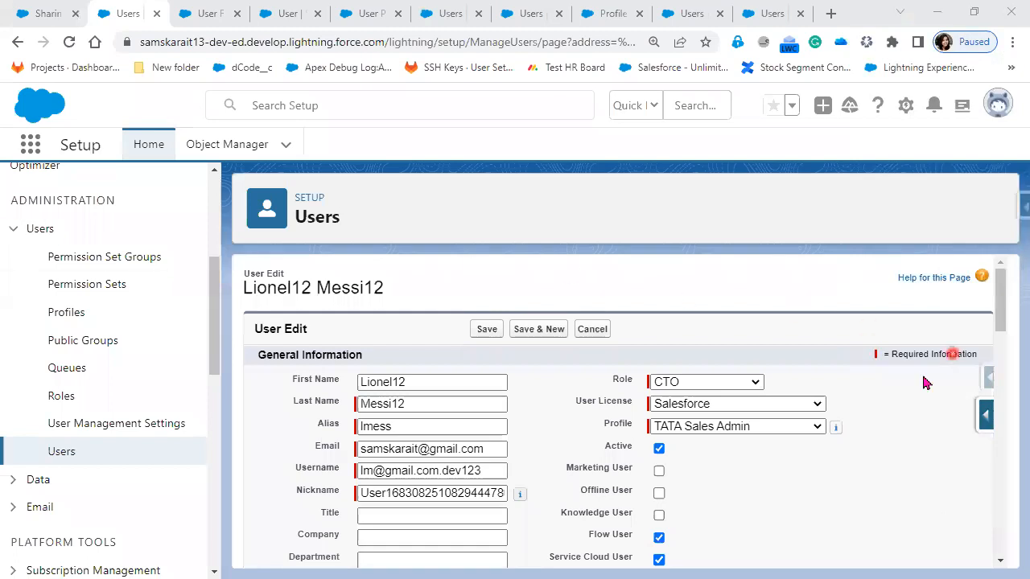
left_click(789, 409)
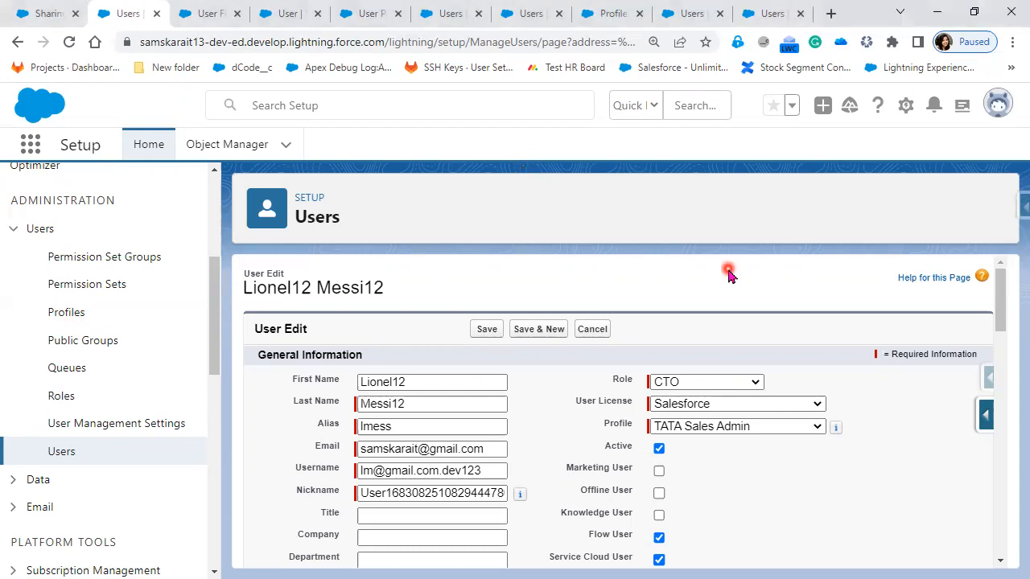
left_click(519, 73)
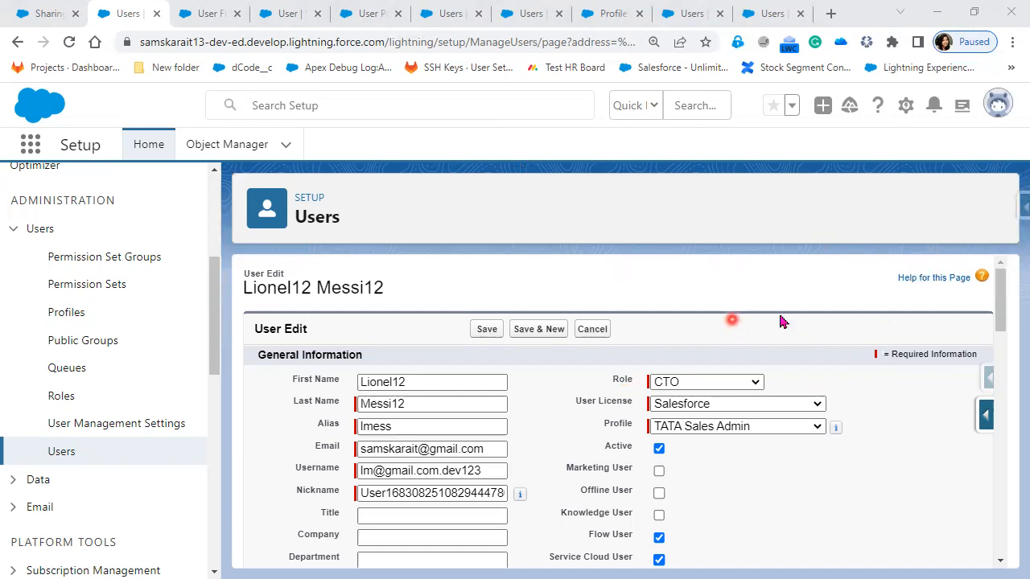
Step: Open the my ListView user list view for editing and review its selectable fields and visibility settings
left_click(67, 452)
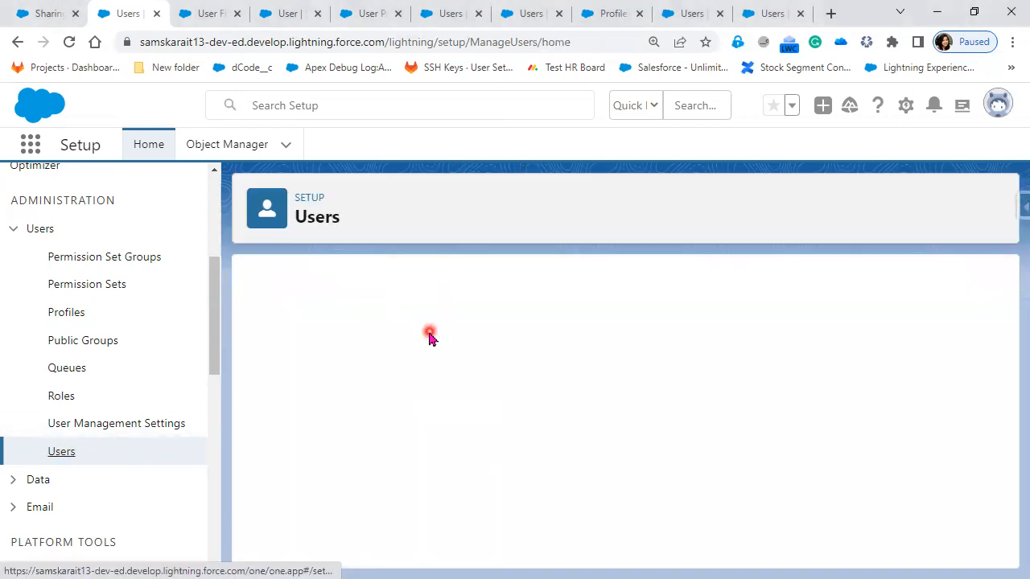
left_click(379, 378)
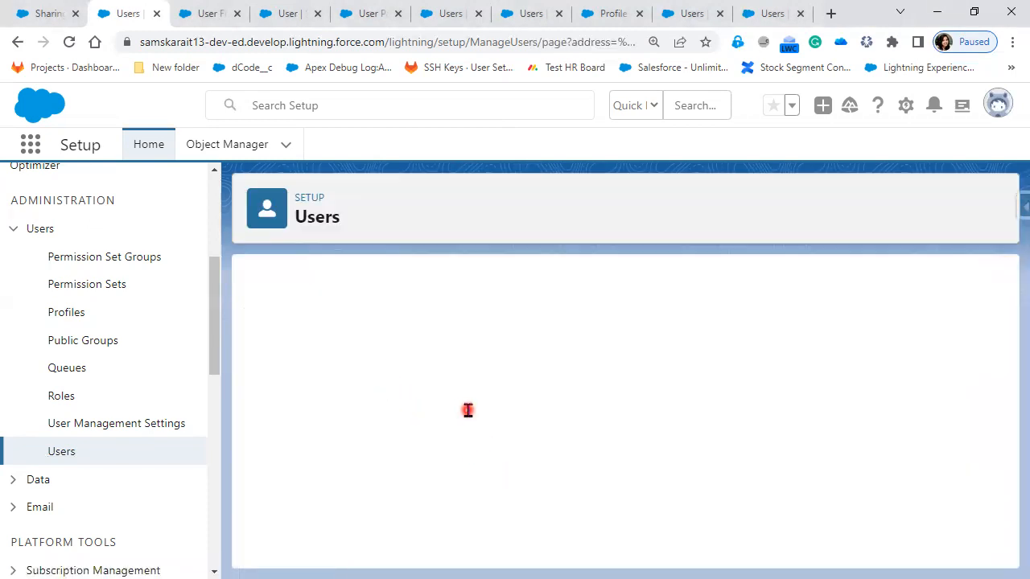
scroll(435, 498, "down", 7)
scroll(441, 368, "down", 3)
scroll(441, 369, "down", 5)
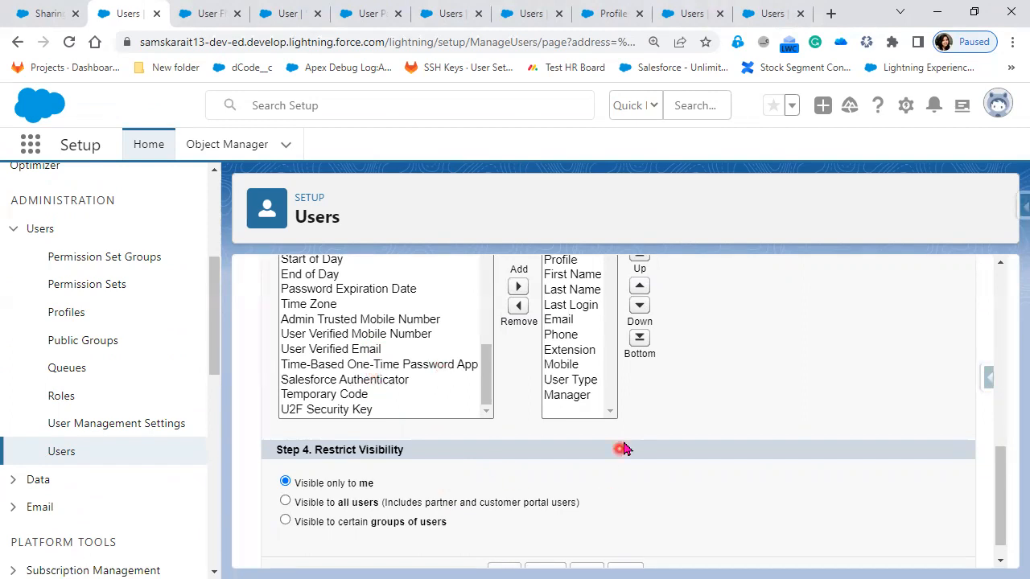
scroll(583, 527, "up", 2)
Step: Return to the Users list, locate the CTO user, and check the sharing requirement in the PowerPoint slide show
left_click(62, 453)
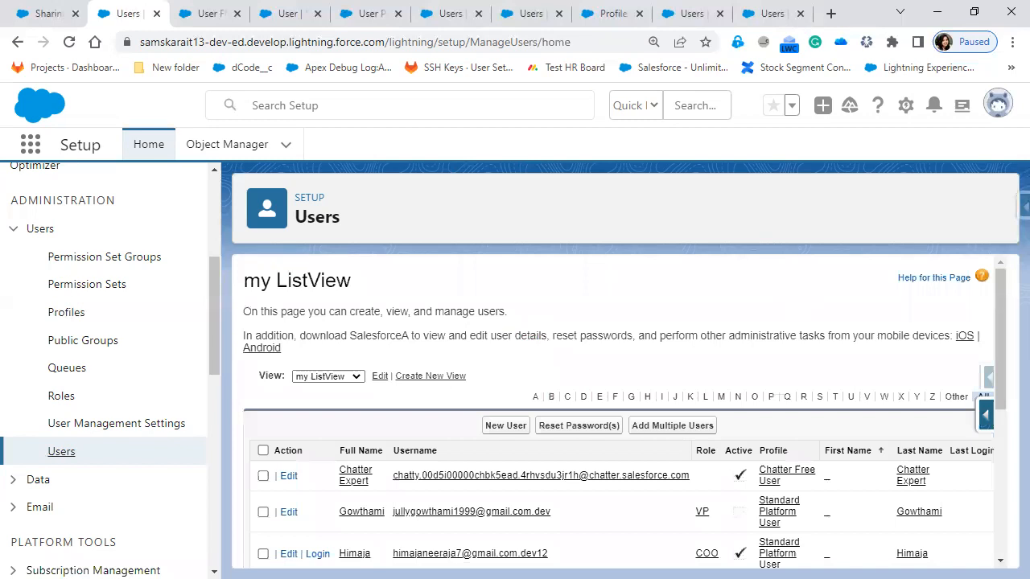
scroll(933, 385, "down", 4)
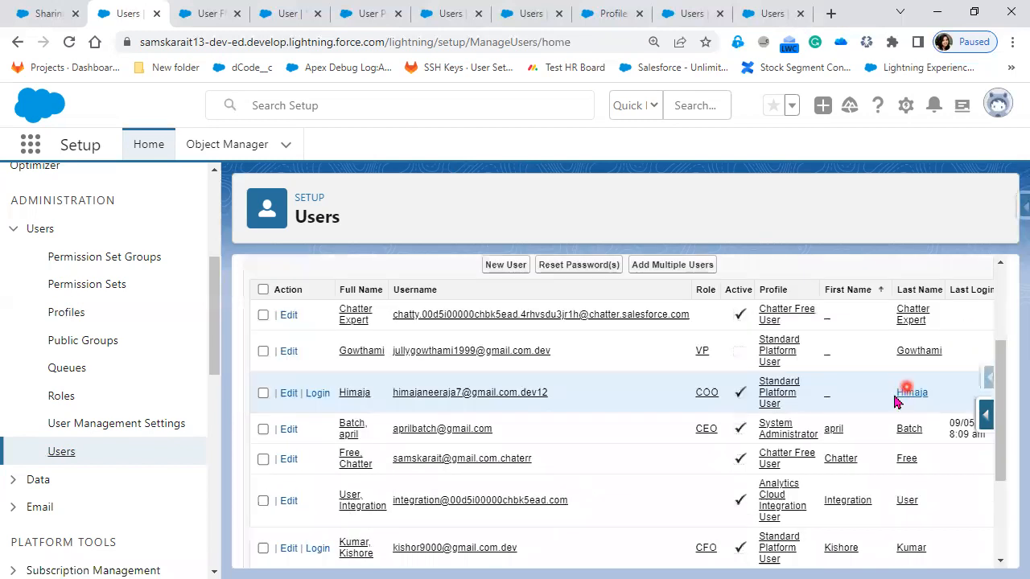
left_click(845, 422)
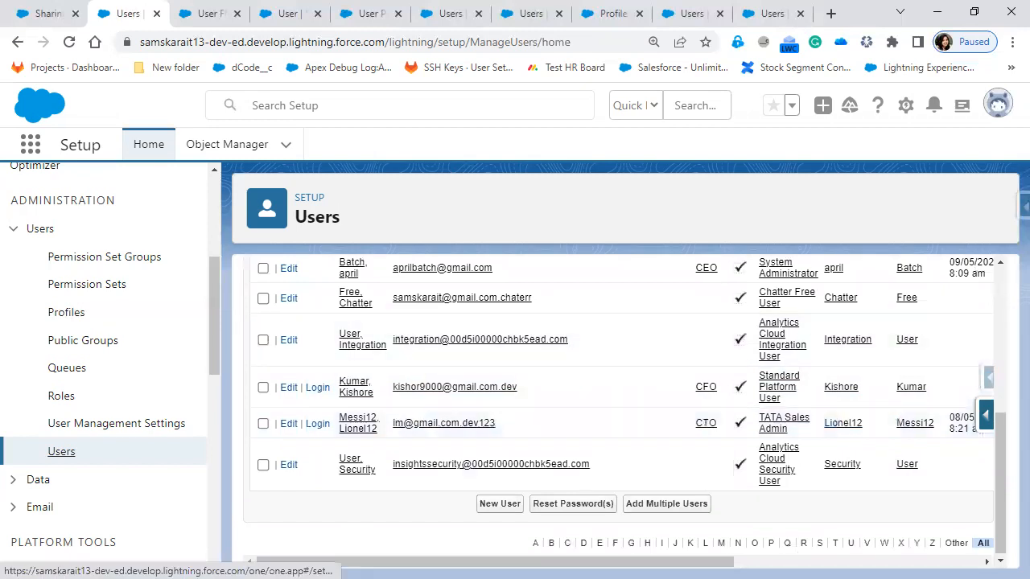
key("alt+Tab")
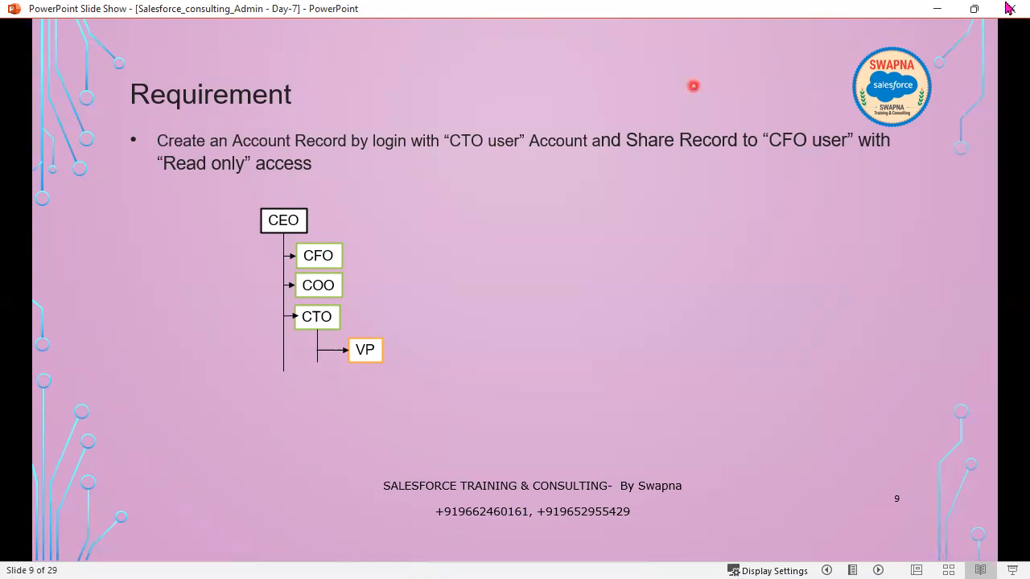
left_click(936, 11)
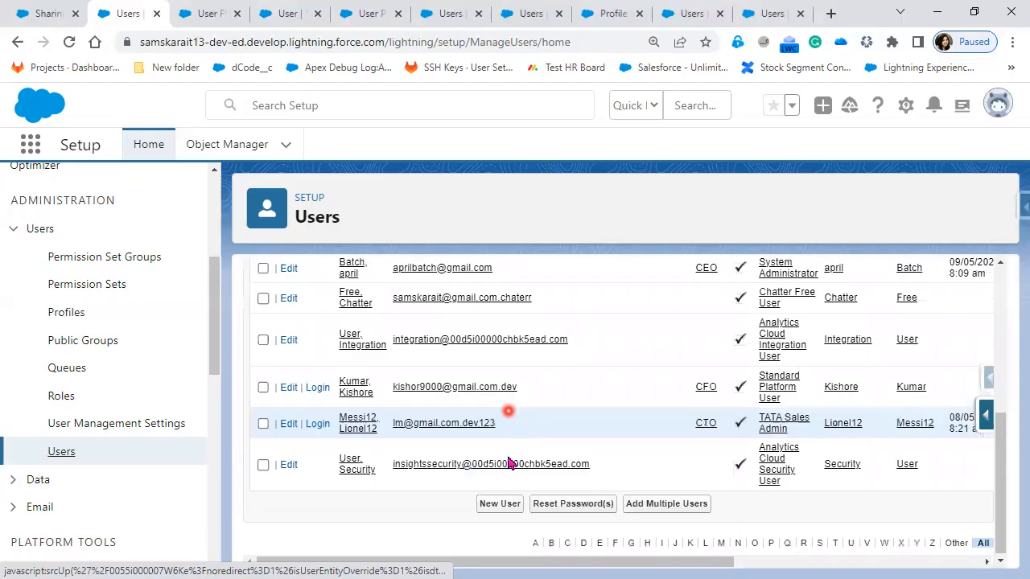
Step: Log in as the CTO user and open the sharing settings of the Role Account Details account
left_click(318, 424)
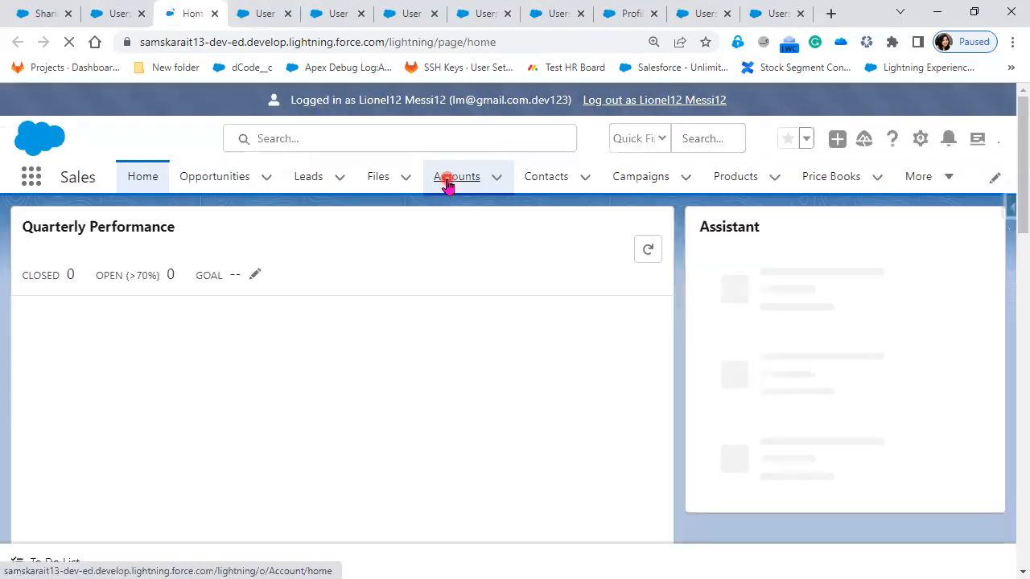
left_click(448, 182)
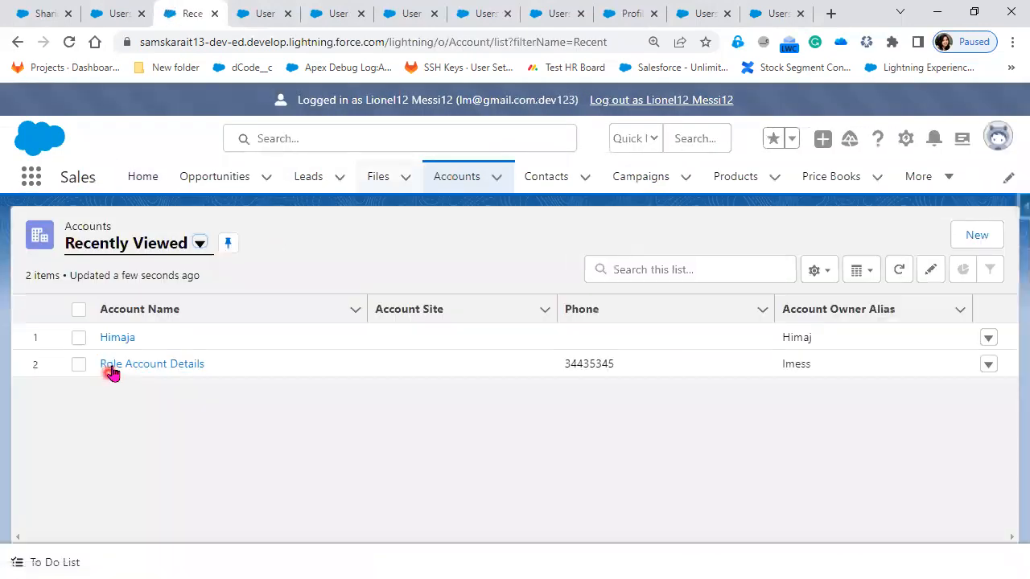
left_click(111, 366)
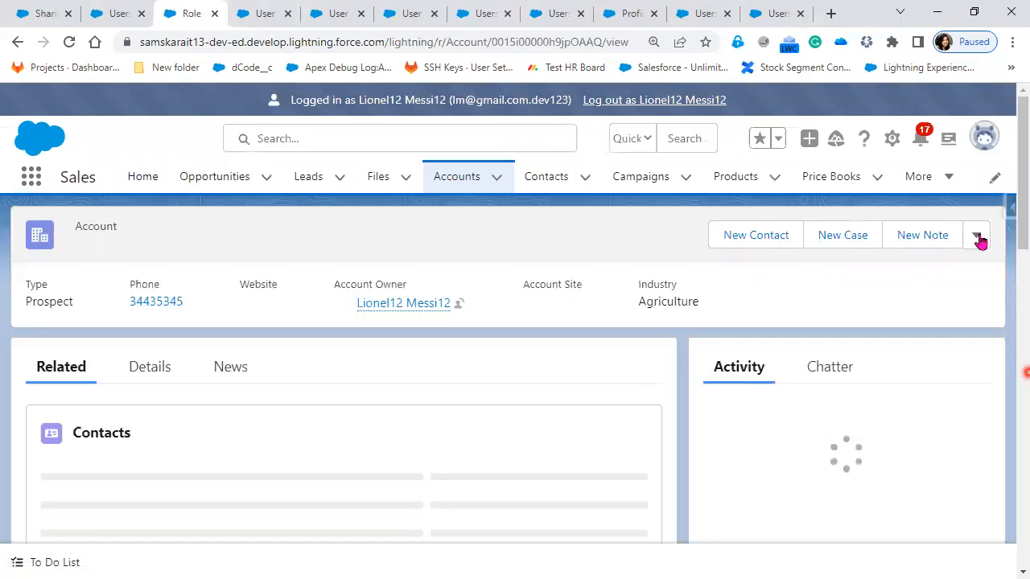
left_click(976, 239)
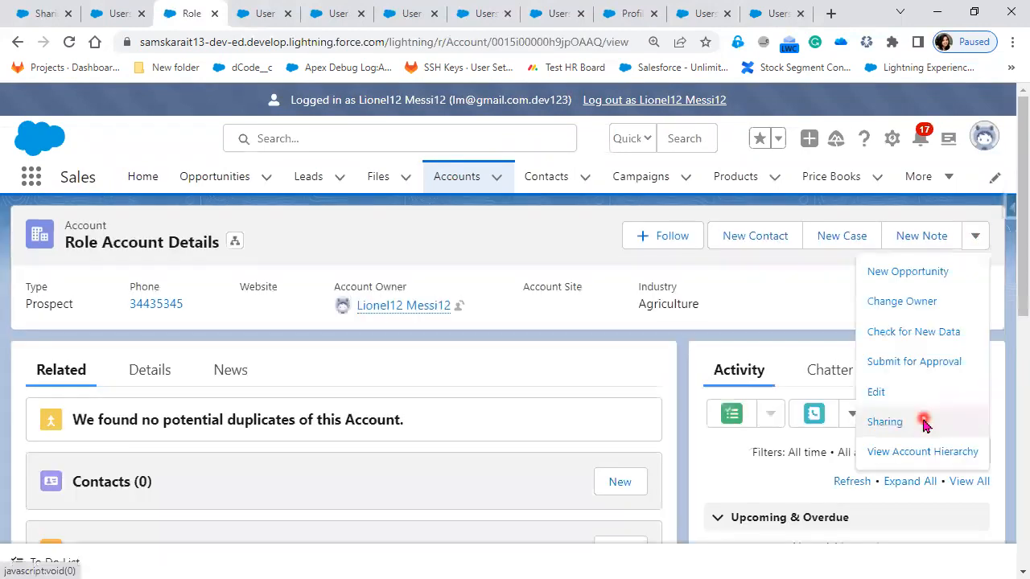
left_click(884, 421)
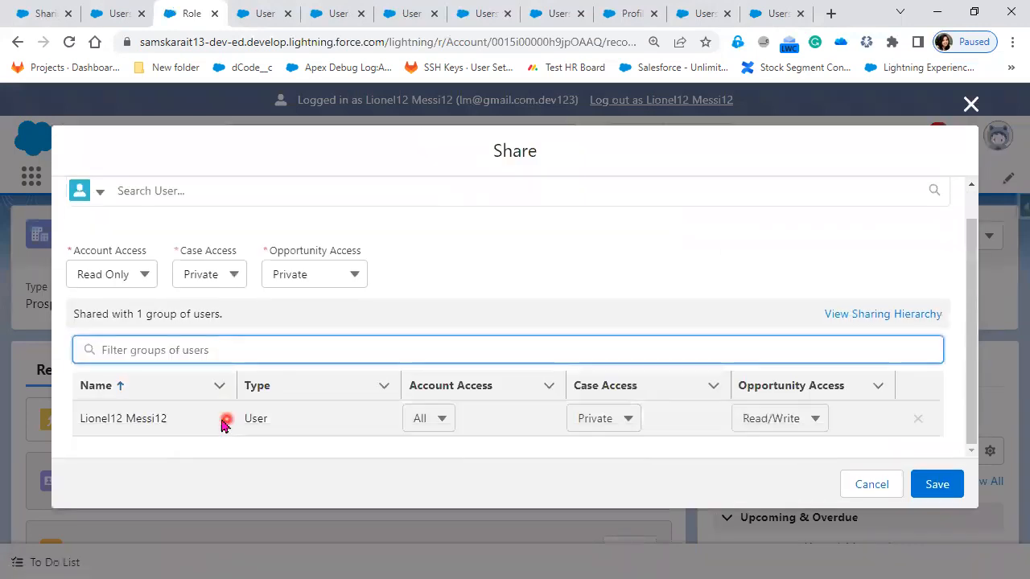
left_click(131, 444)
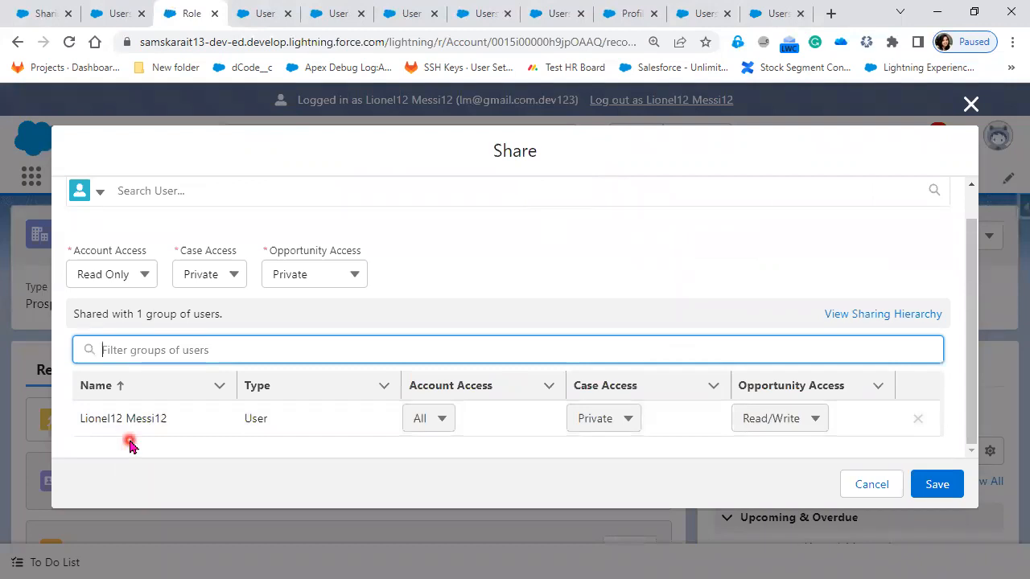
Step: Close the leftover User fields and page layout pages, look up the CFO user in the Users list, and return to the account's sharing settings
left_click(254, 16)
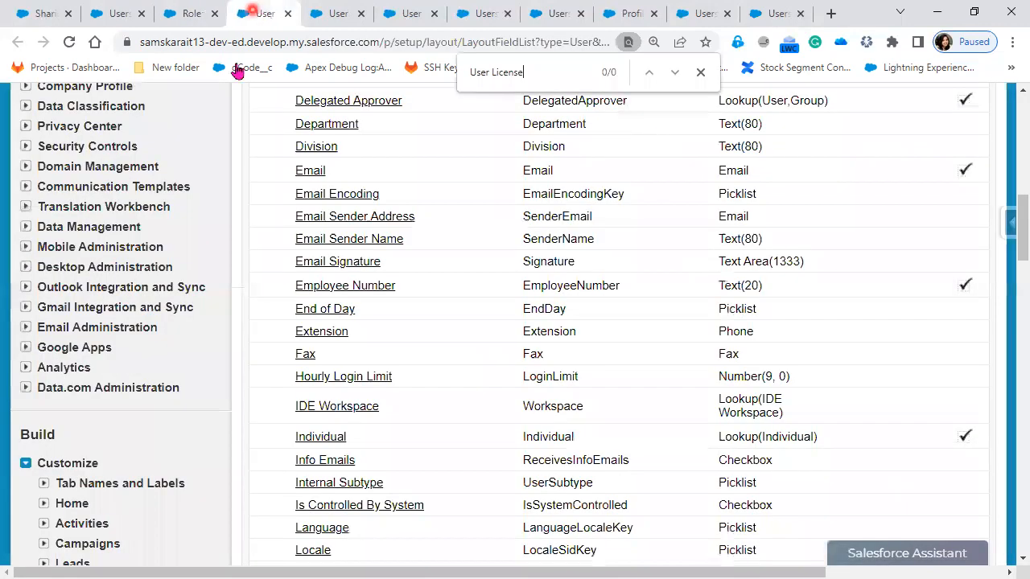
left_click(286, 16)
left_click(287, 16)
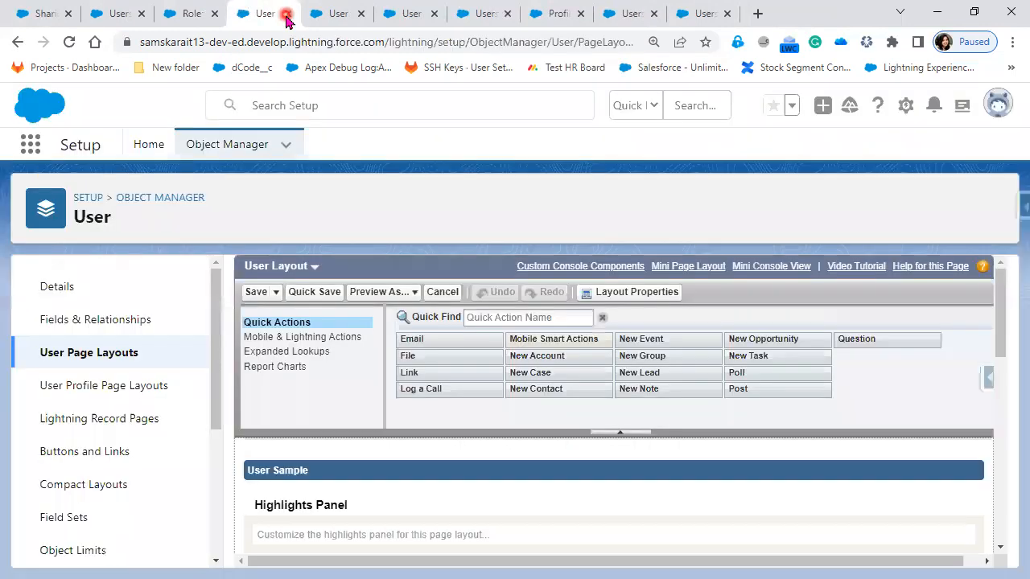
left_click(286, 16)
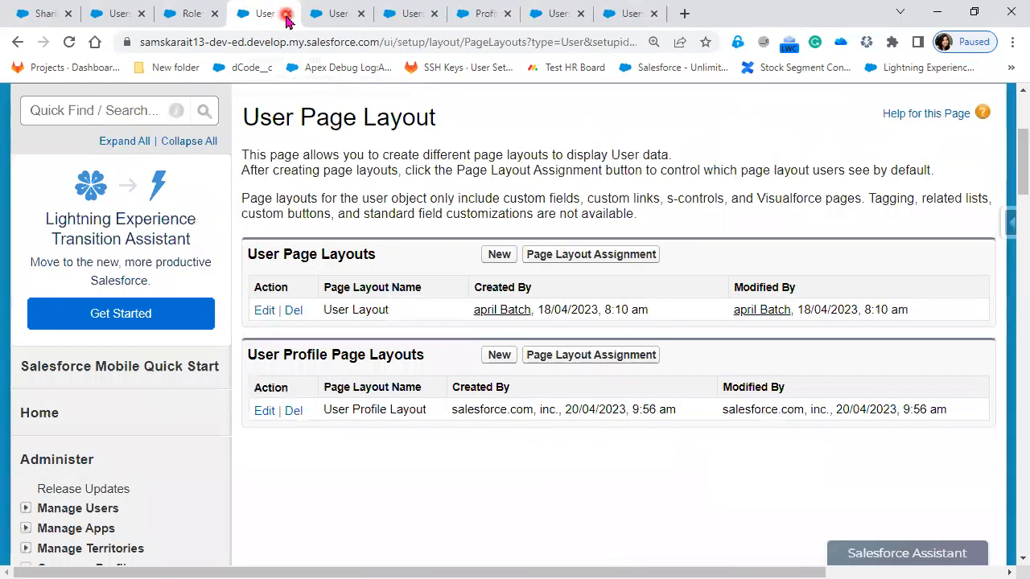
left_click(286, 16)
left_click(753, 471)
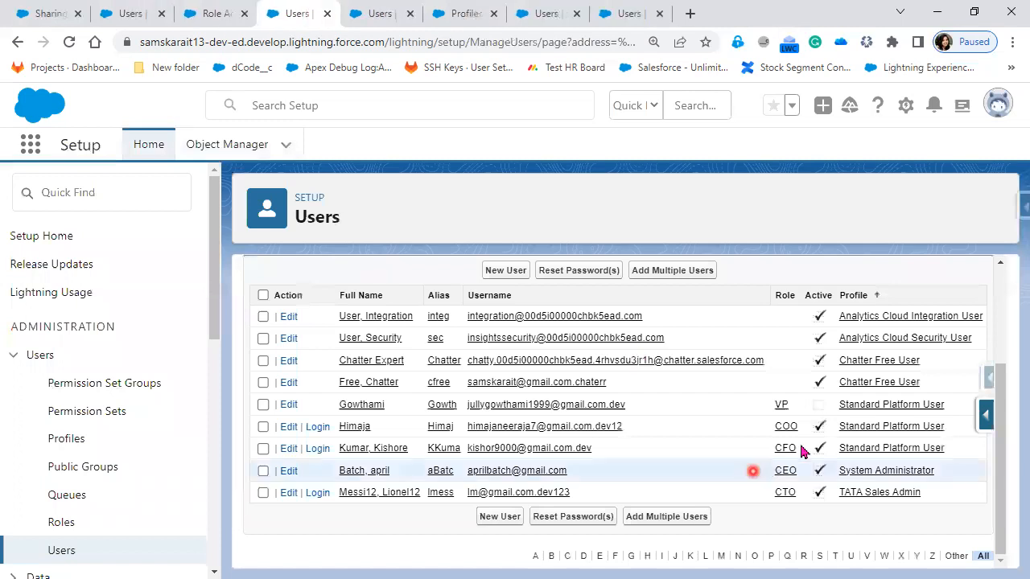
left_click(250, 13)
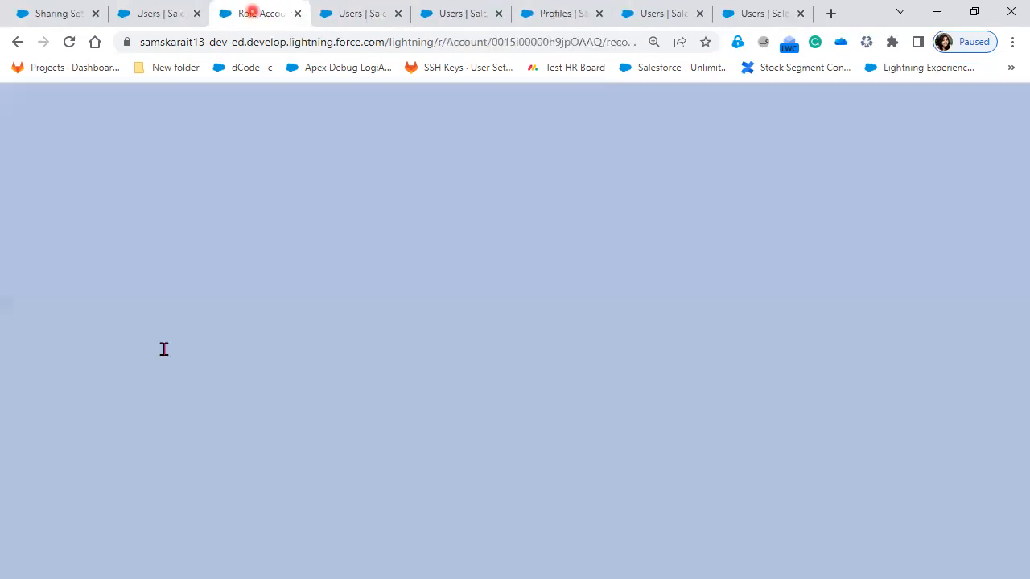
type("K")
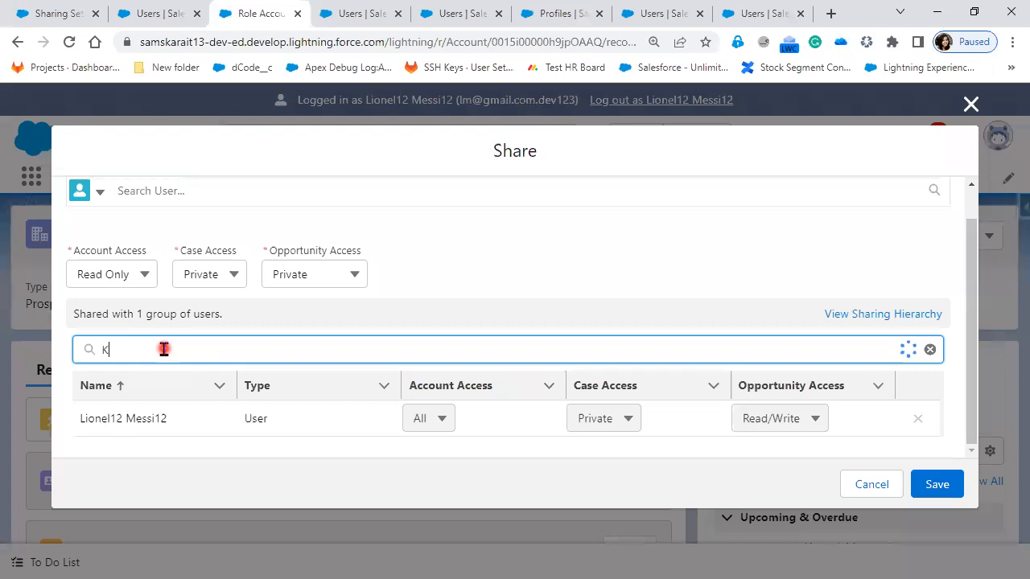
type("ish")
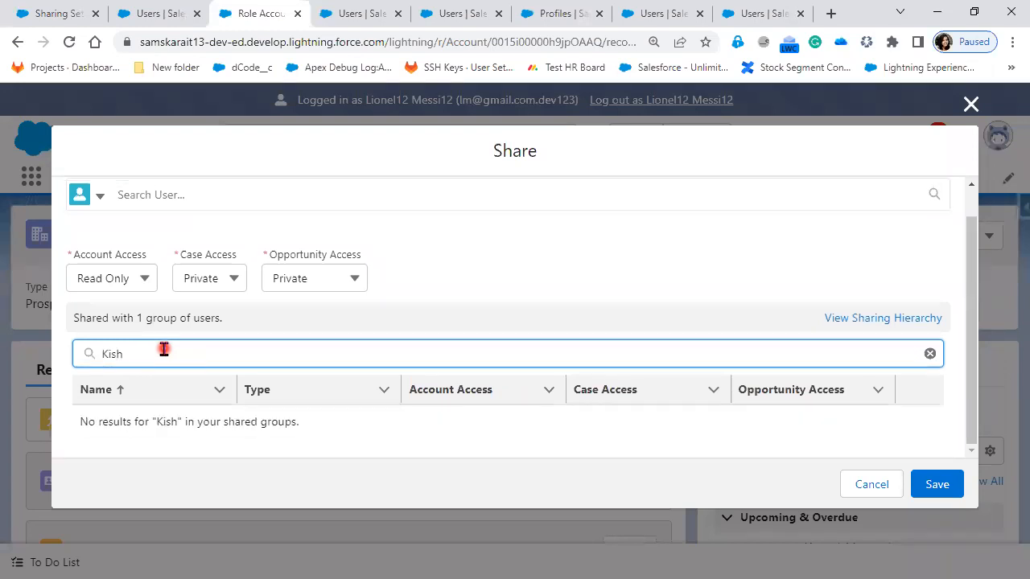
key("BackSpace")
key("BackSpace")
key("BackSpace")
key("BackSpace")
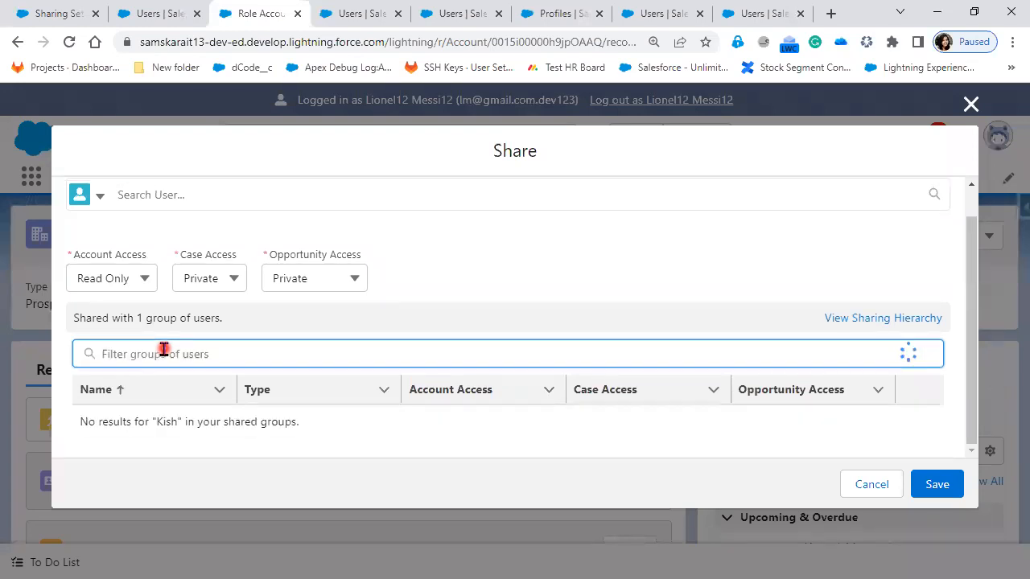
Step: Share the Role Account Details account with the CFO user, with Read Only account access and Private case and opportunity access
left_click(136, 225)
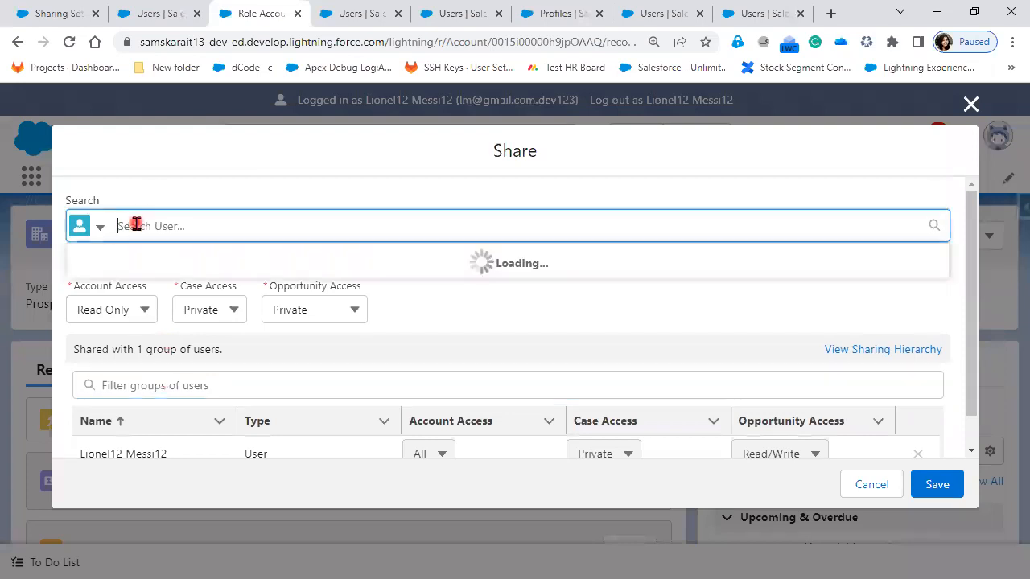
type("Kis")
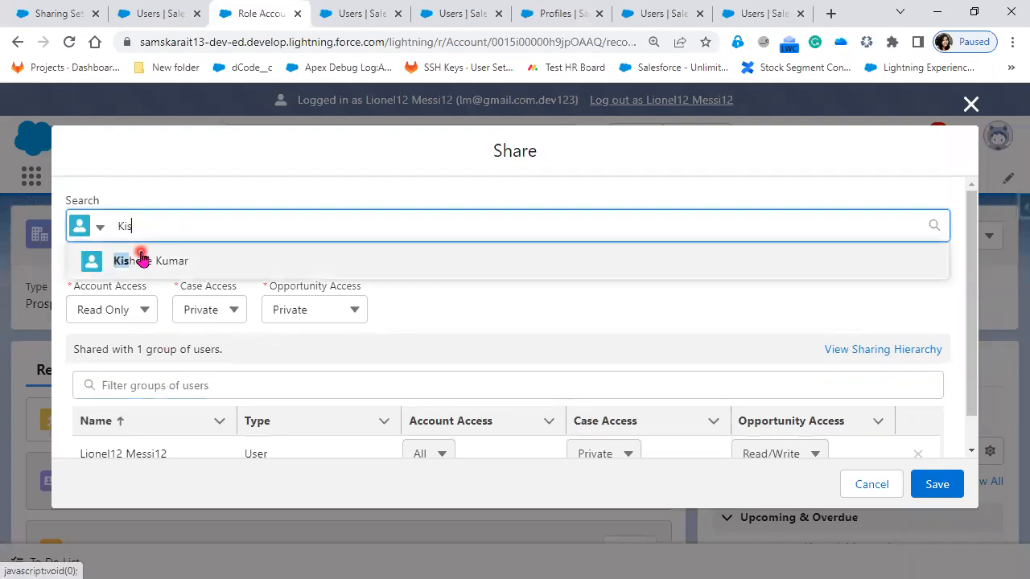
left_click(142, 258)
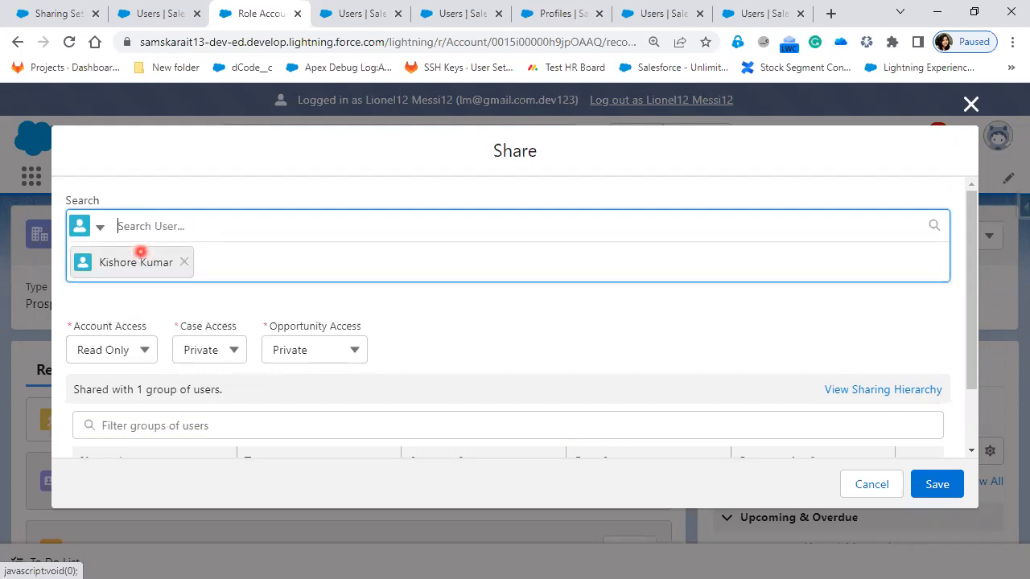
key("alt+Tab")
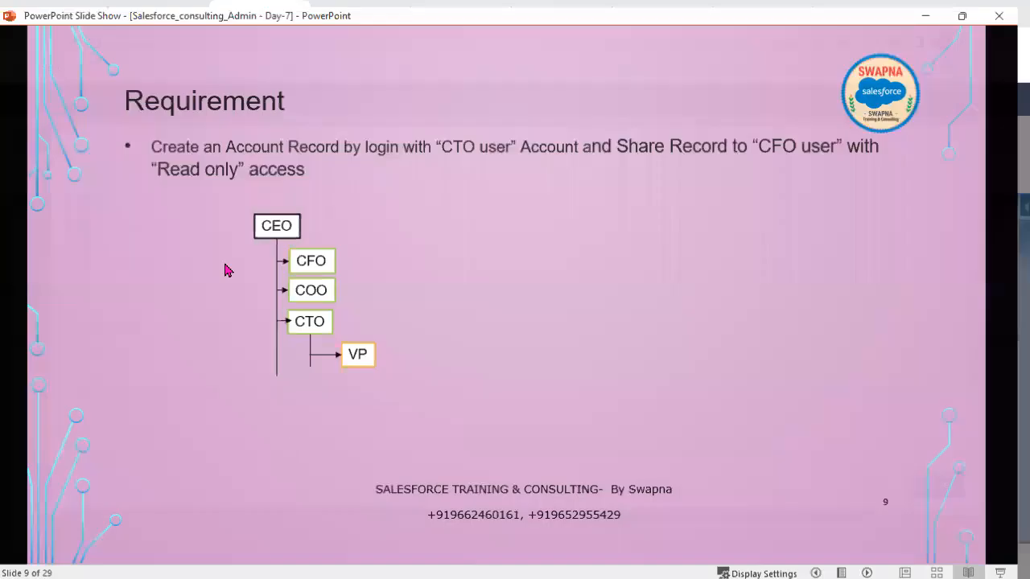
left_click(177, 171)
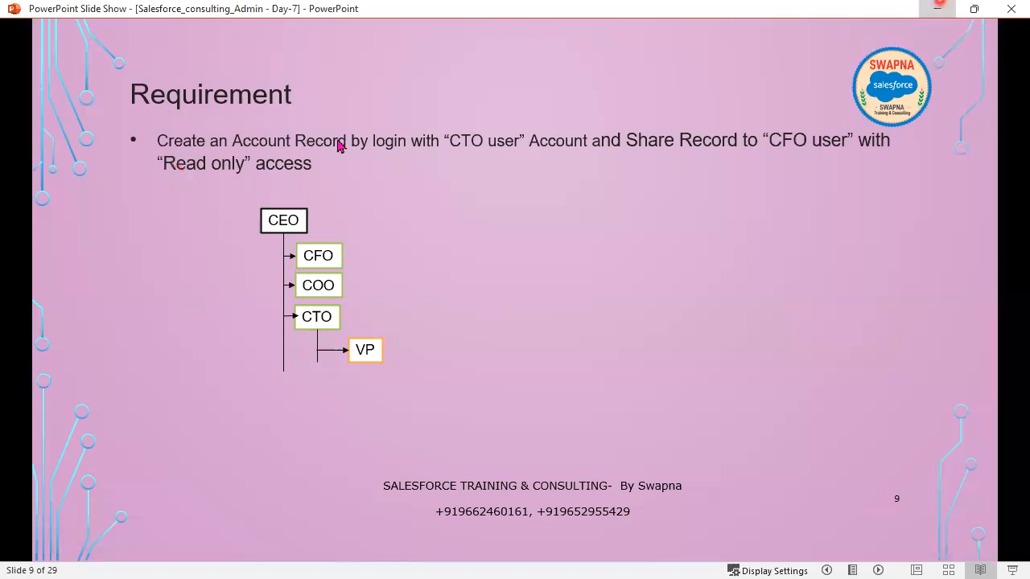
key("alt+Tab")
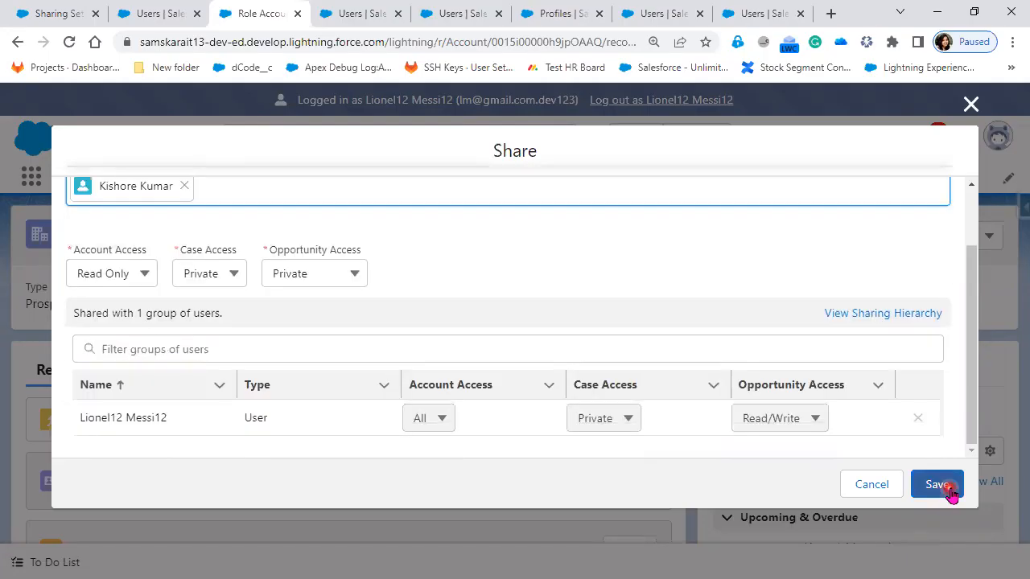
left_click(937, 485)
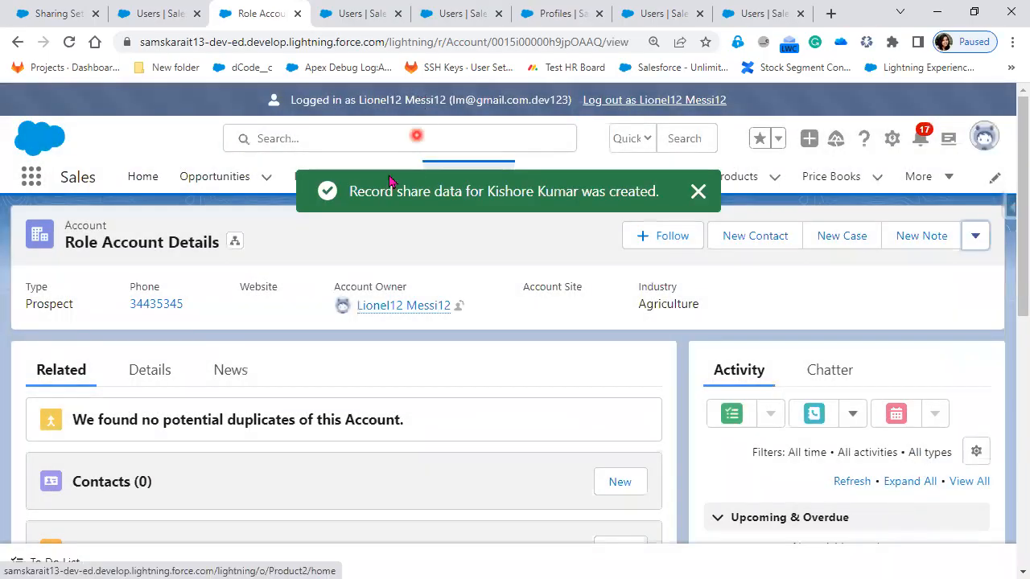
Step: Log out as the CTO user and log in as the CFO user from the Users list
left_click(694, 101)
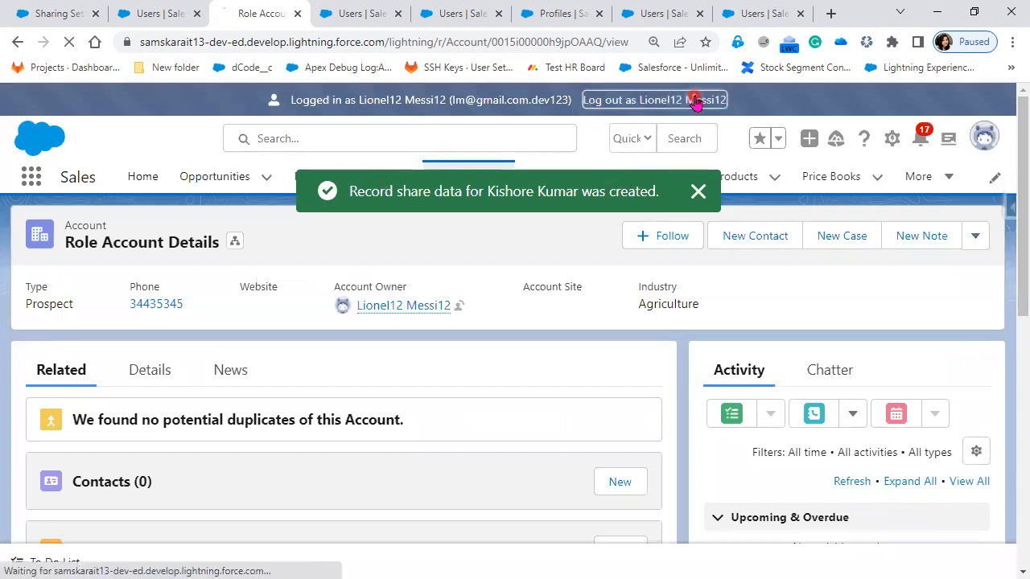
left_click(157, 14)
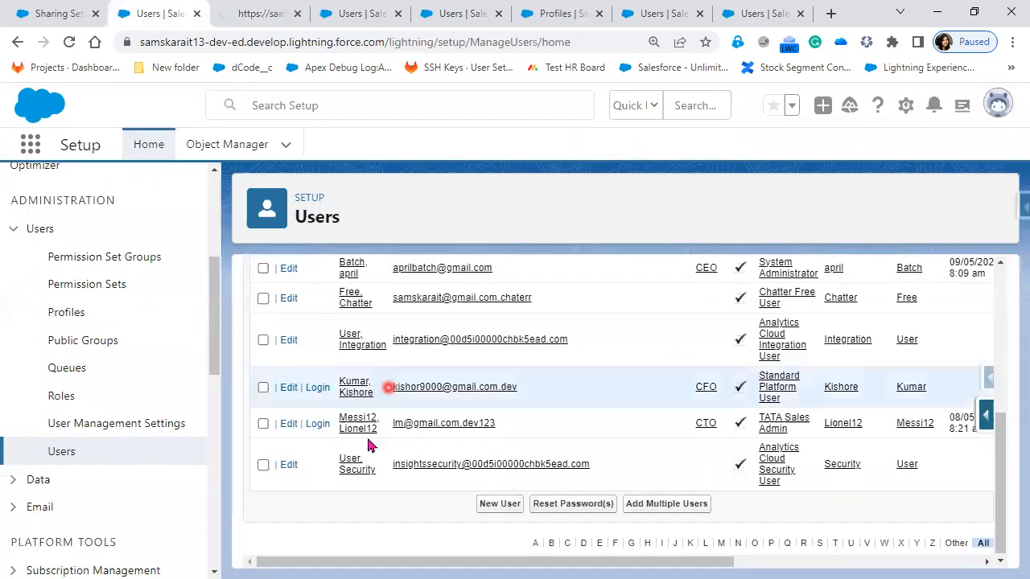
left_click(316, 390)
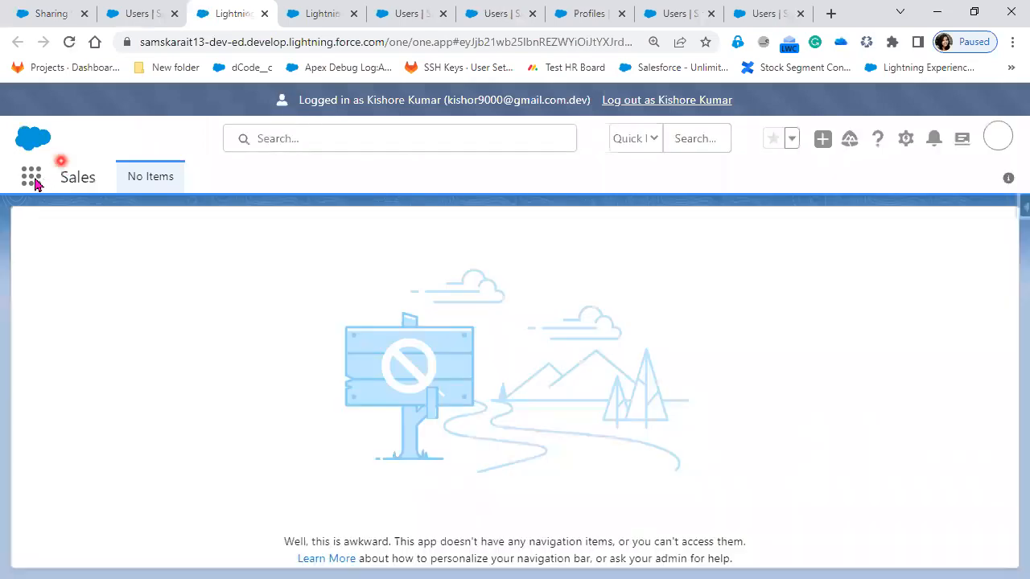
Step: Open the Role Account Details record from the Accounts list and show its details
left_click(32, 180)
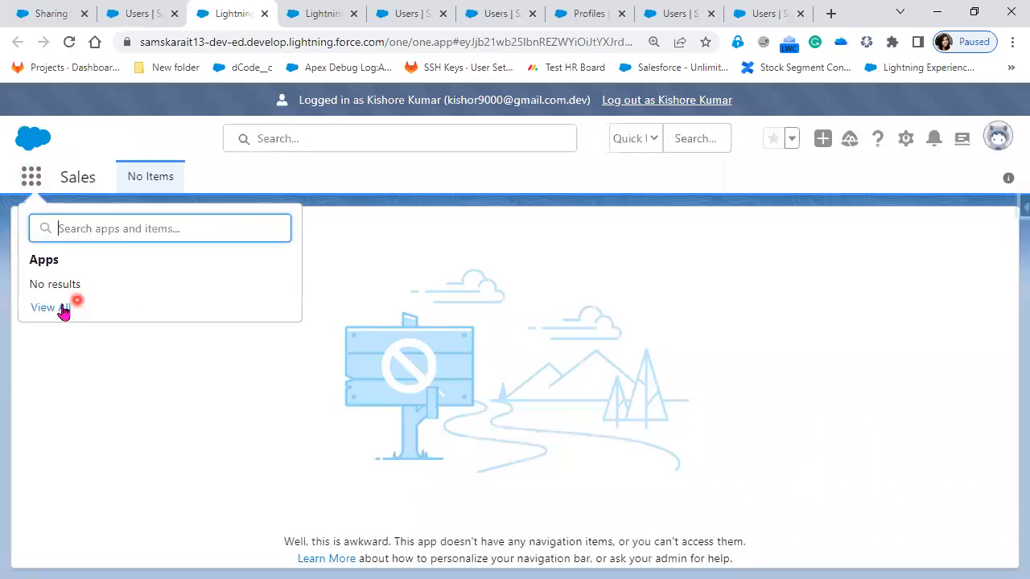
left_click(62, 309)
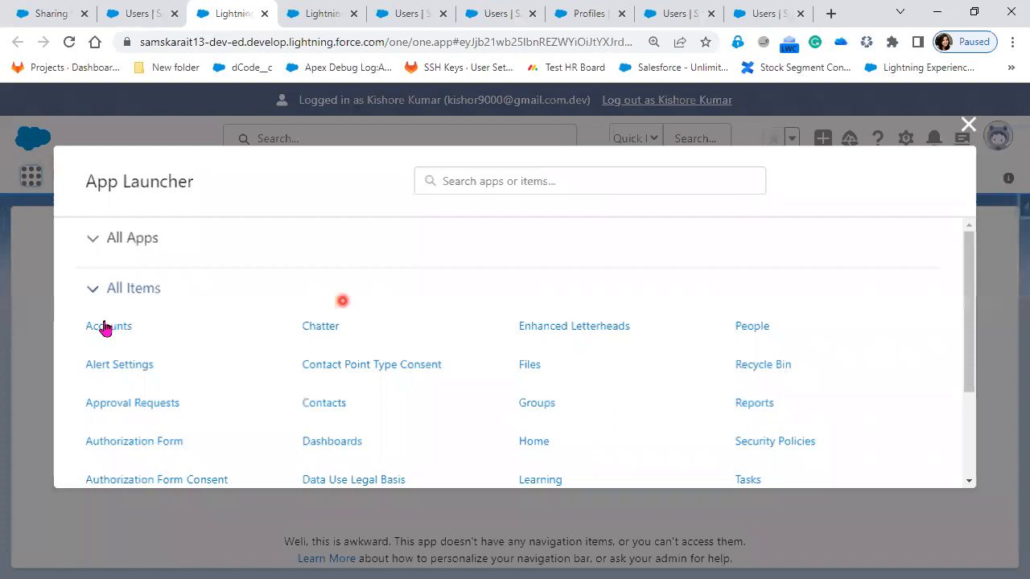
left_click(104, 327)
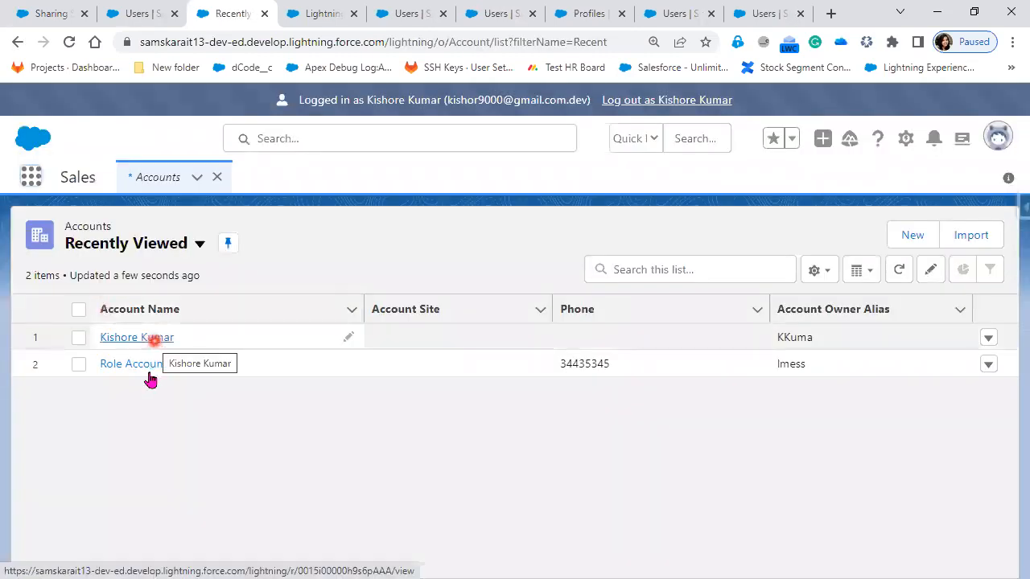
left_click(149, 369)
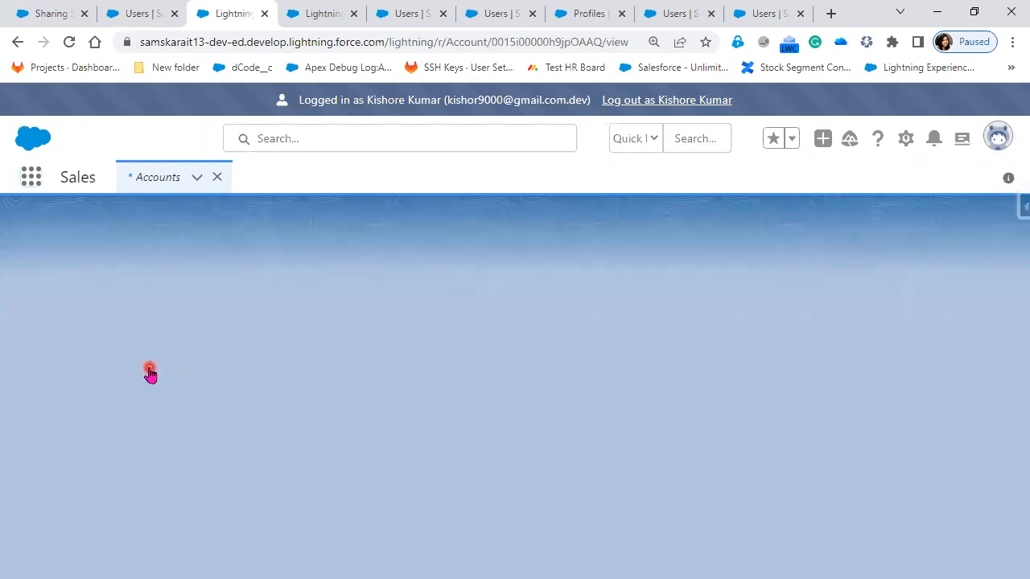
left_click(497, 317)
left_click(151, 375)
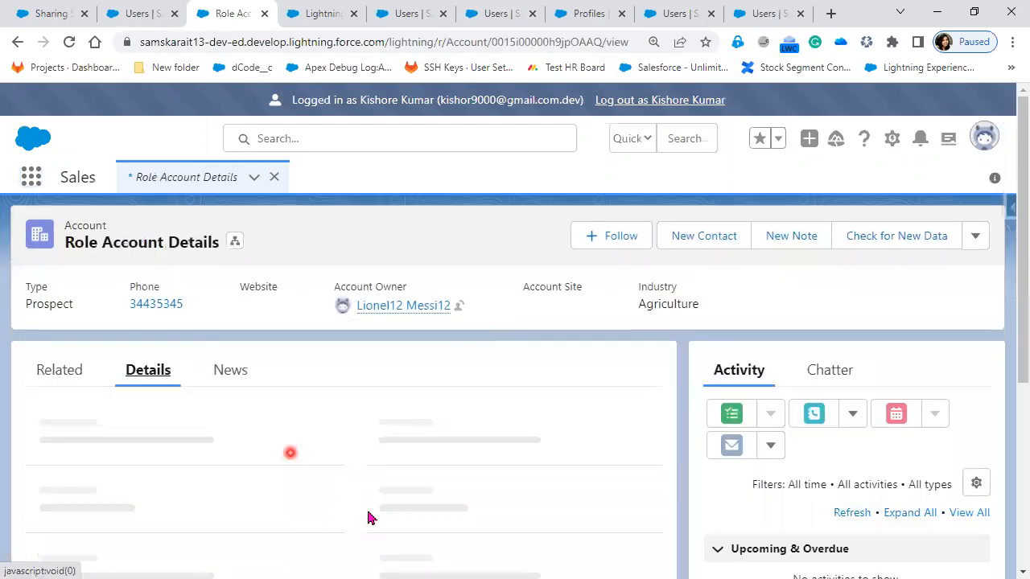
Step: Try to edit and save the Role Account Details account as the CFO user, starting from its Active field
left_click(366, 510)
scroll(366, 510, "down", 5)
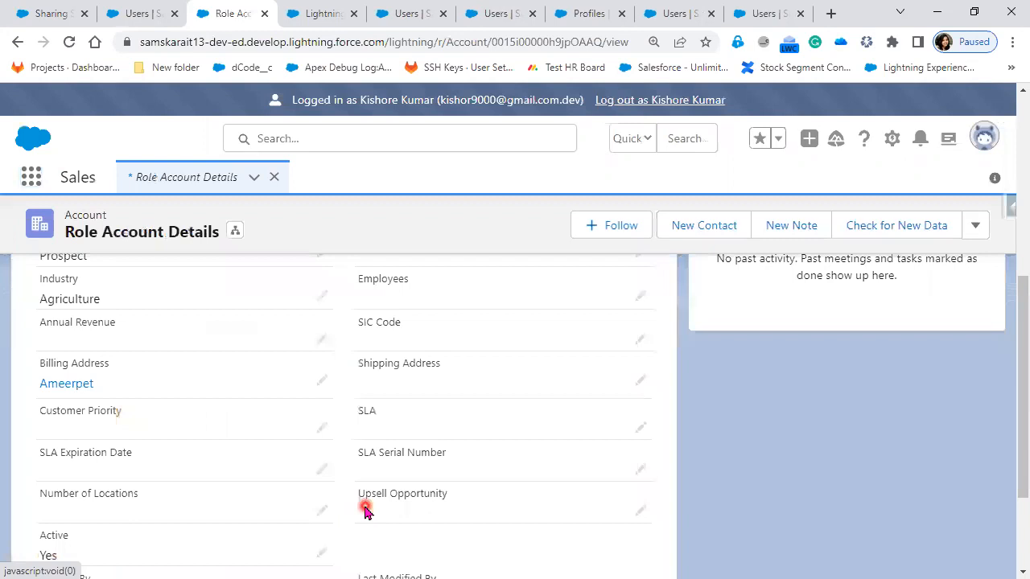
scroll(366, 510, "down", 2)
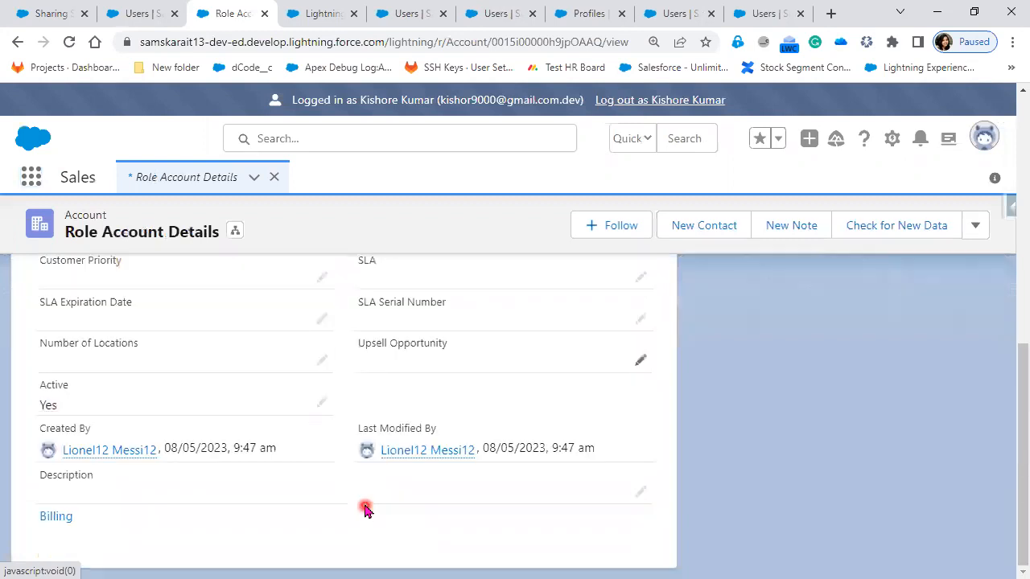
left_click(322, 401)
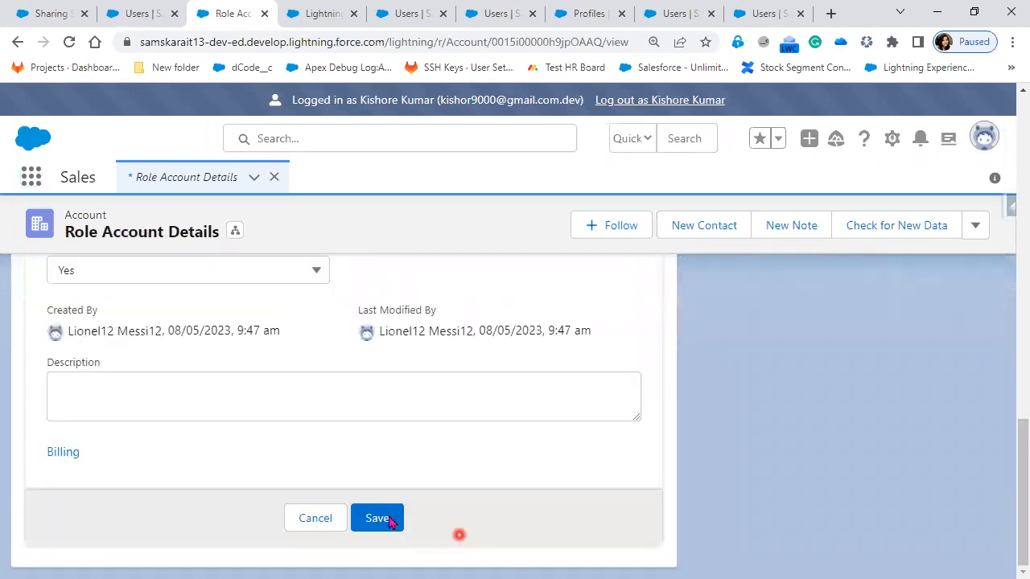
left_click(390, 521)
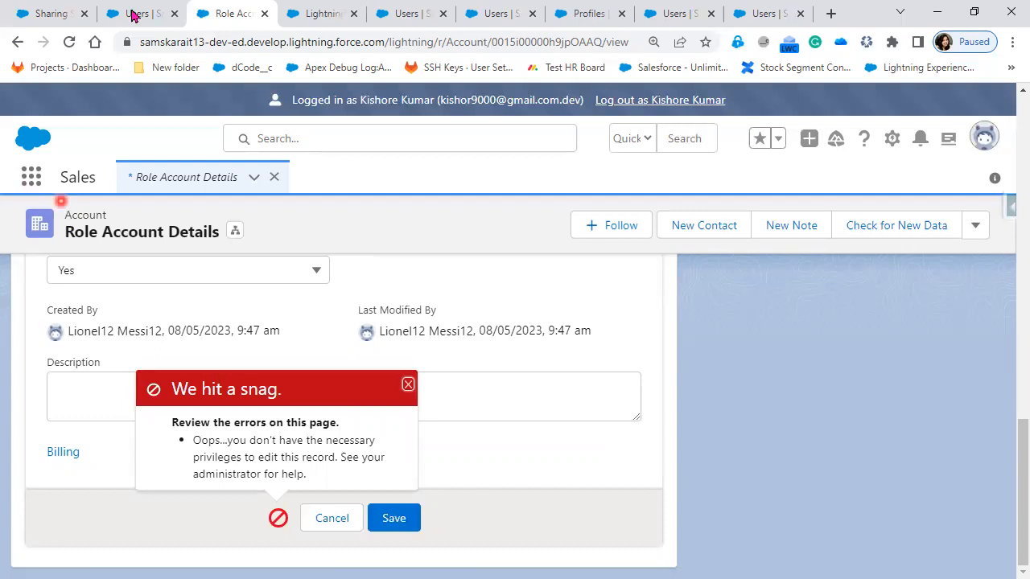
Step: Check the Users list, return to the CFO session and examine which items the App Launcher offers this user
left_click(133, 14)
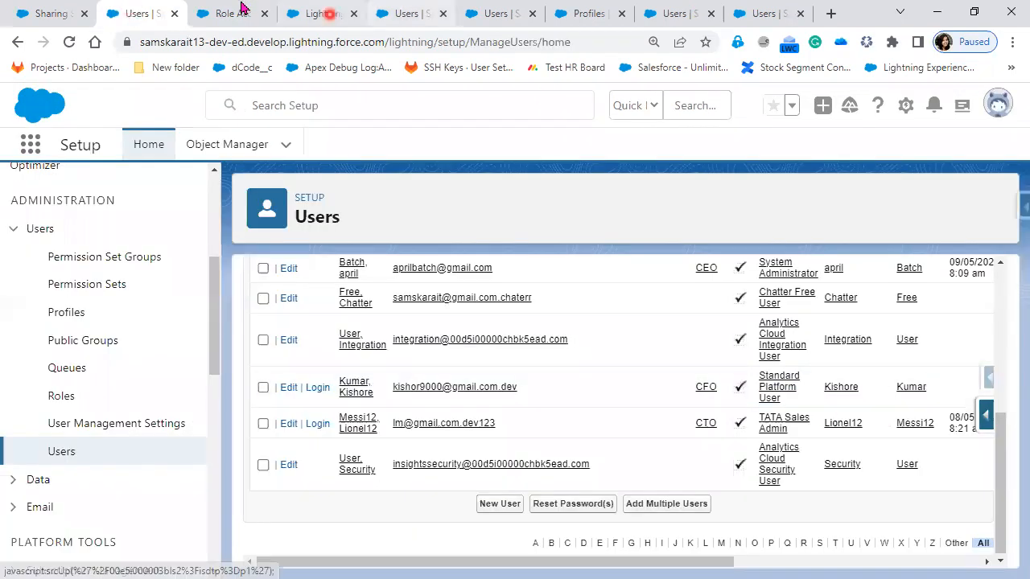
key("ctrl+Tab")
left_click(32, 178)
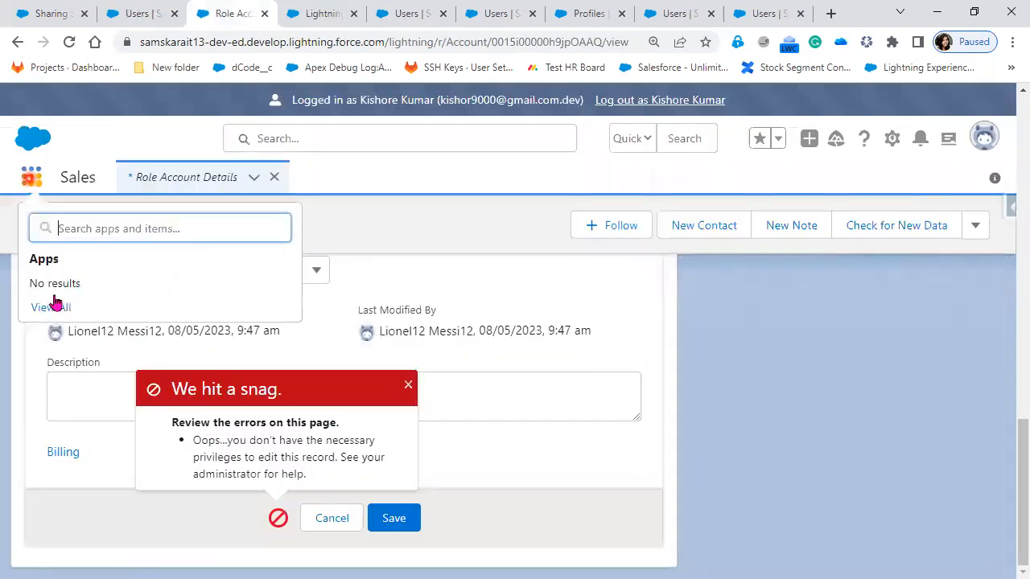
left_click(52, 309)
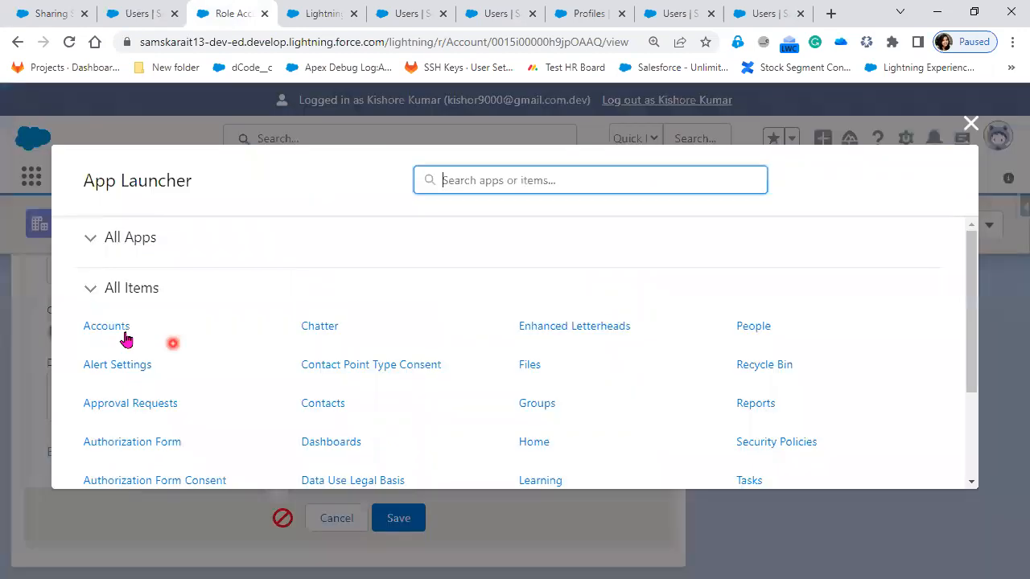
left_click(320, 407)
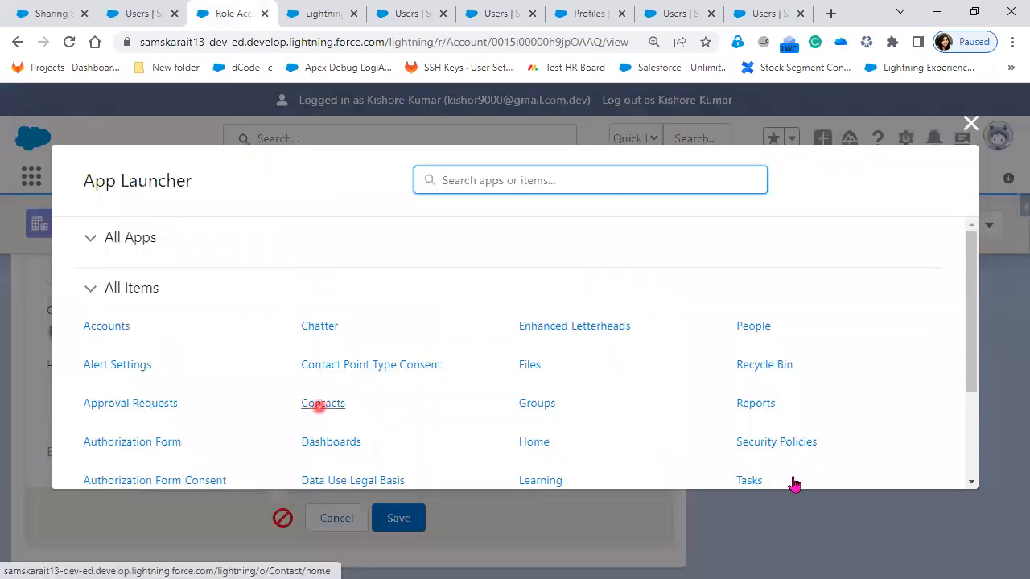
scroll(793, 482, "down", 1)
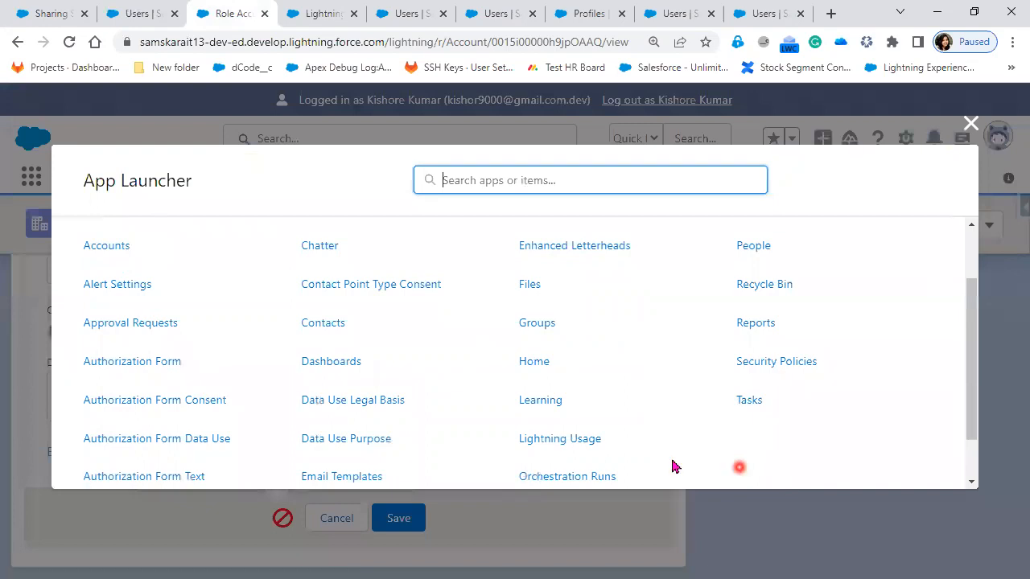
scroll(674, 466, "down", 1)
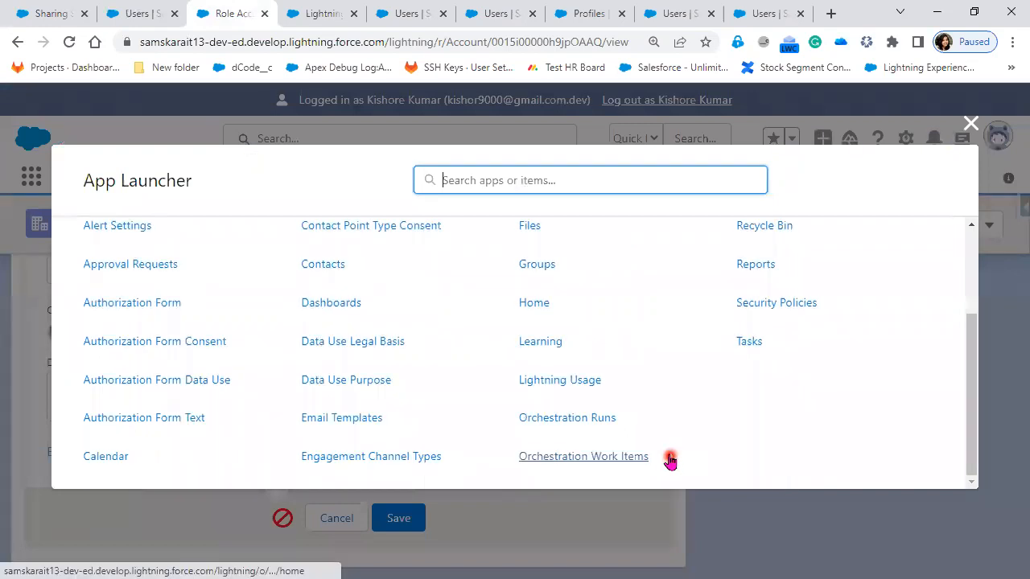
left_click(972, 123)
Step: Cancel the account edit and show the related lists of Role Account Details
left_click(328, 523)
scroll(235, 456, "up", 8)
left_click(49, 378)
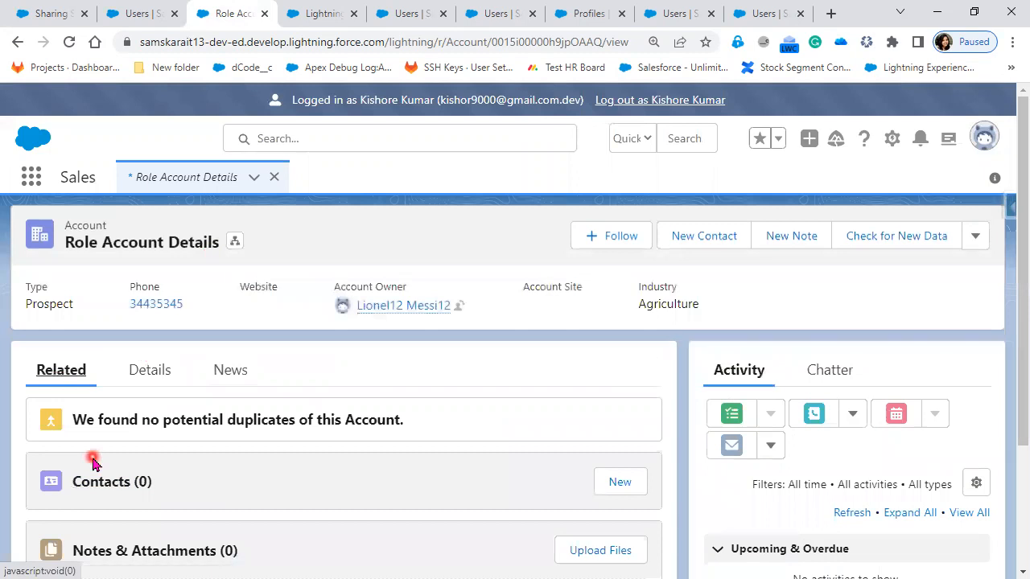
Step: Check the CFO user's profile in the Users list and compare it with the related lists available on the account
left_click(125, 11)
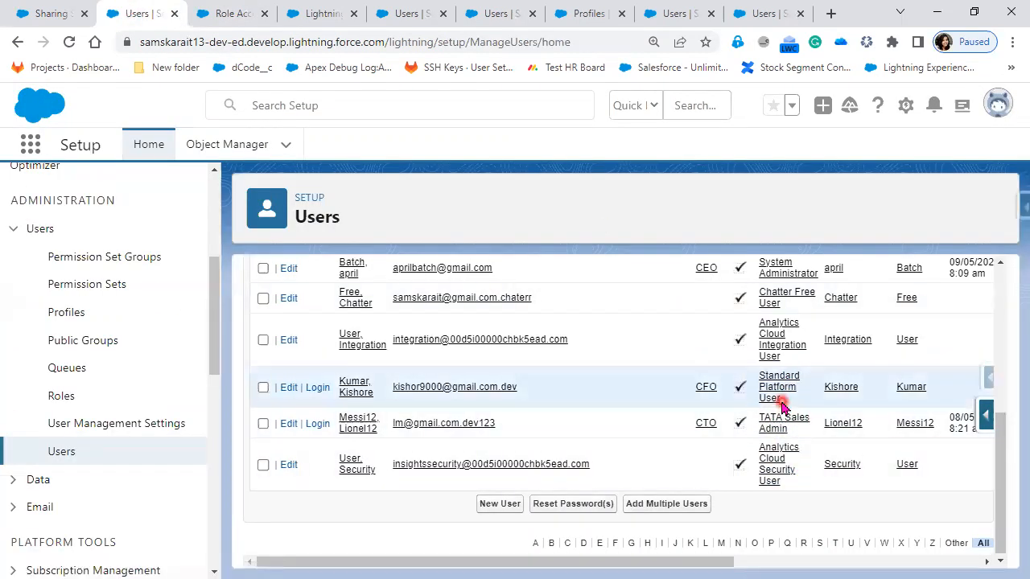
left_click(234, 16)
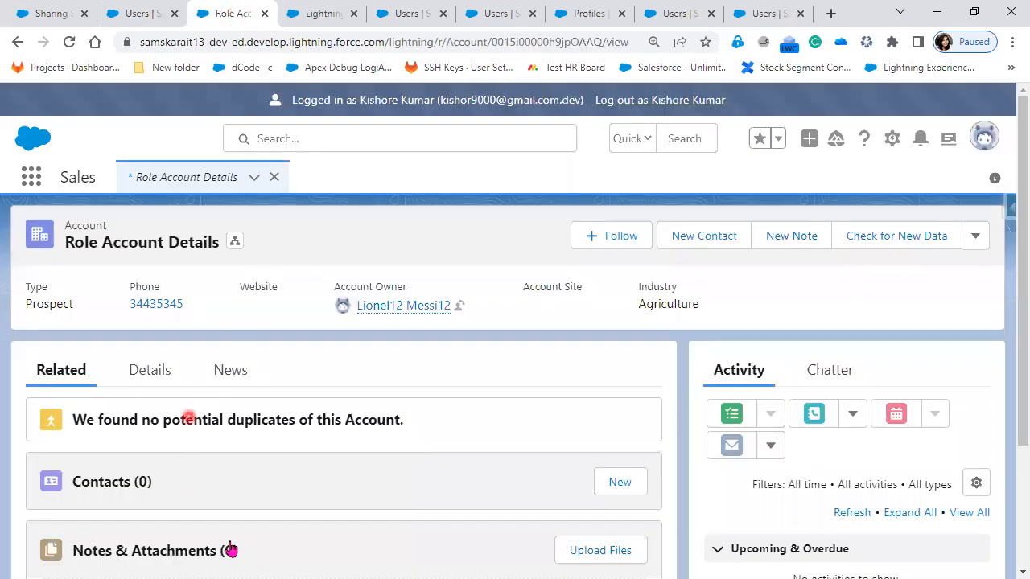
scroll(260, 515, "down", 2)
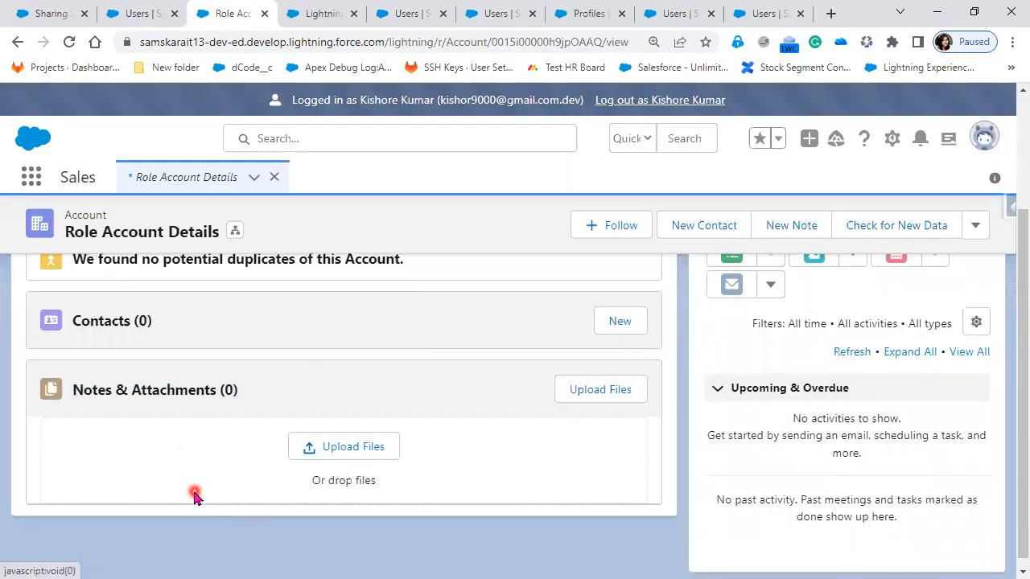
left_click(144, 14)
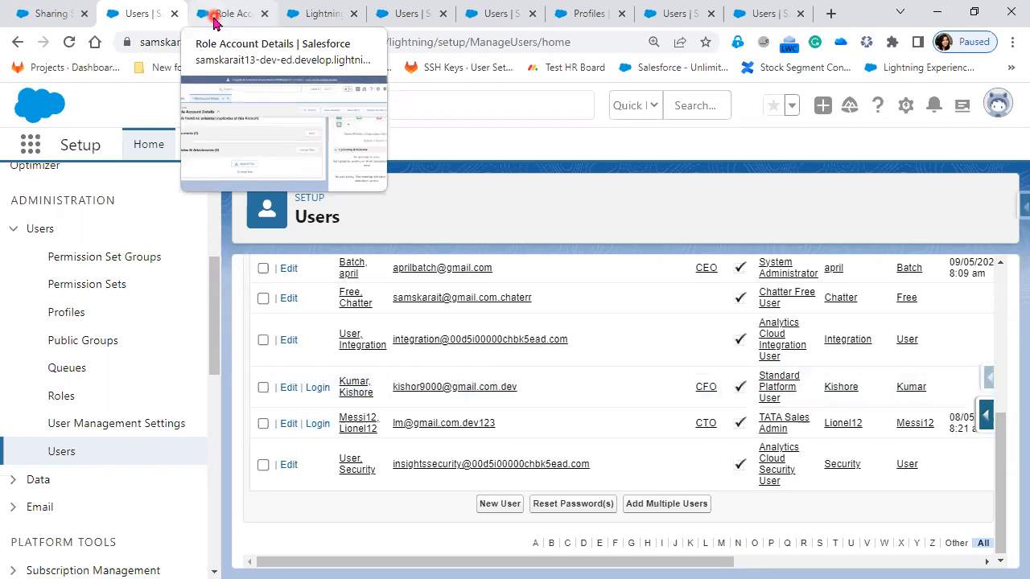
left_click(213, 17)
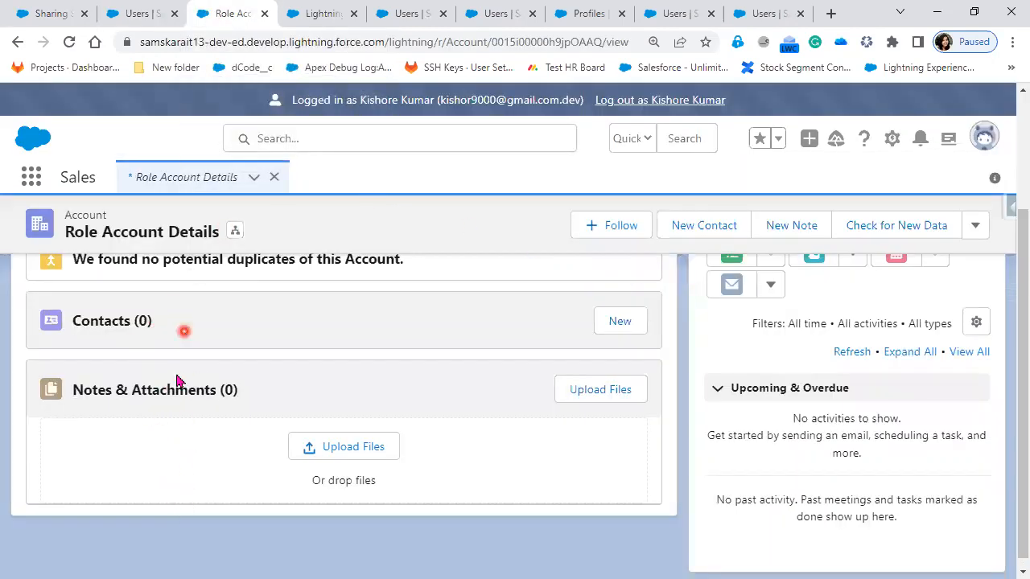
Step: Log out as the CFO user and open the Standard Platform User profile from that user's row in the Users list
left_click(648, 101)
left_click(122, 18)
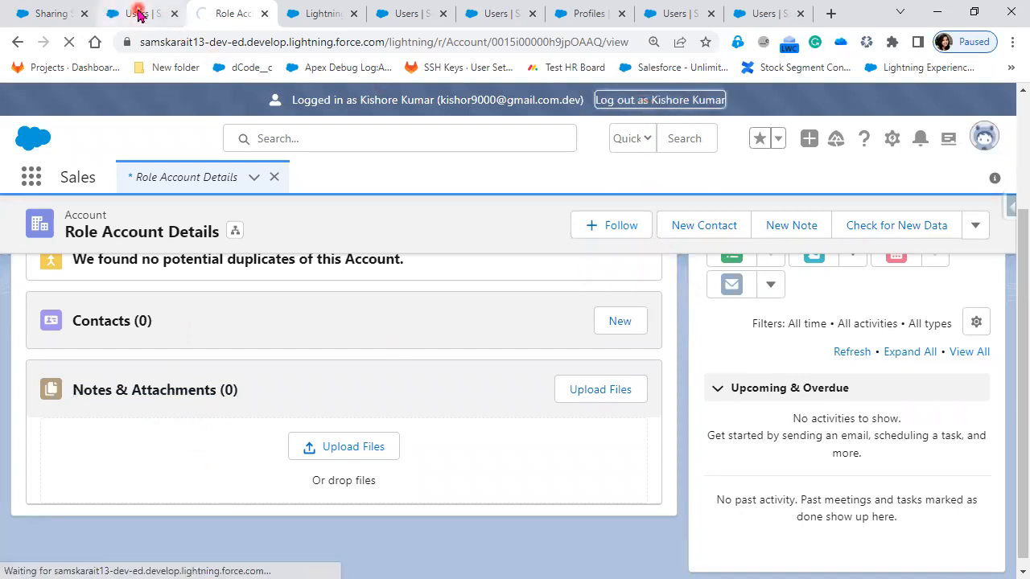
left_click(773, 400)
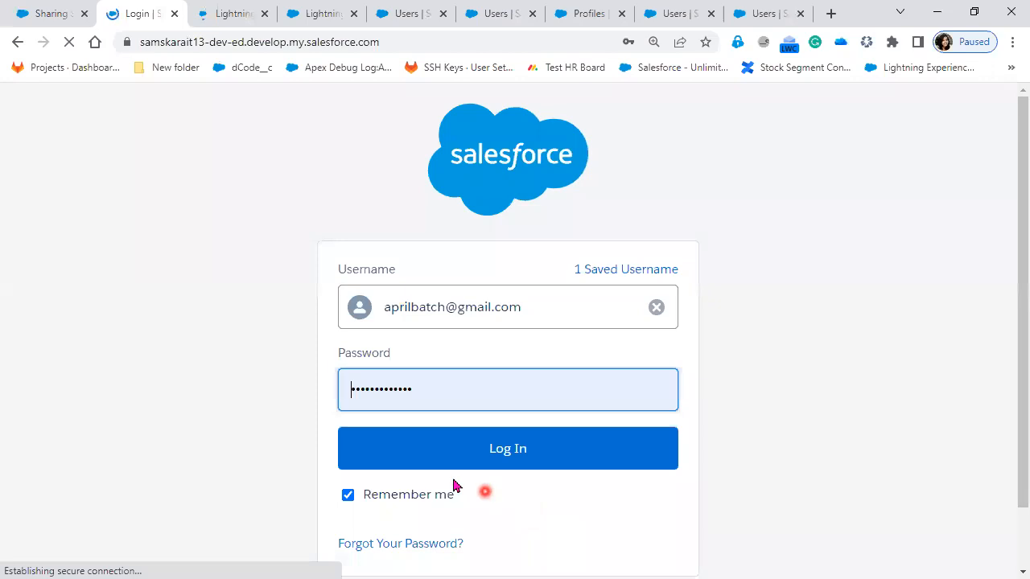
Step: Log back in to Salesforce as the administrator with the saved credentials and skip the mobile phone registration
left_click(447, 464)
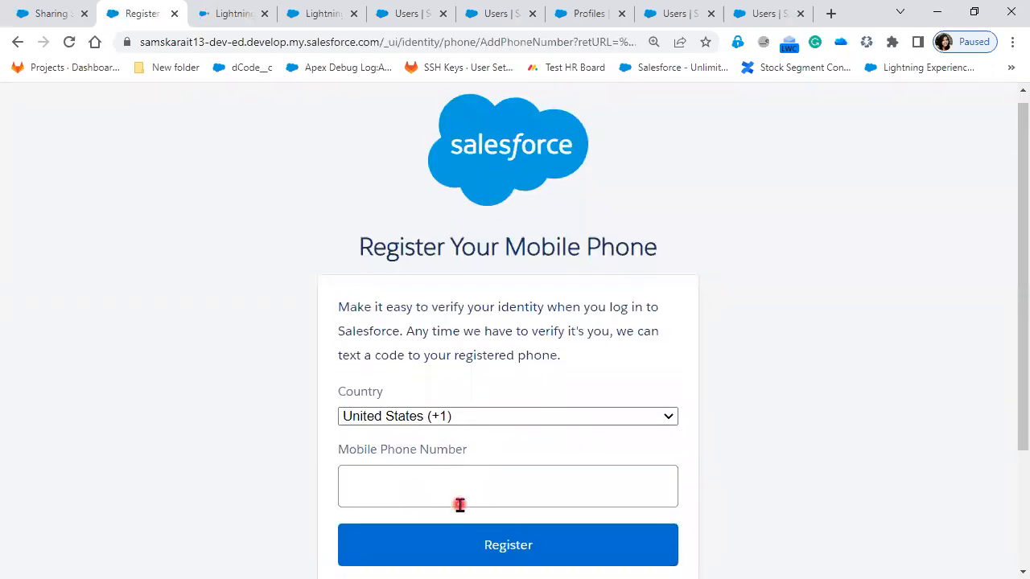
scroll(435, 466, "down", 2)
left_click(414, 432)
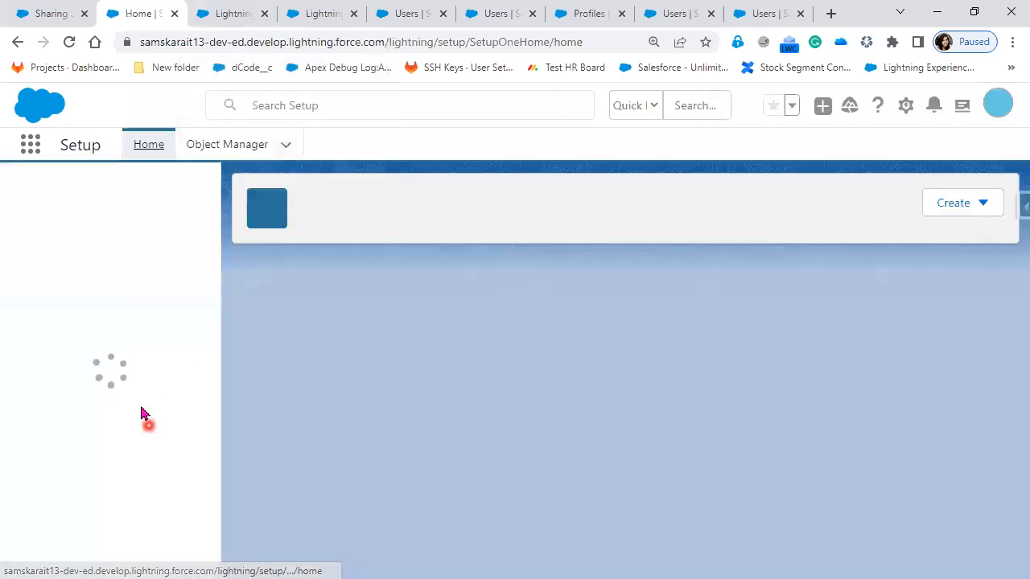
Step: Open the Profiles list in Setup and start a new profile cloned from Standard Platform User
scroll(48, 475, "down", 3)
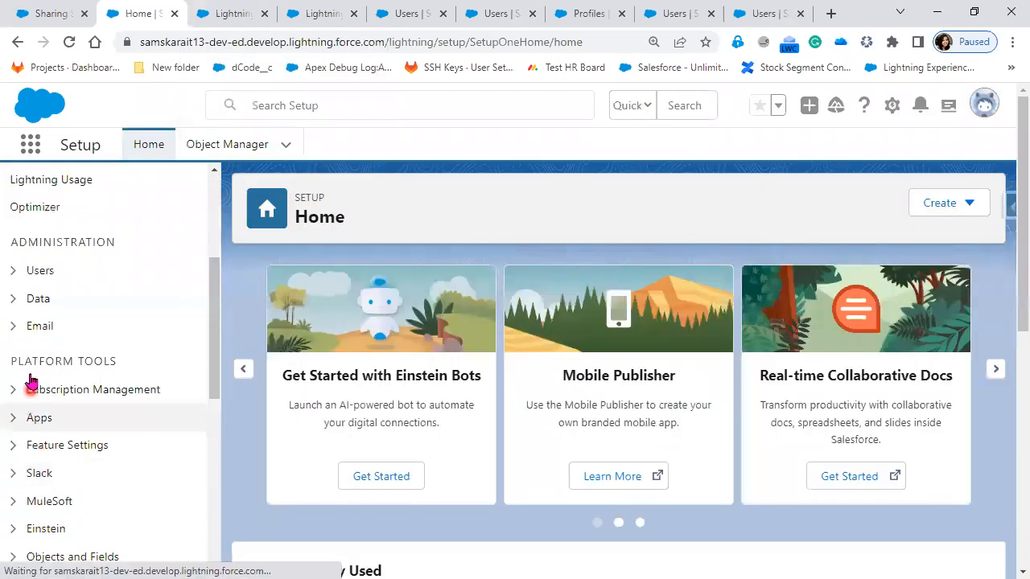
left_click(14, 274)
left_click(74, 356)
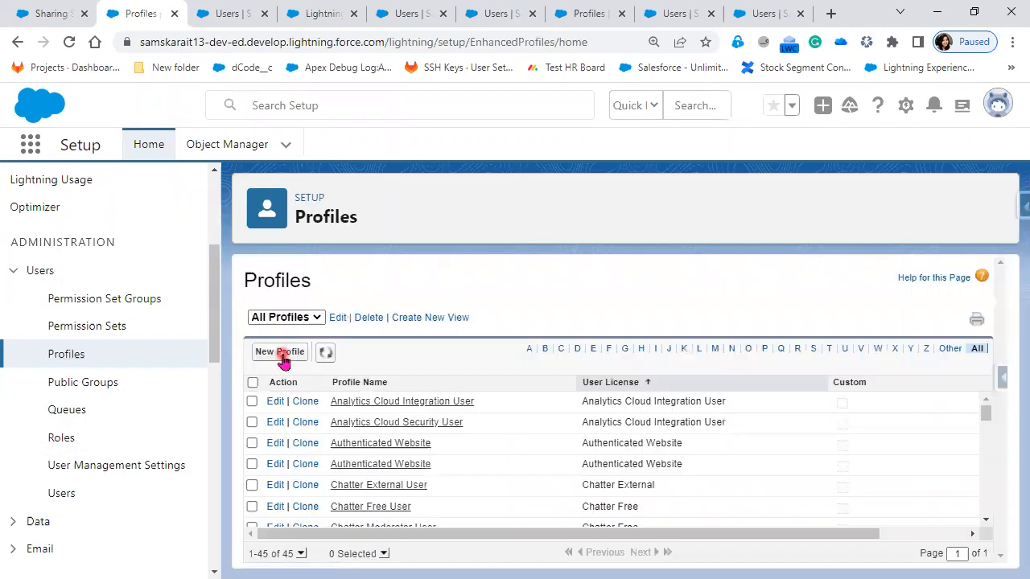
left_click(283, 355)
left_click(590, 386)
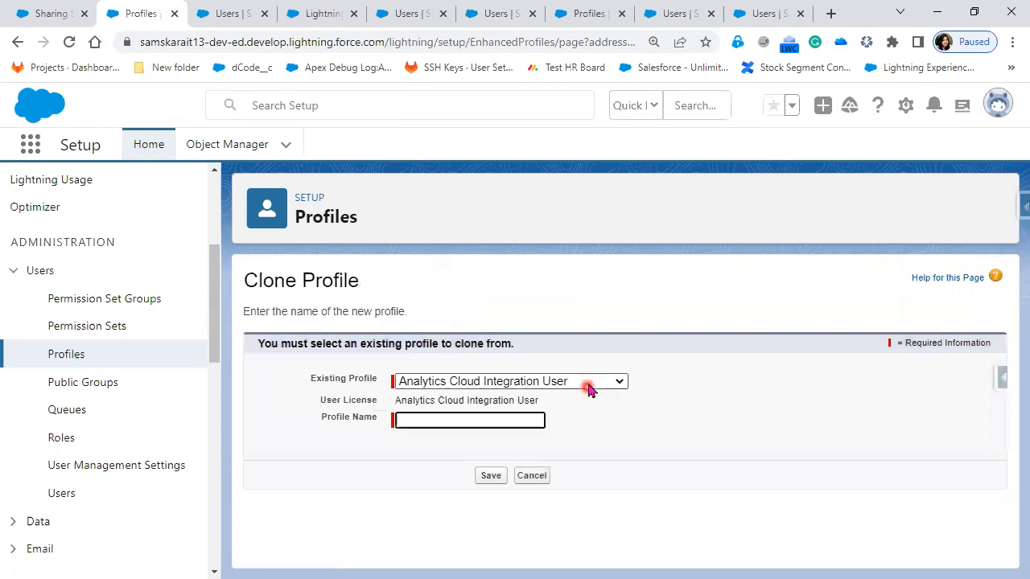
scroll(603, 342, "down", 5)
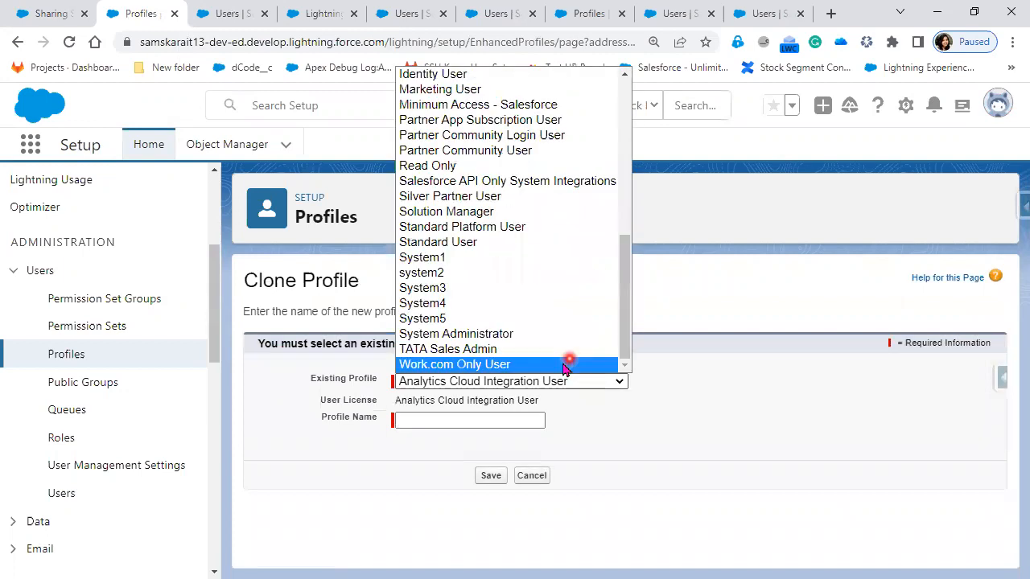
left_click(526, 225)
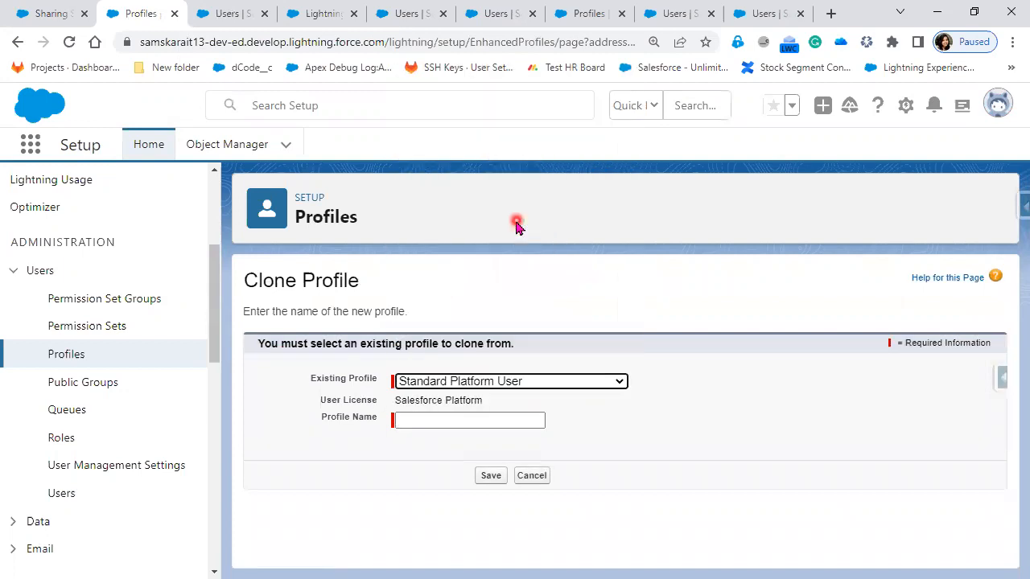
Step: Name the cloned profile "Custom Platform User" and save it
left_click(491, 416)
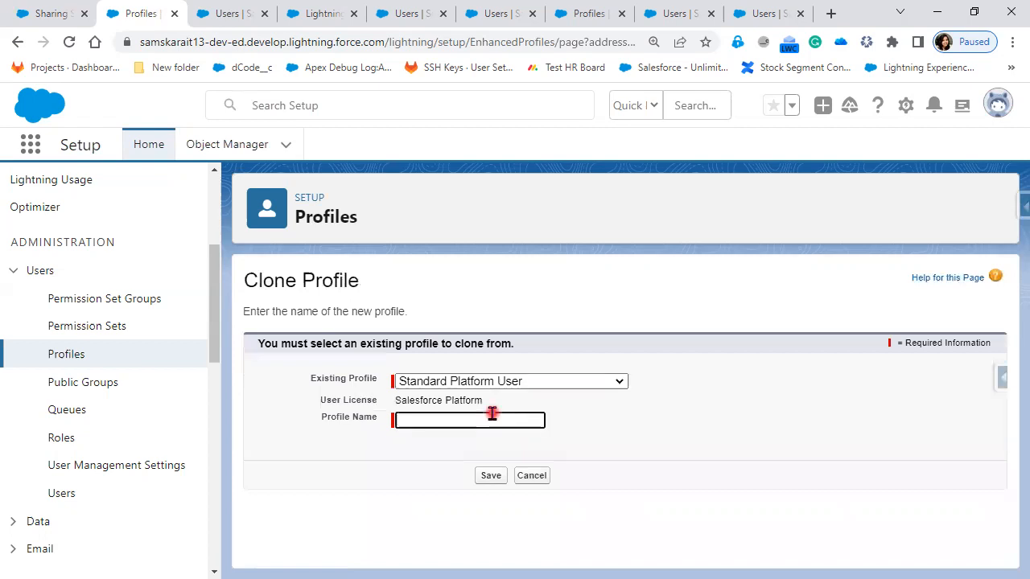
type("Custom Platform User")
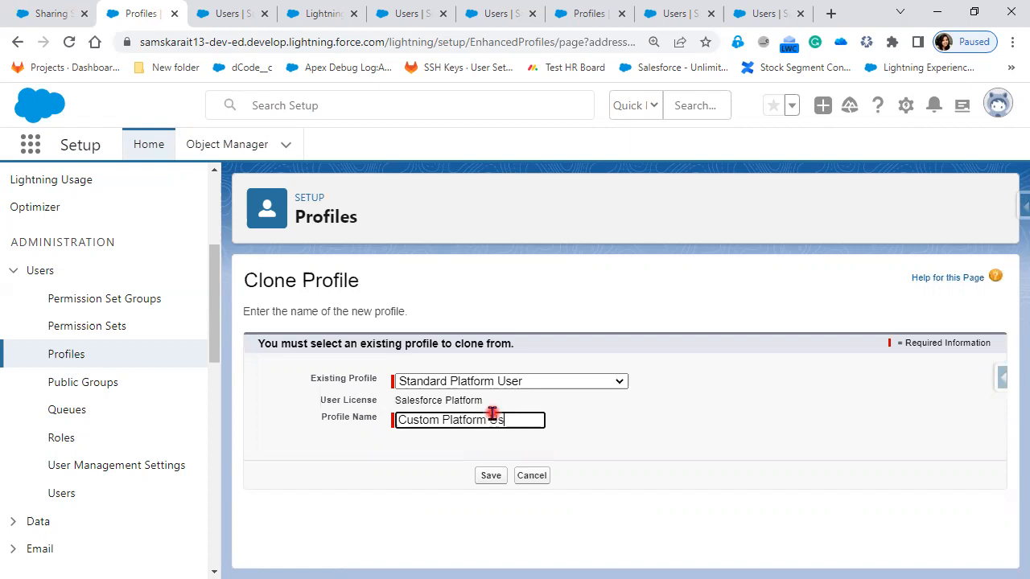
left_click(491, 477)
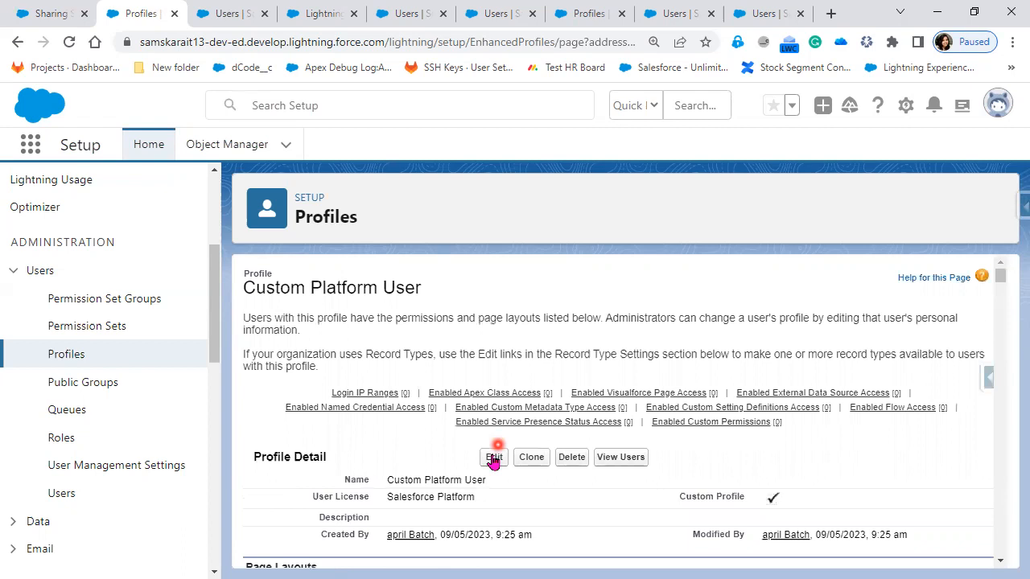
Step: Open the Custom Platform User profile for editing and find its Standard Object Permissions section
left_click(493, 457)
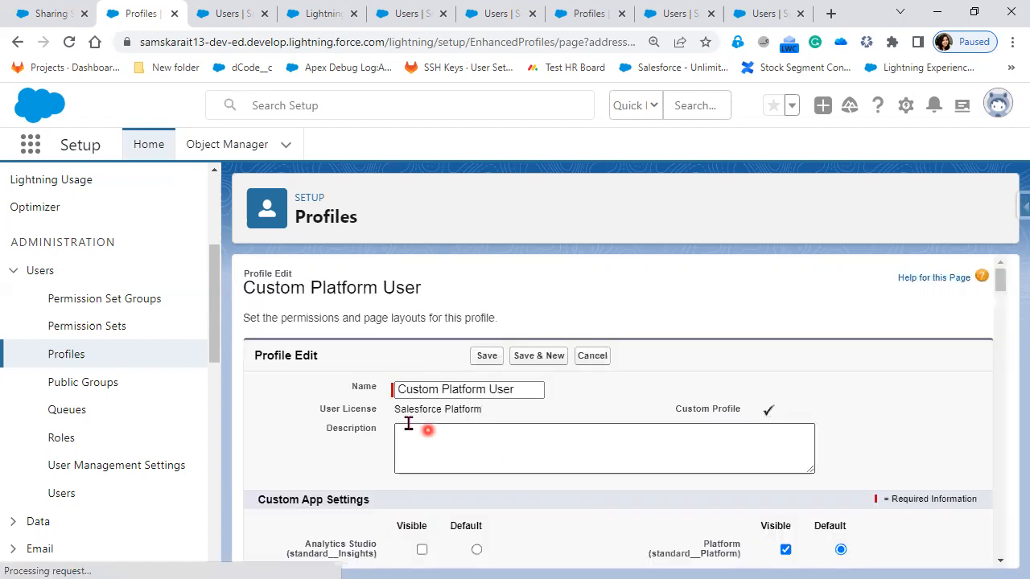
scroll(540, 454, "down", 10)
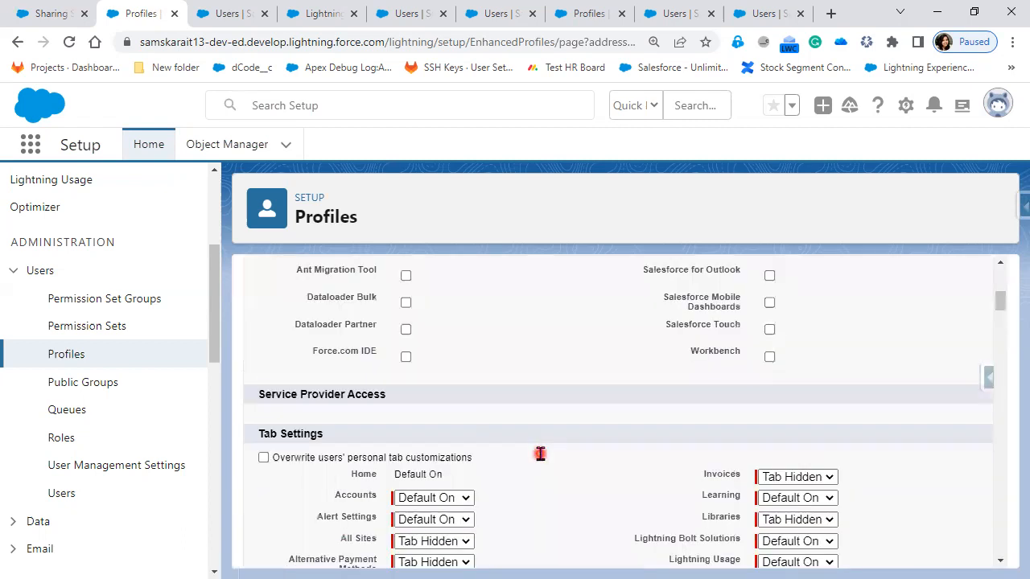
scroll(540, 454, "down", 6)
scroll(540, 454, "down", 5)
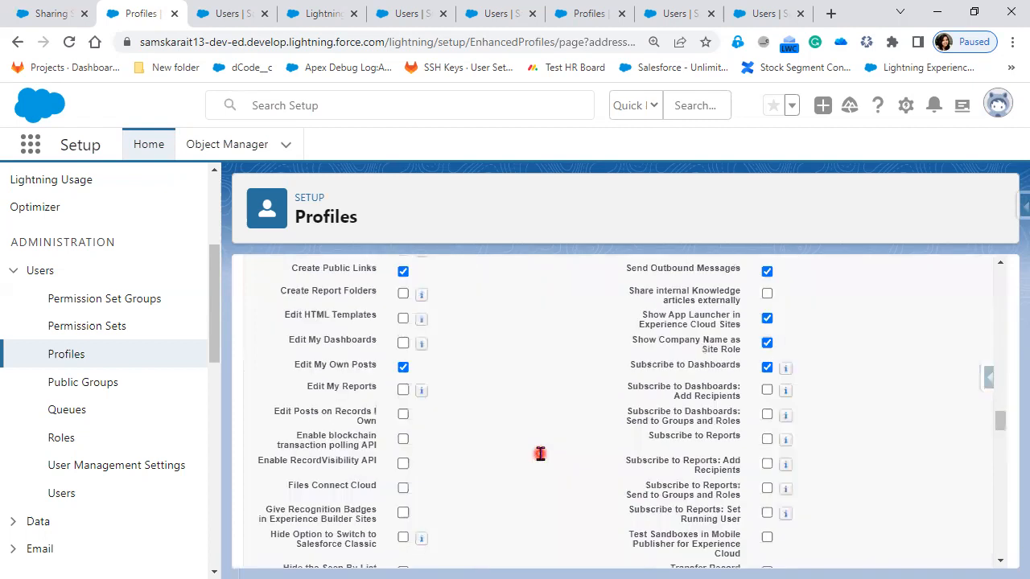
scroll(539, 454, "down", 5)
scroll(515, 322, "down", 3)
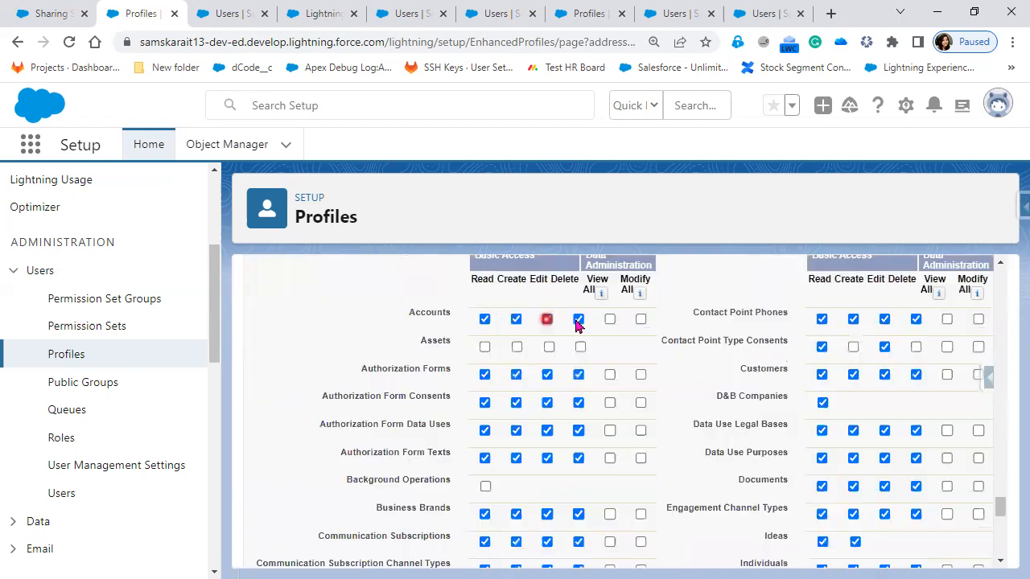
Step: Examine the standard objects listed in the profile's permissions, down to the session settings and password policies
left_click(610, 319)
scroll(665, 478, "down", 3)
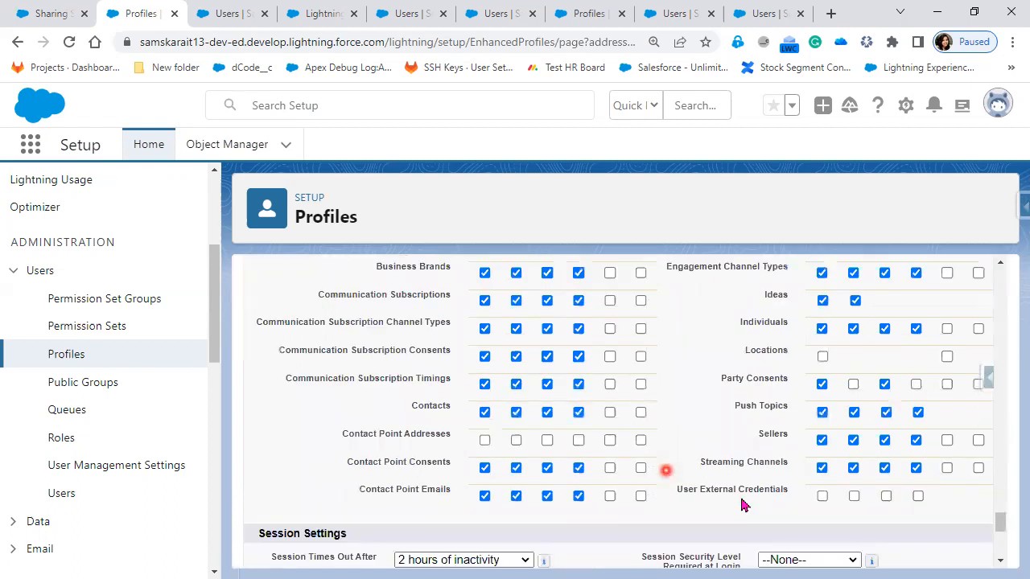
scroll(742, 502, "up", 2)
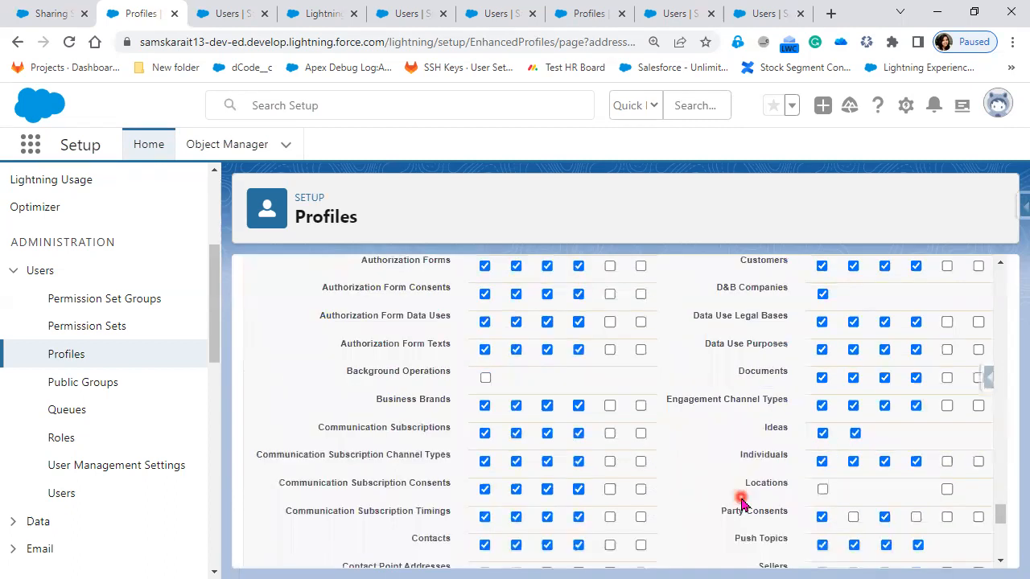
scroll(742, 503, "up", 1)
scroll(742, 503, "down", 1)
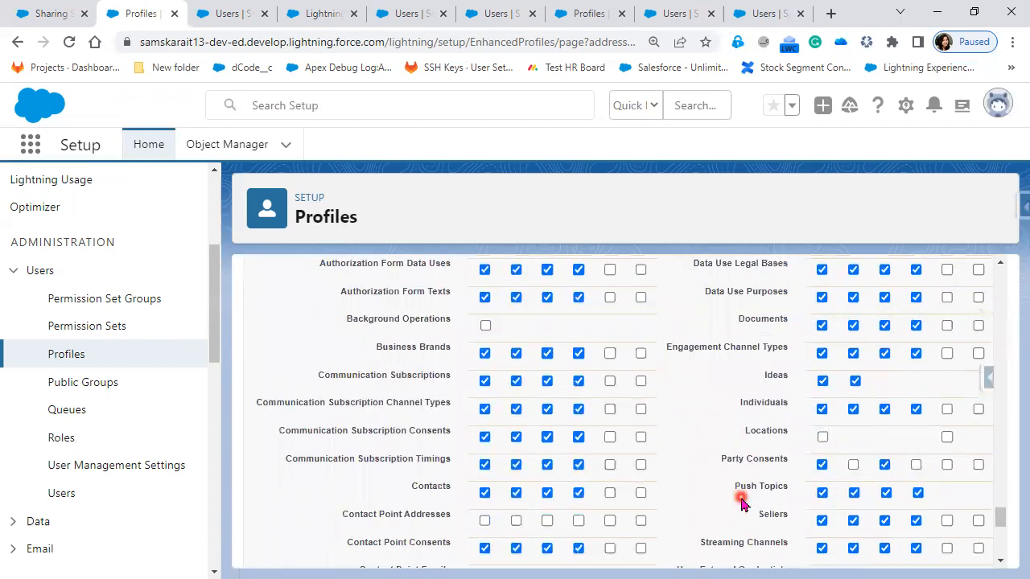
scroll(742, 503, "down", 1)
scroll(742, 503, "up", 1)
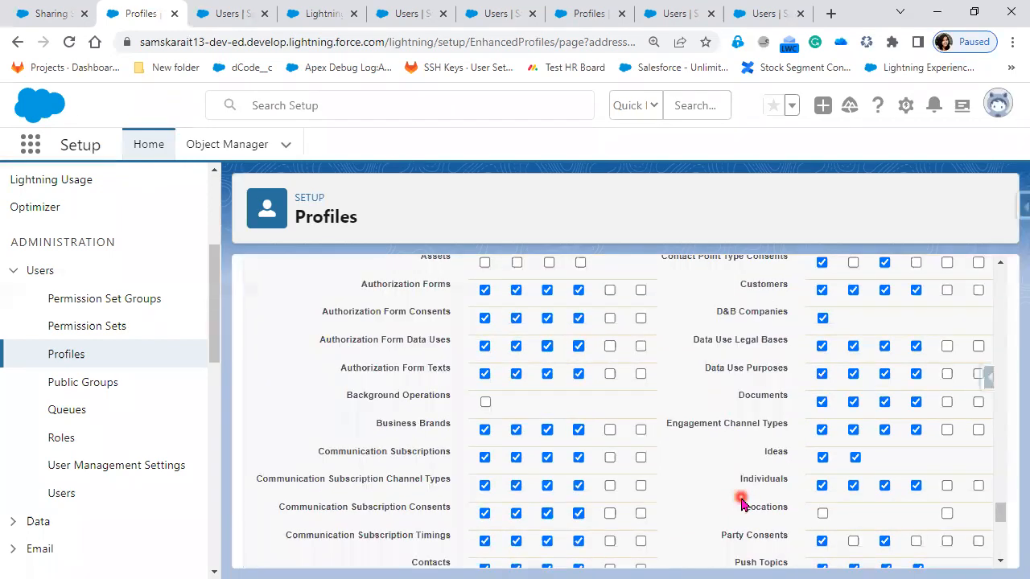
scroll(742, 503, "up", 2)
scroll(742, 503, "down", 1)
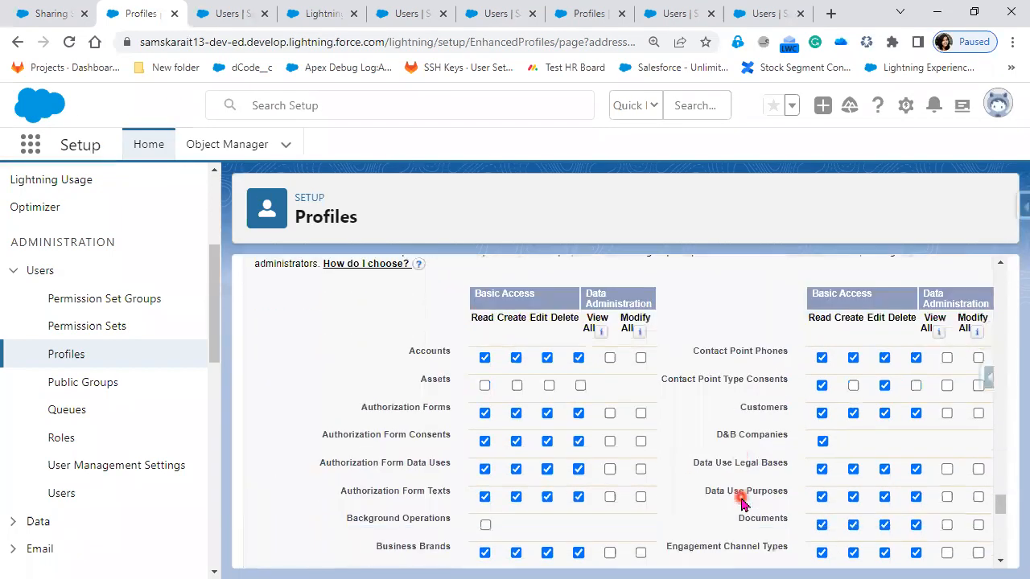
scroll(742, 503, "down", 1)
scroll(741, 503, "down", 3)
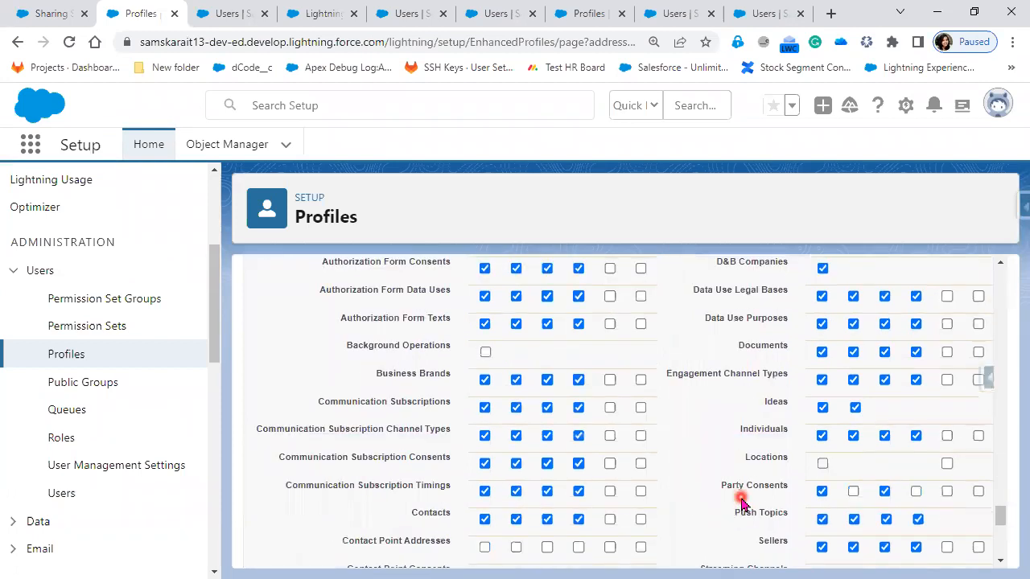
scroll(741, 502, "down", 3)
scroll(742, 503, "down", 3)
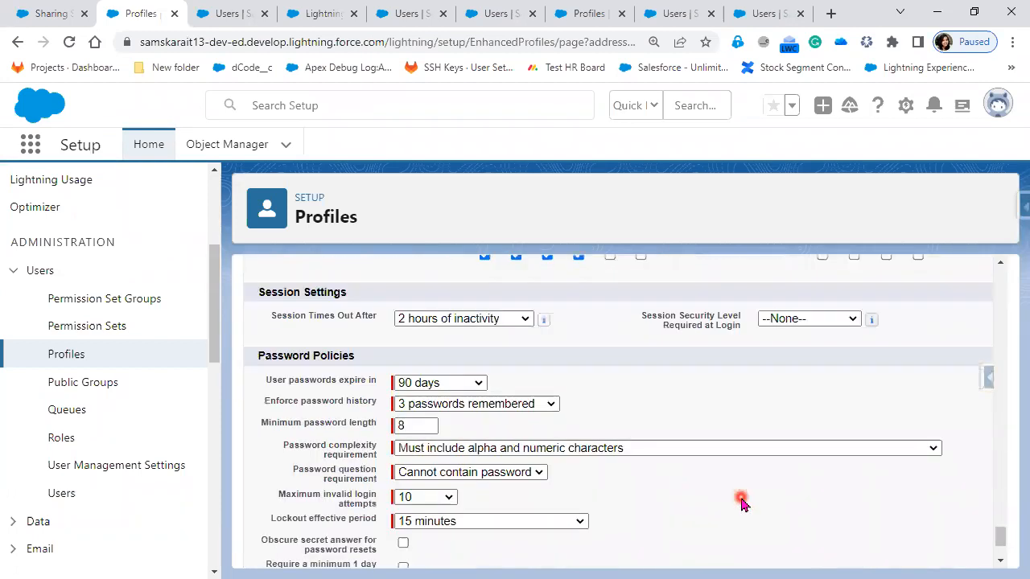
scroll(741, 503, "up", 10)
scroll(459, 408, "up", 1)
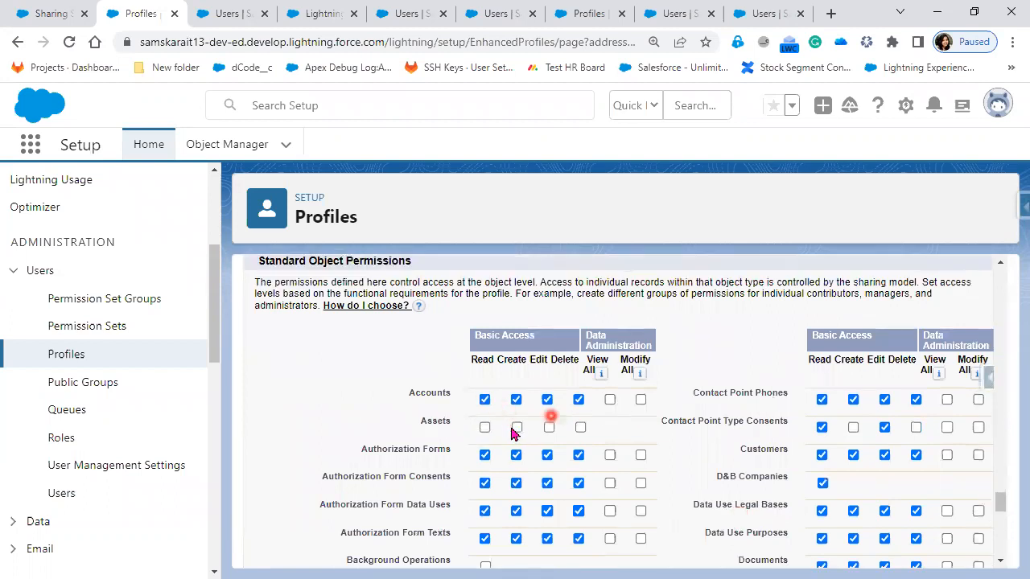
Step: Examine the View All permission for Accounts and the permissions of the remaining standard objects
left_click(609, 401)
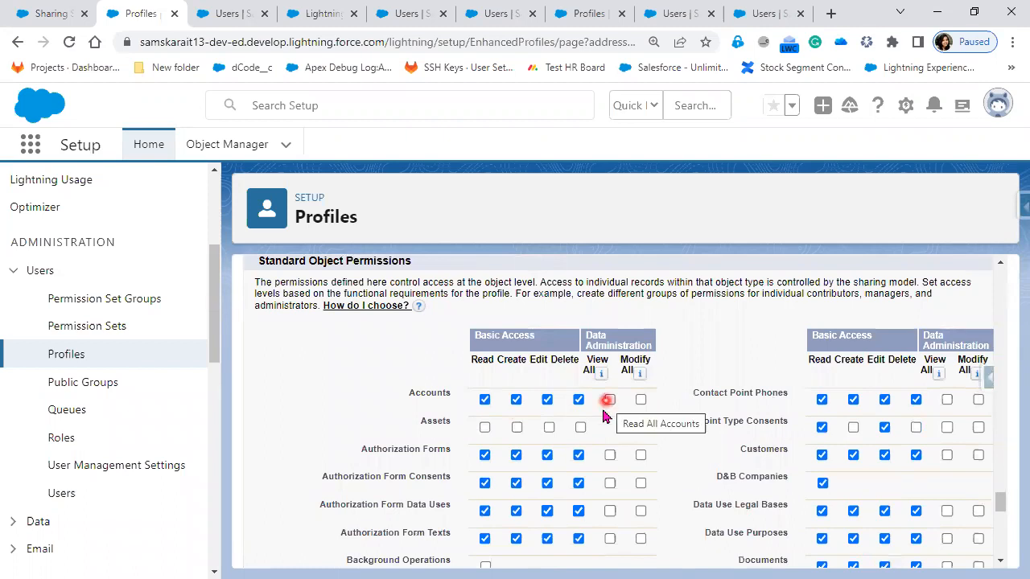
scroll(605, 433, "down", 1)
scroll(605, 433, "down", 1)
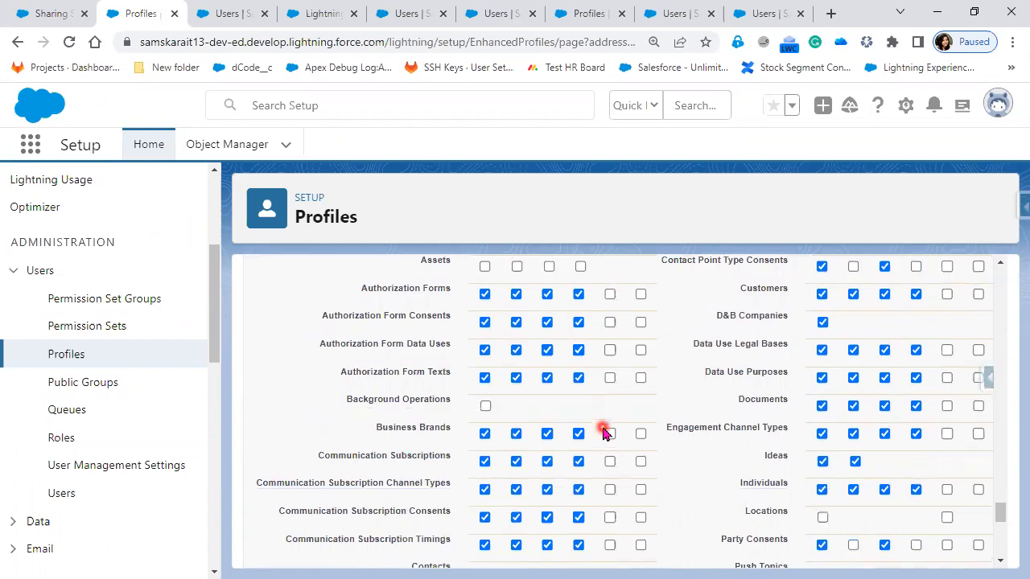
scroll(605, 432, "down", 1)
scroll(605, 433, "down", 1)
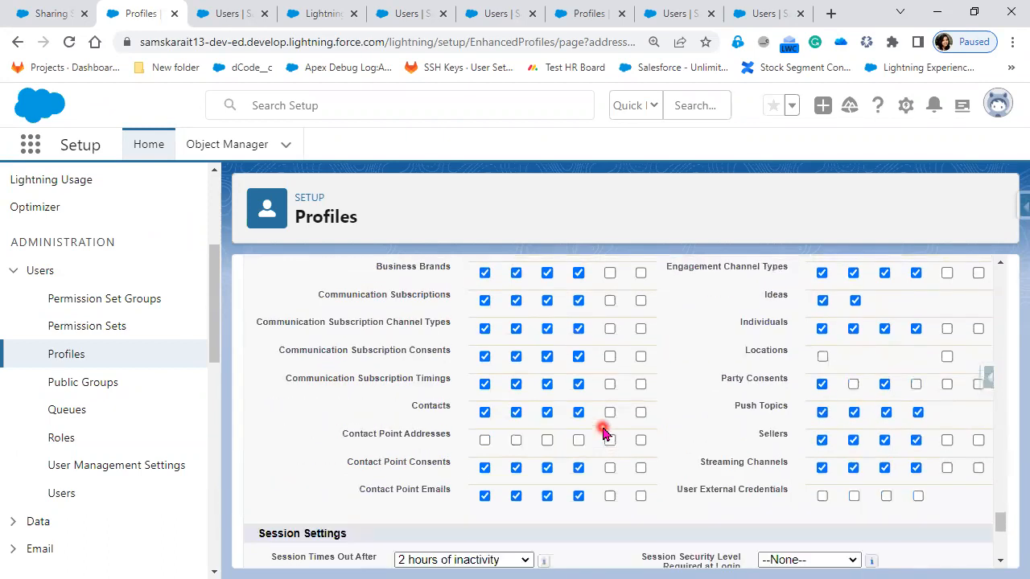
scroll(531, 278, "up", 1)
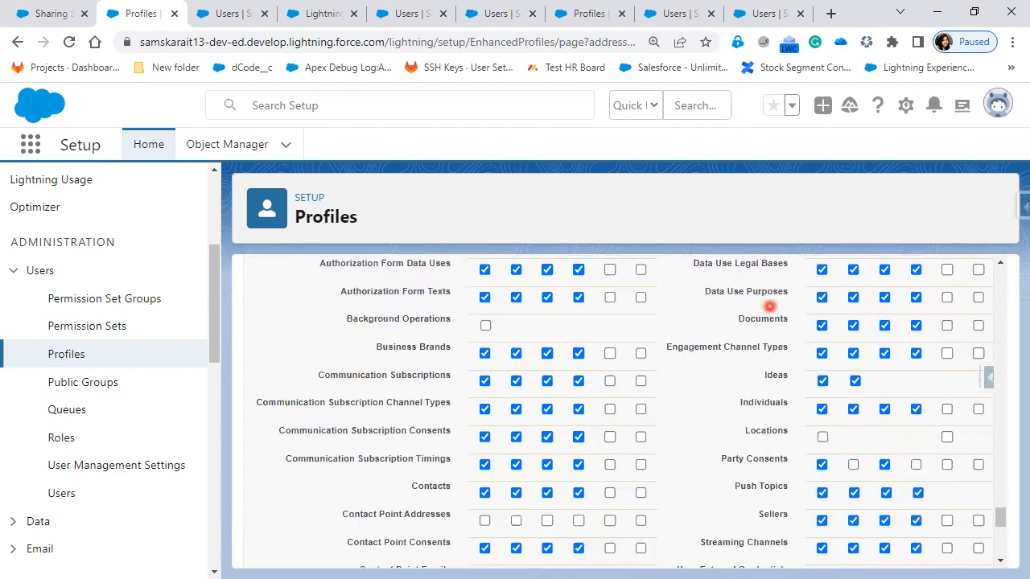
Step: Switch to Notepad++ and create a new blank document
left_click(8, 249)
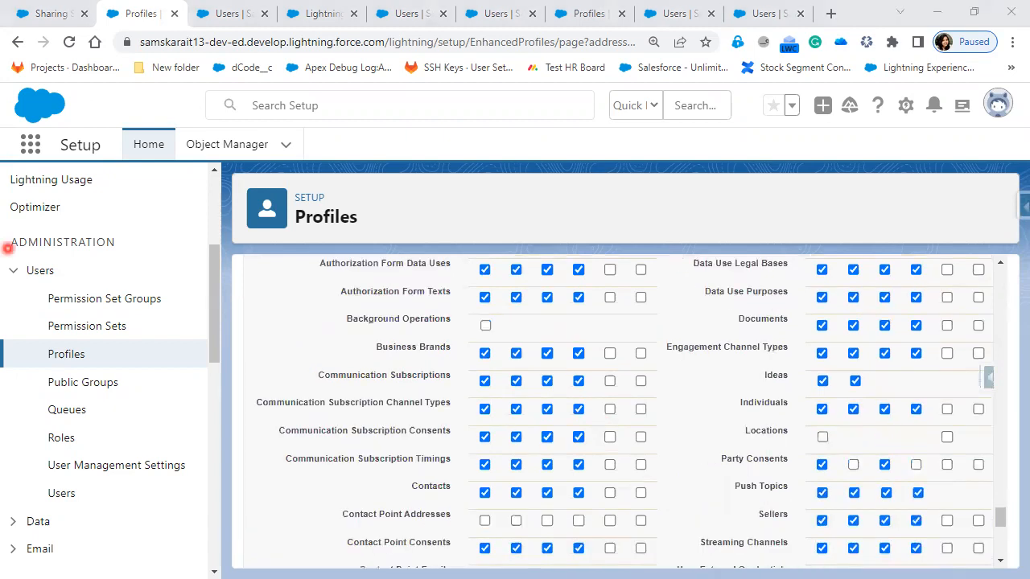
left_click_drag(586, 236, 584, 230)
double_click(584, 230)
key("ctrl+n")
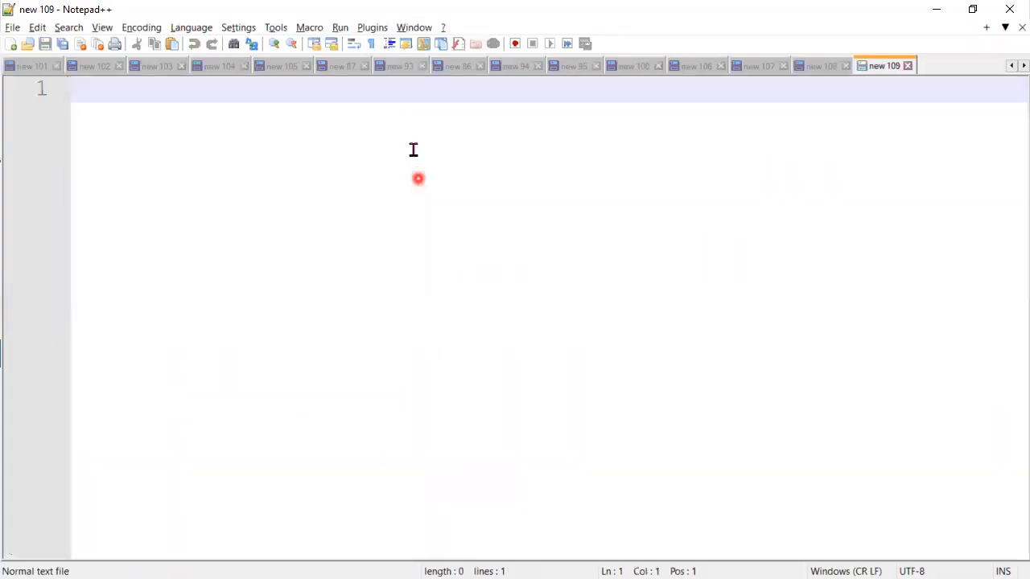
Step: Write "Create New Profile" on the first line of the blank document
type("Crea")
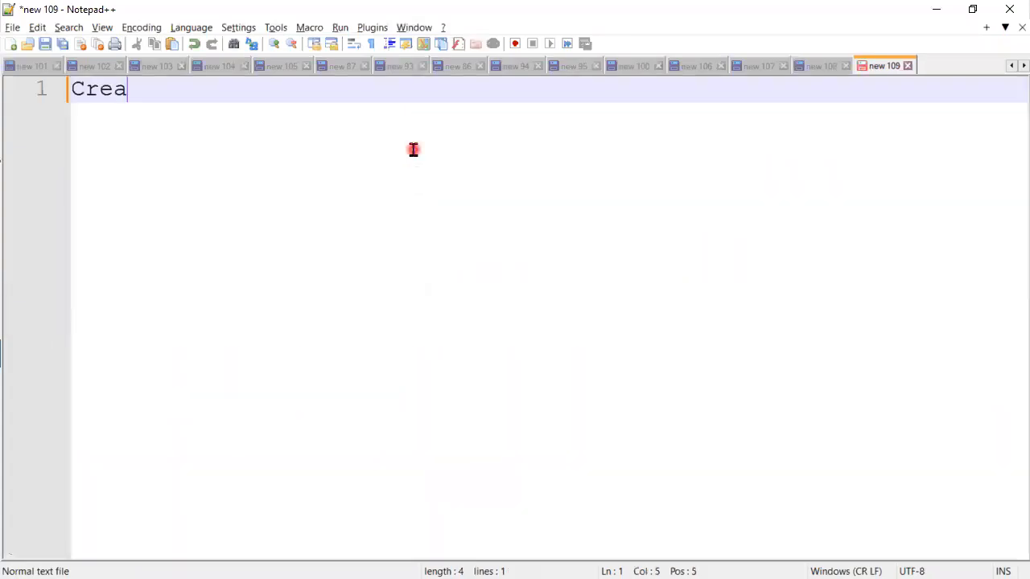
type("te New")
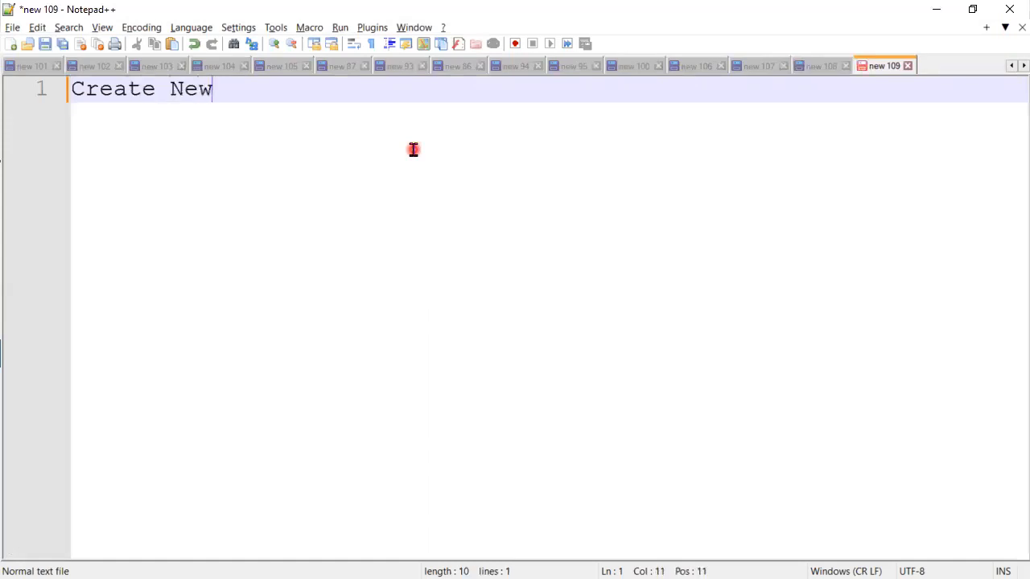
type("Profile")
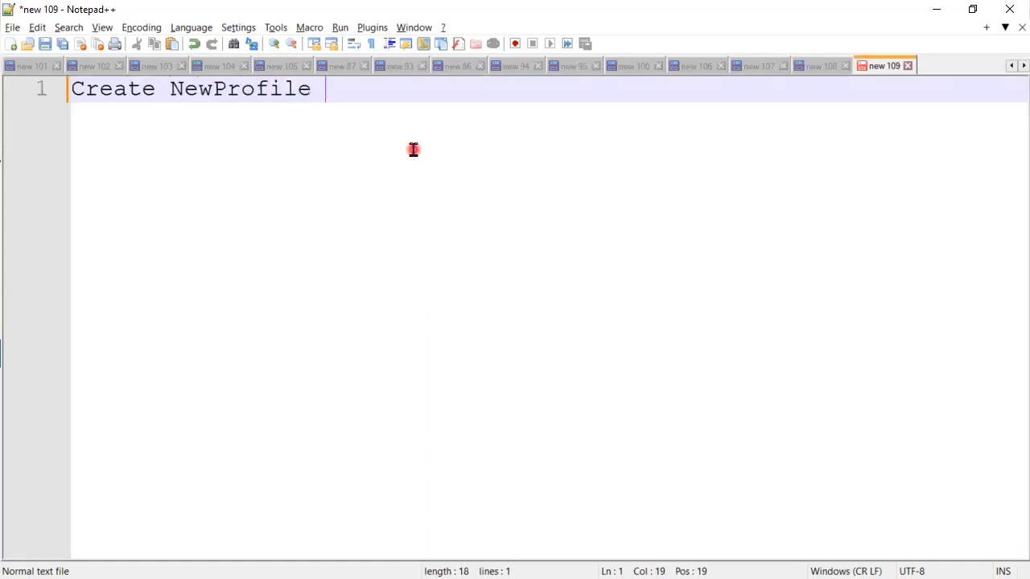
key("Left")
key("Left")
key("Left")
key("Left")
key("Left")
key("Left")
key("Left")
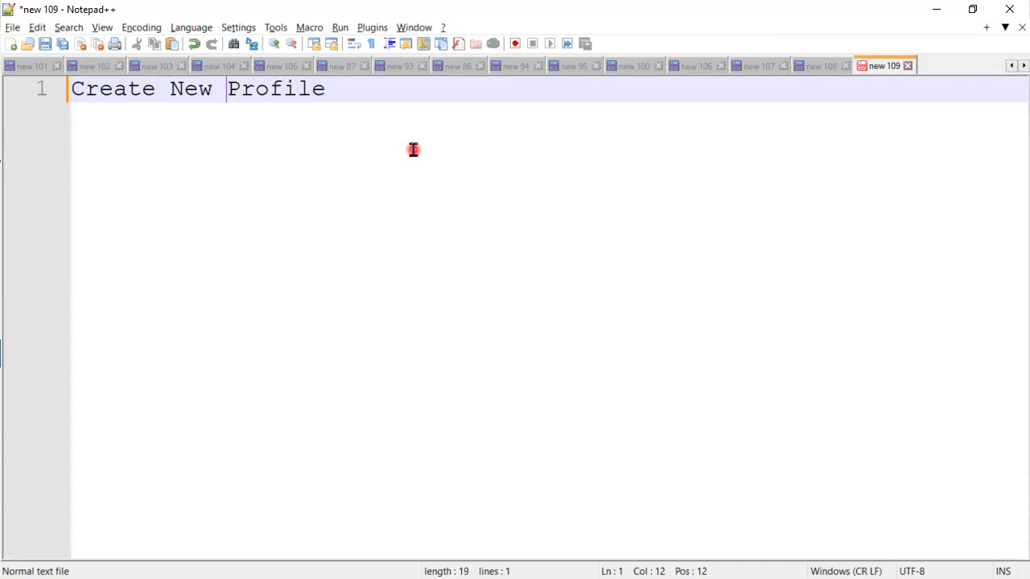
Step: Continue the first line with "by cloning the" and begin a quoted name with "S"
left_click(419, 88)
type("by closin")
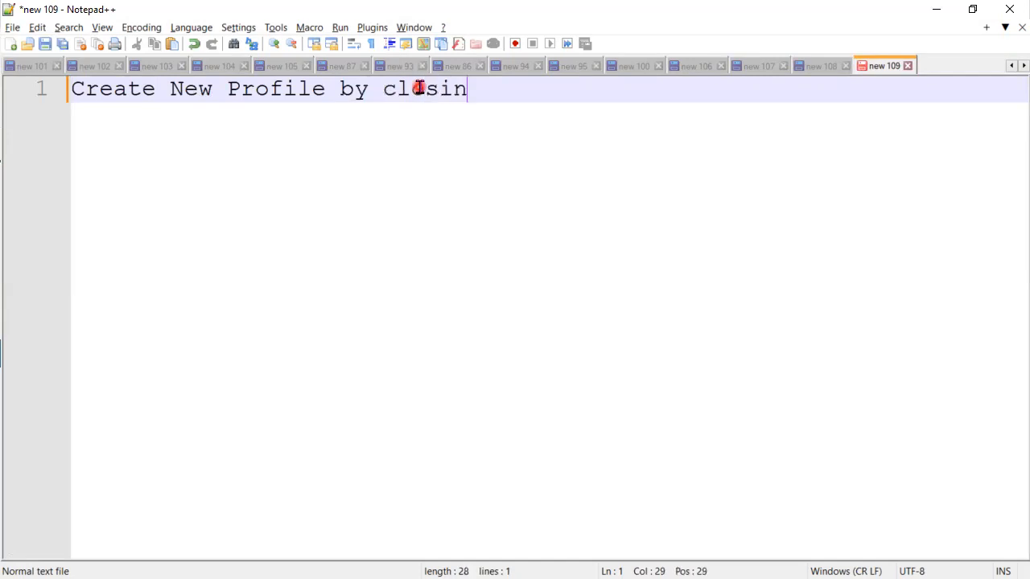
key("BackSpace")
key("BackSpace")
key("BackSpace")
type("ning the")
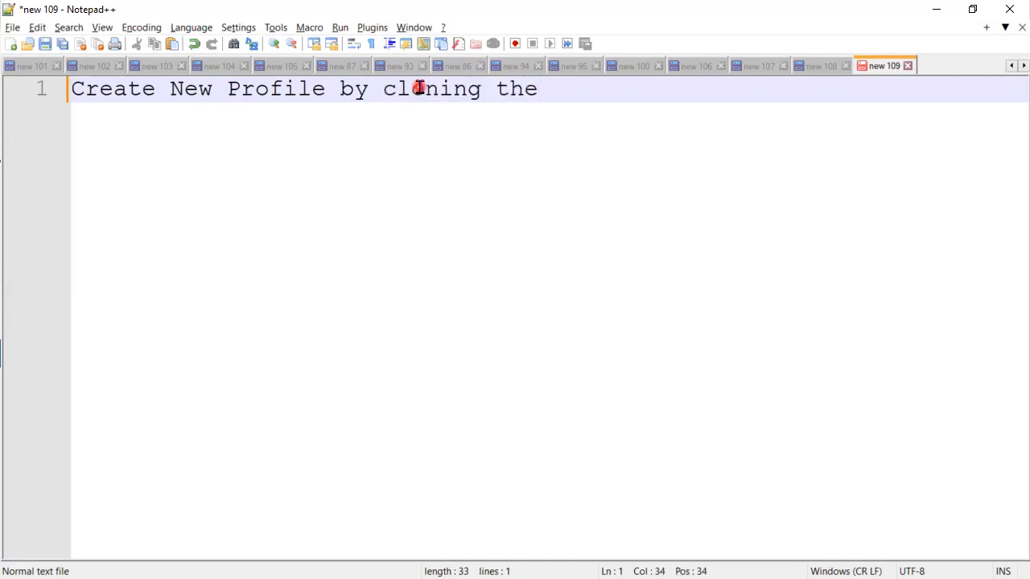
type(" \"S")
Step: Switch to Salesforce and check the name and user license of the Custom Platform User profile
key("alt+Tab")
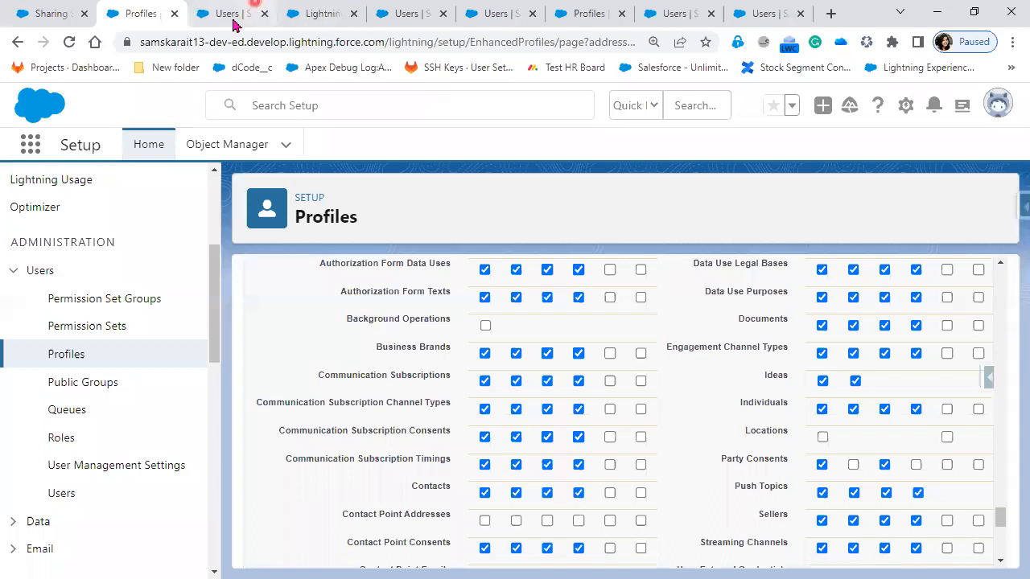
scroll(564, 363, "up", 15)
scroll(564, 368, "up", 20)
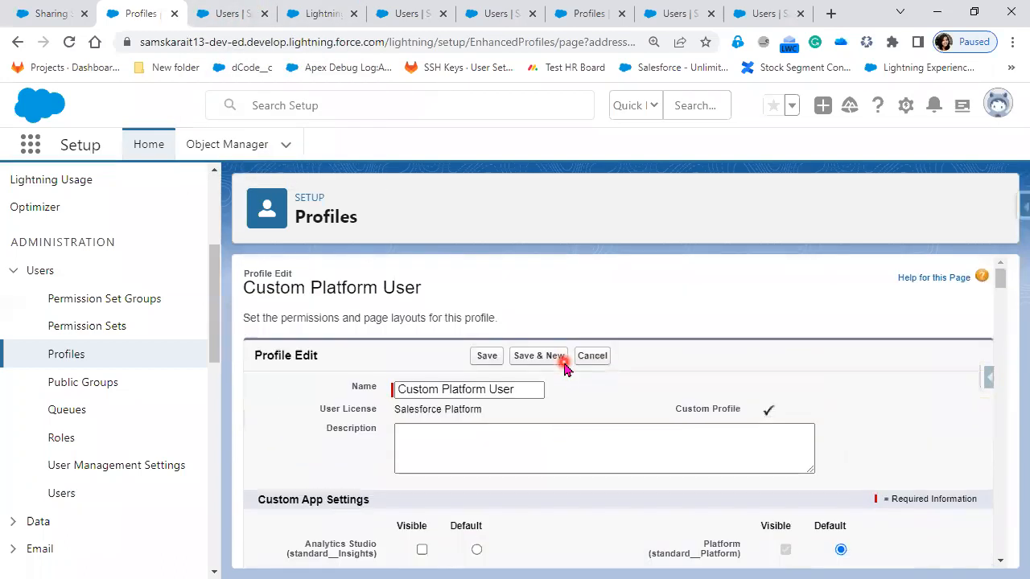
Step: Switch to Notepad++ and complete the first word of the quoted name on line 1 as "Salesforce"
key("alt+Tab")
type("alsofr=")
key("BackSpace")
key("BackSpace")
key("BackSpace")
key("BackSpace")
type("e")
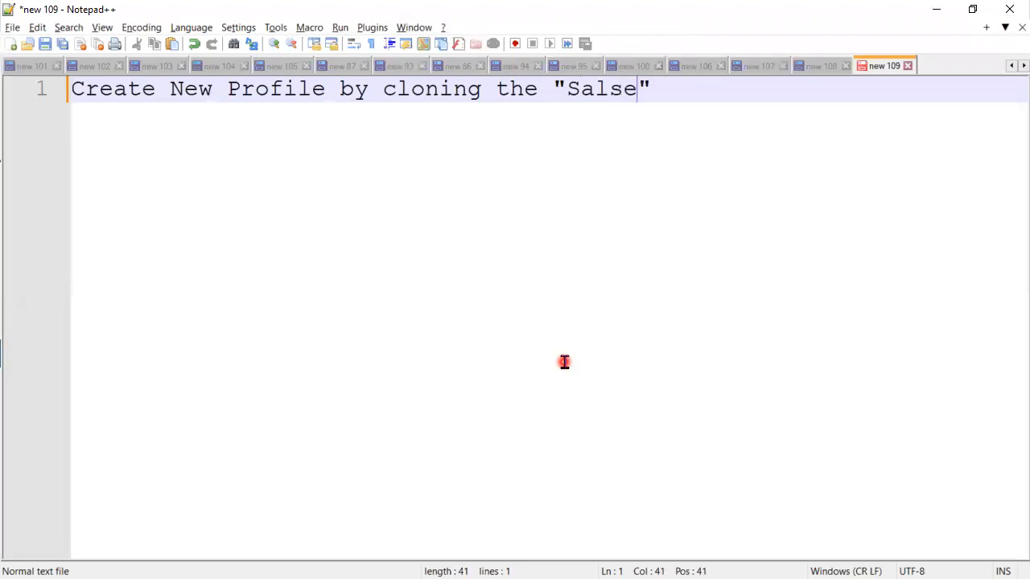
key("BackSpace")
key("BackSpace")
type("esforce")
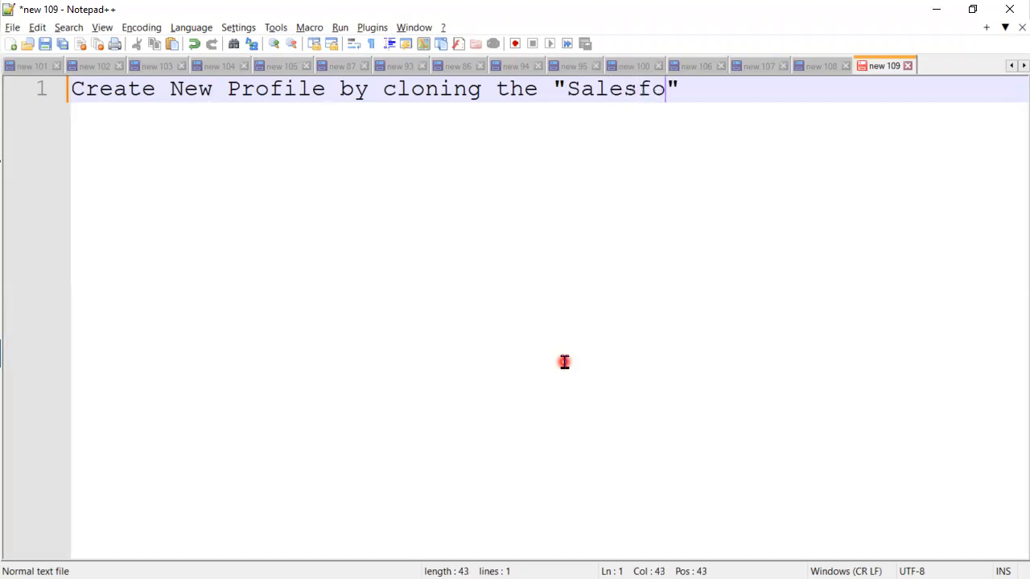
type("Pl")
Step: Finish the quoted name on line 1 with "Platform License" and end the sentence with a period
key("BackSpace")
key("BackSpace")
type("Pla")
type("tfor")
type("m Licens")
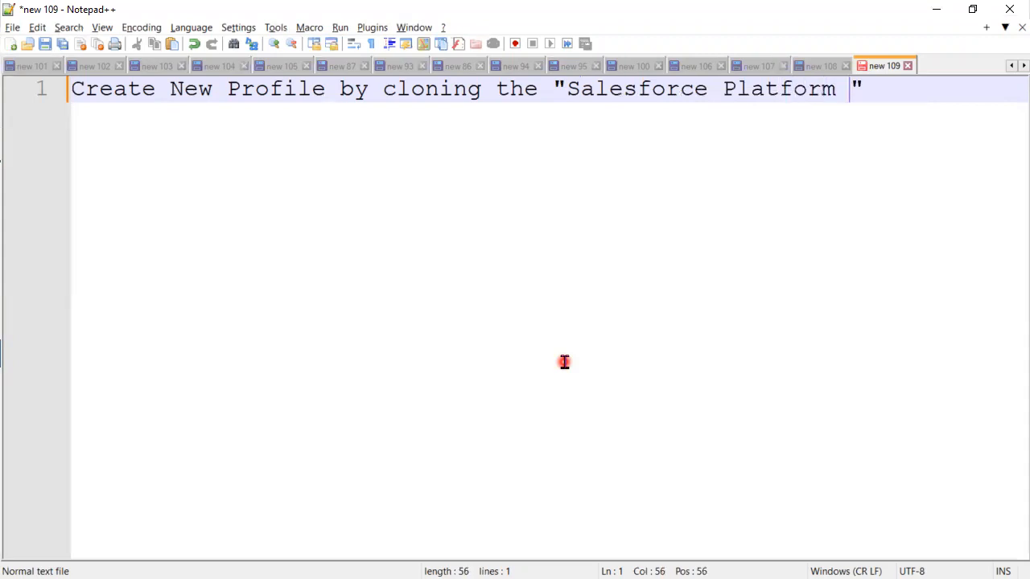
type("e\"")
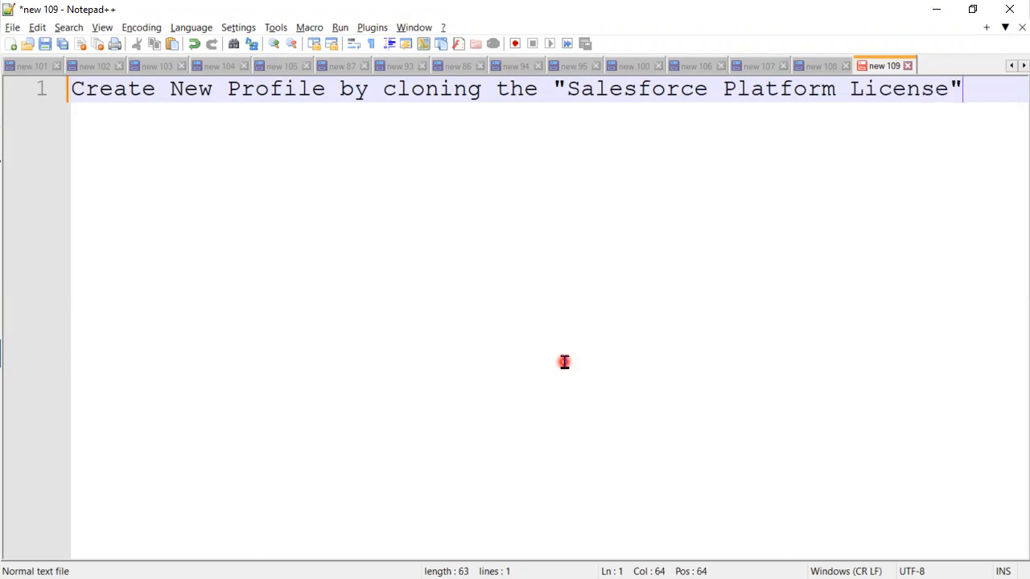
type(".")
Step: Leave a blank line and write "Assign this Profile to the user" on line 3
key("Return")
key("Return")
type("A")
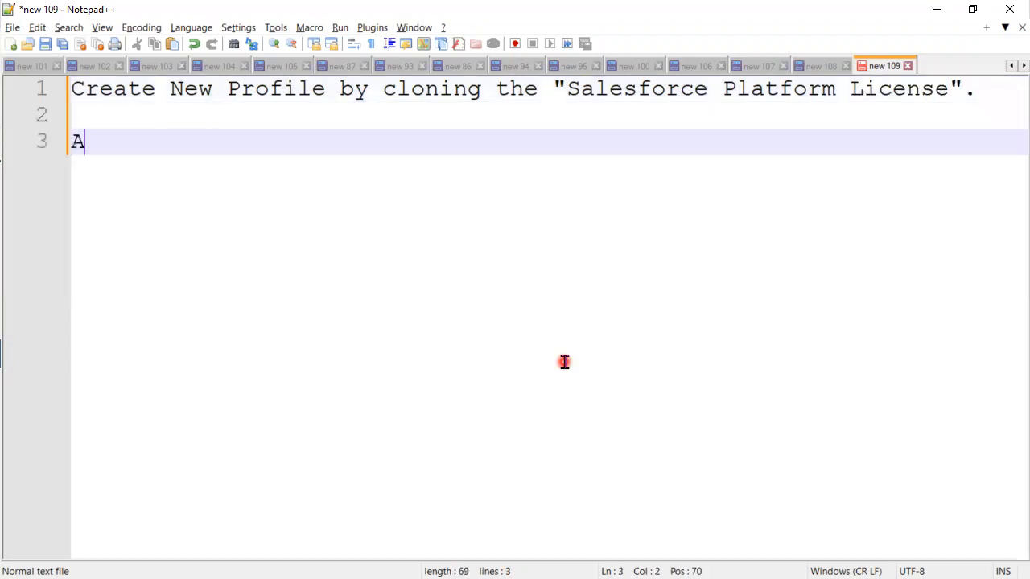
type("ssign this Pro")
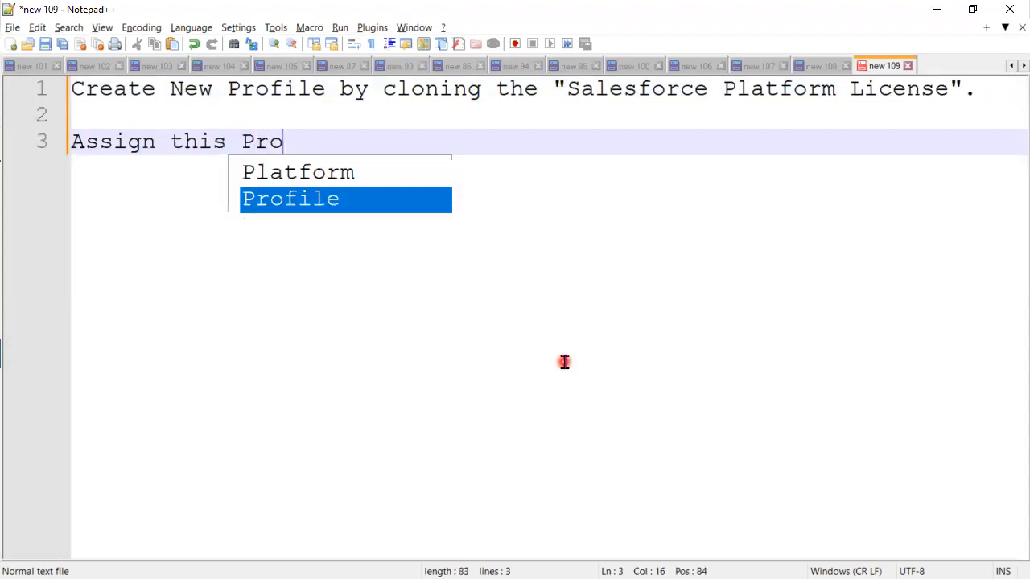
type("file to ")
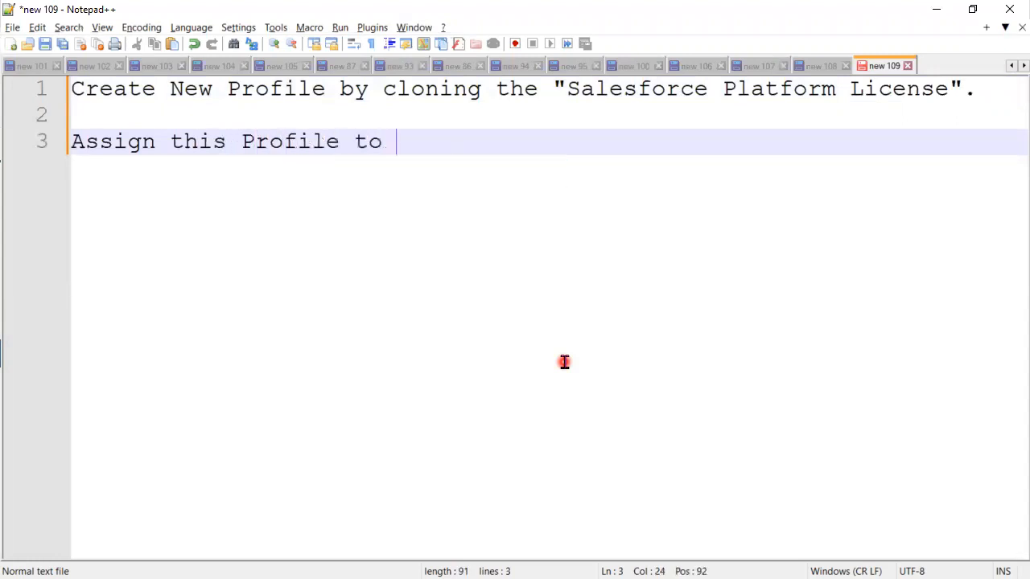
type("the use")
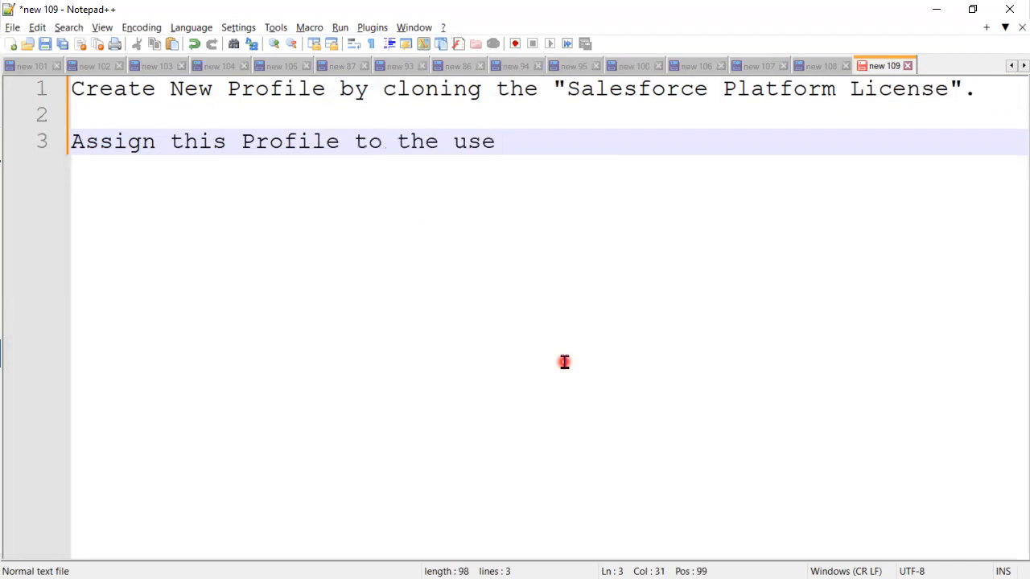
key("Return")
key("BackSpace")
type("r")
Step: Extend the profile assignment line with "--> check whether user"
key("Return")
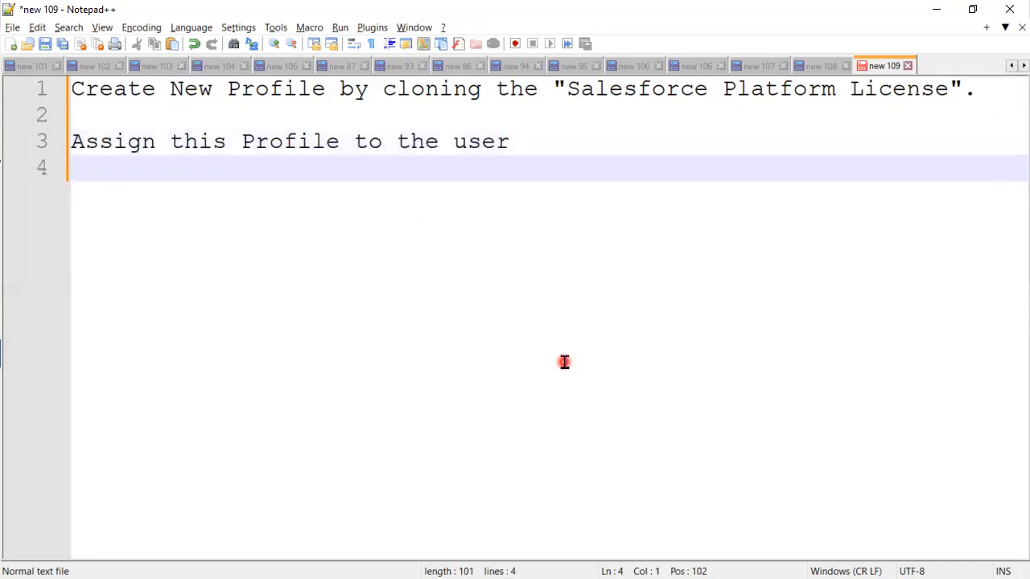
key("Left")
type("--> check whether user")
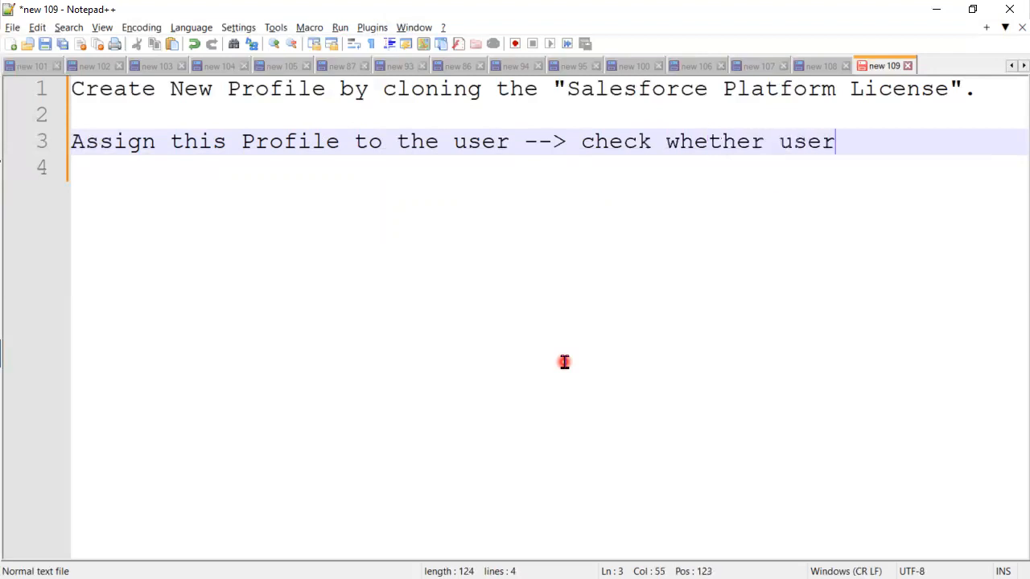
Step: Continue the sentence on line 4 with "is able to see the"
key("Return")
type("isable t")
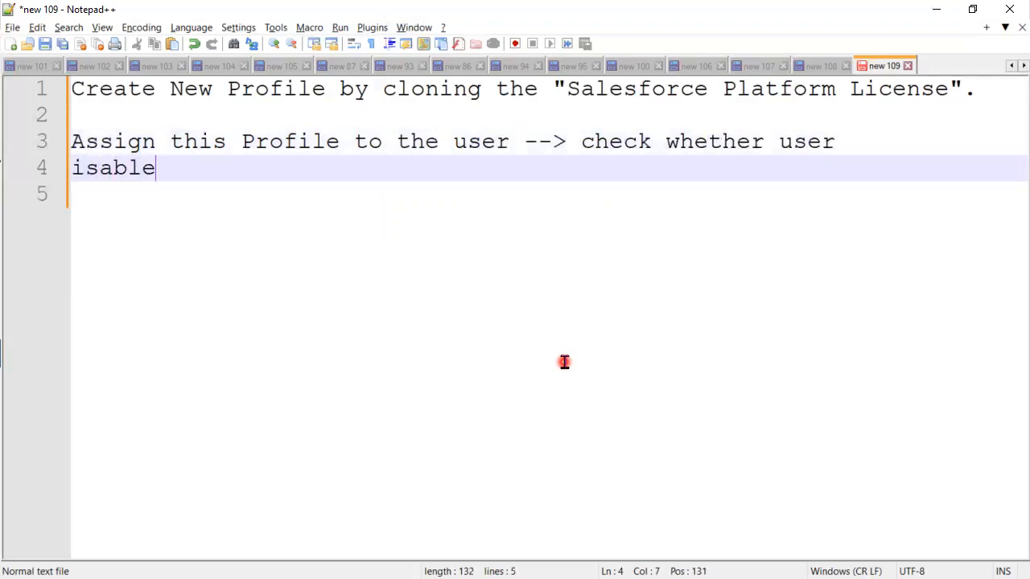
key("BackSpace")
key("BackSpace")
key("BackSpace")
key("BackSpace")
type("able tos")
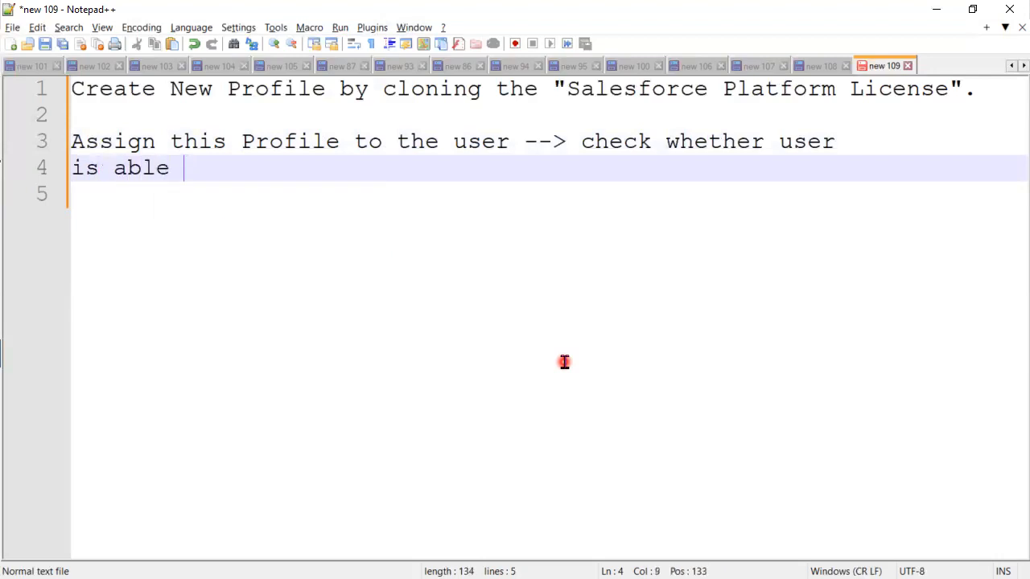
key("BackSpace")
type("see th")
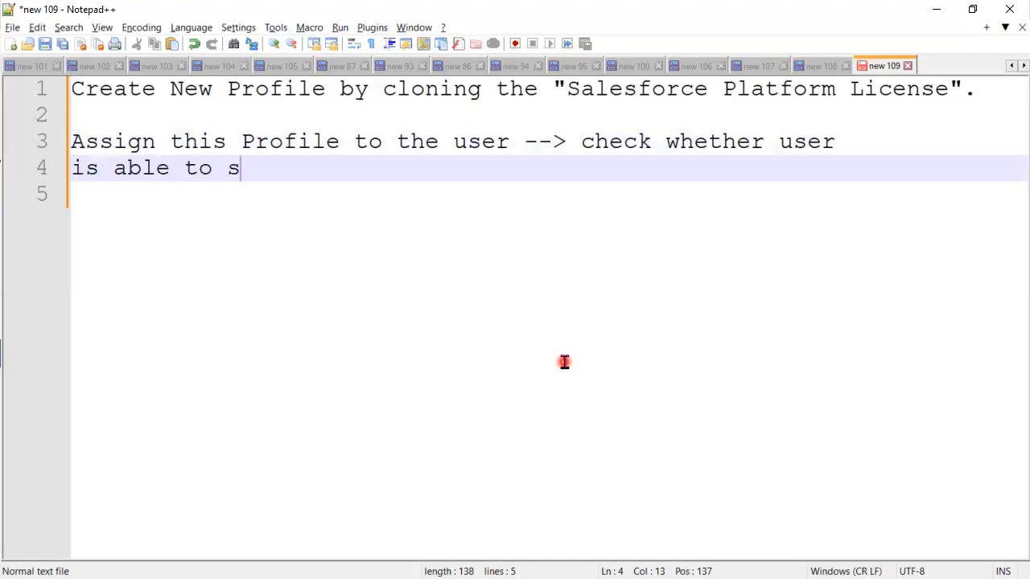
Step: Complete line 4 with "Opportunity and Cases Object", correcting the wording so that "Object" replaces "records"
type("records")
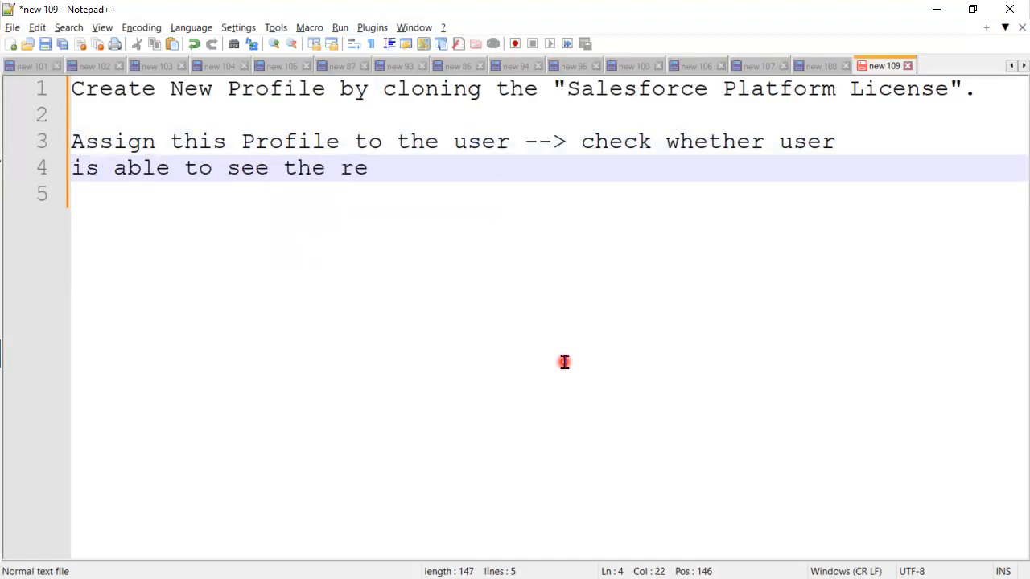
key("BackSpace")
key("BackSpace")
key("BackSpace")
key("BackSpace")
key("BackSpace")
key("BackSpace")
key("BackSpace")
type("Opportunity ")
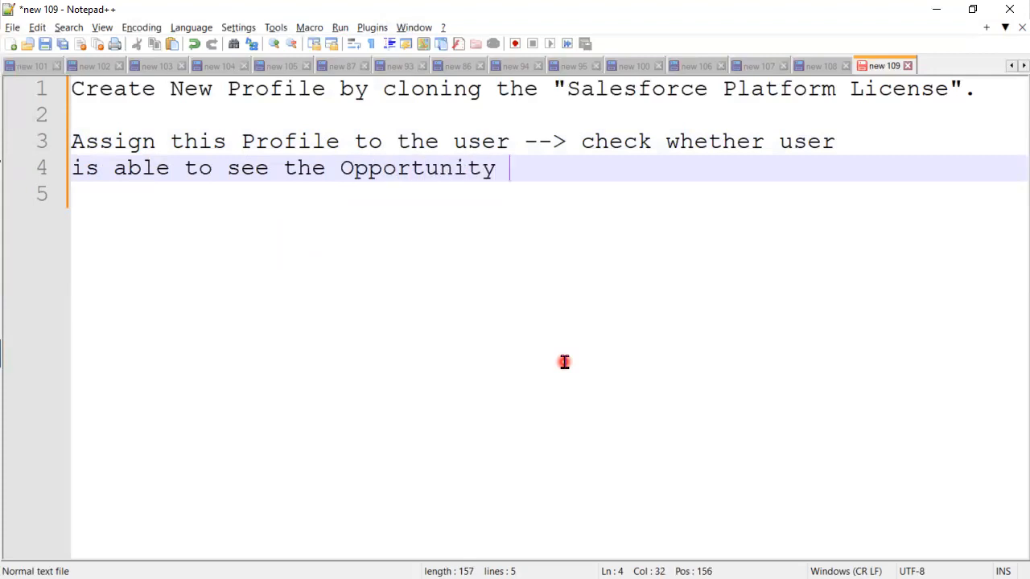
type("and Cases")
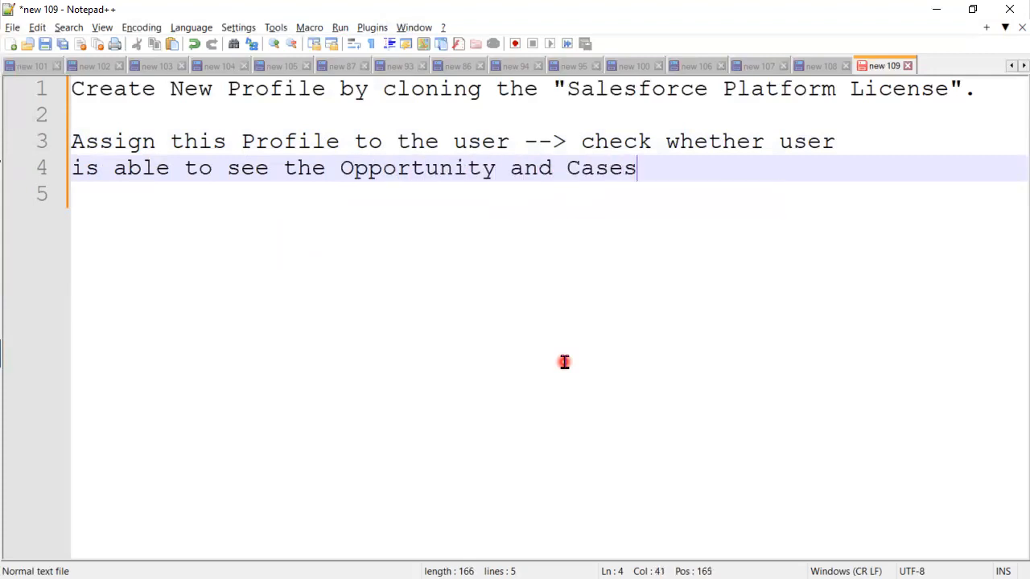
type(" records")
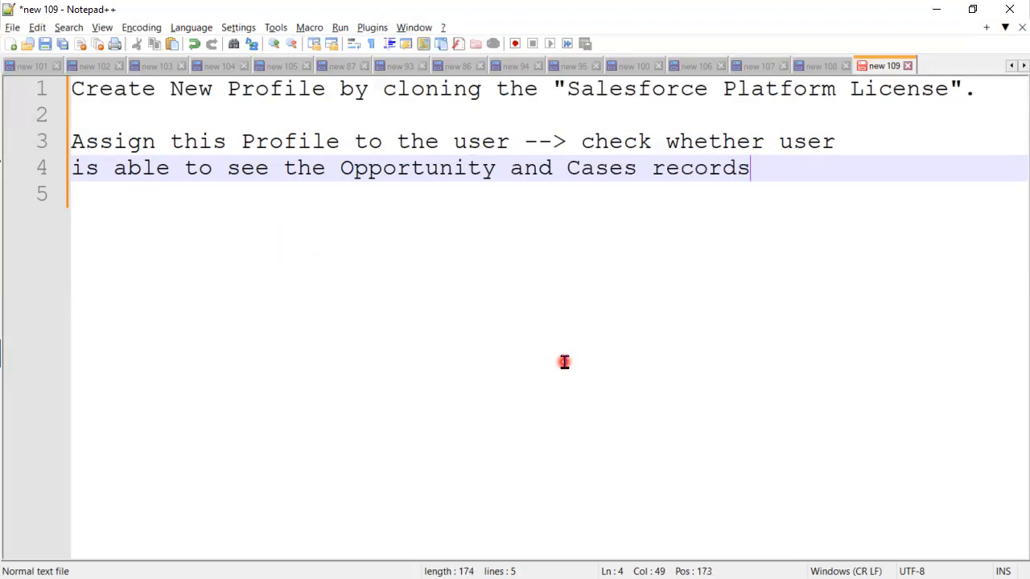
key("BackSpace")
key("BackSpace")
key("BackSpace")
key("BackSpace")
key("BackSpace")
key("BackSpace")
key("BackSpace")
type("Object")
Step: Leave a blank line and write "Create a Permission set" on line 6
key("Return")
key("Return")
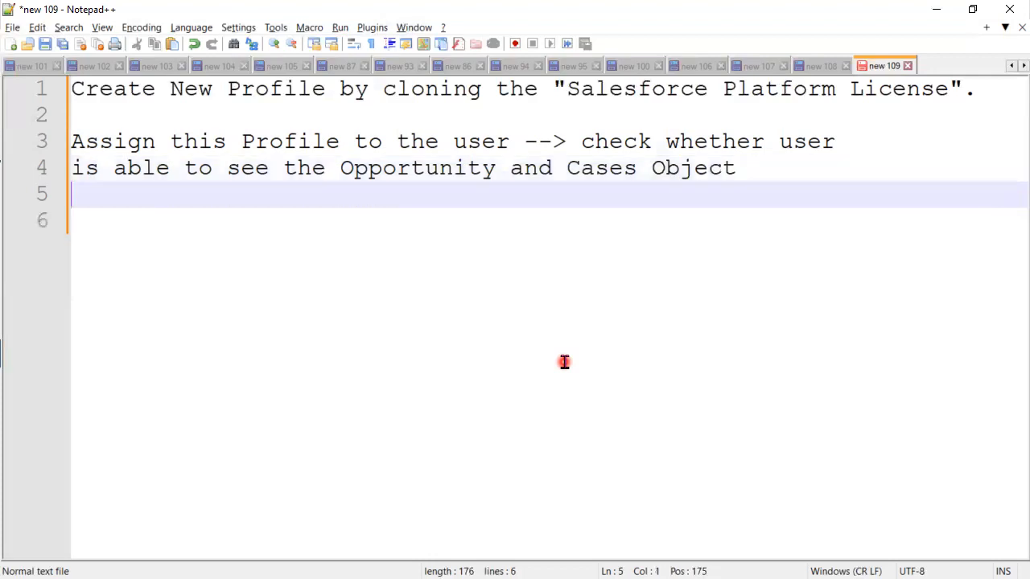
type("Create")
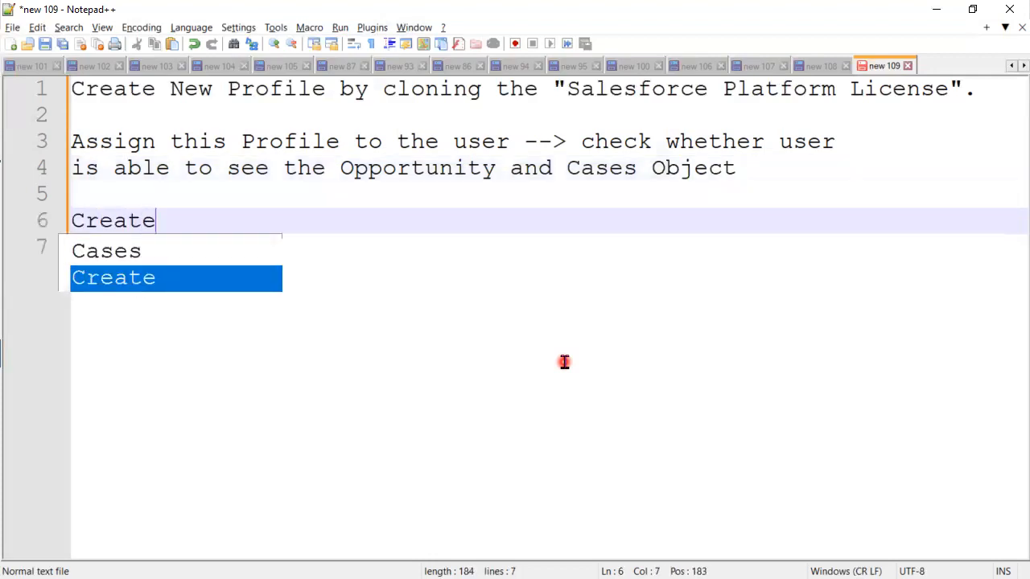
type(" a Perm")
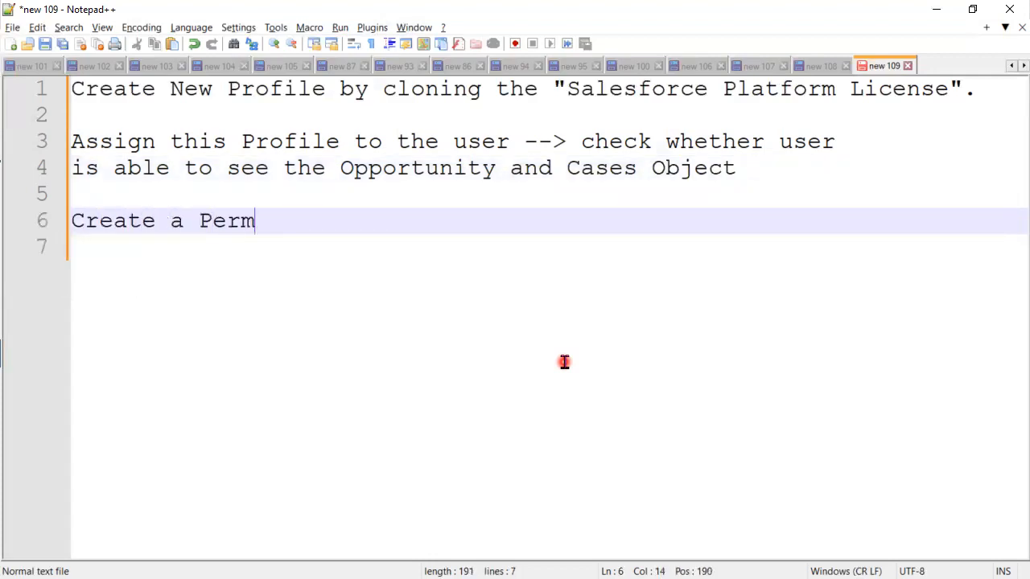
type("ission set ")
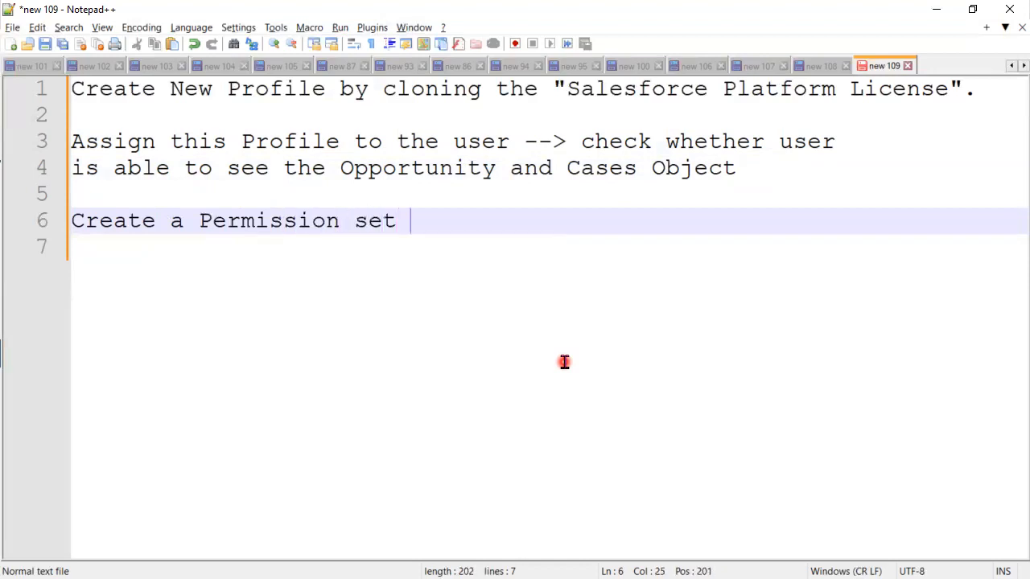
type("by")
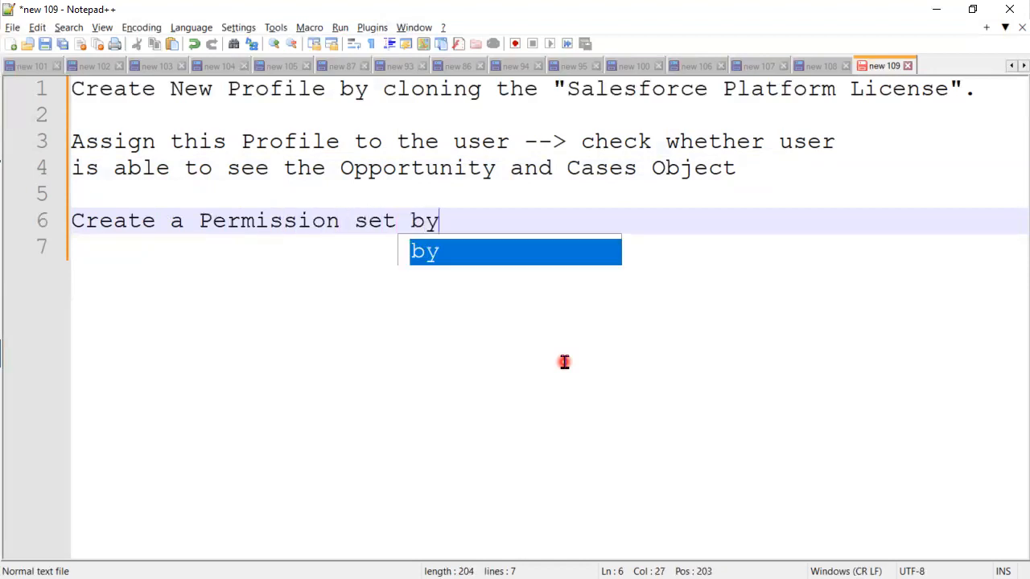
type(" enabling")
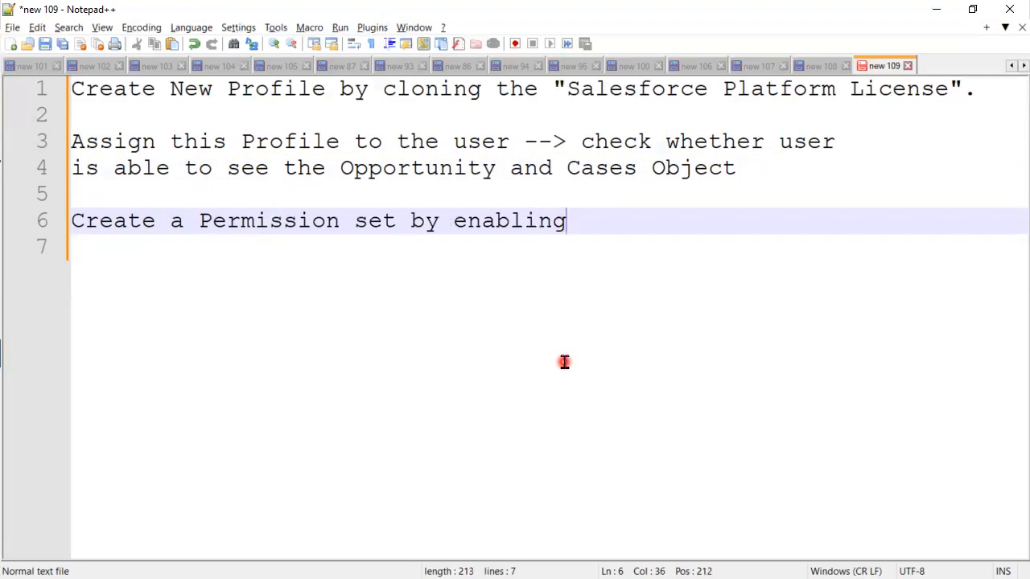
type(" Opportunitya")
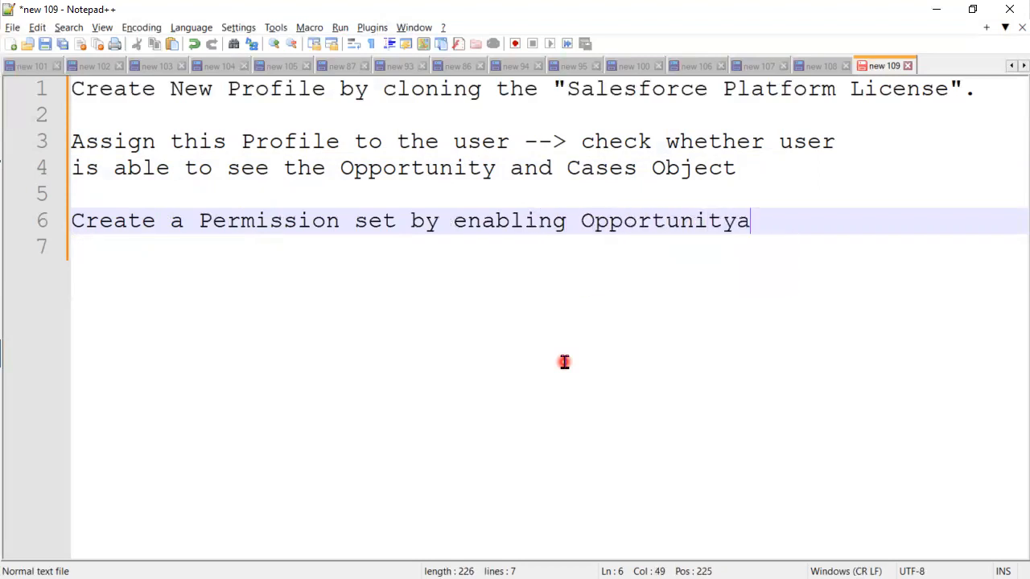
Step: Complete the permission set line with "by enabling Opportunity and Cases (CRED)"
key("BackSpace")
type("a")
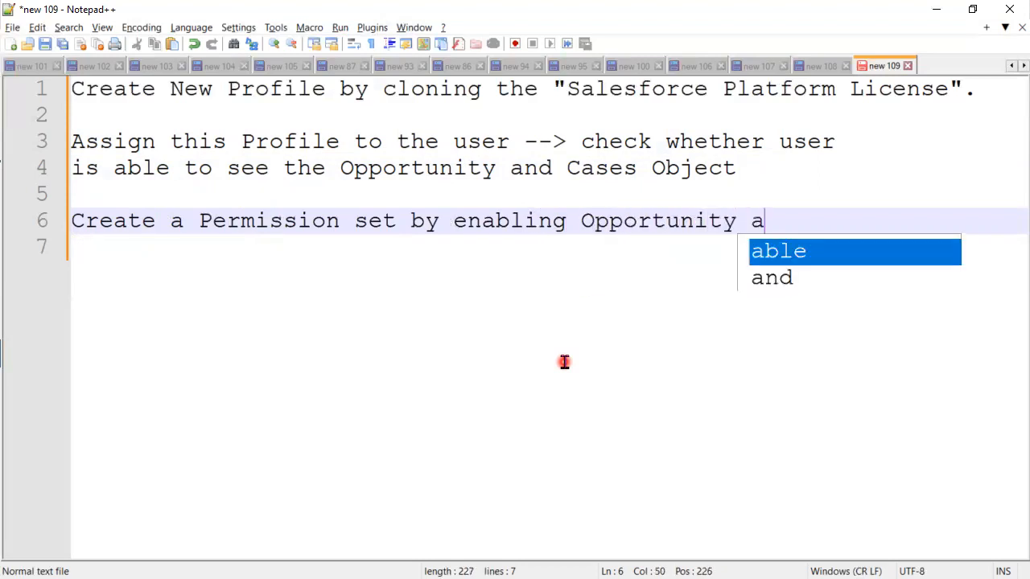
type("nd Cases")
key("Escape")
type("(CRED)")
Step: Leave a blank line and write "Assign Permission set to the above user" on line 8
key("Return")
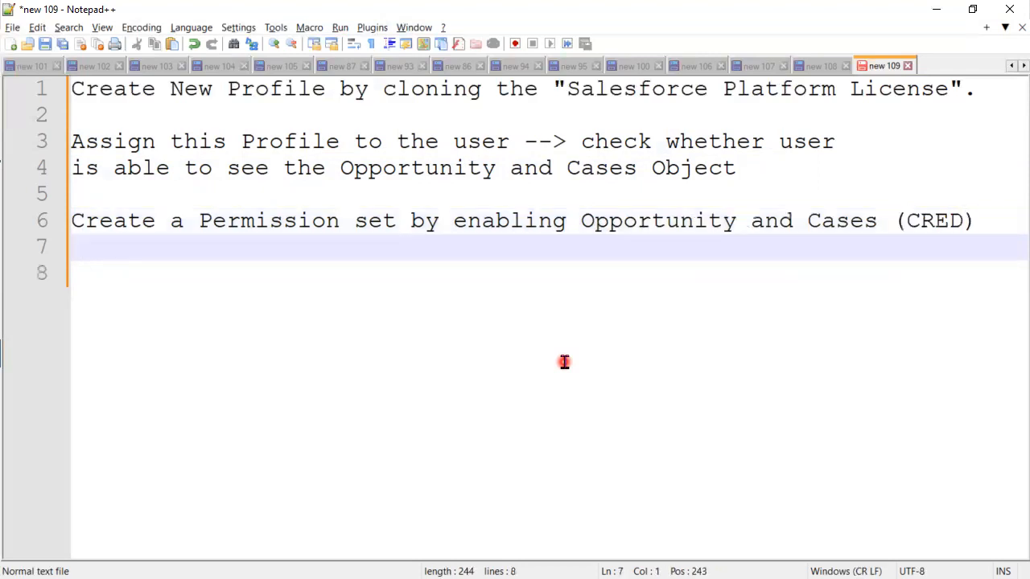
key("Return")
type("Ass")
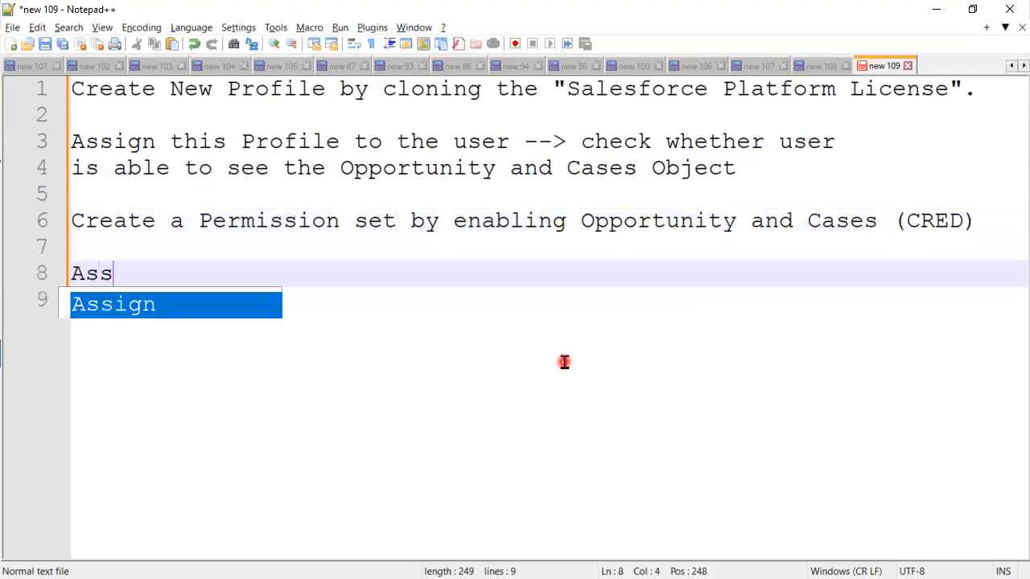
type("ign P")
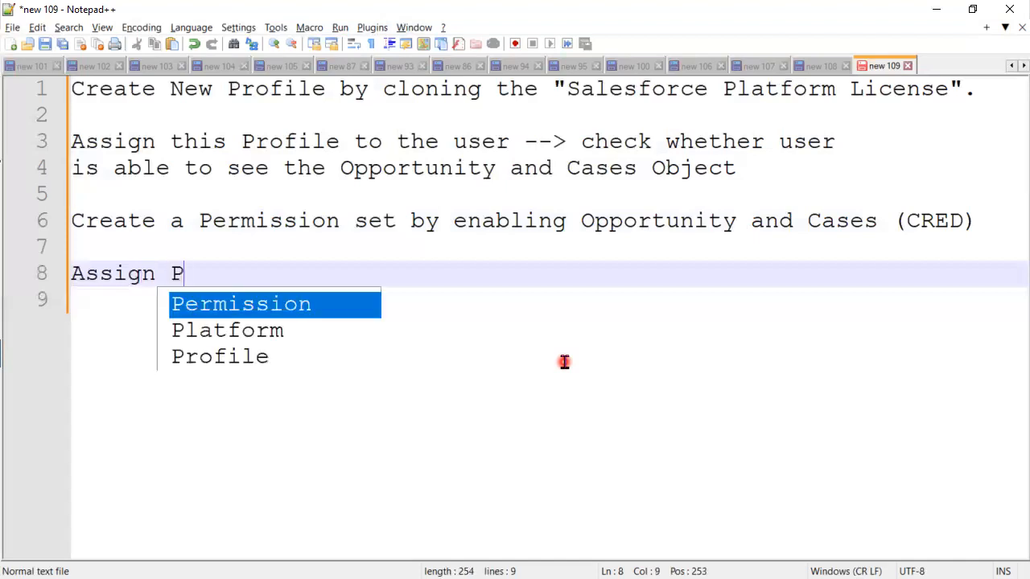
type("ermission s")
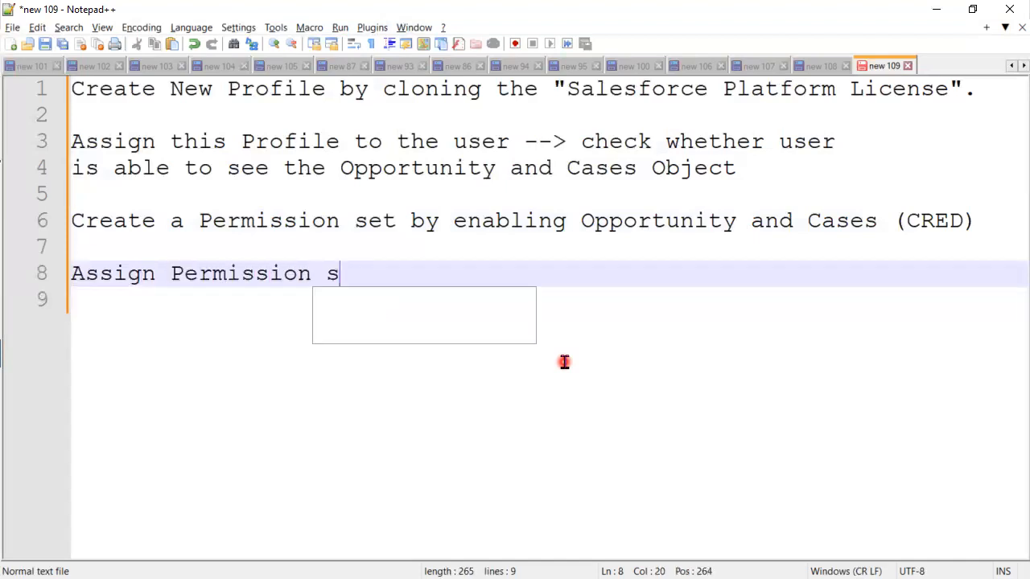
type("et to the")
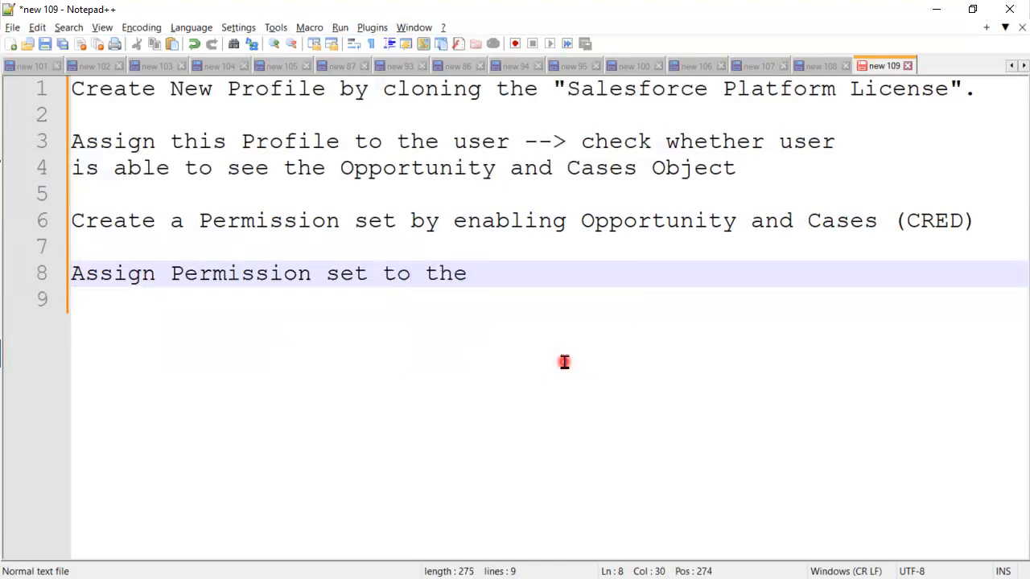
key("BackSpace")
type("above user ")
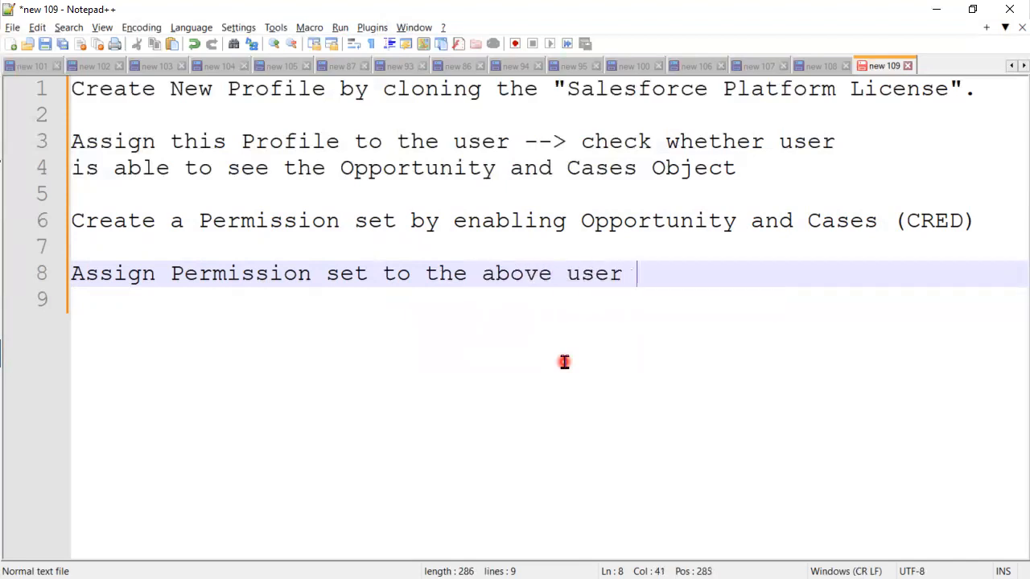
type("and ")
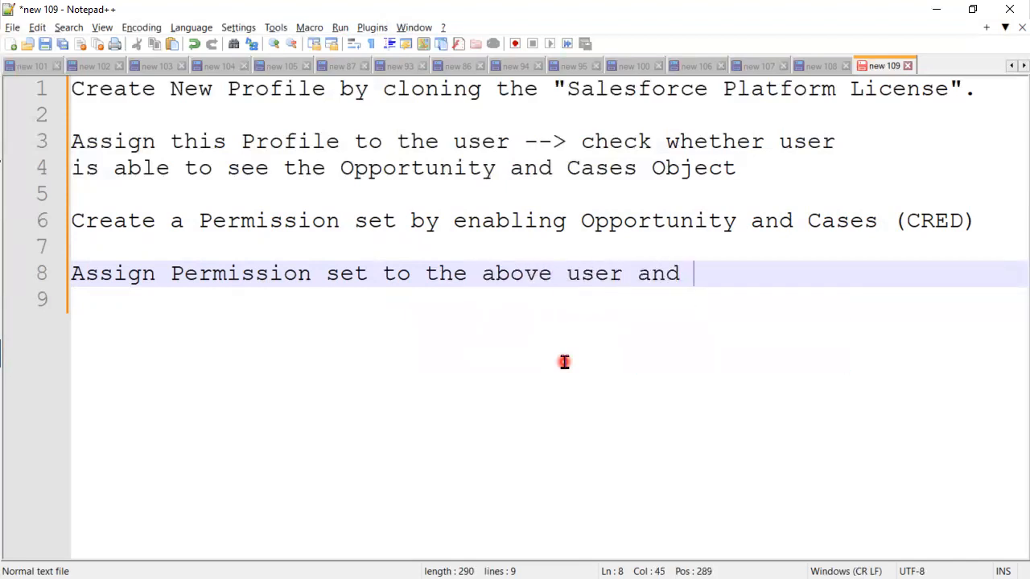
type("check")
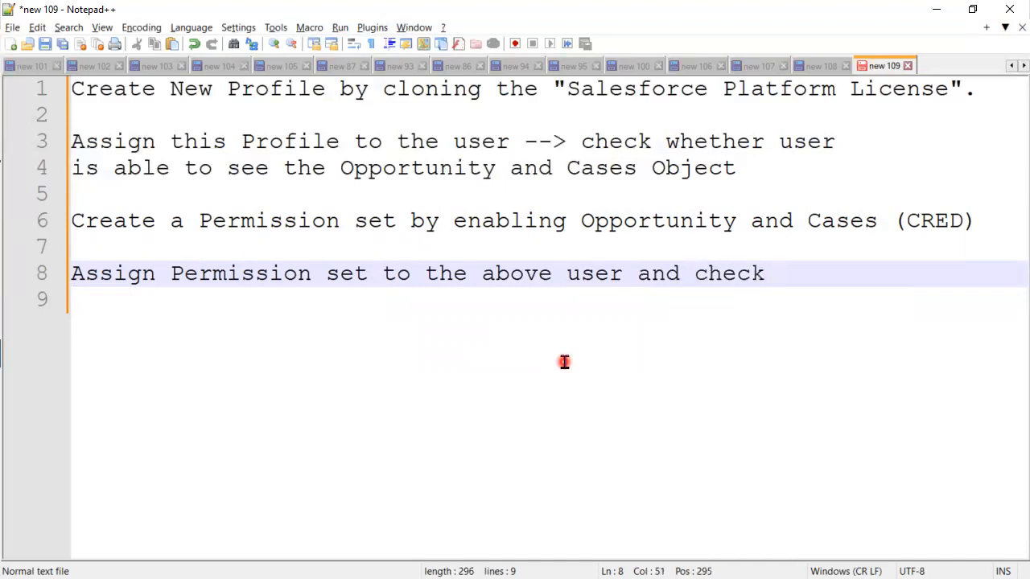
Step: Extend line 8 with "and check" and a copy of "whether user is able to see the Opportunity and Cases Object" from lines 3–4
left_click_drag(666, 141, 741, 174)
key("ctrl+c")
left_click(793, 274)
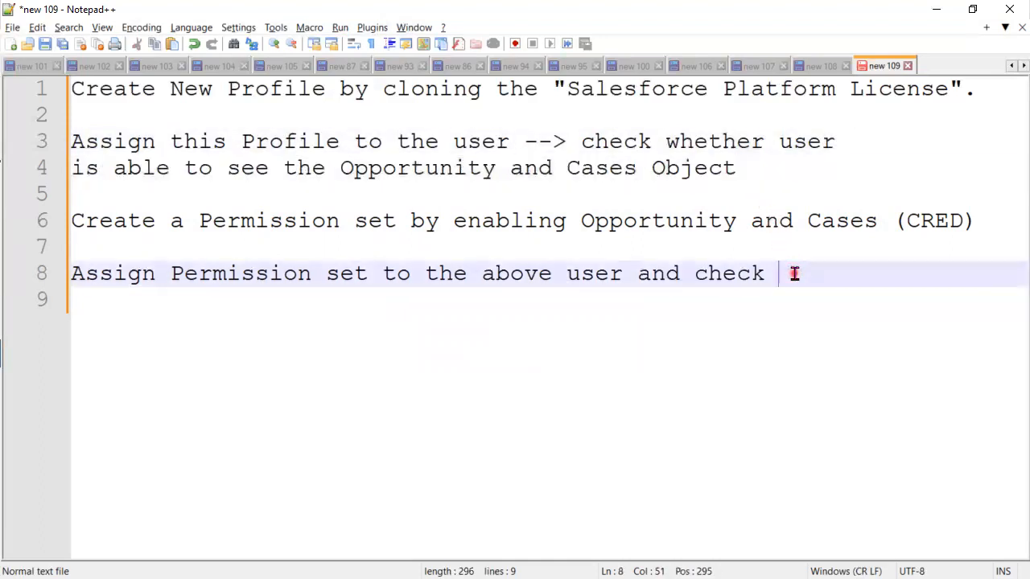
key("ctrl+v")
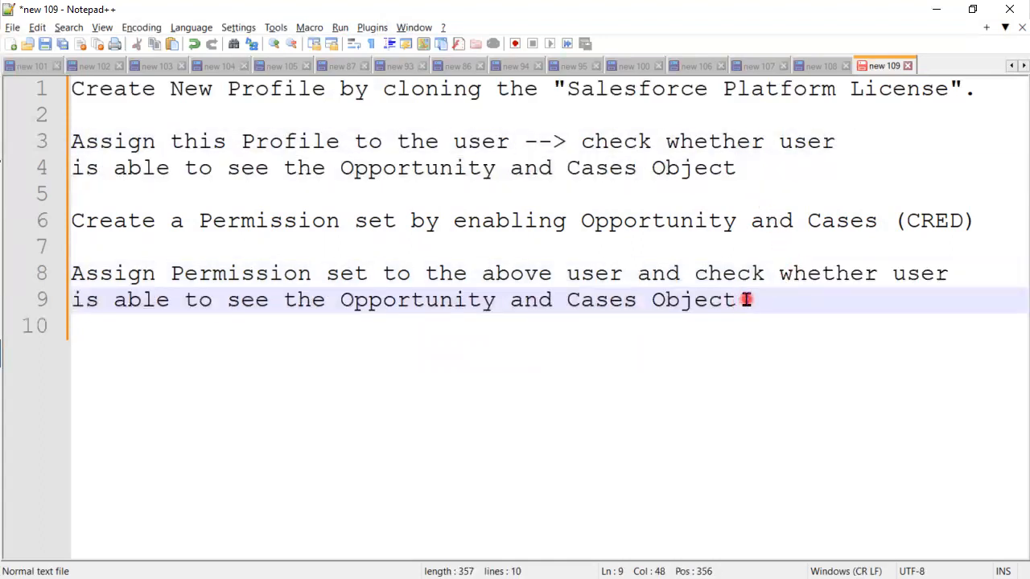
Step: End line 9 with a period and a line break, and highlight the words "Profile", "Permission" and "user" in the exercise
key("Return")
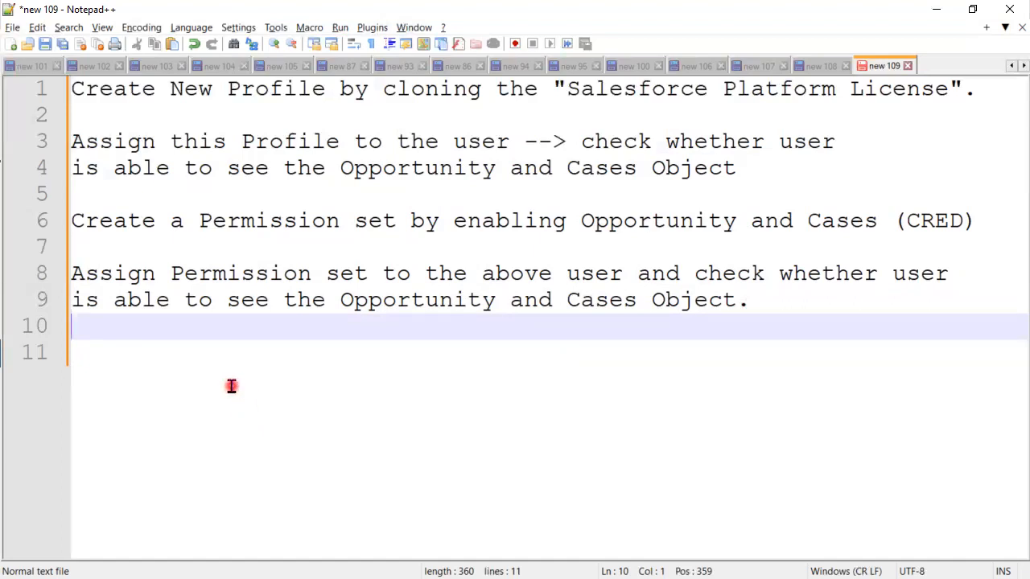
double_click(289, 86)
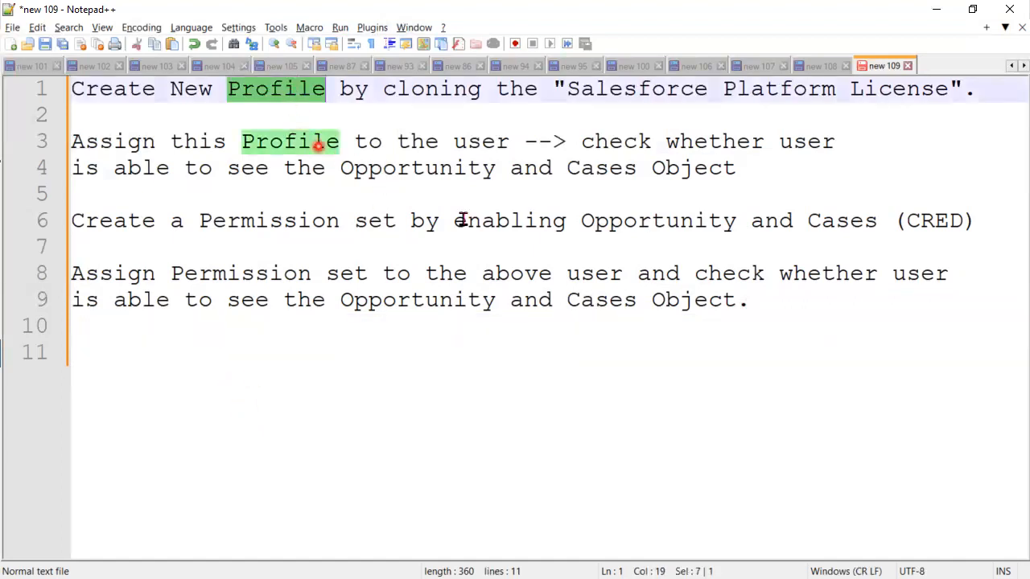
double_click(304, 222)
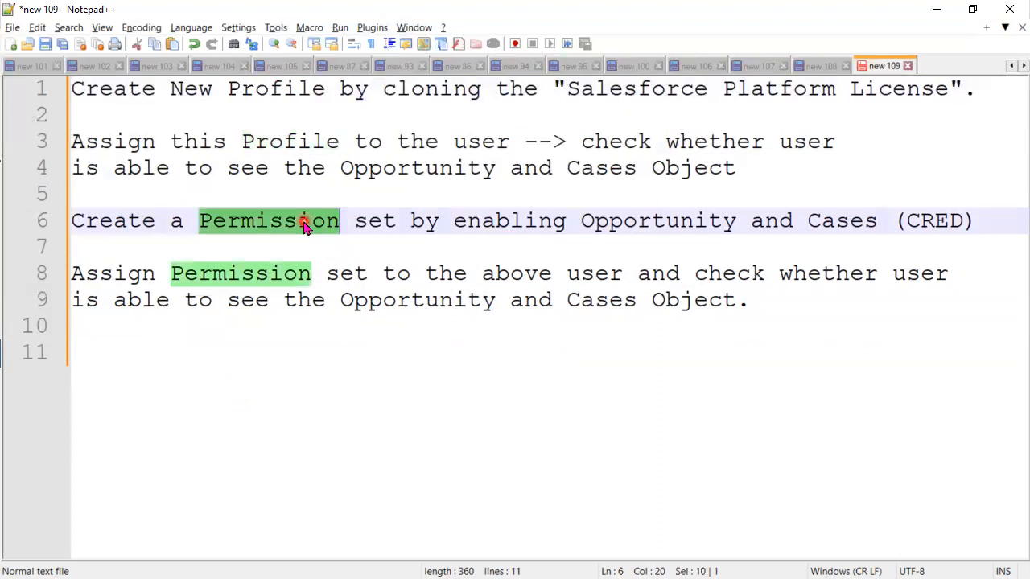
double_click(582, 271)
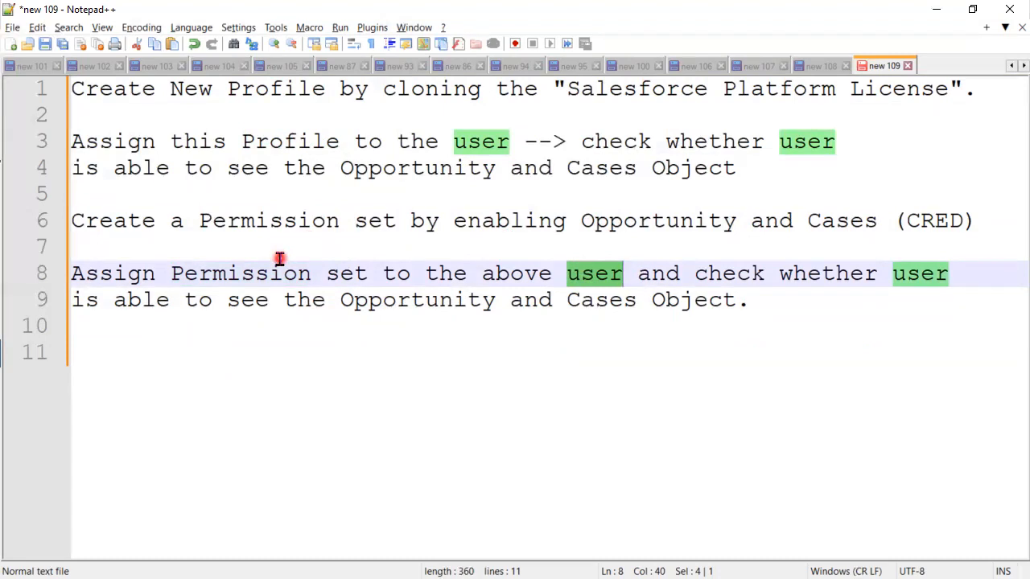
Step: Put the exercise notes away and switch to the PowerPoint slide show, advancing to the "Access Order" slide
left_click(938, 8)
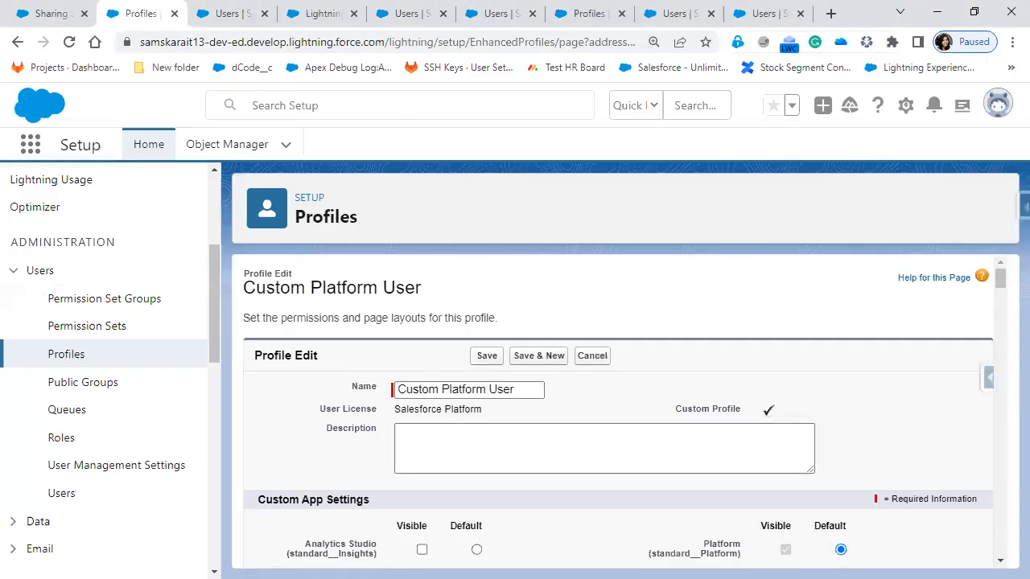
key("alt+Tab")
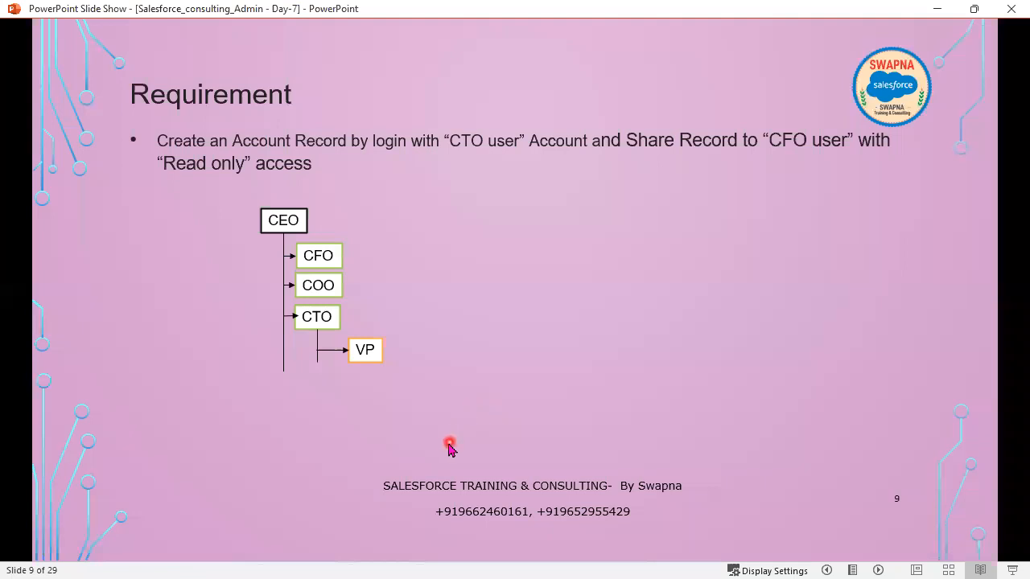
key("Right")
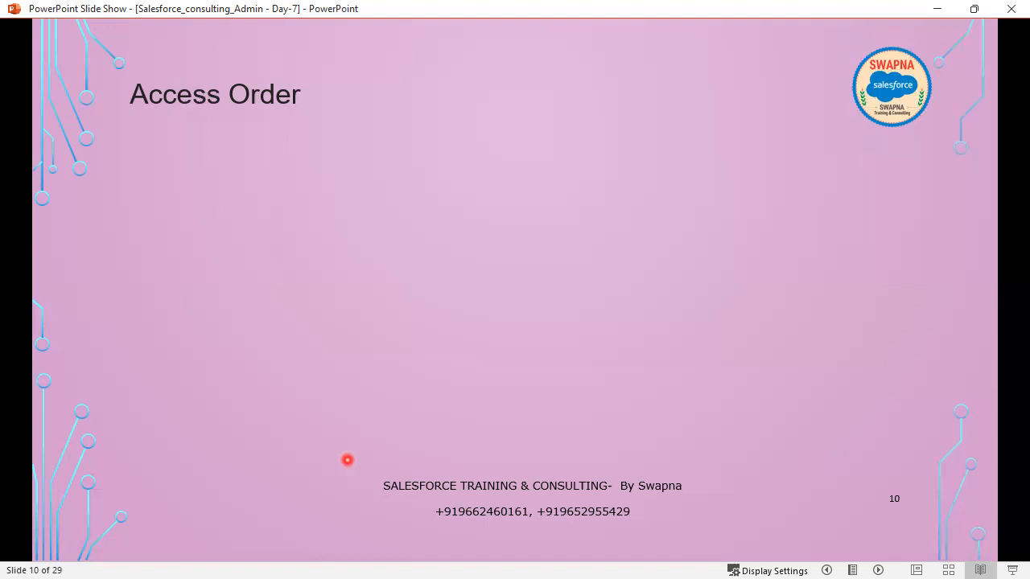
Step: Reveal all animated content of the "Access Order" slide, from the OWD item through the arrow and its explanatory text
left_click(347, 460)
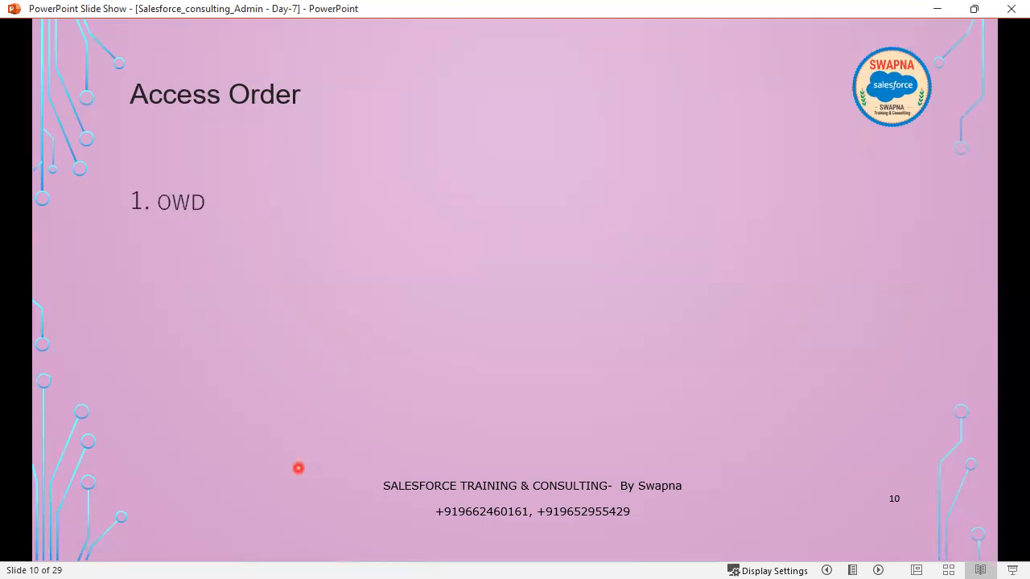
left_click(297, 467)
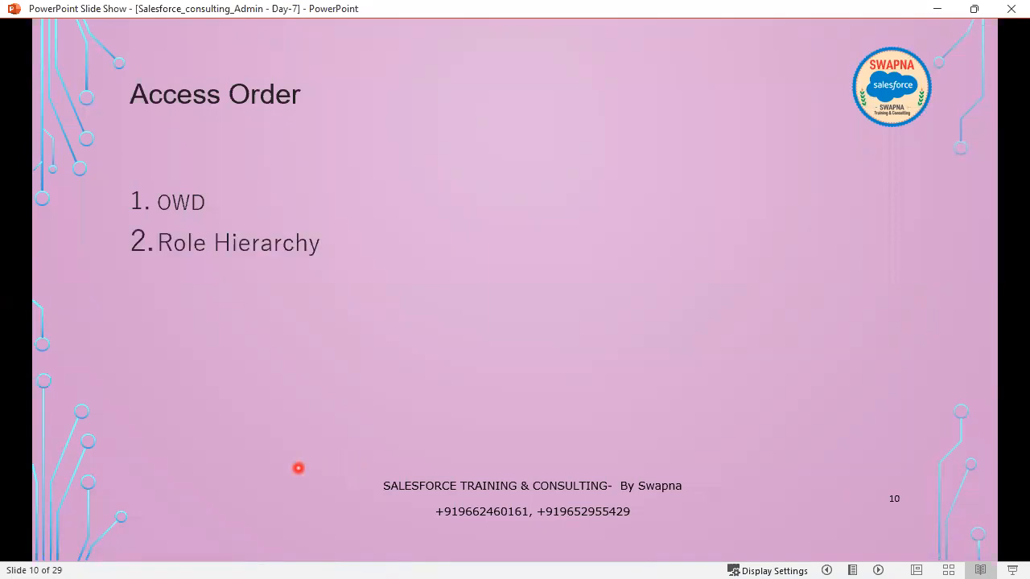
left_click(298, 467)
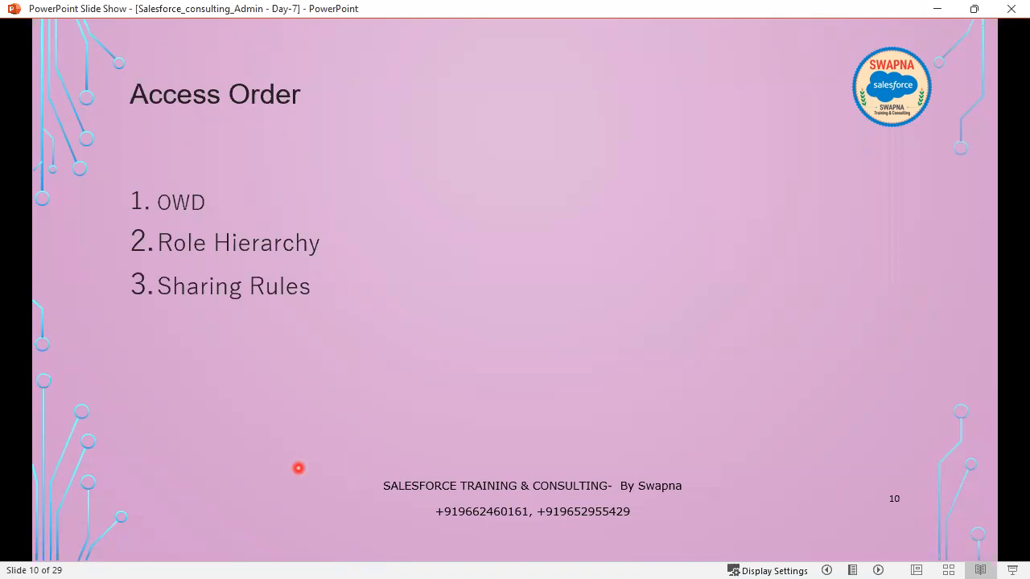
left_click(297, 467)
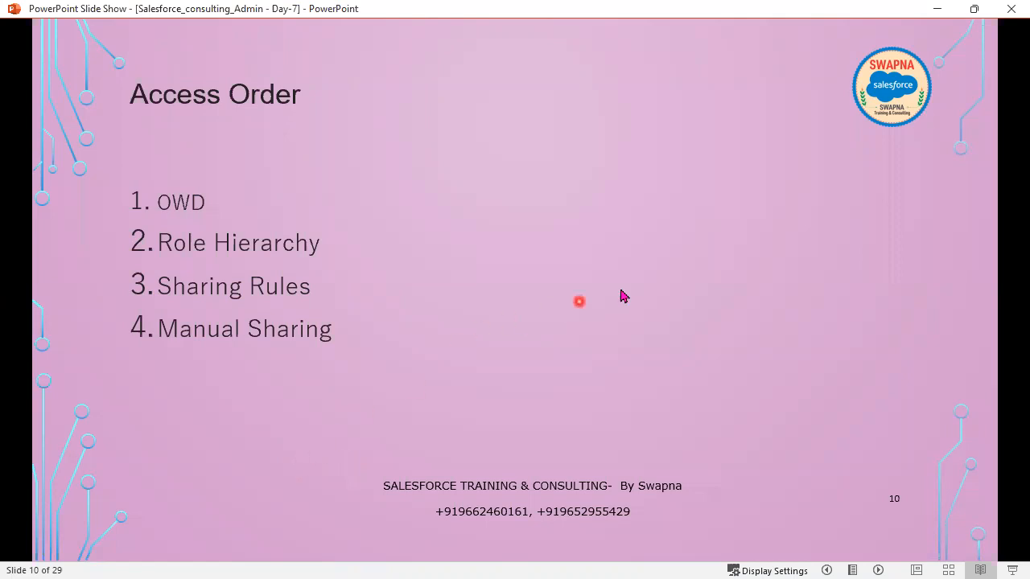
left_click(384, 277)
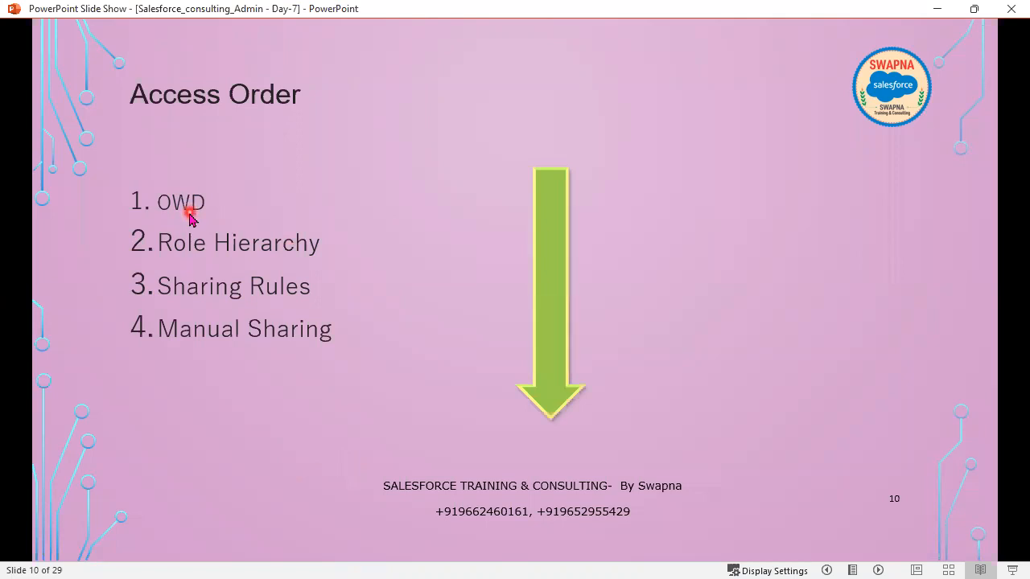
left_click(372, 391)
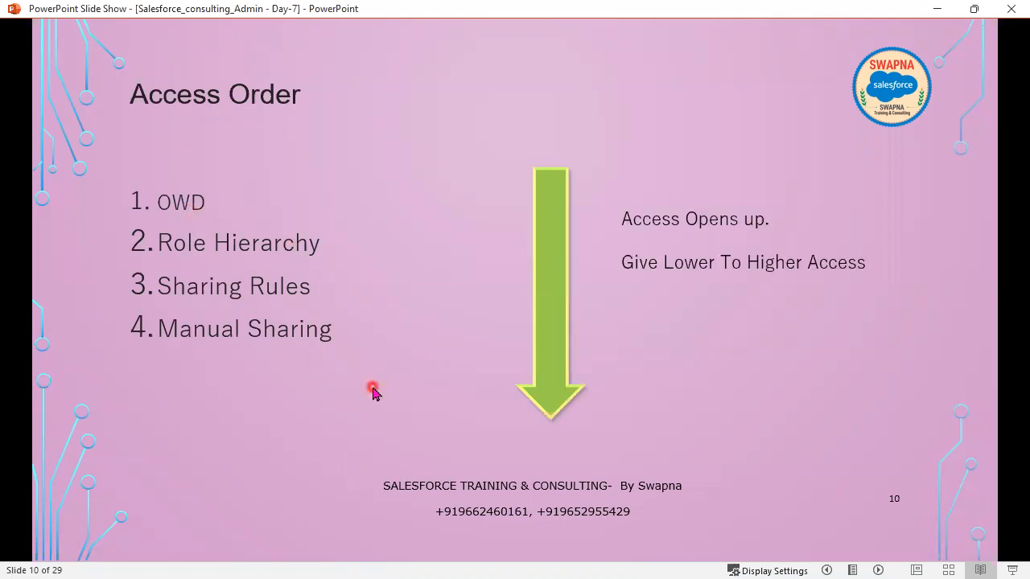
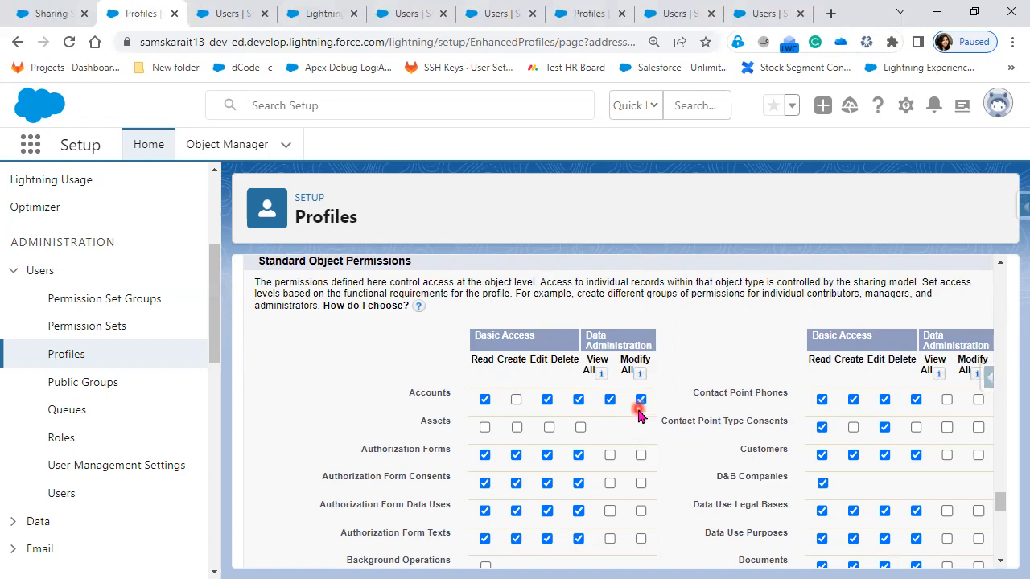
Step: Clear all Accounts permissions on the profile by removing Read and restore them by enabling Modify All, doing this cycle twice
left_click(487, 400)
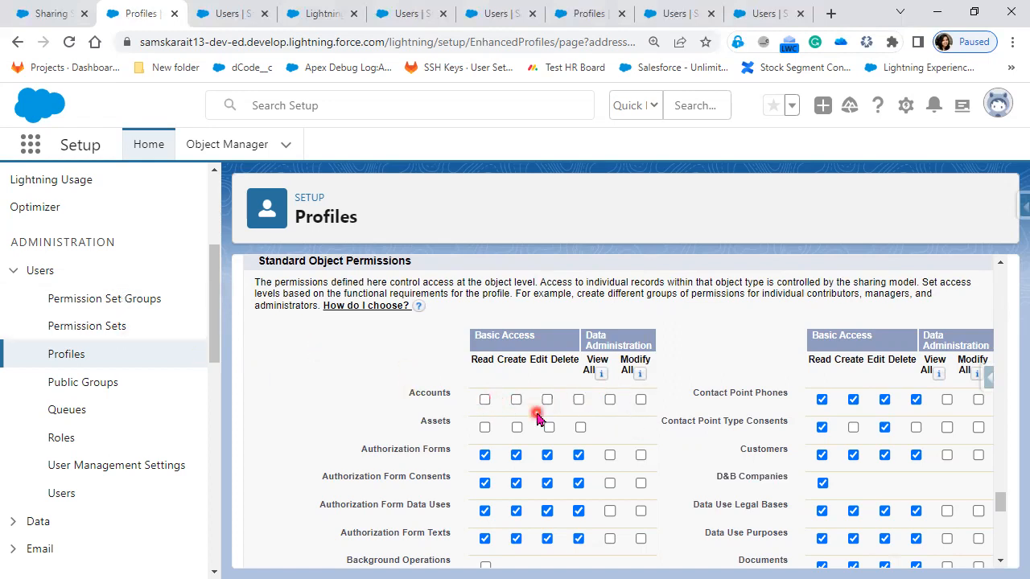
left_click(640, 401)
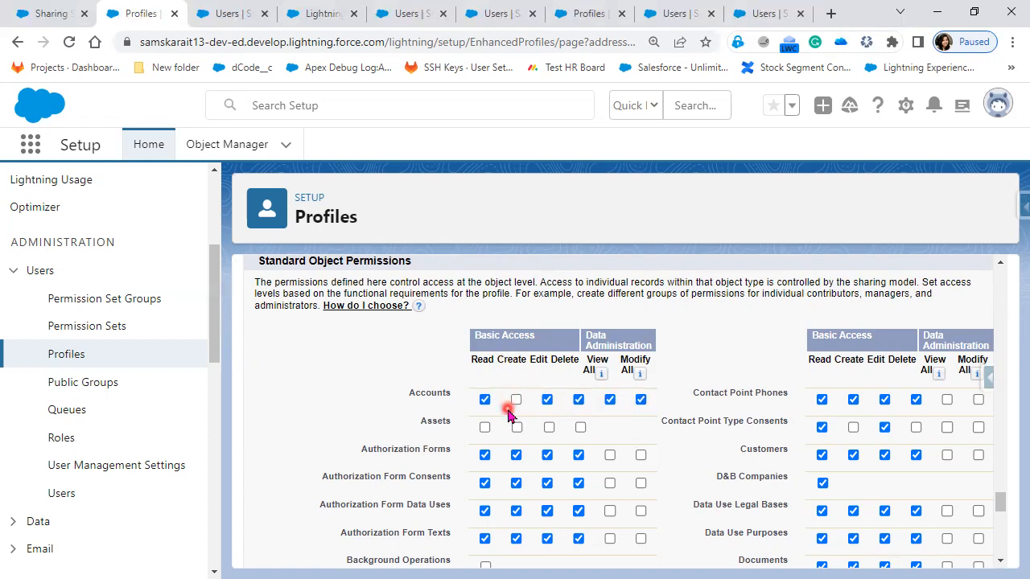
left_click(484, 399)
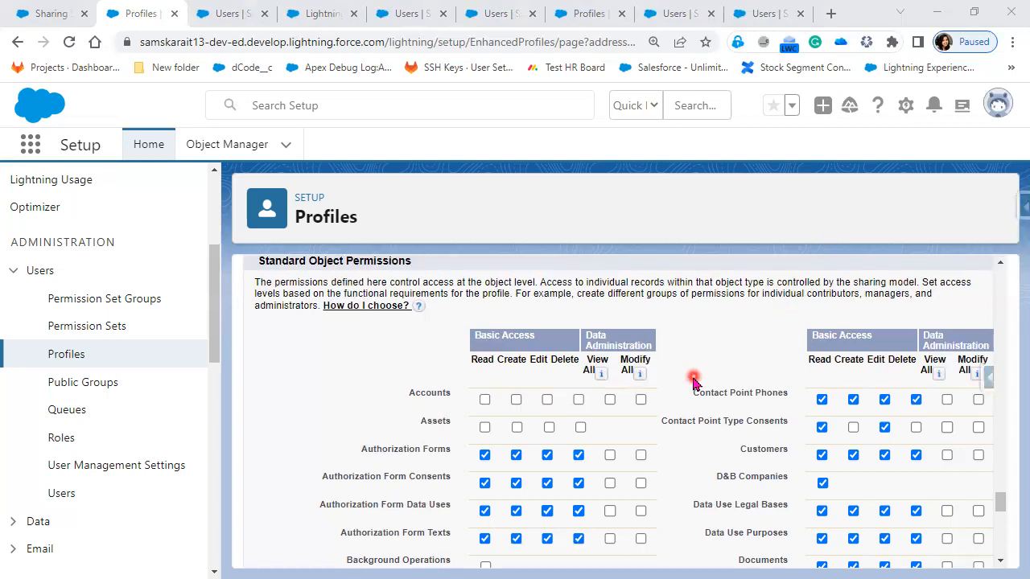
left_click(641, 399)
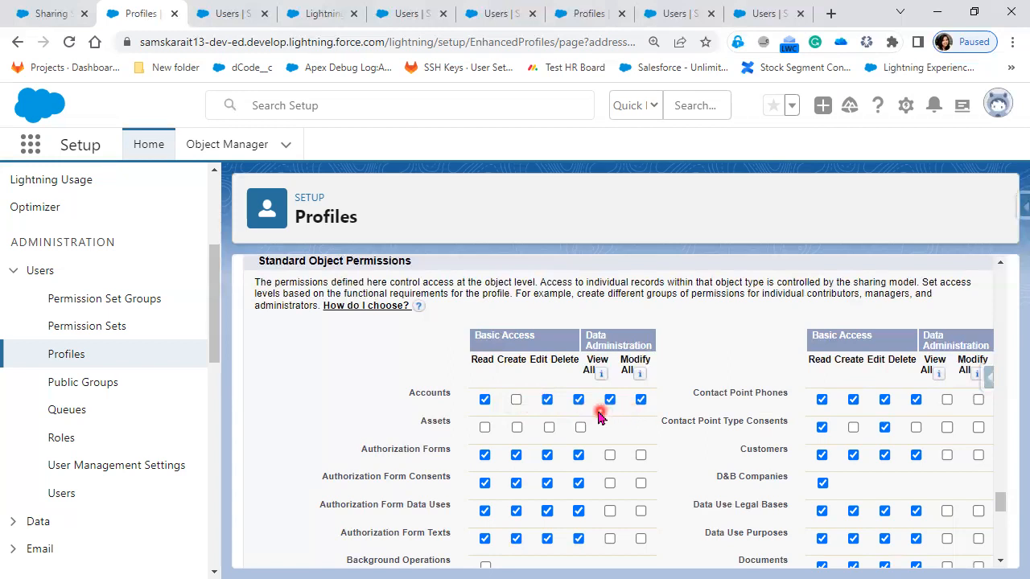
Step: Remove Read access for Accounts, and enable View All followed by Modify All
left_click(485, 400)
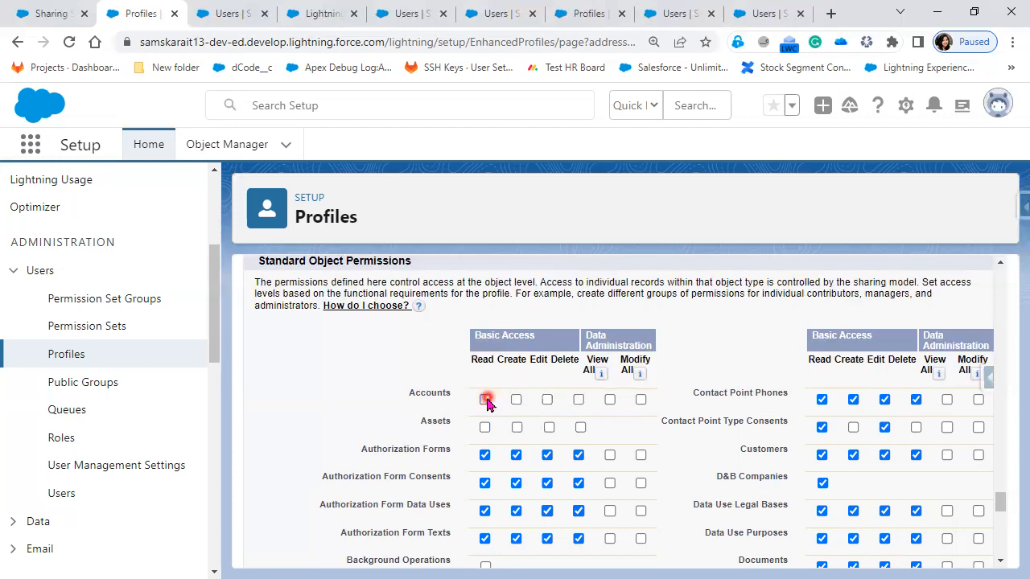
left_click(610, 401)
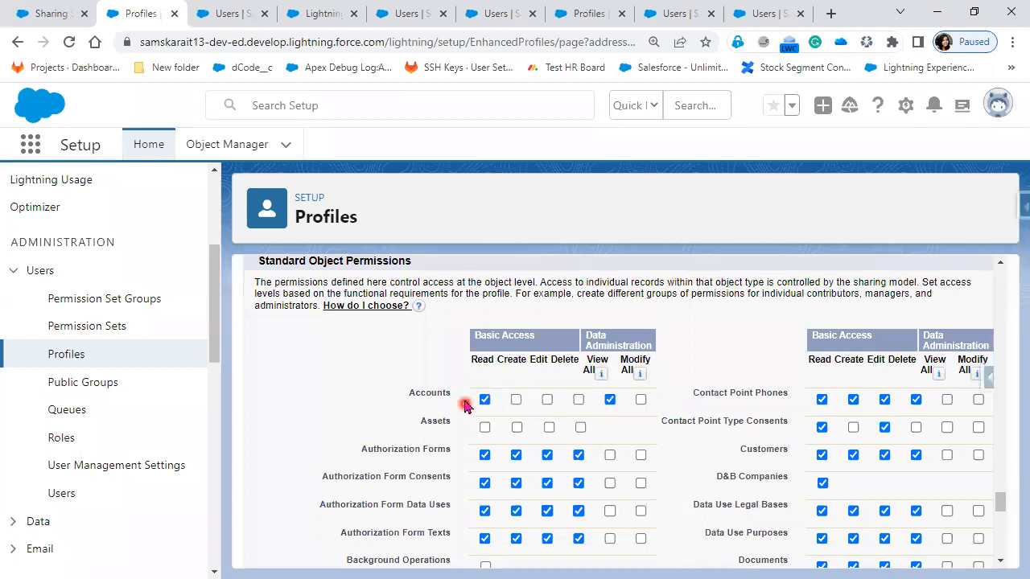
left_click(641, 399)
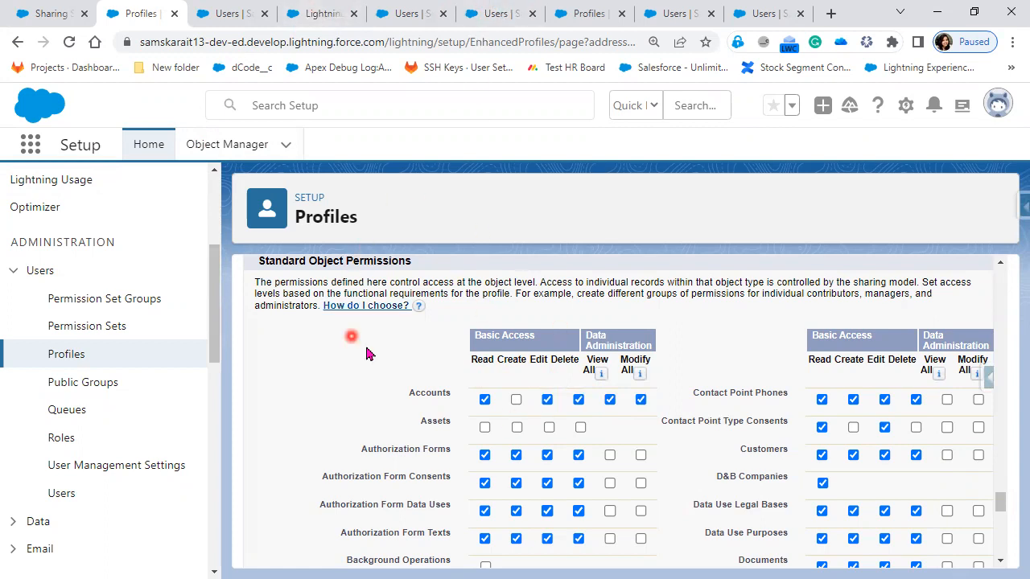
Step: Search Setup for "shar" in the separate Users browser tab and open Sharing Settings there
left_click(218, 18)
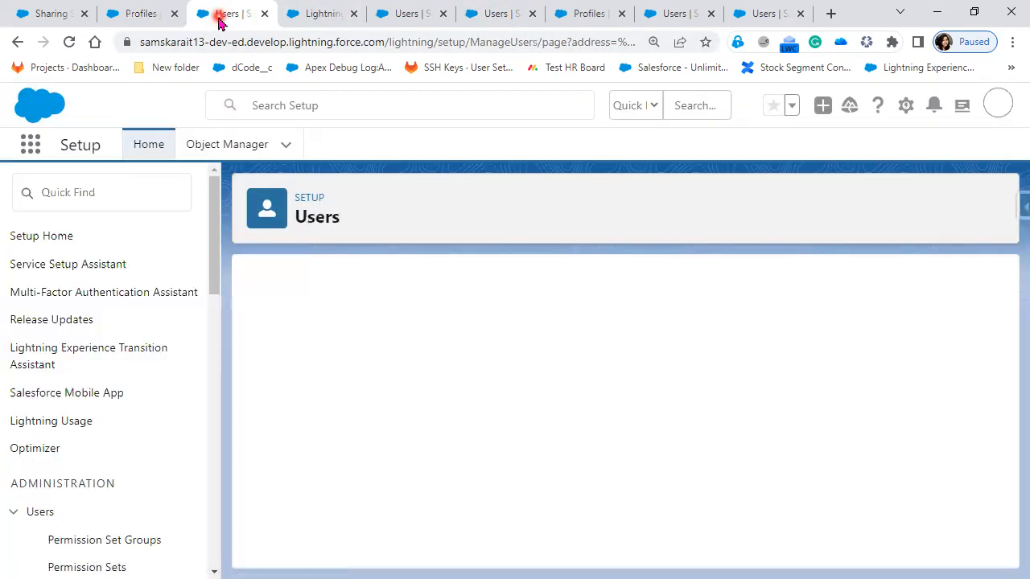
left_click(74, 194)
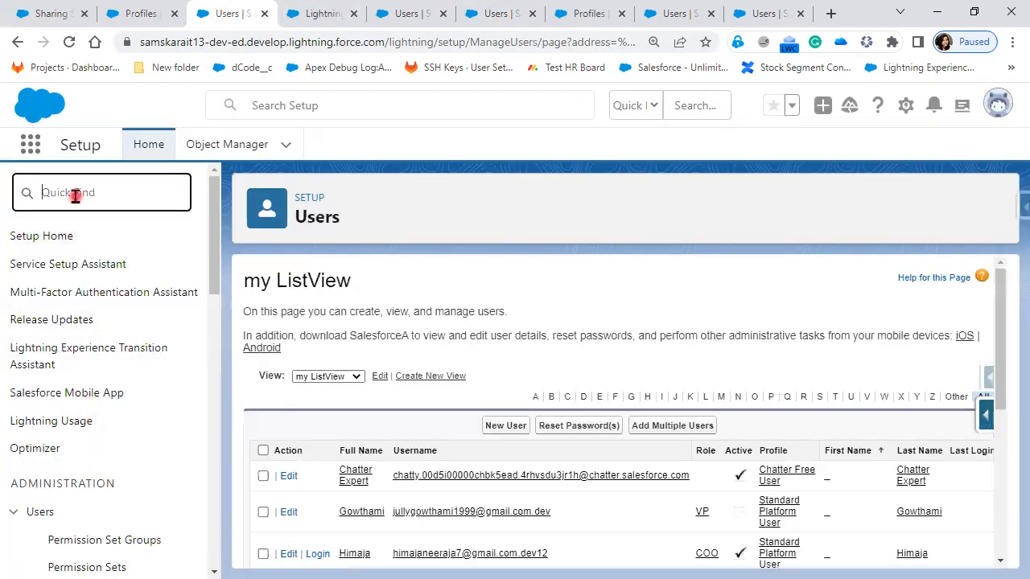
type("shar")
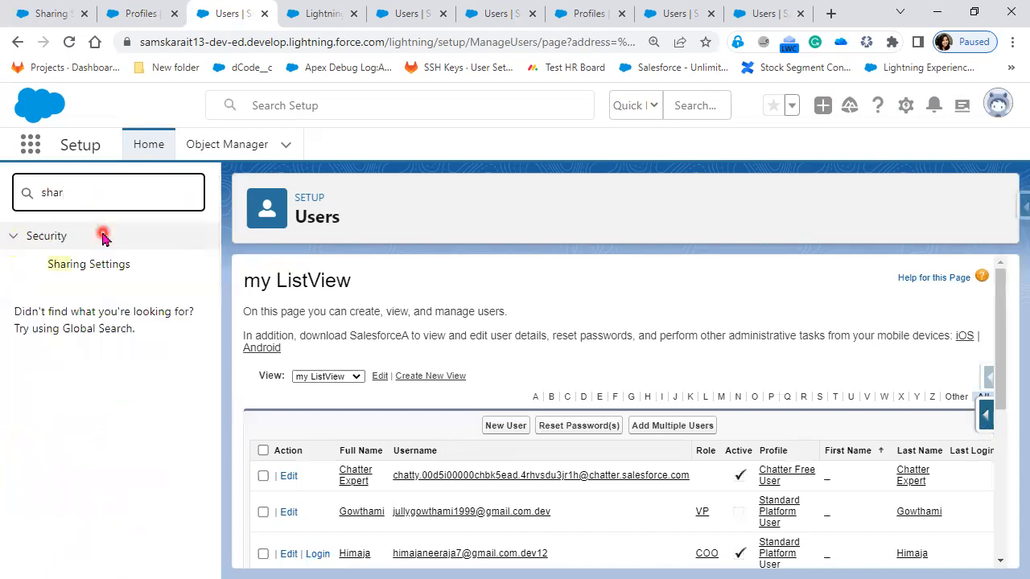
left_click(100, 263)
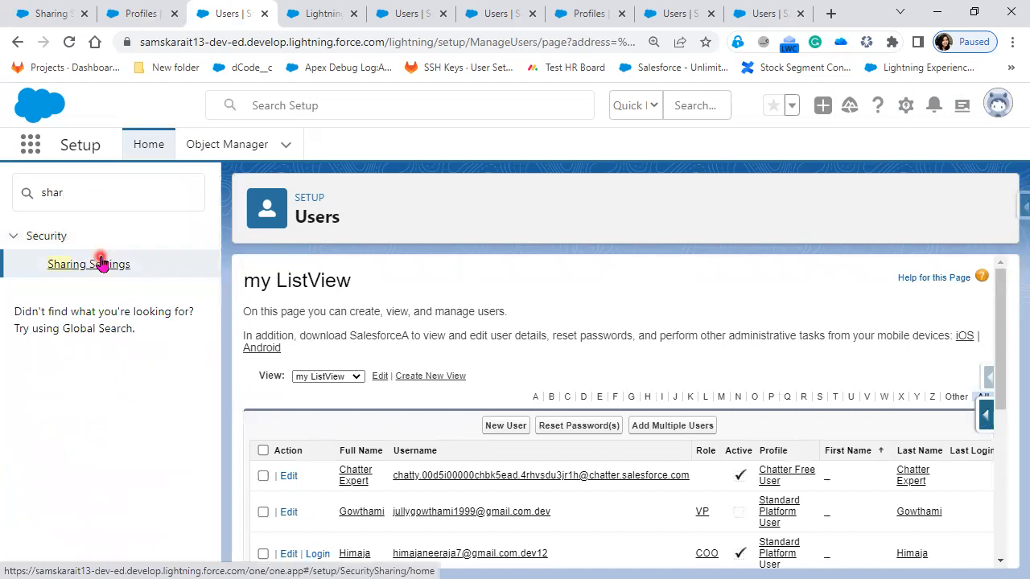
left_click(101, 264)
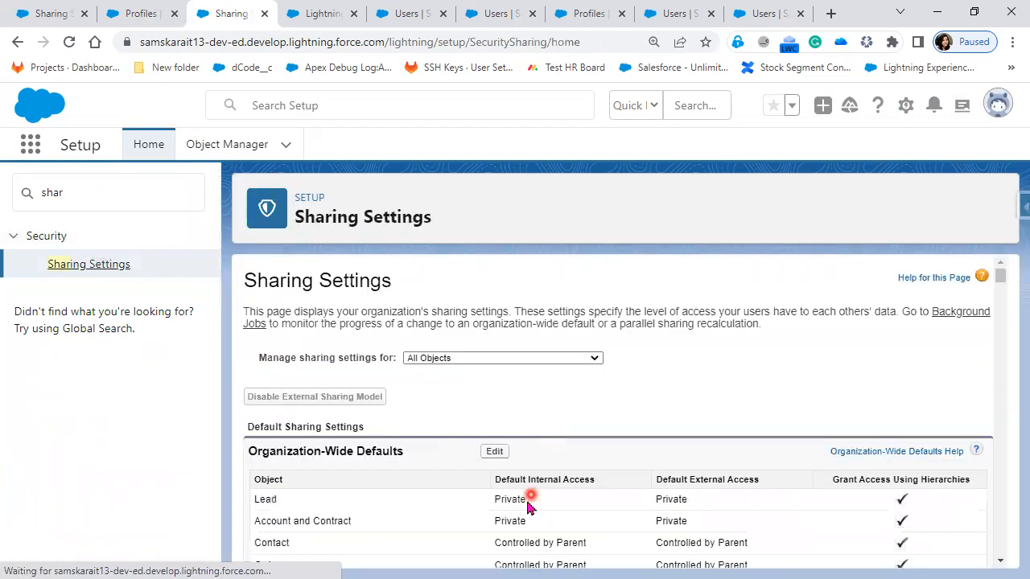
Step: Return to the profile being edited and enable Create for Accounts, toggling View All and Modify All and leaving both enabled
left_click(135, 15)
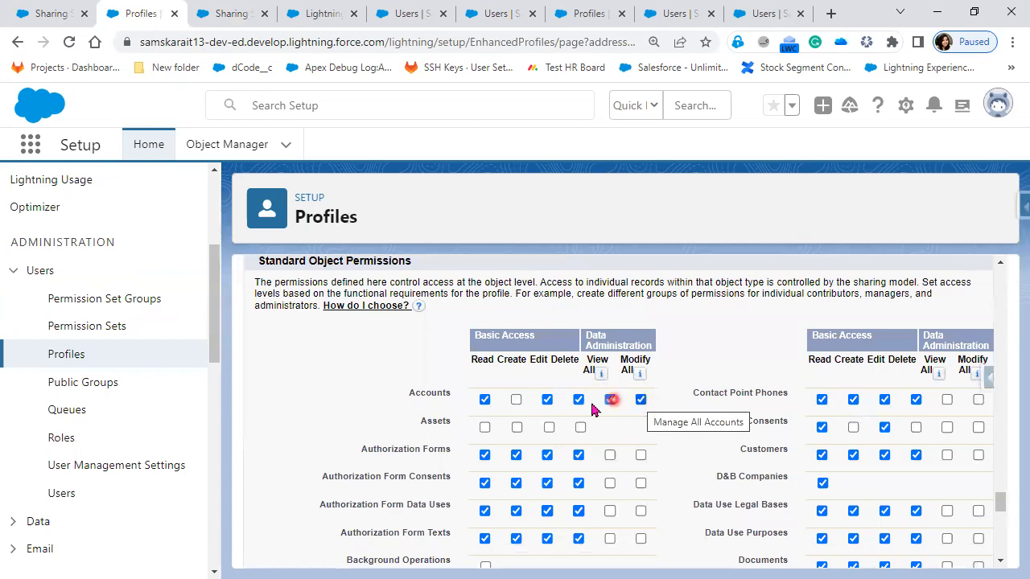
left_click(515, 400)
left_click(609, 400)
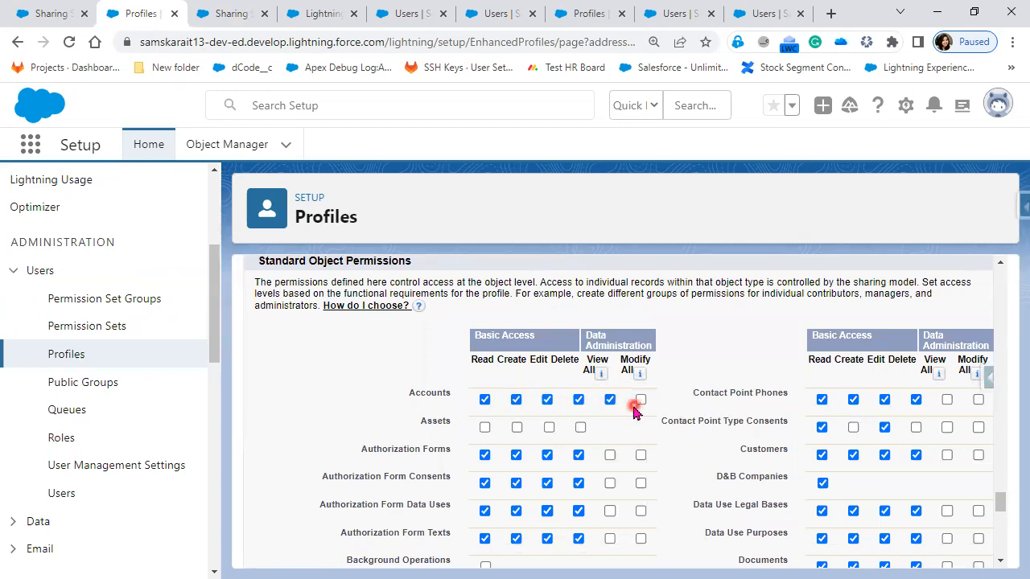
left_click(641, 400)
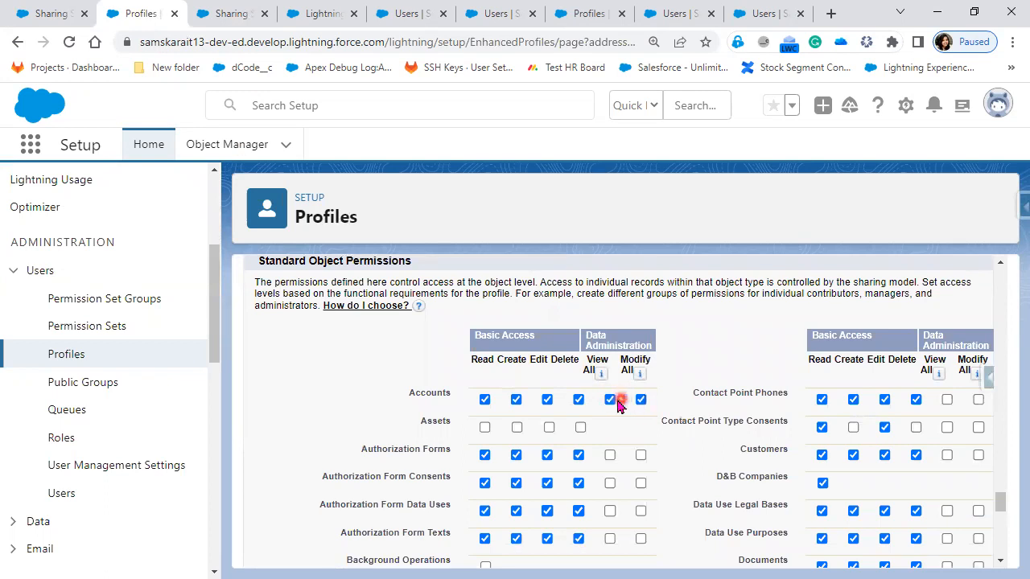
left_click(609, 400)
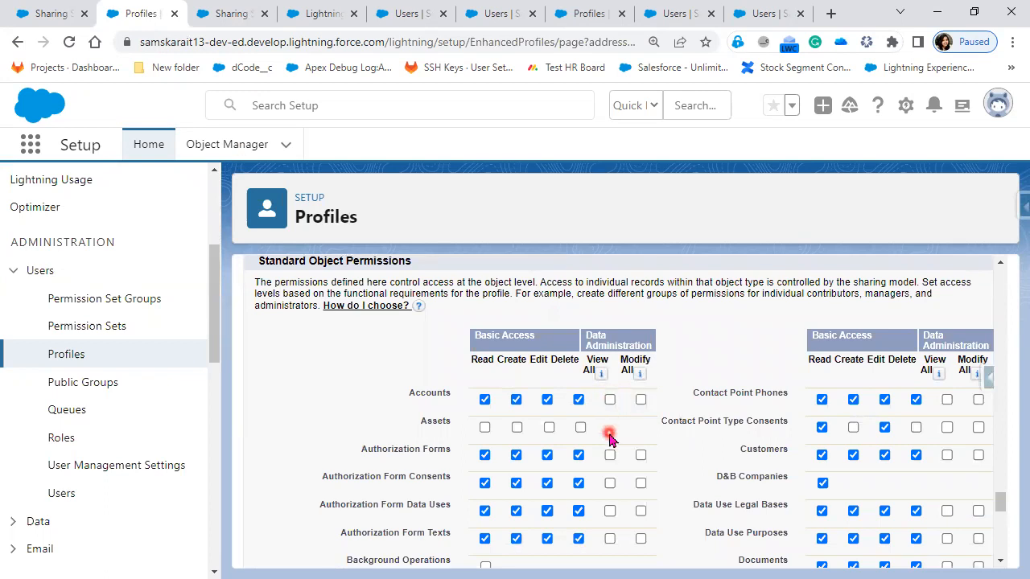
left_click(640, 400)
left_click(609, 400)
left_click(640, 400)
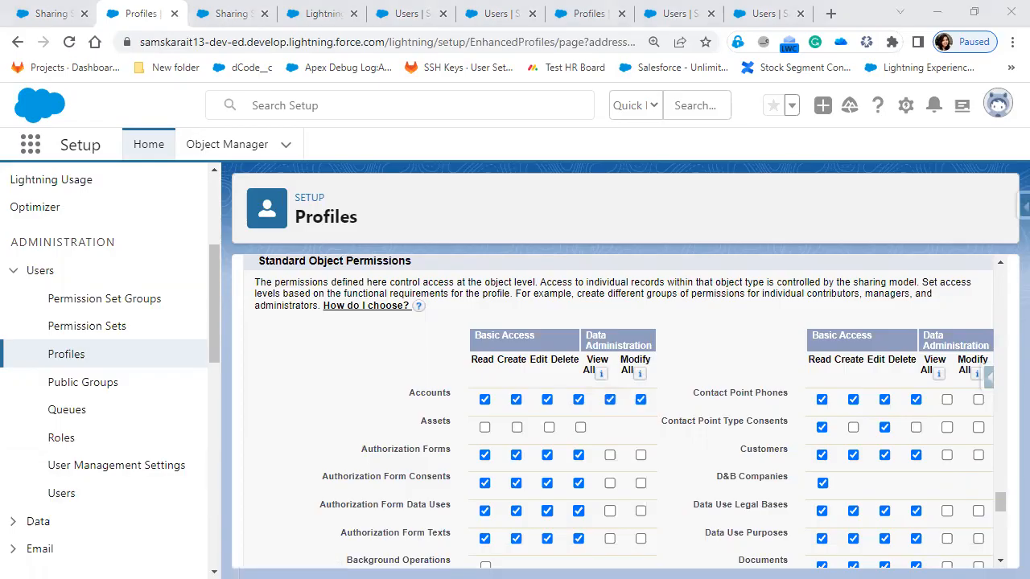
Step: Check the "Scenario -2" profile access slide, and highlight the Account and Contract default internal access in Sharing Settings
key("alt+Tab")
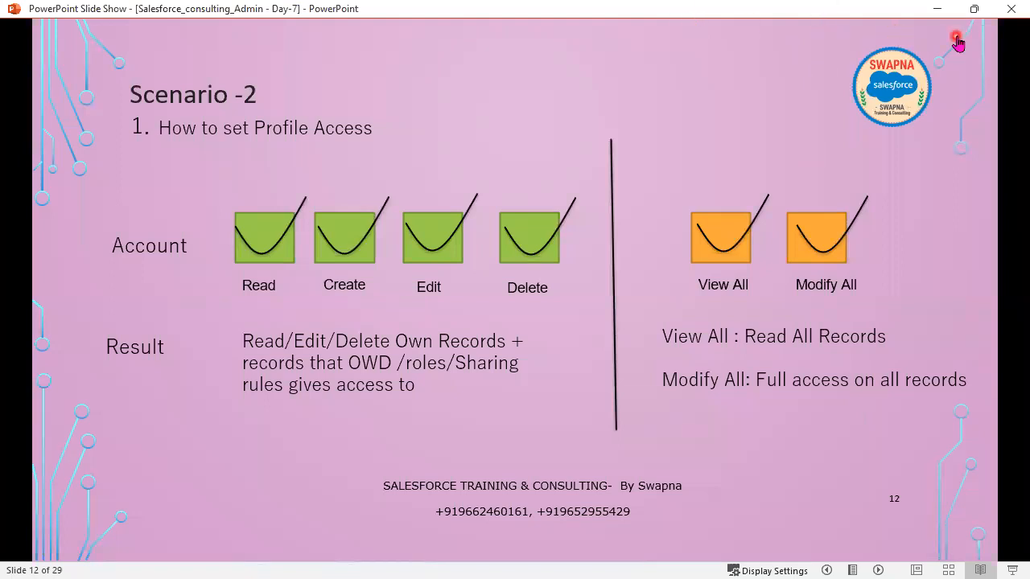
left_click(937, 9)
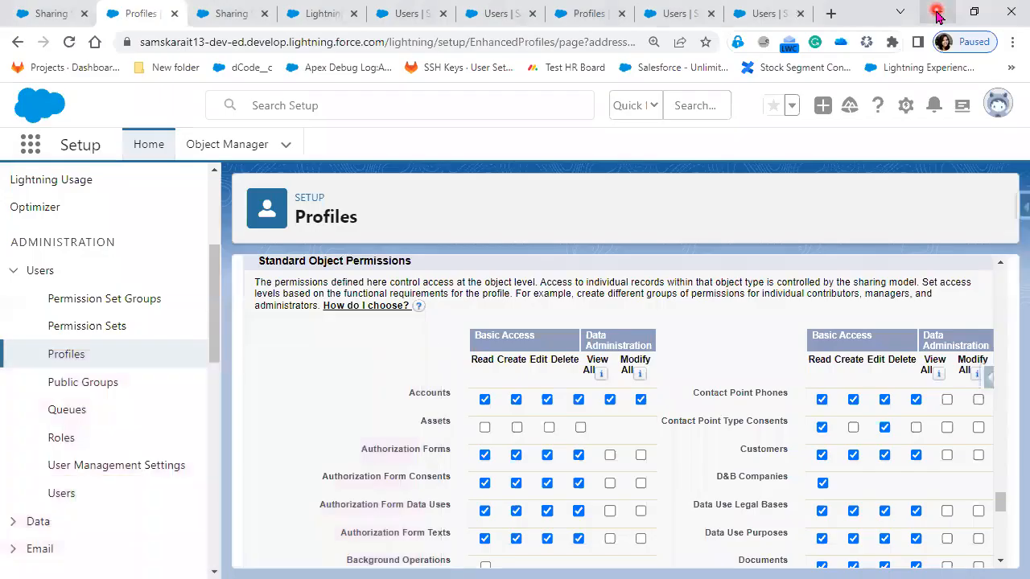
left_click(230, 14)
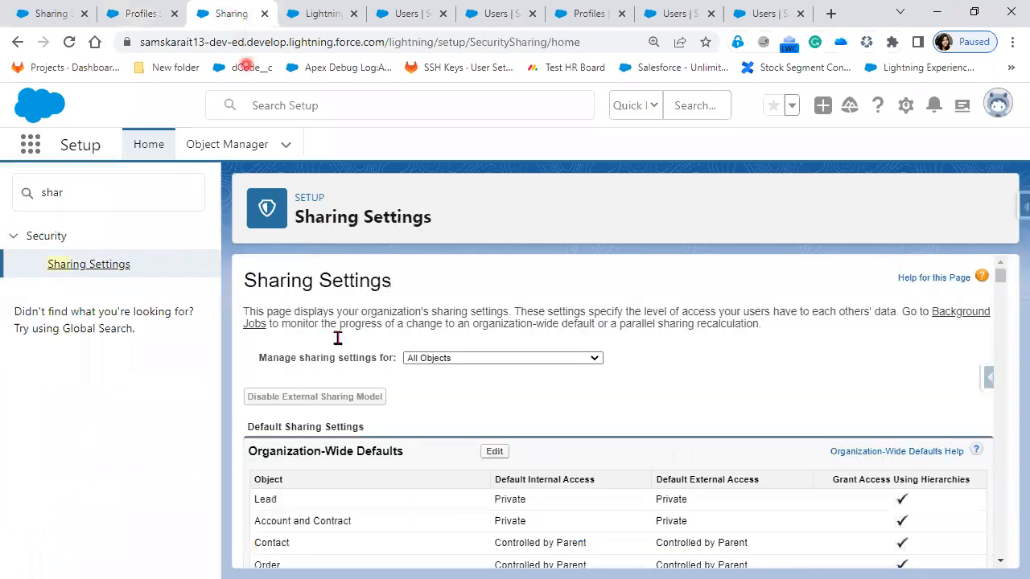
left_click_drag(509, 519, 481, 510)
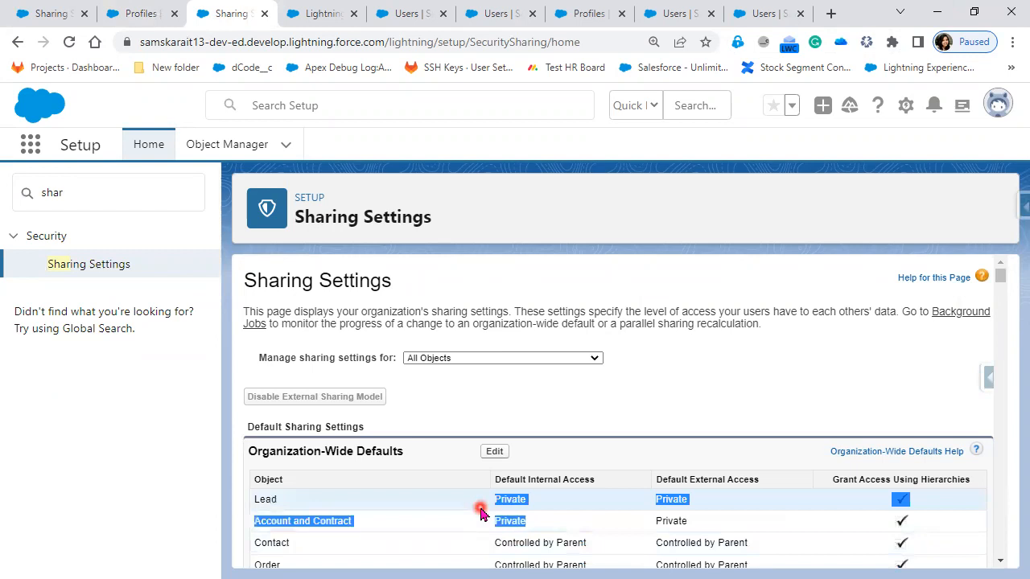
Step: Save the edited Custom Platform User profile with its Accounts permissions
left_click(129, 13)
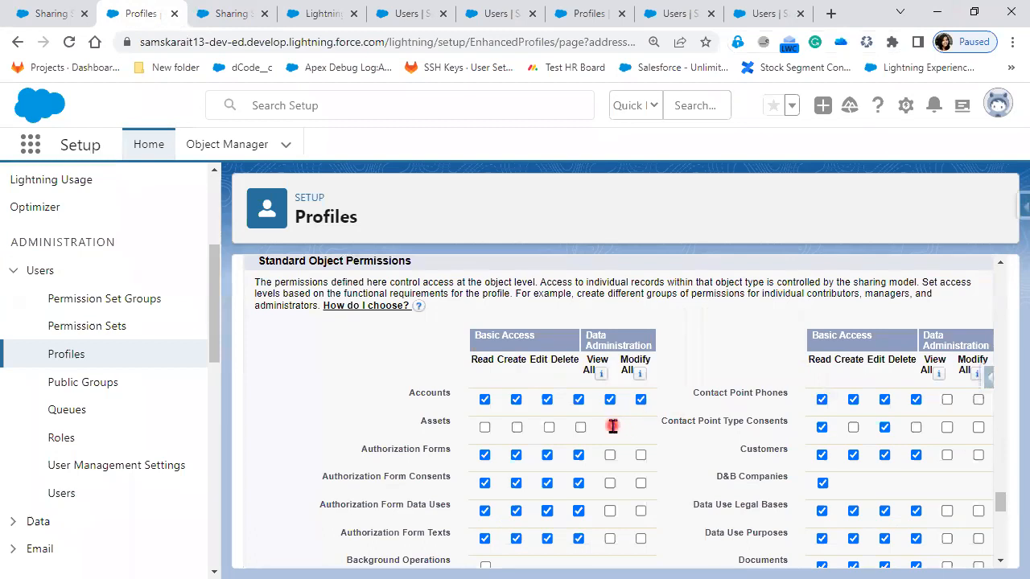
scroll(632, 487, "down", 15)
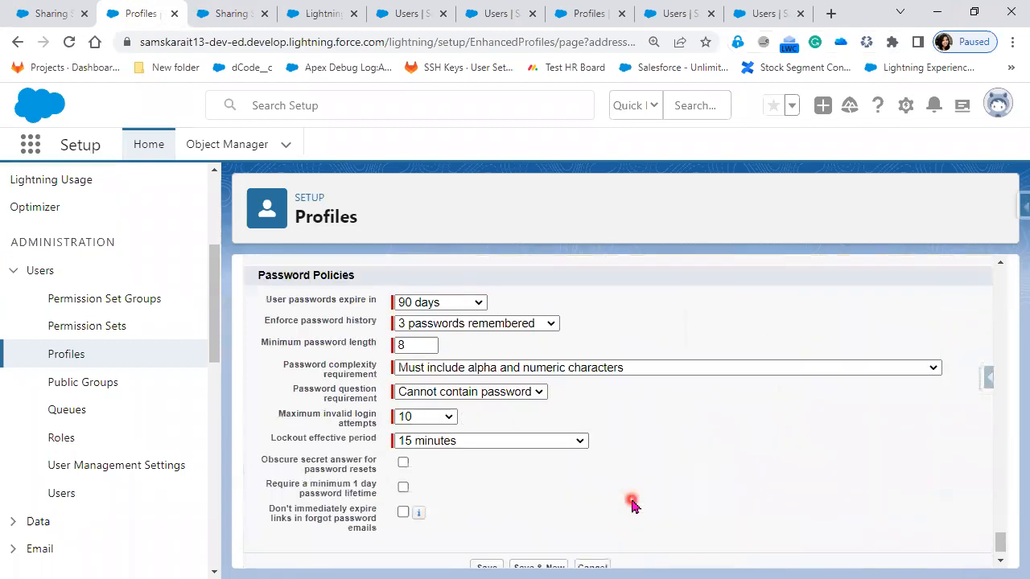
left_click(485, 533)
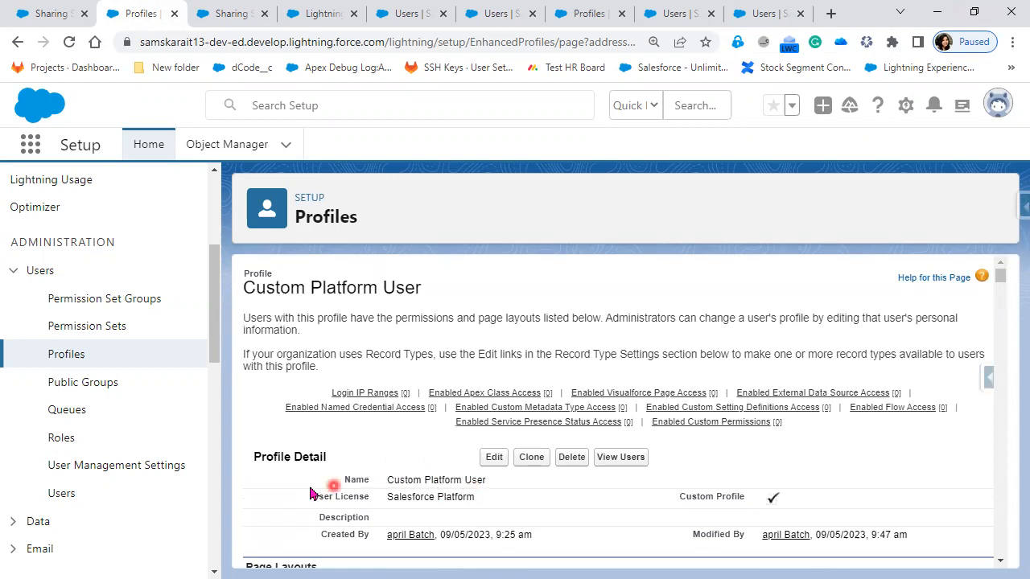
Step: Edit the user with the CFO role, set the profile to Custom Platform User and save the record
left_click(58, 496)
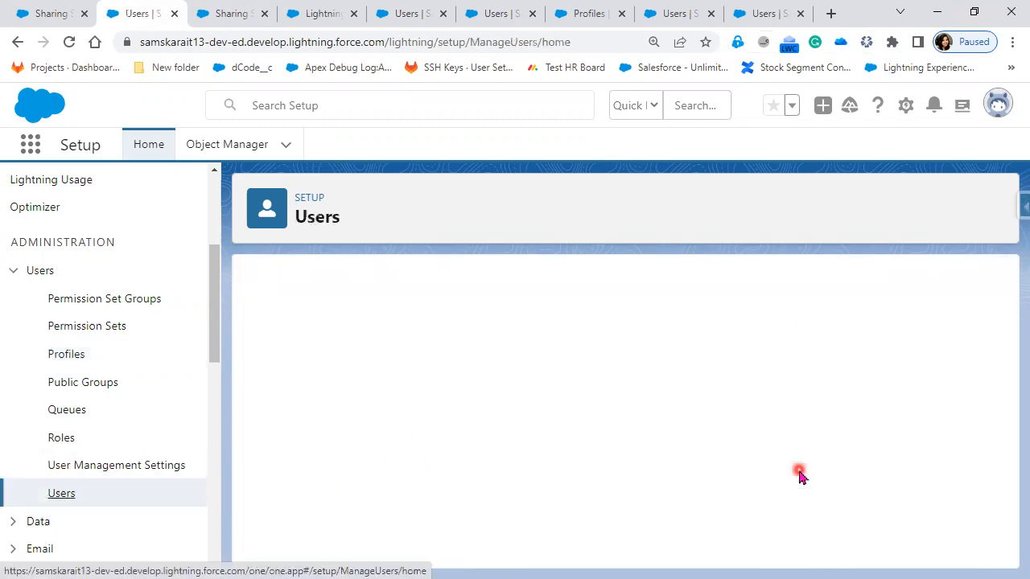
scroll(354, 402, "down", 5)
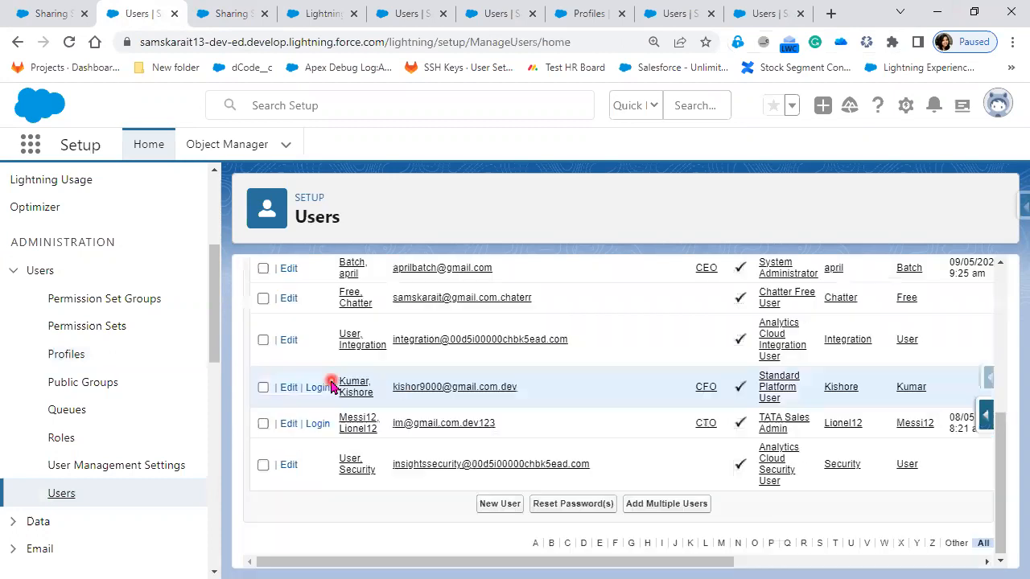
left_click(353, 387)
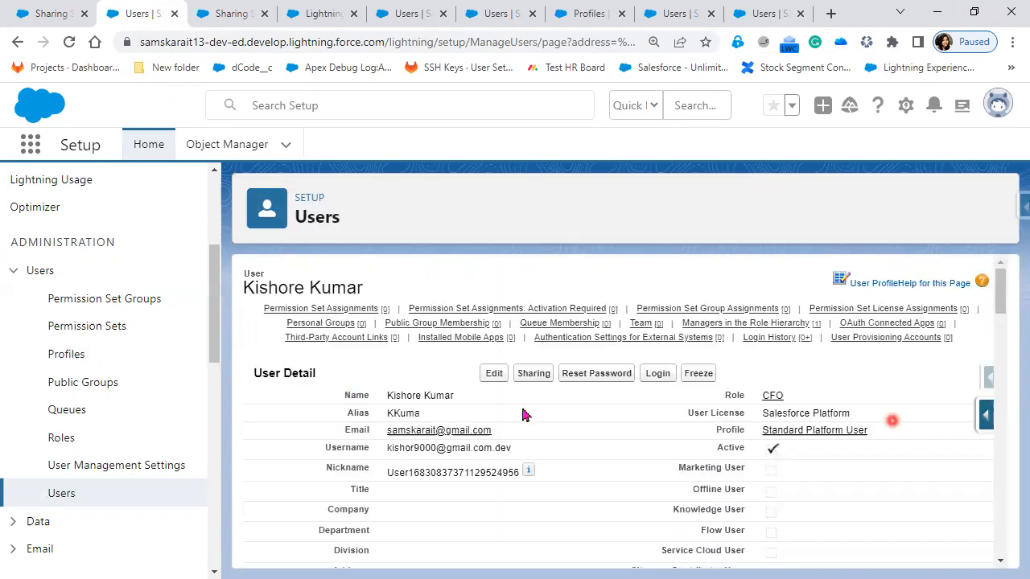
left_click(494, 375)
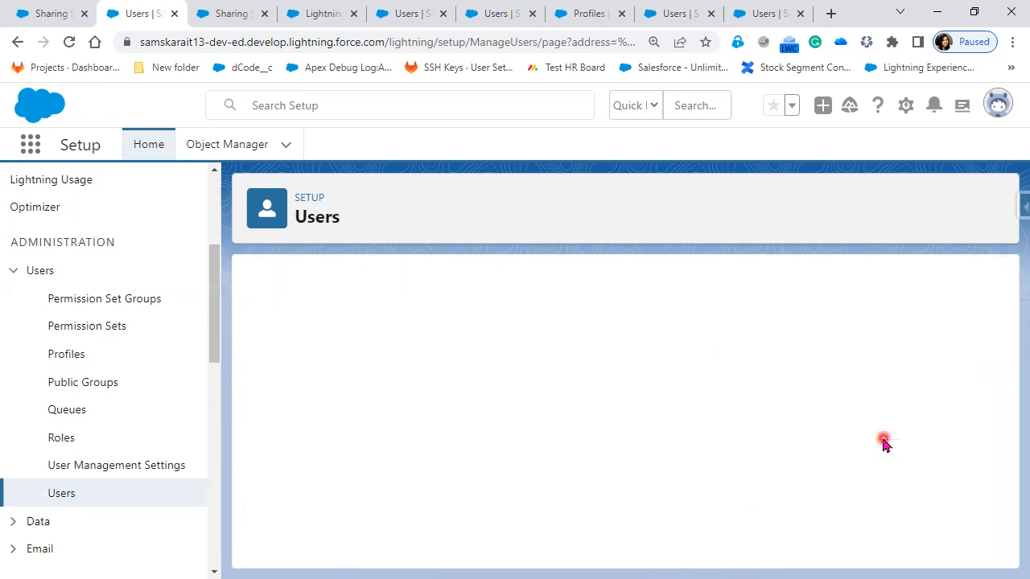
left_click(788, 427)
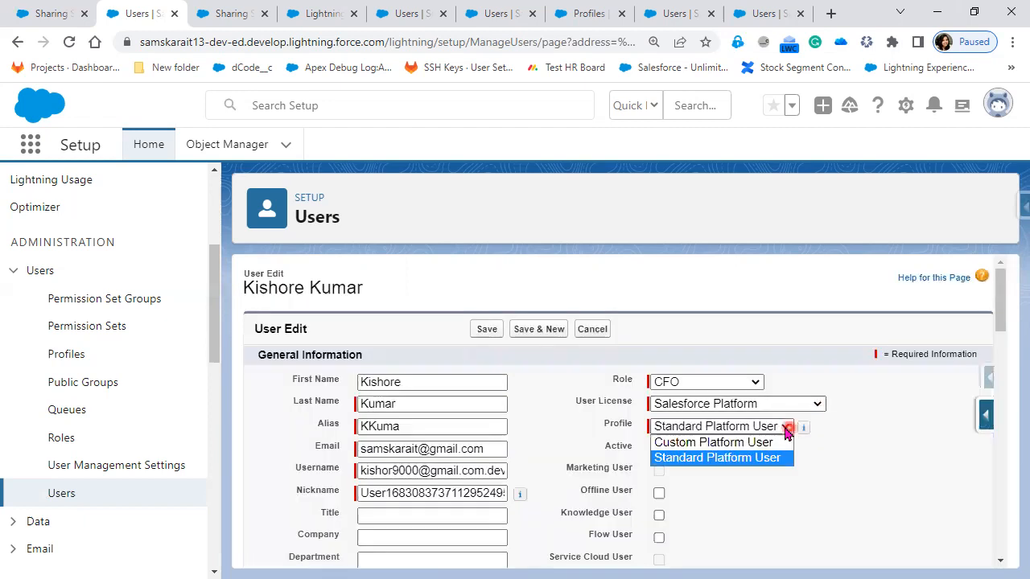
left_click(485, 329)
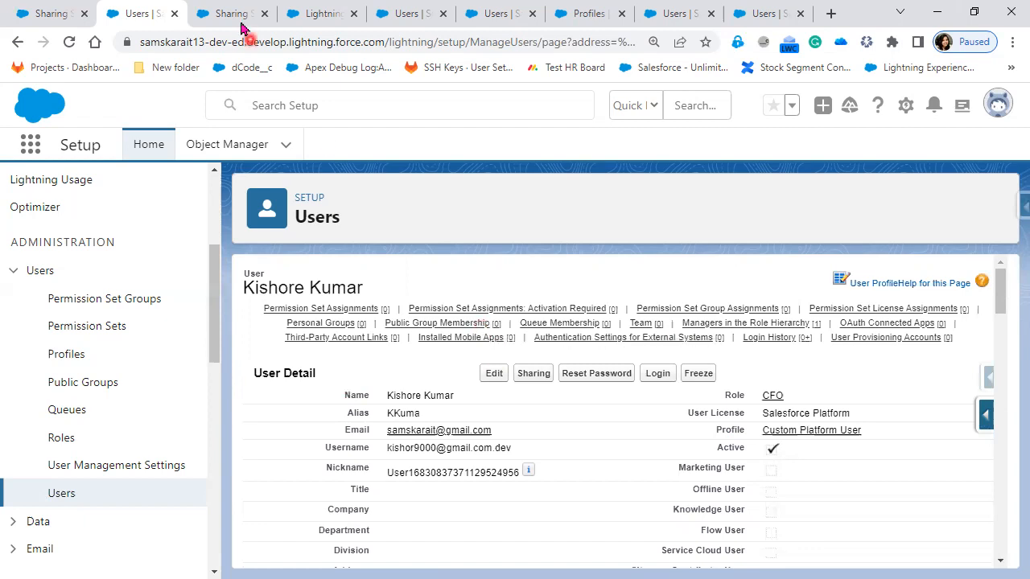
Step: Open the Custom Platform User profile linked on the user's record in a new browser tab
right_click(853, 433)
left_click(884, 266)
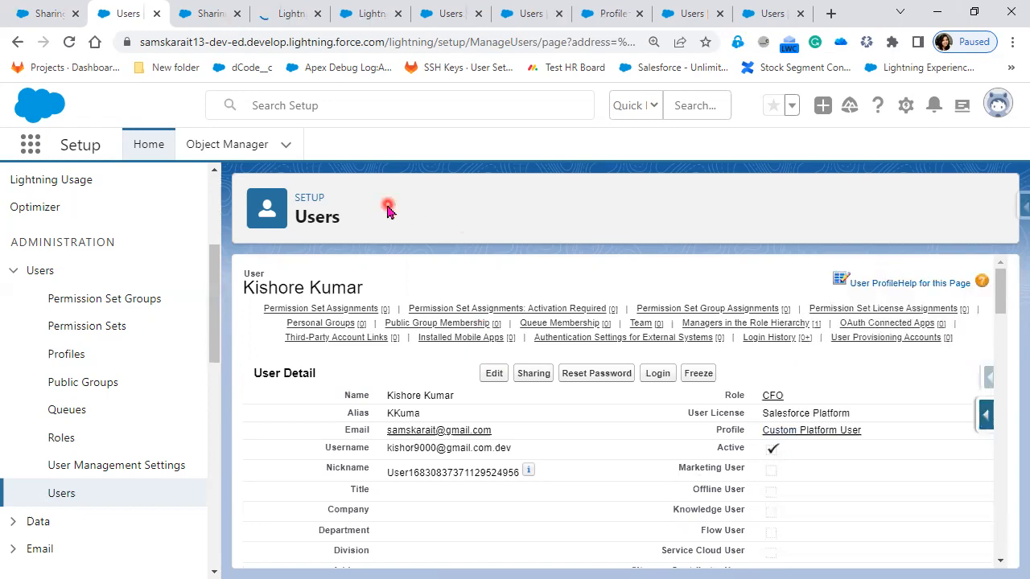
left_click(323, 14)
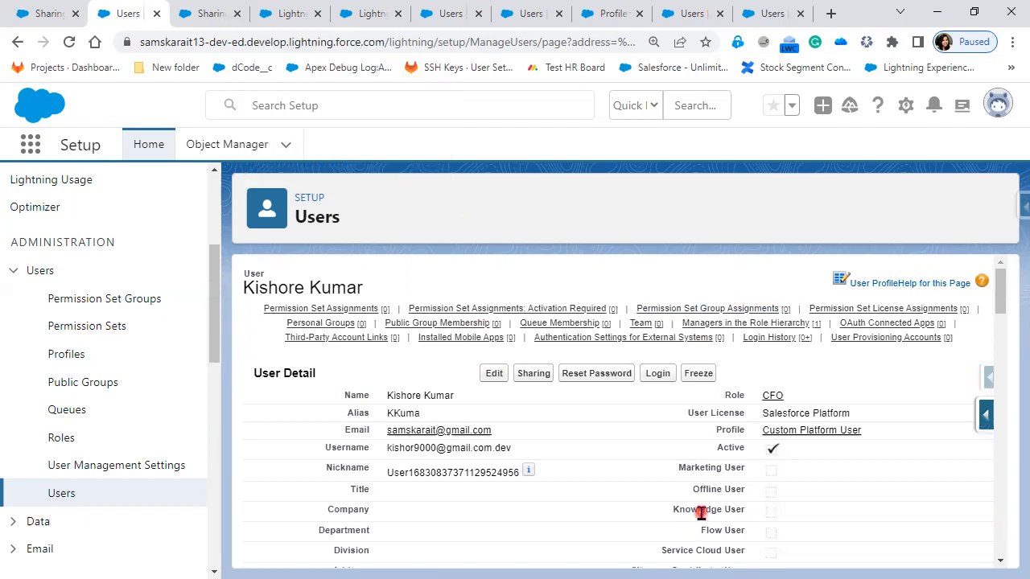
Step: Return to the list of all users and log in as the user with the CFO role and Custom Platform User profile
left_click(62, 496)
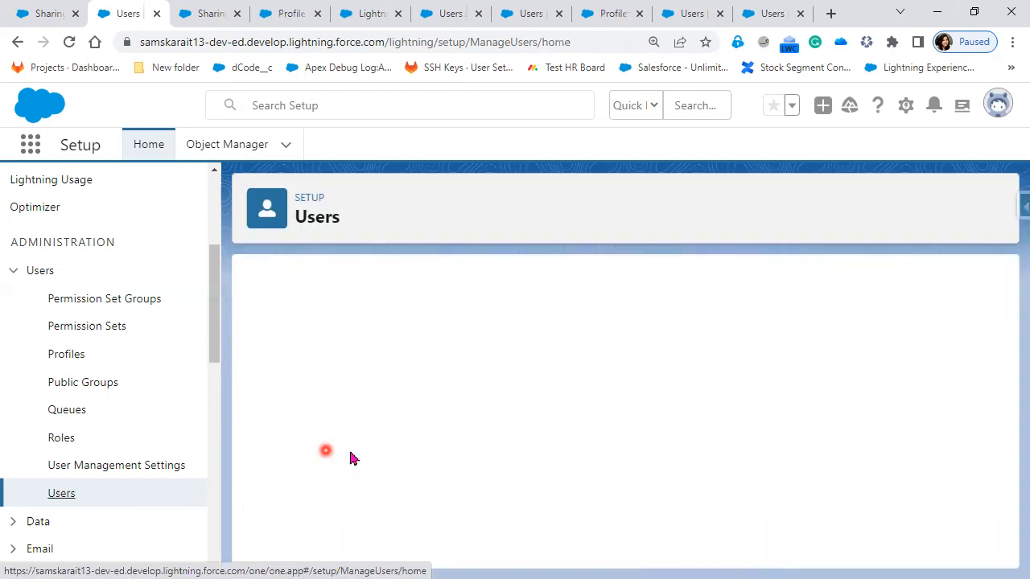
scroll(543, 558, "down", 2)
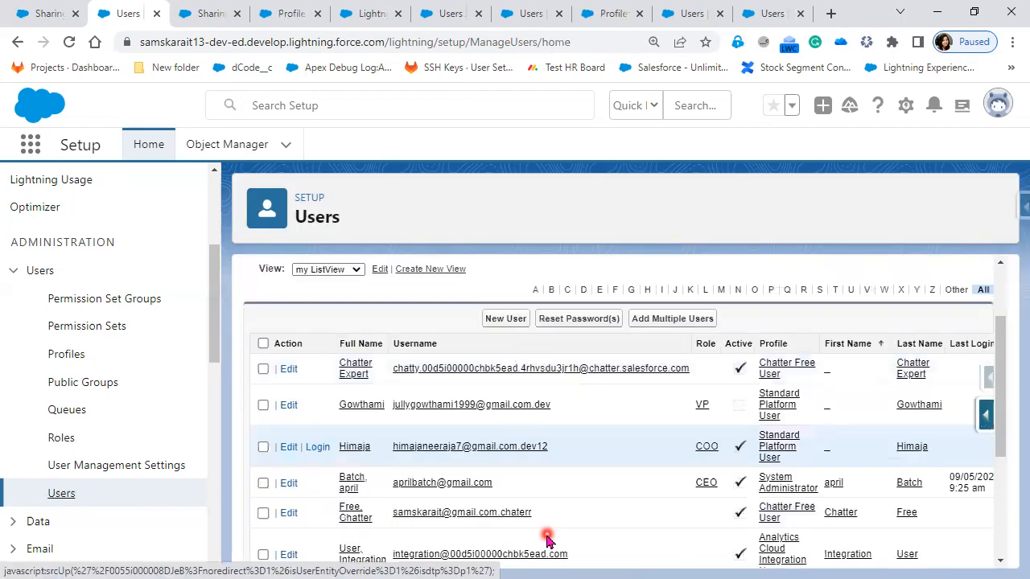
scroll(547, 543, "down", 2)
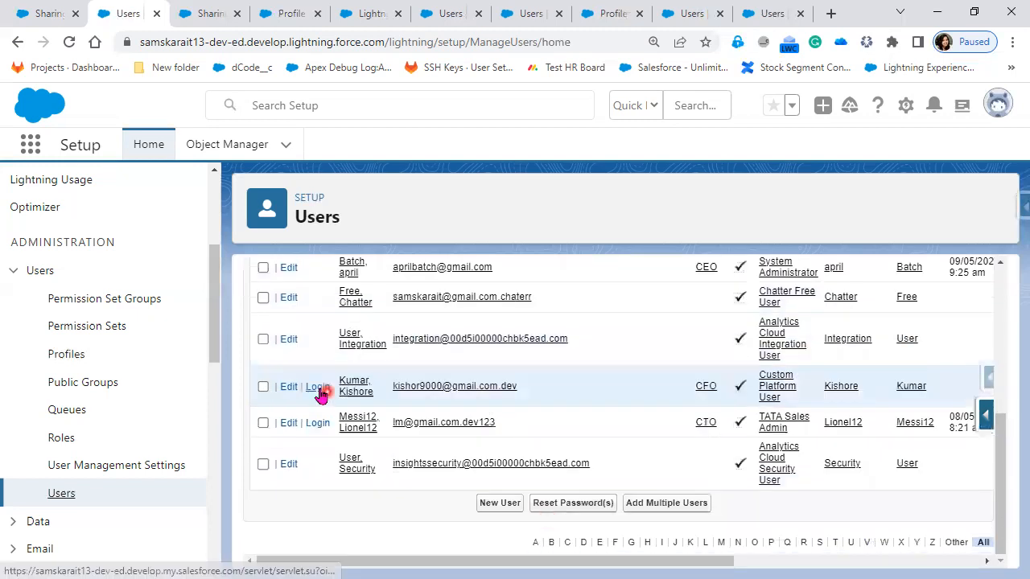
left_click(318, 401)
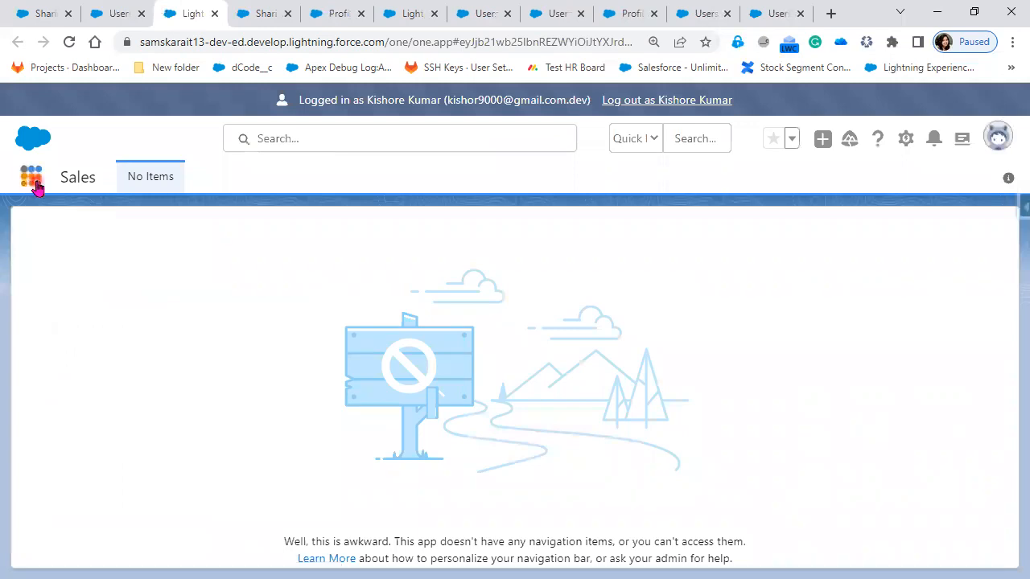
Step: Open Accounts as the logged-in Custom Platform User, display the All Customer list view and highlight its item count
left_click(33, 178)
left_click(50, 308)
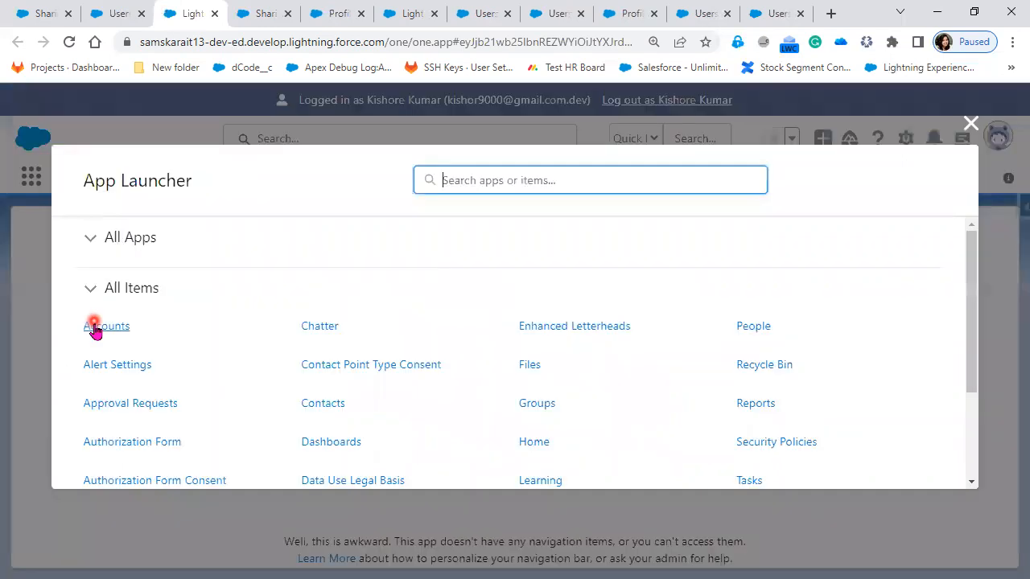
left_click(95, 326)
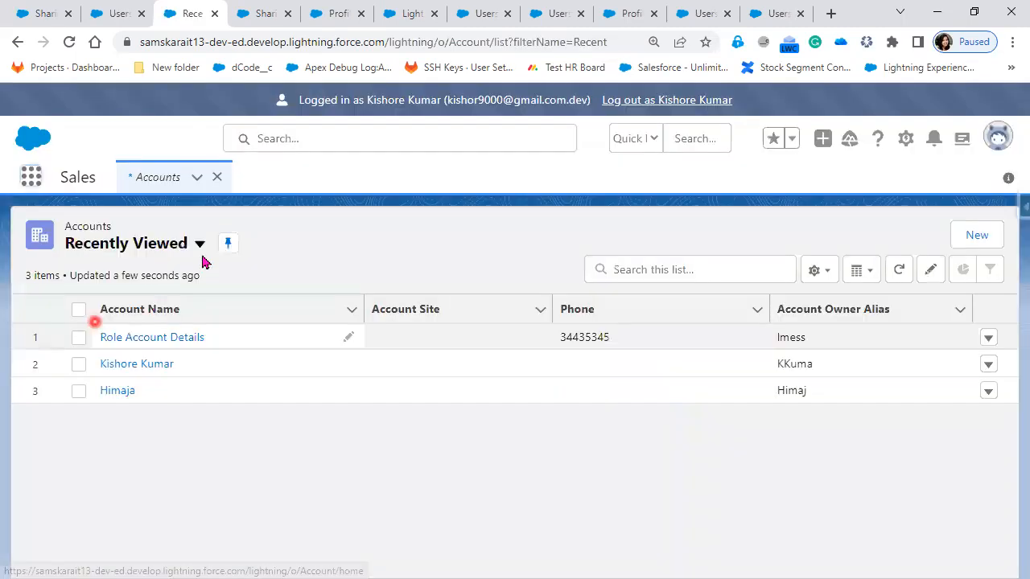
left_click(200, 246)
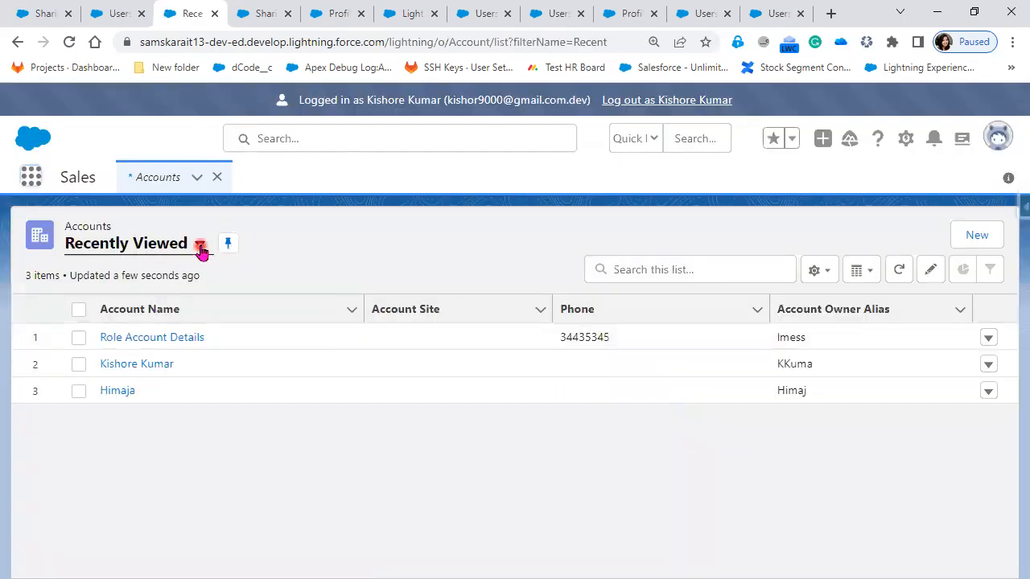
left_click(159, 305)
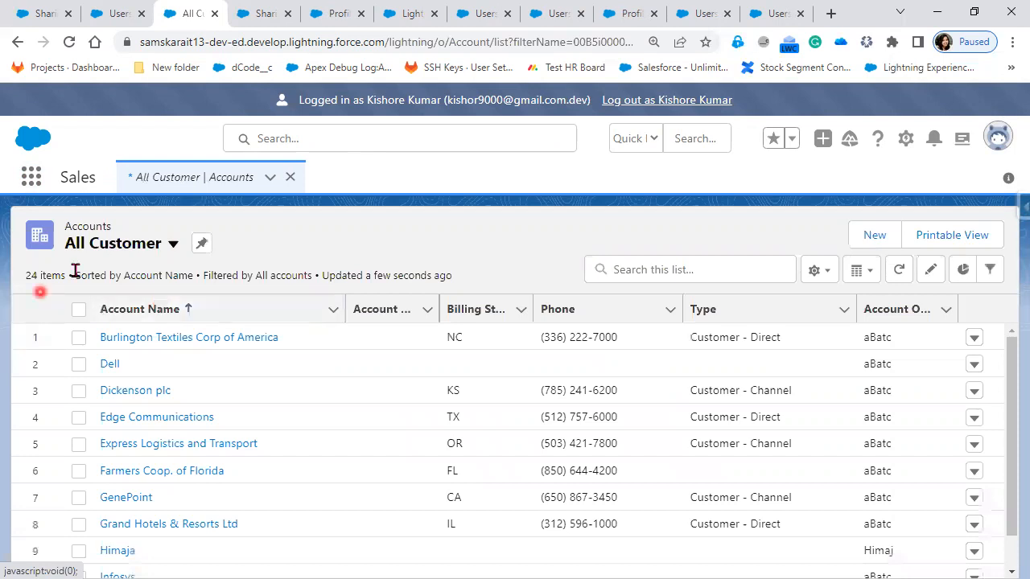
left_click_drag(73, 275, 16, 279)
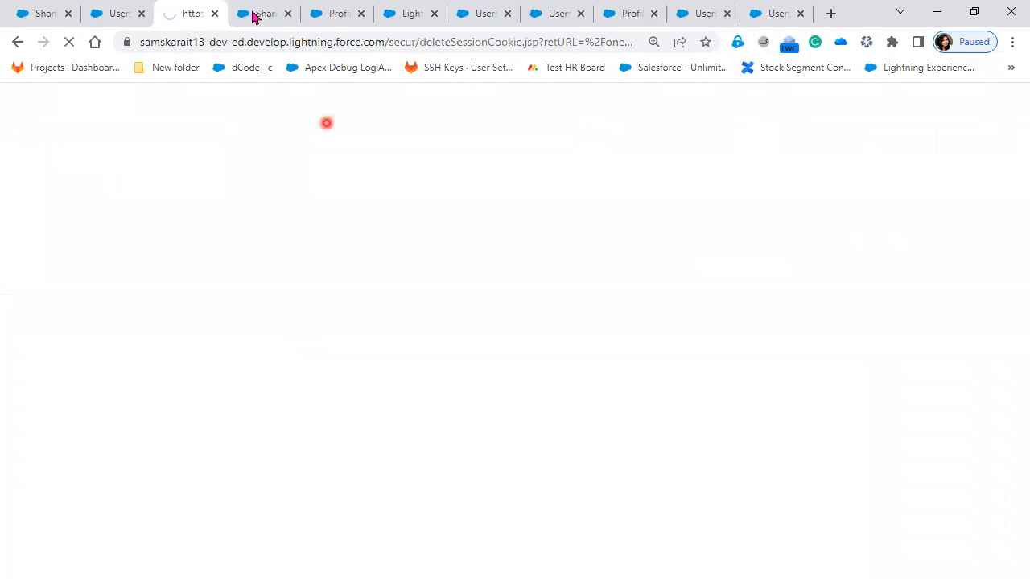
Step: Switch to the administrator's Sharing Settings browser tab and load the org's base URL to reach the Sales home page
left_click(252, 14)
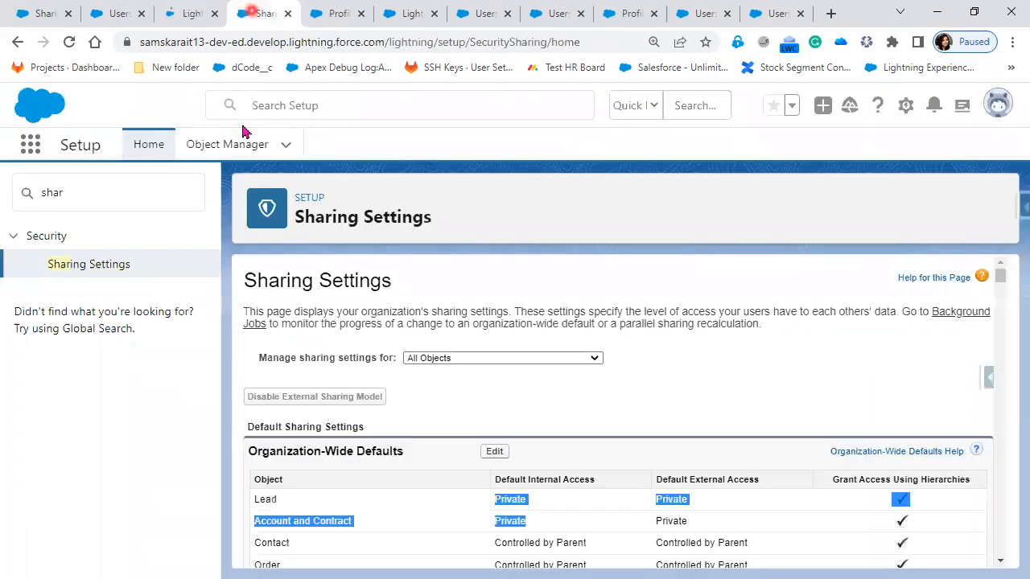
left_click(30, 145)
left_click_drag(387, 41, 614, 95)
key("BackSpace")
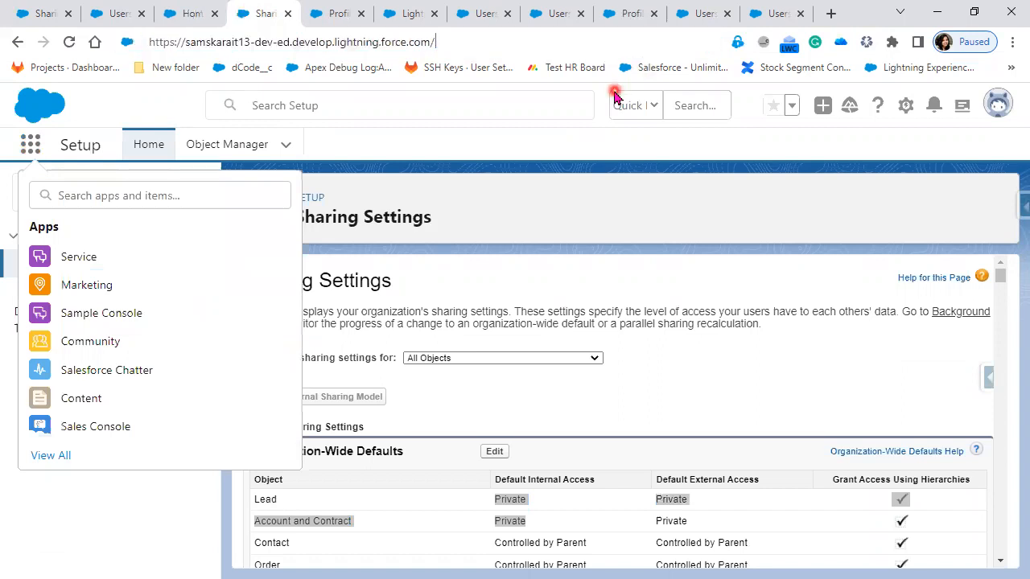
key("Return")
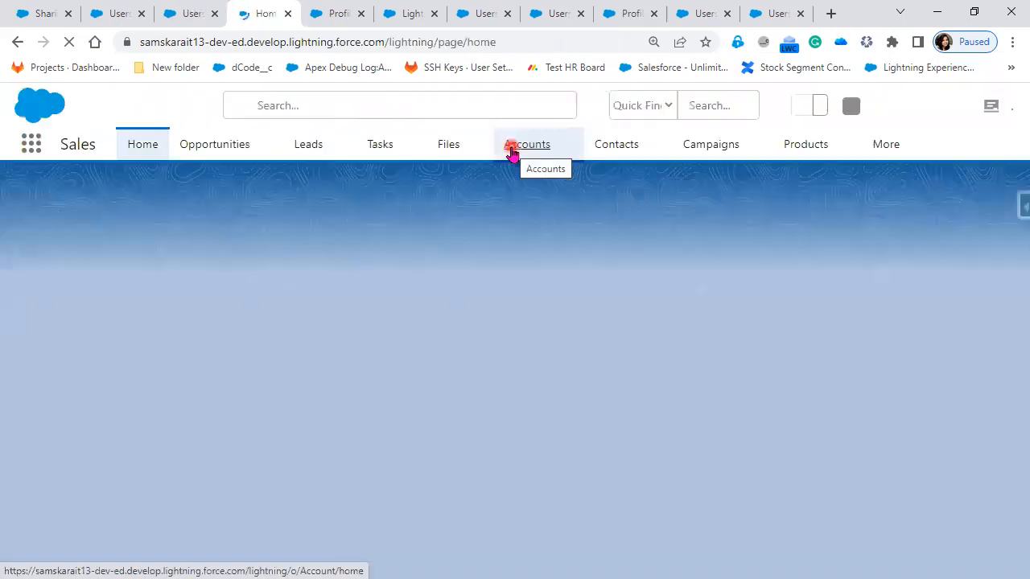
Step: Display the All Customer list view of Accounts as administrator and highlight its item count for comparison
left_click(512, 147)
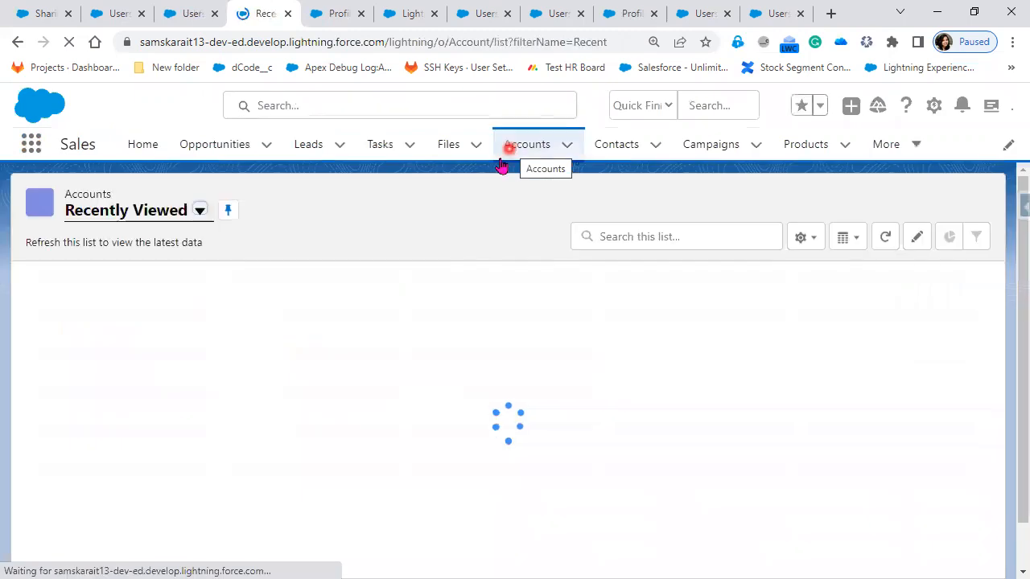
left_click(198, 213)
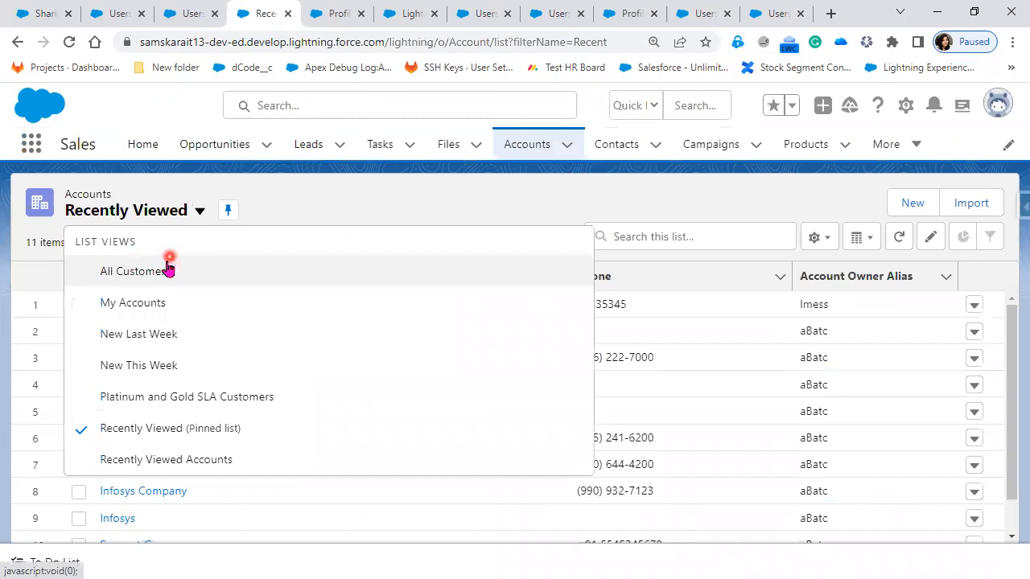
left_click(169, 269)
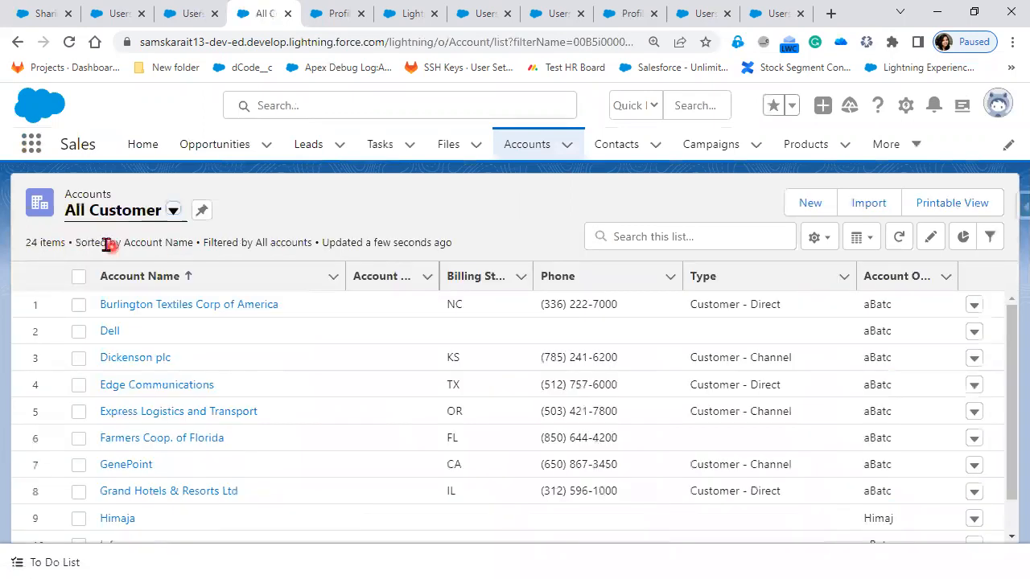
left_click_drag(74, 238, 21, 234)
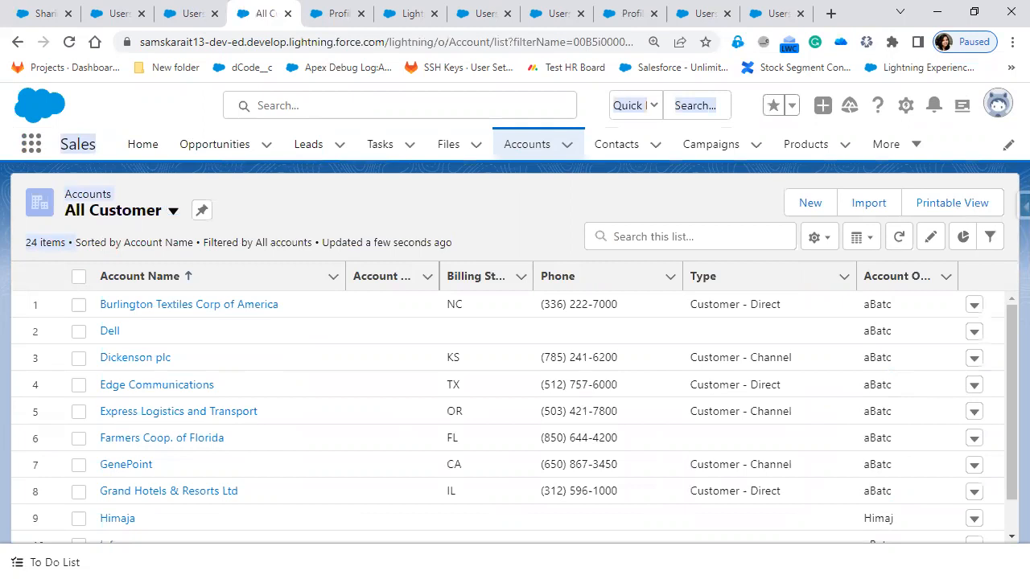
Step: Switch to the PowerPoint slide show and underline the Account permissions from Read to Delete in red on the "Scenario -2" slide
key("alt+Tab")
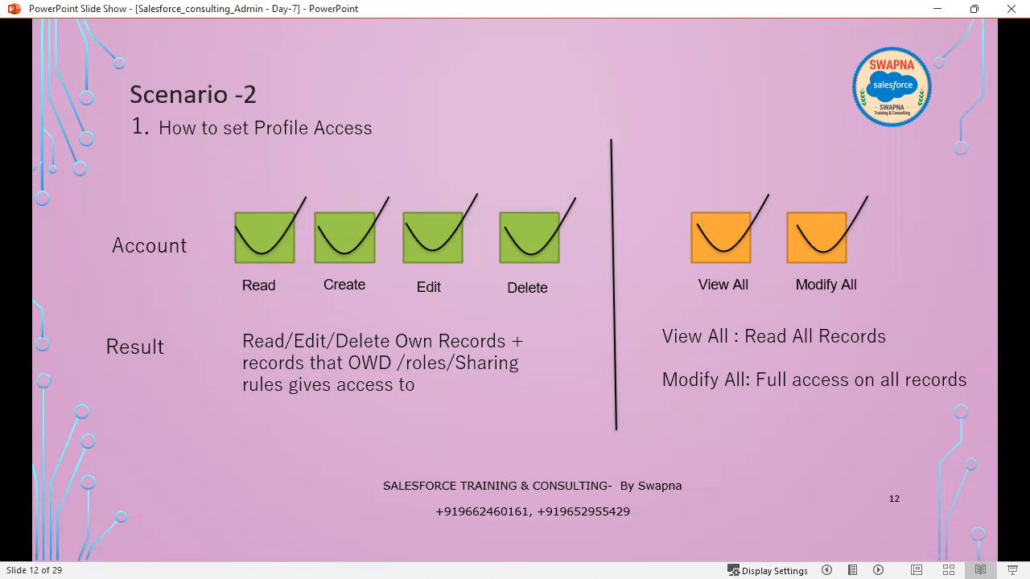
left_click_drag(239, 295, 571, 317)
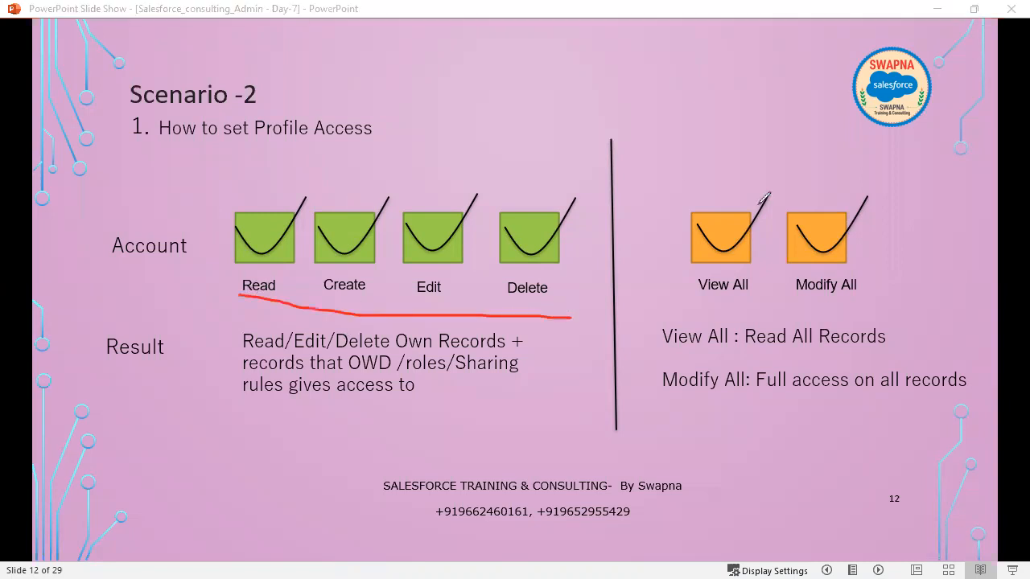